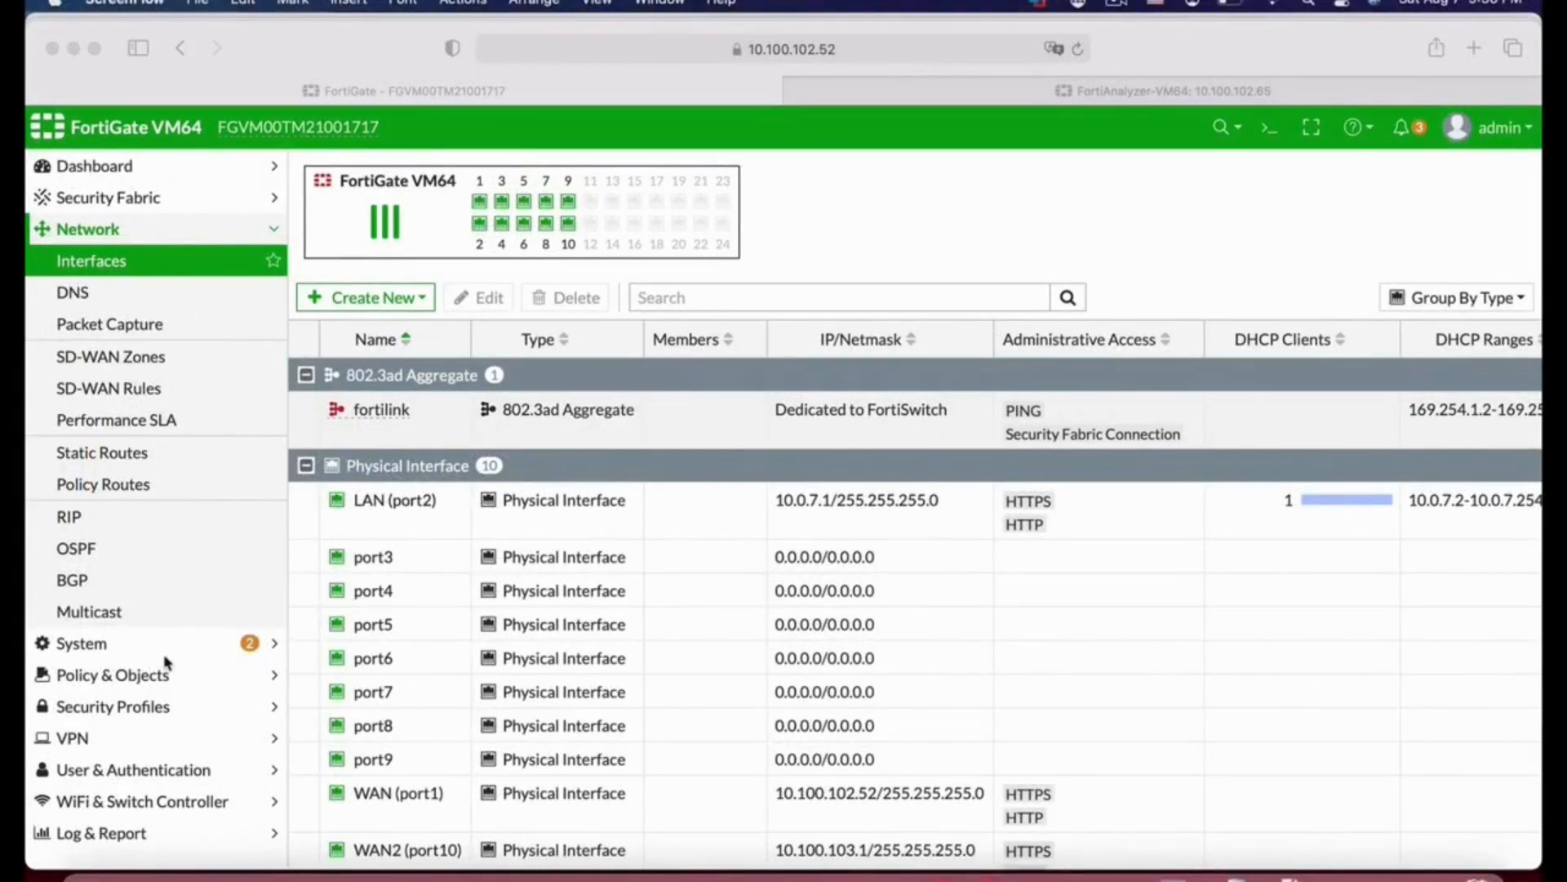
Step: Open the system settings and change the host name to Finance
{"action": "left_click", "coordinate": [117, 649]}
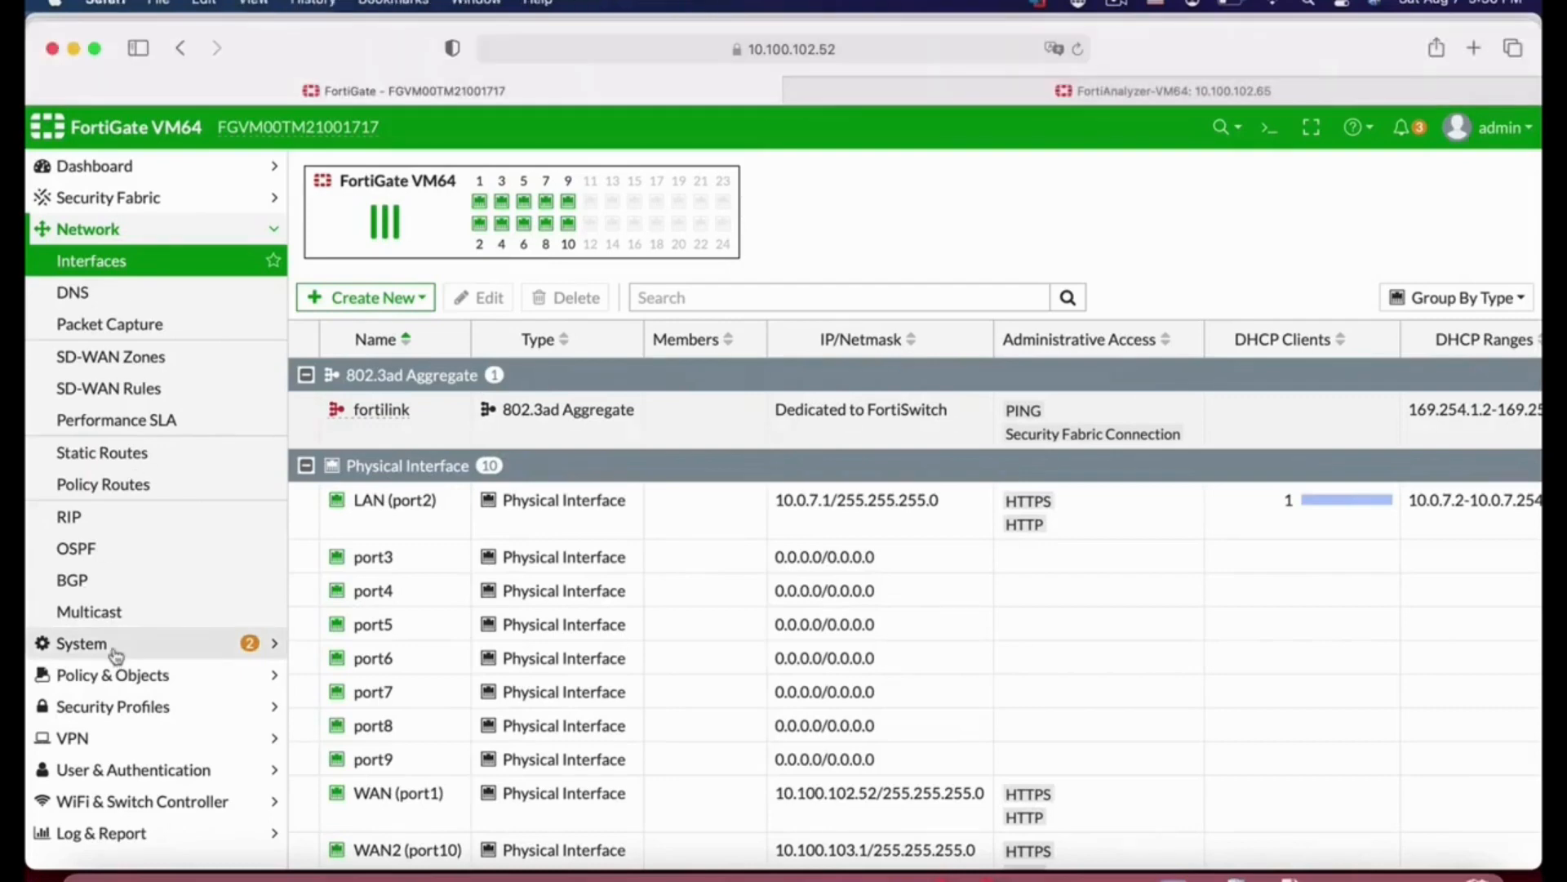
{"action": "left_click", "coordinate": [114, 650]}
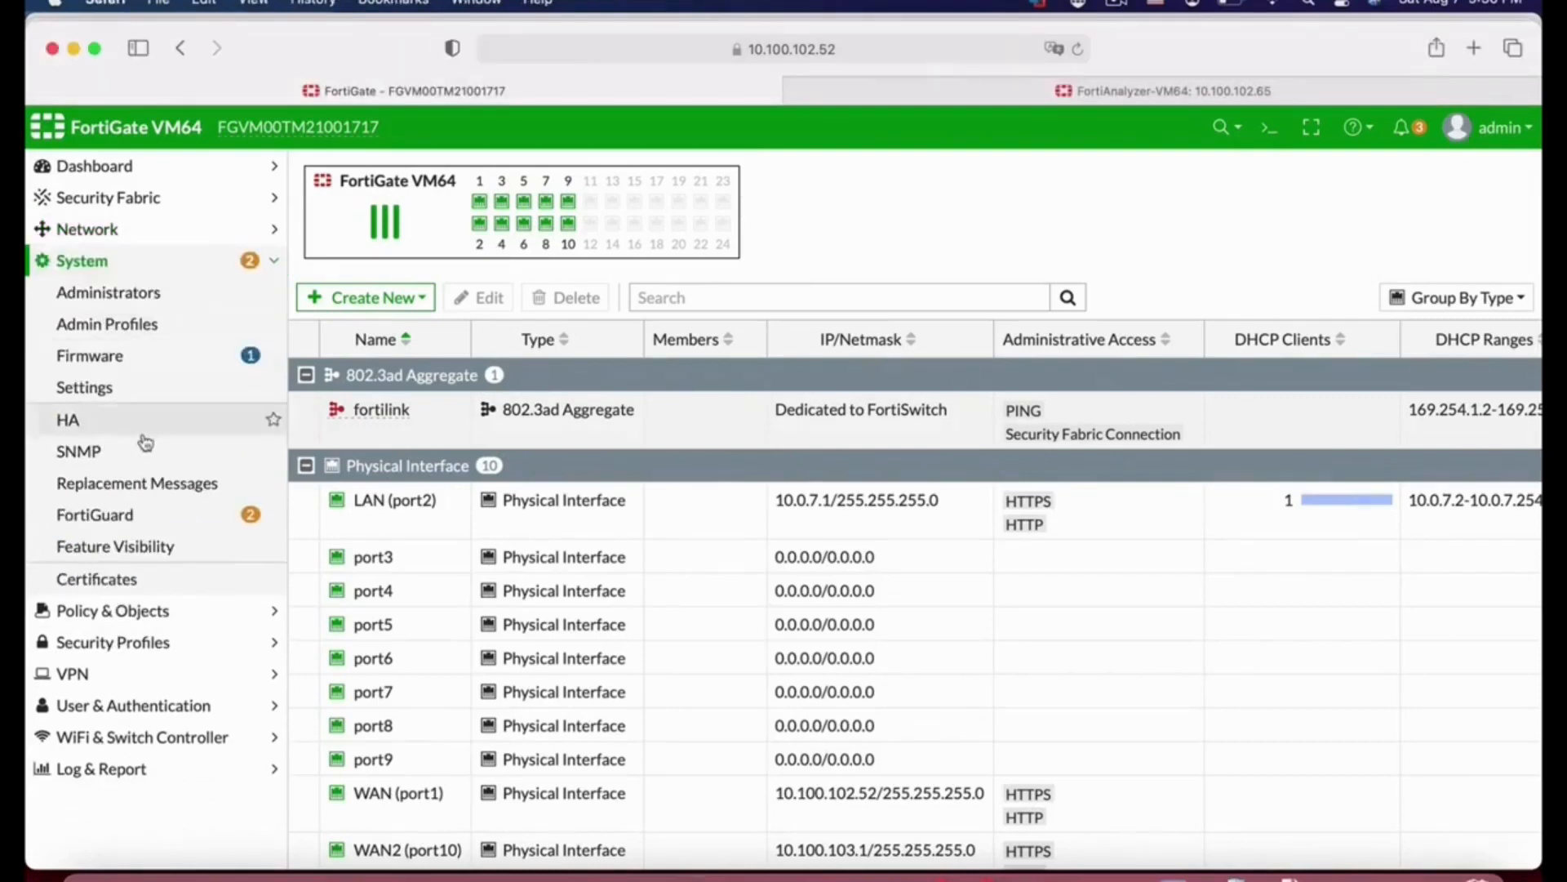
{"action": "left_click", "coordinate": [129, 388]}
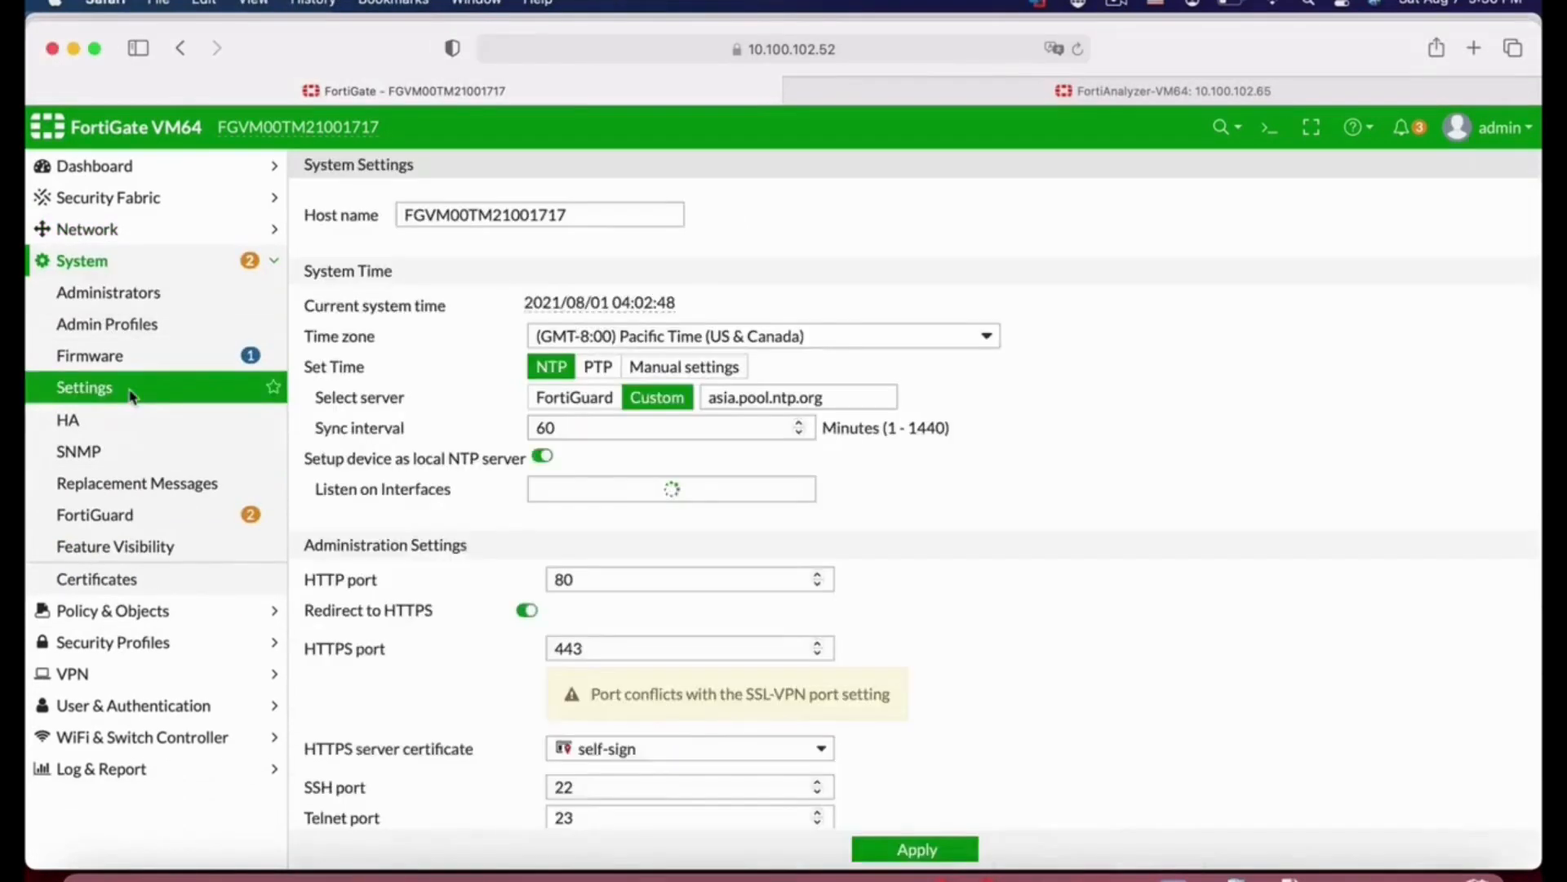
{"action": "left_click_drag", "start_coordinate": [570, 212], "coordinate": [358, 202]}
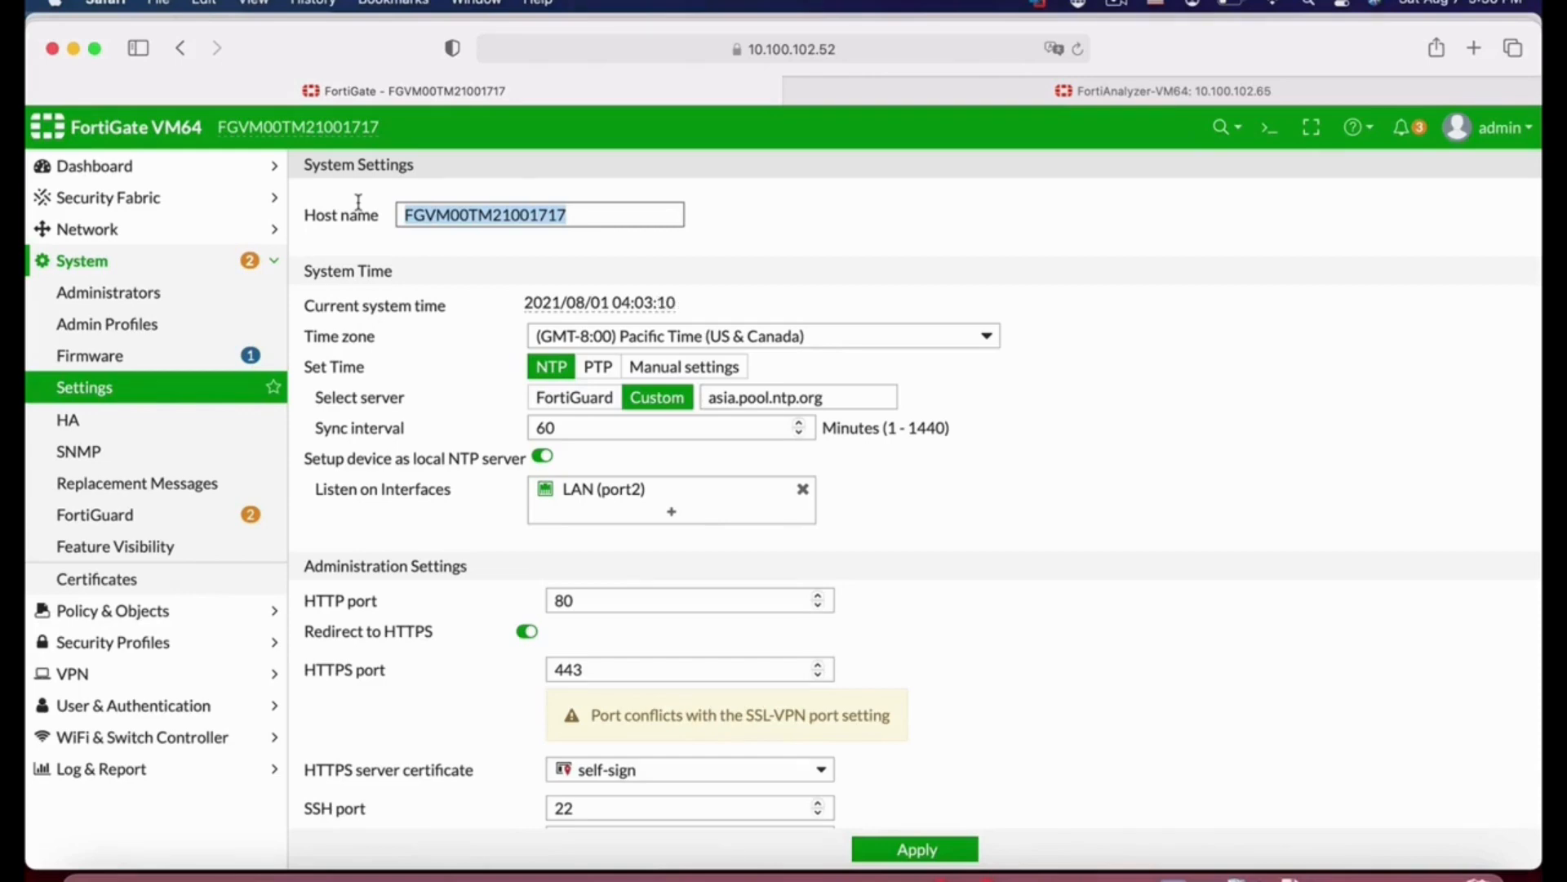
{"action": "type", "text": "Finnace"}
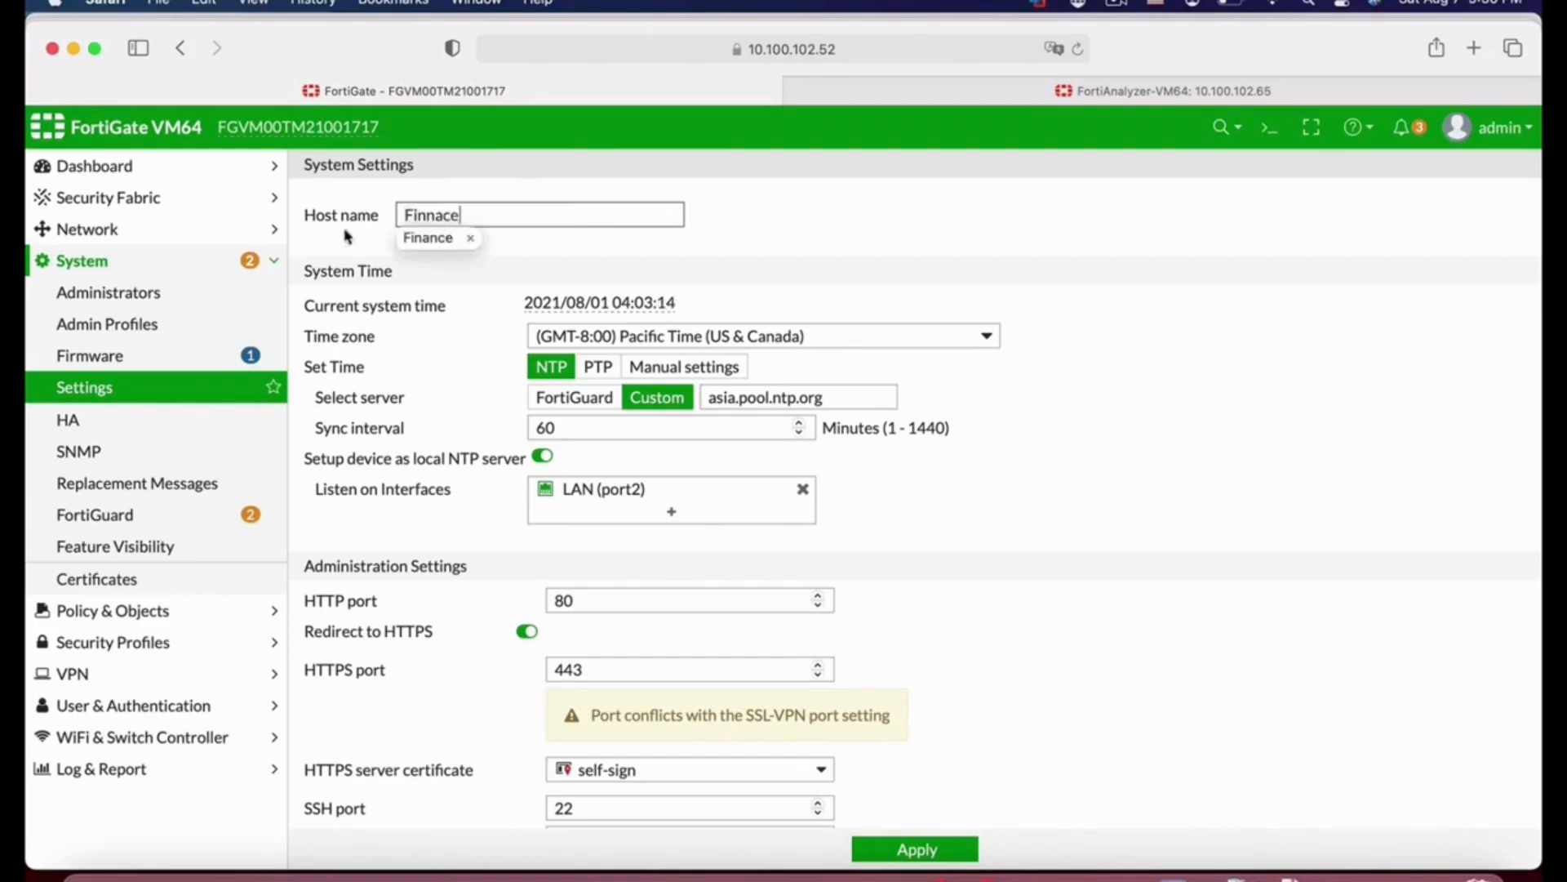
{"action": "left_click", "coordinate": [438, 241]}
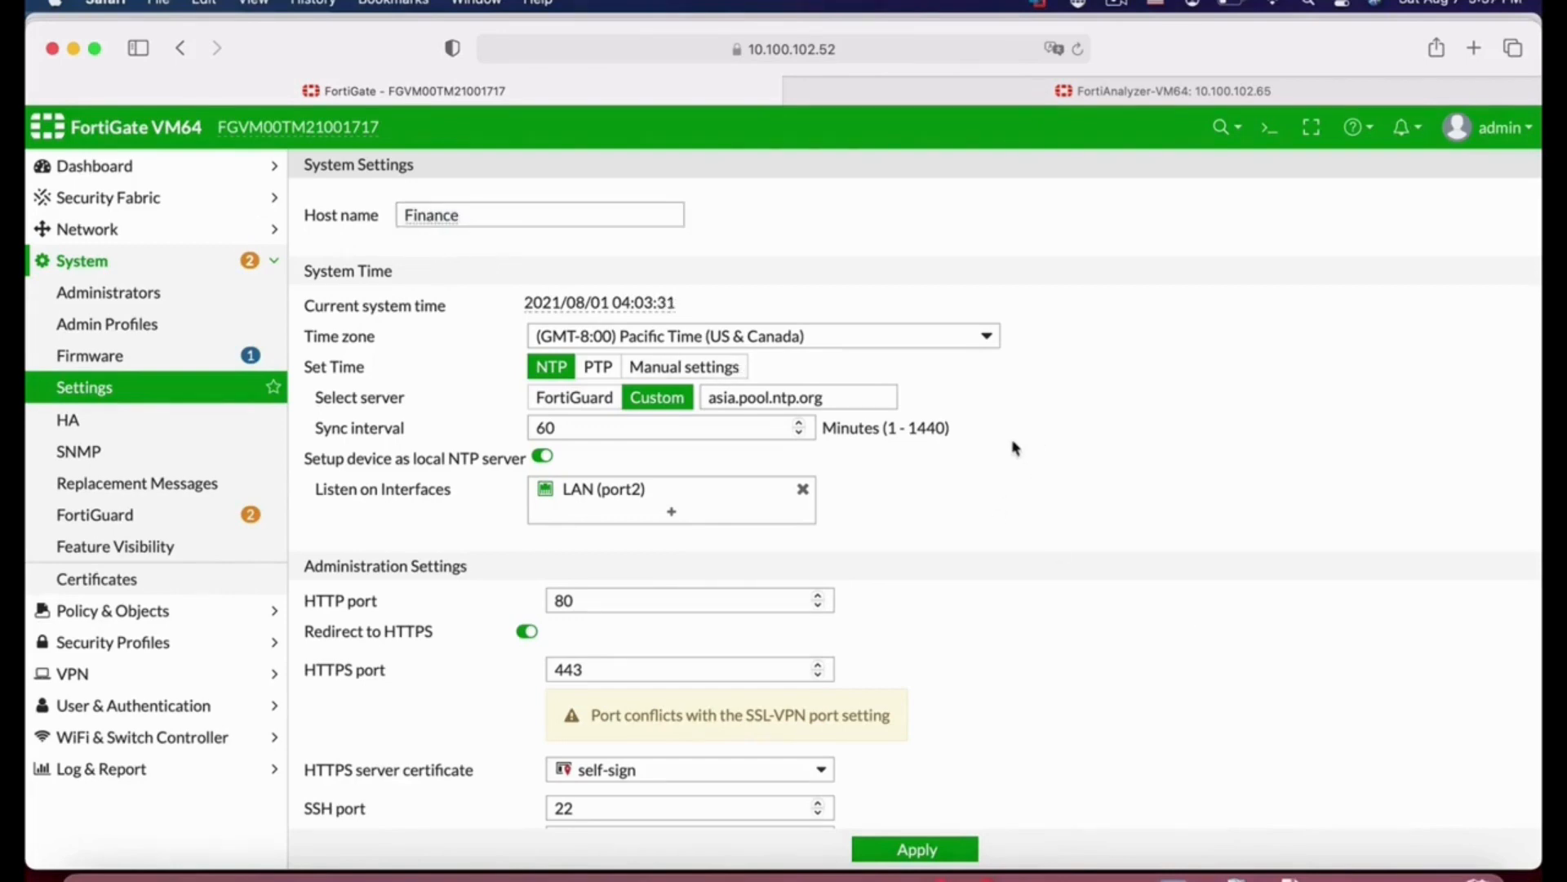
Step: Switch the NTP server selection to FortiGuard and toggle the local NTP server option
{"action": "left_click", "coordinate": [585, 408]}
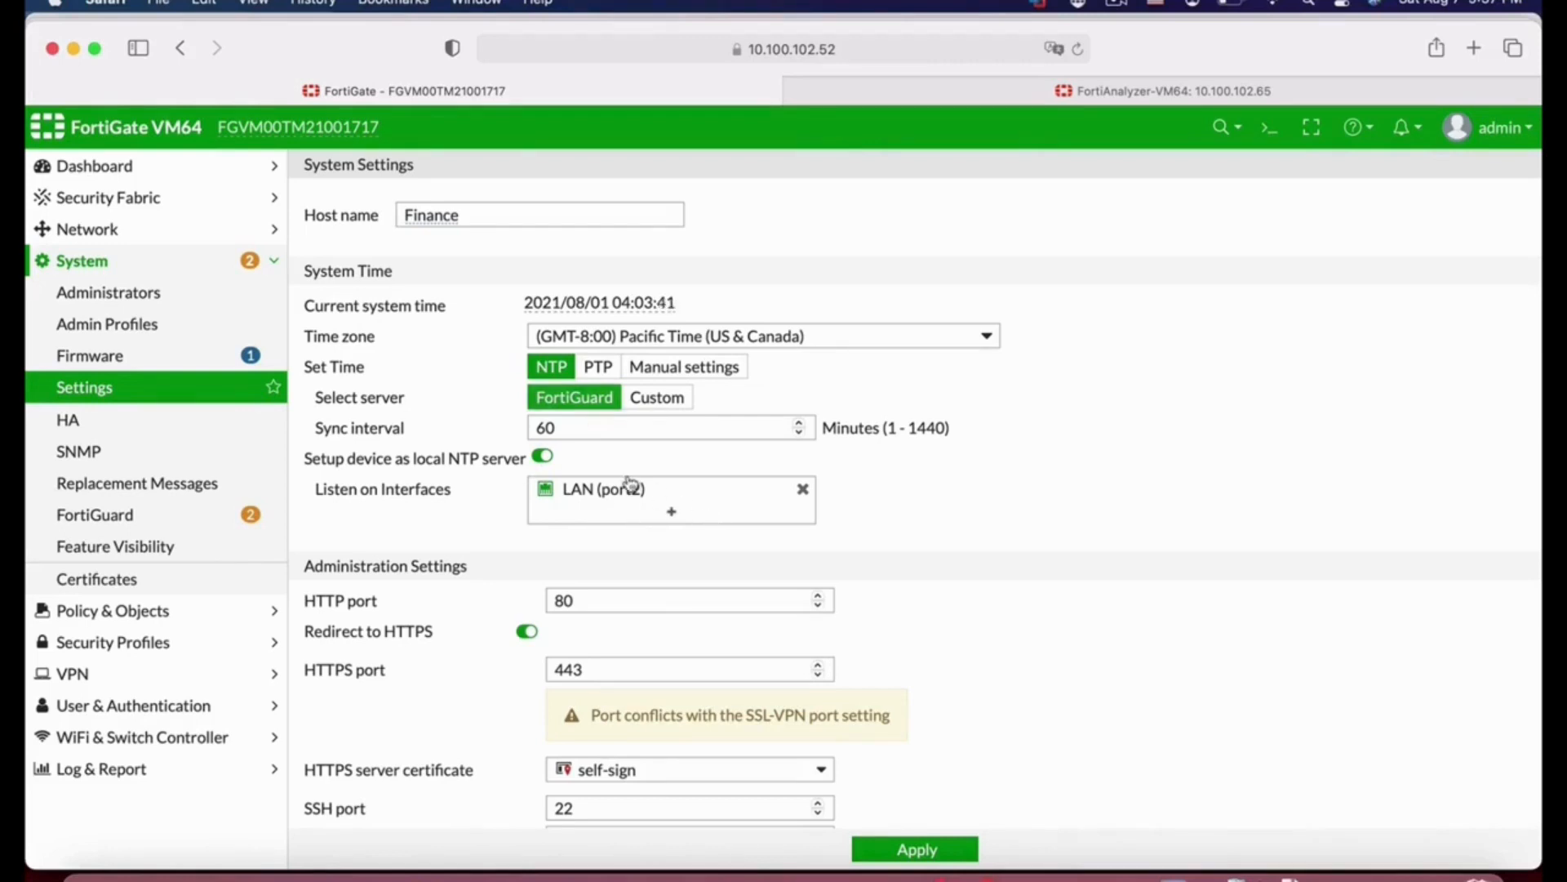
{"action": "mouse_move", "coordinate": [604, 488]}
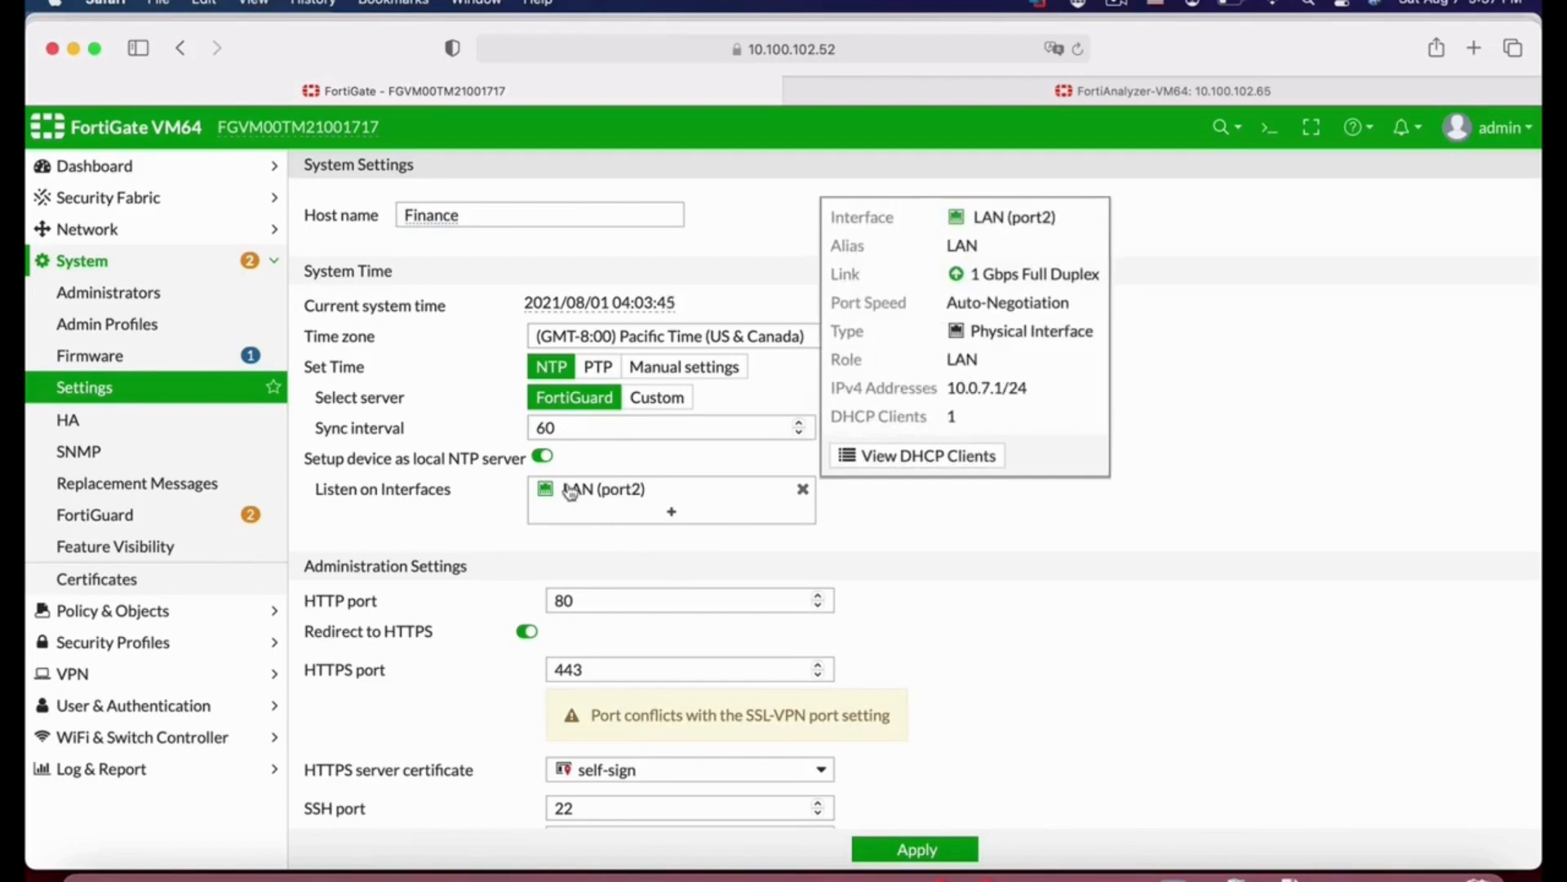
{"action": "left_click", "coordinate": [542, 457]}
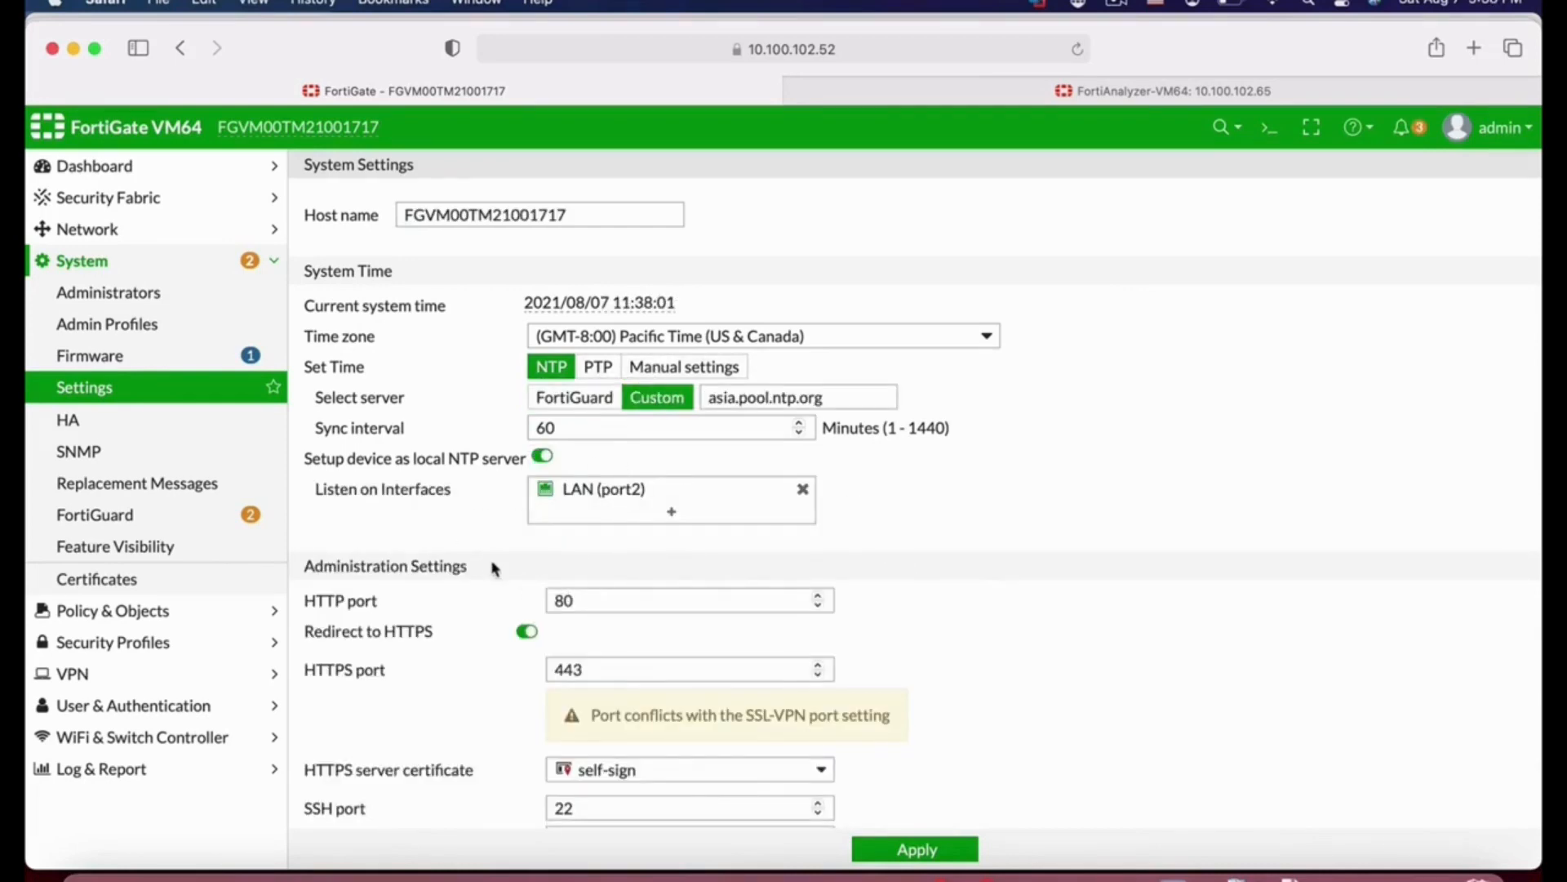
Step: Set the password policy scope to Admin
{"action": "scroll", "coordinate": [507, 674], "scroll_direction": "down", "scroll_amount": 5}
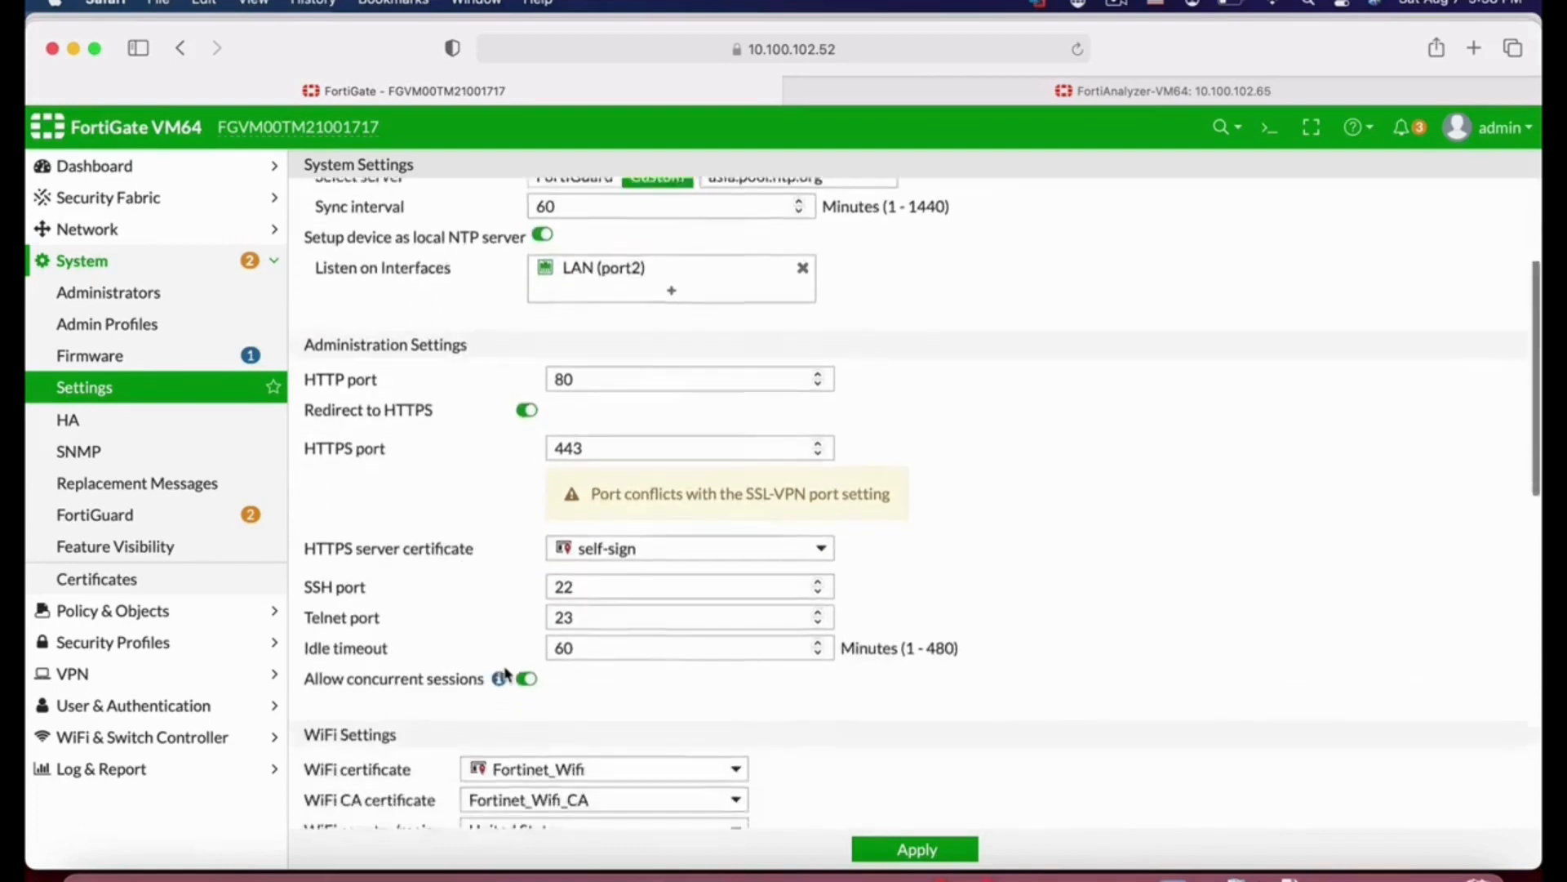
{"action": "scroll", "coordinate": [507, 675], "scroll_direction": "down", "scroll_amount": 1}
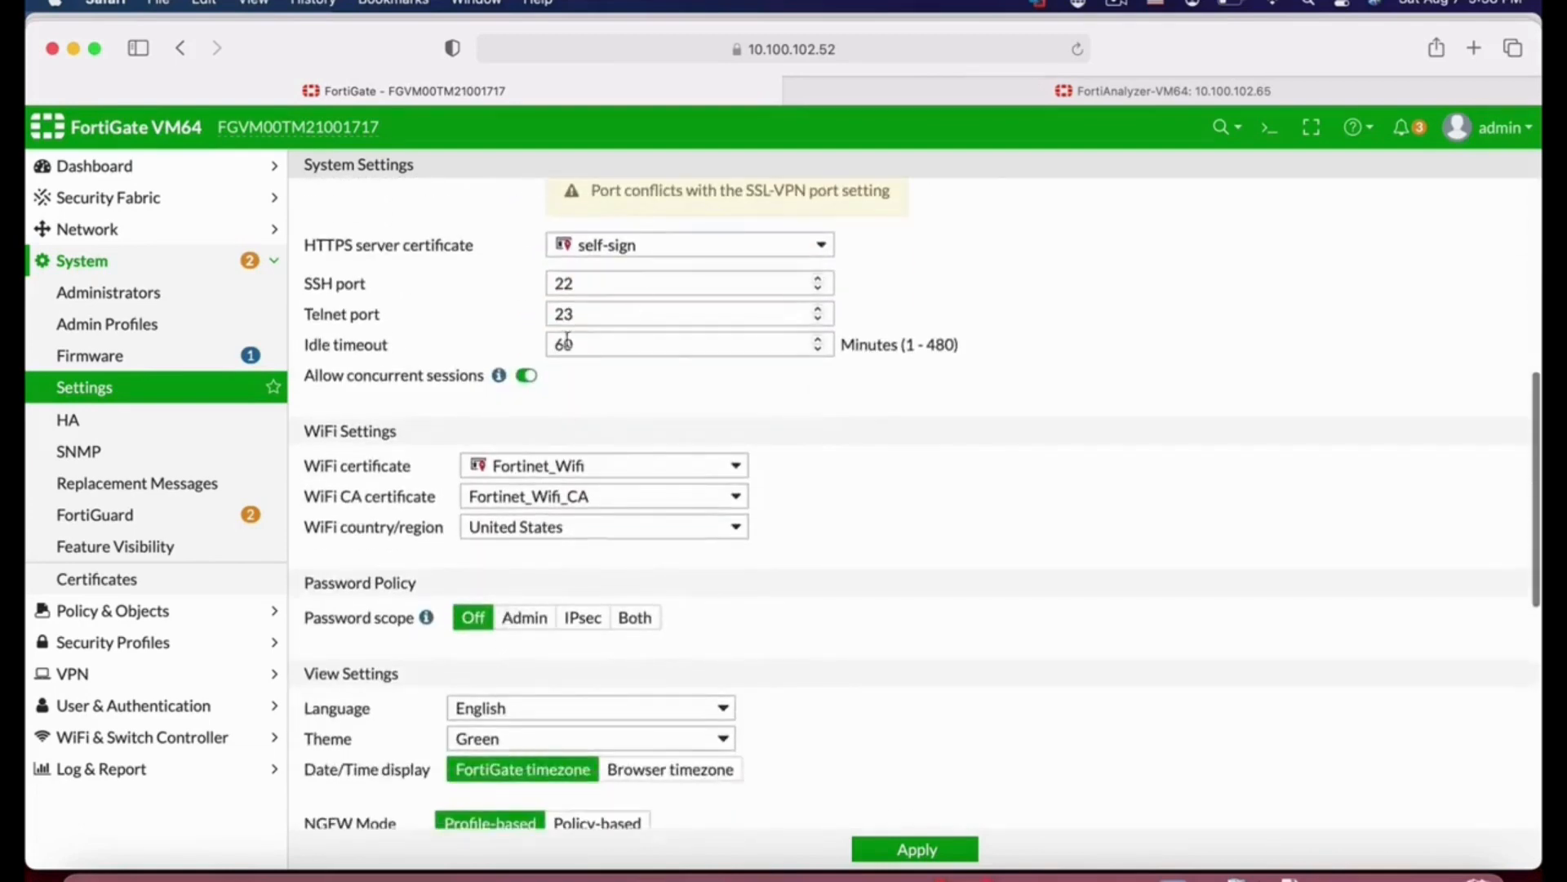
{"action": "left_click", "coordinate": [594, 351]}
{"action": "left_click_drag", "start_coordinate": [574, 351], "coordinate": [509, 348]}
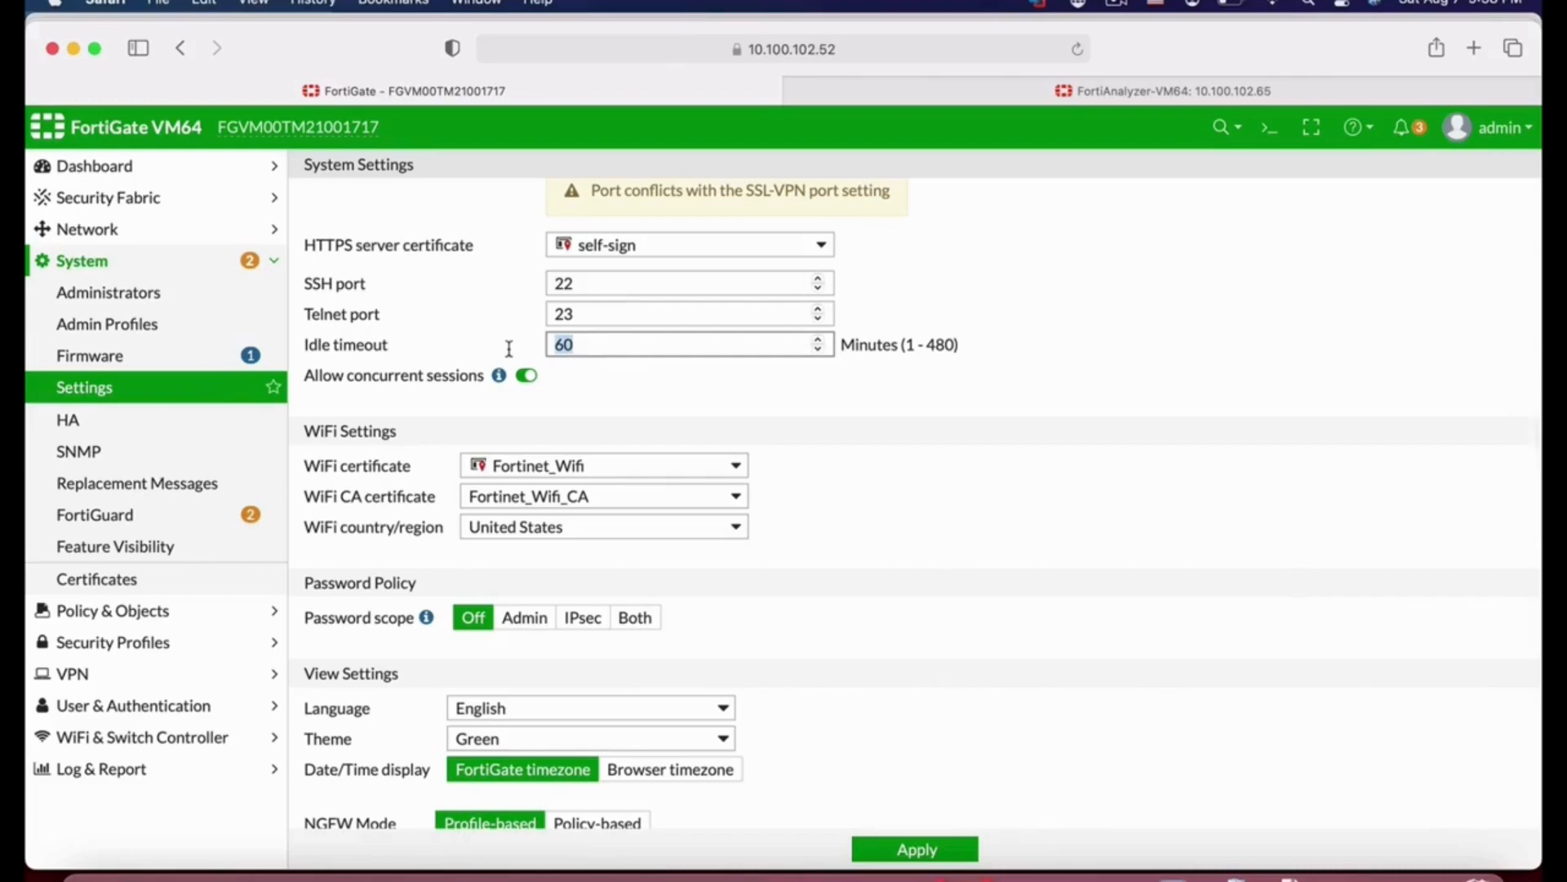
{"action": "scroll", "coordinate": [822, 654], "scroll_direction": "down", "scroll_amount": 3}
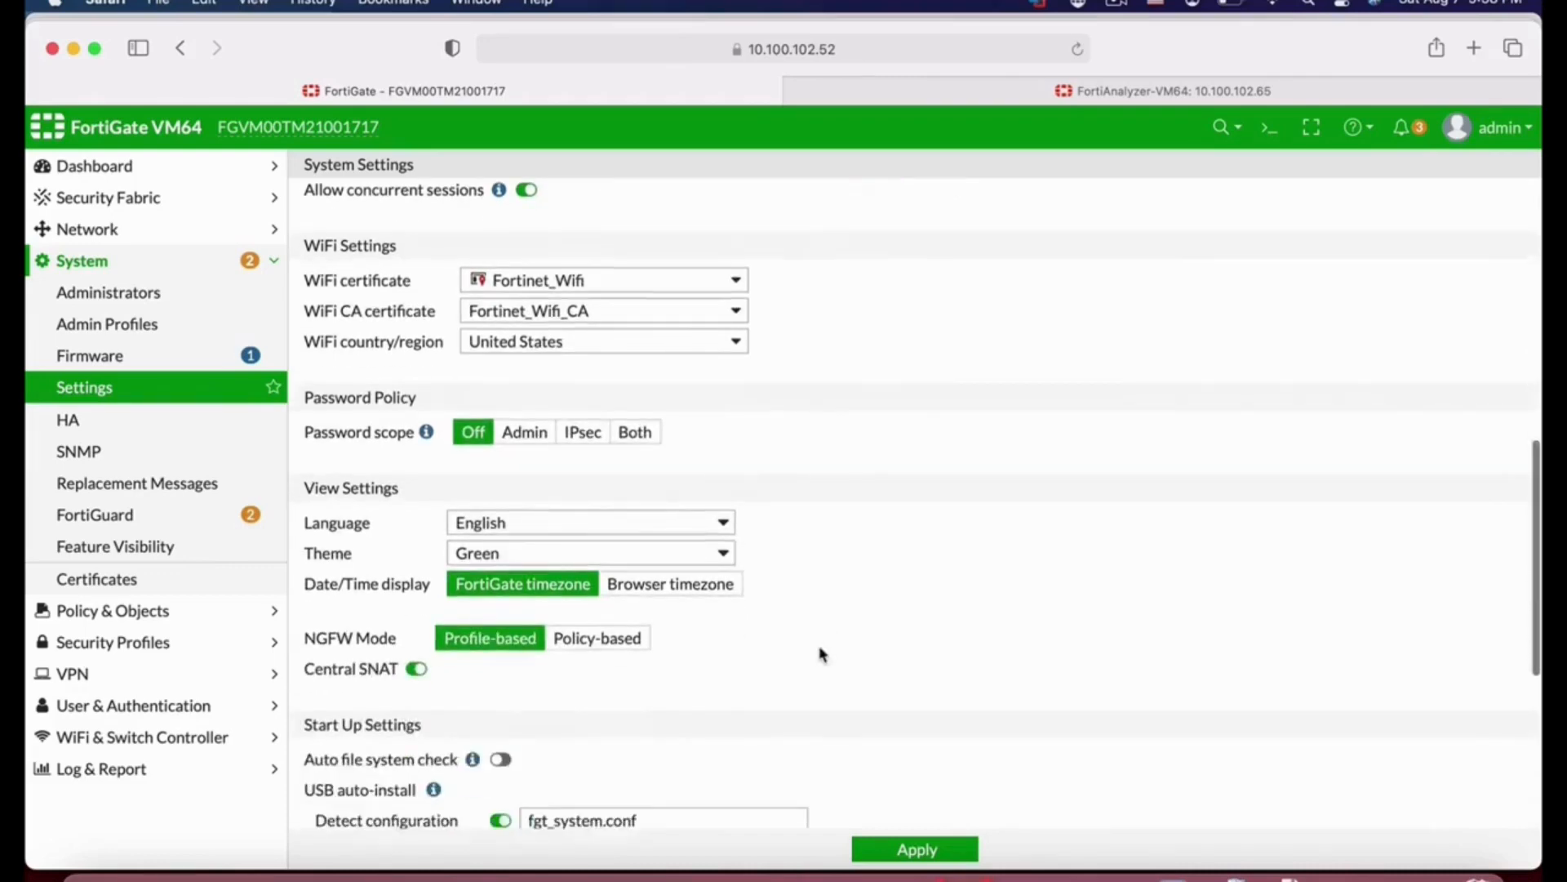
{"action": "scroll", "coordinate": [818, 651], "scroll_direction": "up", "scroll_amount": 3}
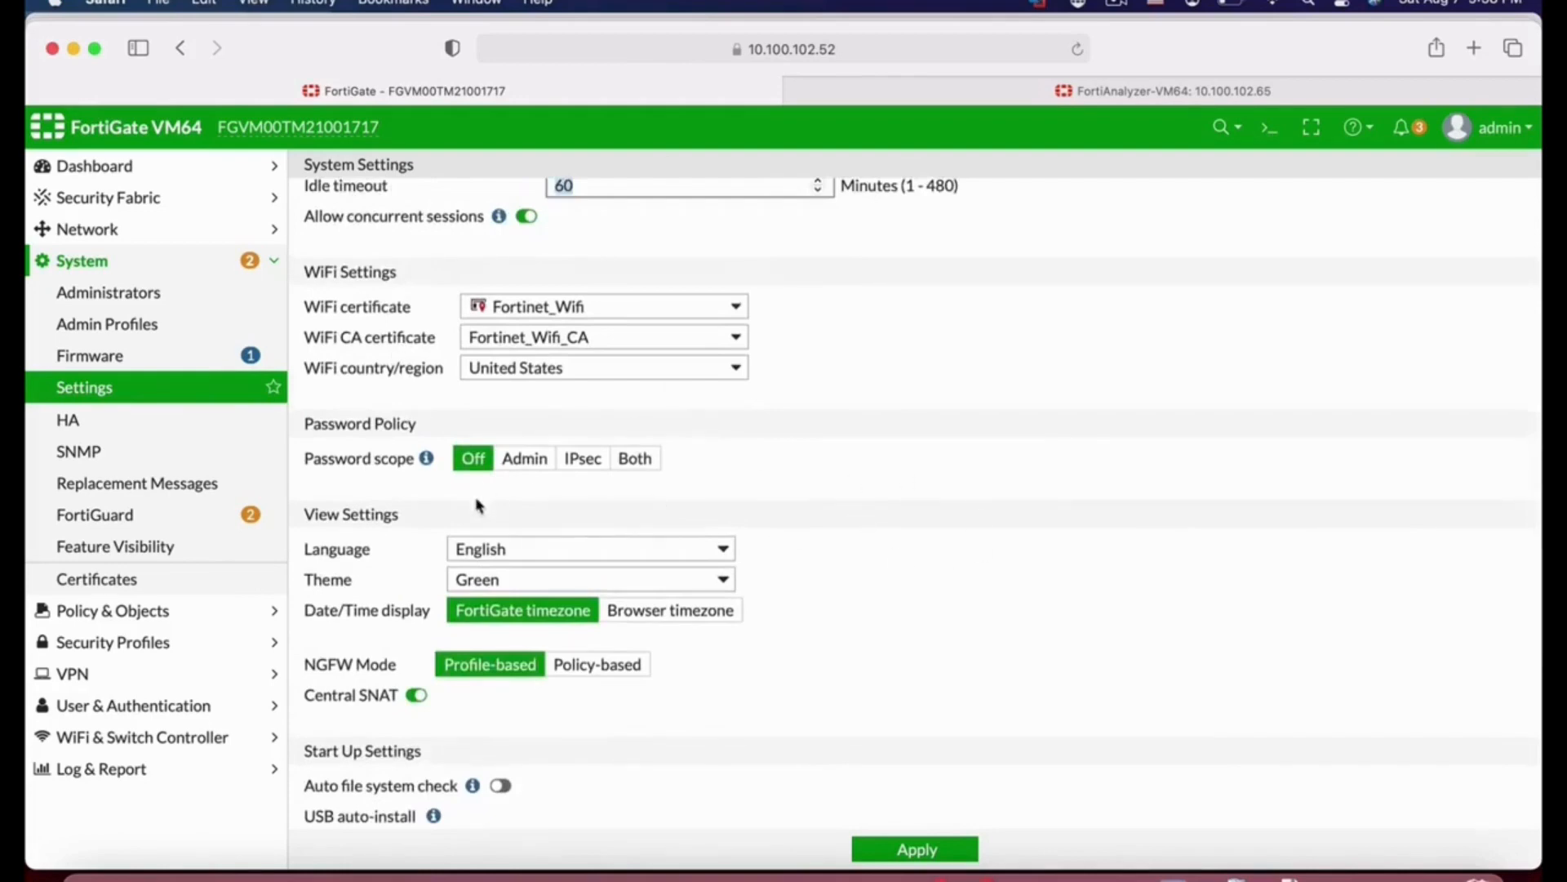
{"action": "left_click", "coordinate": [525, 459]}
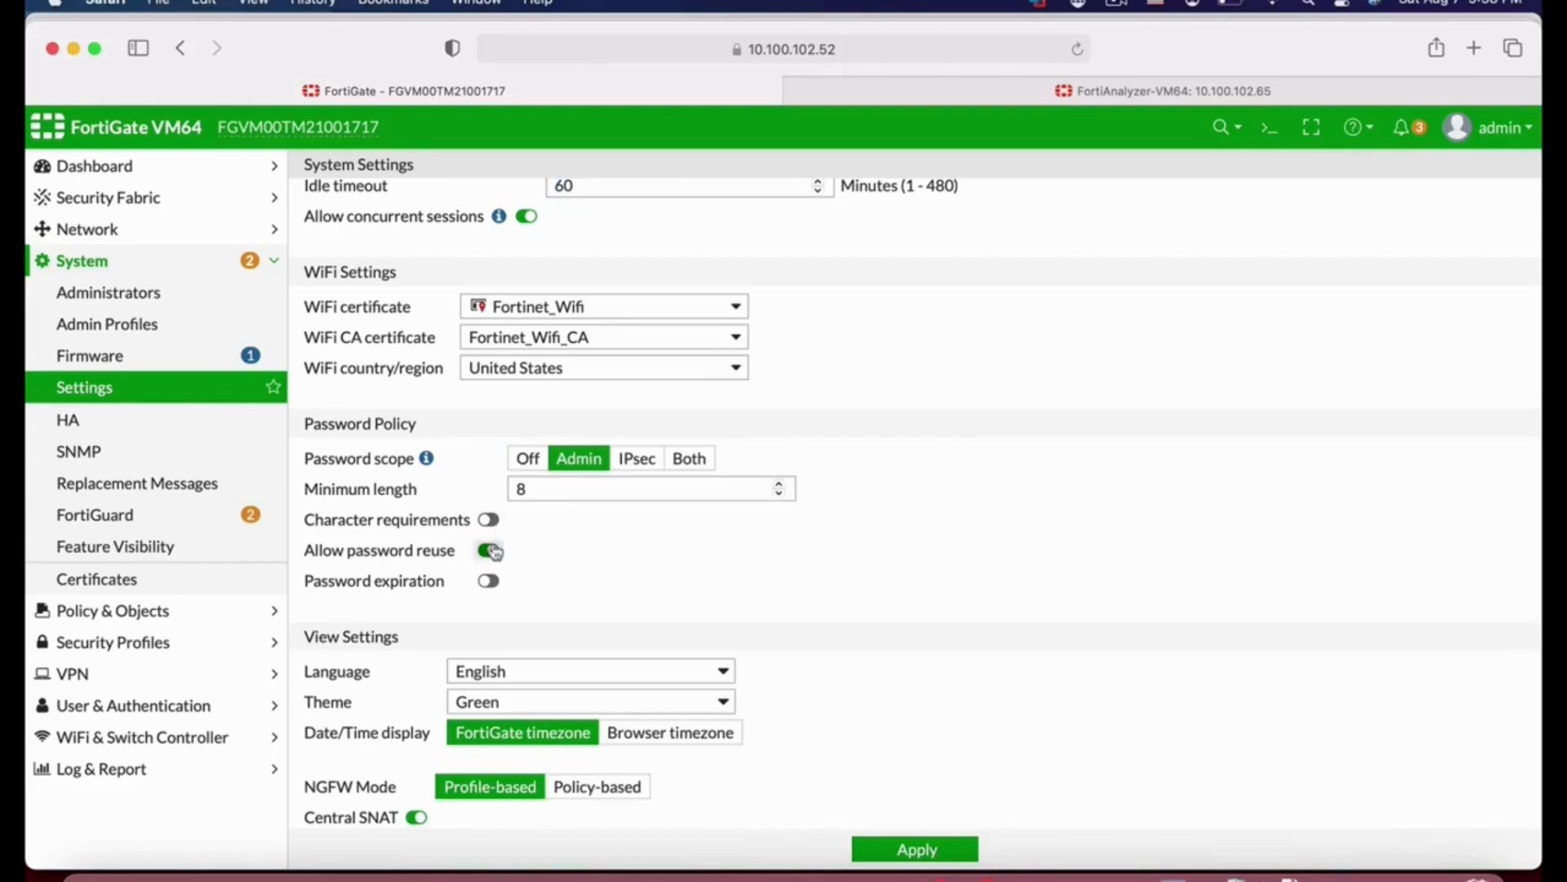
Step: Toggle character requirements, password expiration and password reuse on and back off again
{"action": "left_click", "coordinate": [489, 519]}
{"action": "left_click", "coordinate": [547, 551]}
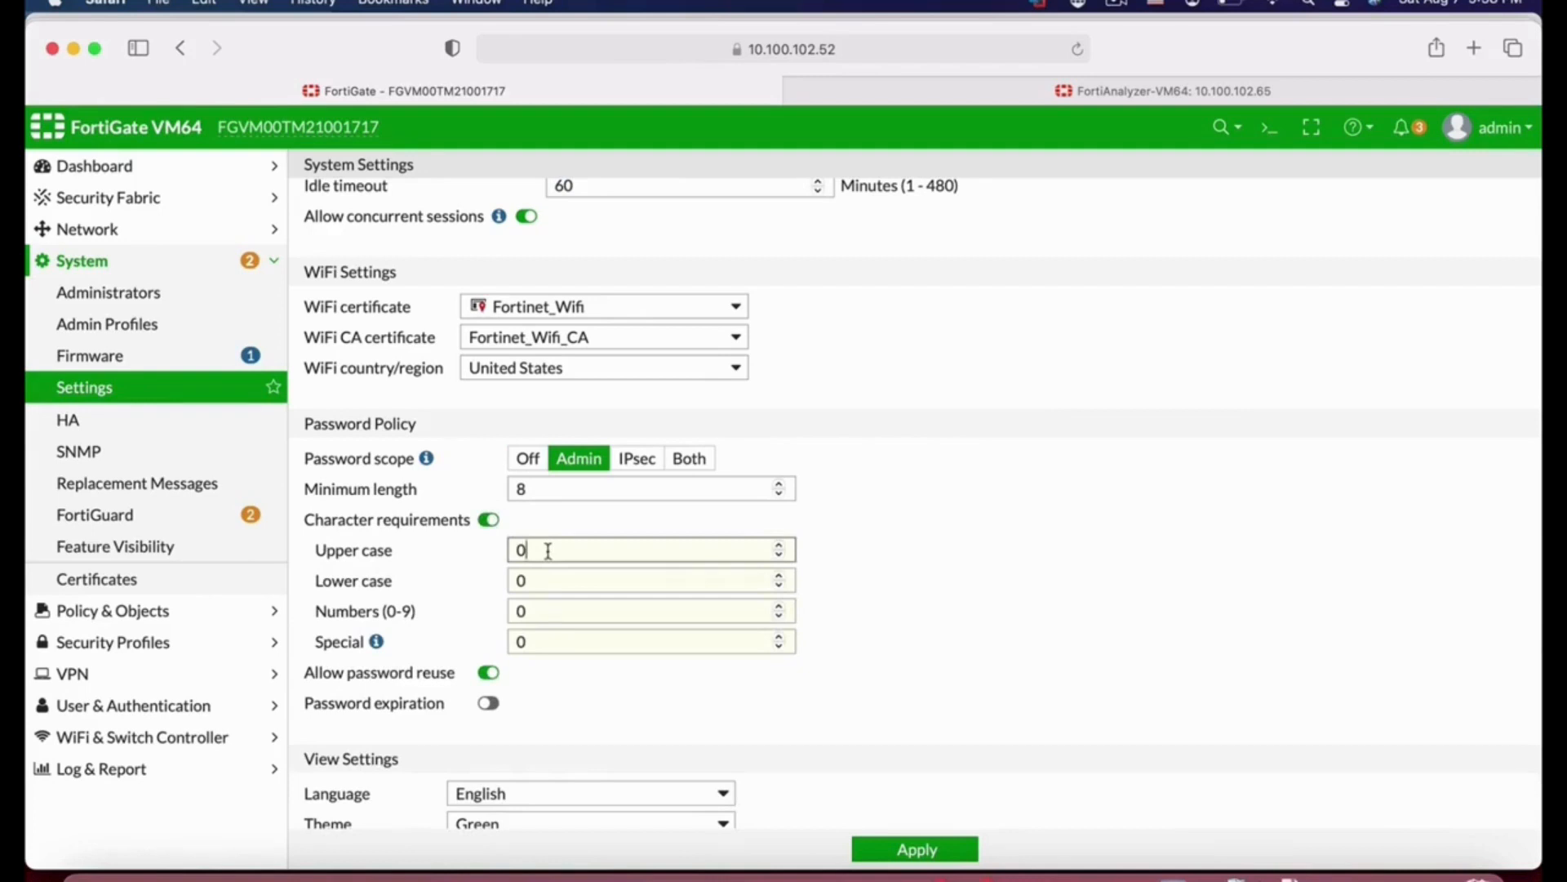
{"action": "left_click", "coordinate": [489, 520]}
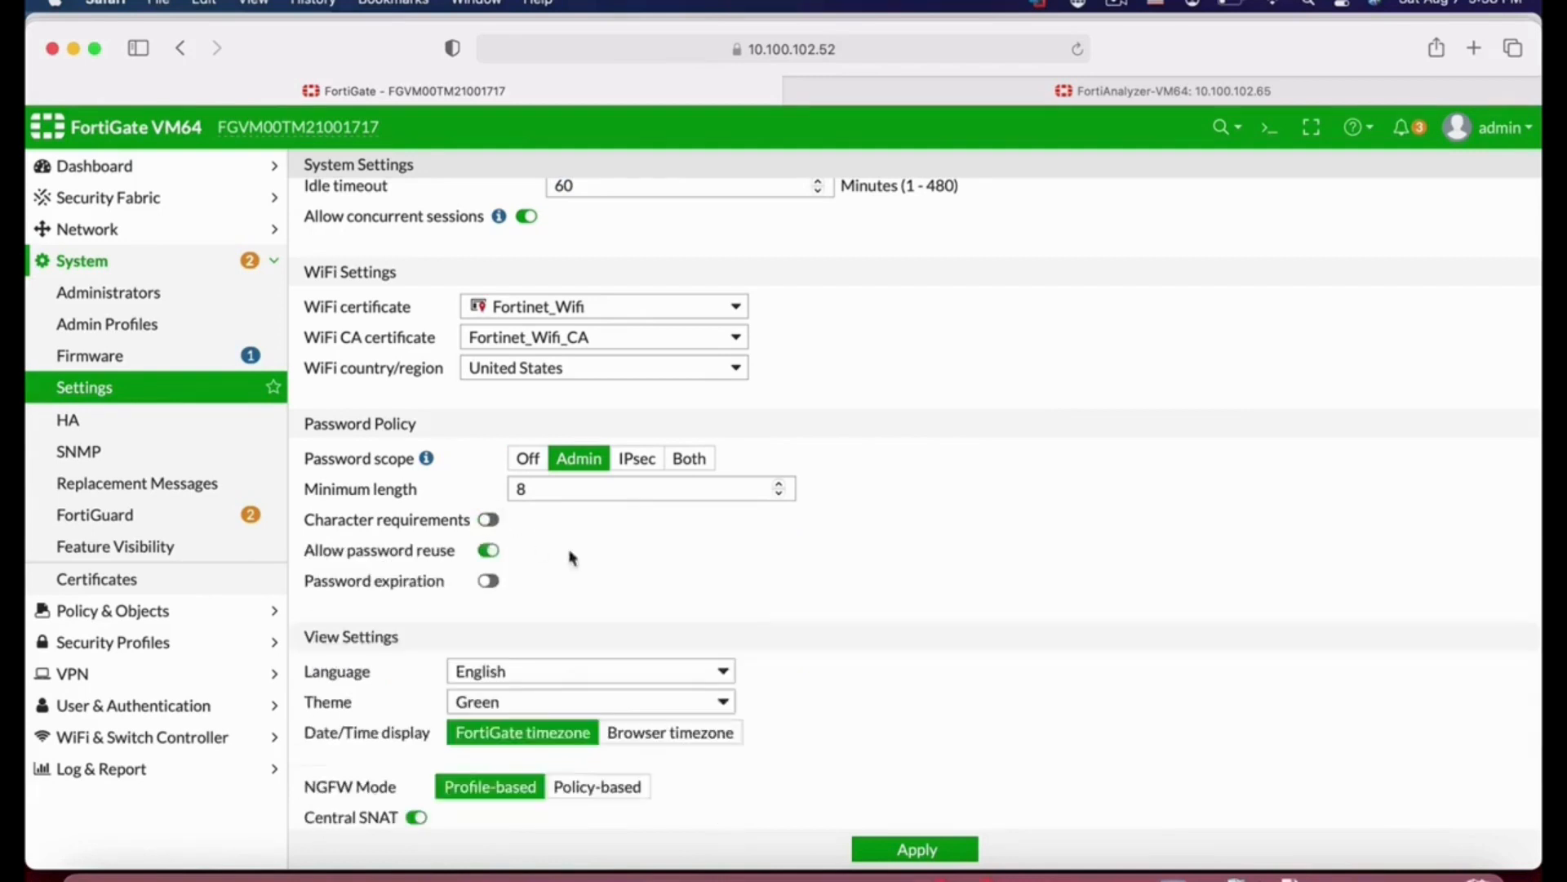
{"action": "left_click", "coordinate": [490, 581]}
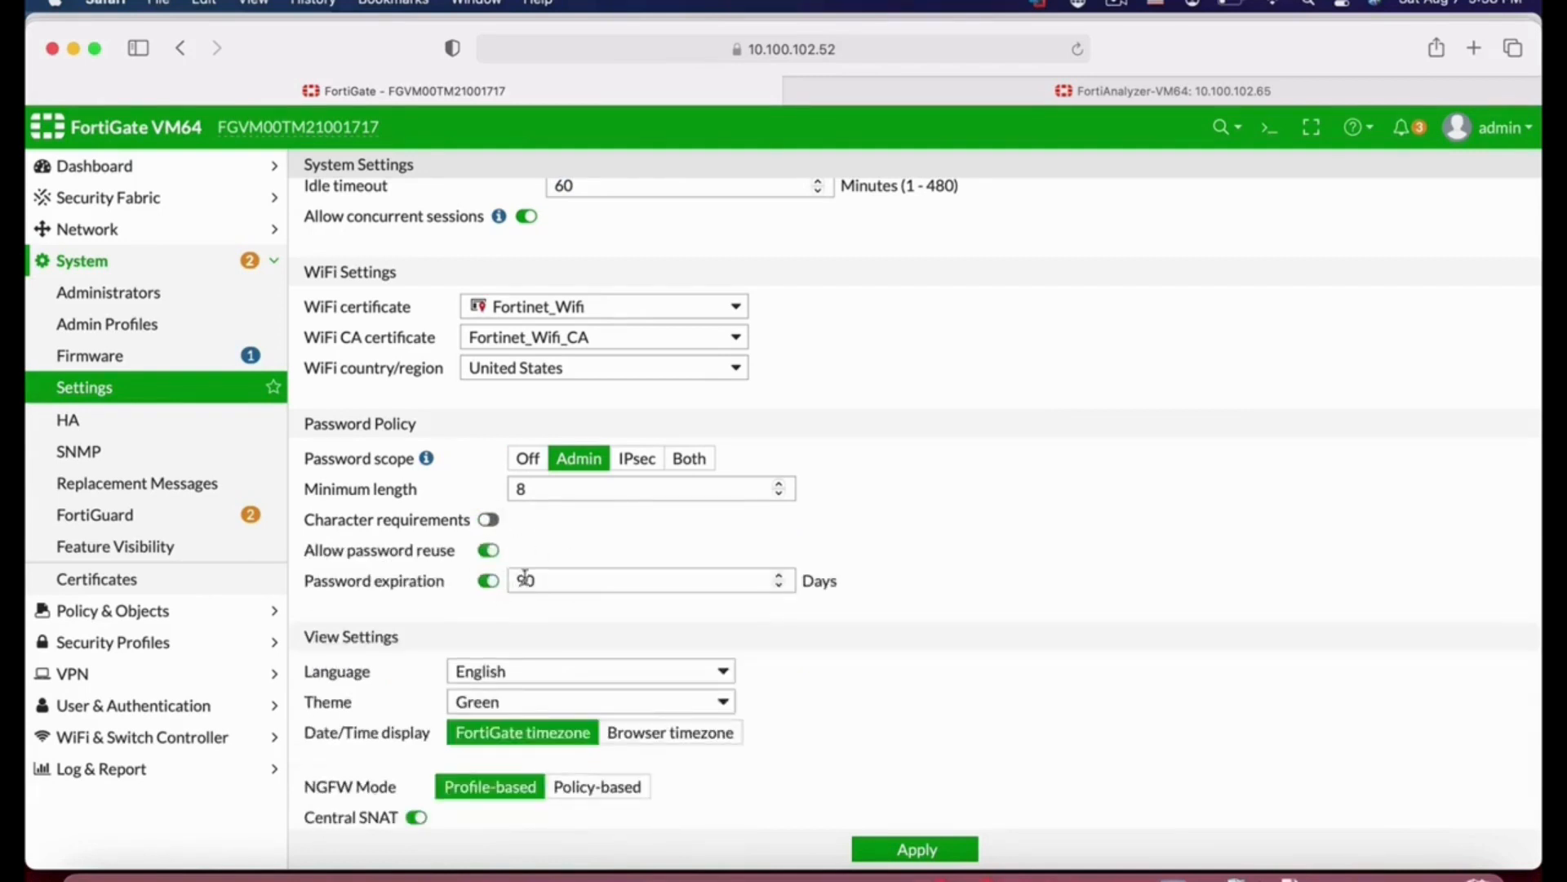
{"action": "left_click", "coordinate": [488, 580]}
{"action": "left_click", "coordinate": [489, 551]}
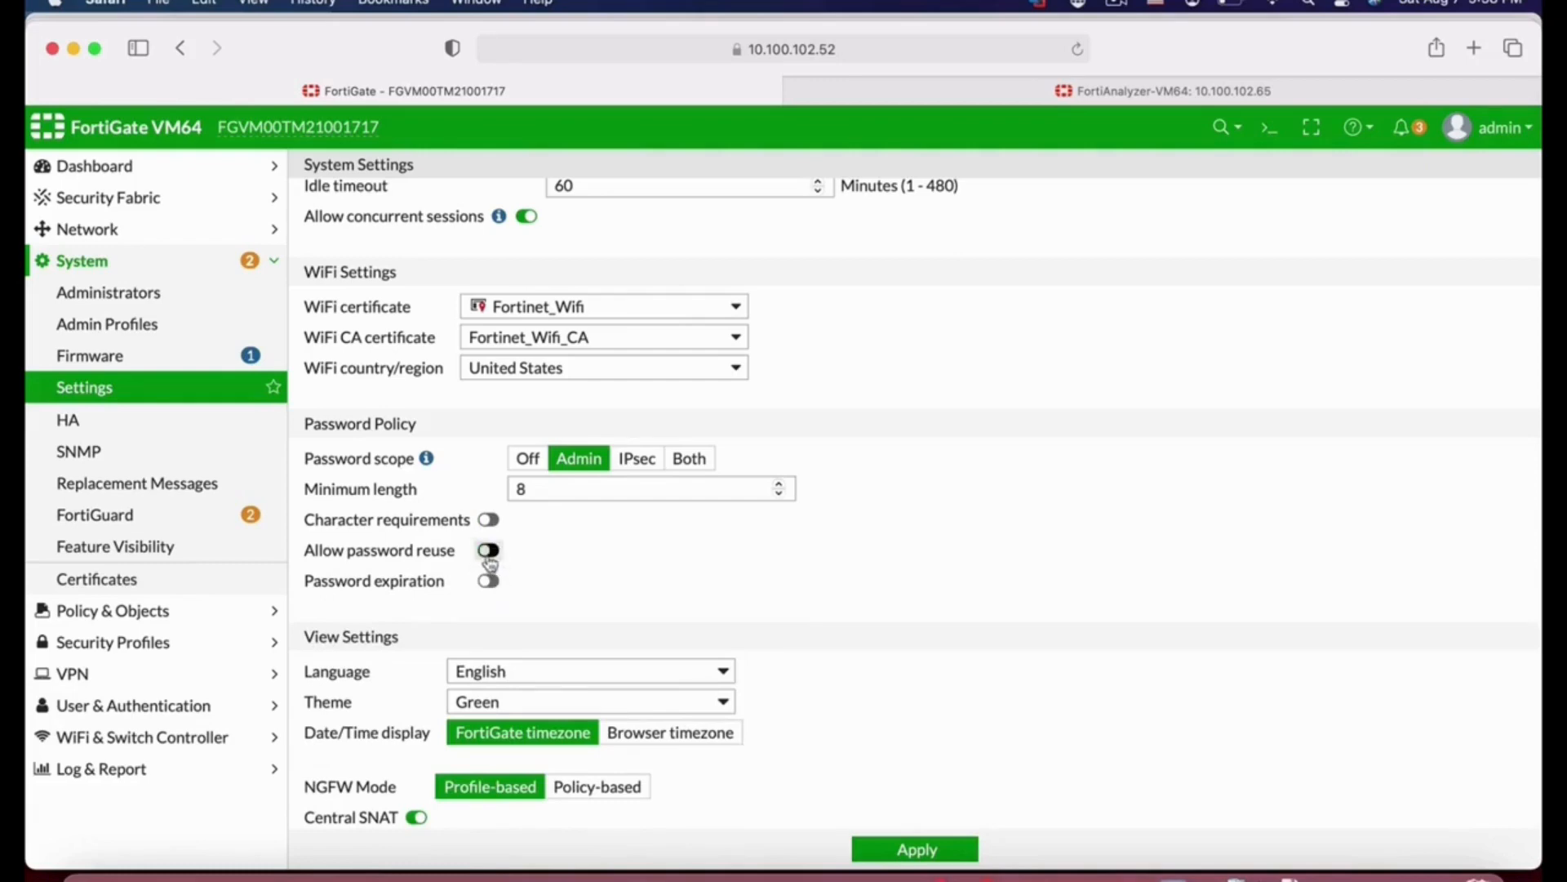
{"action": "left_click", "coordinate": [489, 551]}
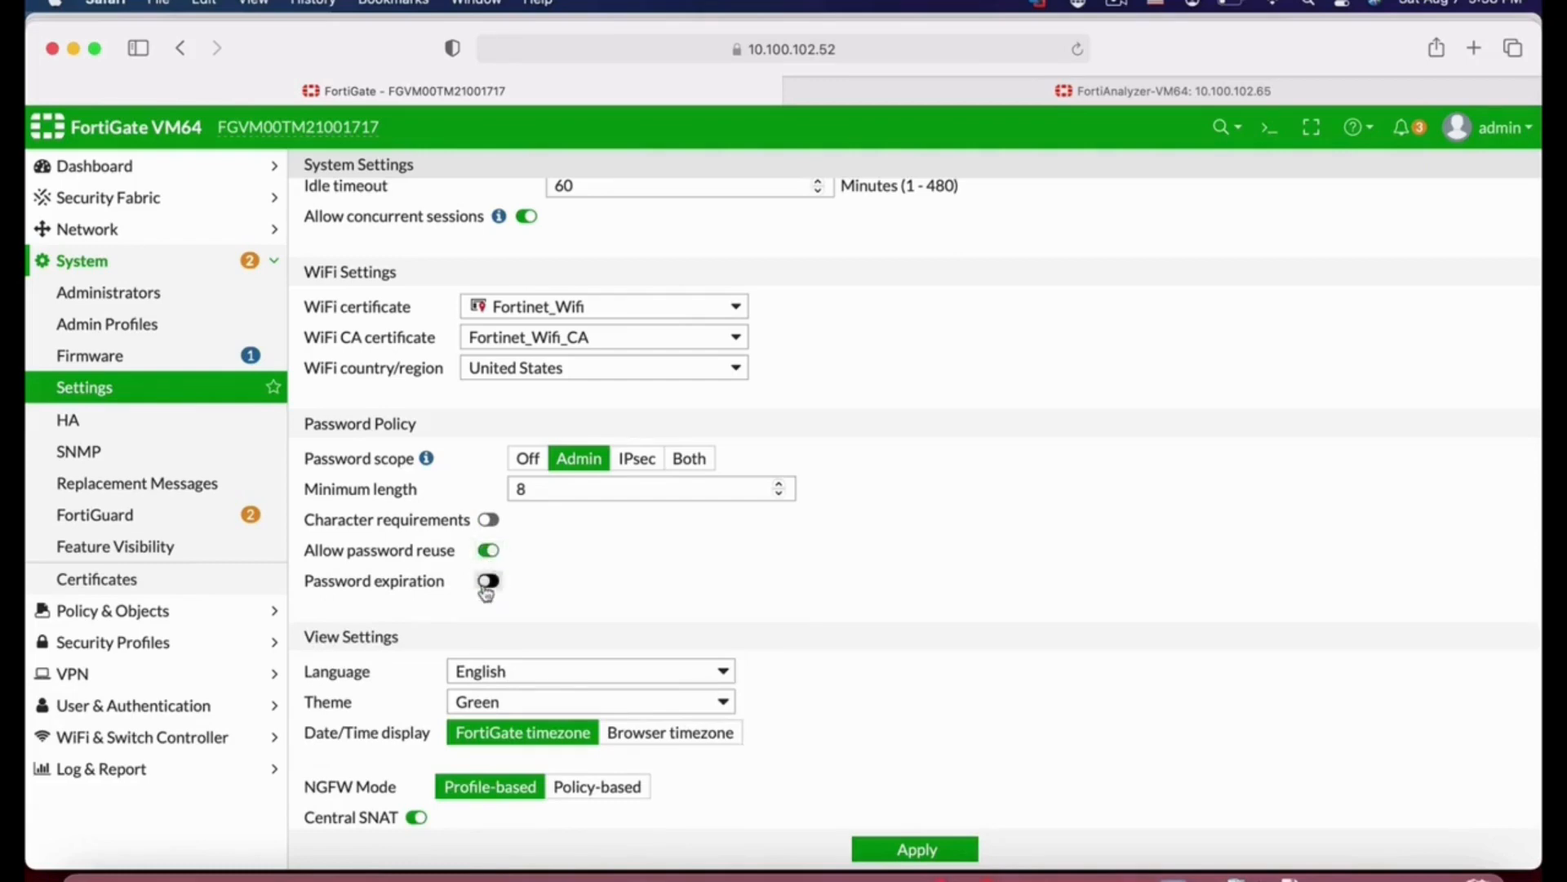
Step: Change the interface theme to Neutrino
{"action": "scroll", "coordinate": [879, 686], "scroll_direction": "down", "scroll_amount": 8}
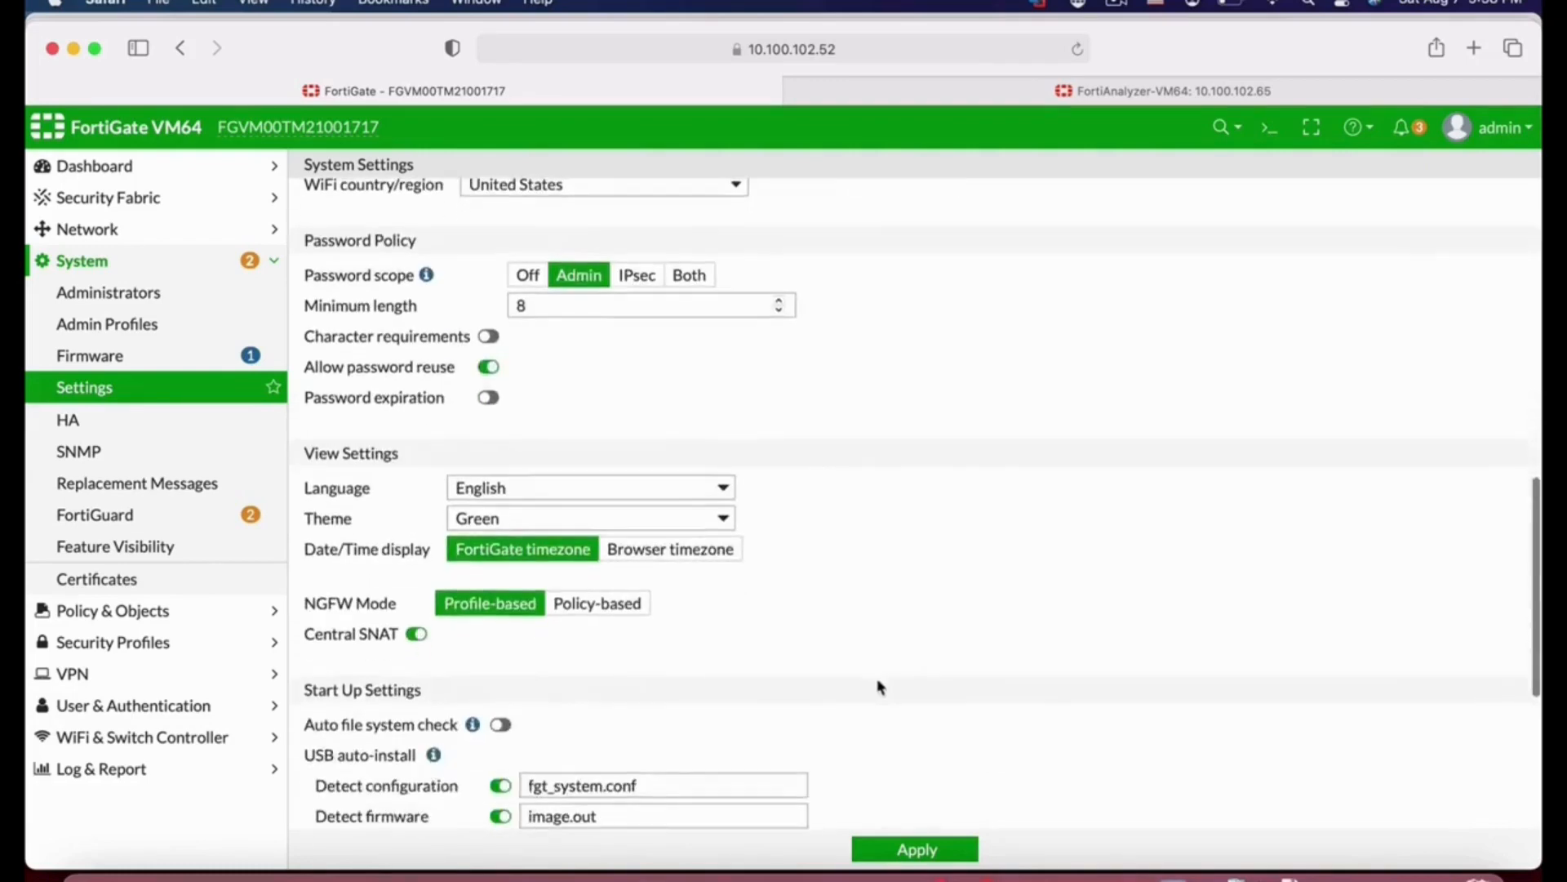
{"action": "scroll", "coordinate": [879, 687], "scroll_direction": "down", "scroll_amount": 3}
{"action": "scroll", "coordinate": [879, 687], "scroll_direction": "up", "scroll_amount": 2}
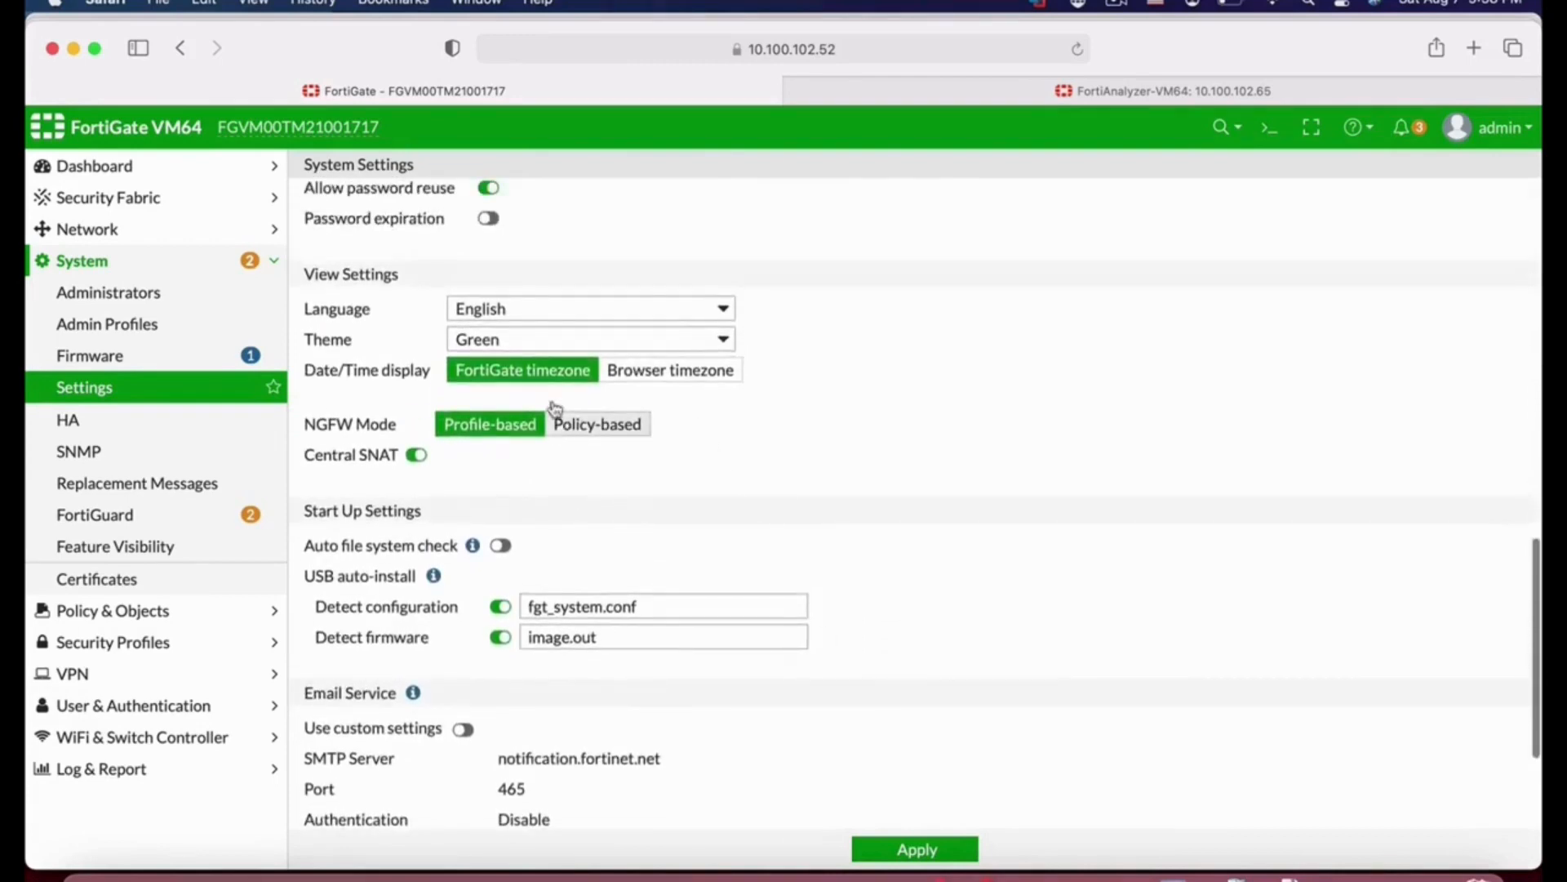
{"action": "left_click", "coordinate": [686, 343]}
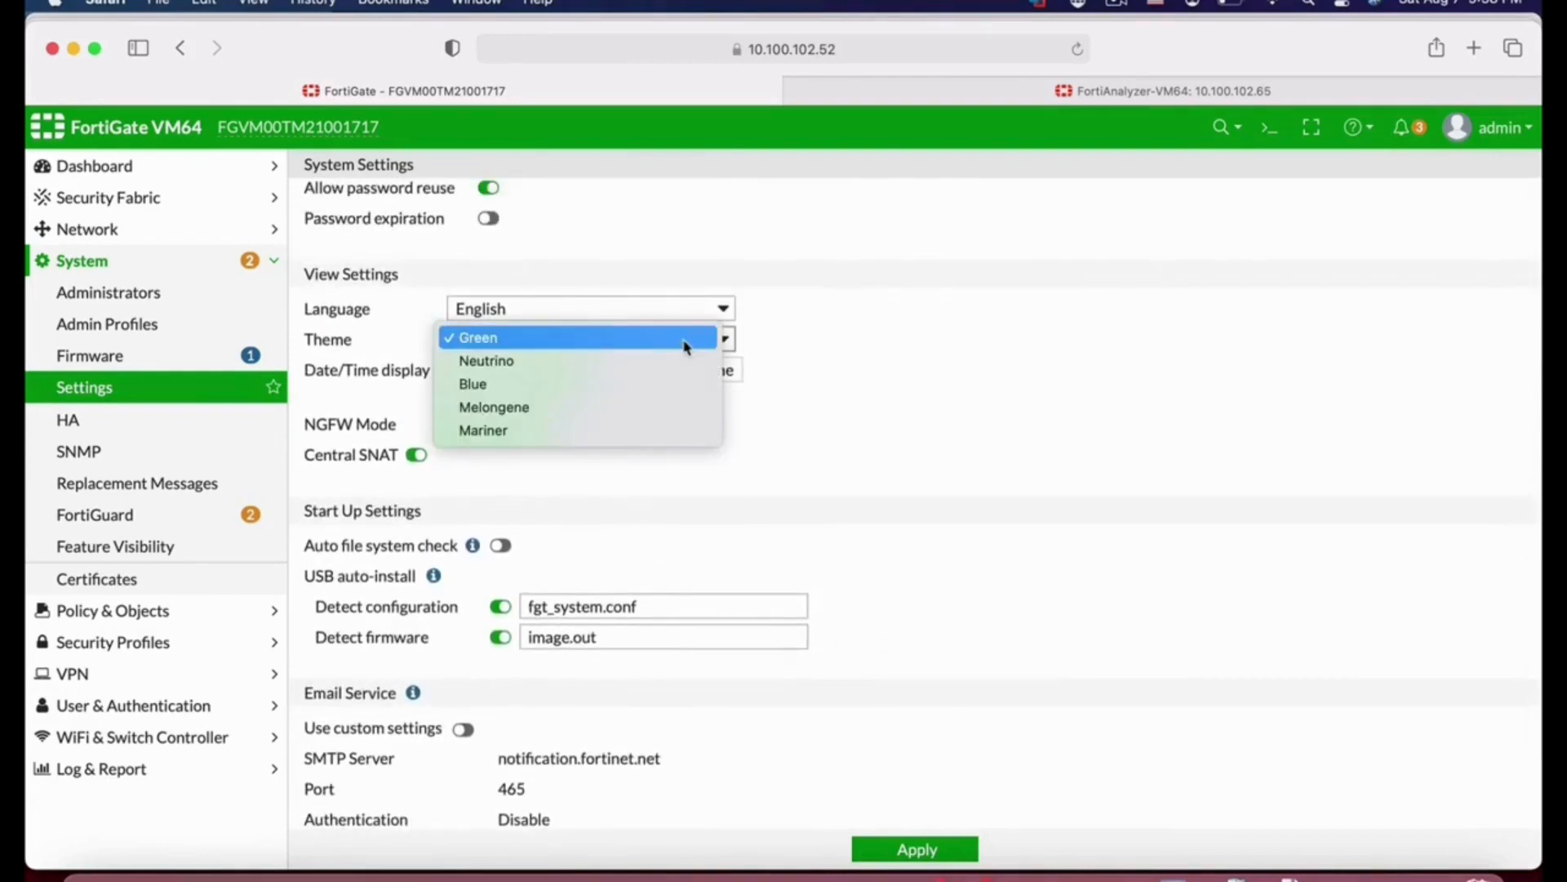
{"action": "left_click", "coordinate": [890, 459]}
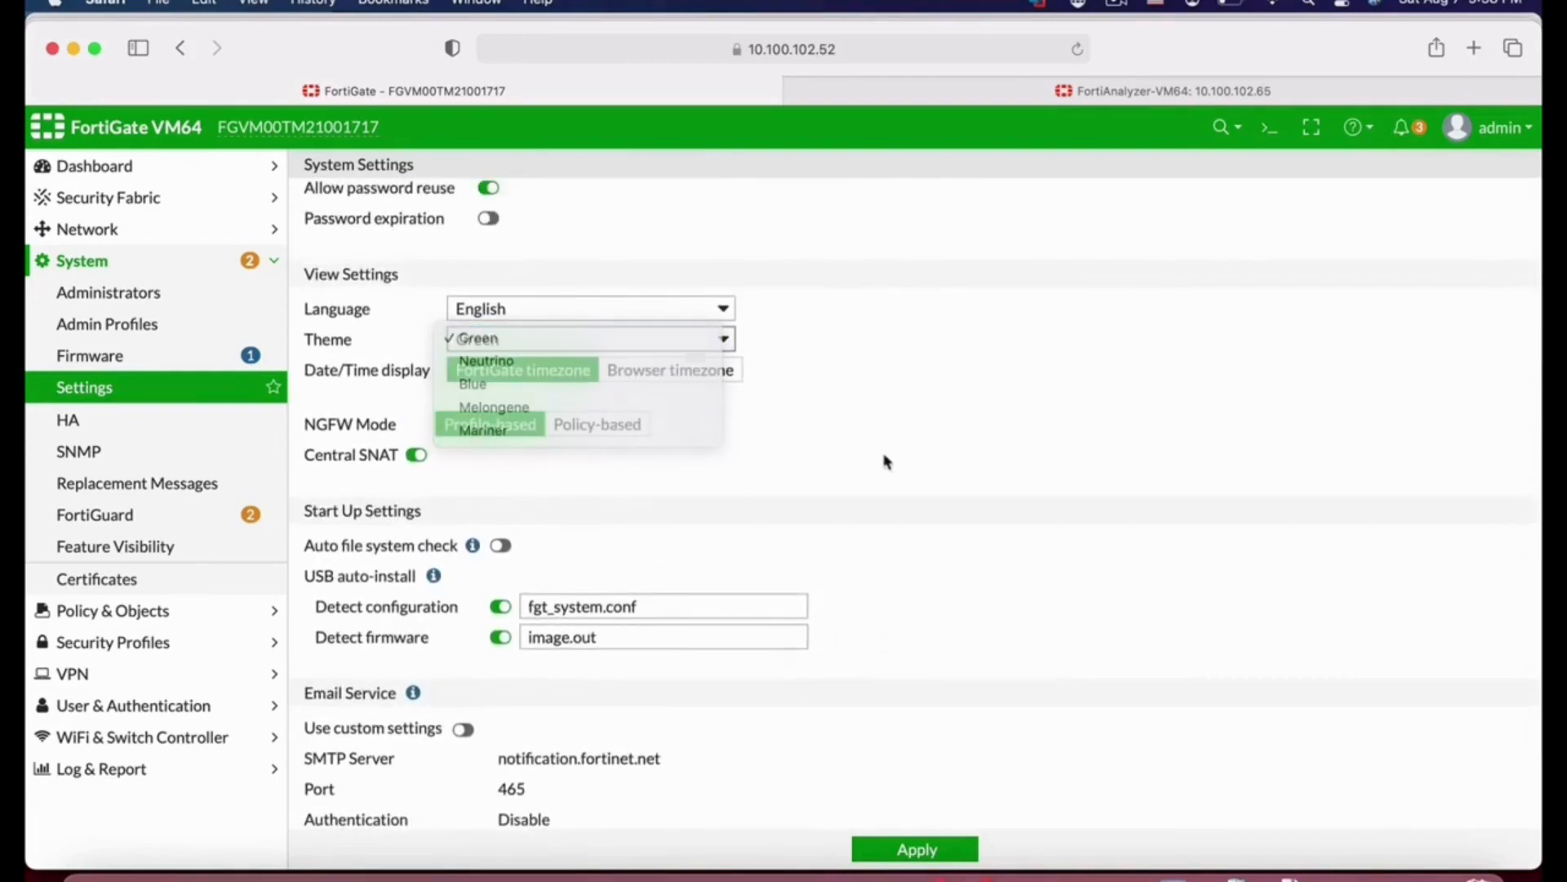
{"action": "left_click", "coordinate": [623, 343]}
{"action": "left_click", "coordinate": [549, 363]}
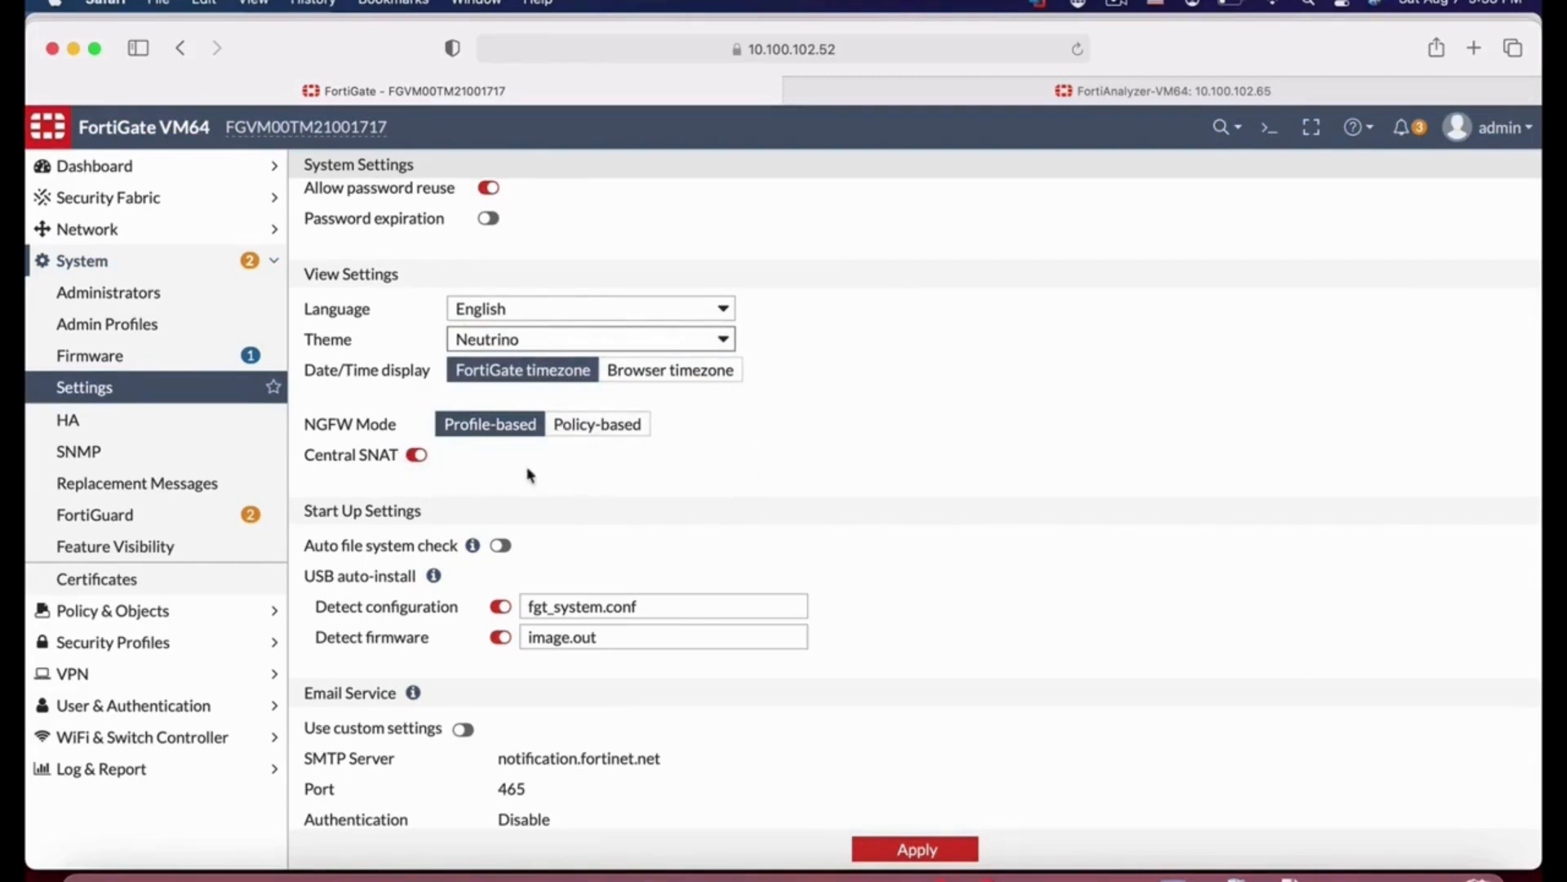
Step: Switch the NGFW mode to Policy-based
{"action": "left_click", "coordinate": [619, 425]}
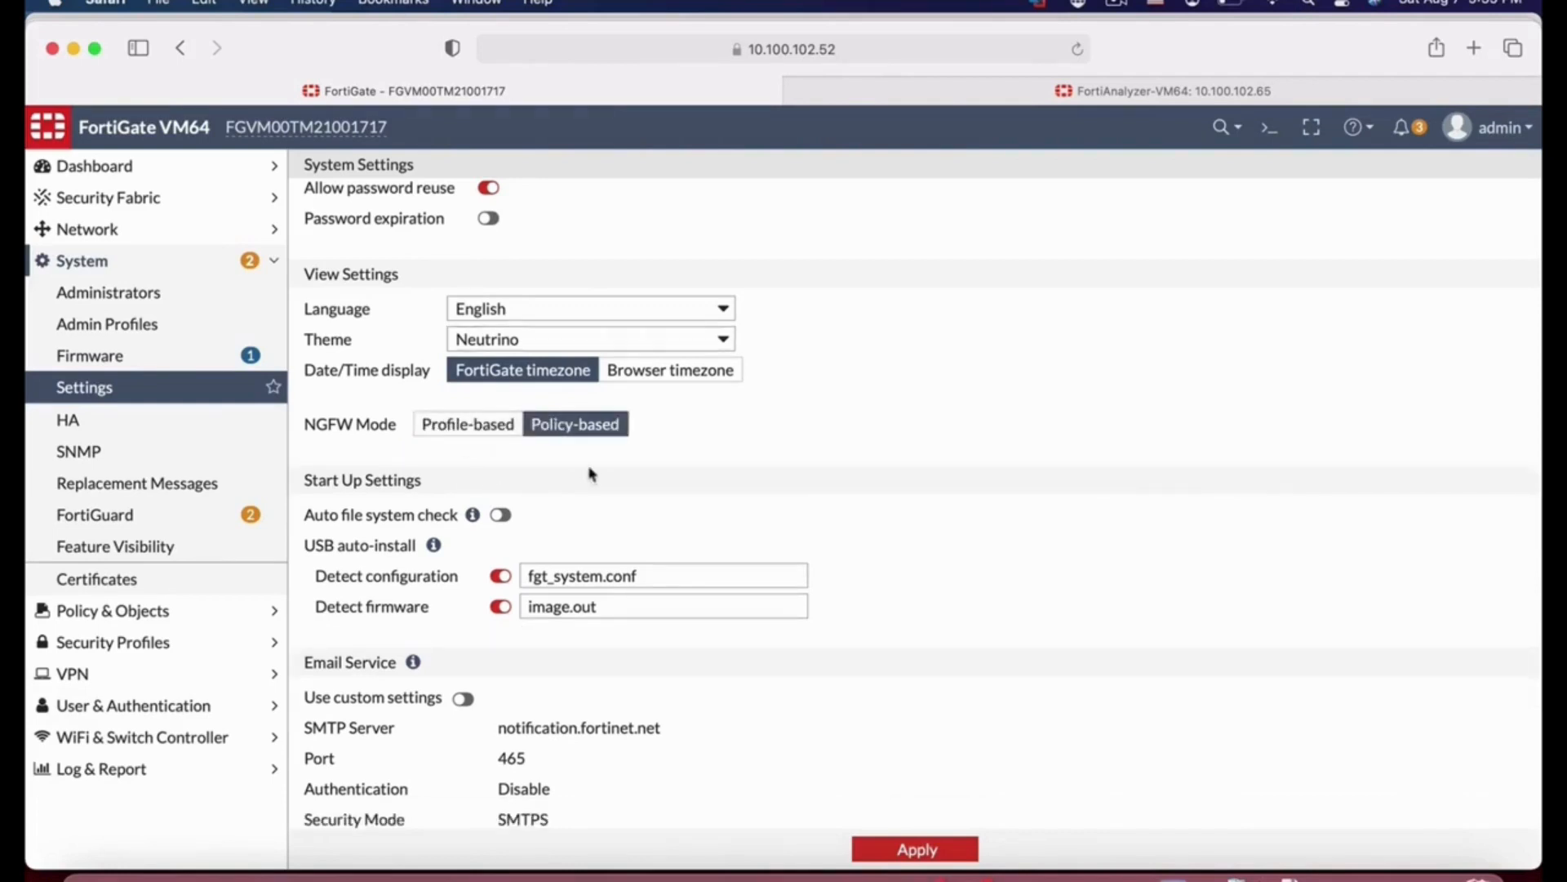
{"action": "scroll", "coordinate": [900, 715], "scroll_direction": "down", "scroll_amount": 5}
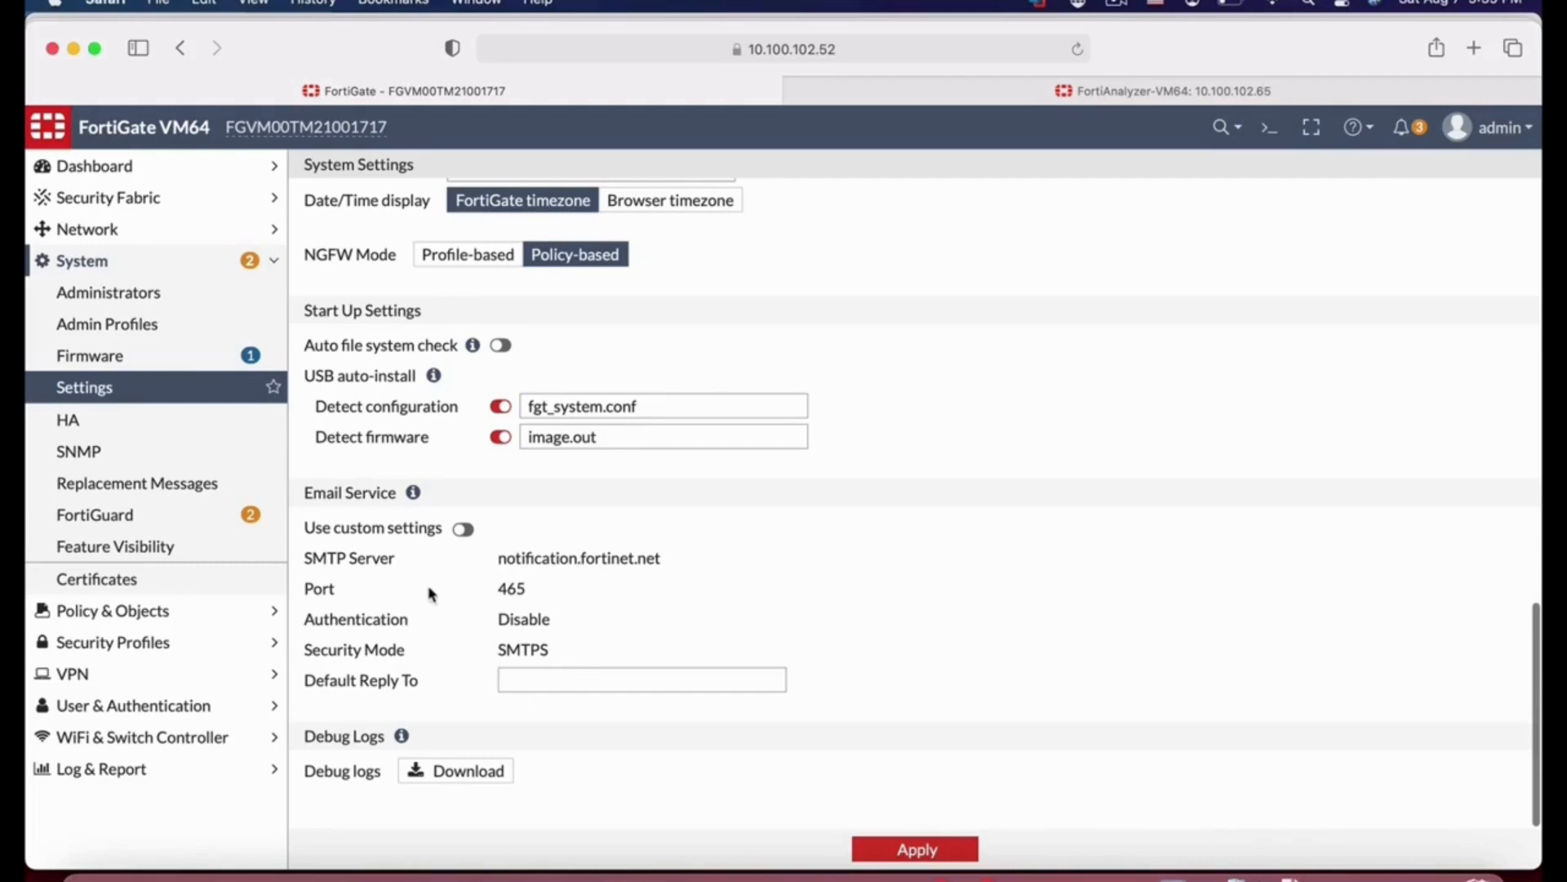
Step: Open port3 for editing from the network interfaces list
{"action": "left_click", "coordinate": [88, 231]}
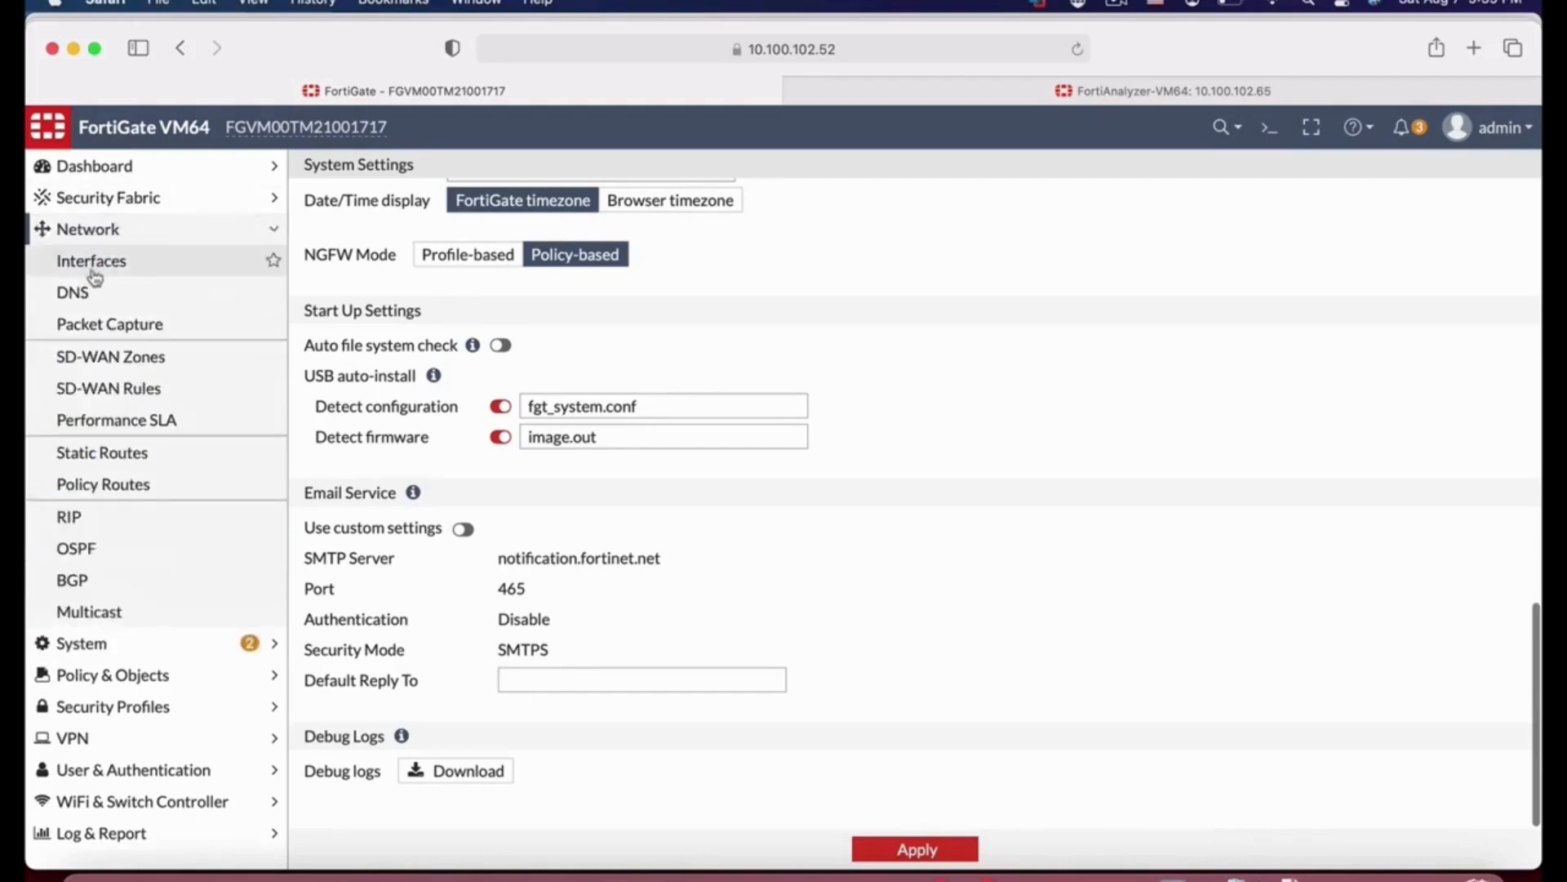
{"action": "left_click", "coordinate": [92, 269]}
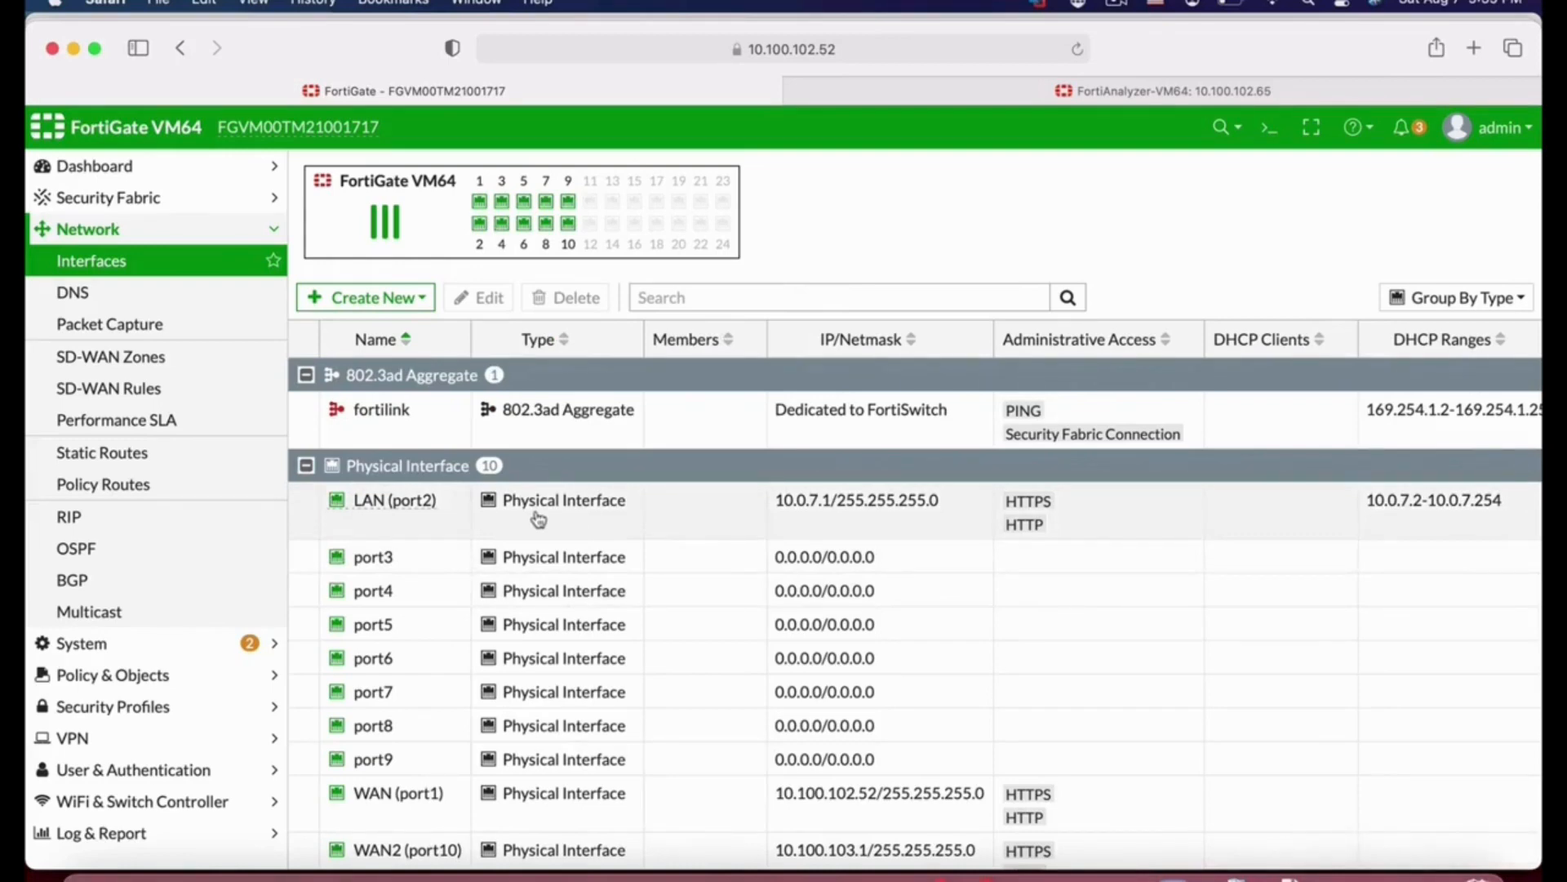
{"action": "left_click", "coordinate": [396, 558]}
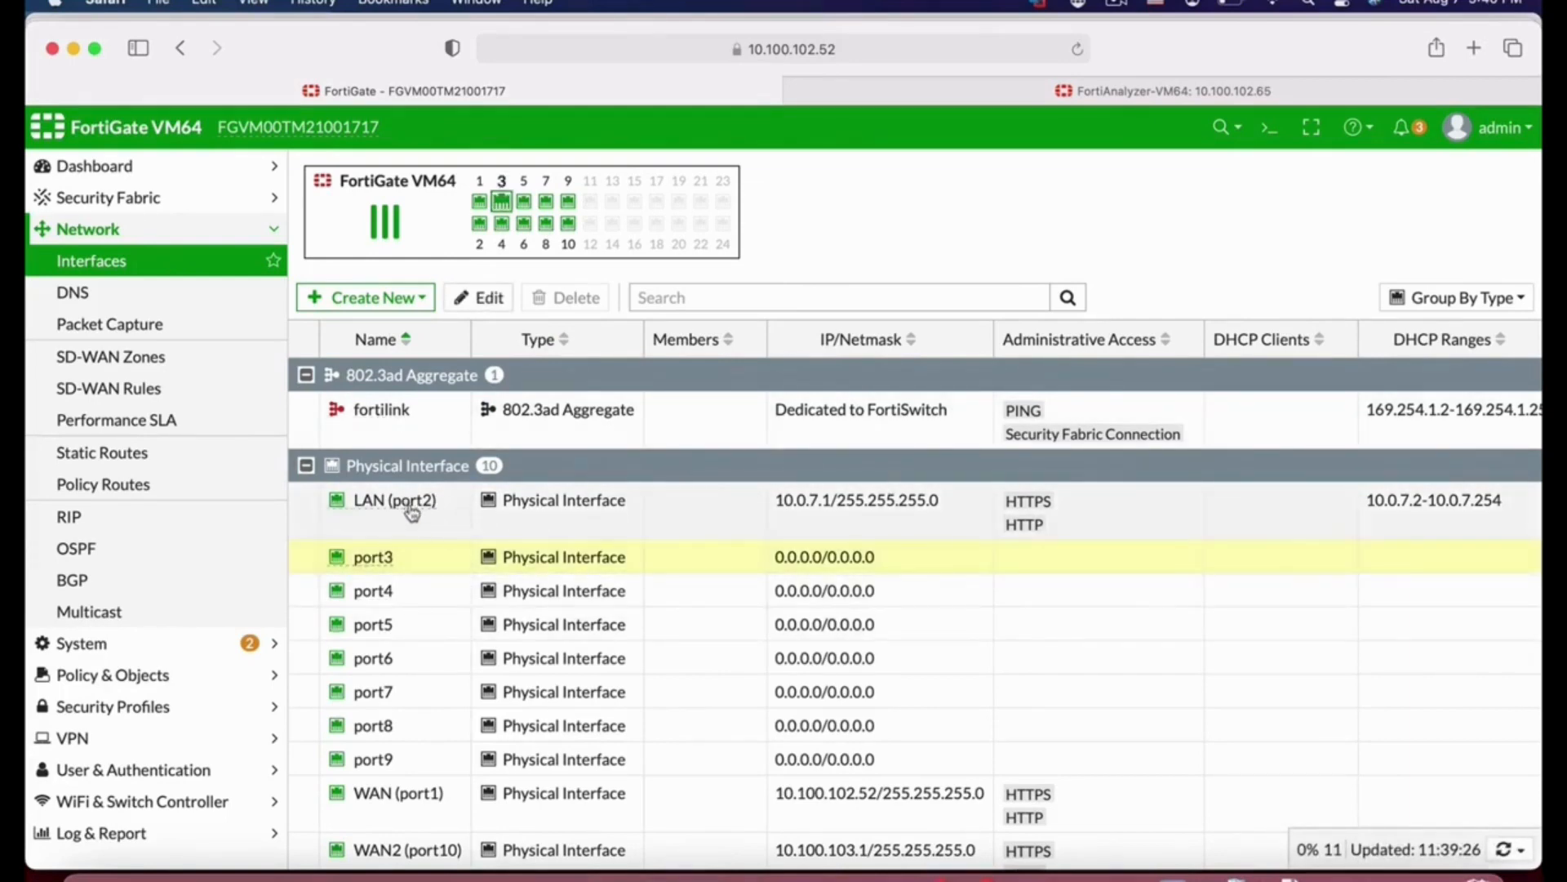
{"action": "mouse_move", "coordinate": [408, 501]}
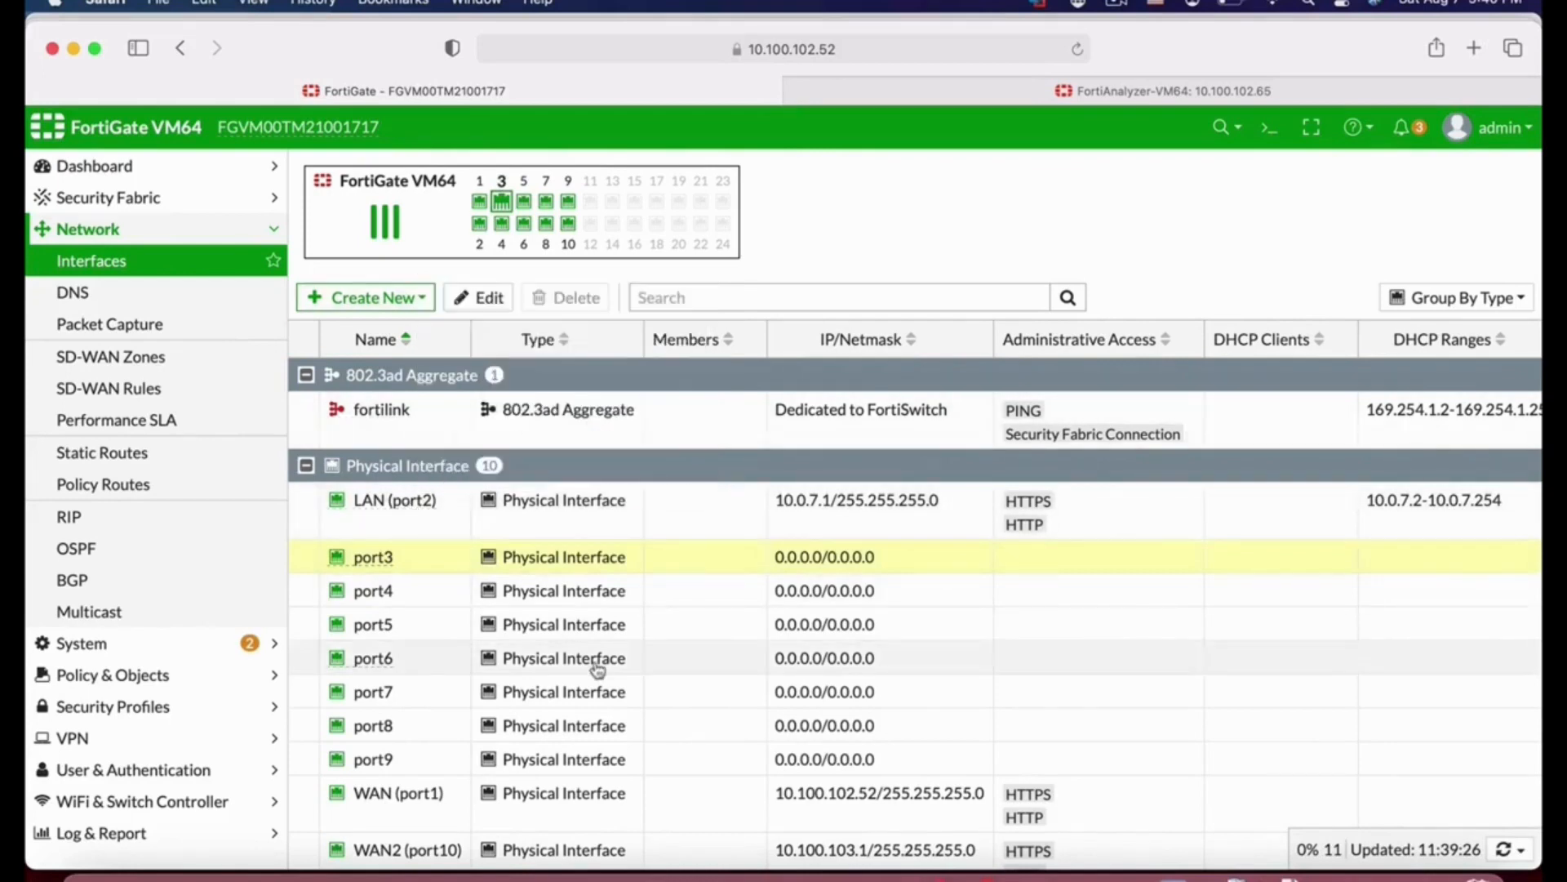
{"action": "left_click", "coordinate": [482, 297]}
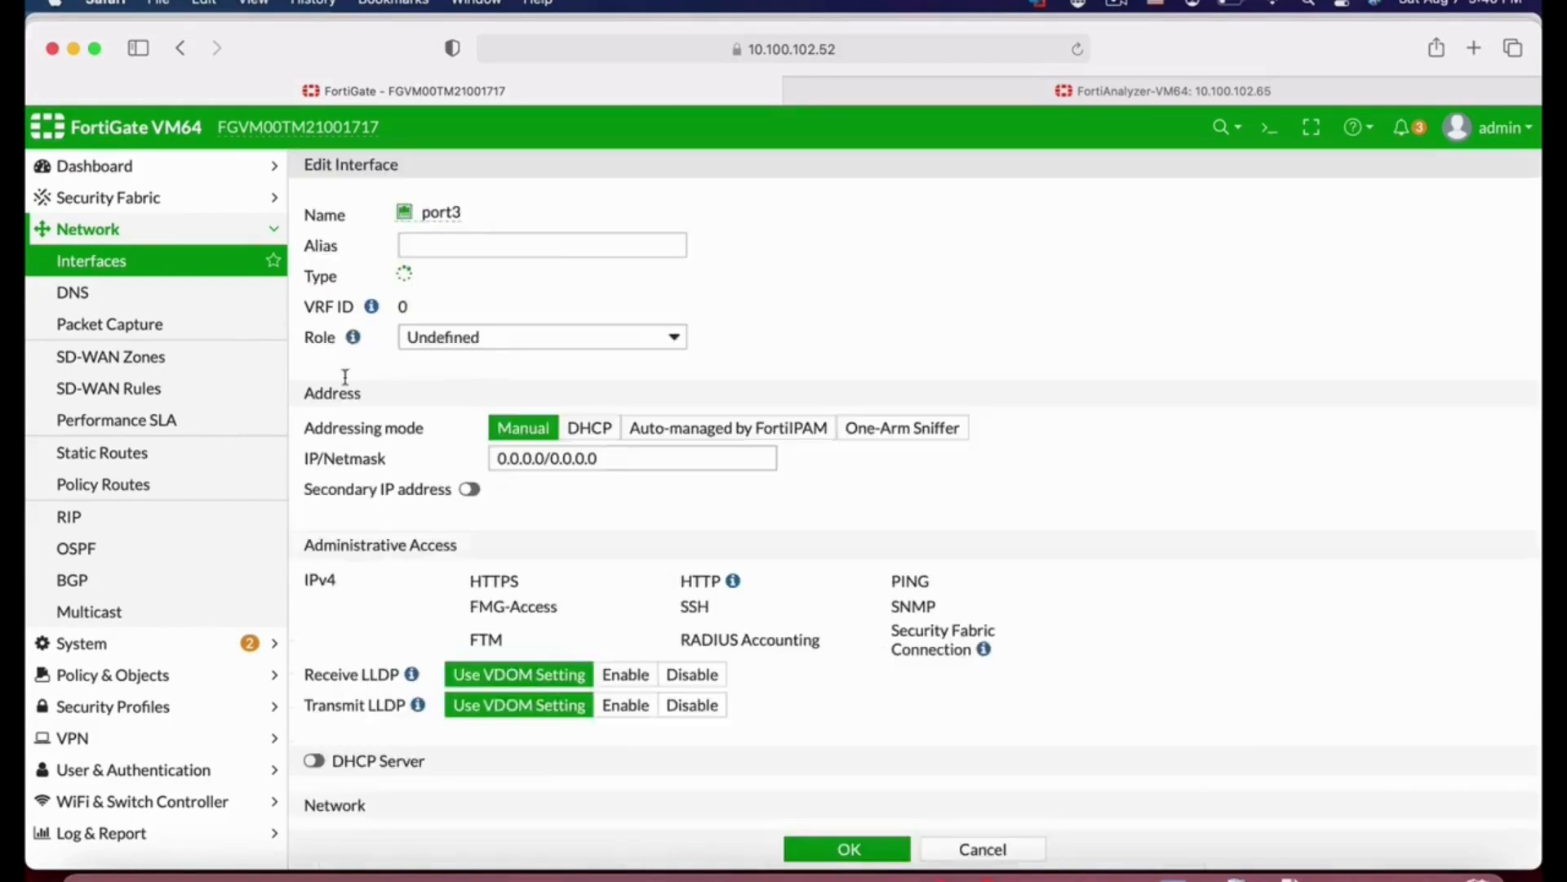
Step: Set port3's alias to Finance and its role to LAN
{"action": "left_click", "coordinate": [464, 238]}
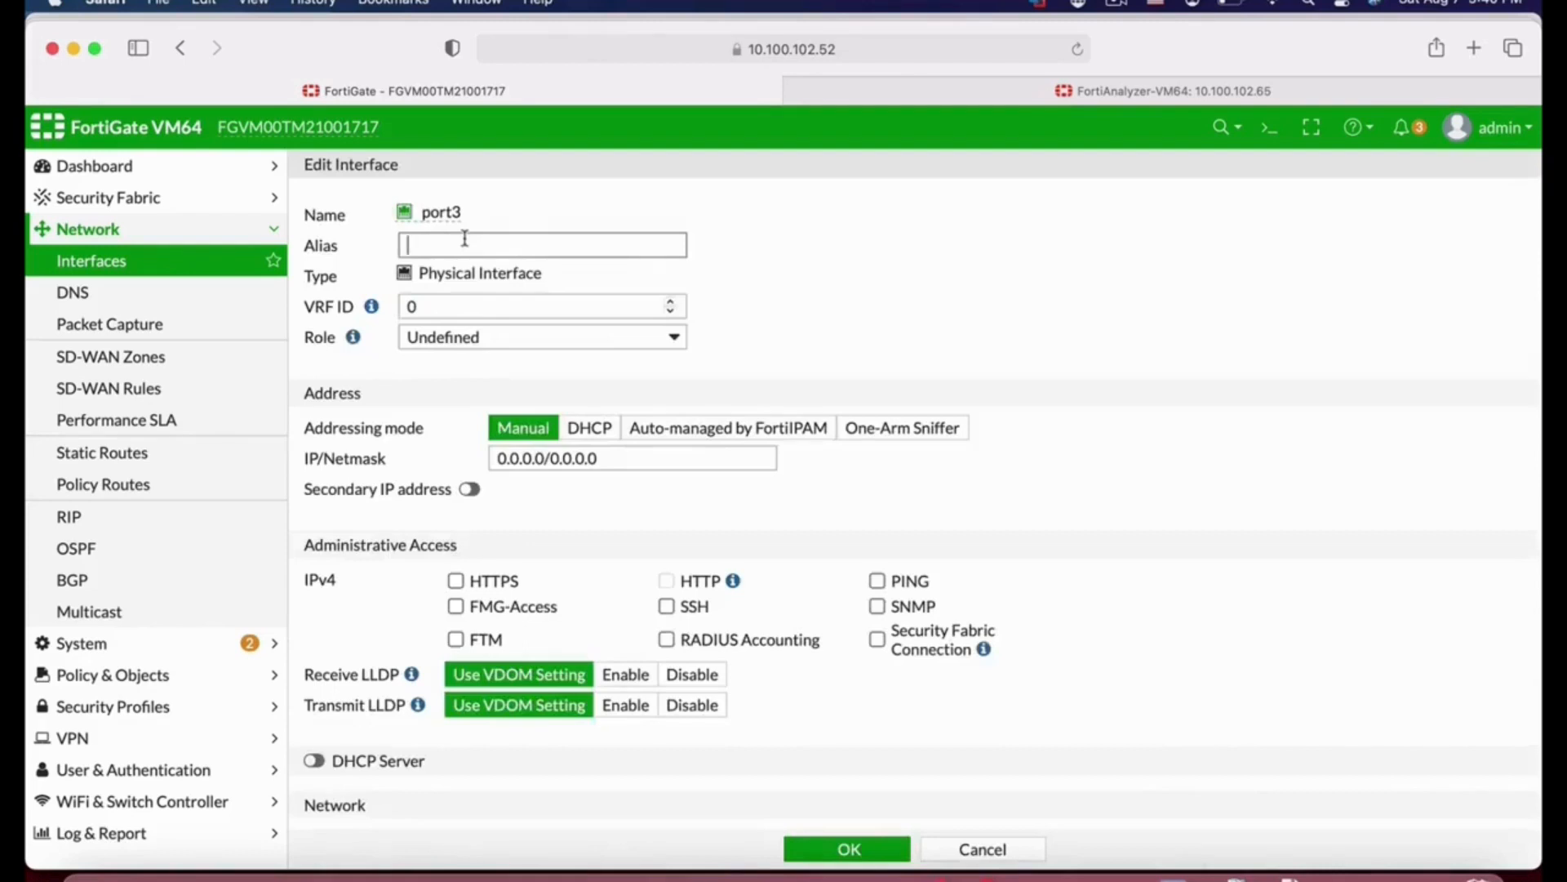
{"action": "type", "text": "Finance"}
{"action": "left_click", "coordinate": [512, 341]}
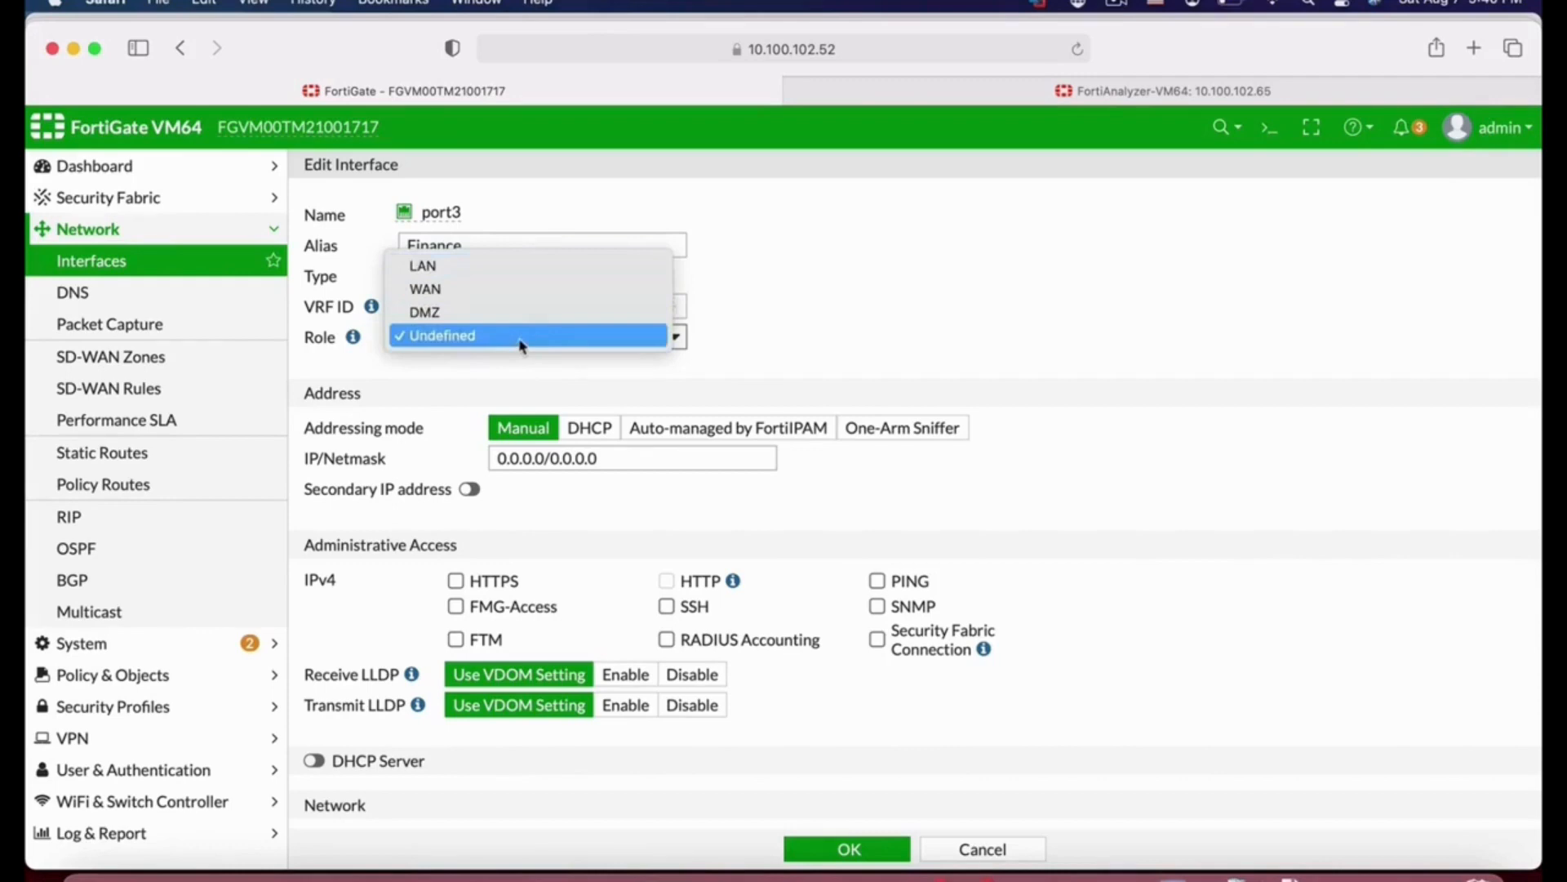
{"action": "left_click", "coordinate": [505, 267]}
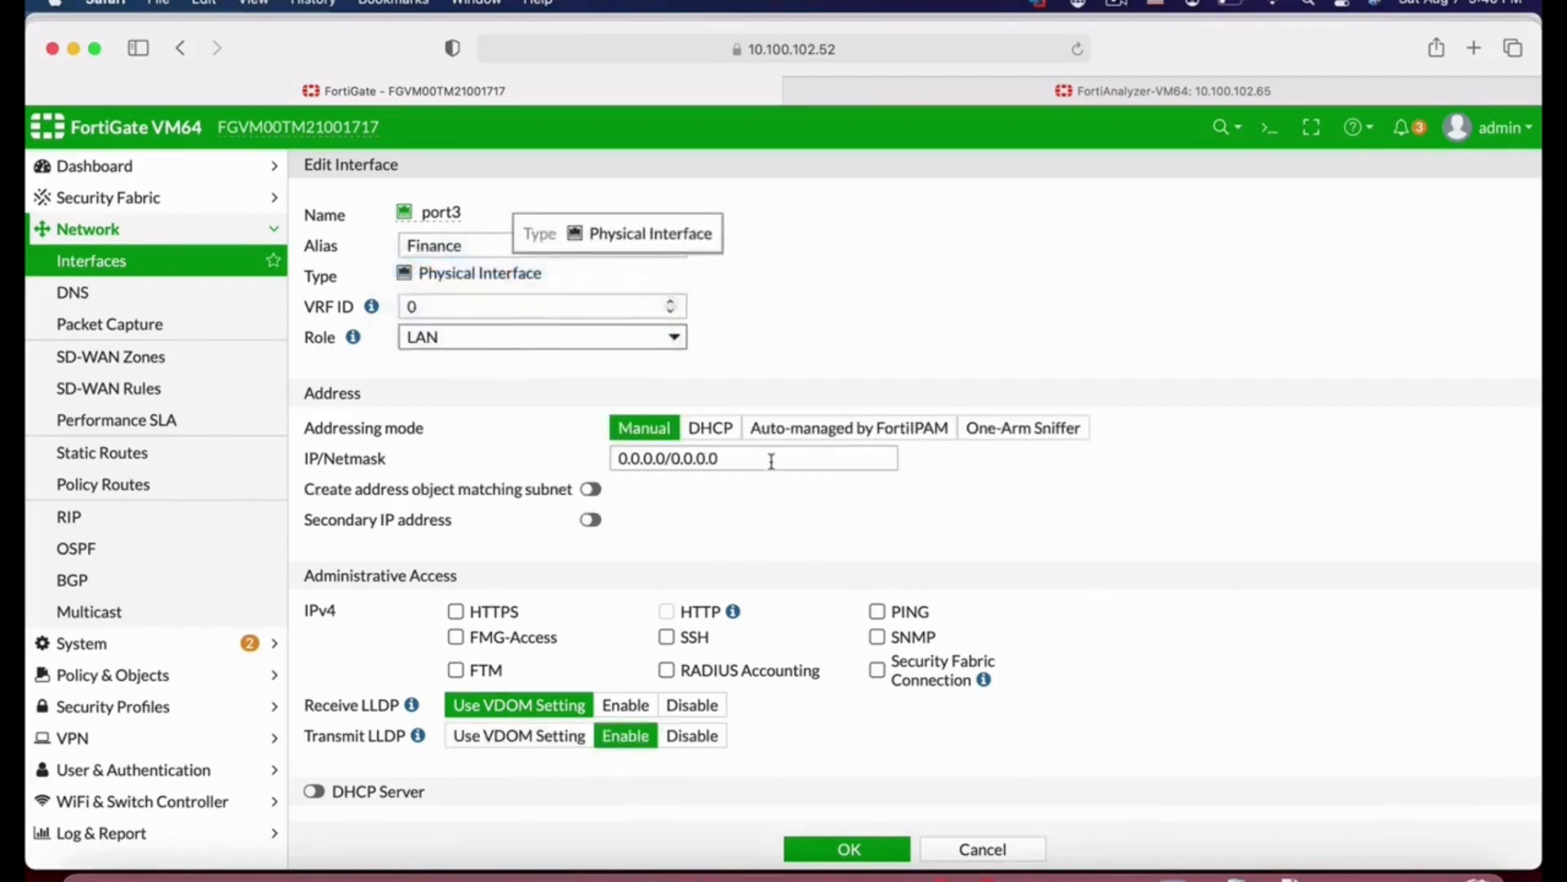
Step: Enable the DHCP server on port3
{"action": "left_click", "coordinate": [762, 464]}
{"action": "key", "text": "super+a"}
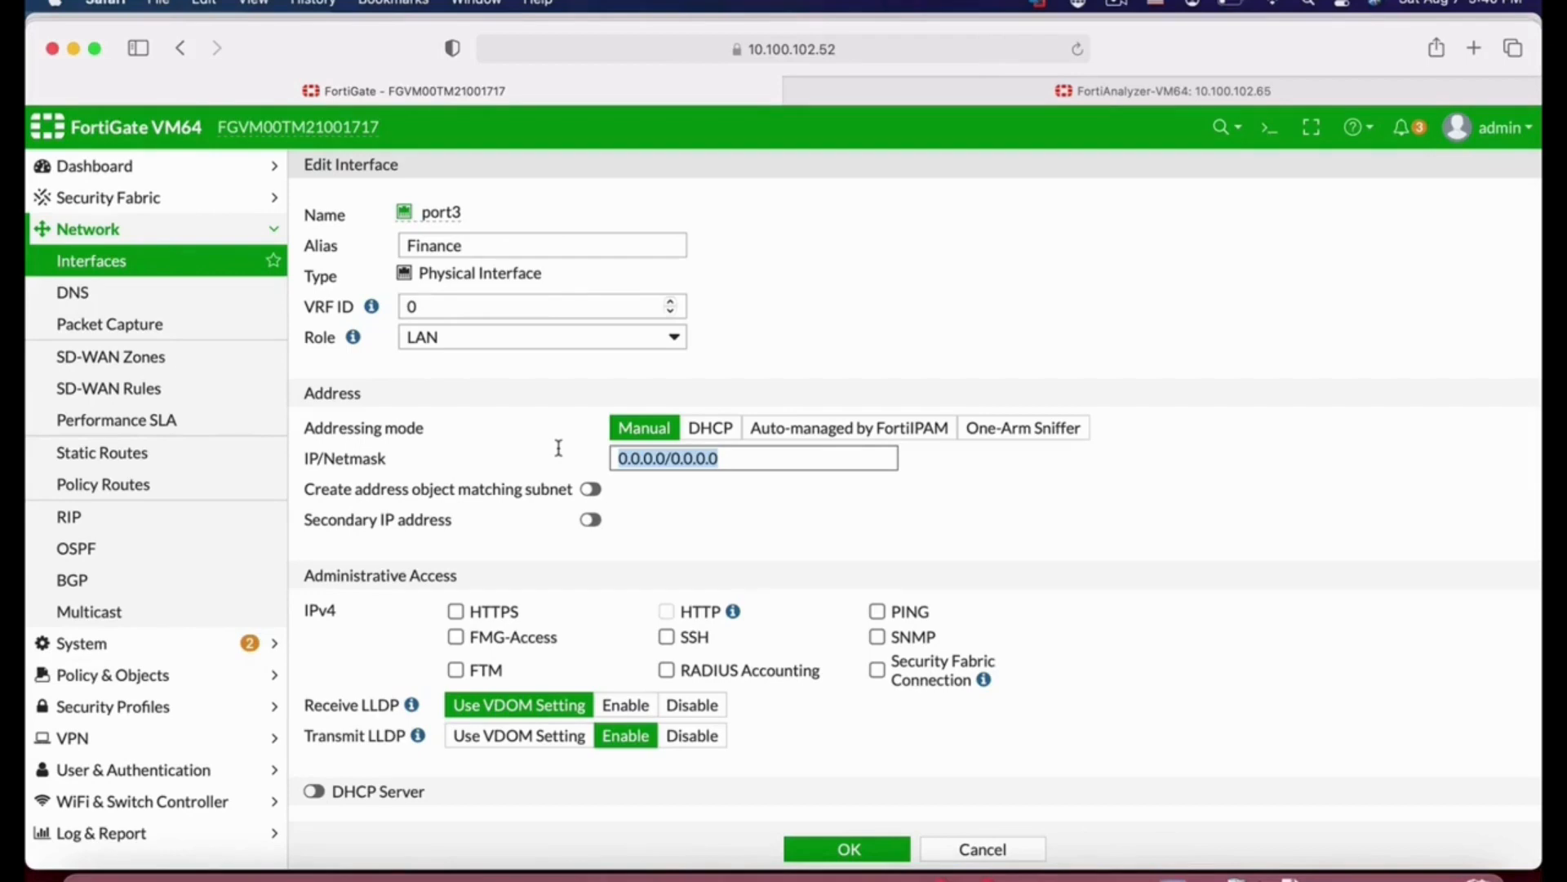
{"action": "scroll", "coordinate": [994, 657], "scroll_direction": "down", "scroll_amount": 5}
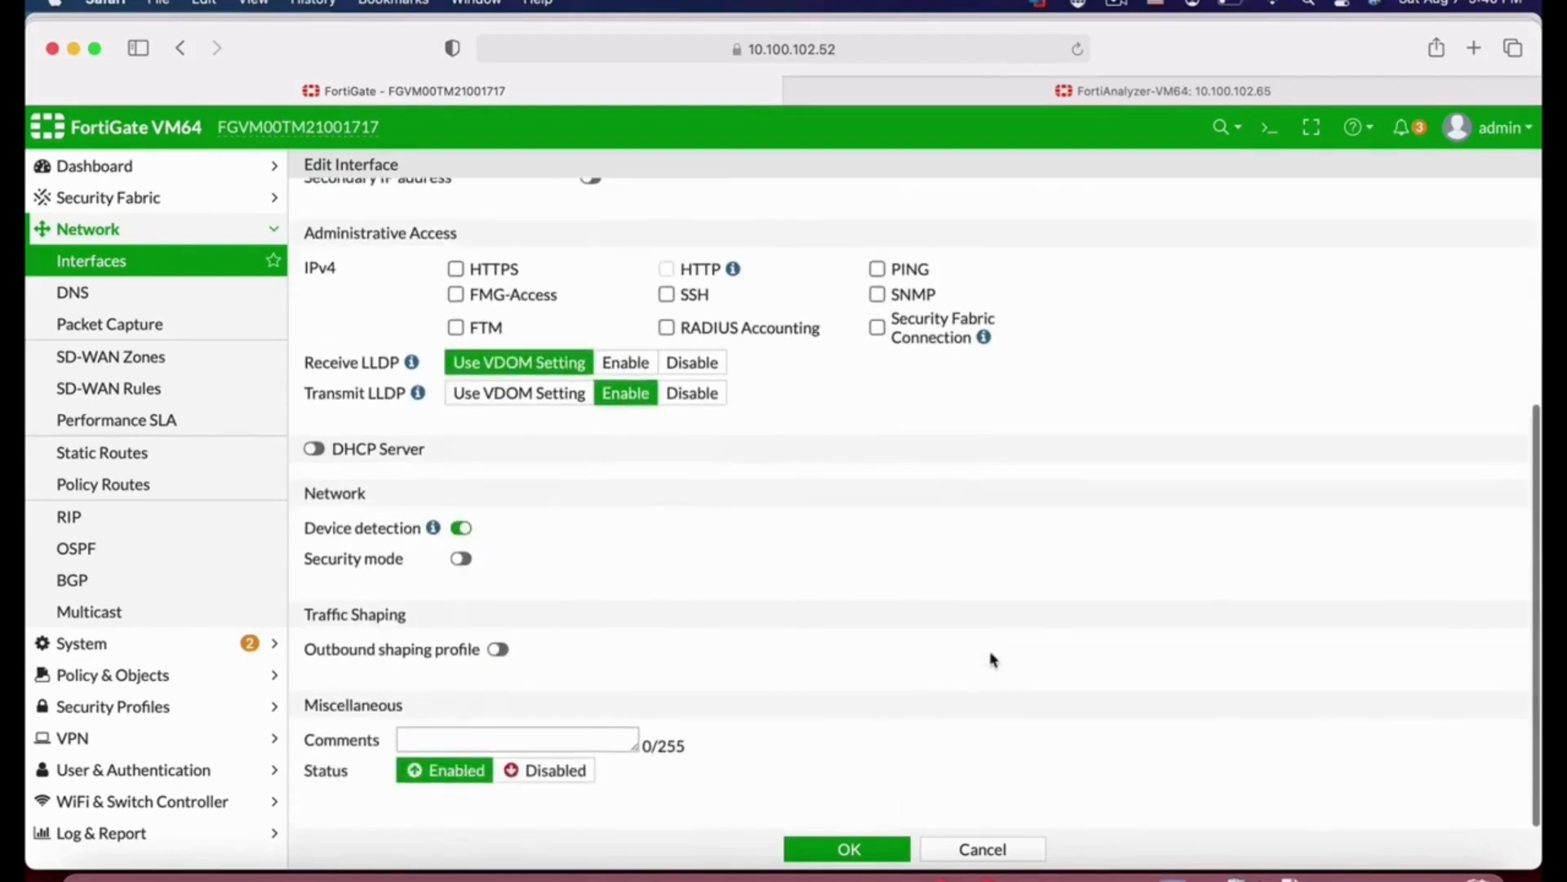
{"action": "left_click", "coordinate": [314, 448]}
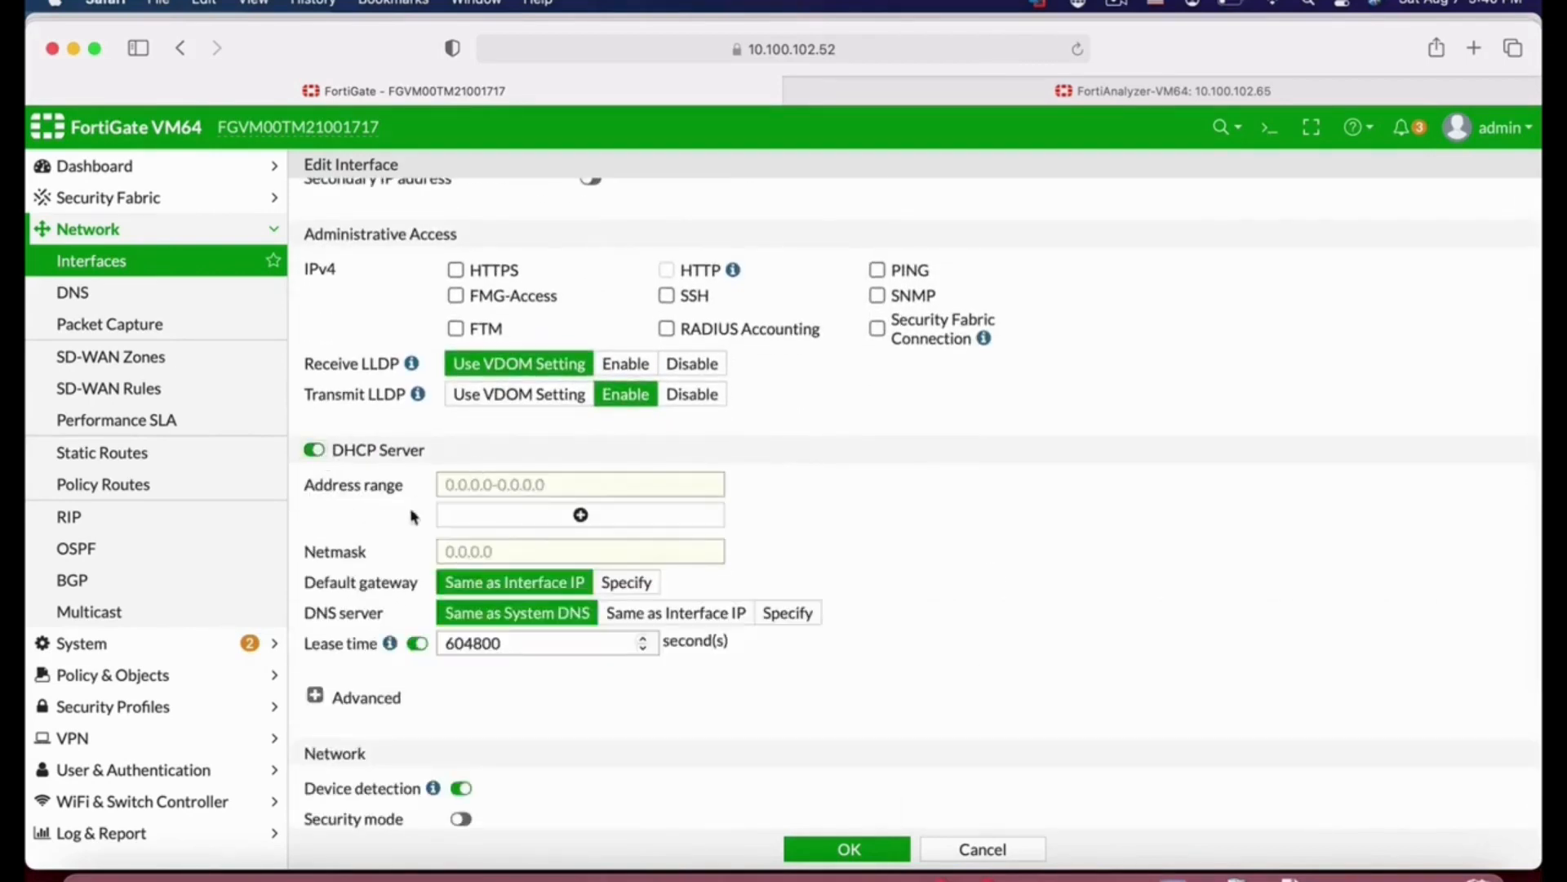
Step: Set port3's IP/Netmask to 10.101.1.1/24
{"action": "scroll", "coordinate": [1003, 504], "scroll_direction": "up", "scroll_amount": 4}
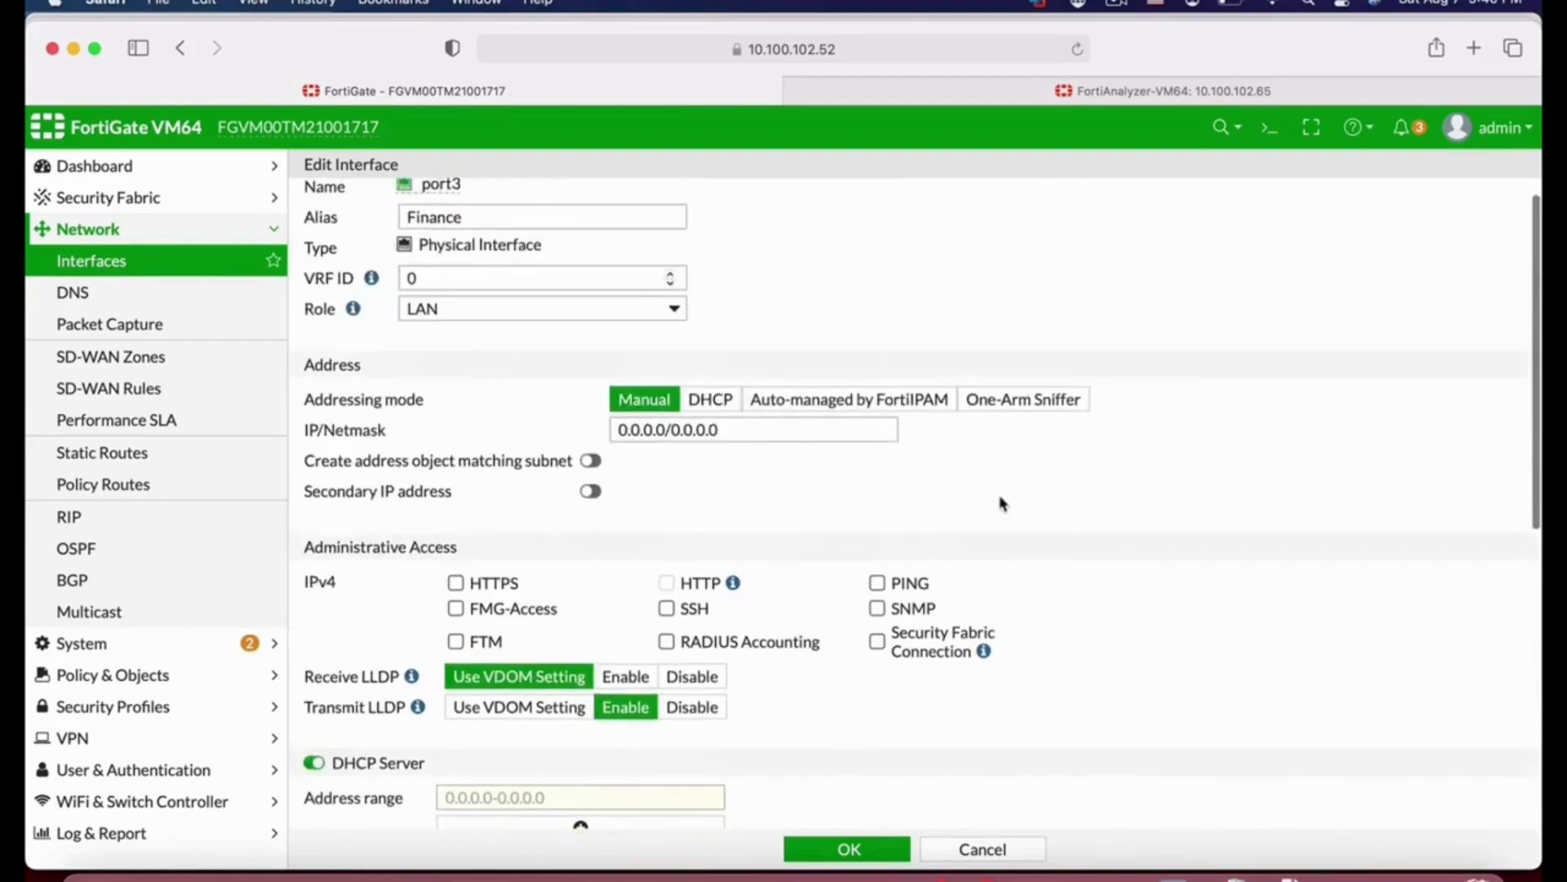
{"action": "left_click_drag", "start_coordinate": [725, 430], "coordinate": [604, 436]}
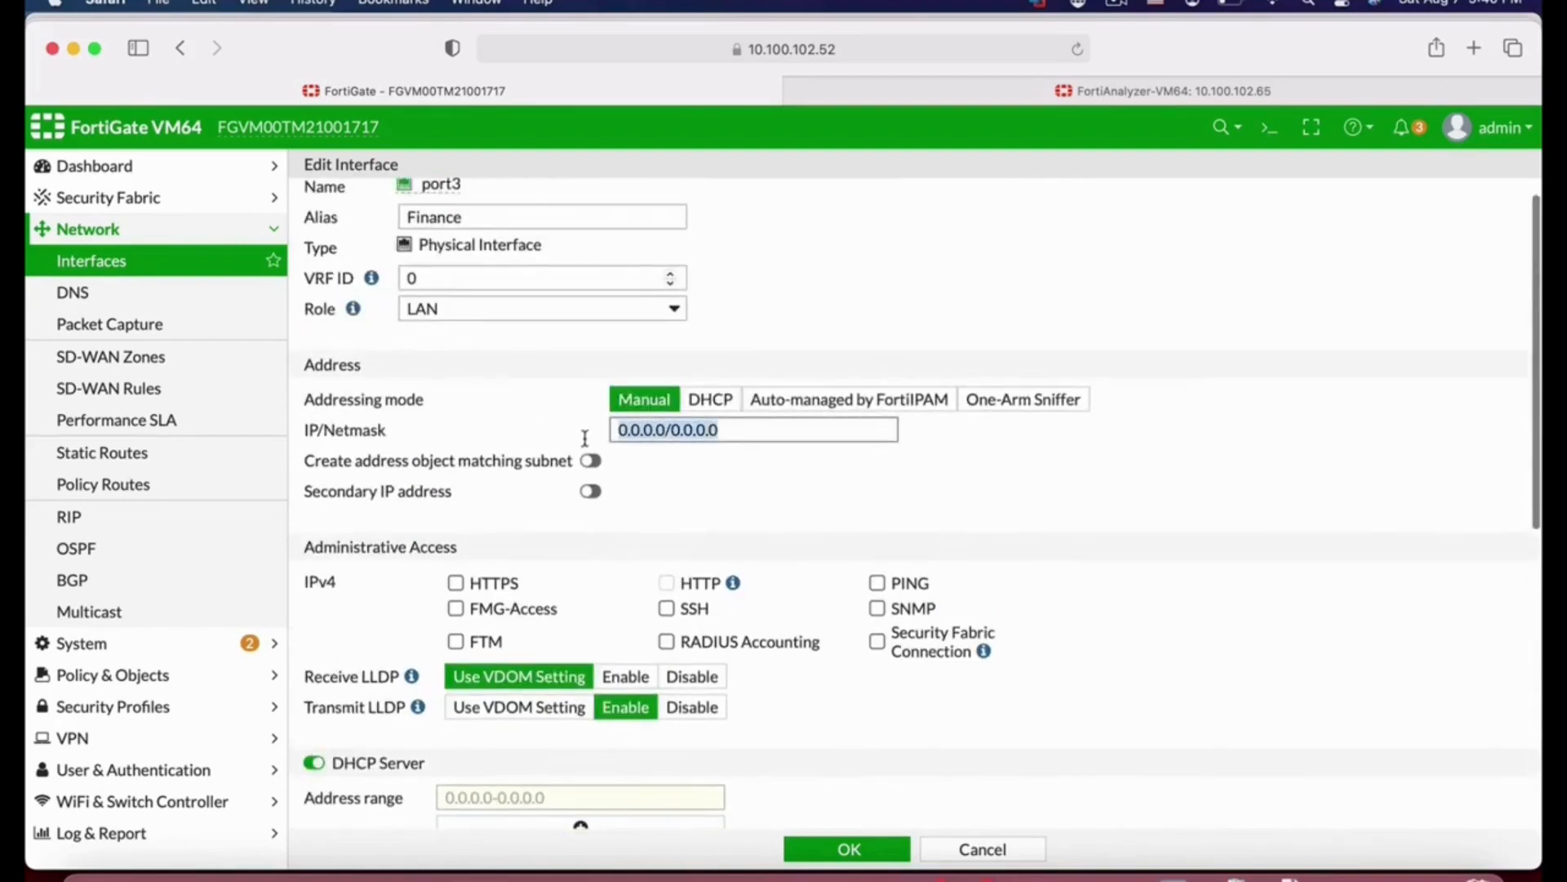
{"action": "type", "text": "10.1"}
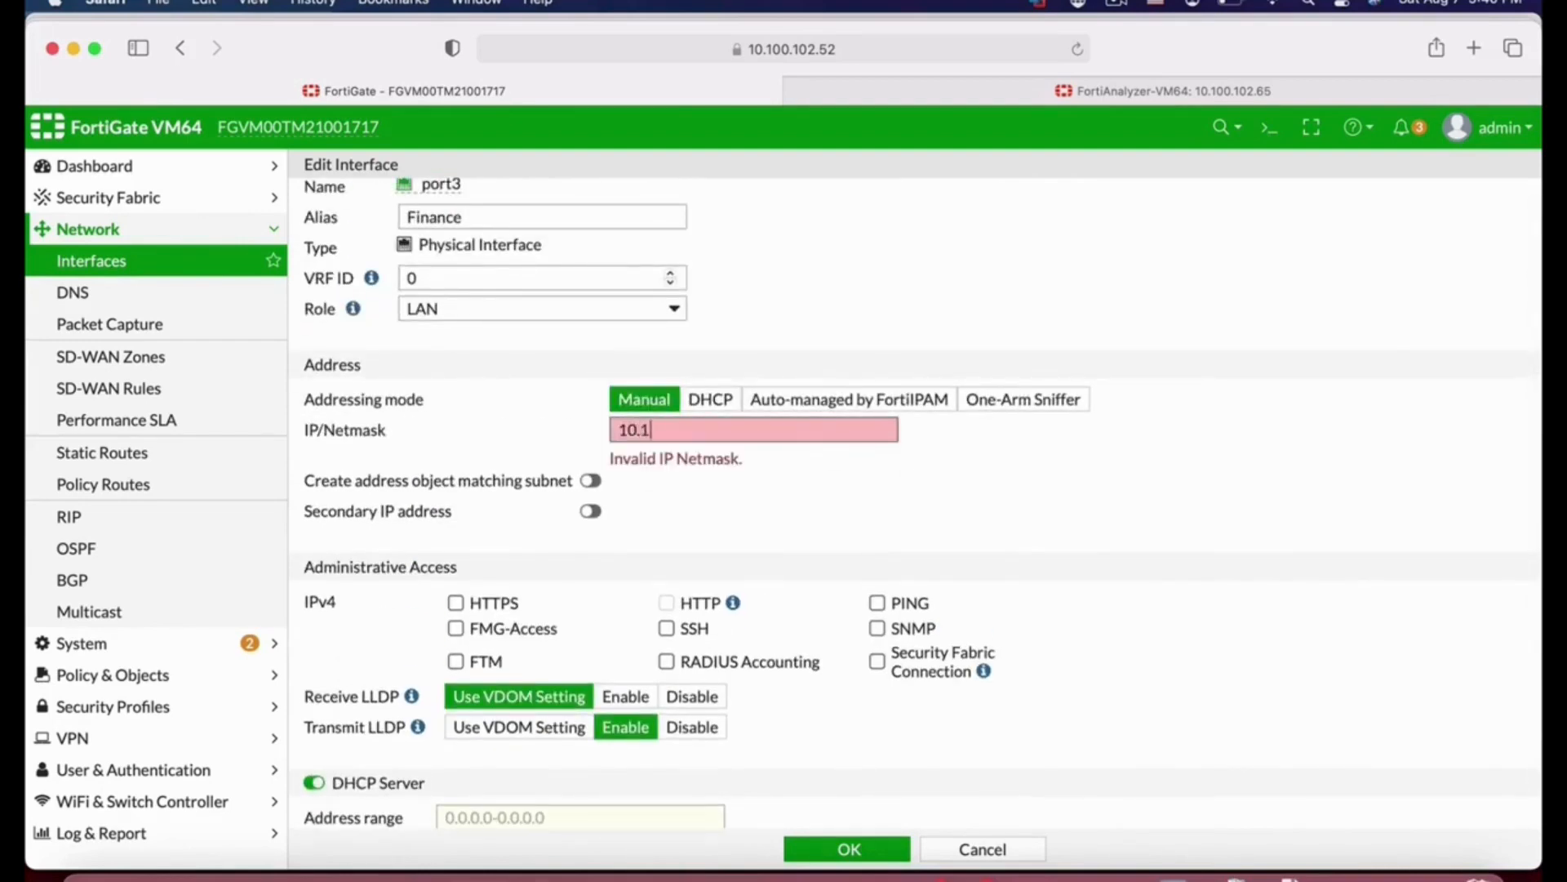
{"action": "type", "text": "01.1.1/24"}
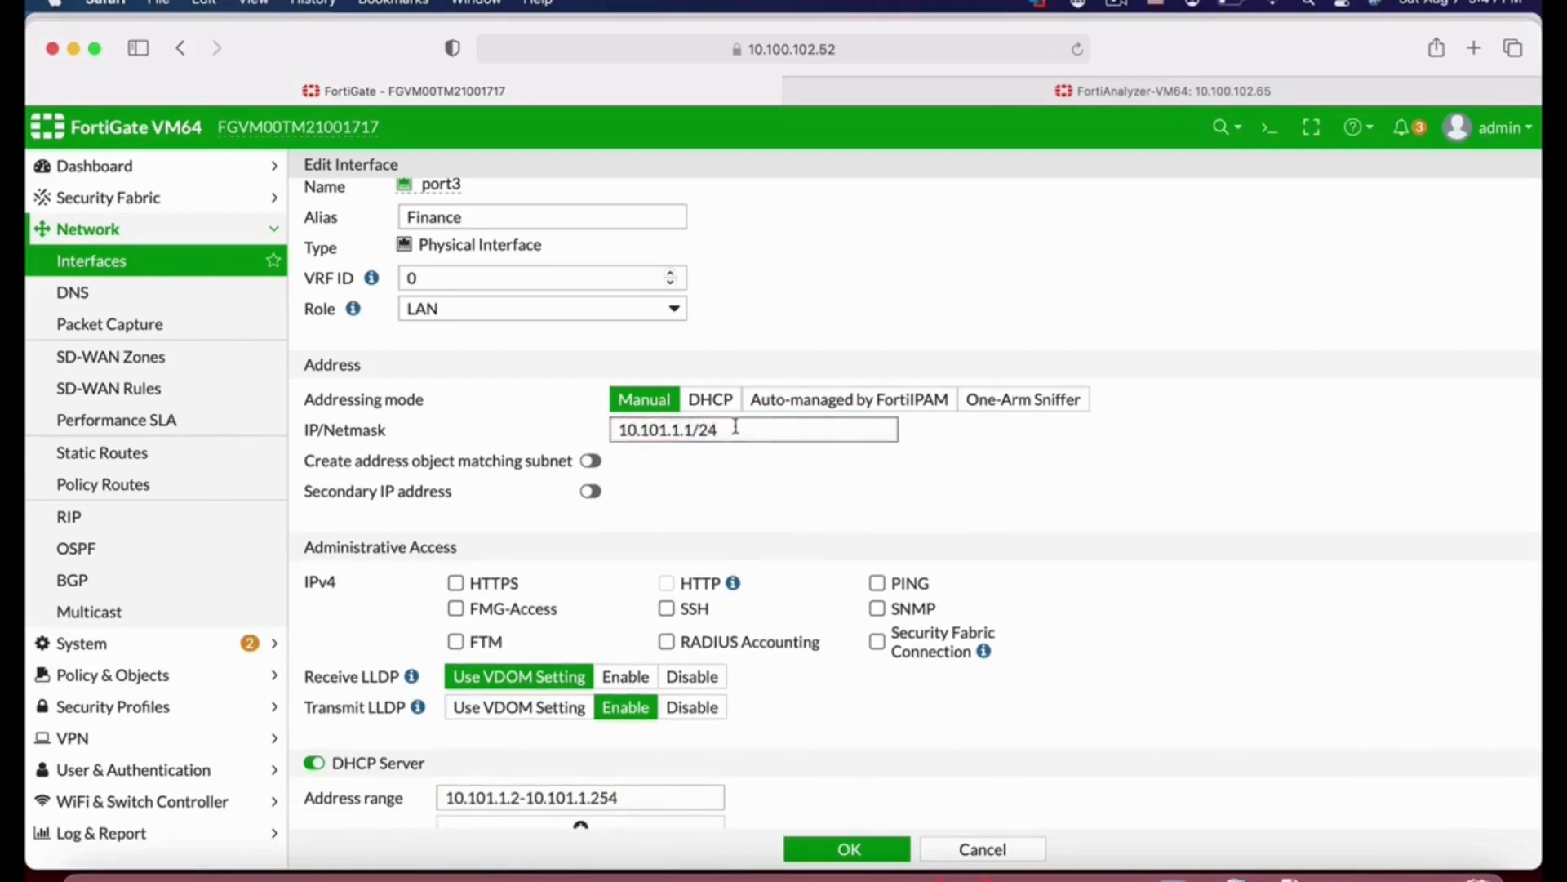
Step: Turn on creating an address object matching the interface subnet
{"action": "triple_click", "coordinate": [707, 430]}
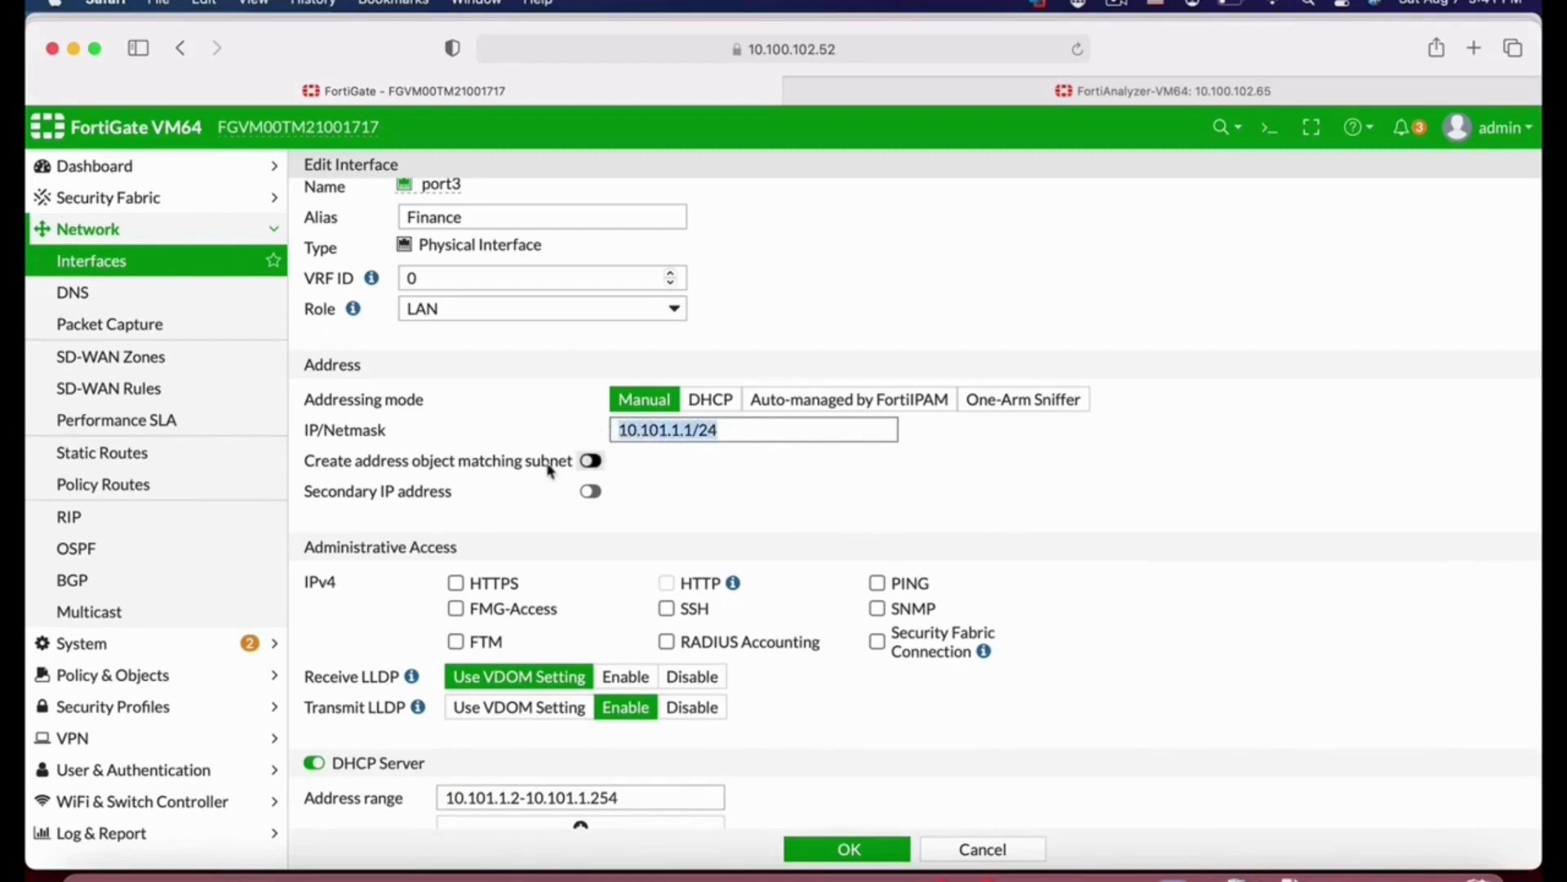
{"action": "left_click", "coordinate": [591, 461]}
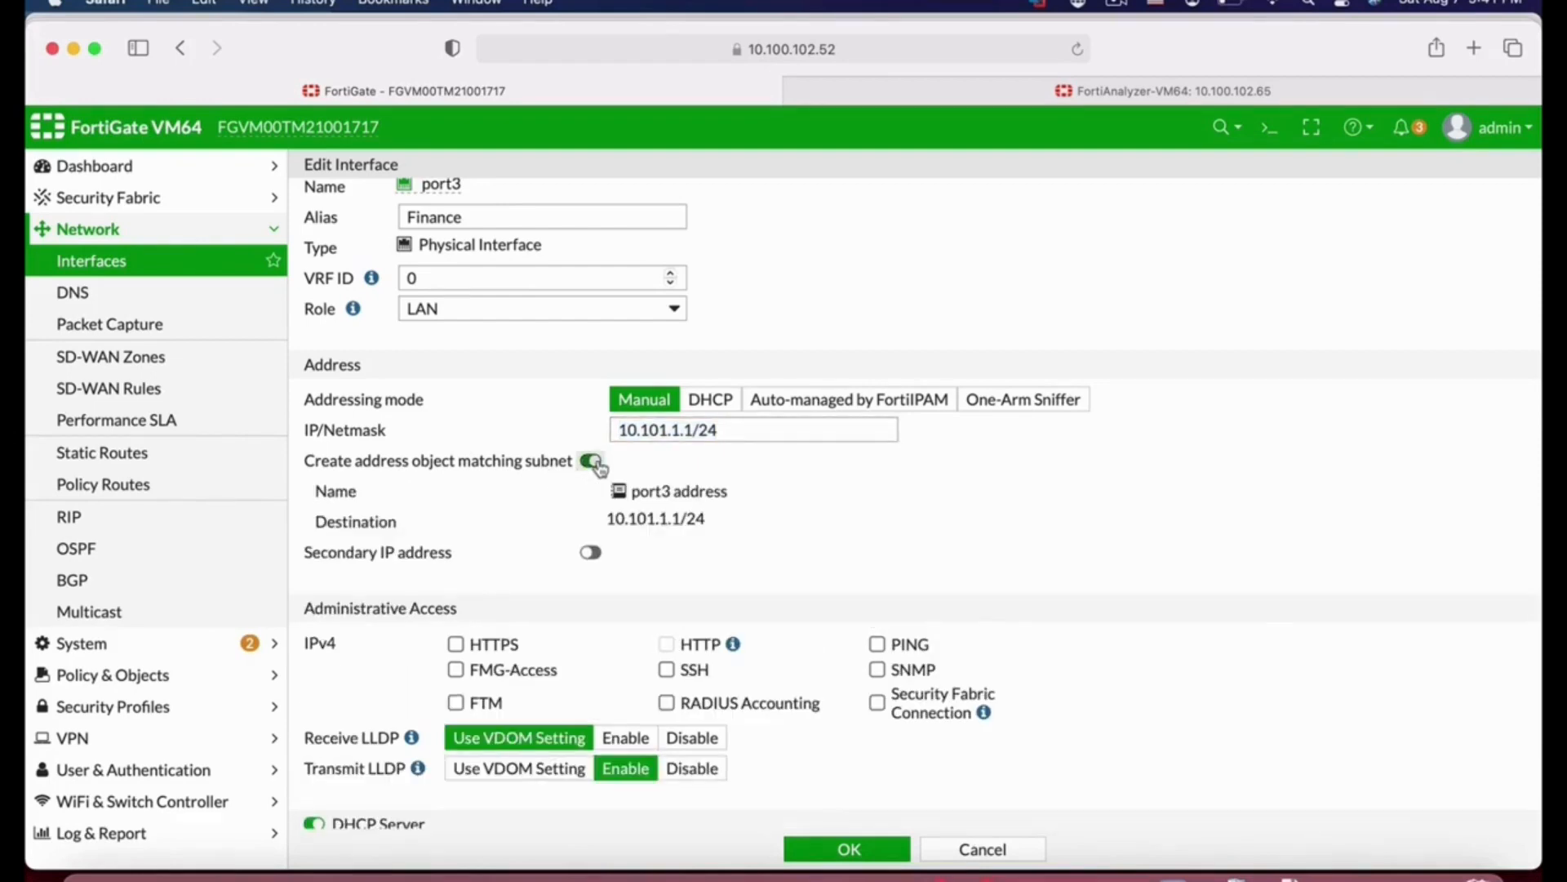
{"action": "scroll", "coordinate": [1078, 598], "scroll_direction": "down", "scroll_amount": 4}
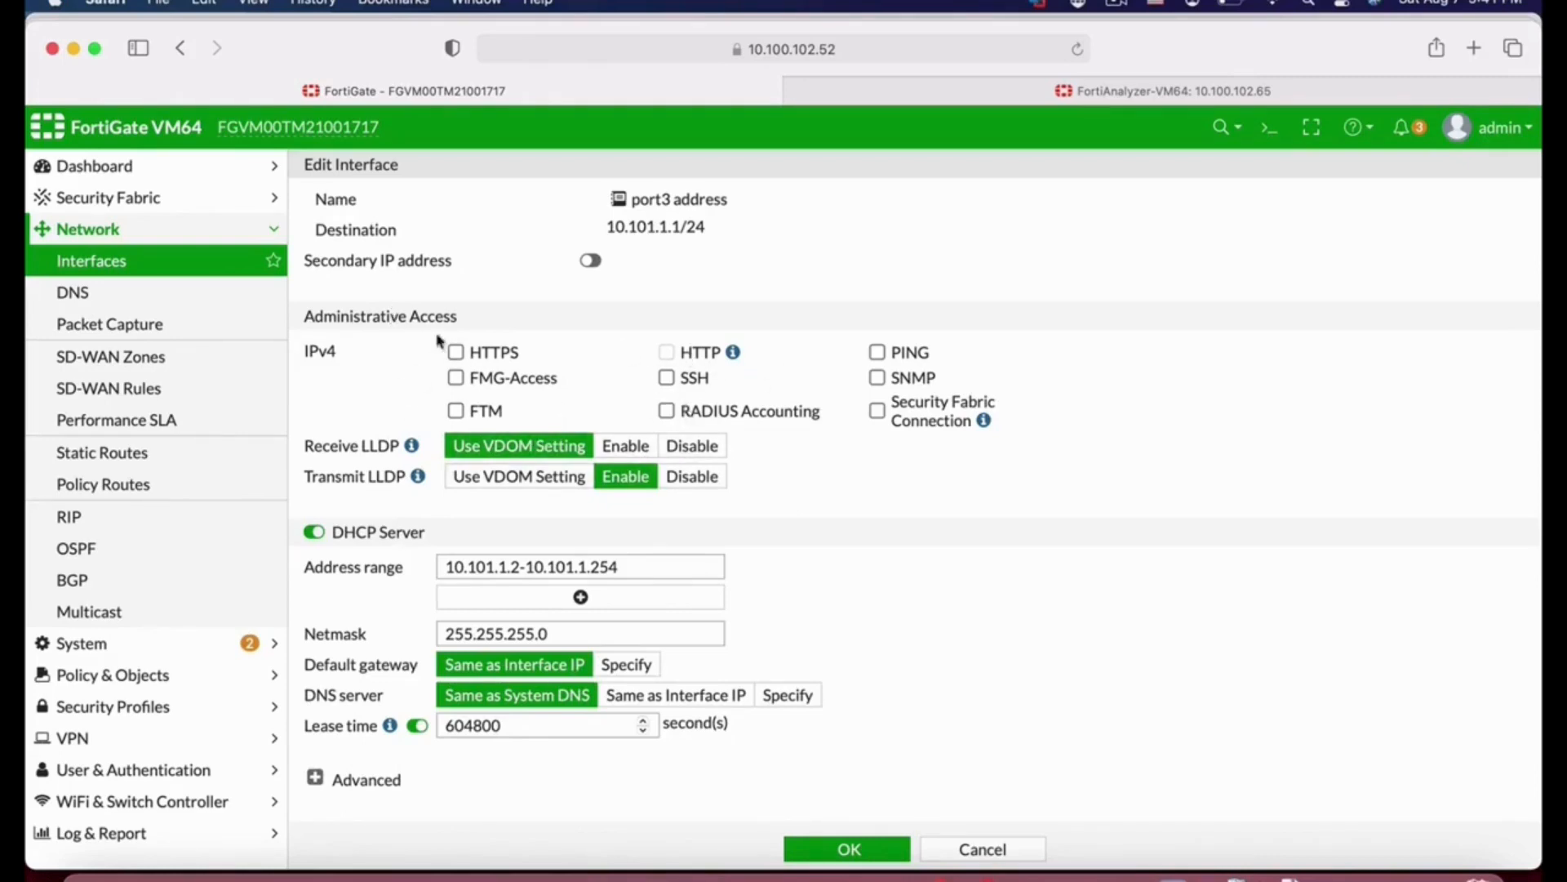
Step: Allow HTTPS and PING administrative access on port3
{"action": "left_click", "coordinate": [455, 352]}
{"action": "left_click", "coordinate": [879, 352]}
Step: Set the DHCP address range to 10.101.1.2-10.101.1.20
{"action": "scroll", "coordinate": [886, 558], "scroll_direction": "down", "scroll_amount": 3}
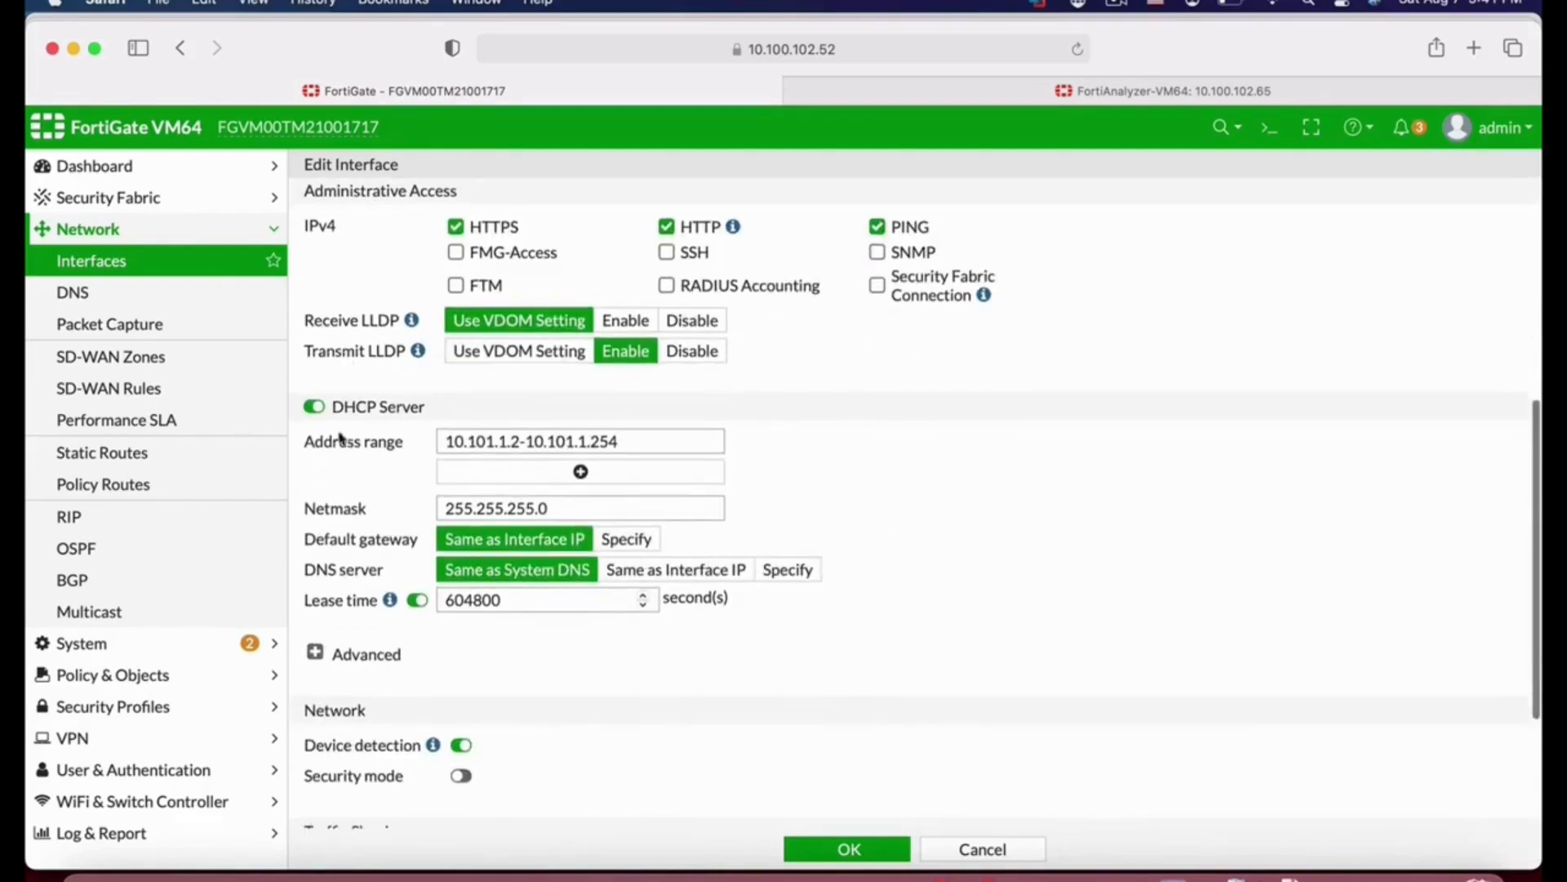
{"action": "left_click", "coordinate": [633, 441]}
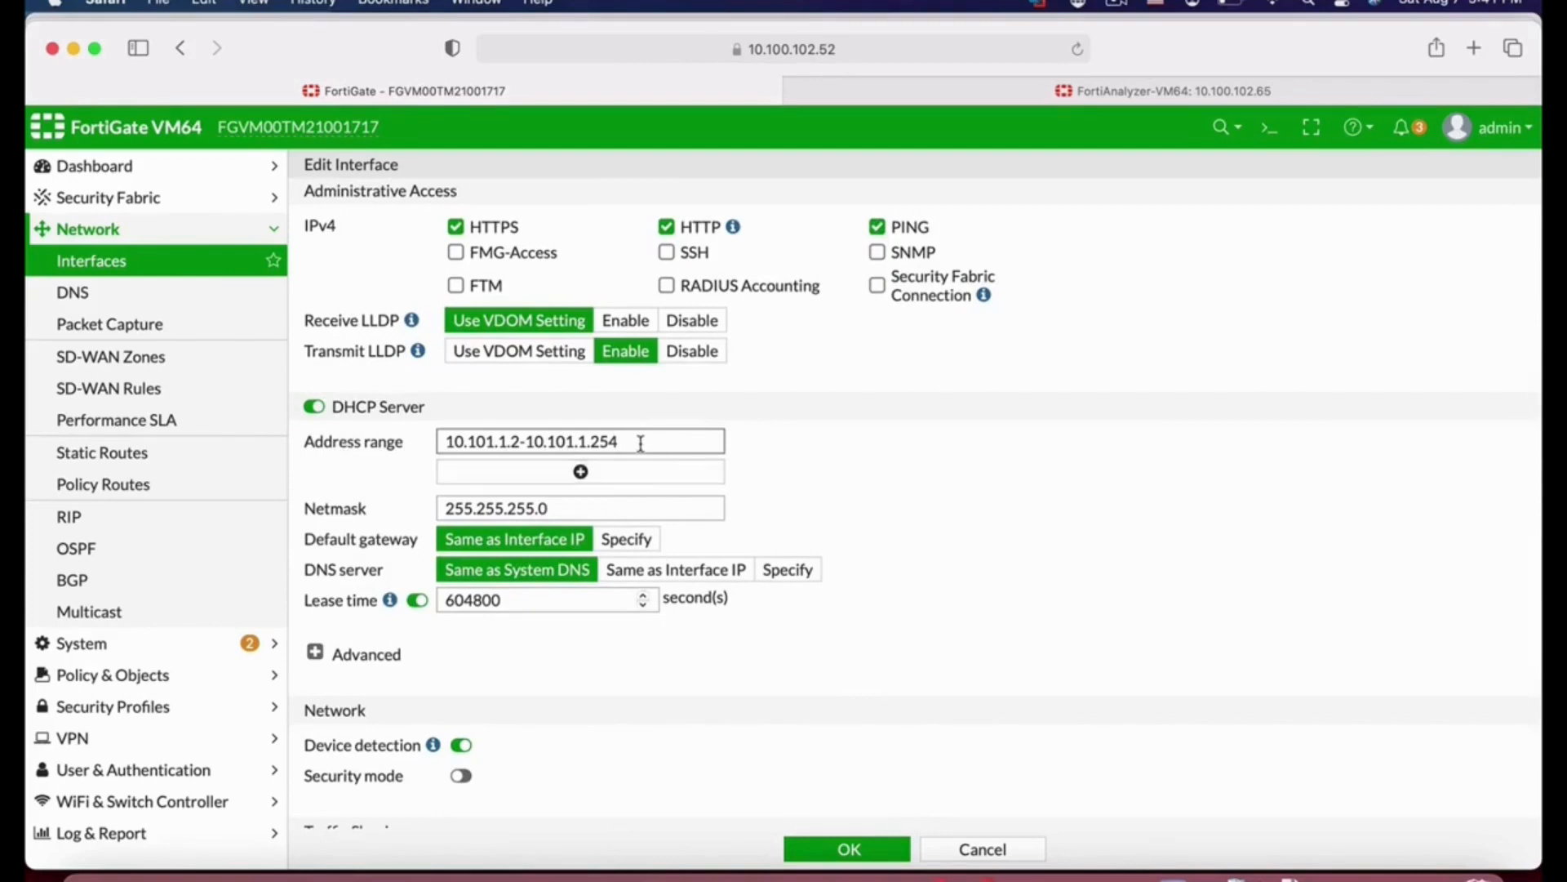
{"action": "left_click_drag", "start_coordinate": [620, 443], "coordinate": [598, 445]}
{"action": "type", "text": "0"}
Step: Review the DHCP server's advanced options, briefly trying Relay mode before returning to Server
{"action": "scroll", "coordinate": [893, 586], "scroll_direction": "down", "scroll_amount": 3}
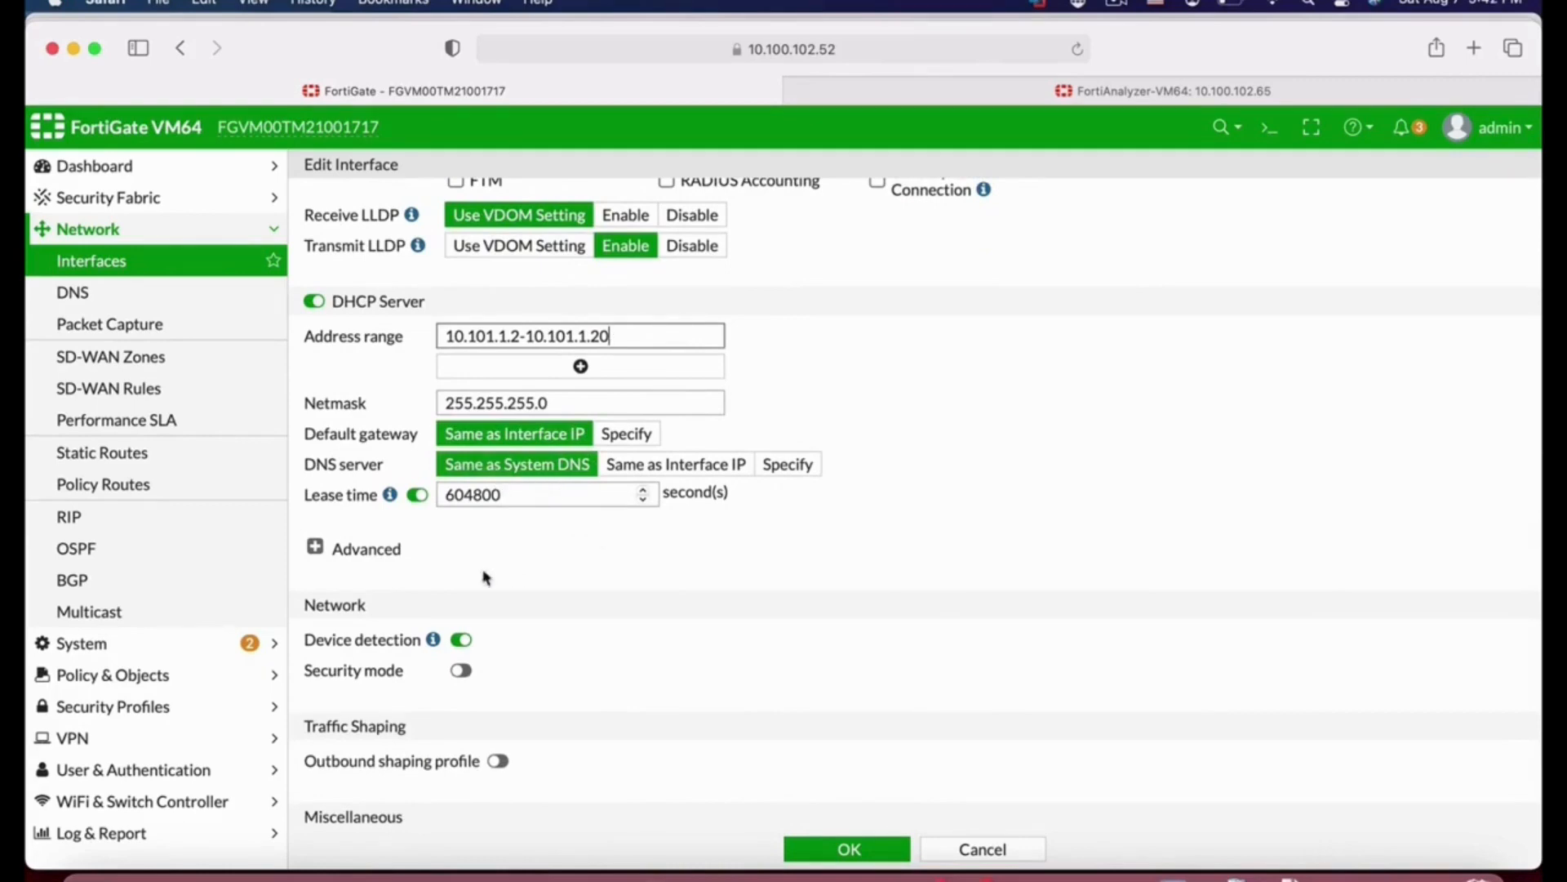
{"action": "left_click", "coordinate": [315, 547]}
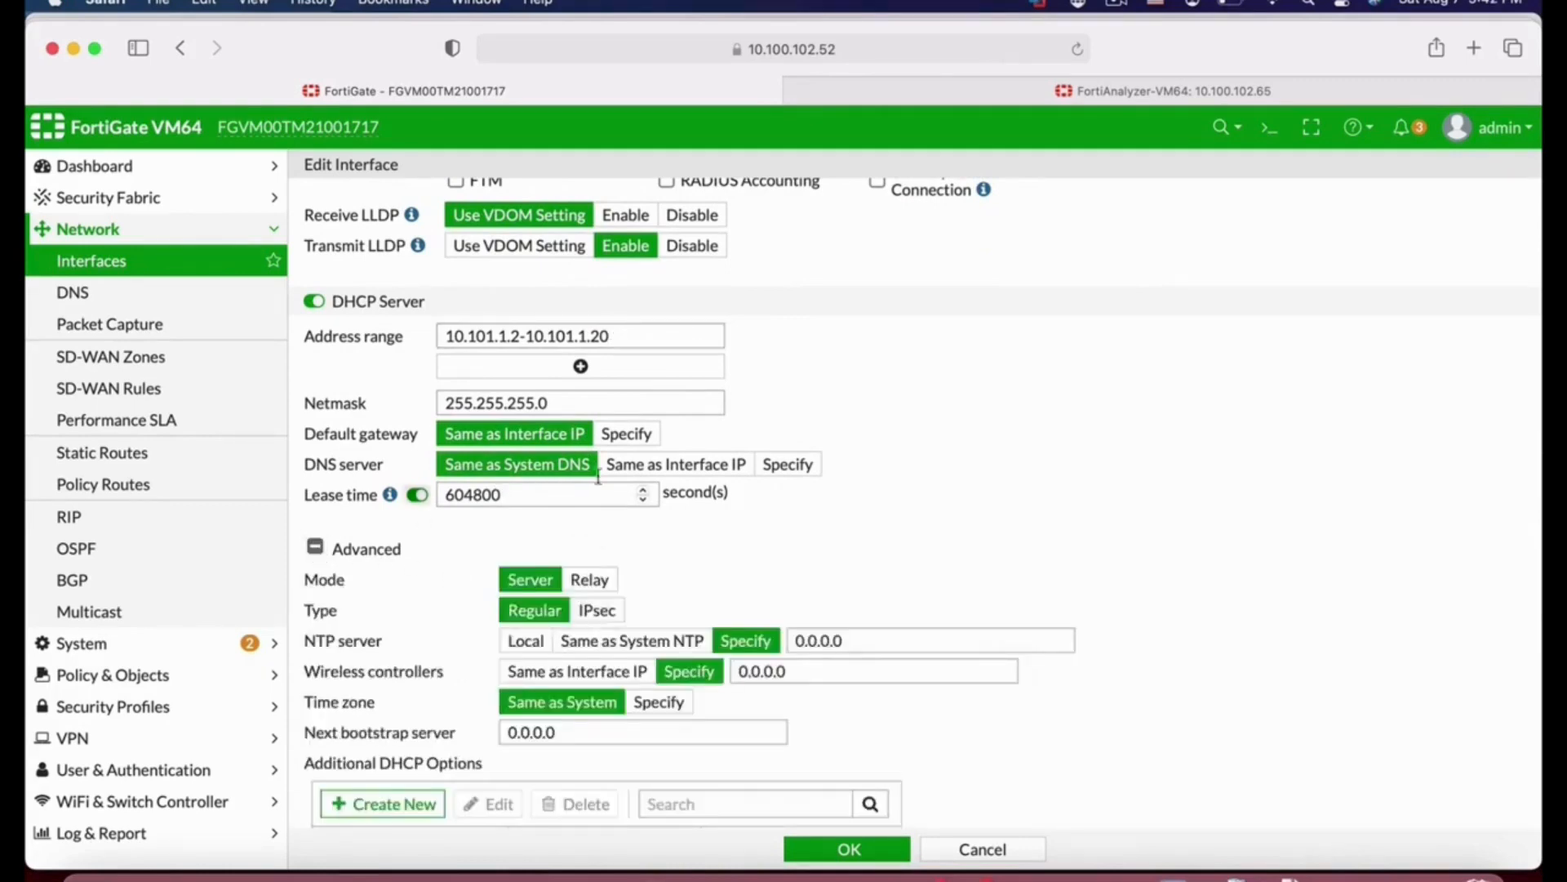
{"action": "scroll", "coordinate": [1143, 608], "scroll_direction": "down", "scroll_amount": 3}
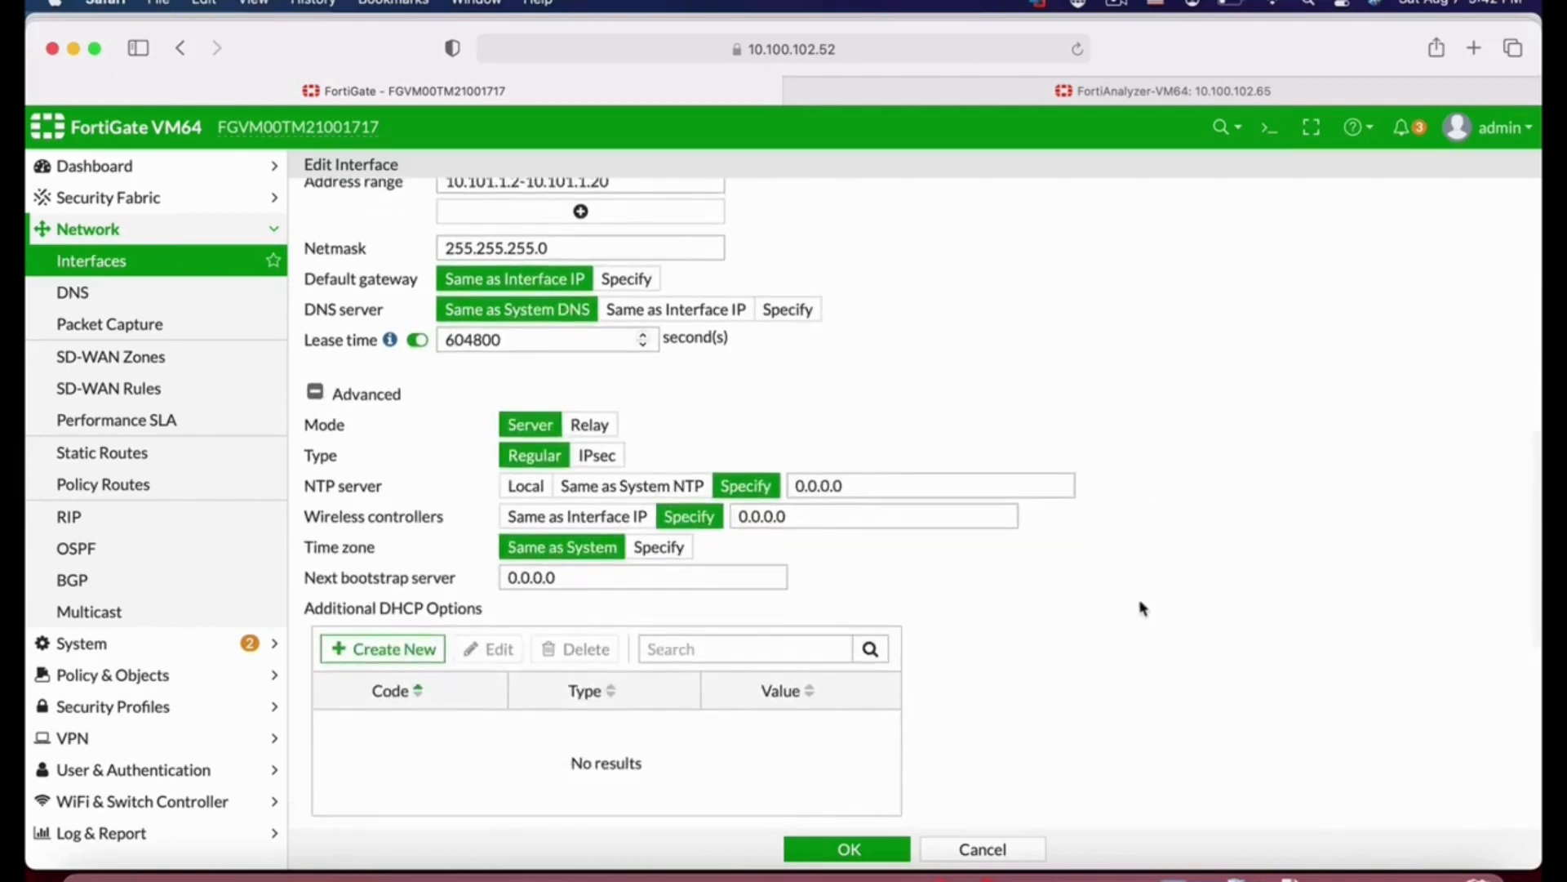
{"action": "left_click", "coordinate": [616, 433]}
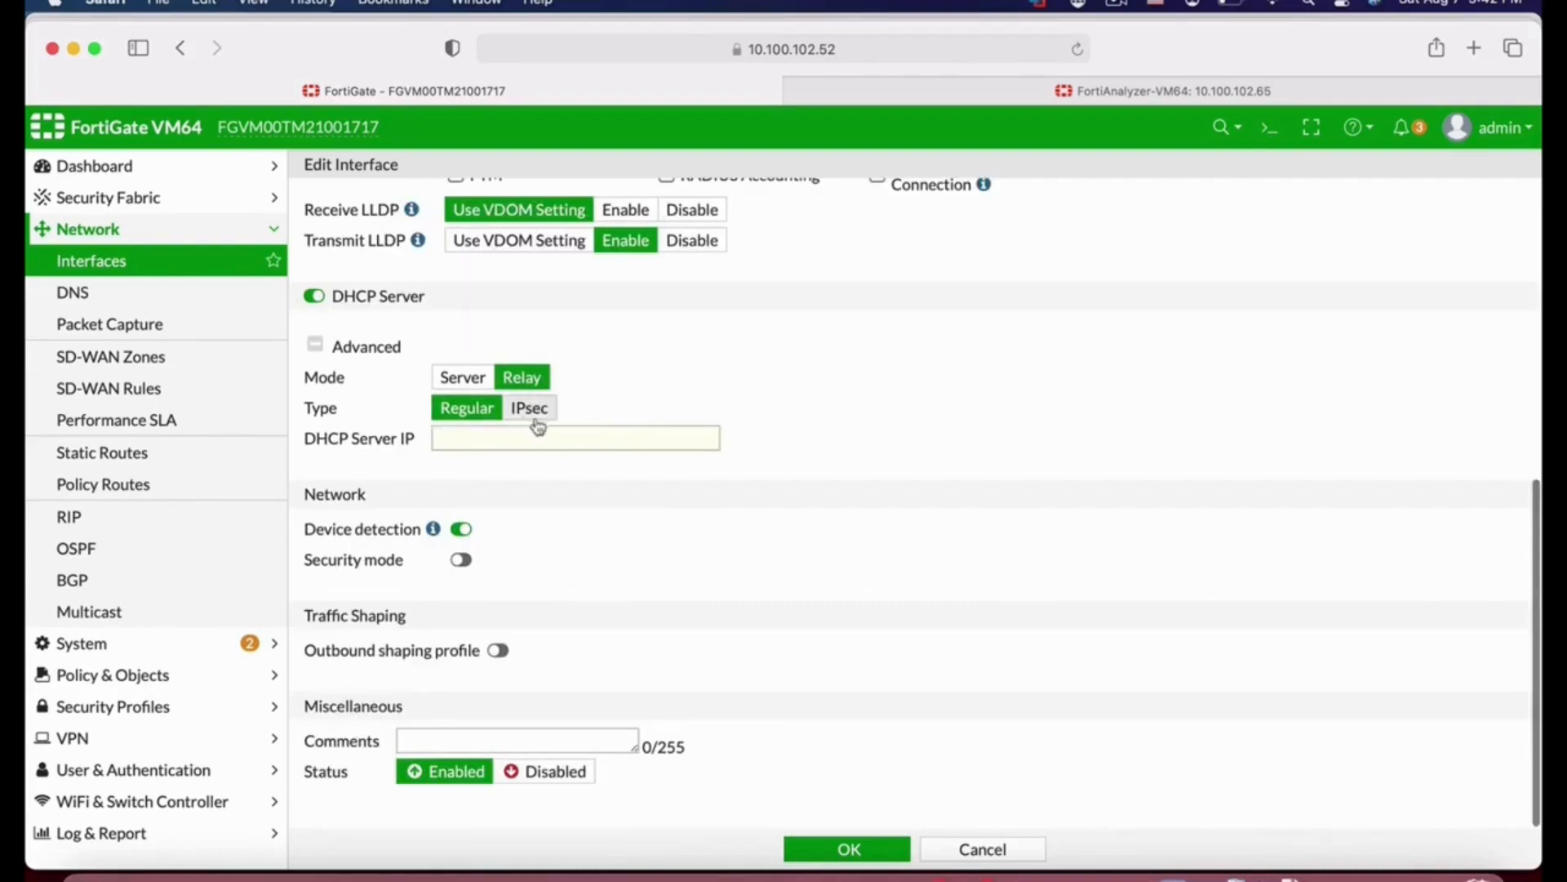
{"action": "left_click", "coordinate": [482, 438]}
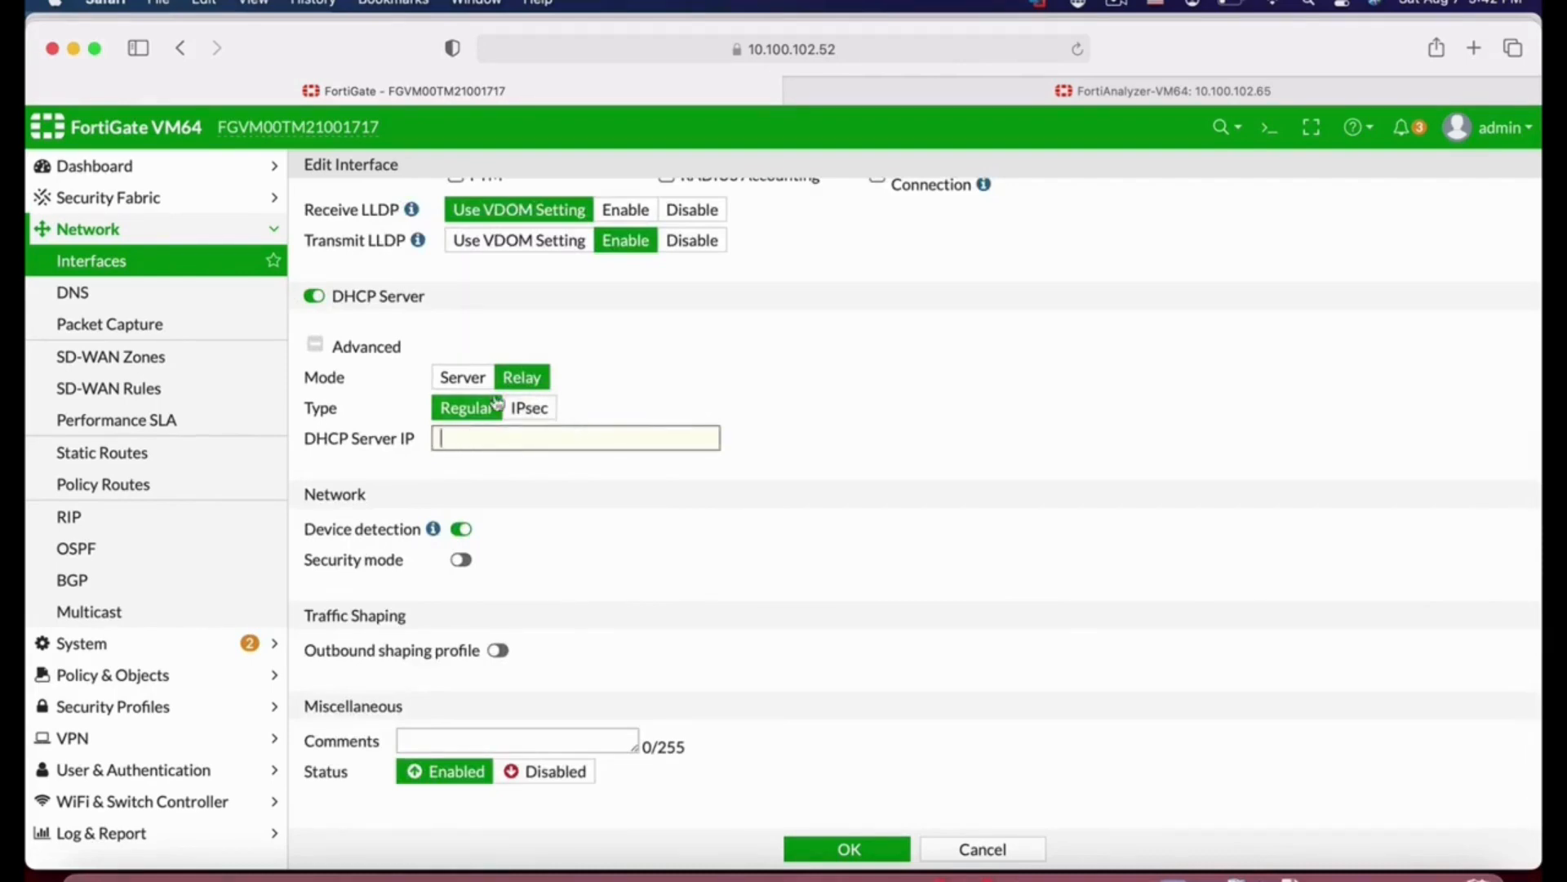
{"action": "left_click", "coordinate": [480, 377]}
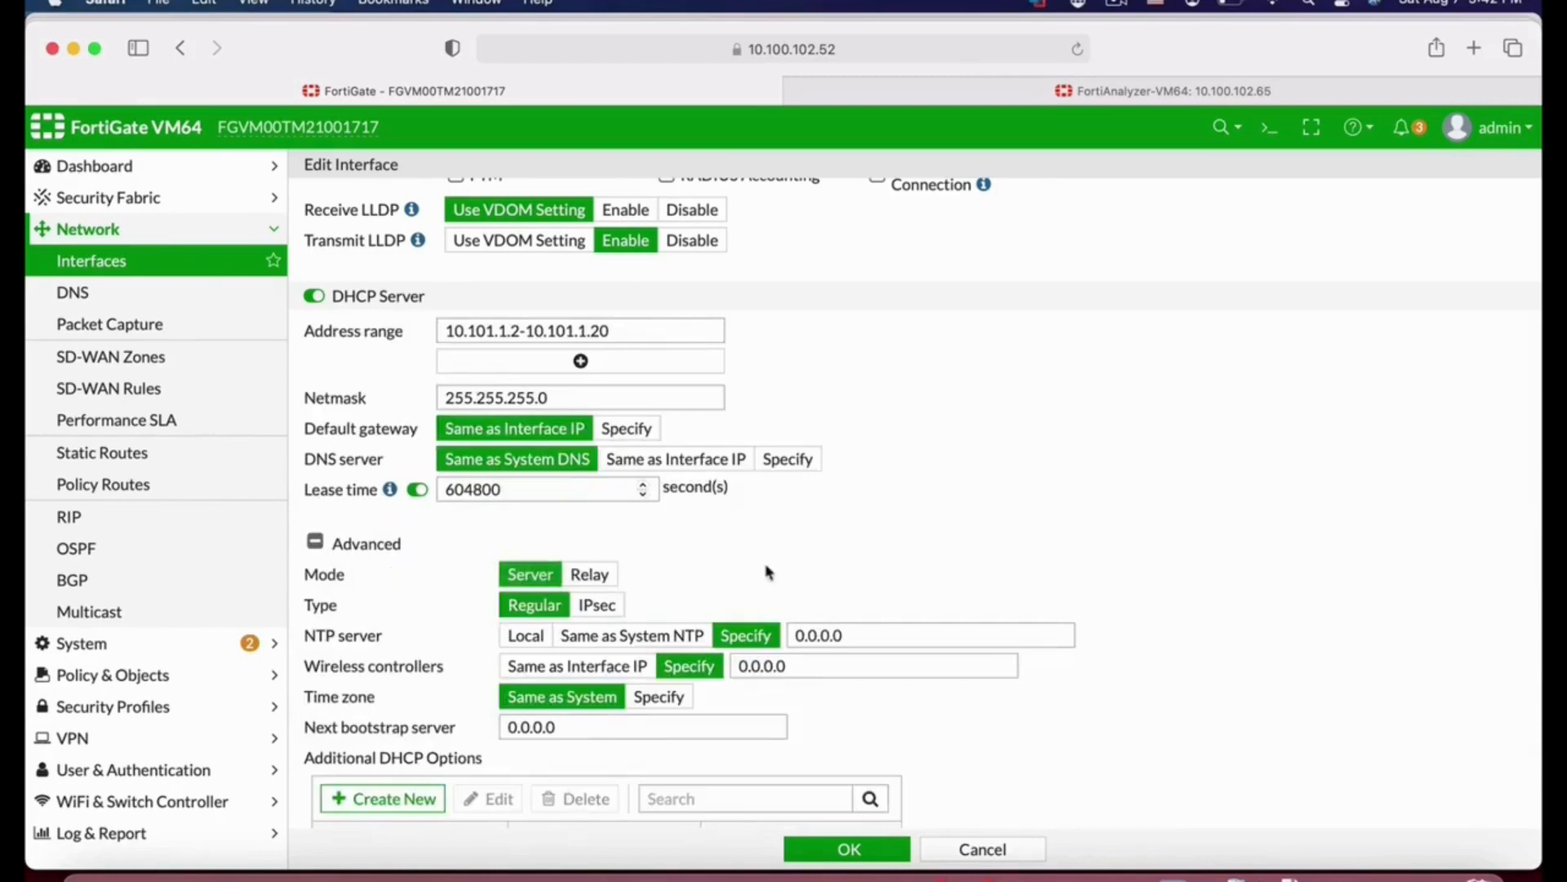
{"action": "scroll", "coordinate": [768, 571], "scroll_direction": "down", "scroll_amount": 5}
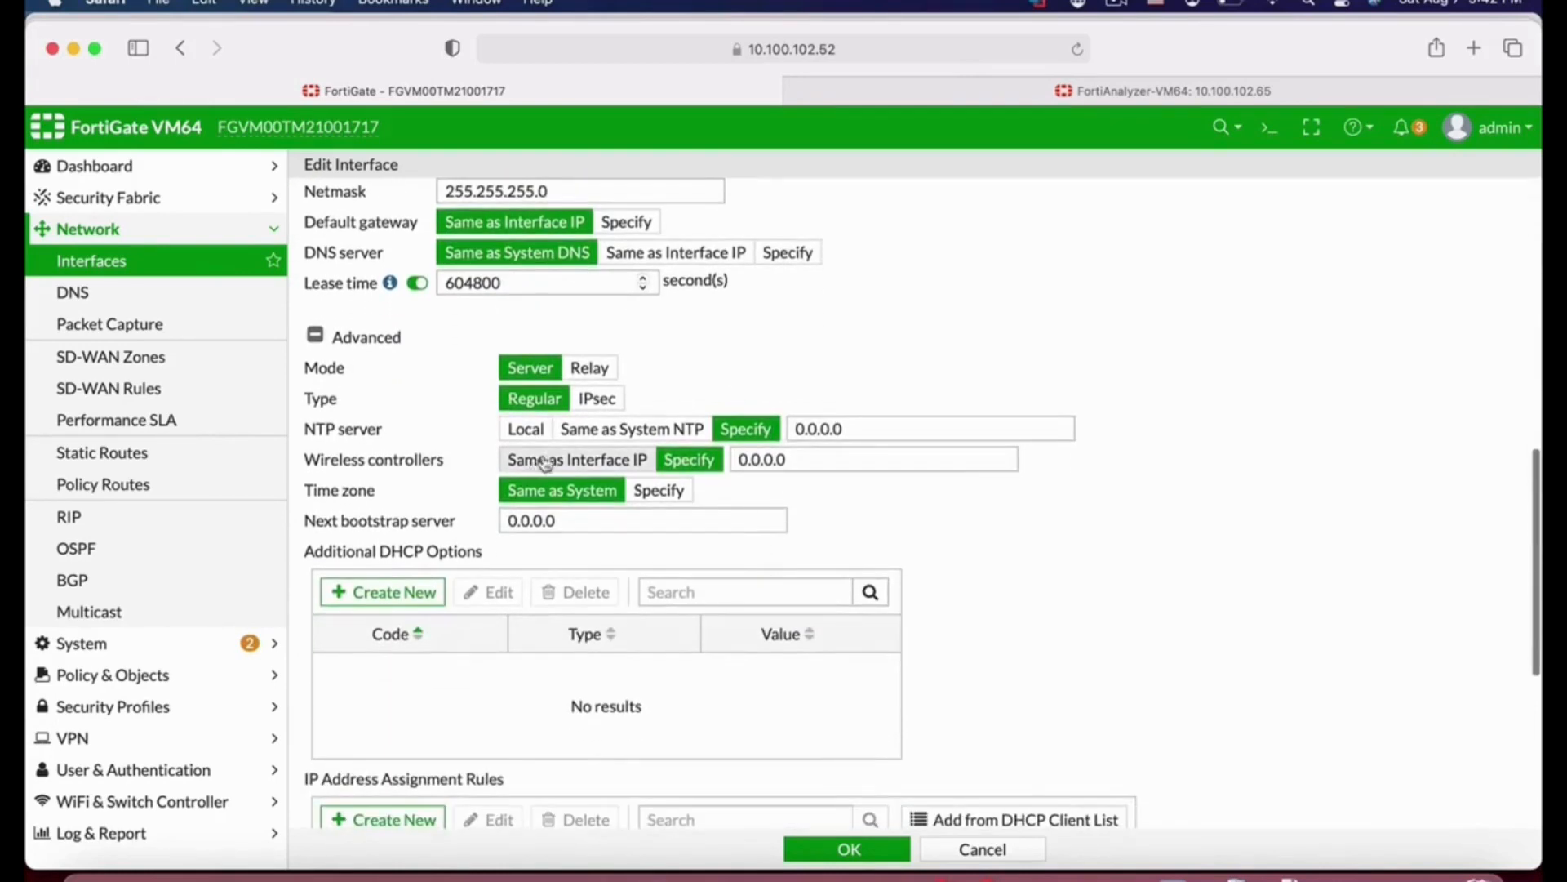
{"action": "scroll", "coordinate": [671, 570], "scroll_direction": "down", "scroll_amount": 3}
{"action": "scroll", "coordinate": [671, 570], "scroll_direction": "down", "scroll_amount": 3}
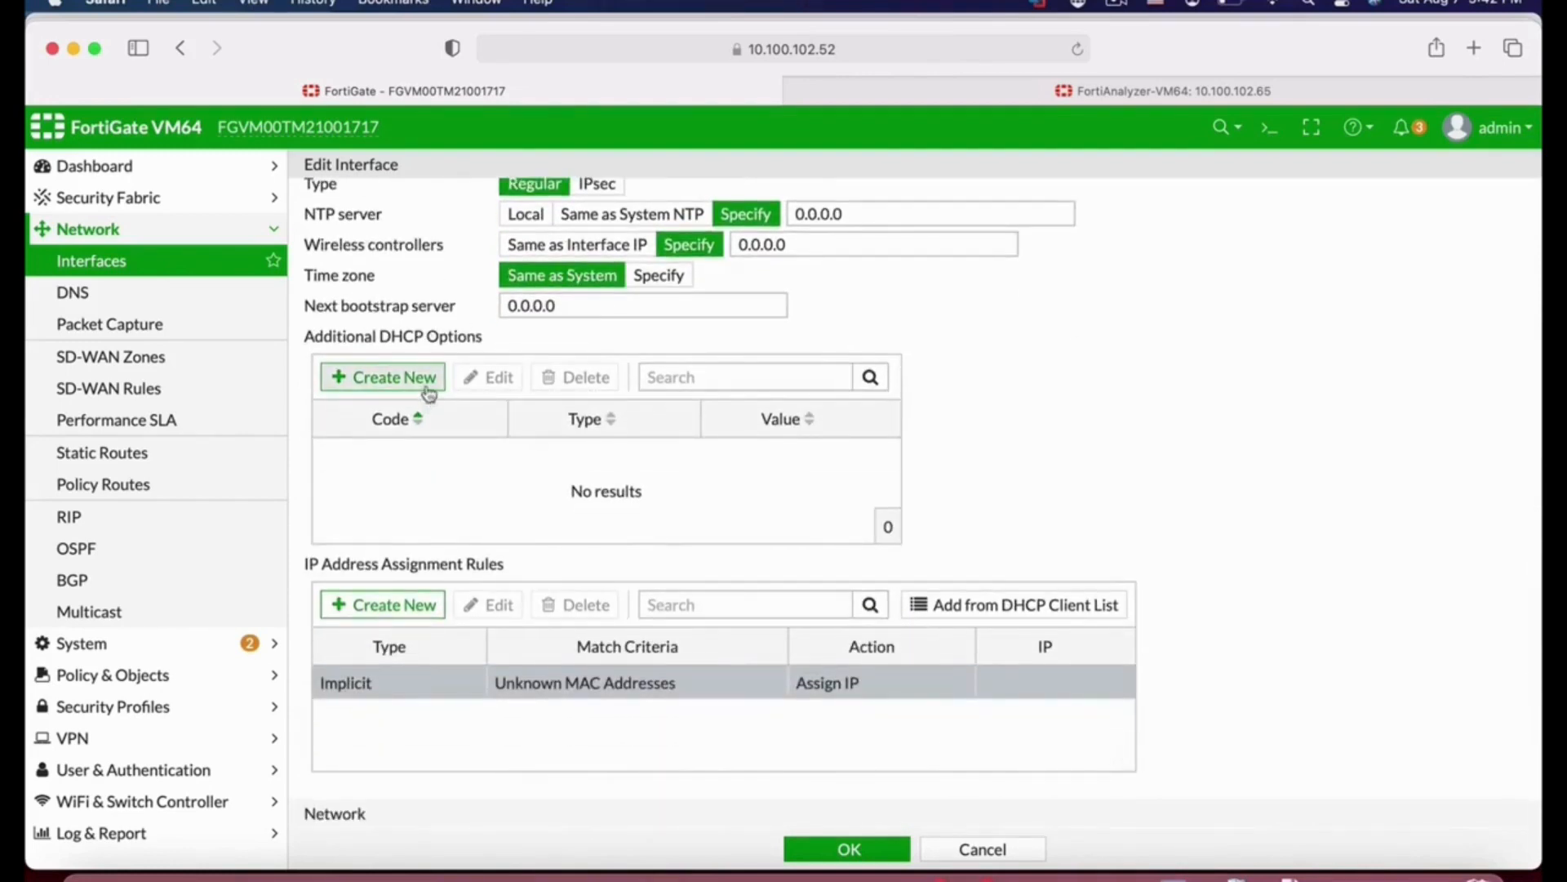
{"action": "left_click", "coordinate": [427, 391]}
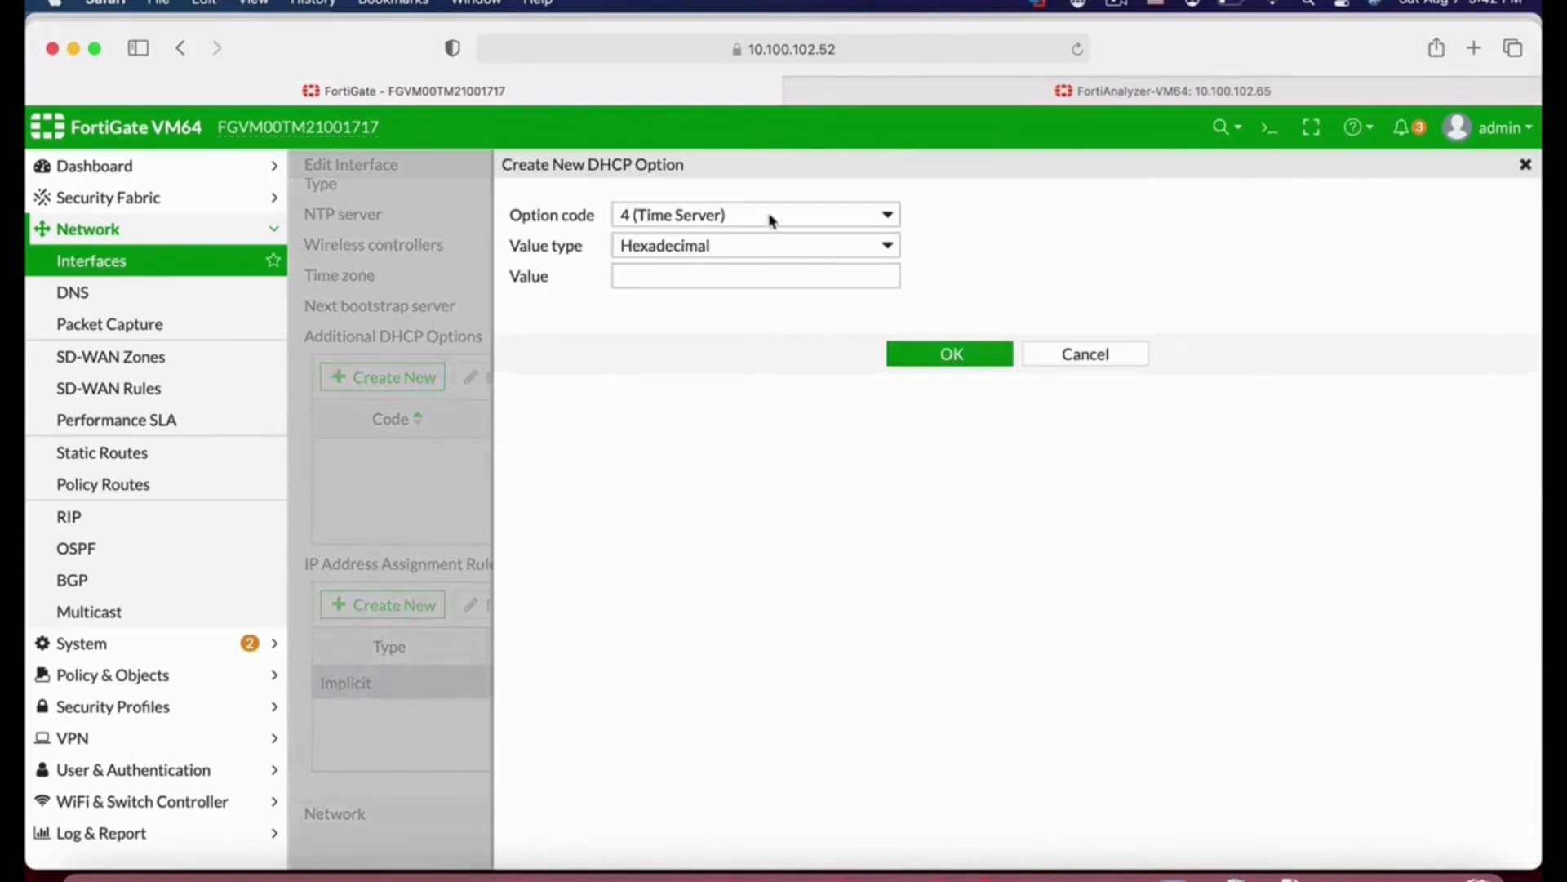
{"action": "left_click", "coordinate": [770, 216]}
{"action": "left_click", "coordinate": [1120, 365]}
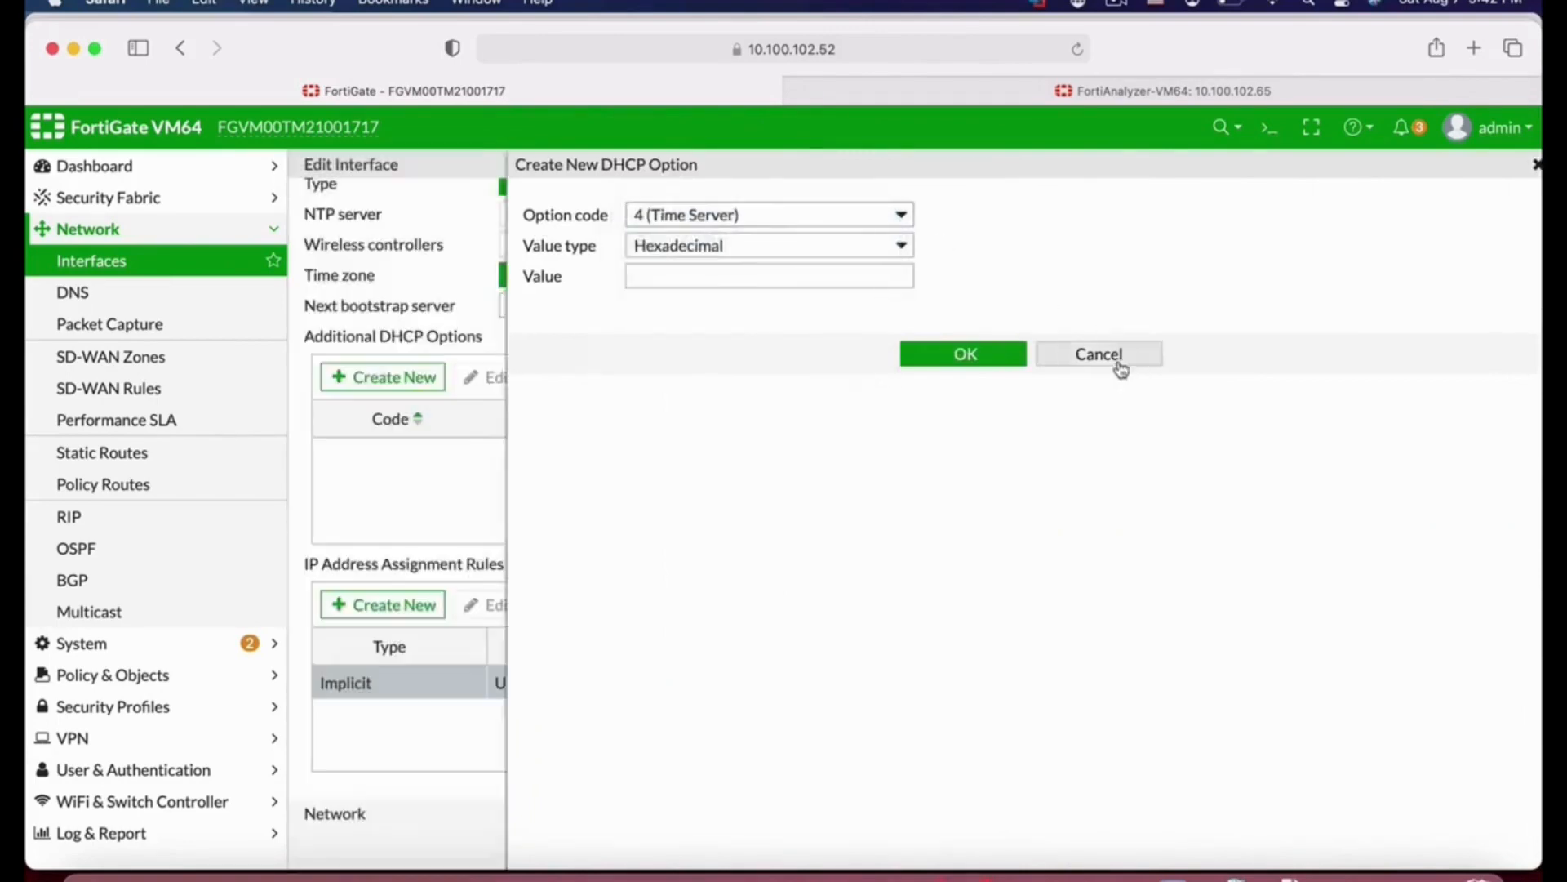
{"action": "left_click", "coordinate": [1119, 364]}
Step: Try creating a new IP address assignment rule for the DHCP server
{"action": "scroll", "coordinate": [1074, 506], "scroll_direction": "down", "scroll_amount": 2}
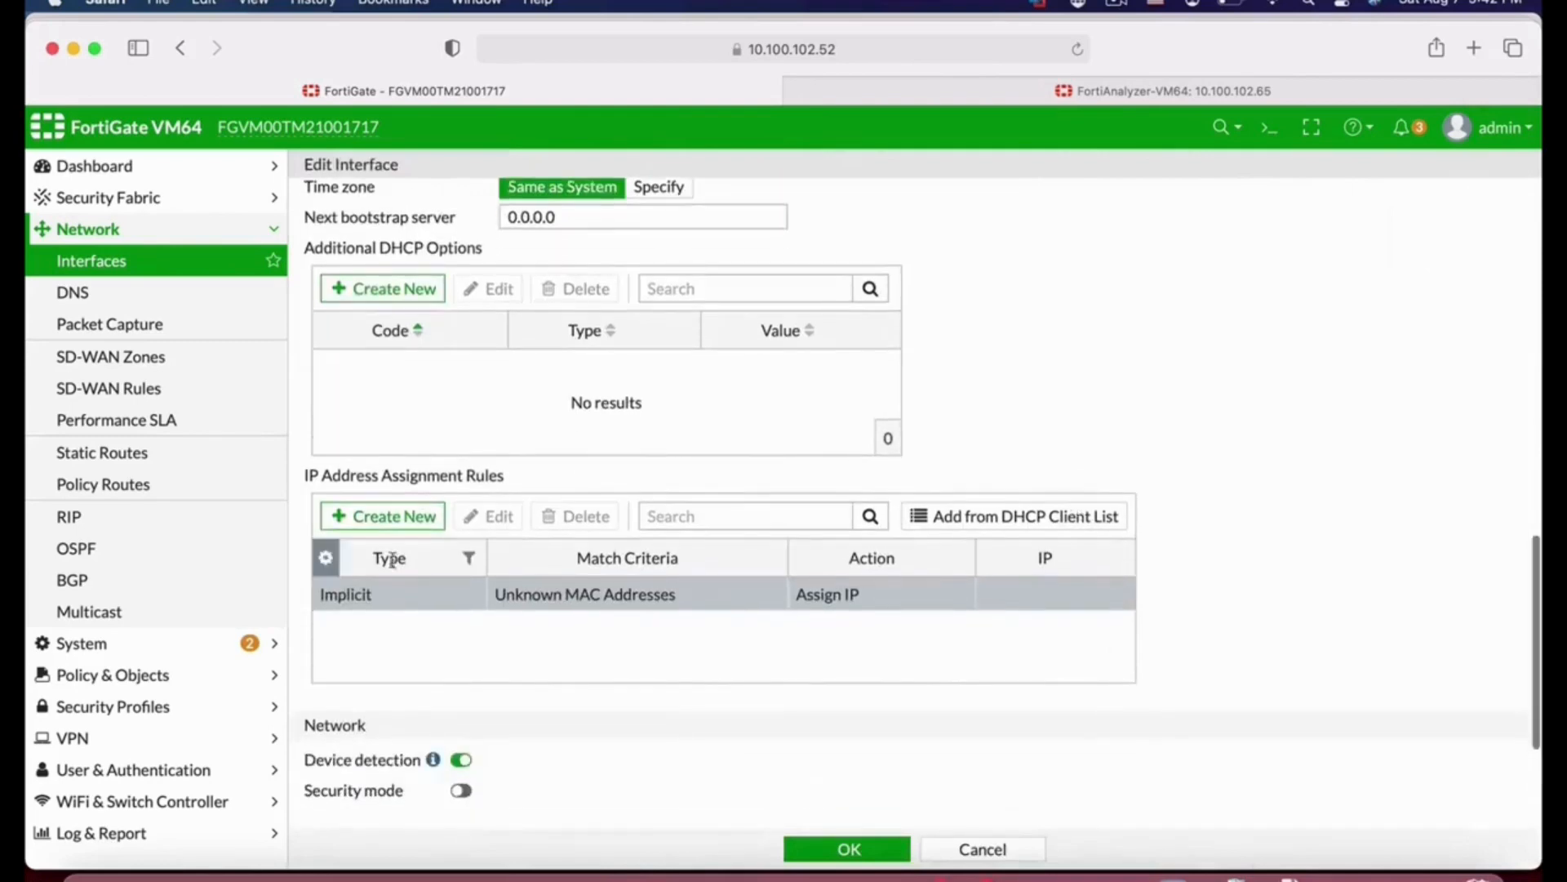
{"action": "left_click", "coordinate": [425, 518]}
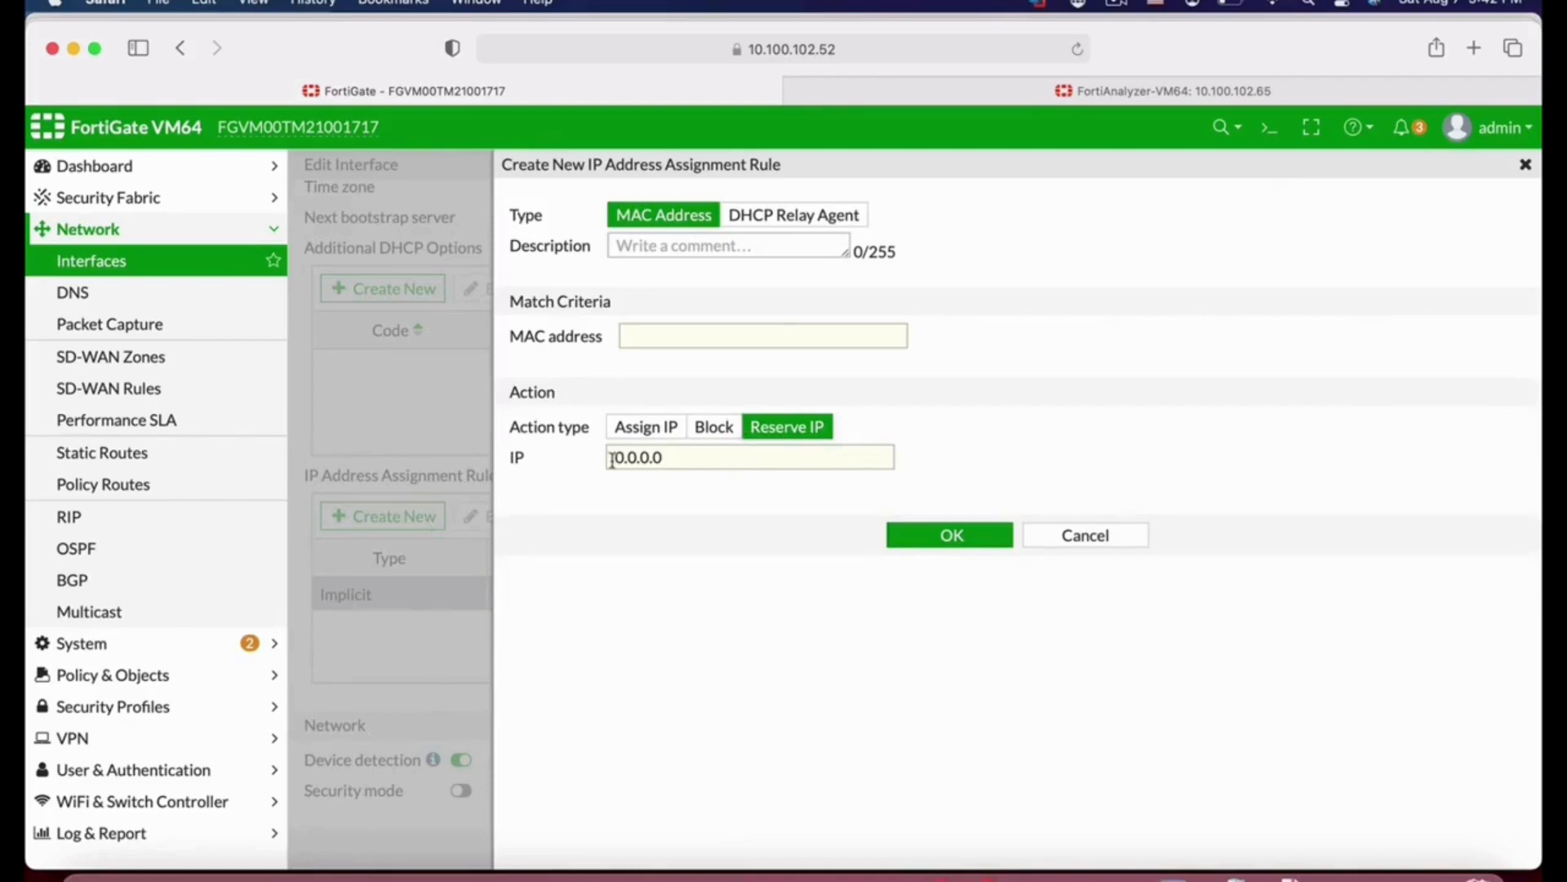
{"action": "left_click", "coordinate": [656, 339]}
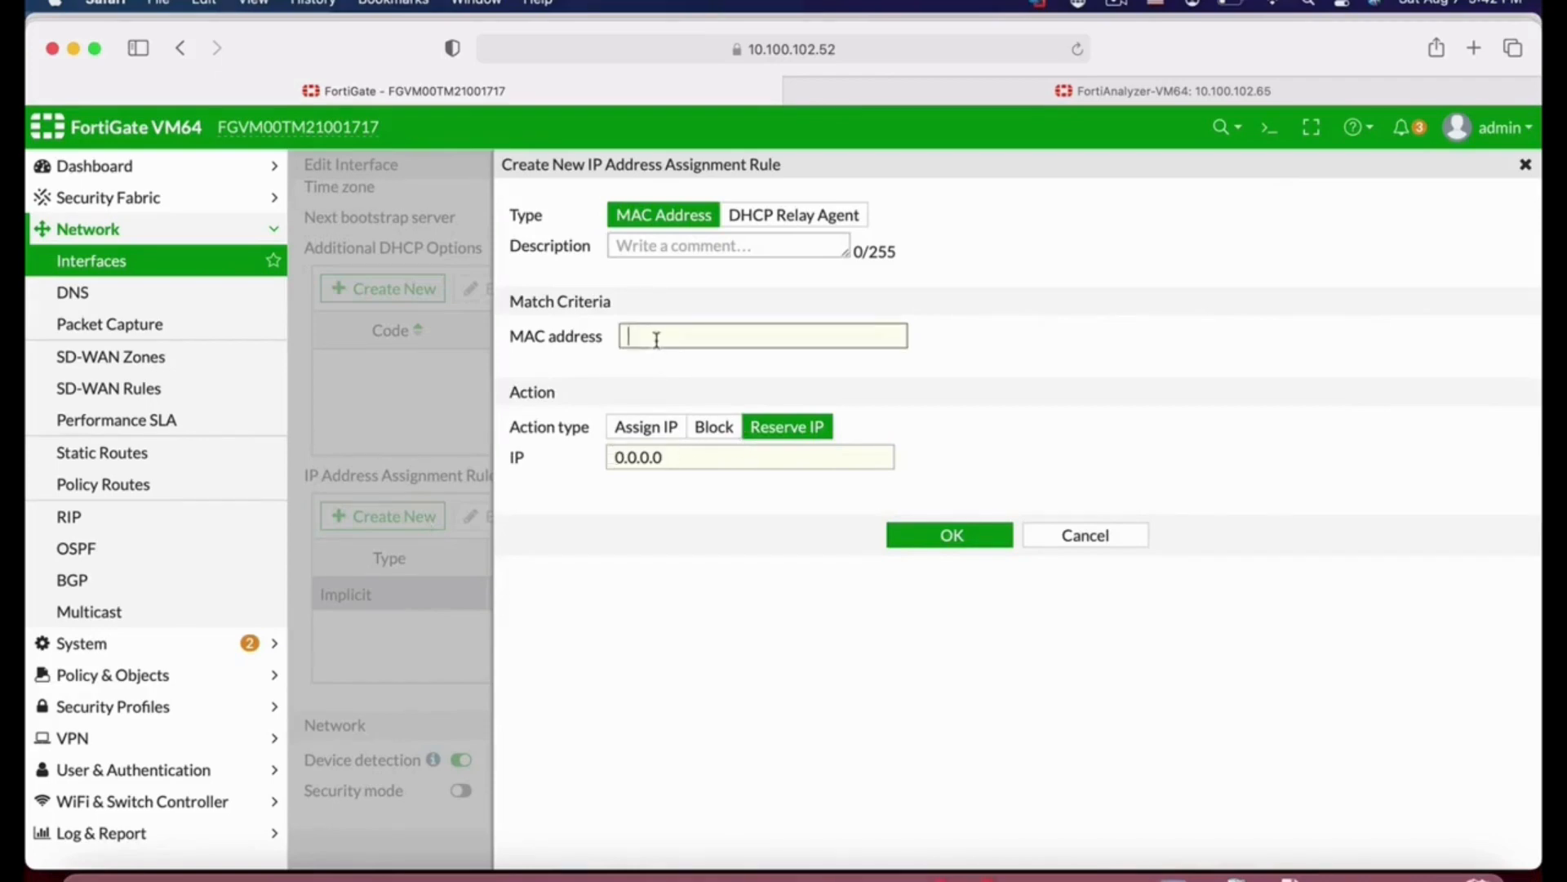
{"action": "left_click", "coordinate": [713, 433]}
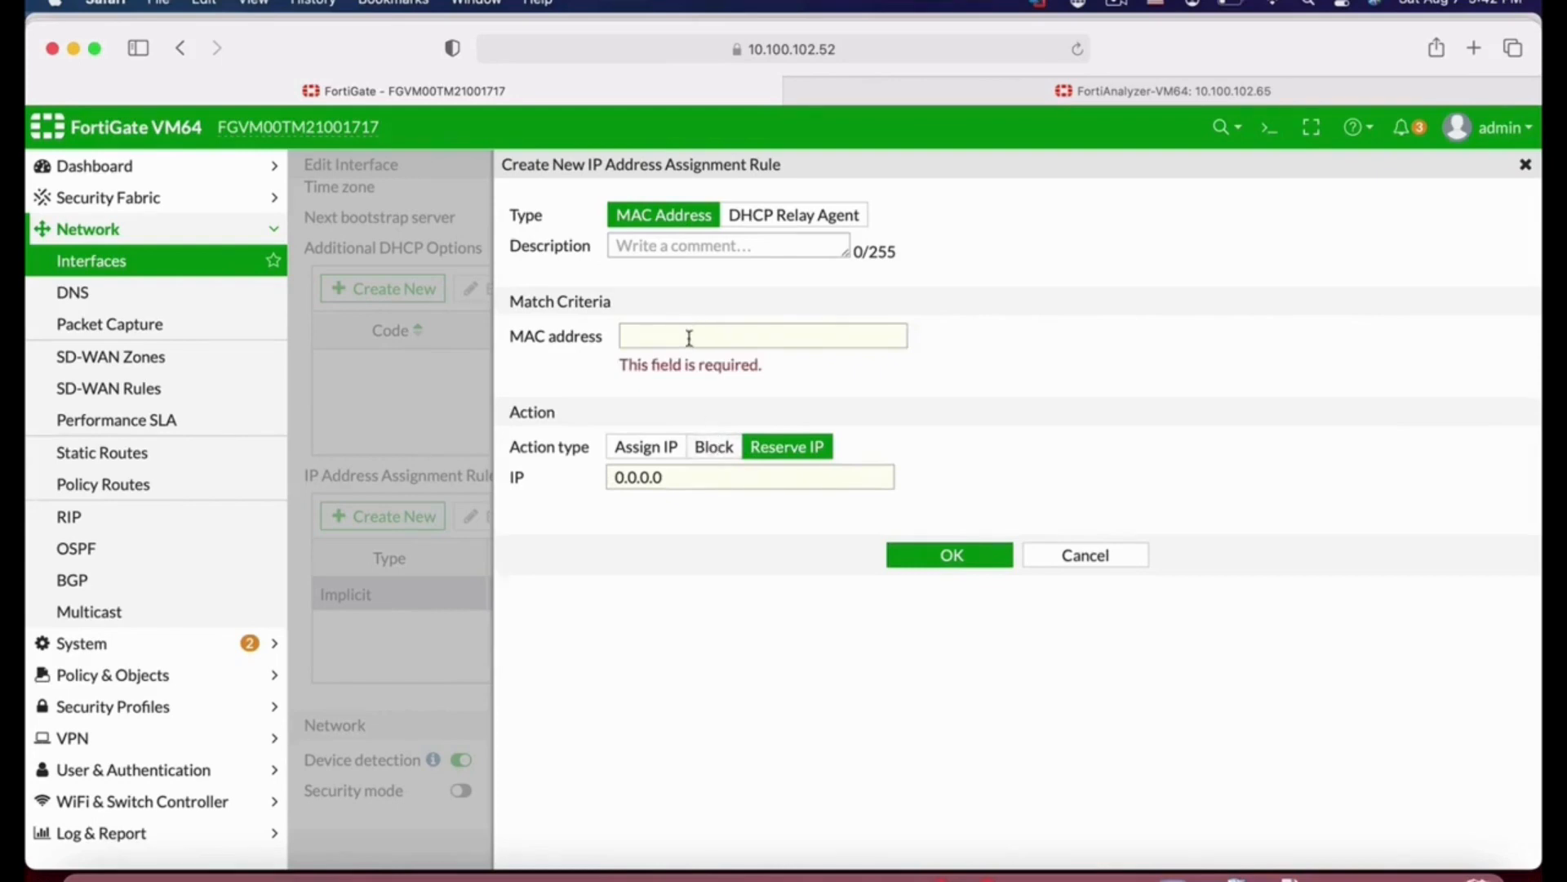
{"action": "left_click", "coordinate": [652, 458]}
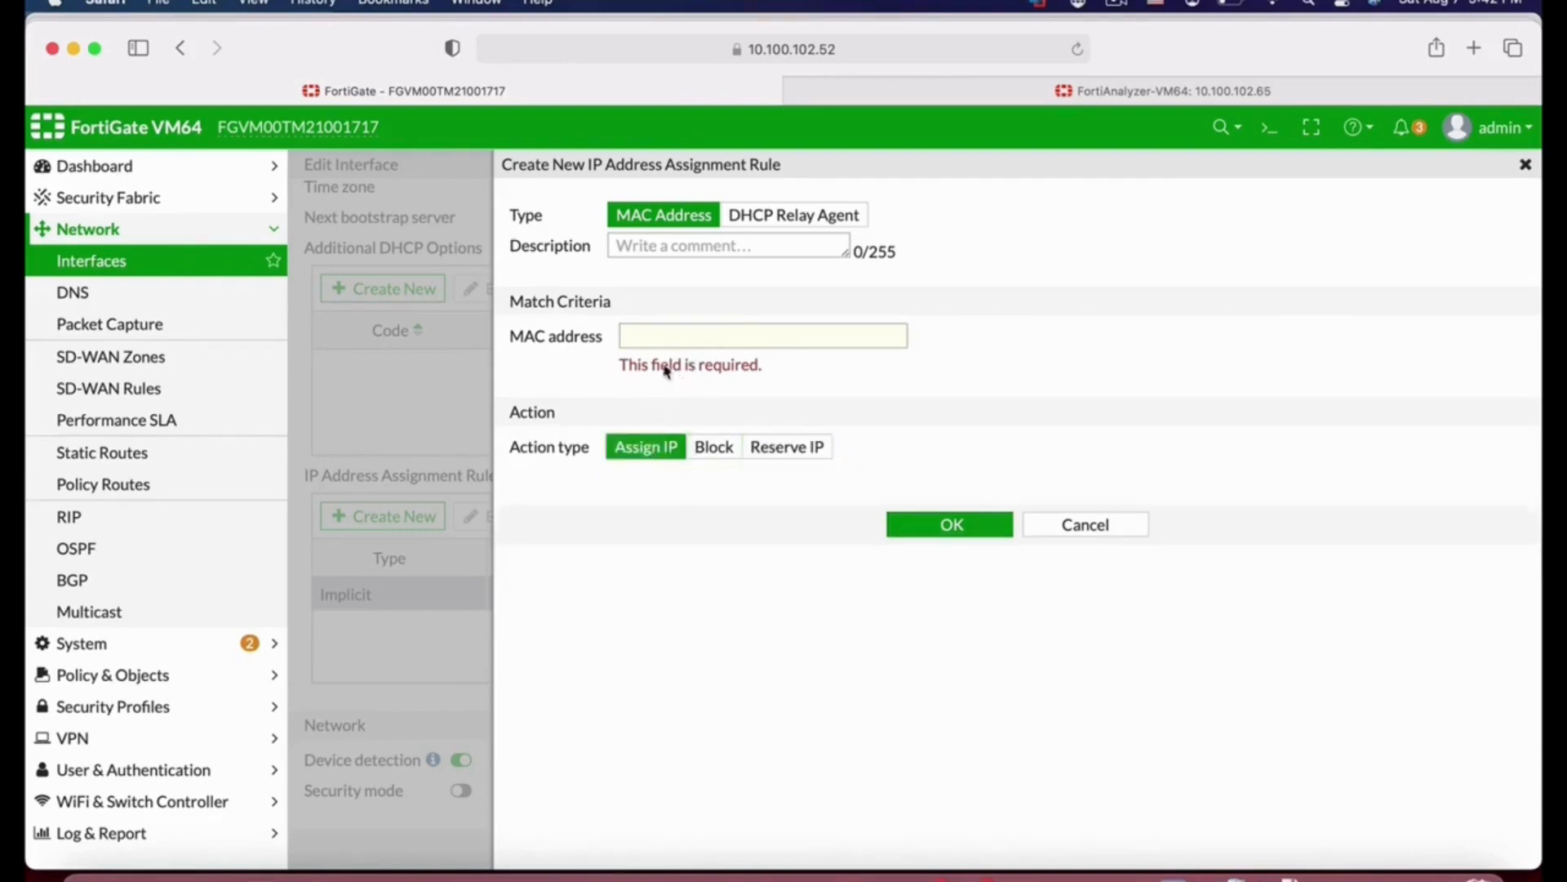
{"action": "left_click", "coordinate": [1105, 531]}
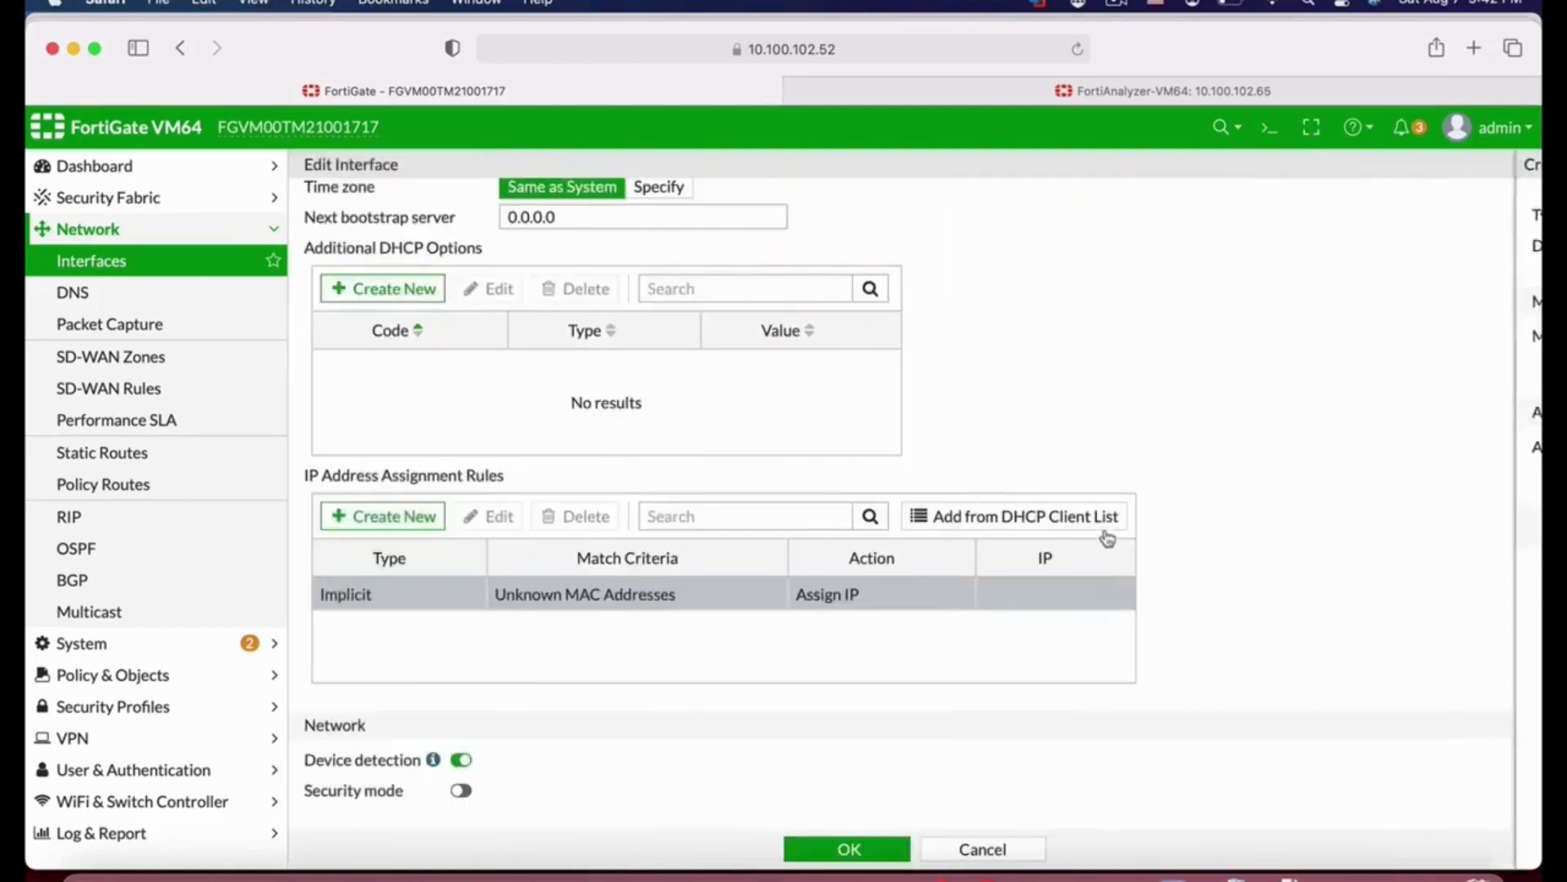
Step: Enable Captive Portal security mode on port3
{"action": "scroll", "coordinate": [1077, 709], "scroll_direction": "down", "scroll_amount": 2}
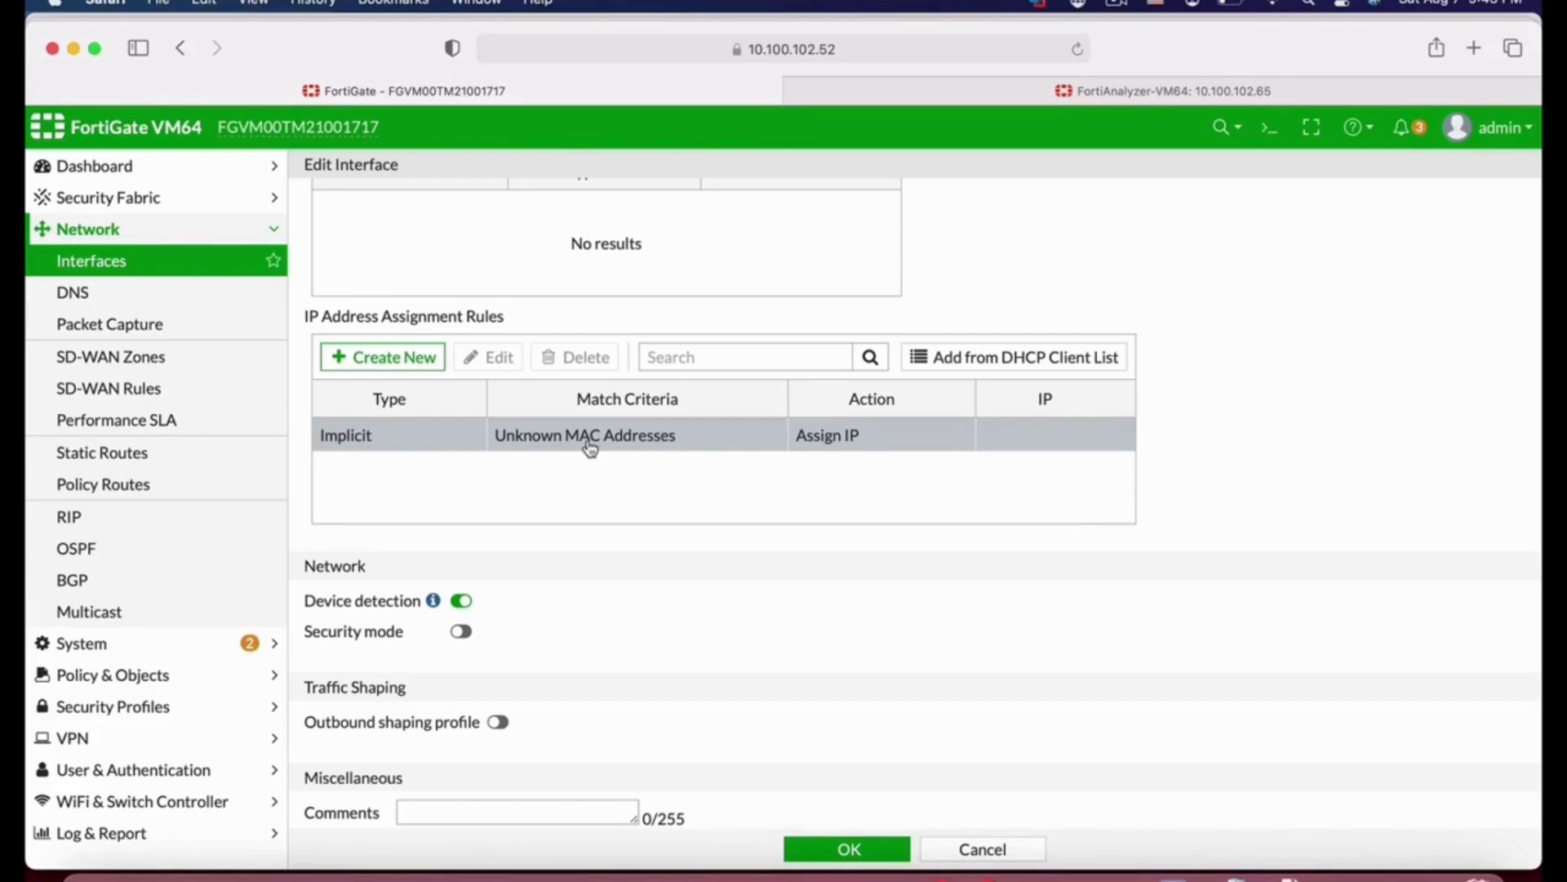
{"action": "scroll", "coordinate": [674, 620], "scroll_direction": "down", "scroll_amount": 2}
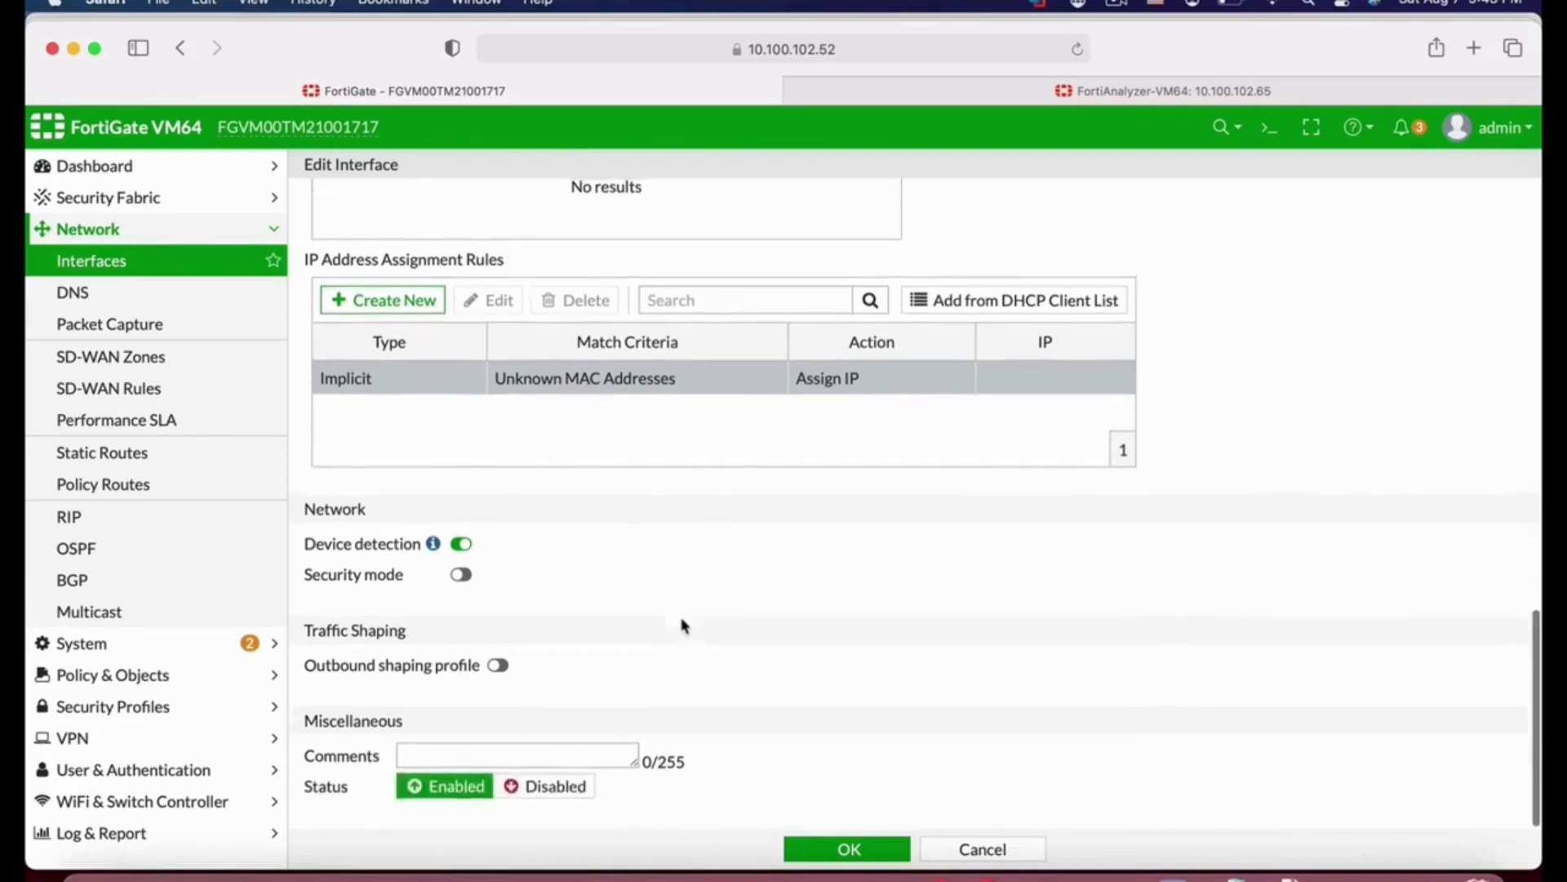
{"action": "left_click", "coordinate": [465, 547]}
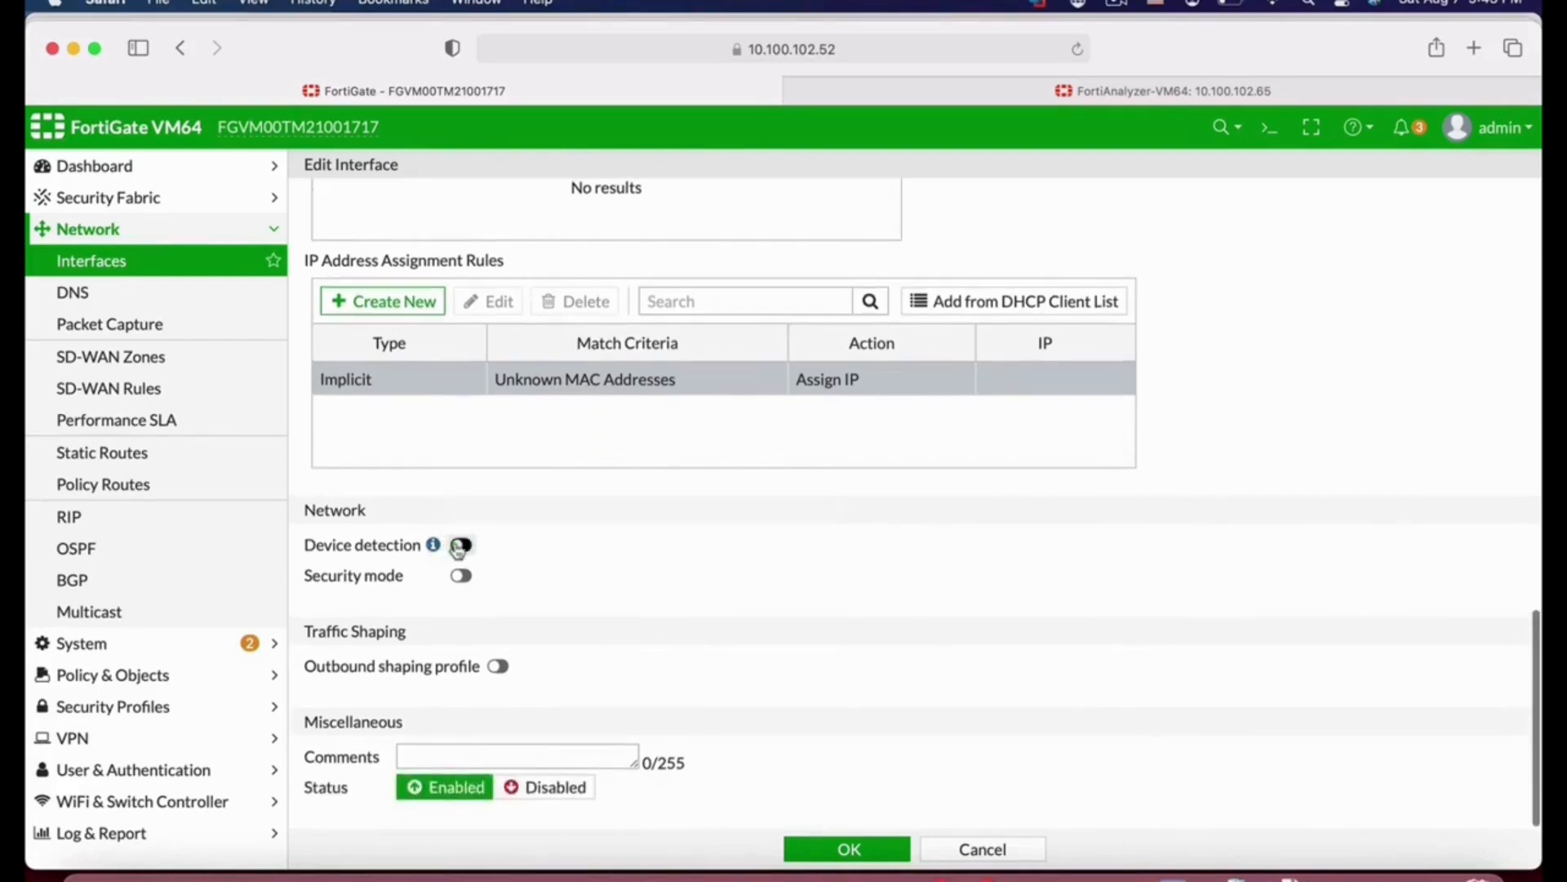
{"action": "left_click", "coordinate": [463, 545]}
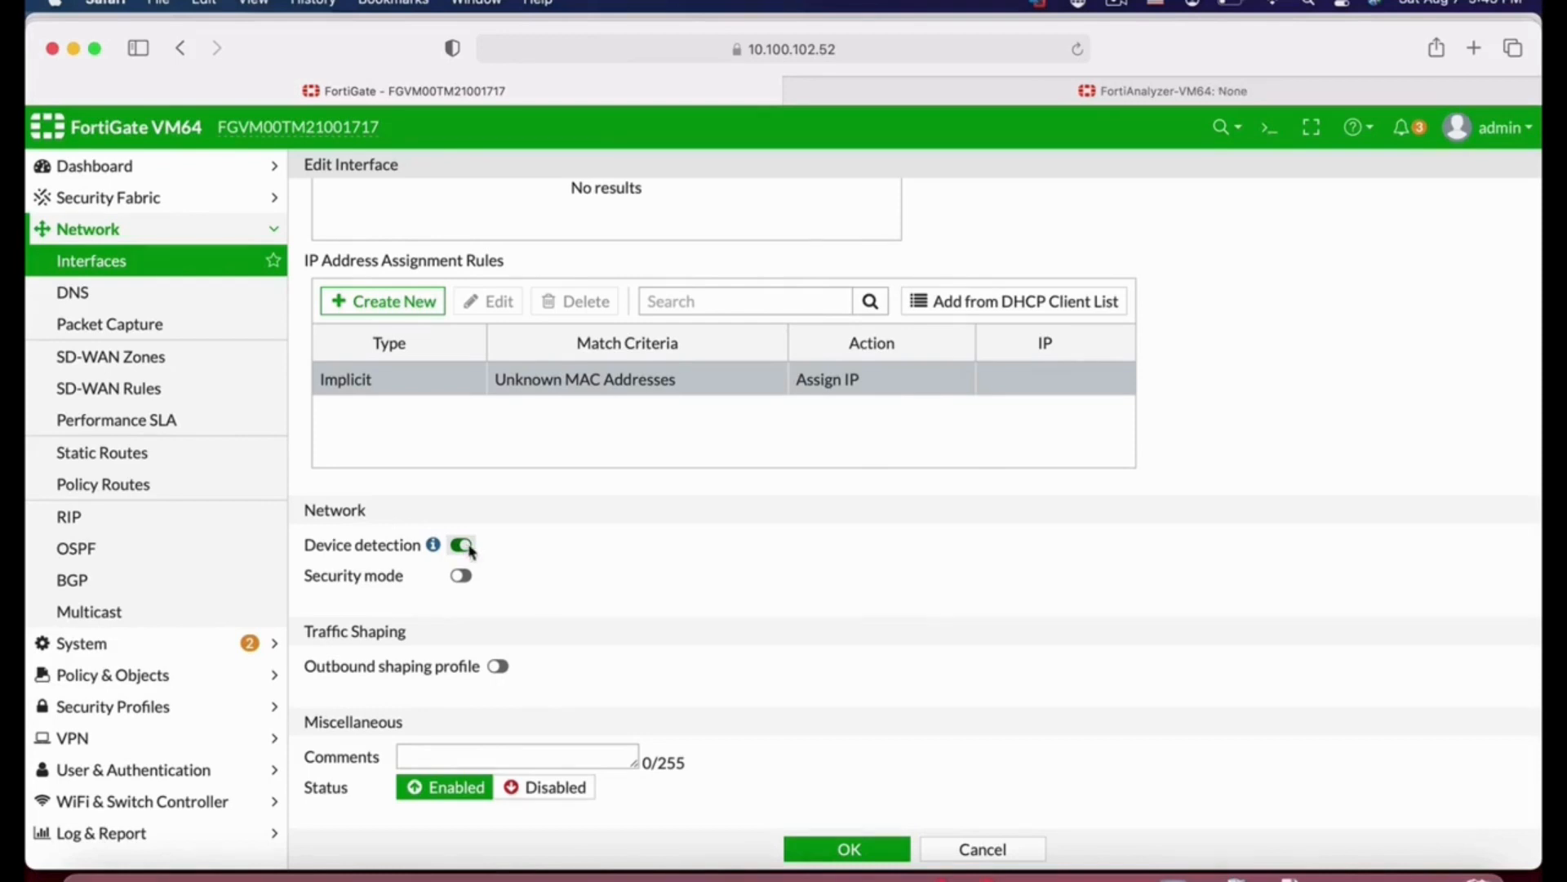
{"action": "left_click", "coordinate": [462, 575]}
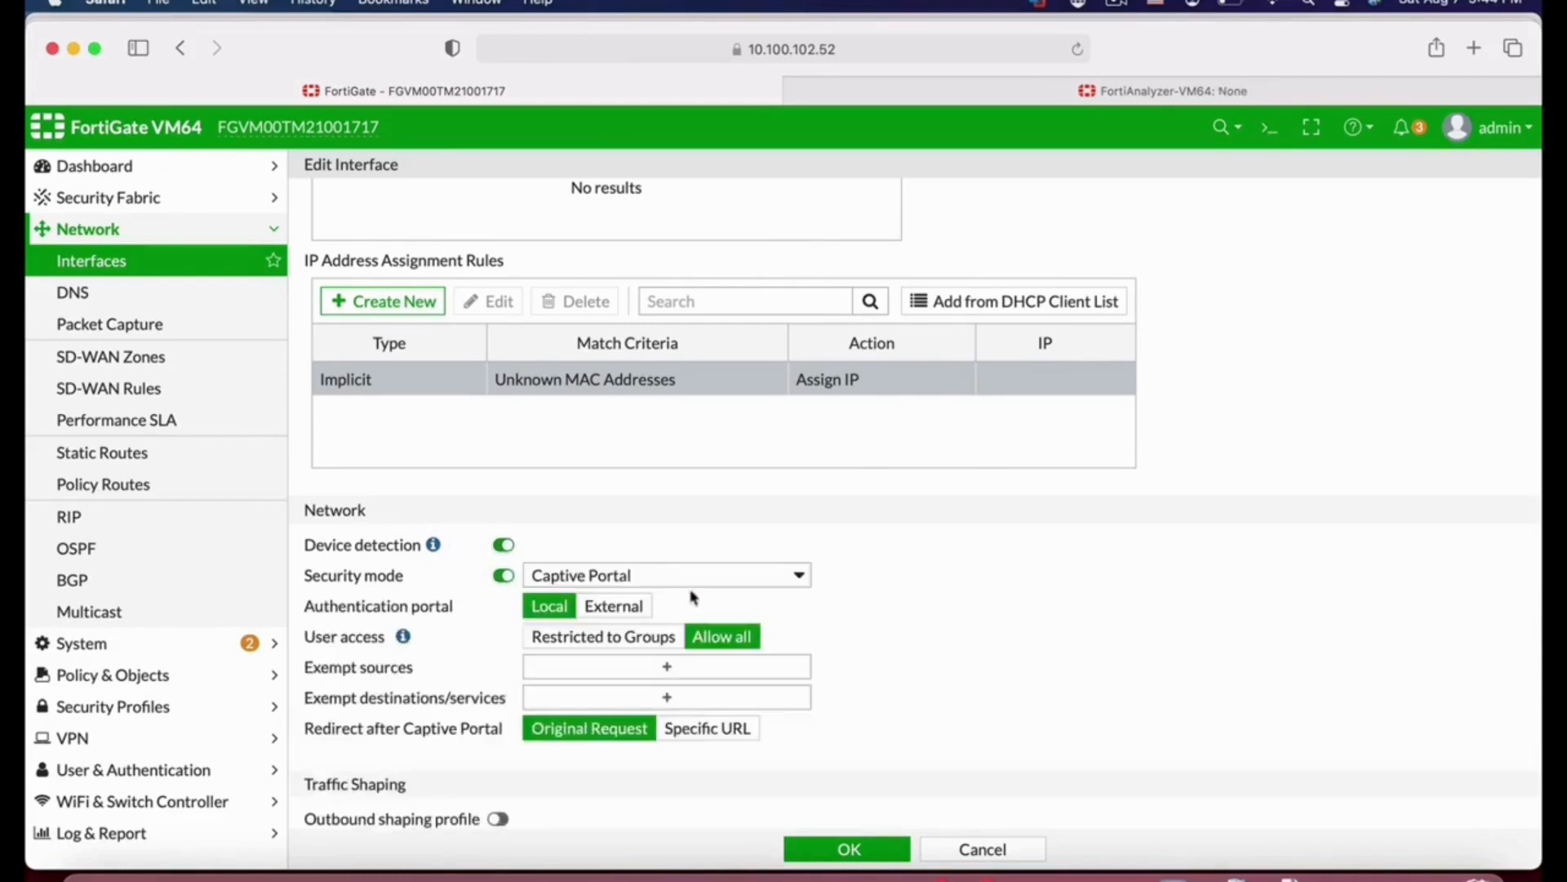
{"action": "left_click", "coordinate": [711, 578]}
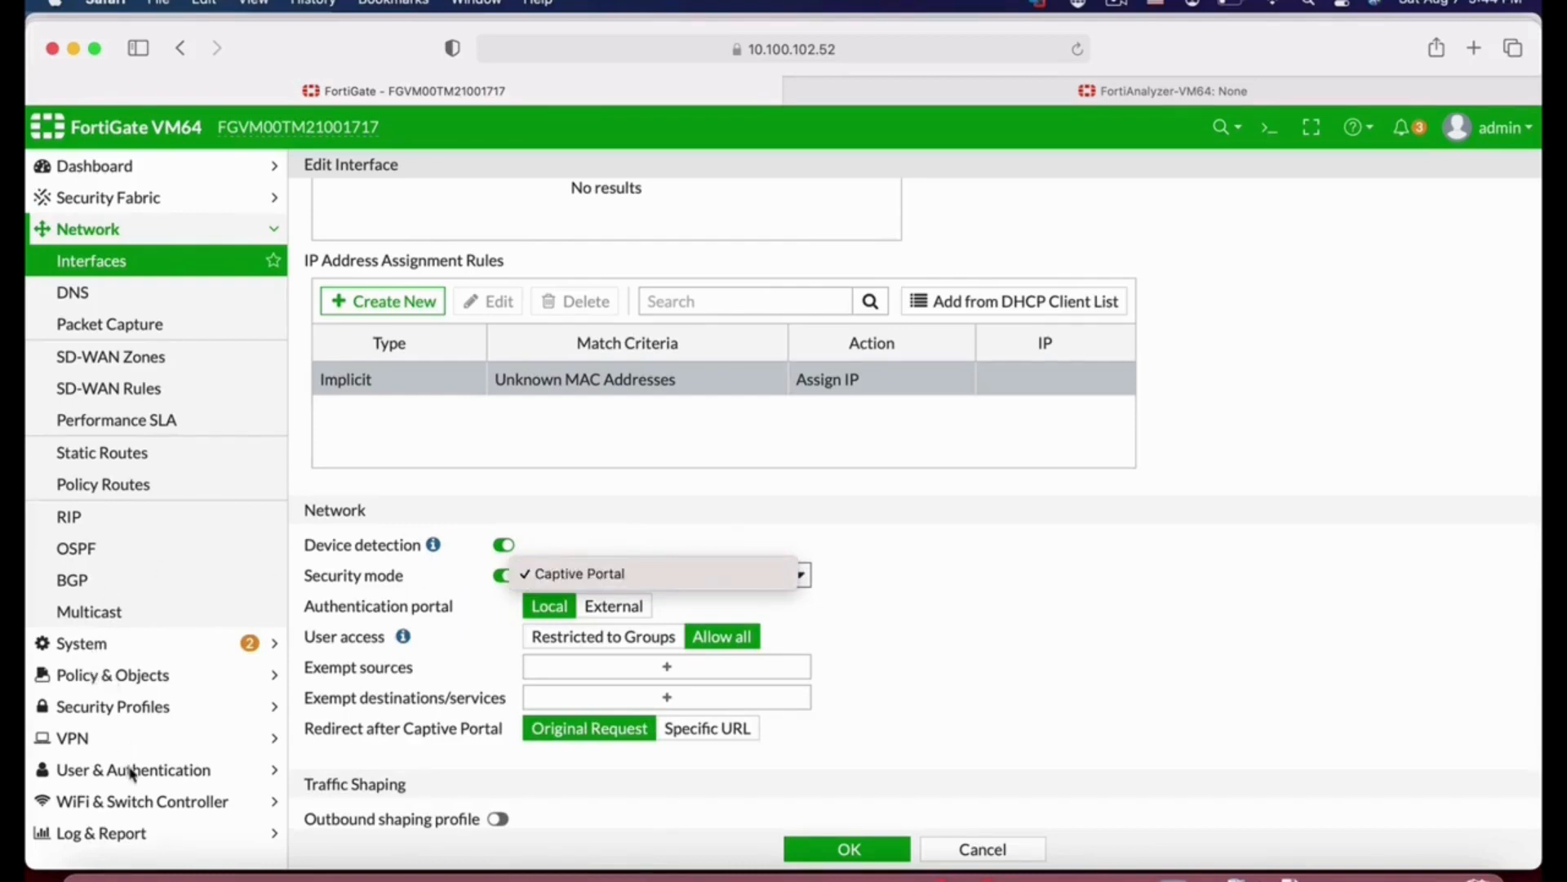
{"action": "left_click", "coordinate": [502, 579]}
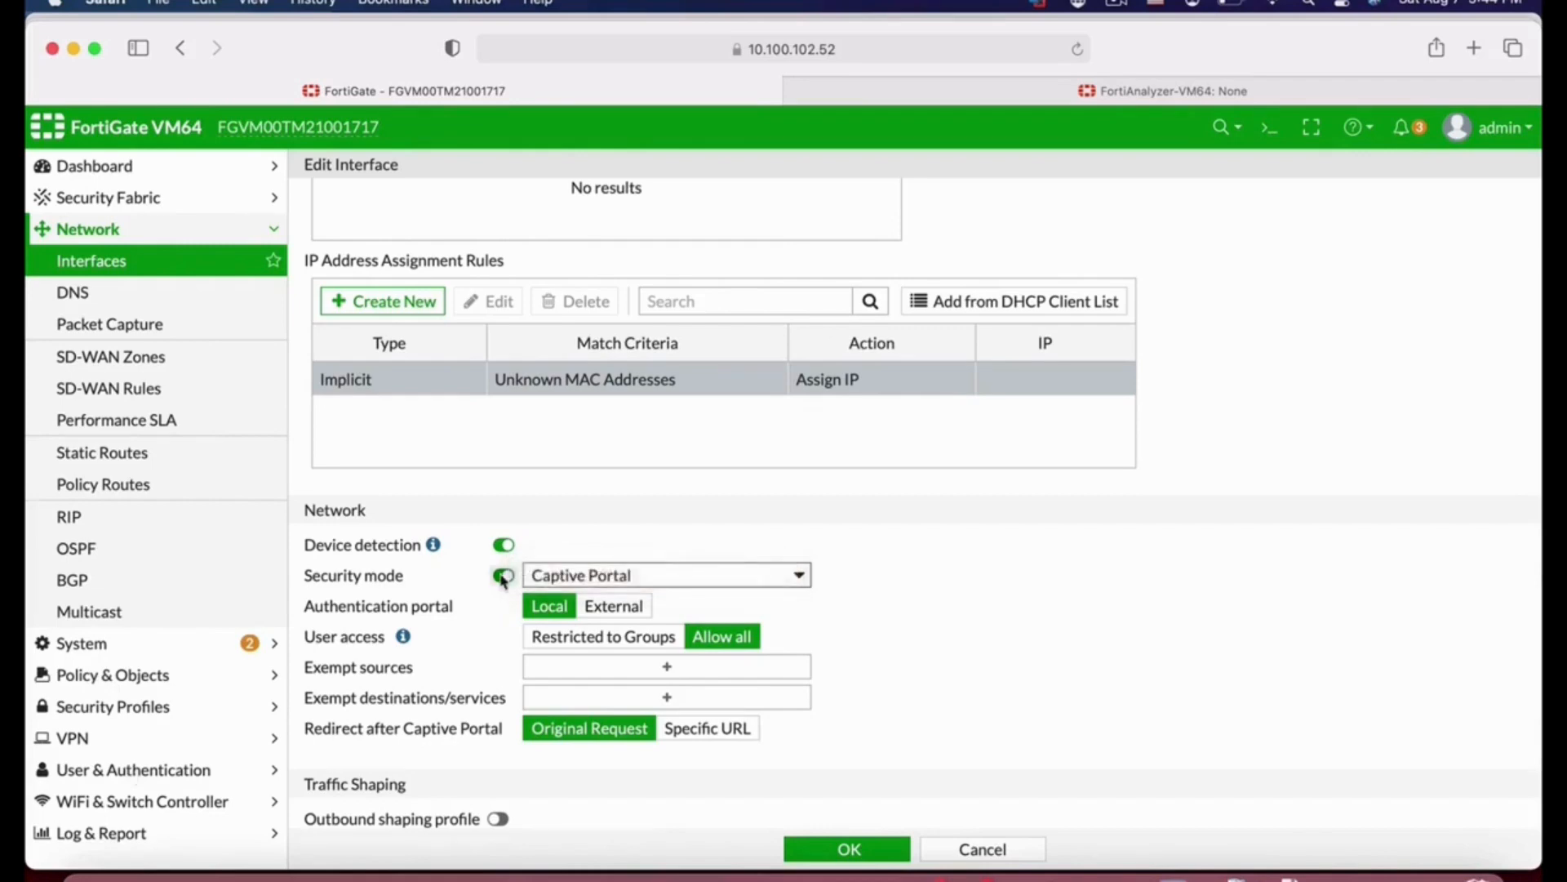
Step: Turn off security mode on port3 and save the interface settings
{"action": "left_click", "coordinate": [502, 579]}
{"action": "scroll", "coordinate": [698, 604], "scroll_direction": "down", "scroll_amount": 1}
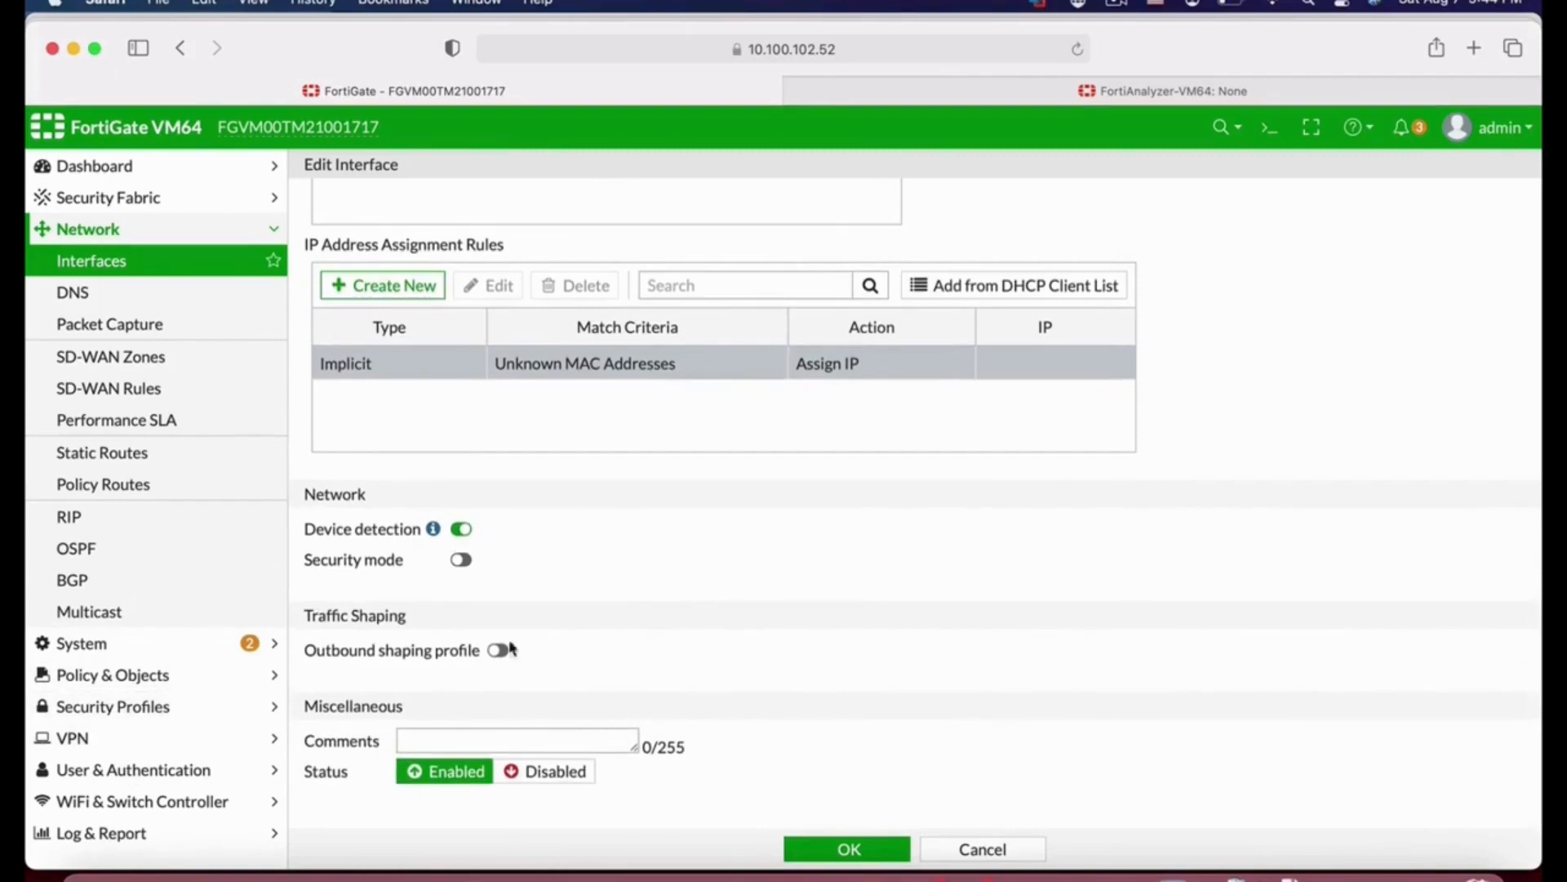
{"action": "left_click", "coordinate": [855, 852]}
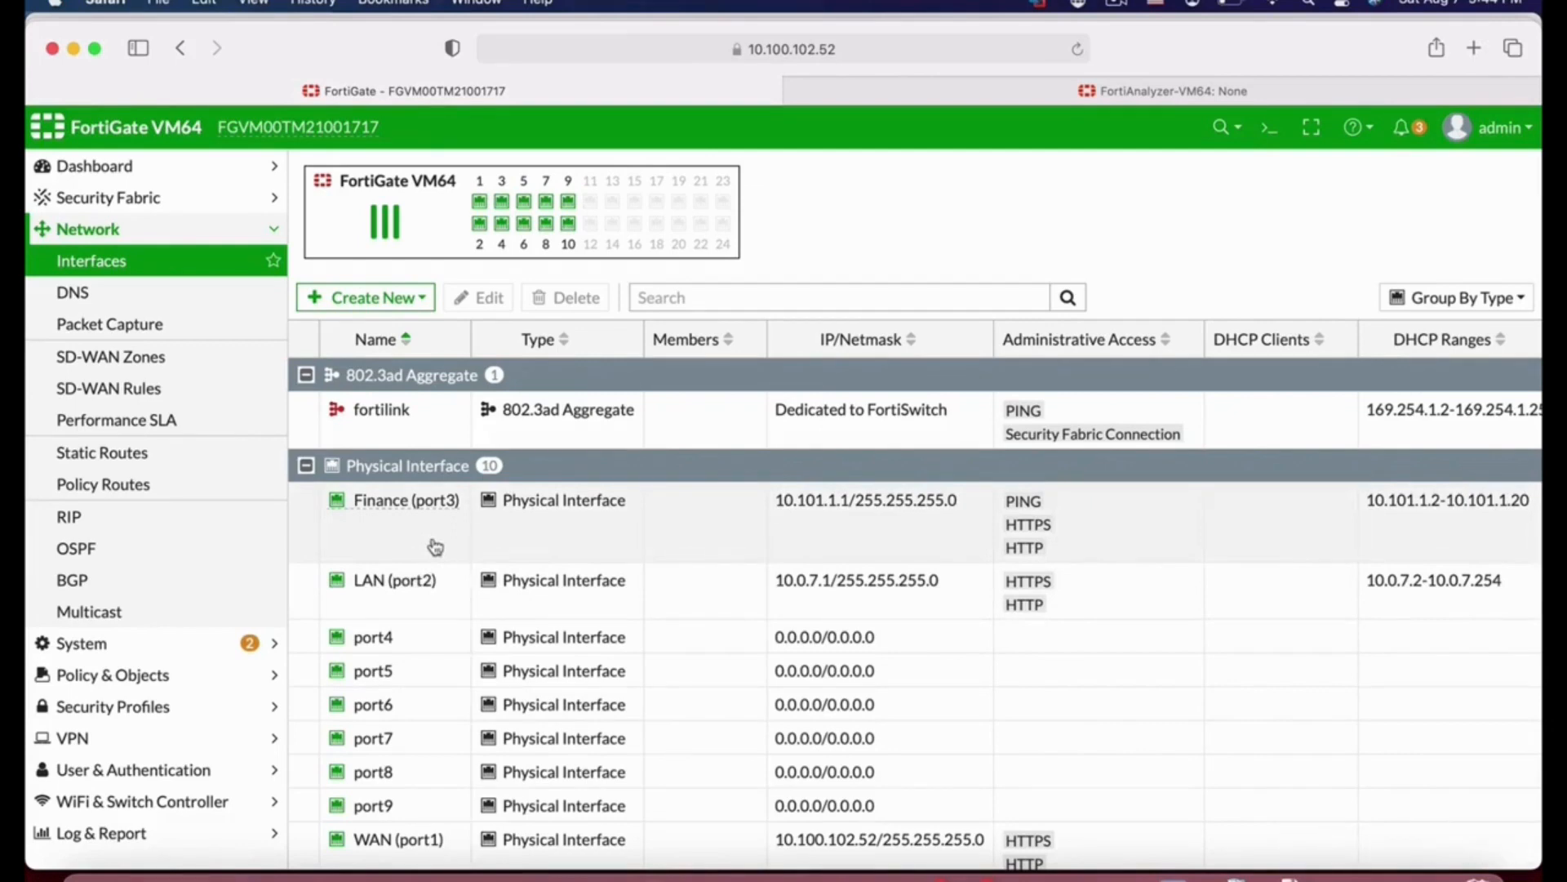
Step: Create a new VLAN interface named finance_out on Finance (port3) with VLAN ID 10
{"action": "left_click", "coordinate": [411, 299]}
{"action": "left_click", "coordinate": [396, 328]}
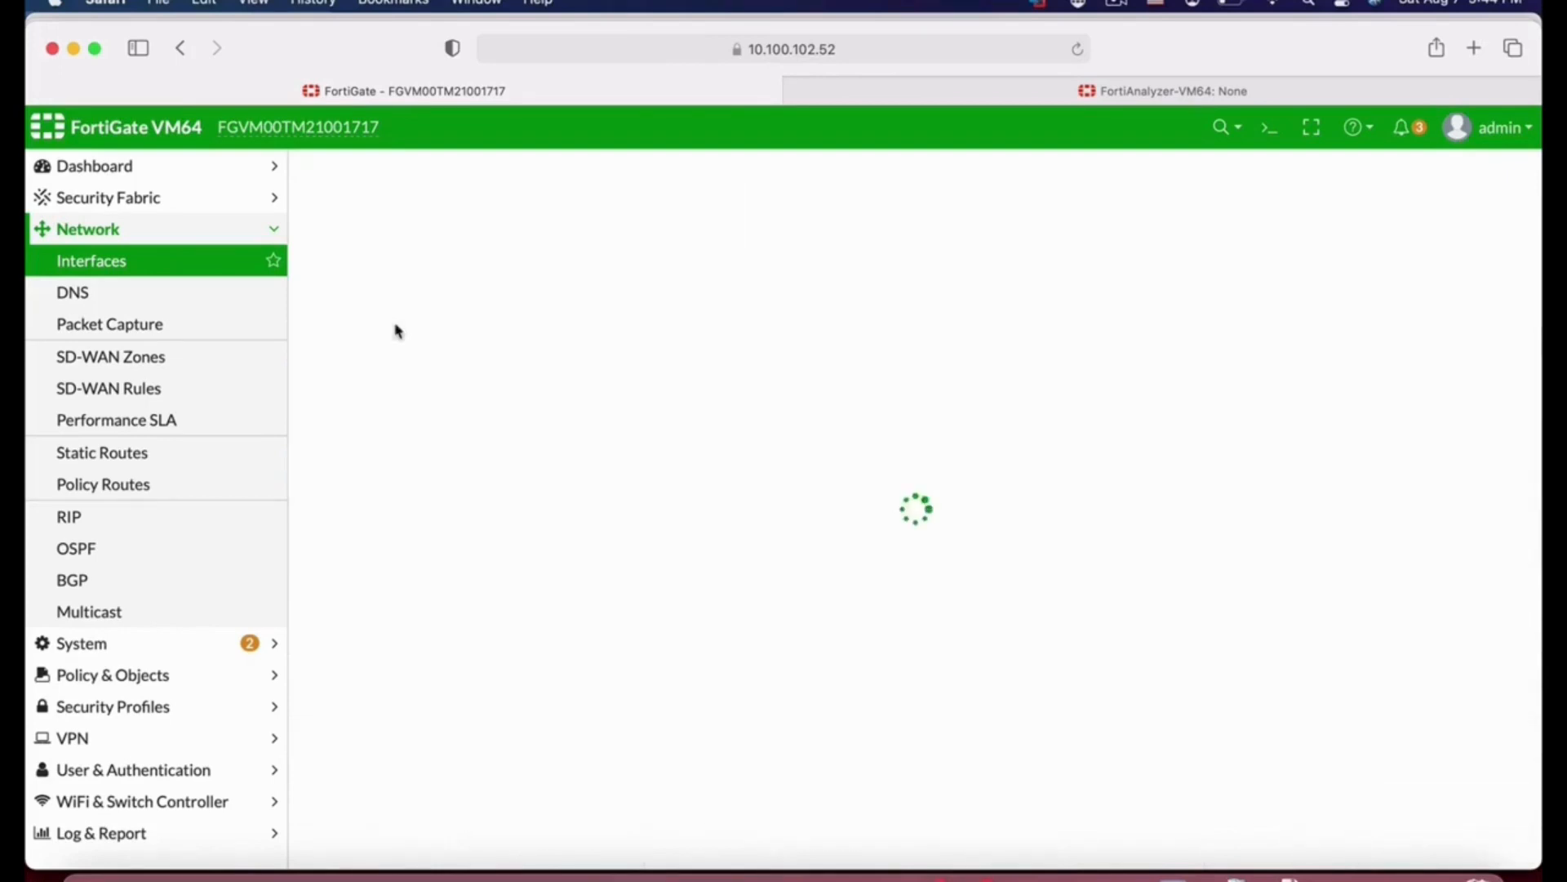
{"action": "left_click", "coordinate": [432, 215]}
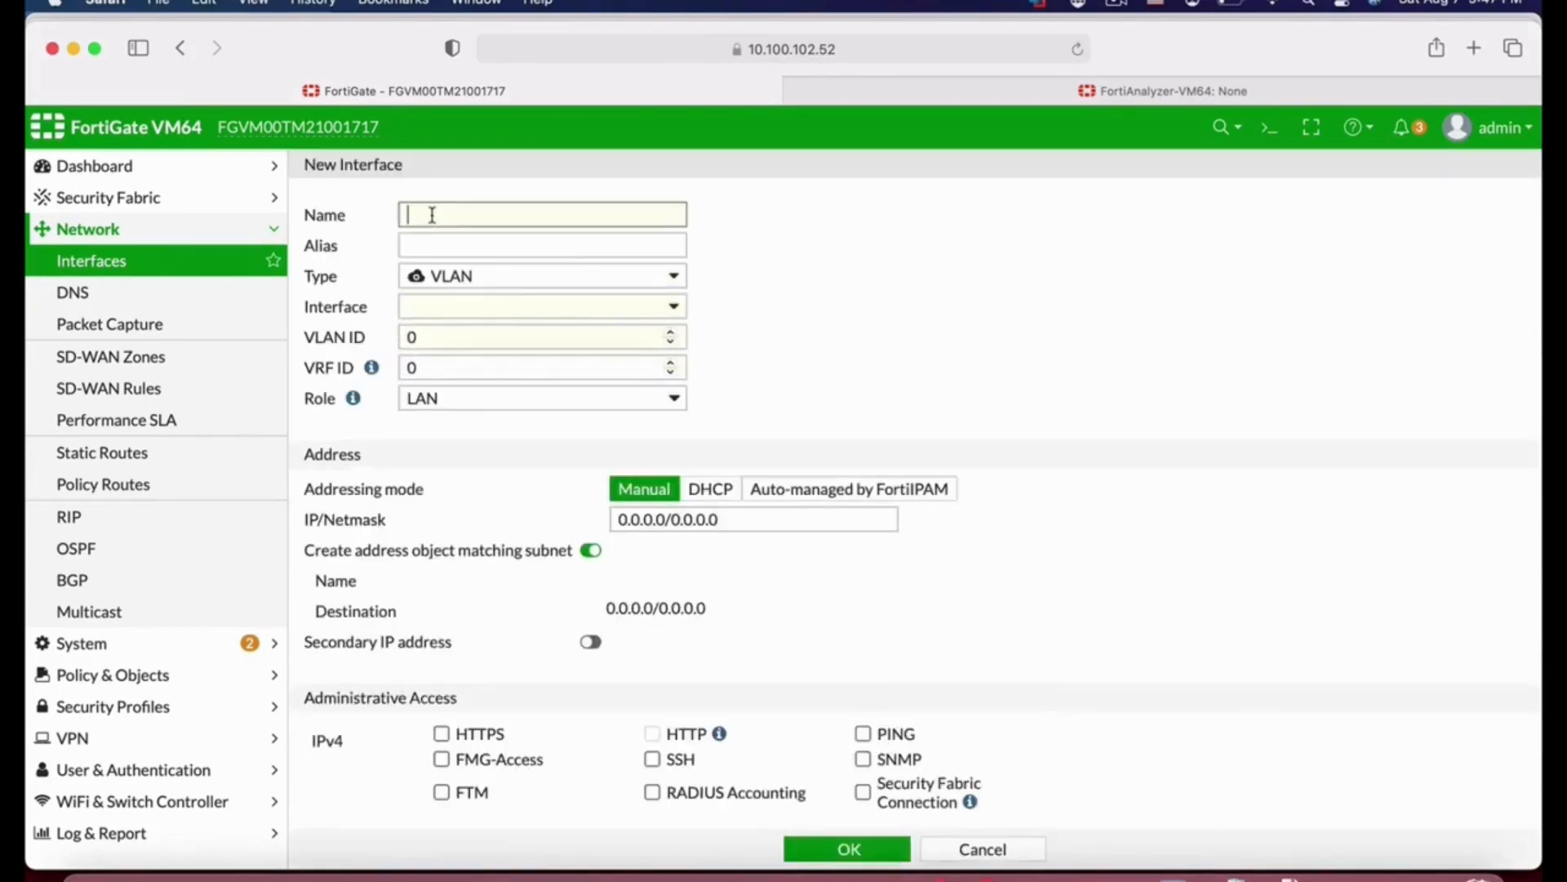
{"action": "type", "text": "finance_"}
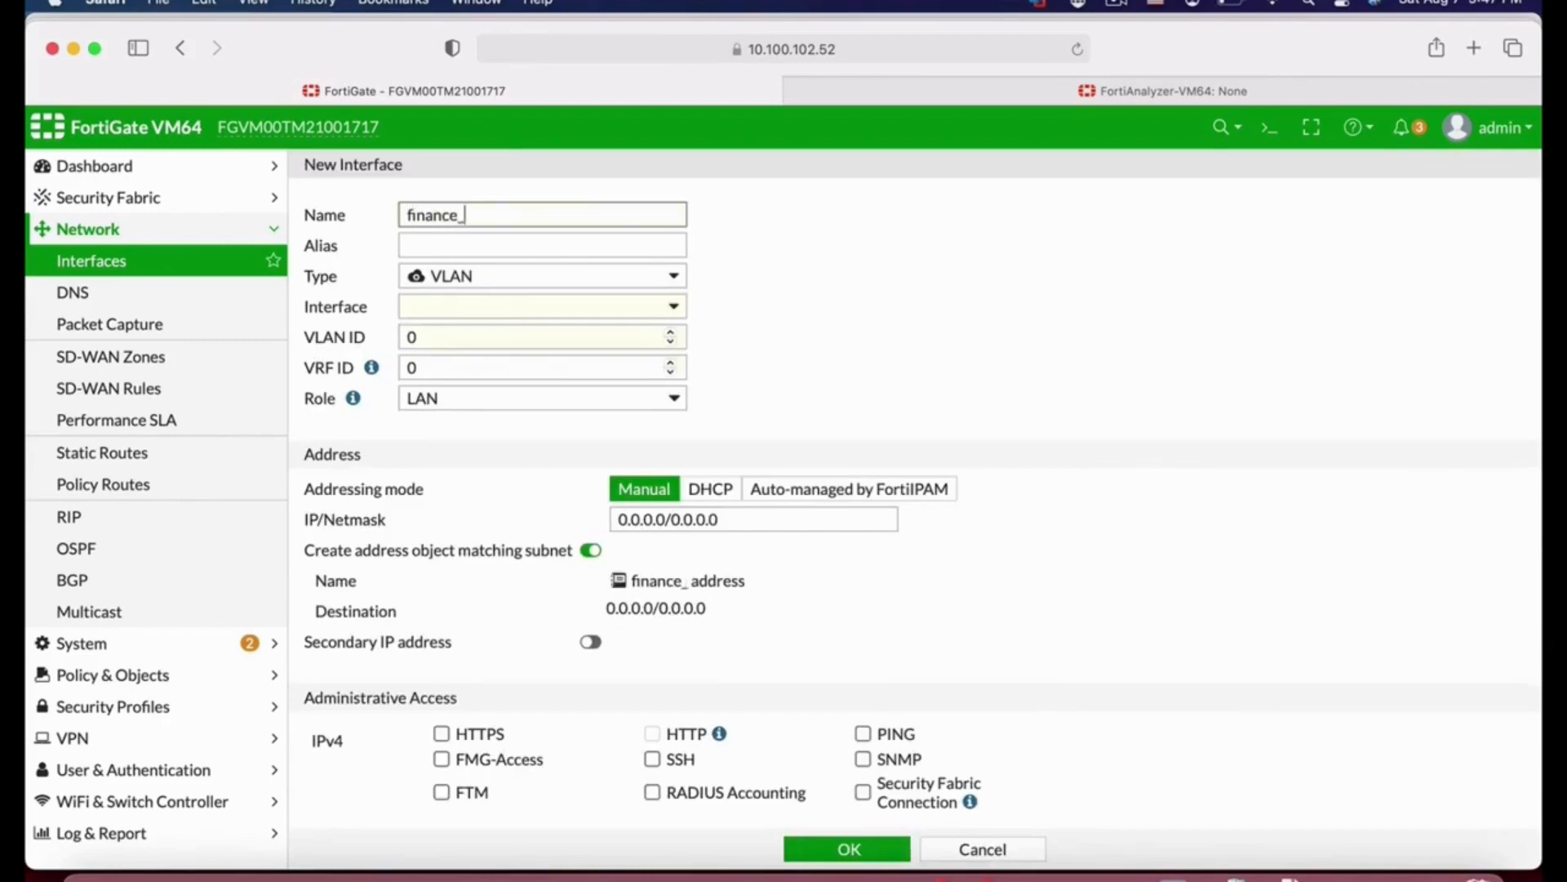
{"action": "type", "text": "out"}
{"action": "left_click", "coordinate": [460, 307]}
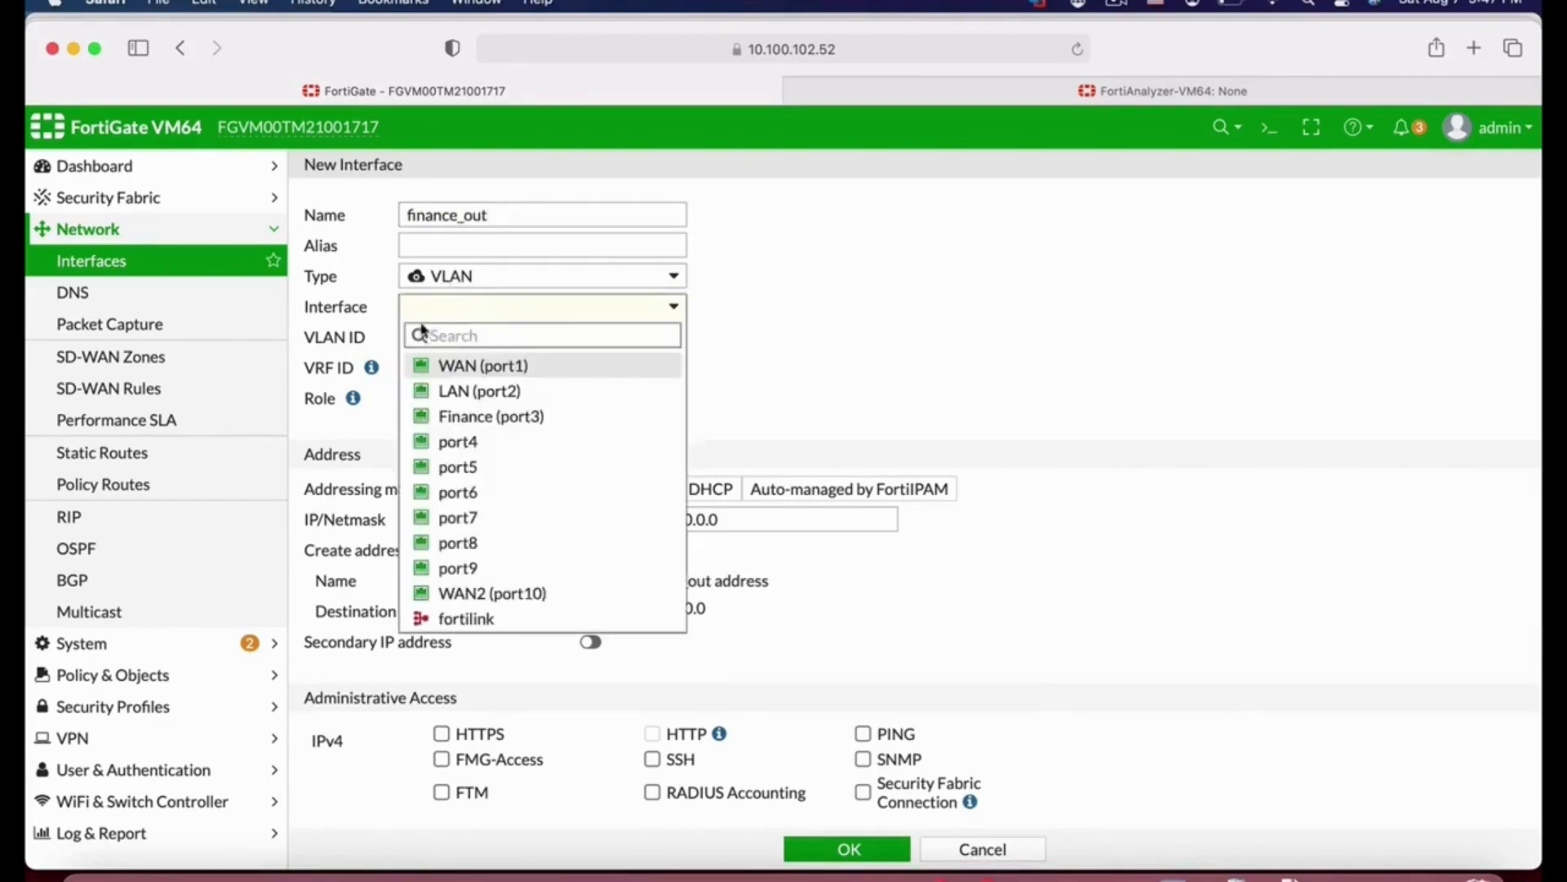
{"action": "left_click", "coordinate": [530, 418]}
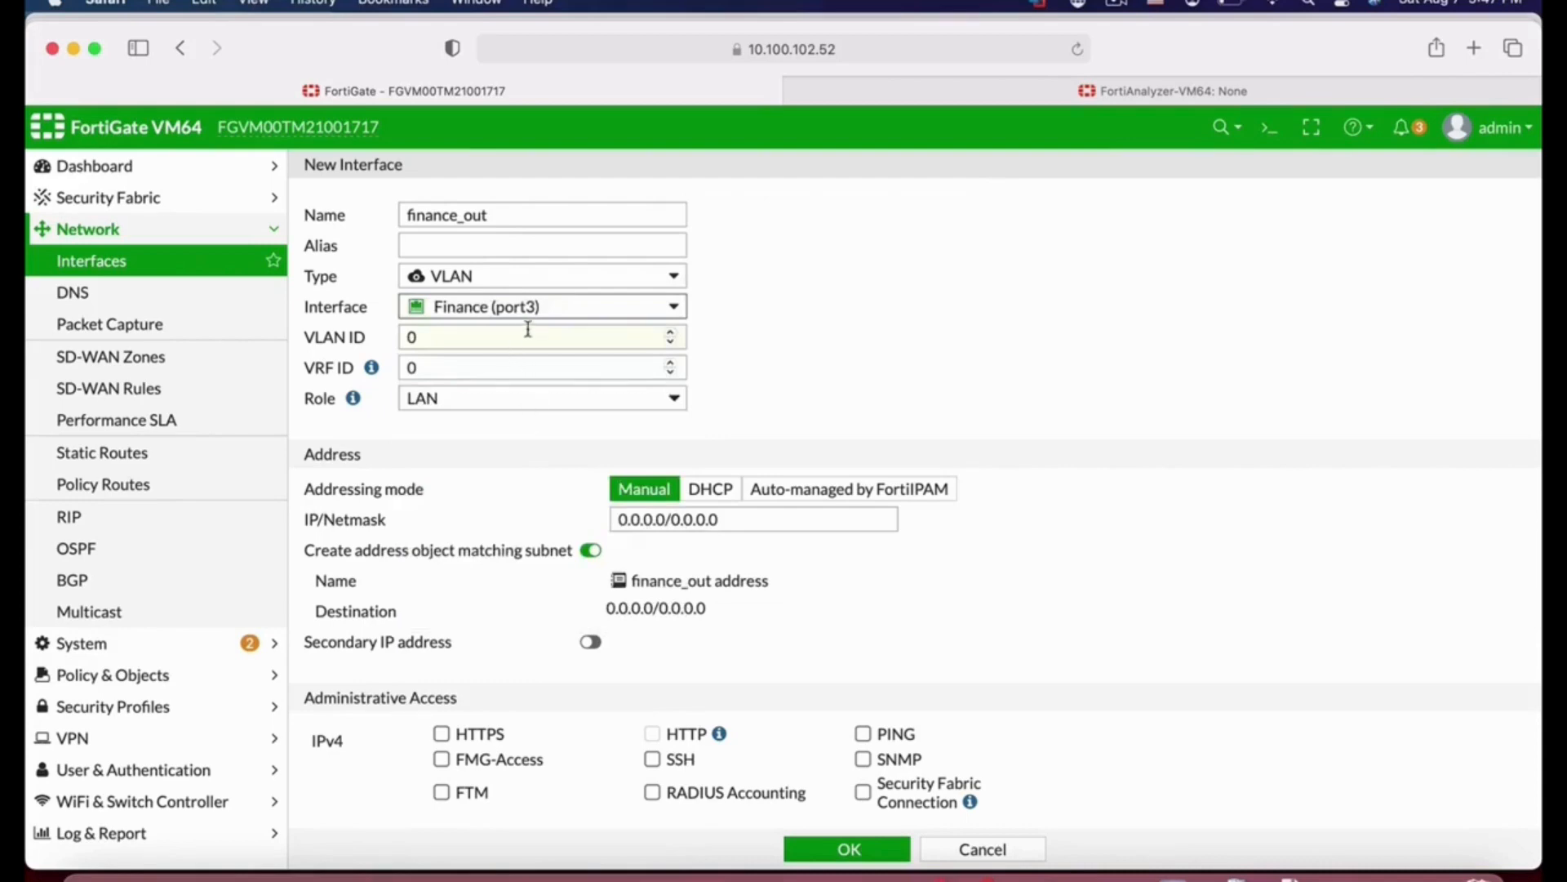
{"action": "double_click", "coordinate": [433, 337]}
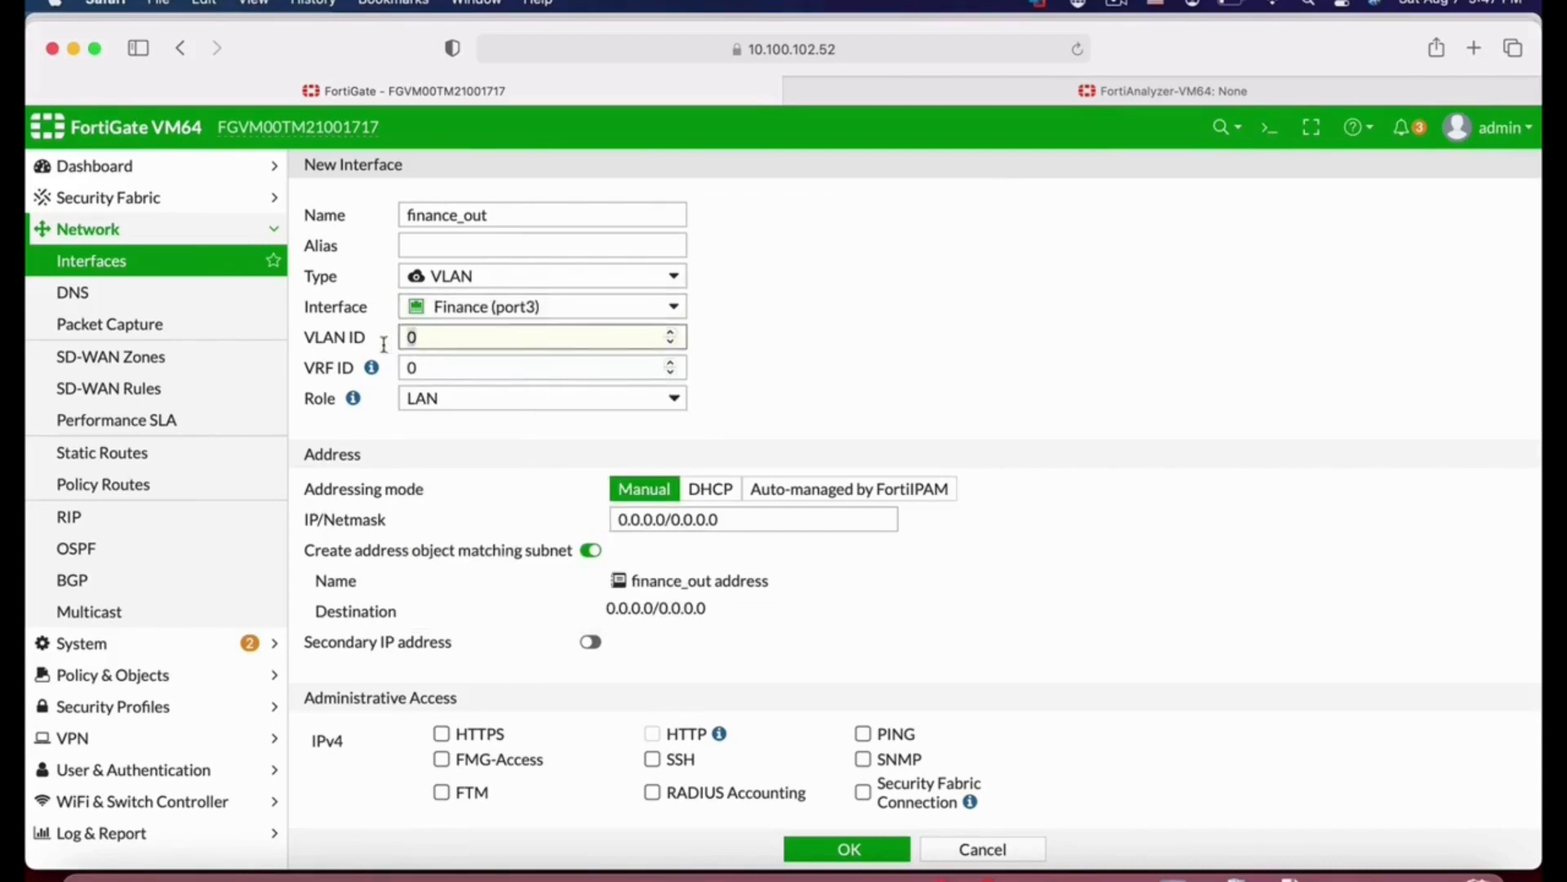
{"action": "type", "text": "10"}
Step: Set the VLAN interface's IP/Netmask to 10.1.102.1/24
{"action": "double_click", "coordinate": [756, 519]}
{"action": "type", "text": "10"}
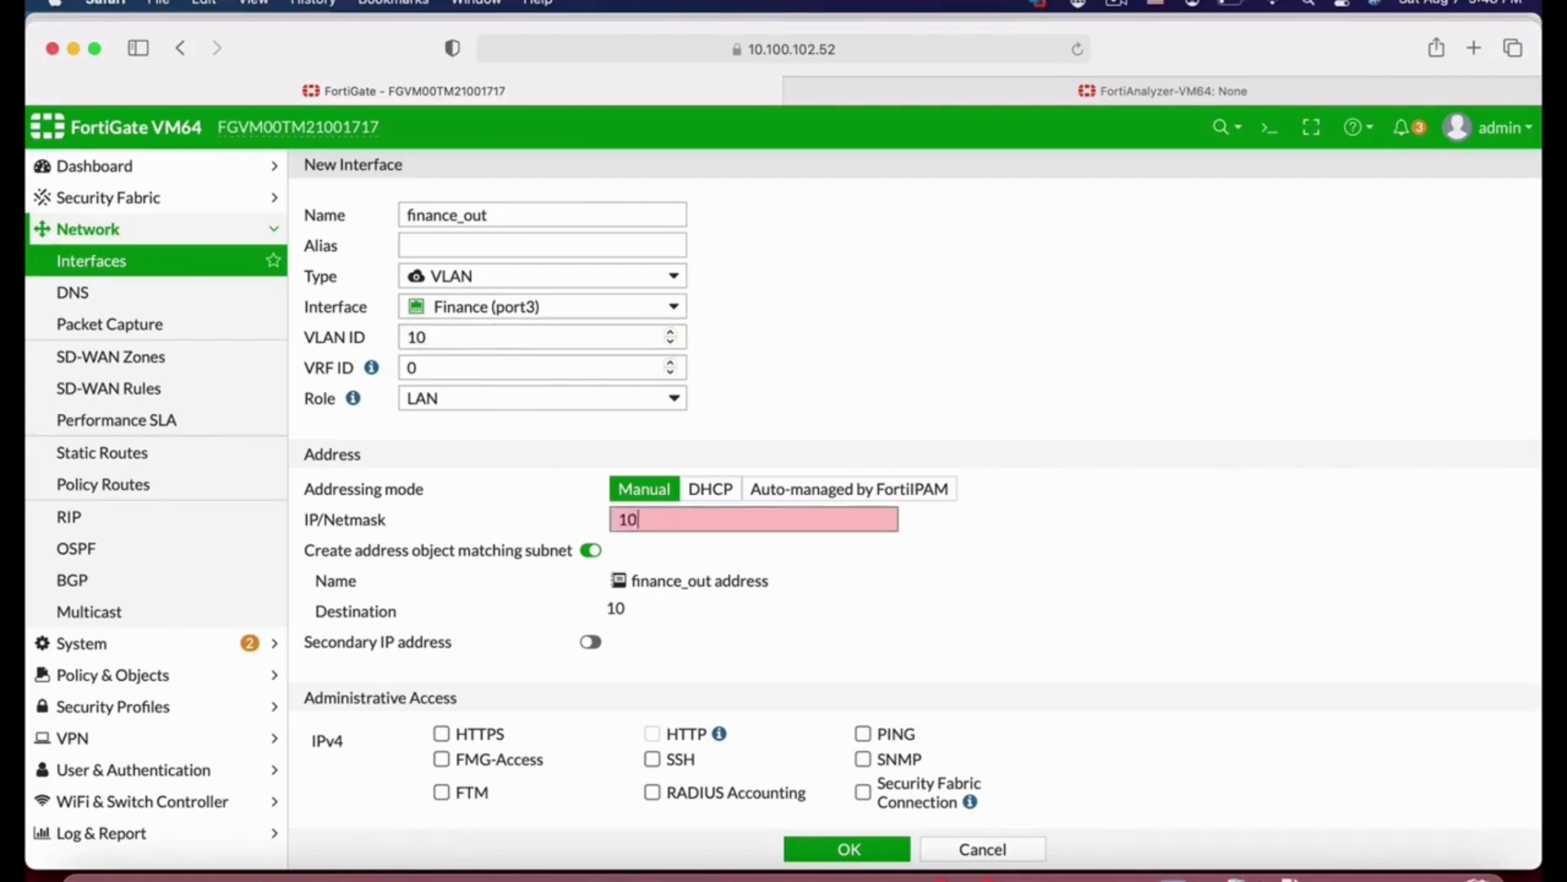
{"action": "type", "text": ".1.102.1/24"}
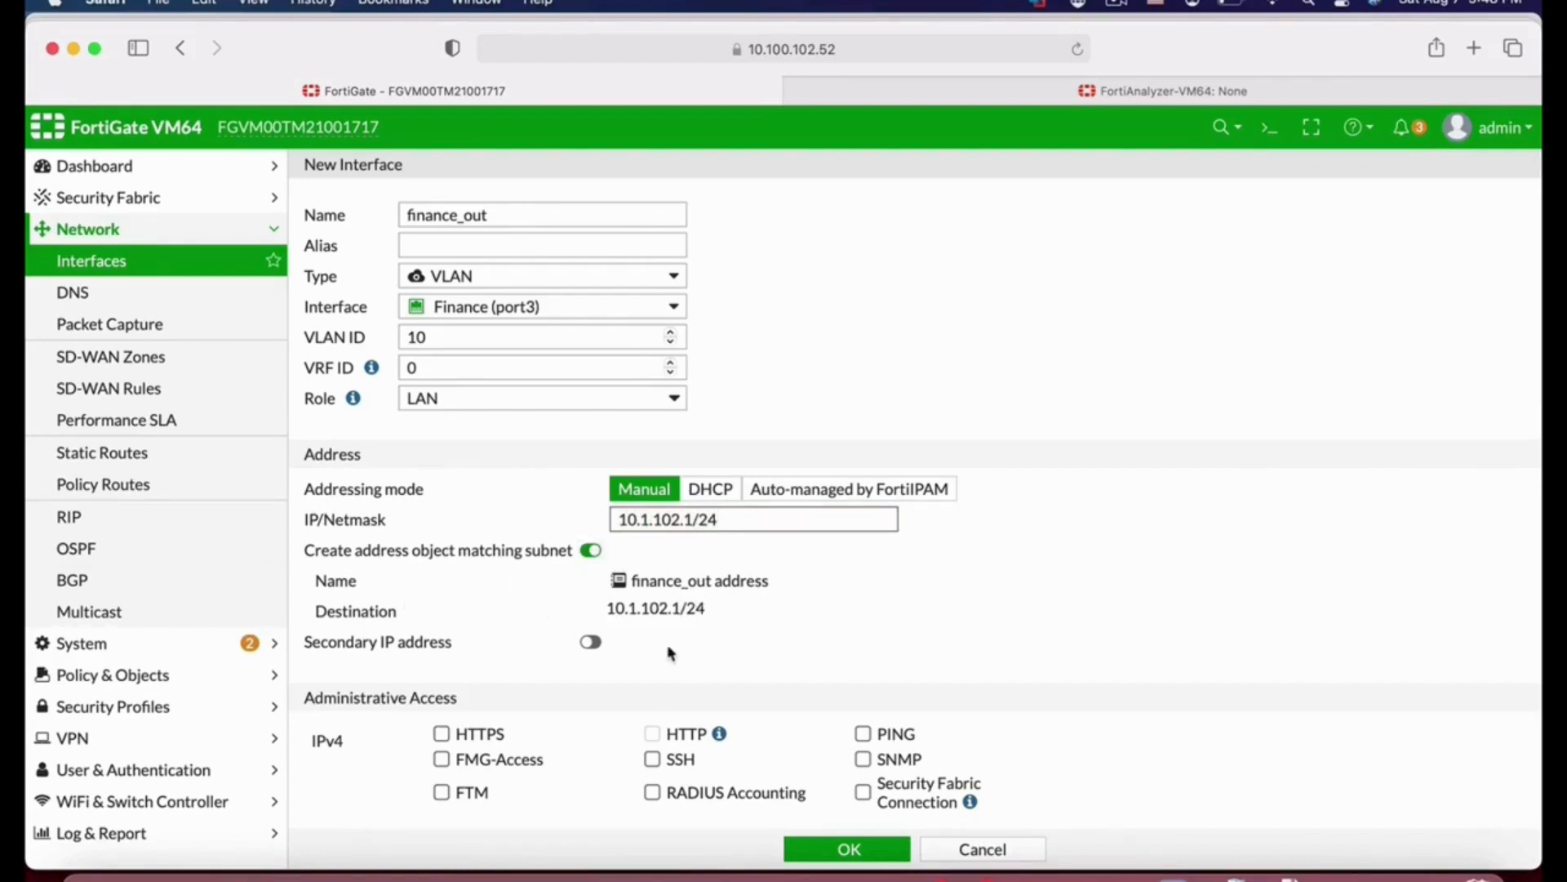
Step: Allow HTTPS and HTTP administrative access on the VLAN interface
{"action": "scroll", "coordinate": [668, 650], "scroll_direction": "down", "scroll_amount": 3}
{"action": "left_click", "coordinate": [441, 509]}
{"action": "left_click", "coordinate": [652, 510]}
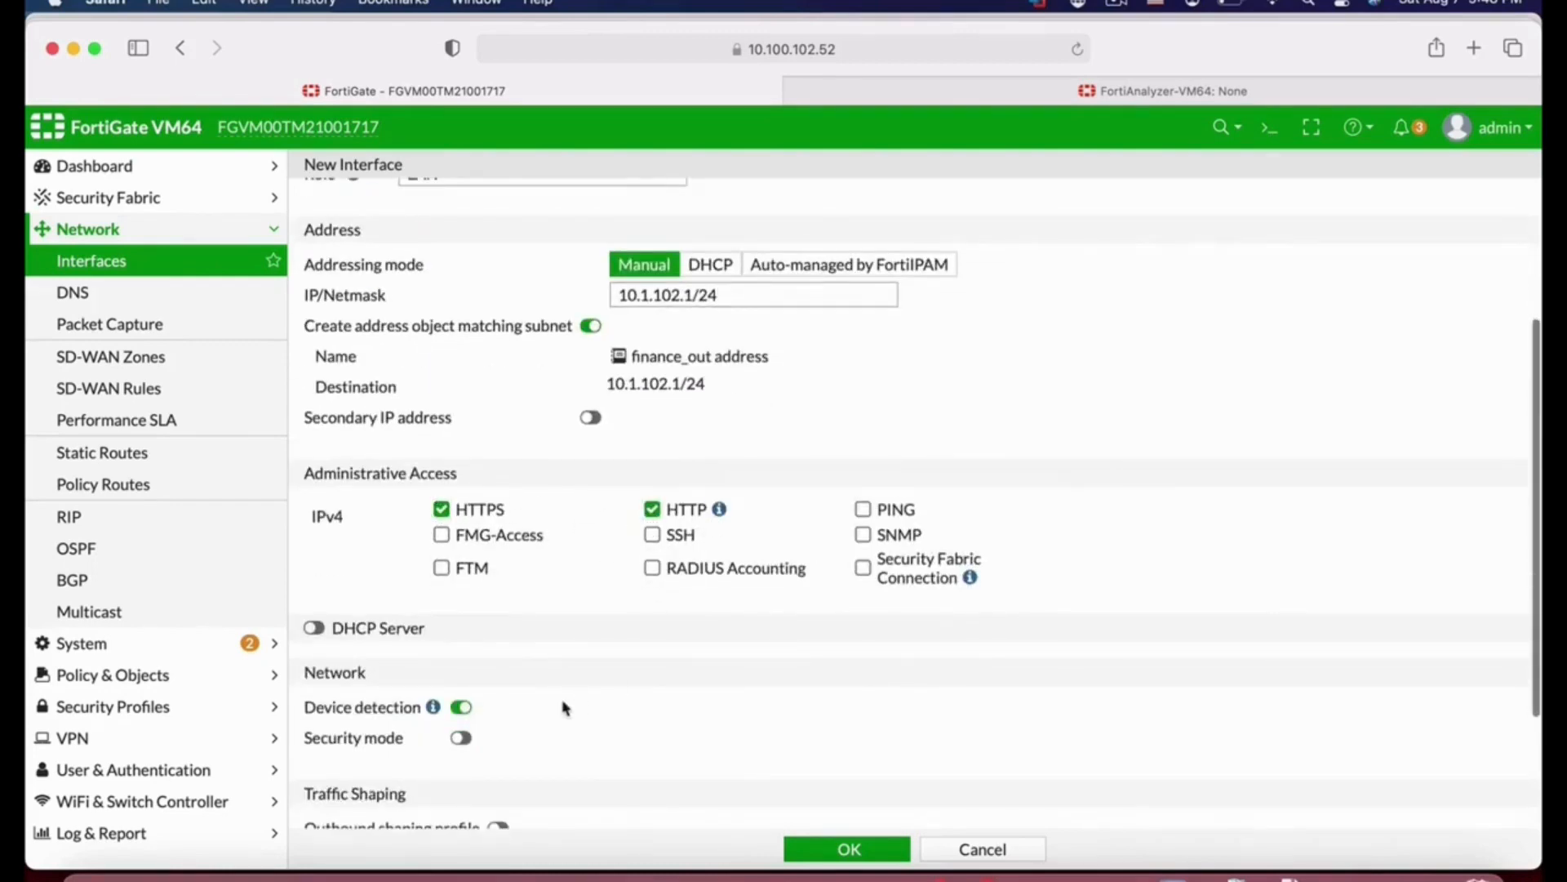
Step: Enable the DHCP server and set the address range to 10.1.102.2-10.1.102.15
{"action": "scroll", "coordinate": [563, 707], "scroll_direction": "down", "scroll_amount": 2}
{"action": "left_click", "coordinate": [316, 461]}
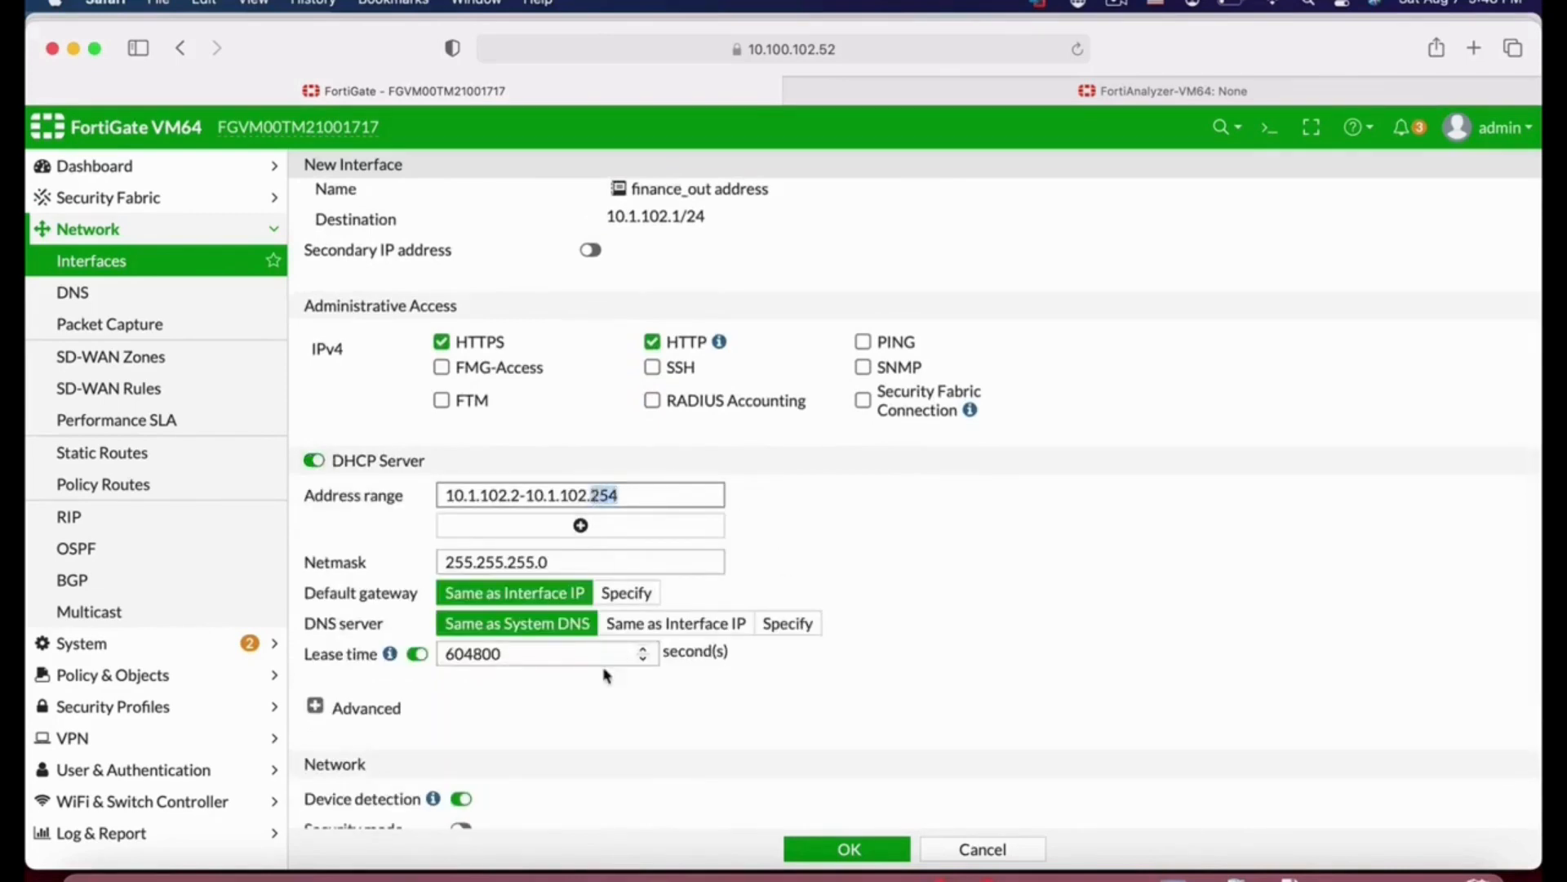
{"action": "type", "text": "15"}
{"action": "scroll", "coordinate": [961, 705], "scroll_direction": "down", "scroll_amount": 3}
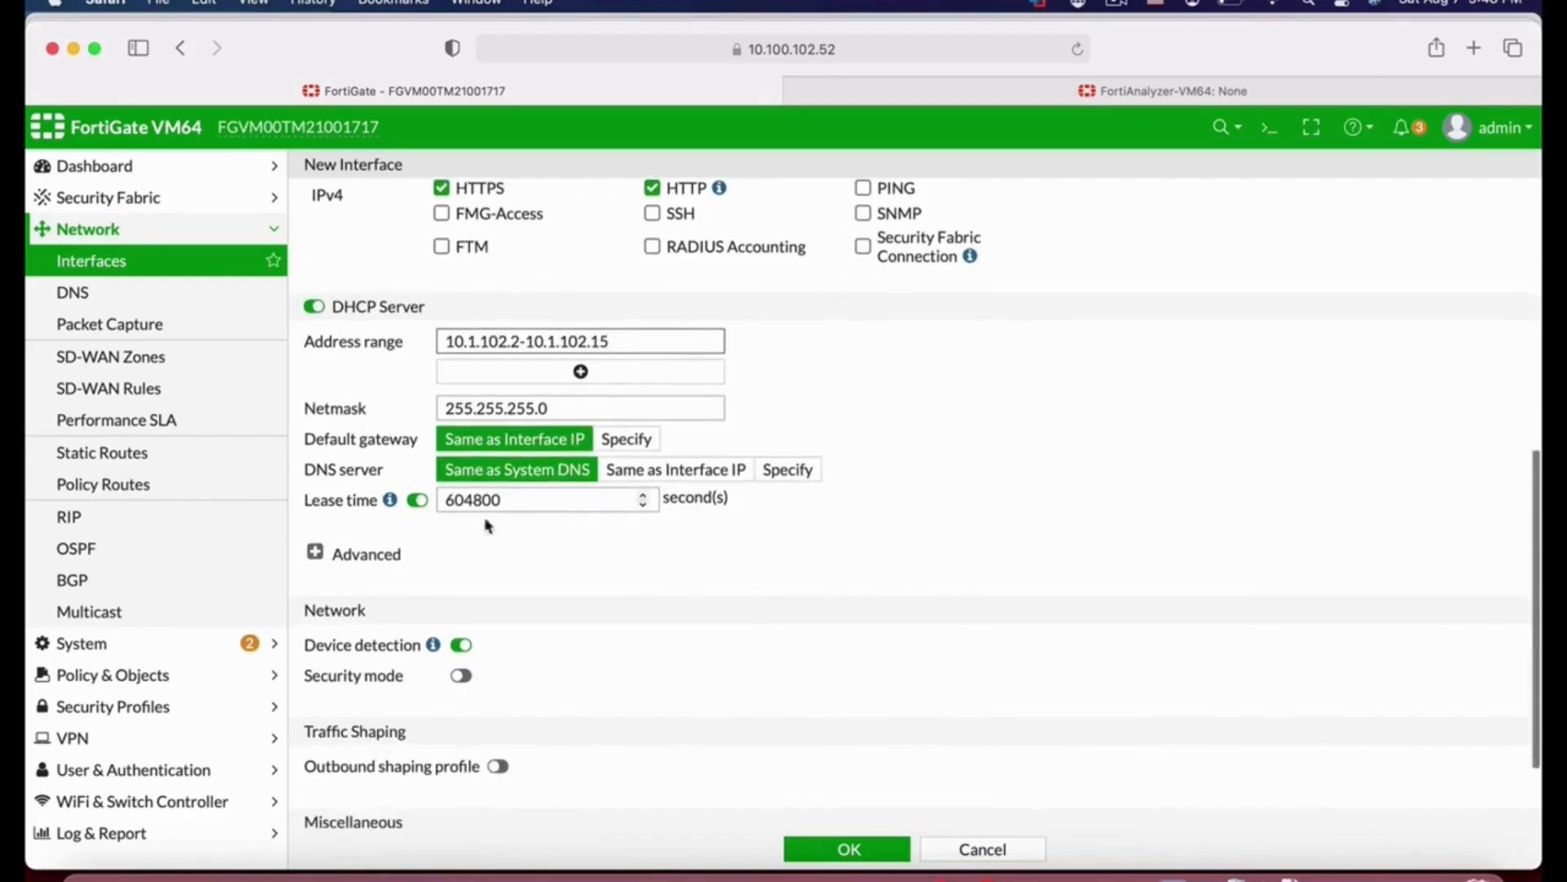
Step: Inspect the DHCP advanced options and IP address assignment rules, then save the finance_out VLAN interface
{"action": "left_click", "coordinate": [315, 553]}
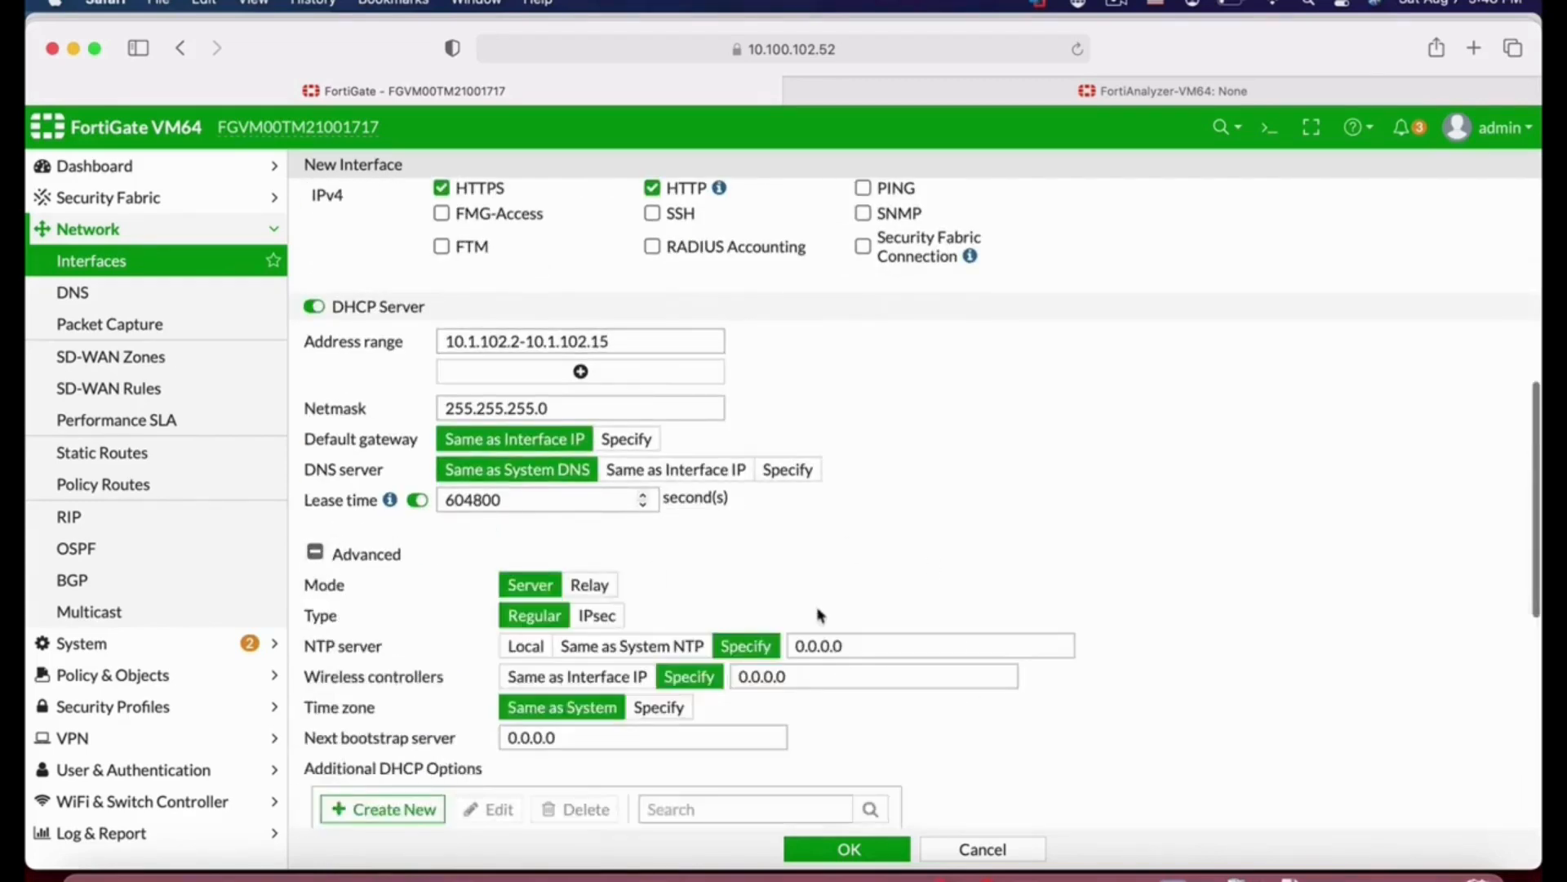
{"action": "scroll", "coordinate": [820, 614], "scroll_direction": "down", "scroll_amount": 7}
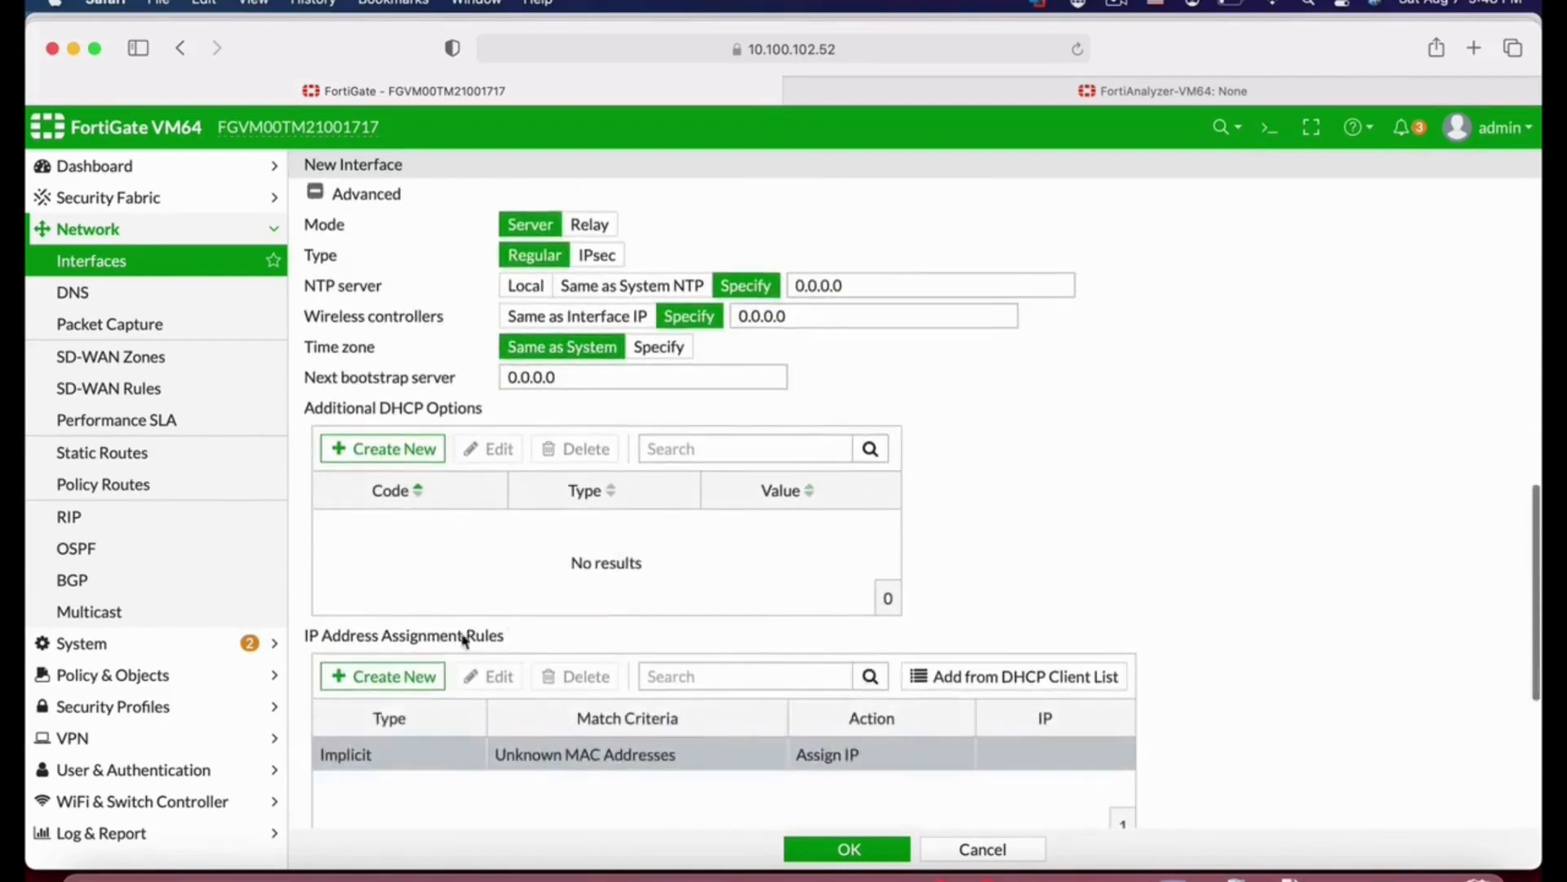
{"action": "left_click", "coordinate": [405, 675]}
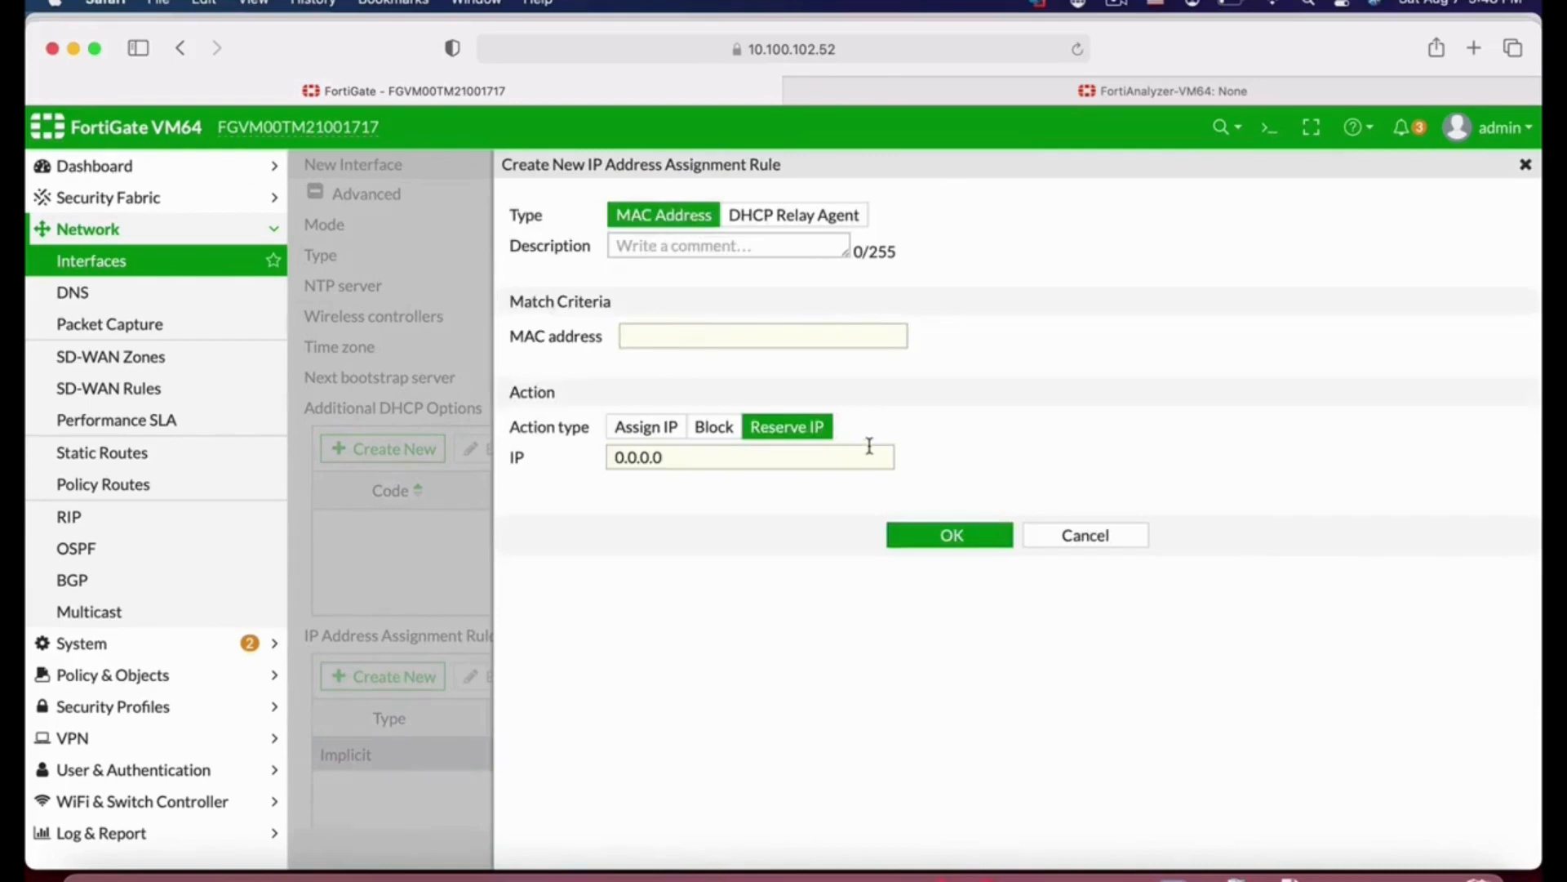
{"action": "left_click", "coordinate": [1094, 536]}
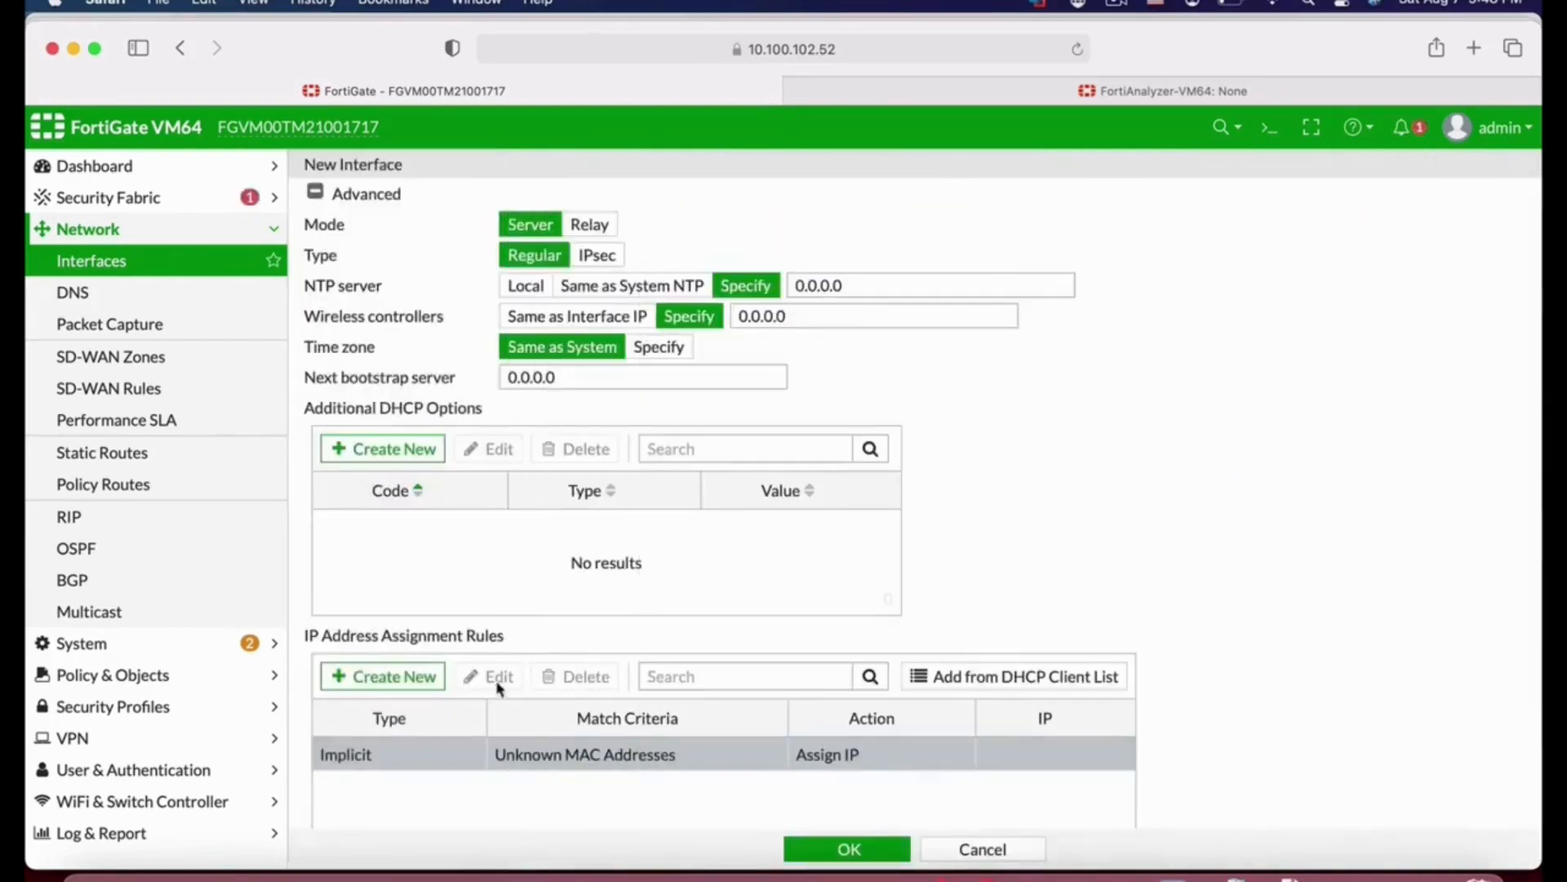
{"action": "scroll", "coordinate": [721, 686], "scroll_direction": "down", "scroll_amount": 3}
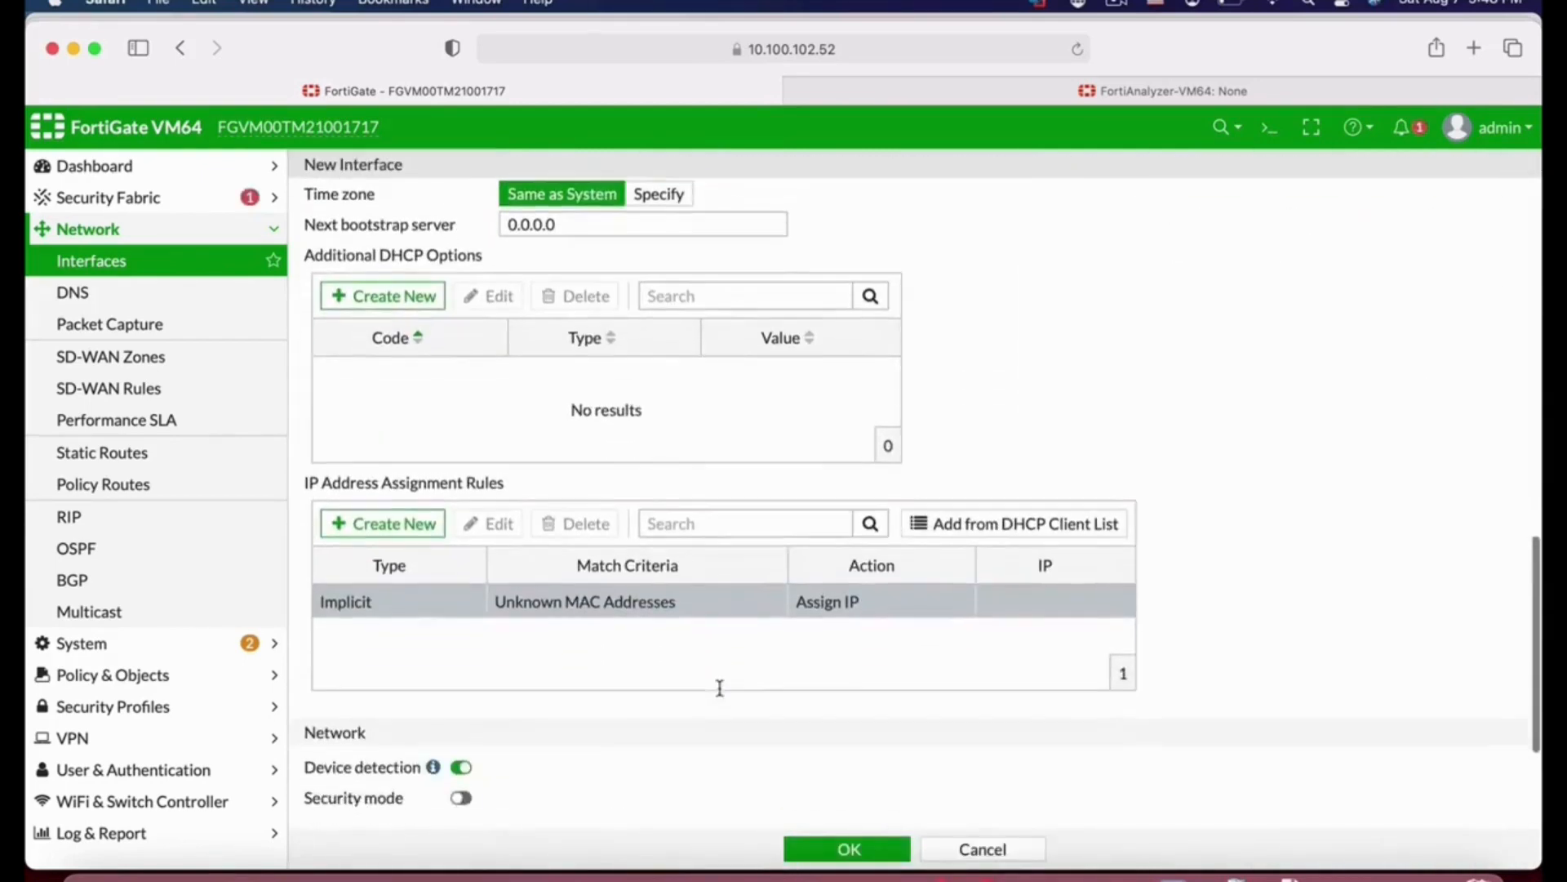
{"action": "right_click", "coordinate": [655, 611]}
{"action": "mouse_move", "coordinate": [716, 684]}
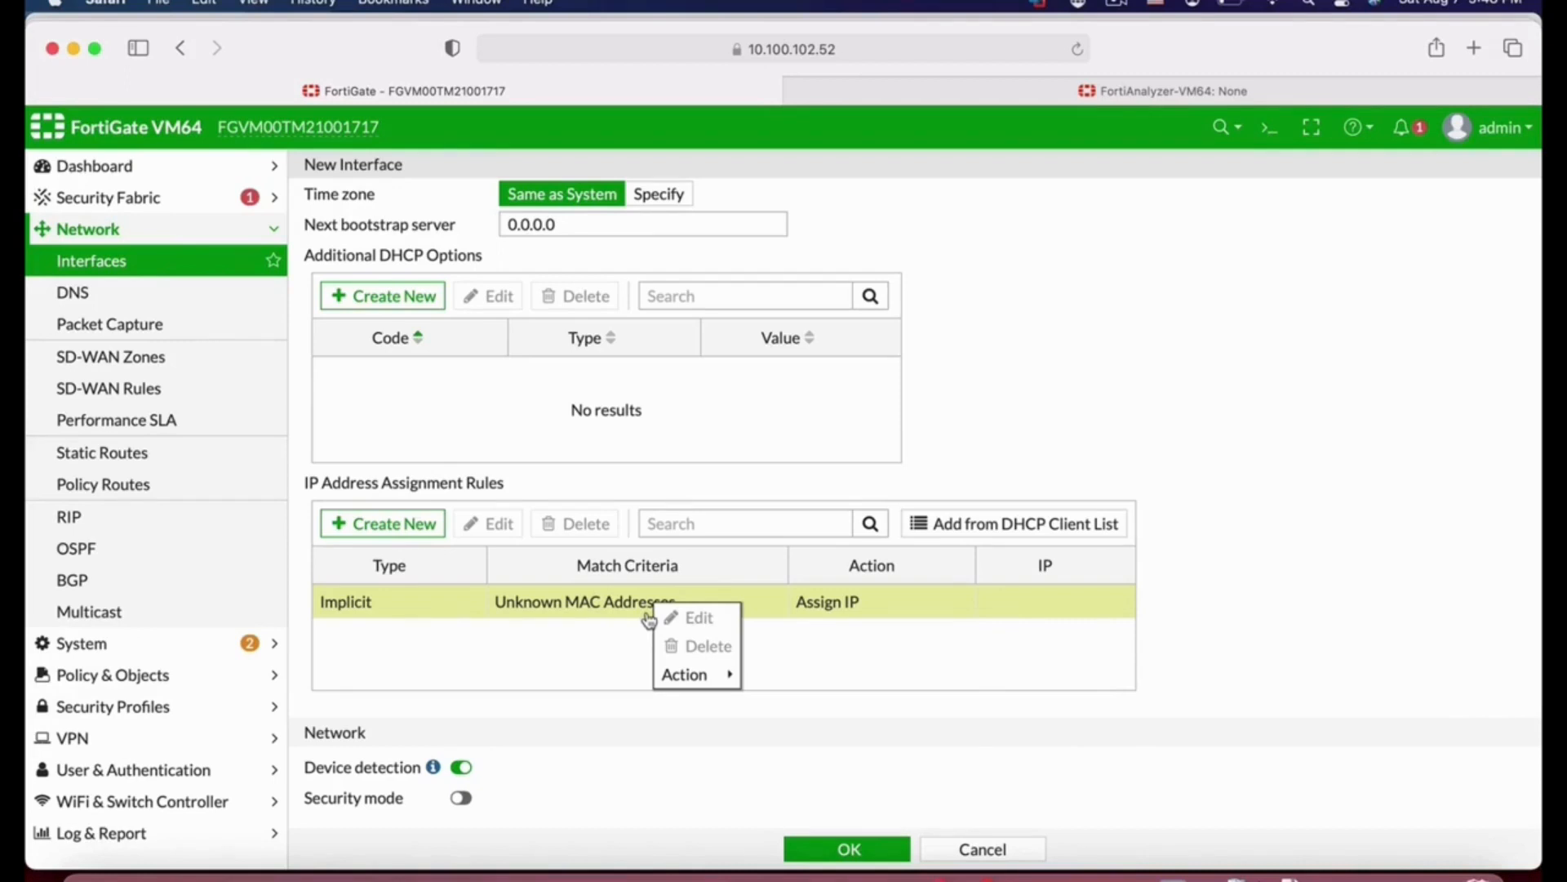
{"action": "left_click", "coordinate": [994, 775]}
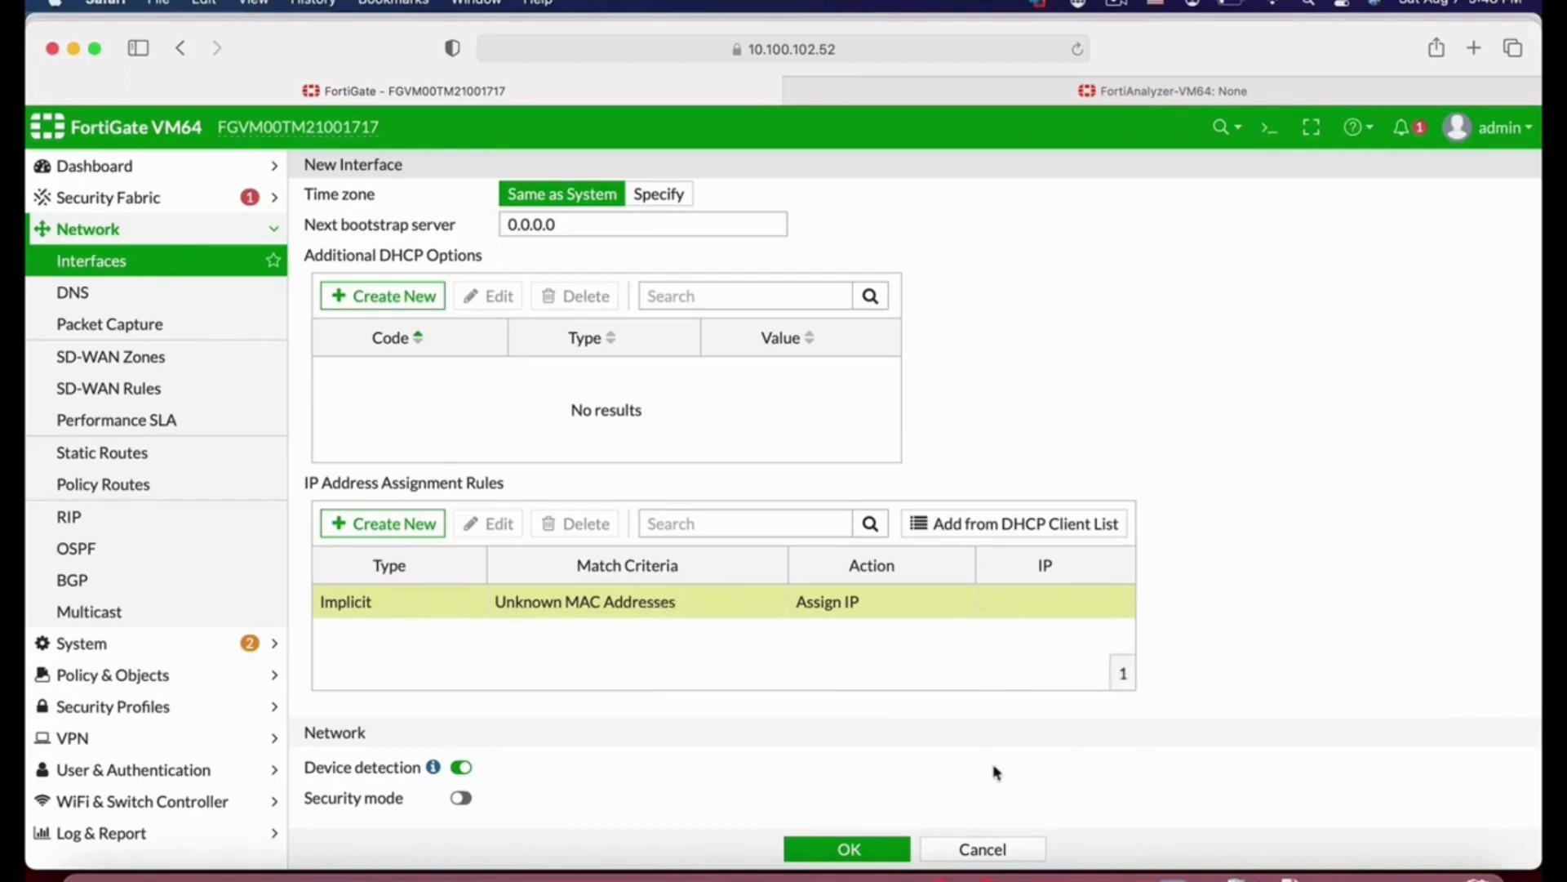
{"action": "scroll", "coordinate": [846, 792], "scroll_direction": "down", "scroll_amount": 5}
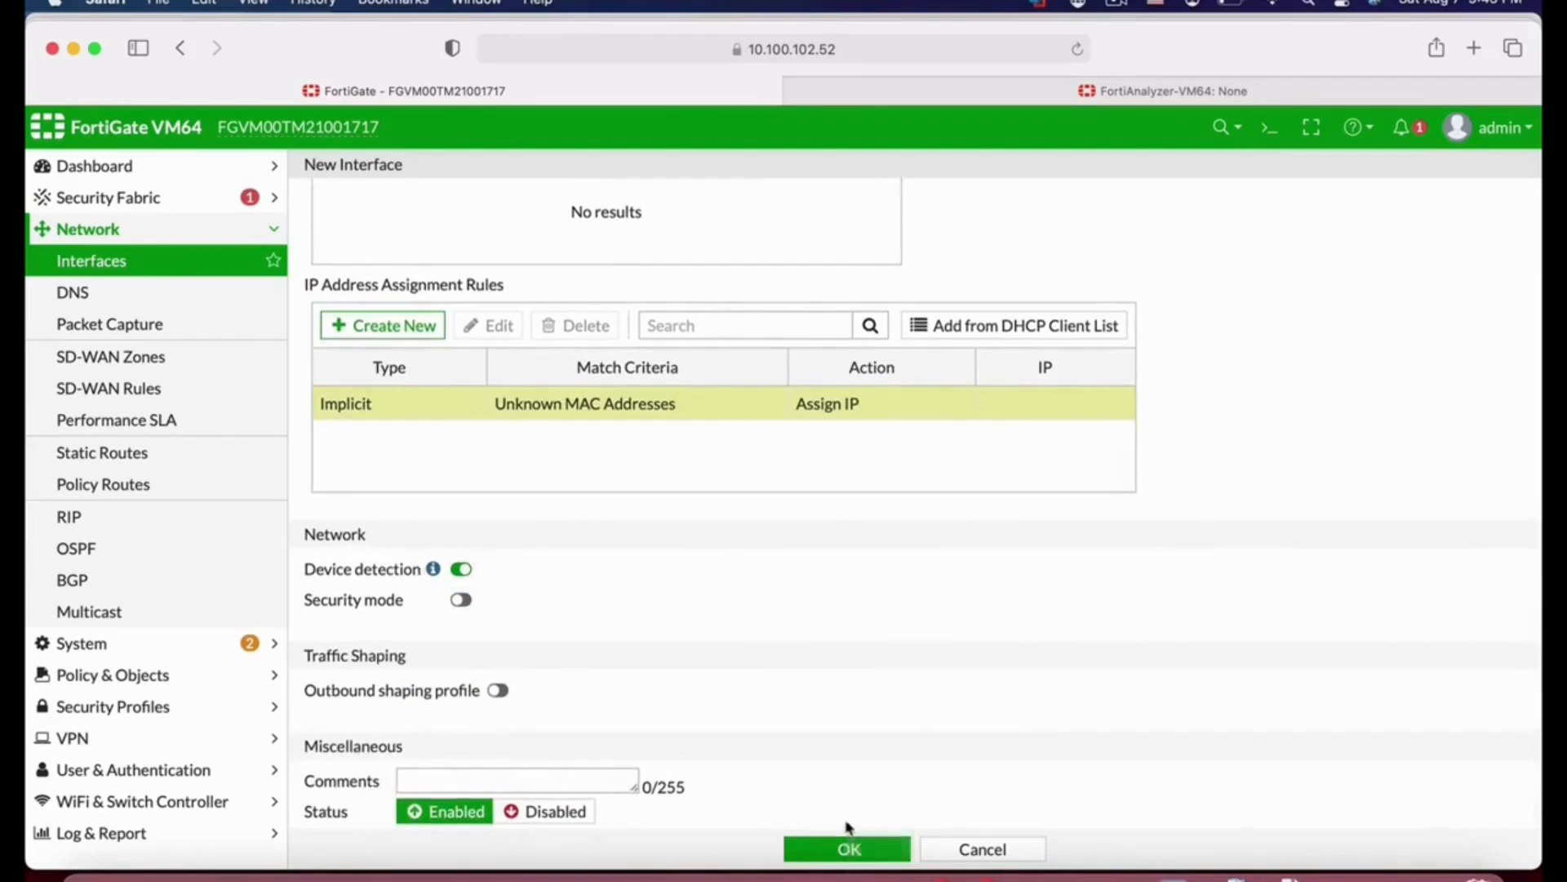
{"action": "left_click", "coordinate": [847, 849]}
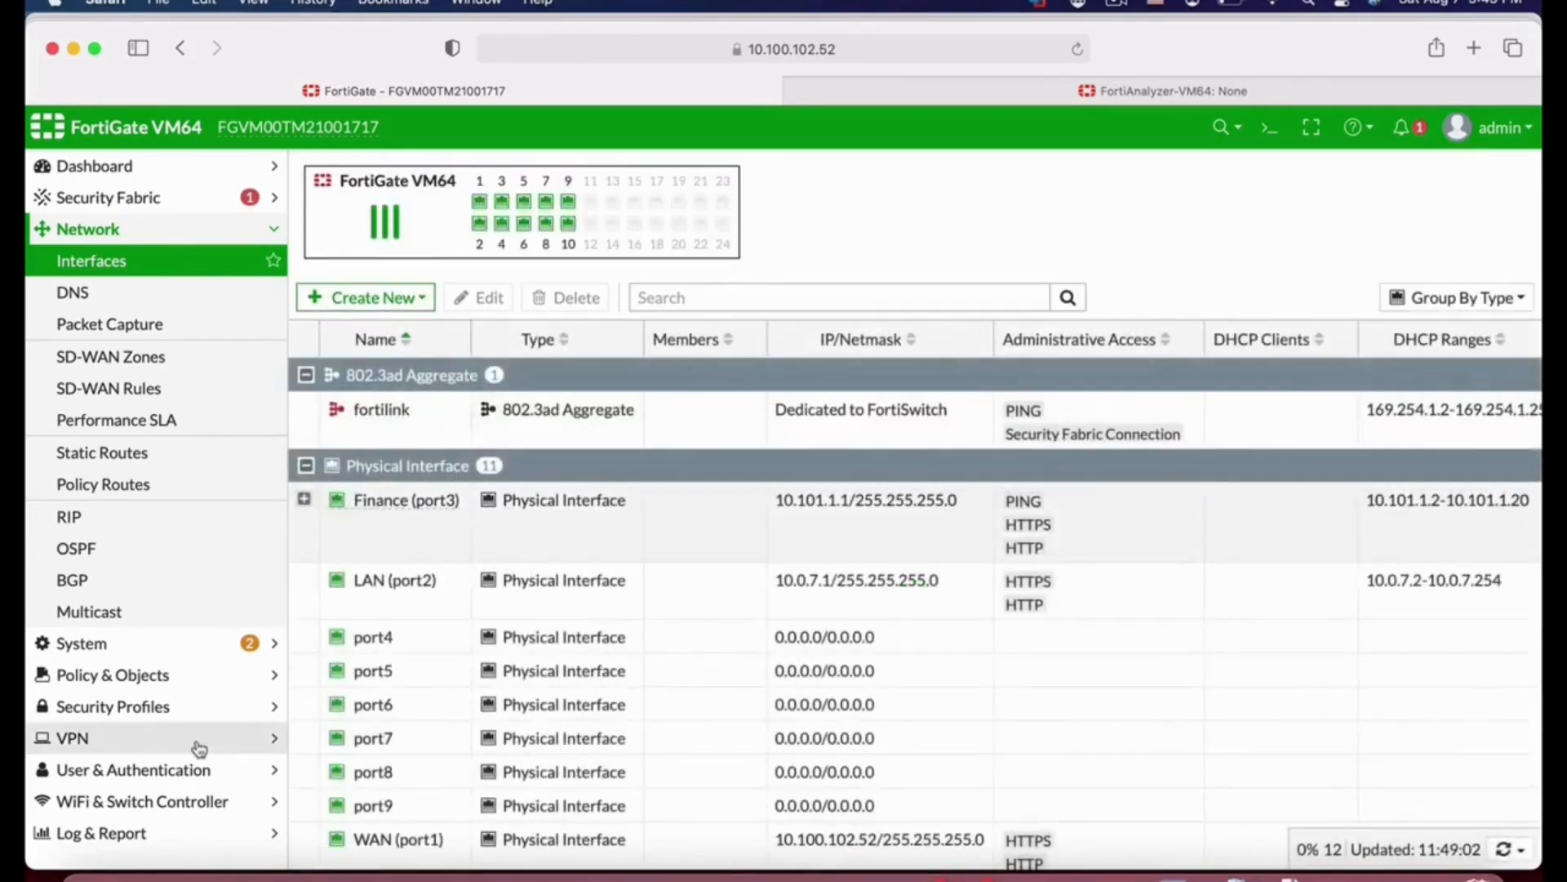
Step: Start a new Firewall user group named finance
{"action": "left_click", "coordinate": [174, 776]}
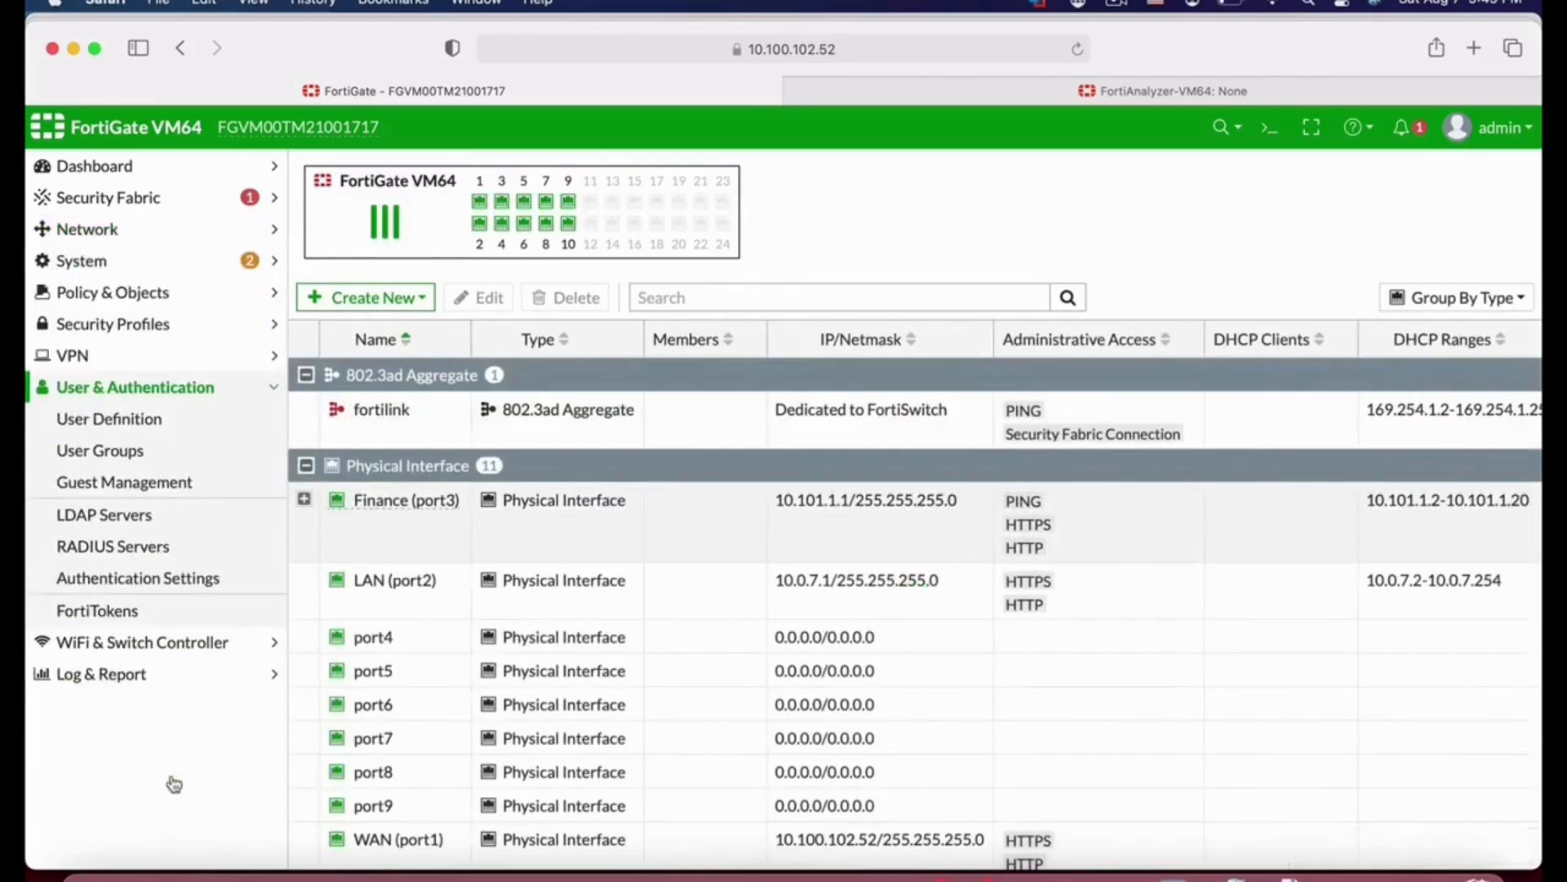
{"action": "left_click", "coordinate": [115, 450]}
{"action": "left_click", "coordinate": [375, 170]}
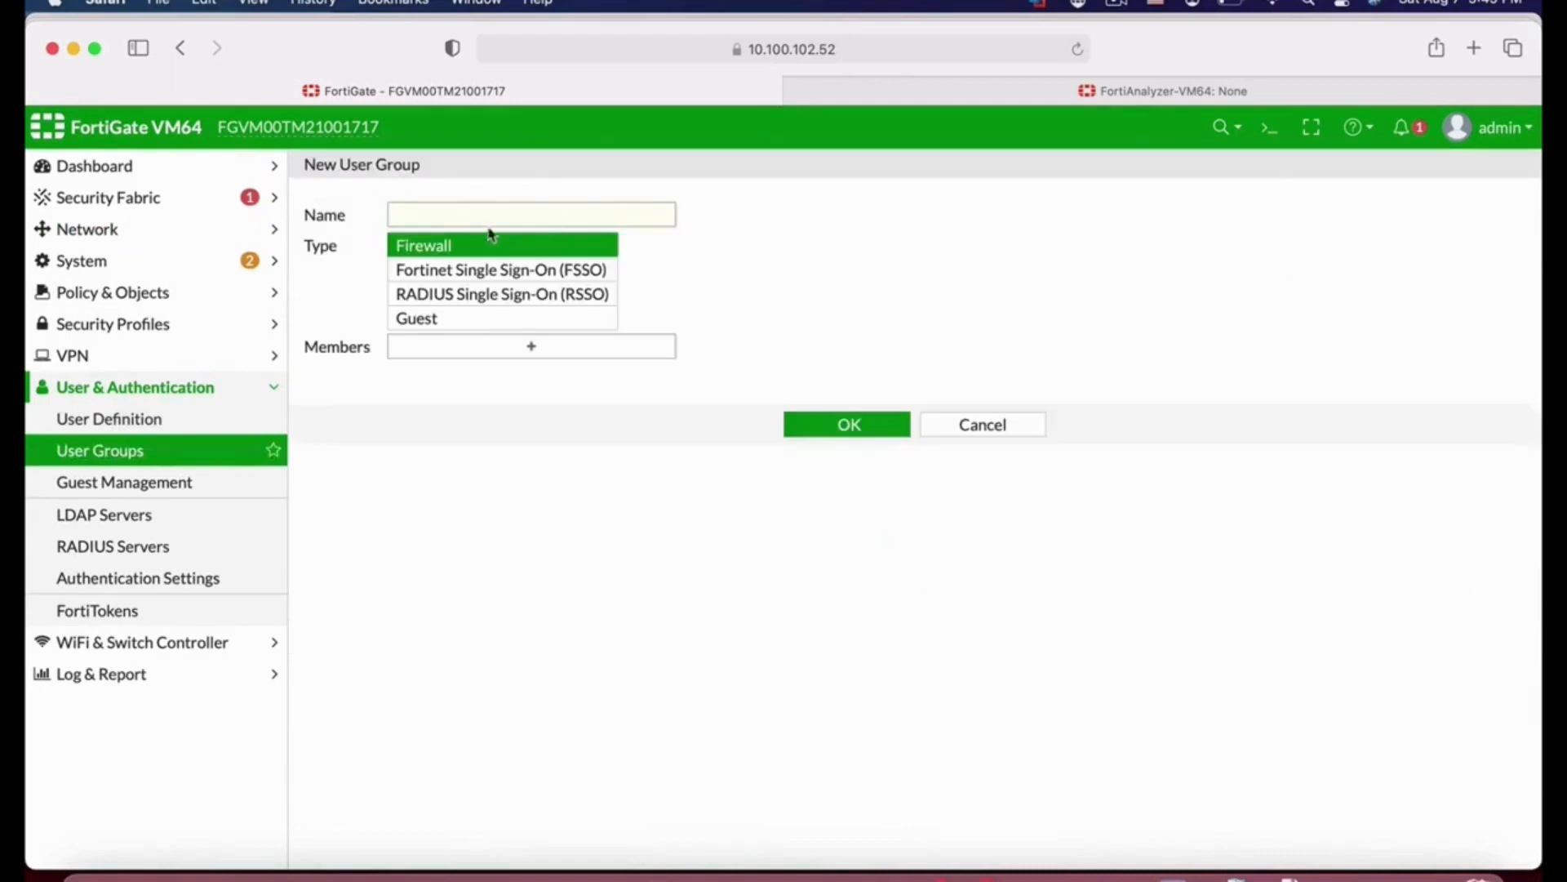
{"action": "left_click", "coordinate": [472, 215]}
{"action": "type", "text": "fina"}
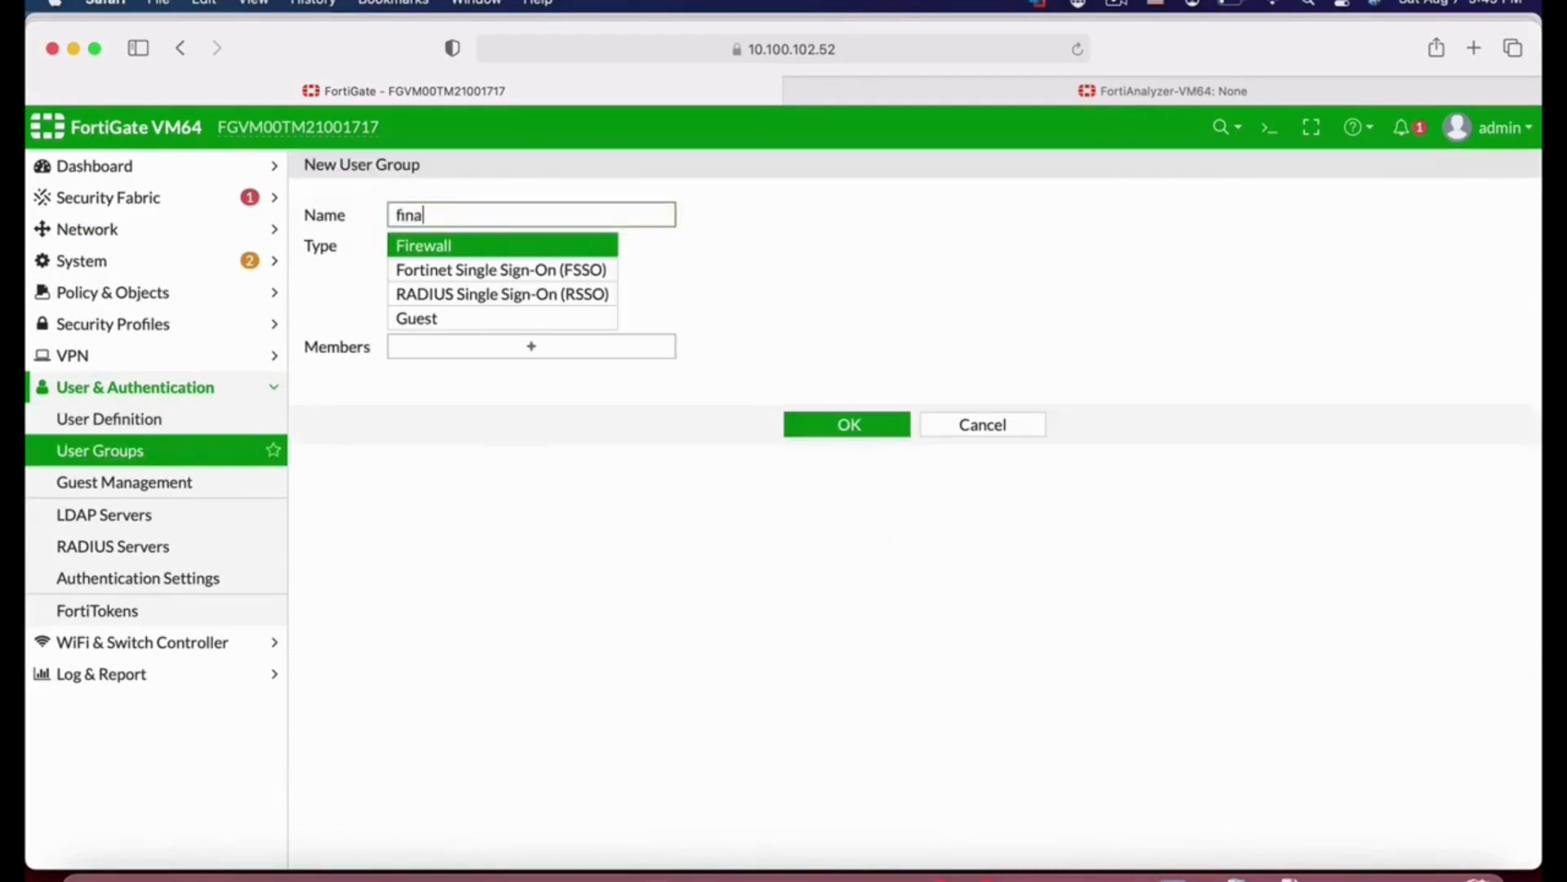
{"action": "type", "text": "nce"}
{"action": "left_click", "coordinate": [516, 347]}
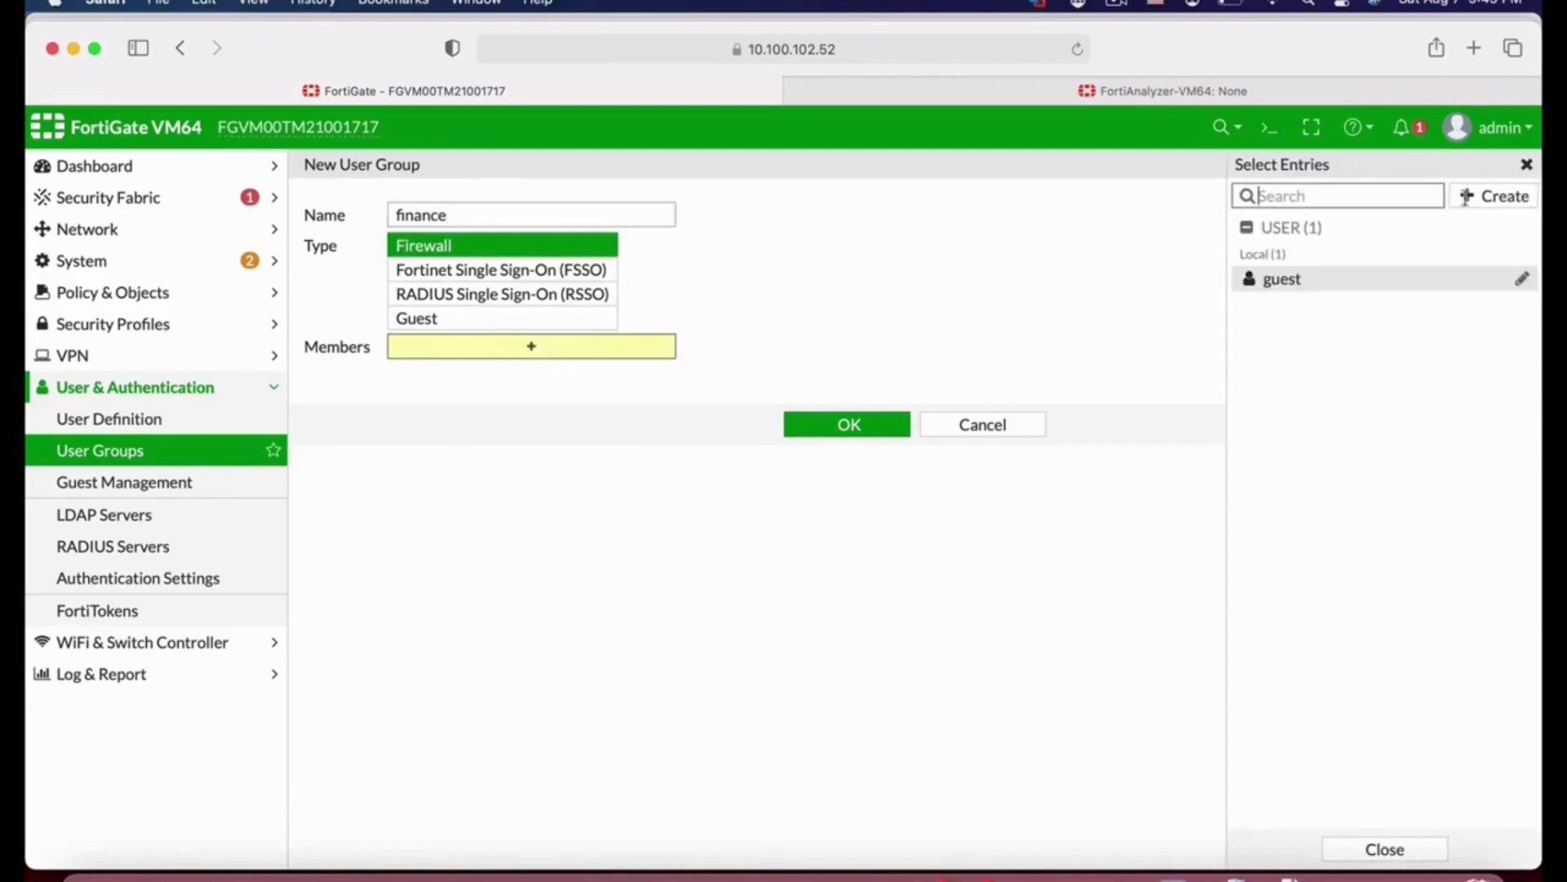
Step: Create a new local user from the group's member selector, entering the user's username and password
{"action": "left_click", "coordinate": [1515, 204]}
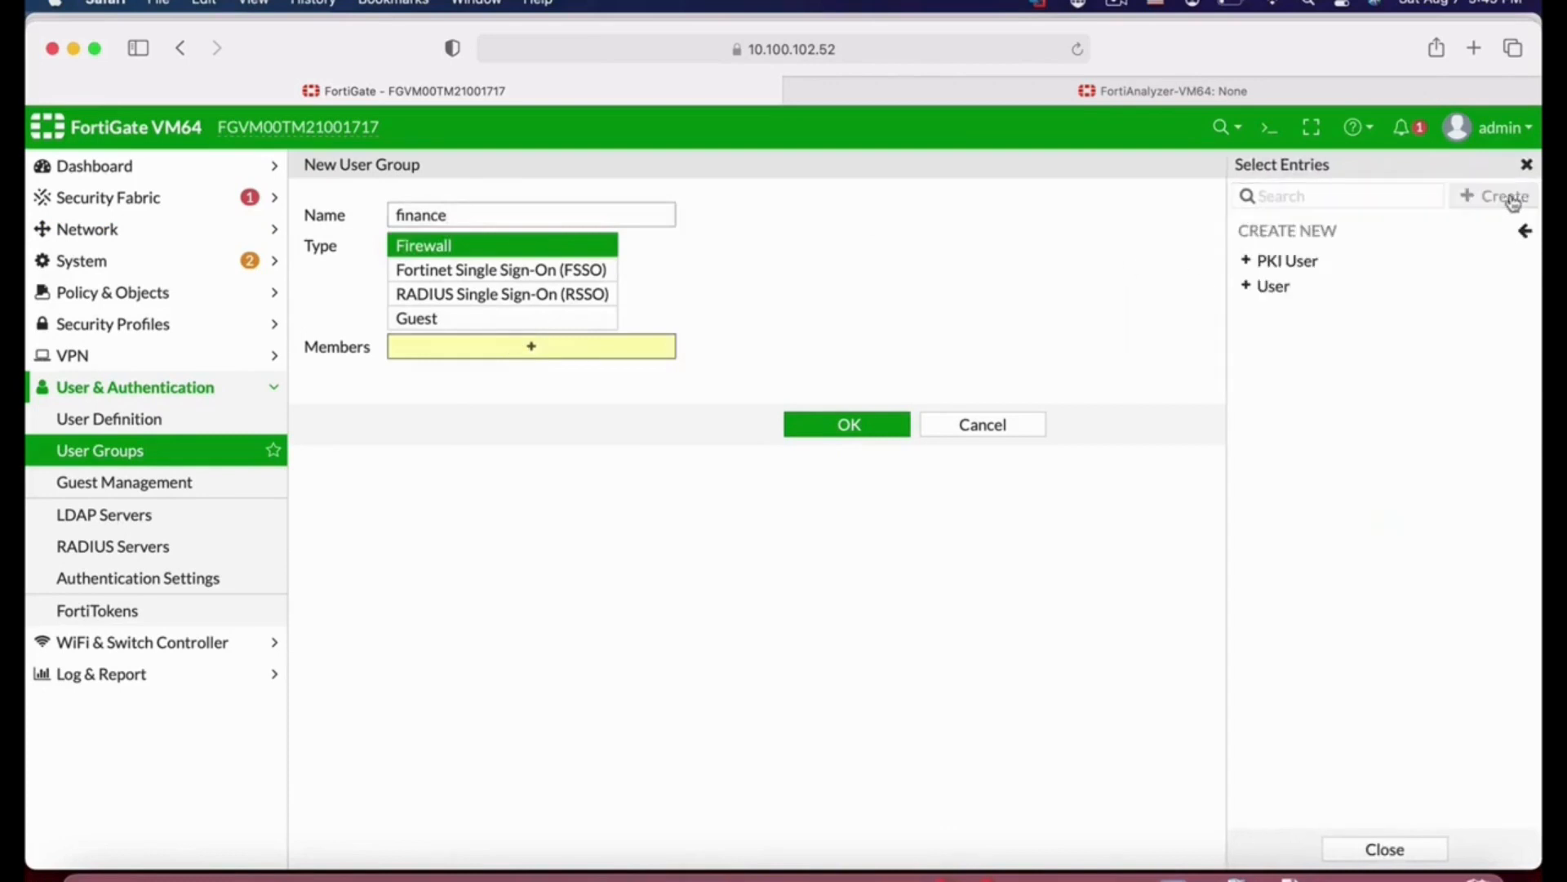
{"action": "left_click", "coordinate": [1288, 287]}
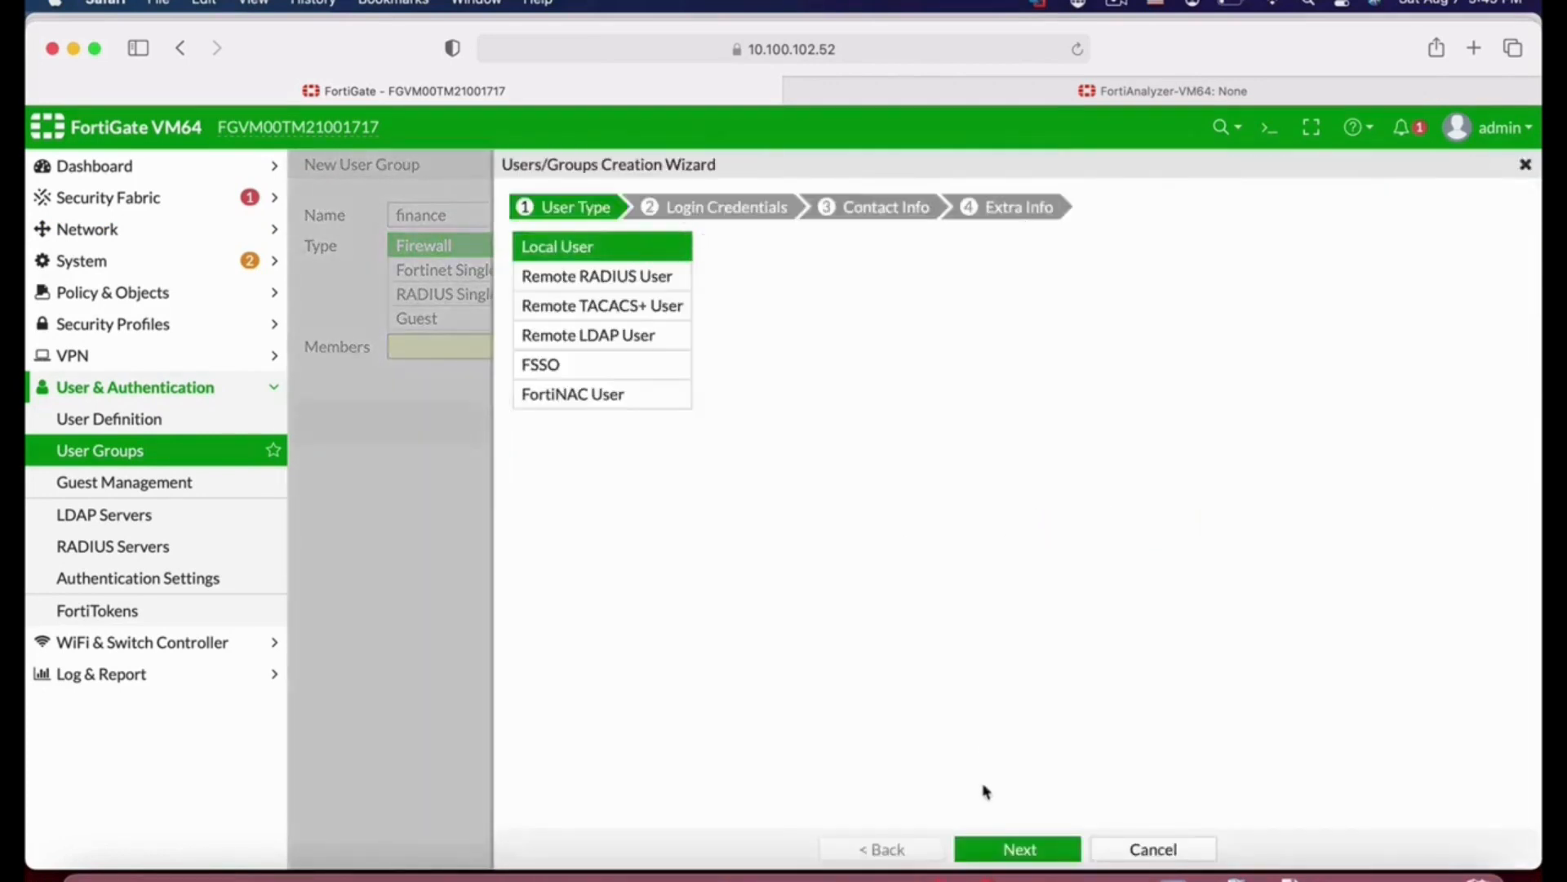
{"action": "left_click", "coordinate": [1021, 851]}
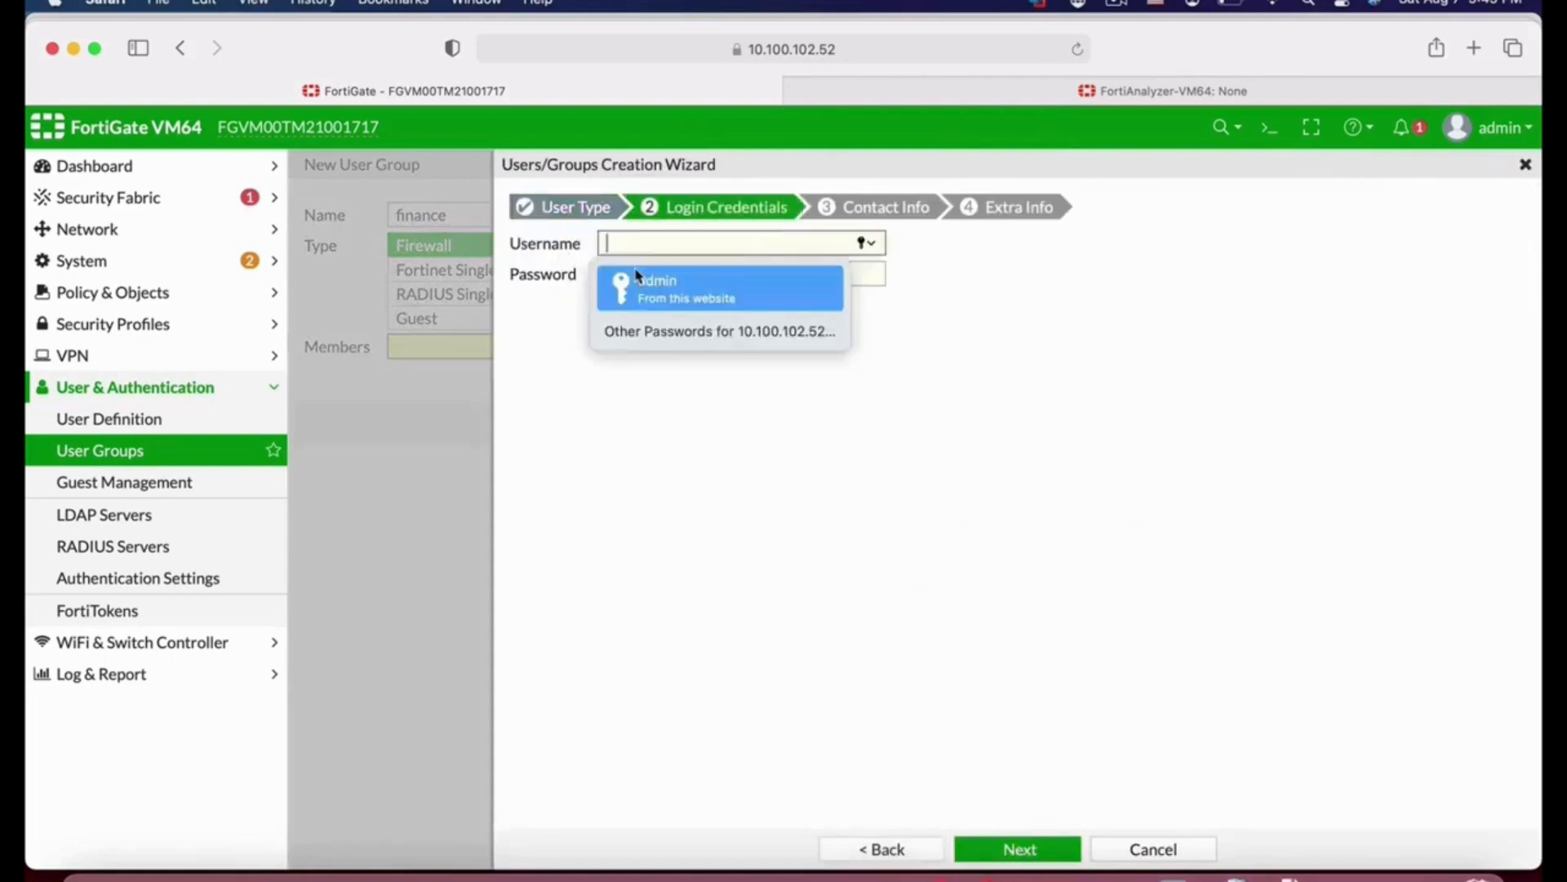
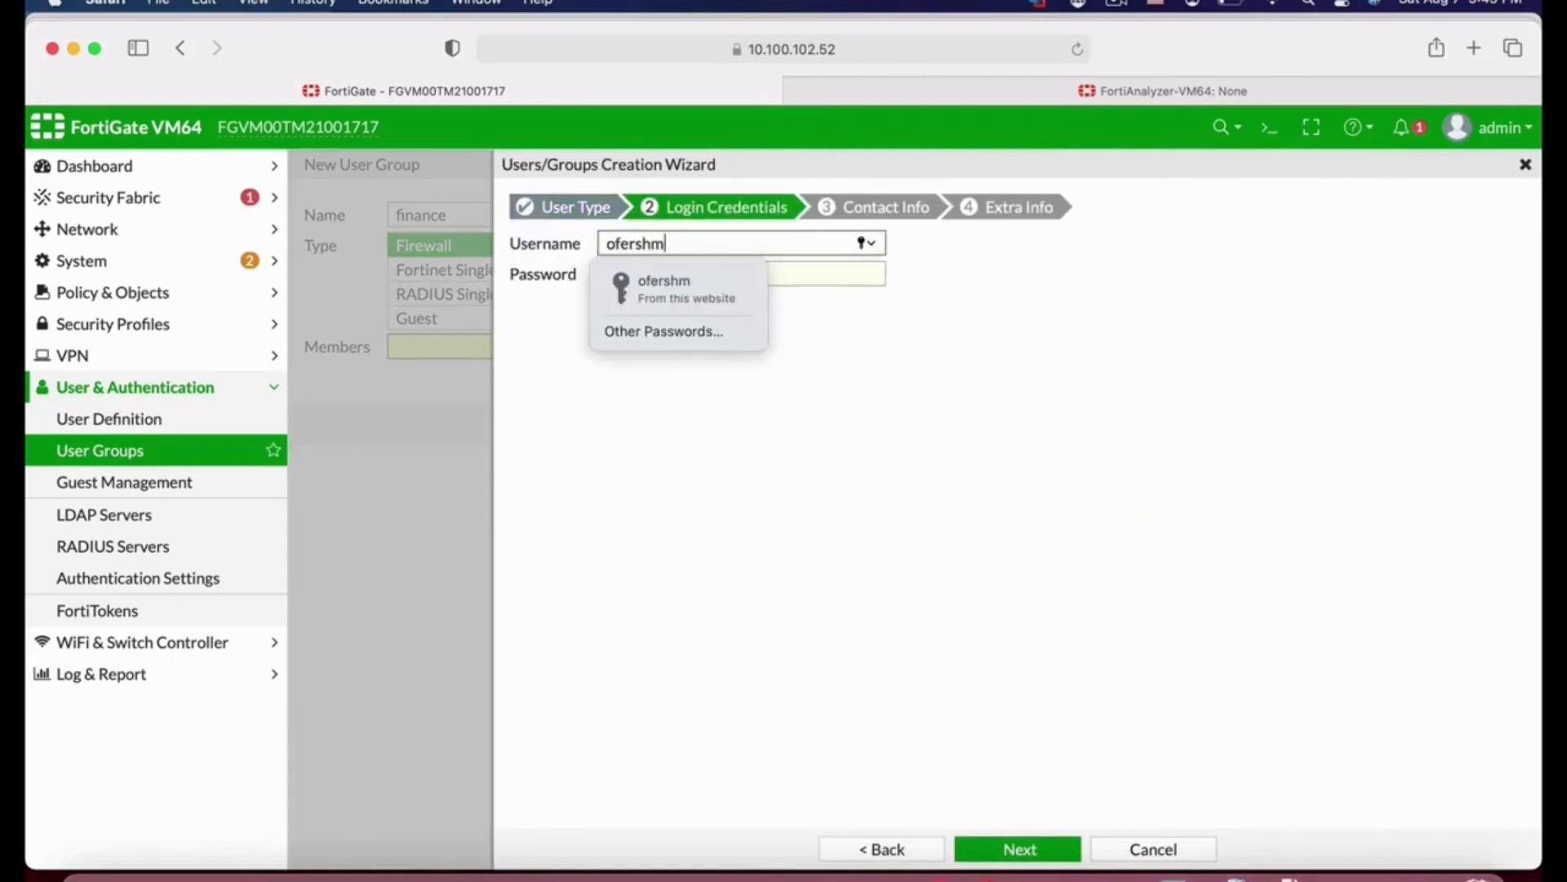
{"action": "left_click", "coordinate": [823, 272]}
{"action": "type", "text": "•"}
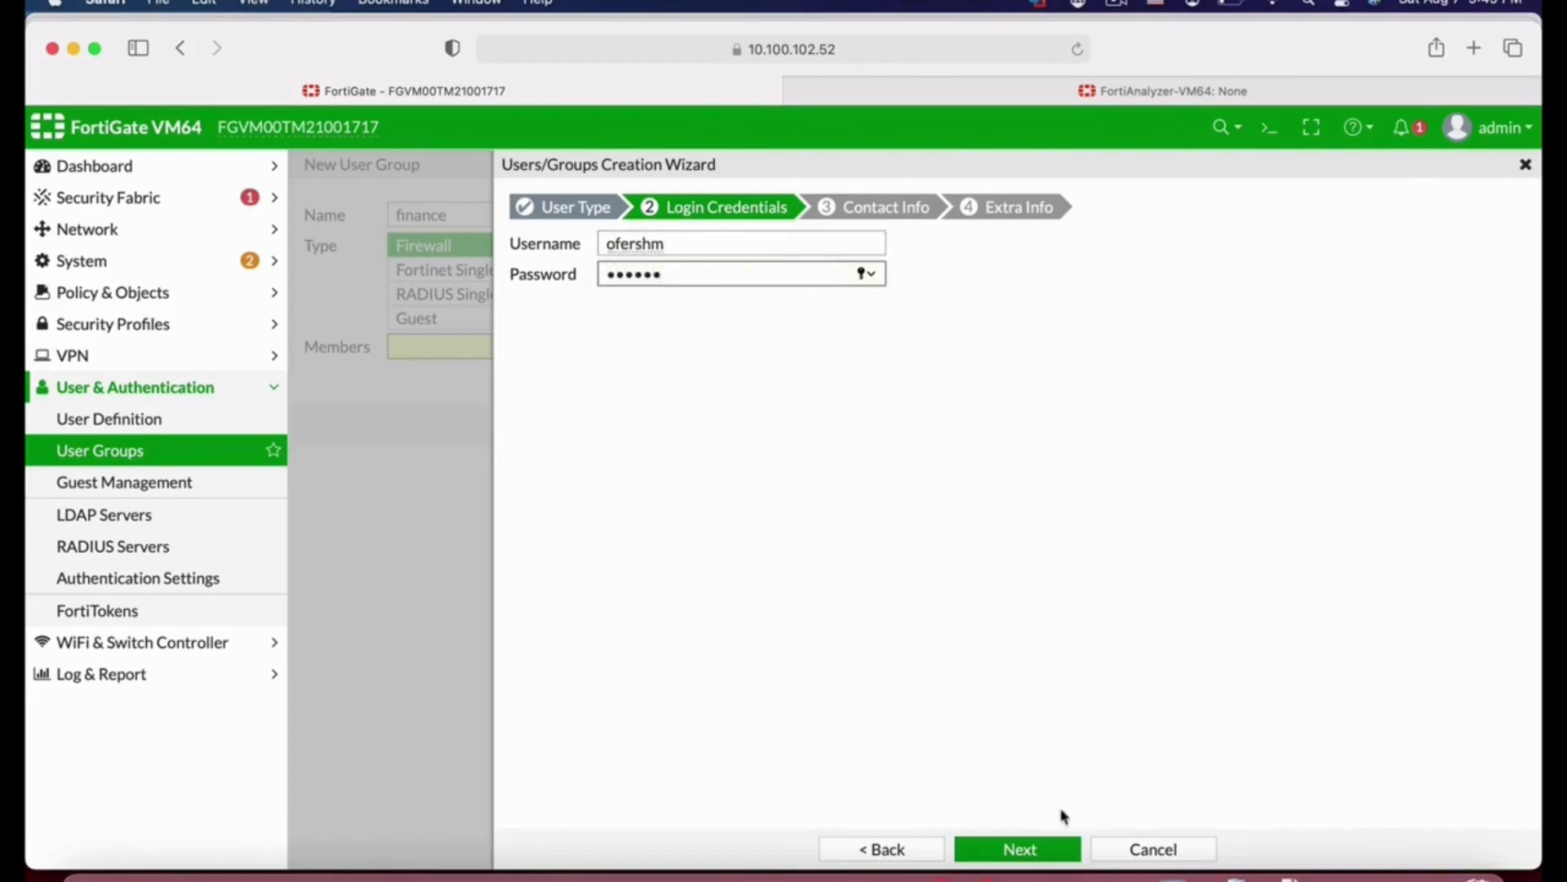
{"action": "left_click", "coordinate": [1024, 849]}
{"action": "left_click", "coordinate": [1030, 853]}
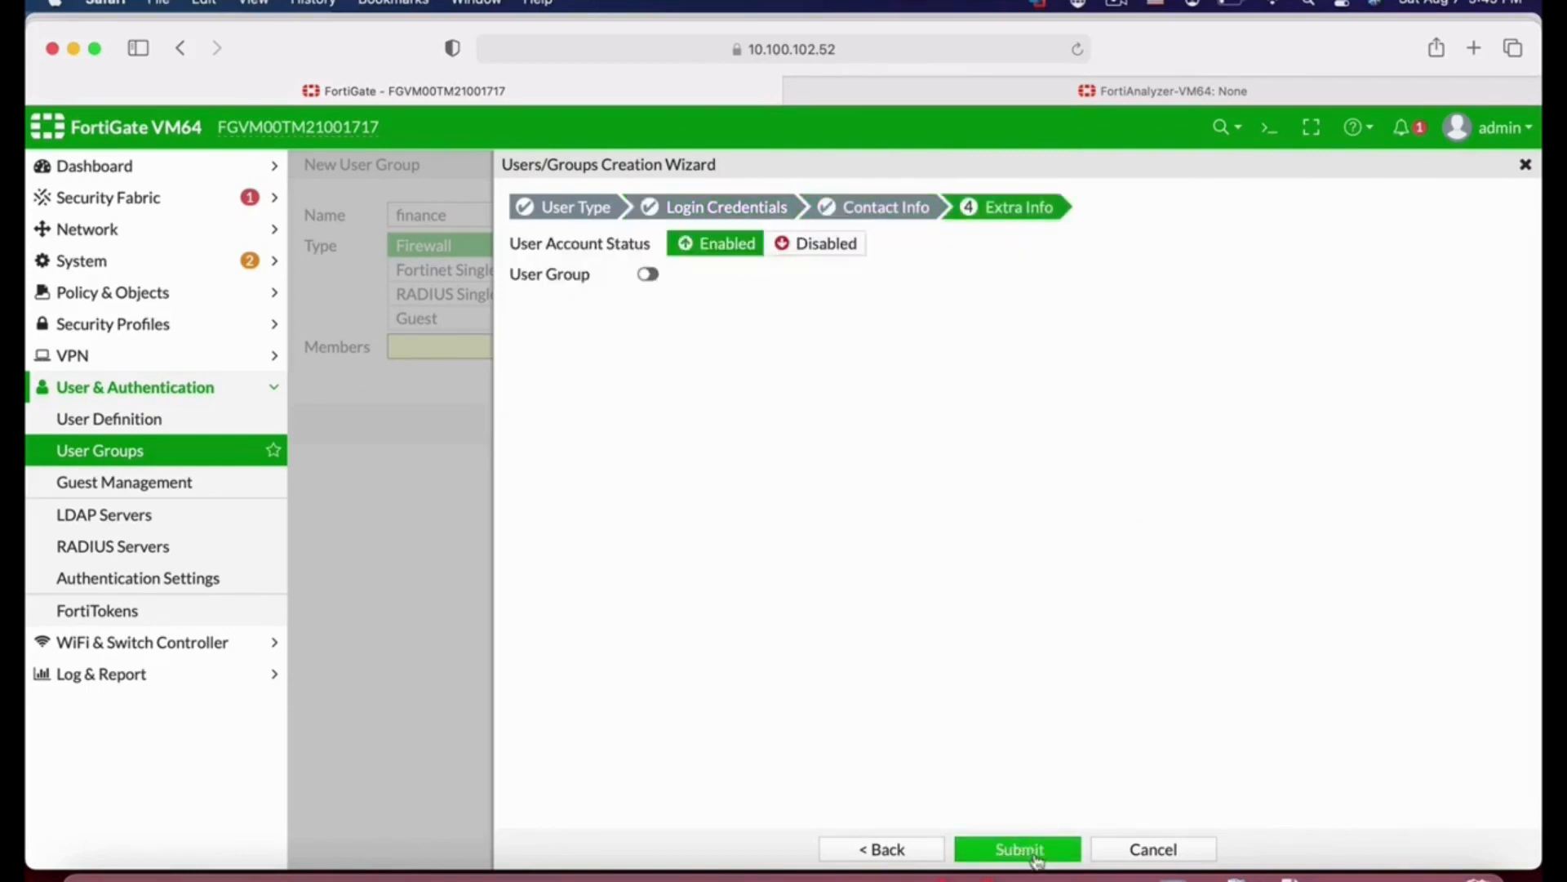
{"action": "left_click", "coordinate": [1035, 851]}
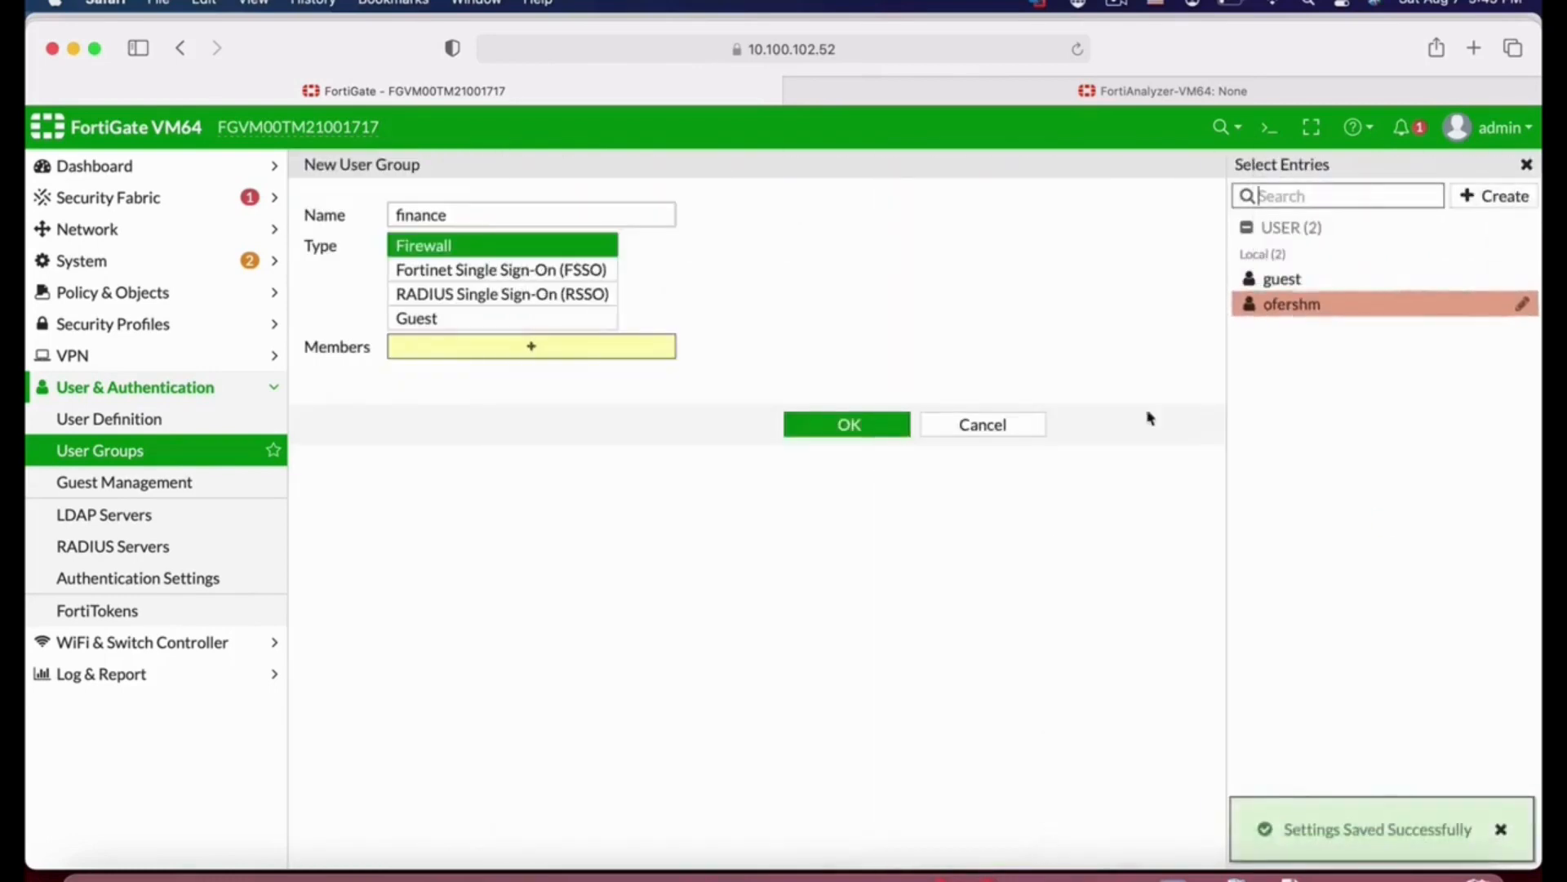
Step: Add the new local user as a member and save the finance group
{"action": "left_click", "coordinate": [1286, 305]}
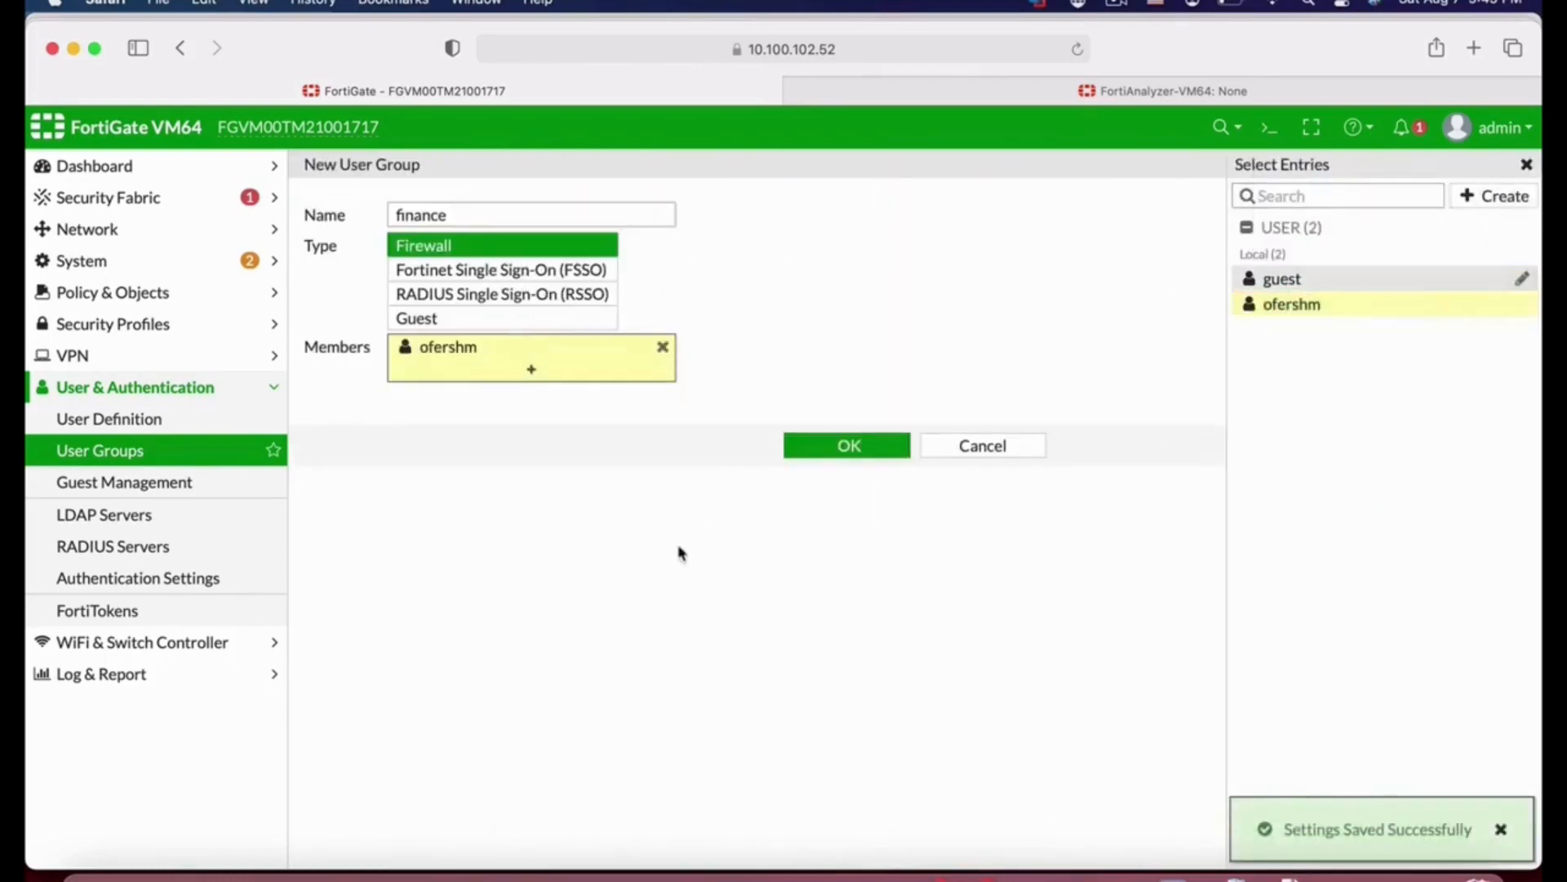
{"action": "left_click", "coordinate": [850, 445]}
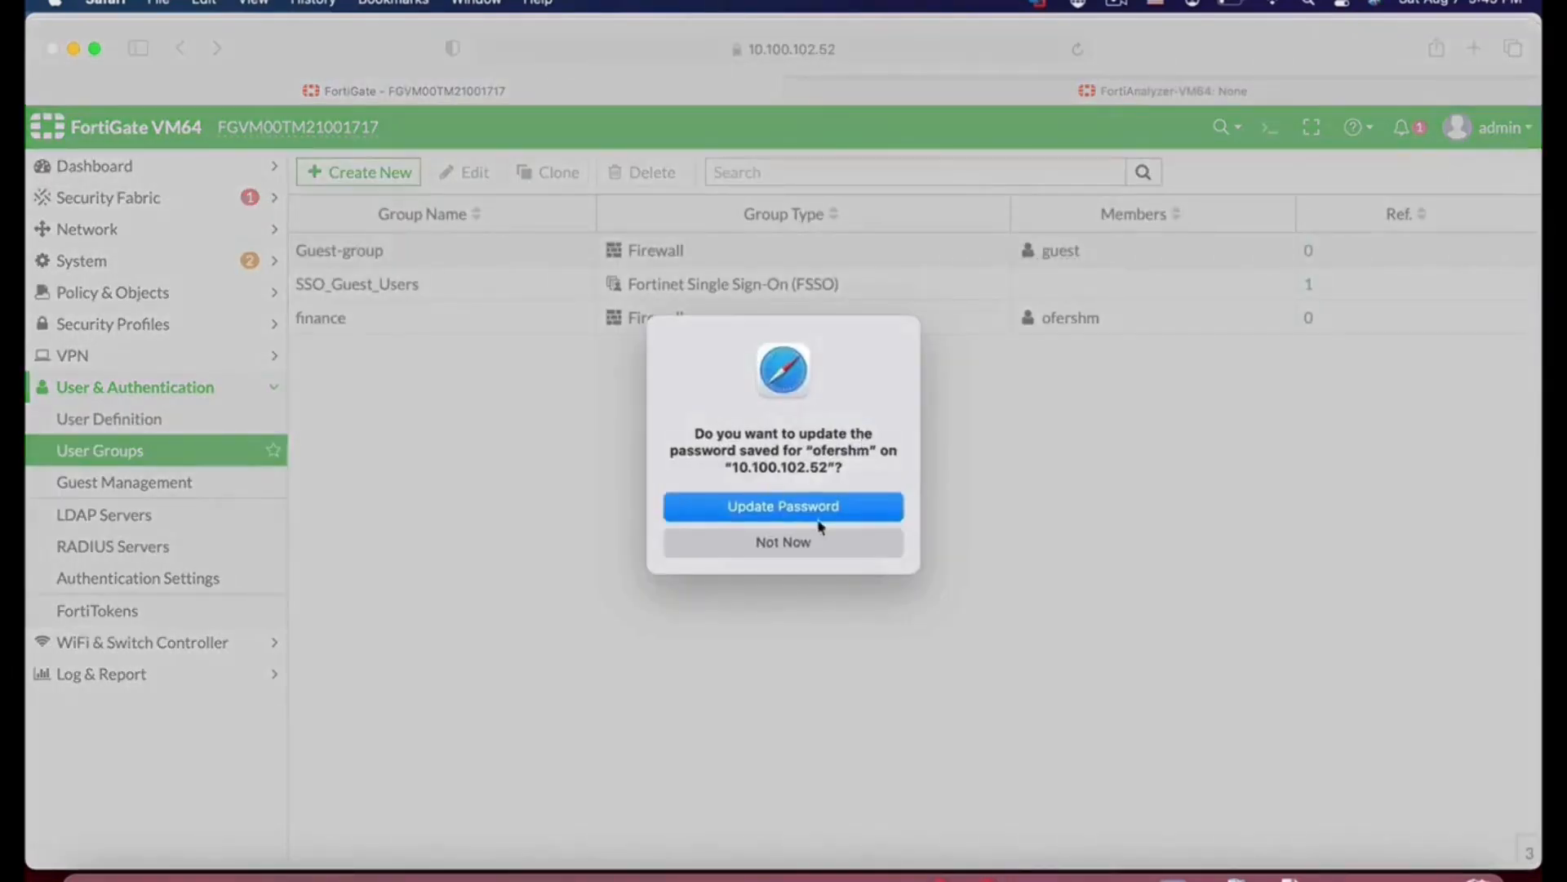
Step: Enable Captive Portal security mode on the Finance (port3) interface, restricting user access to the finance group, and save
{"action": "left_click", "coordinate": [805, 543]}
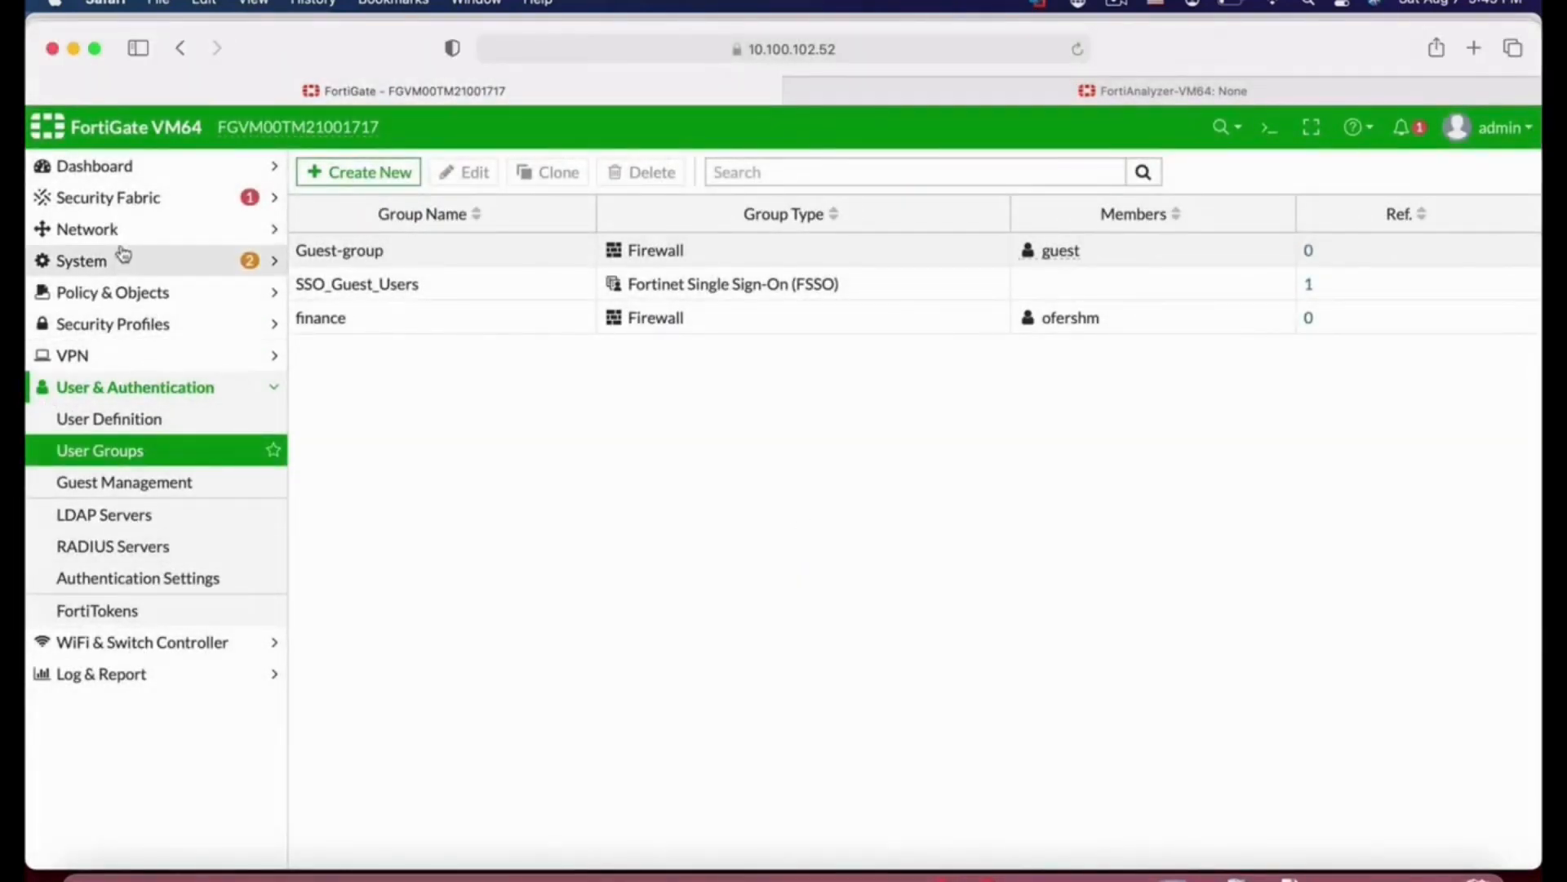
{"action": "left_click", "coordinate": [104, 229]}
{"action": "left_click", "coordinate": [108, 262]}
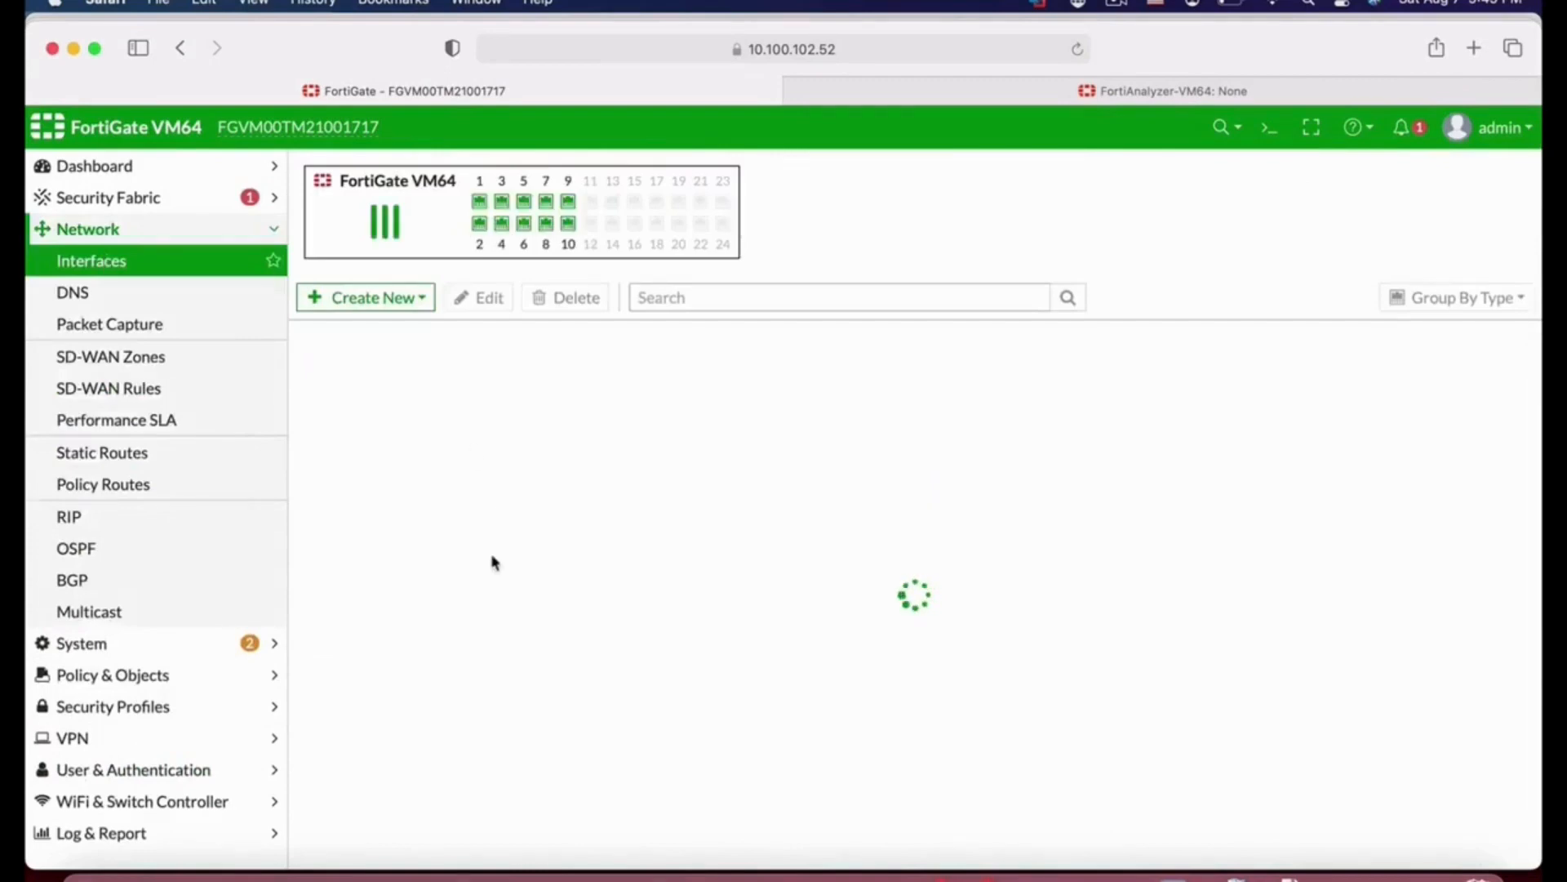
{"action": "left_click", "coordinate": [441, 532]}
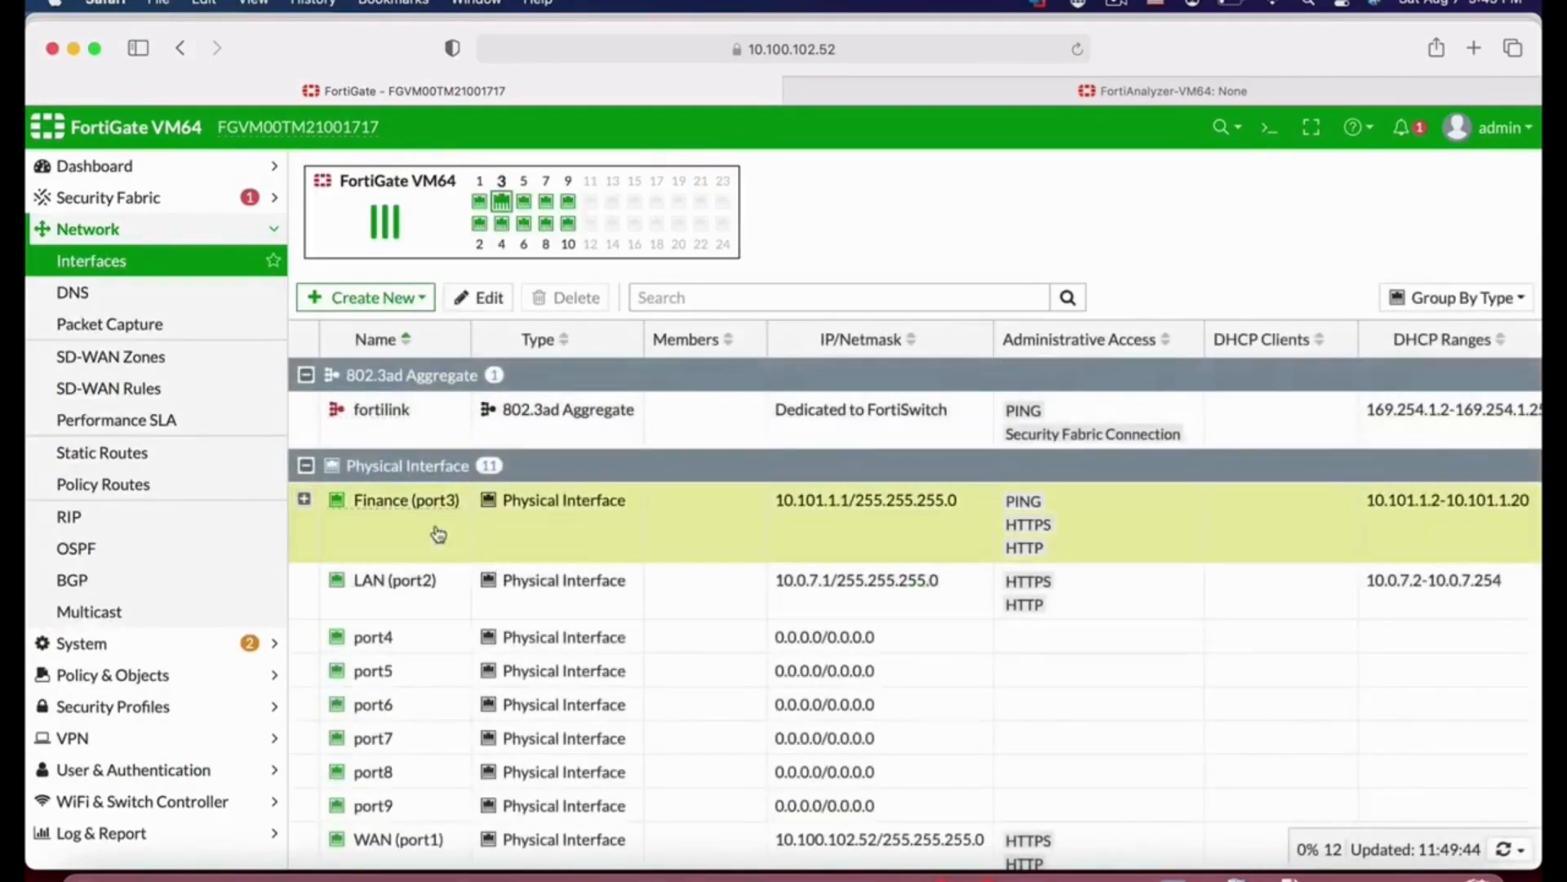
{"action": "left_click", "coordinate": [490, 298]}
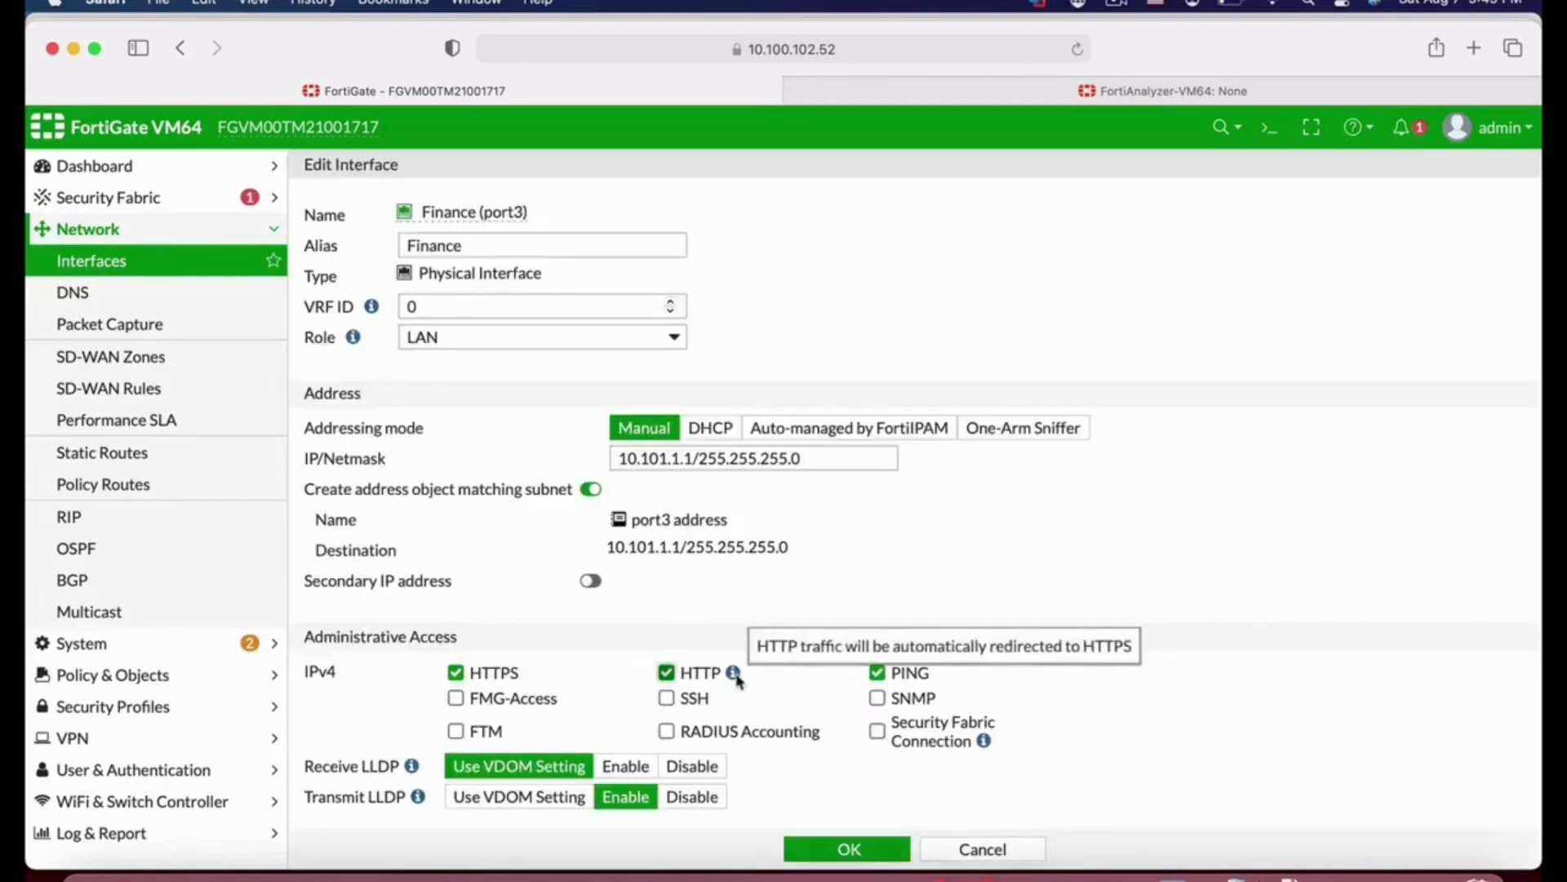
{"action": "scroll", "coordinate": [735, 683], "scroll_direction": "down", "scroll_amount": 7}
{"action": "scroll", "coordinate": [739, 682], "scroll_direction": "down", "scroll_amount": 2}
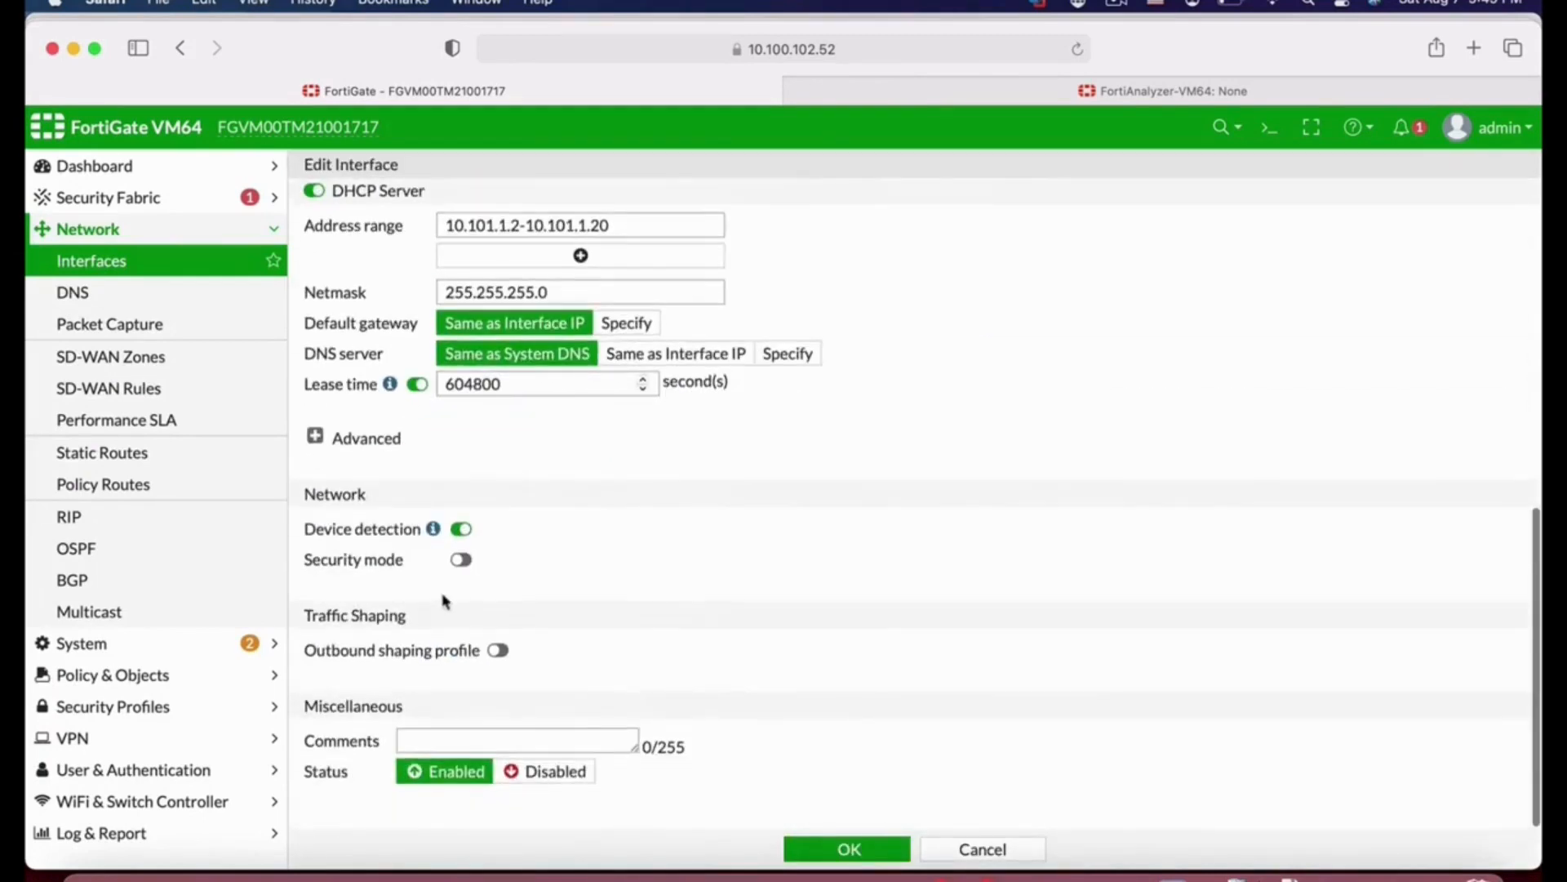
{"action": "left_click", "coordinate": [472, 569]}
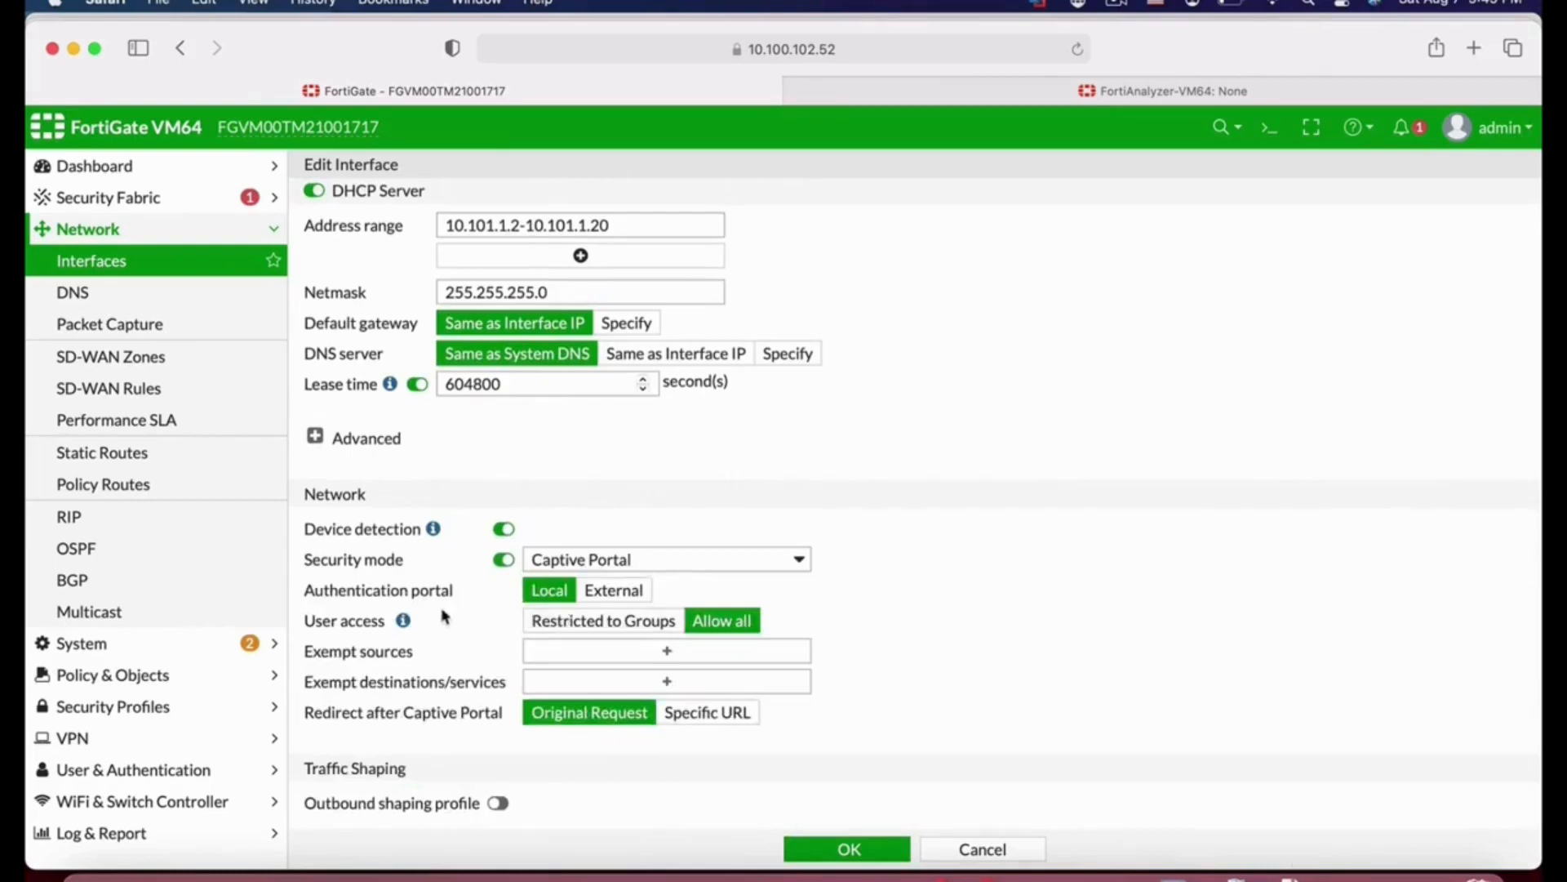
{"action": "left_click", "coordinate": [643, 622]}
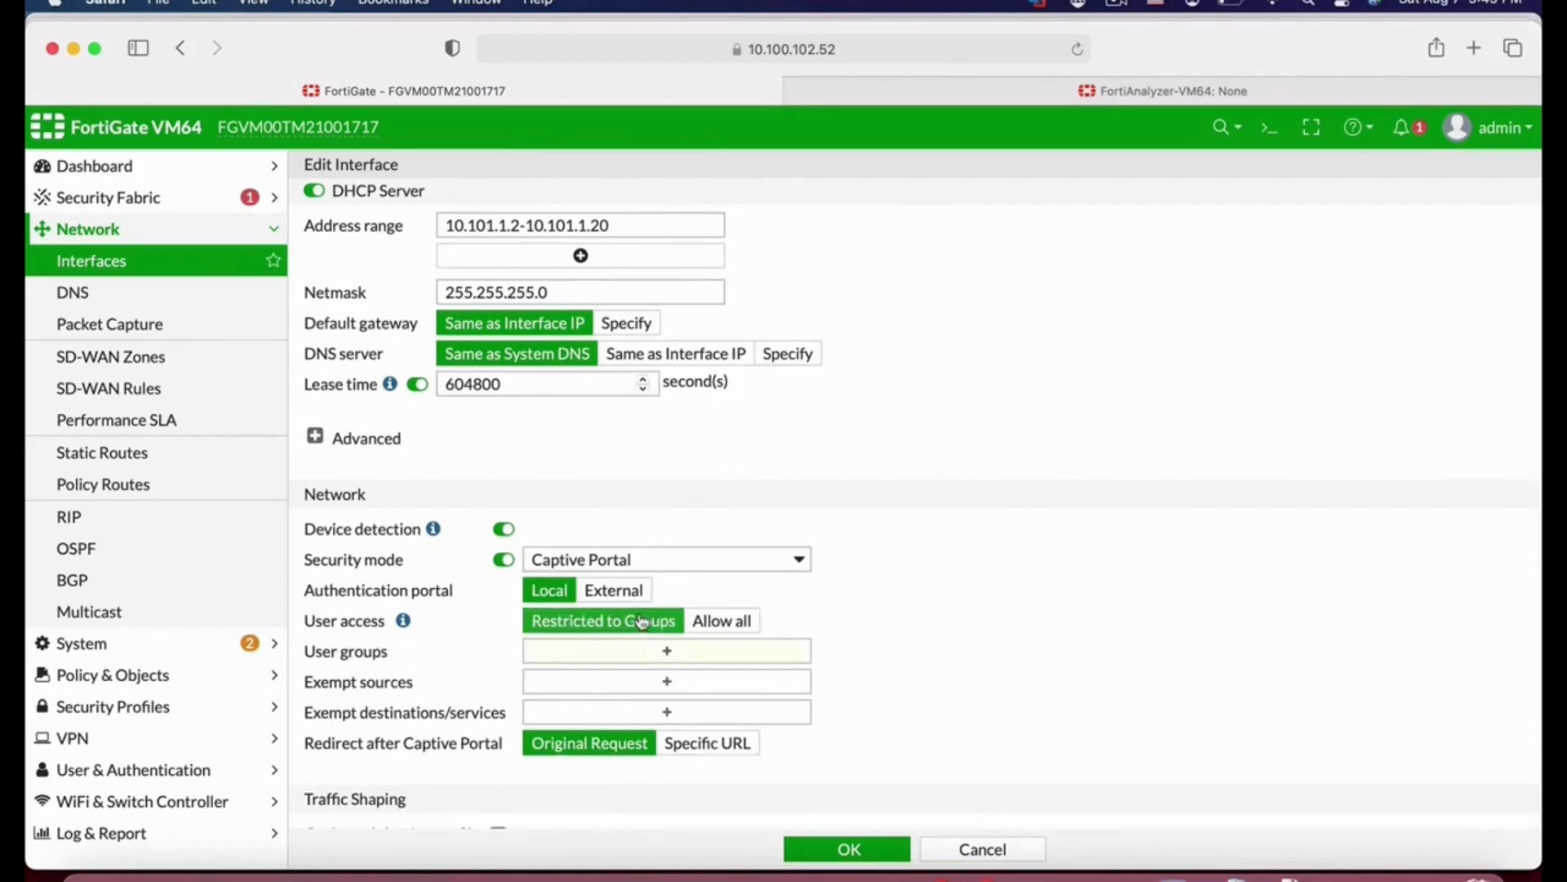
{"action": "left_click", "coordinate": [686, 650]}
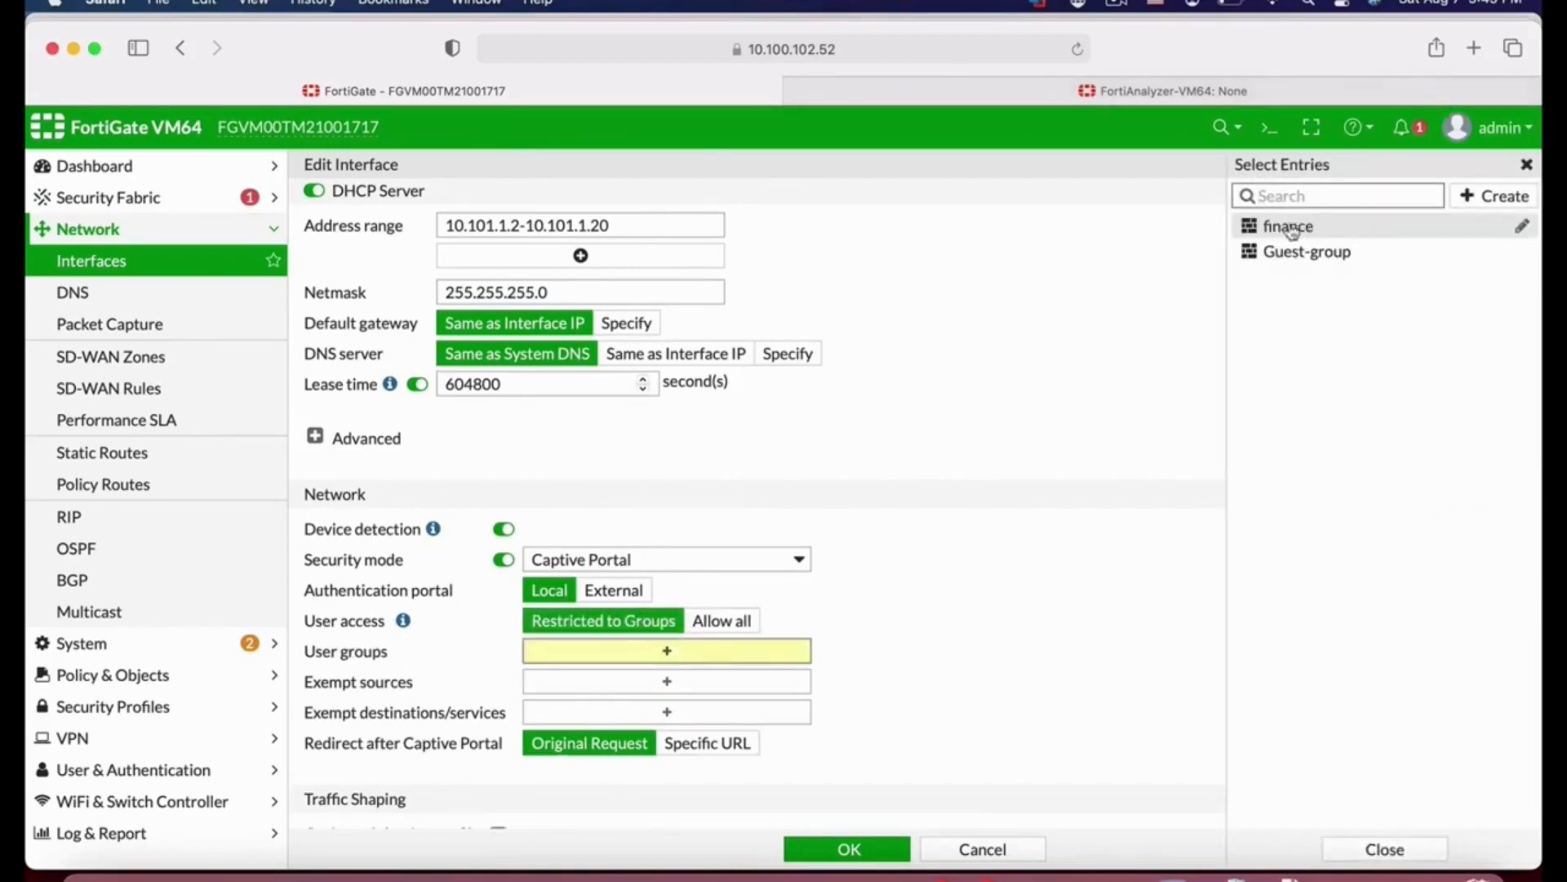
{"action": "left_click", "coordinate": [1289, 232]}
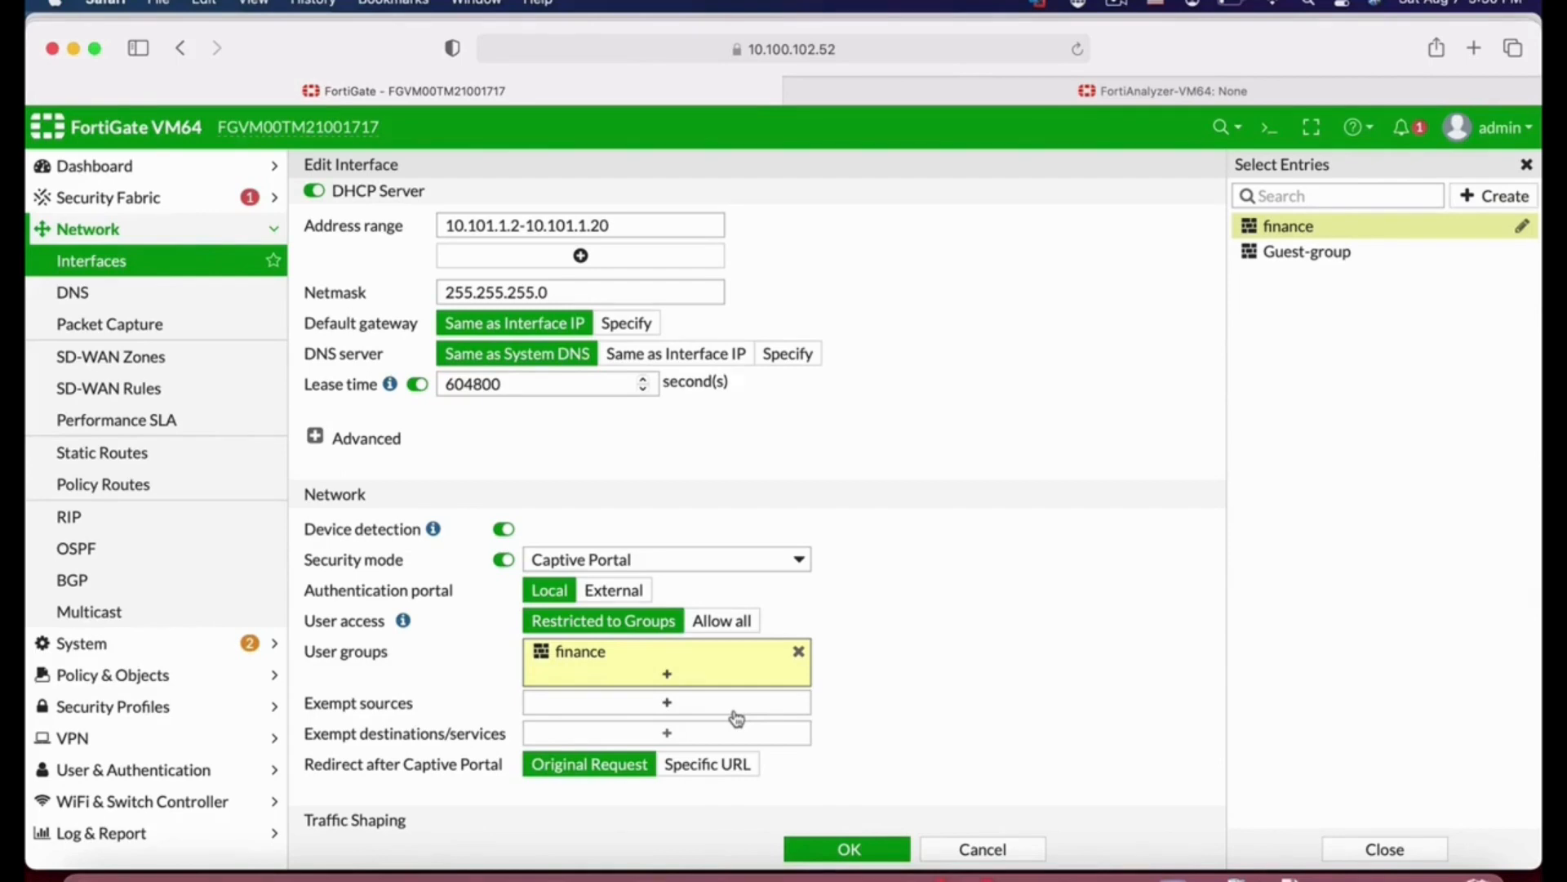
{"action": "left_click", "coordinate": [857, 849]}
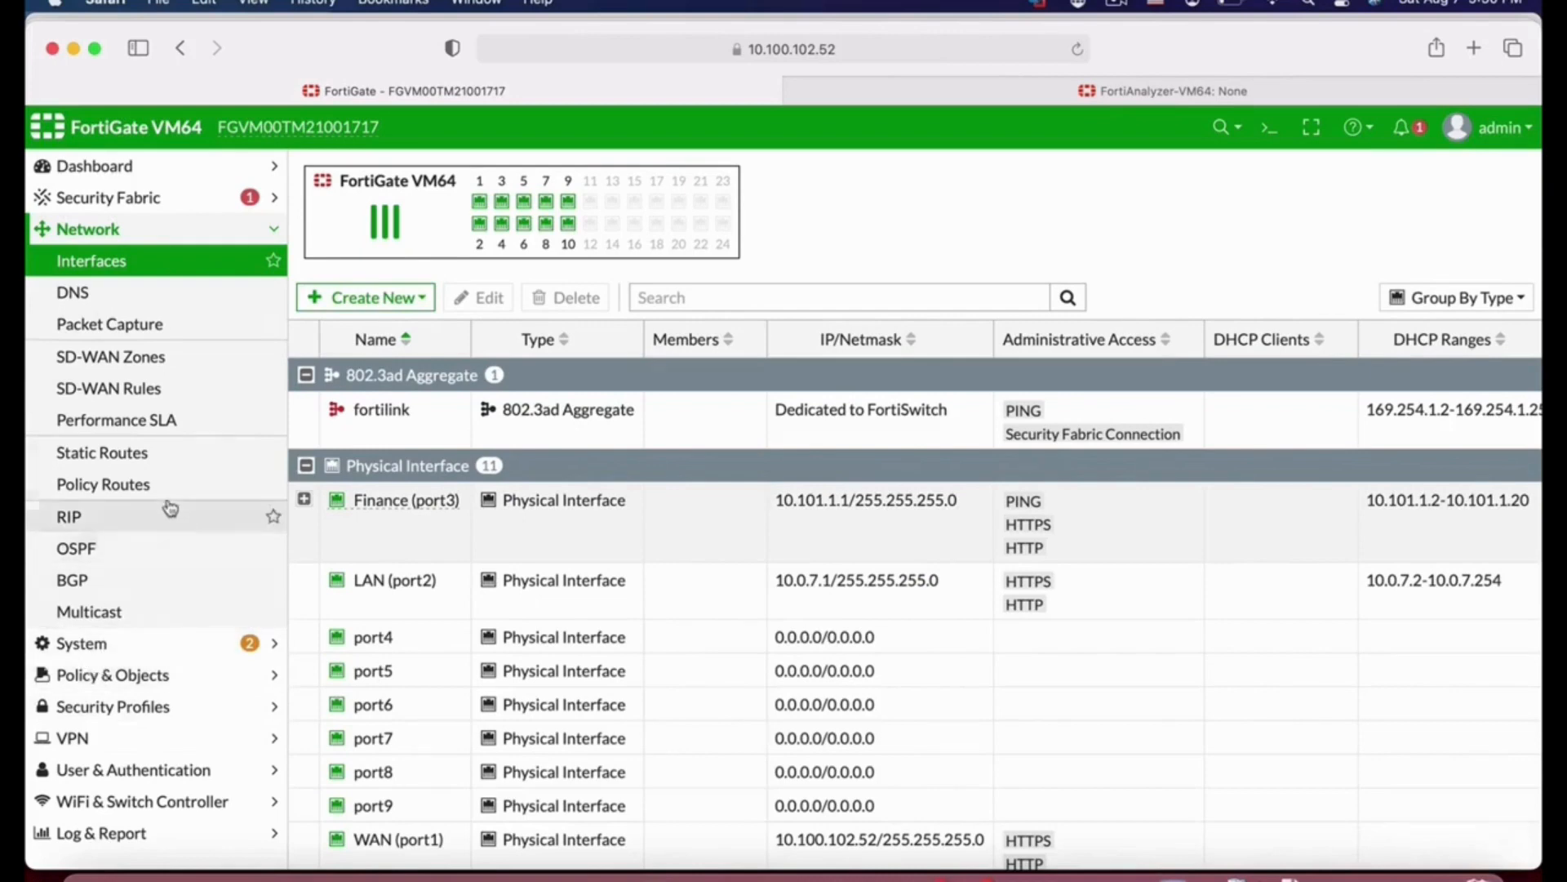
Step: Open the default static route to review its destination, gateway address and interface, then close it
{"action": "left_click", "coordinate": [127, 453]}
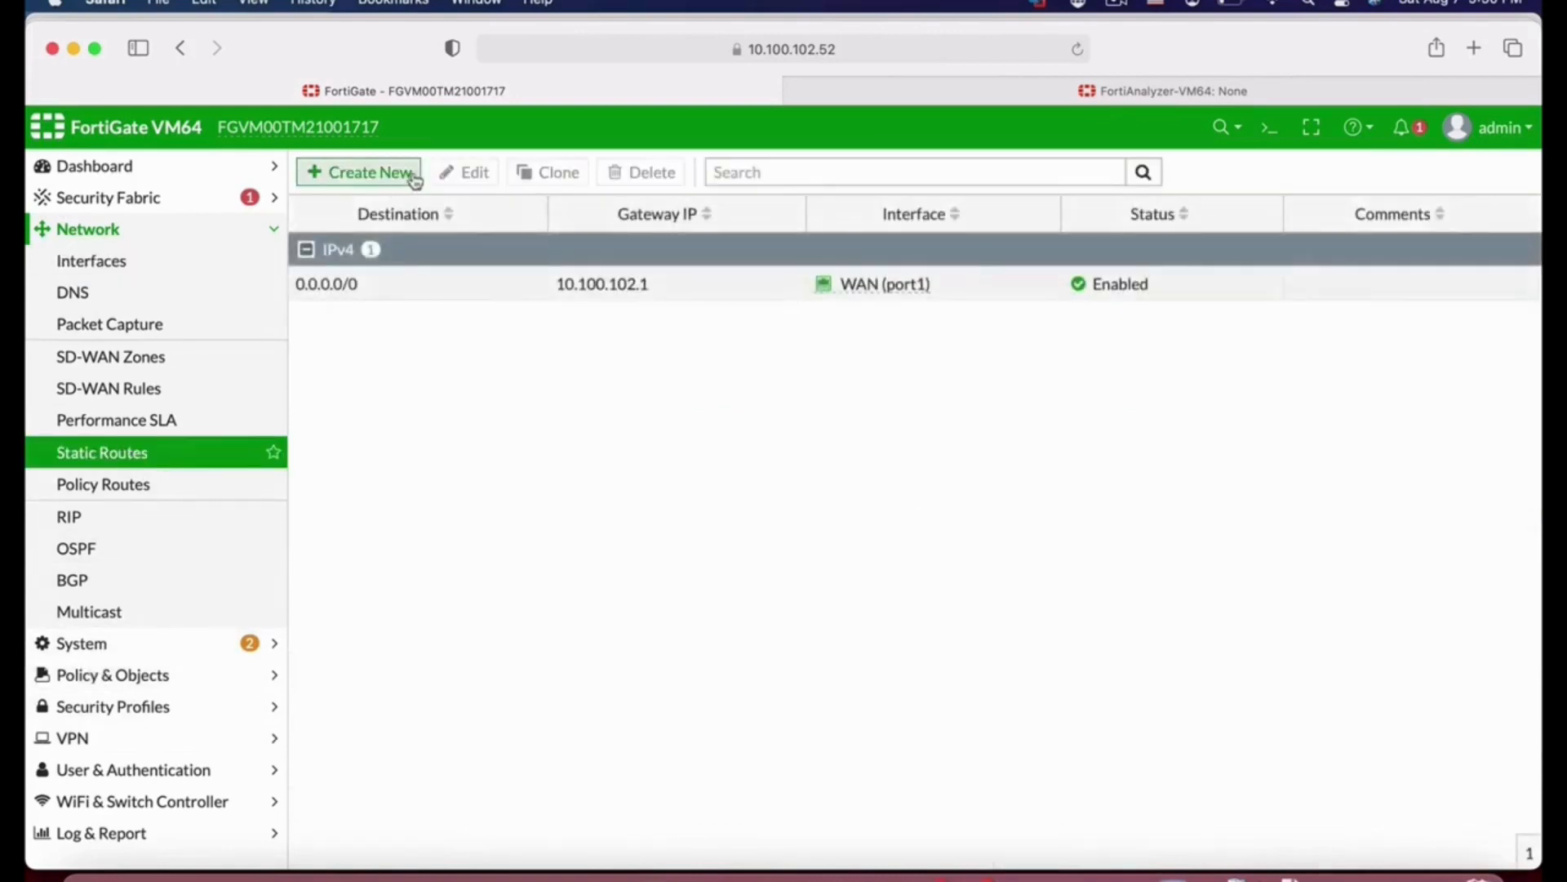
{"action": "left_click", "coordinate": [384, 283]}
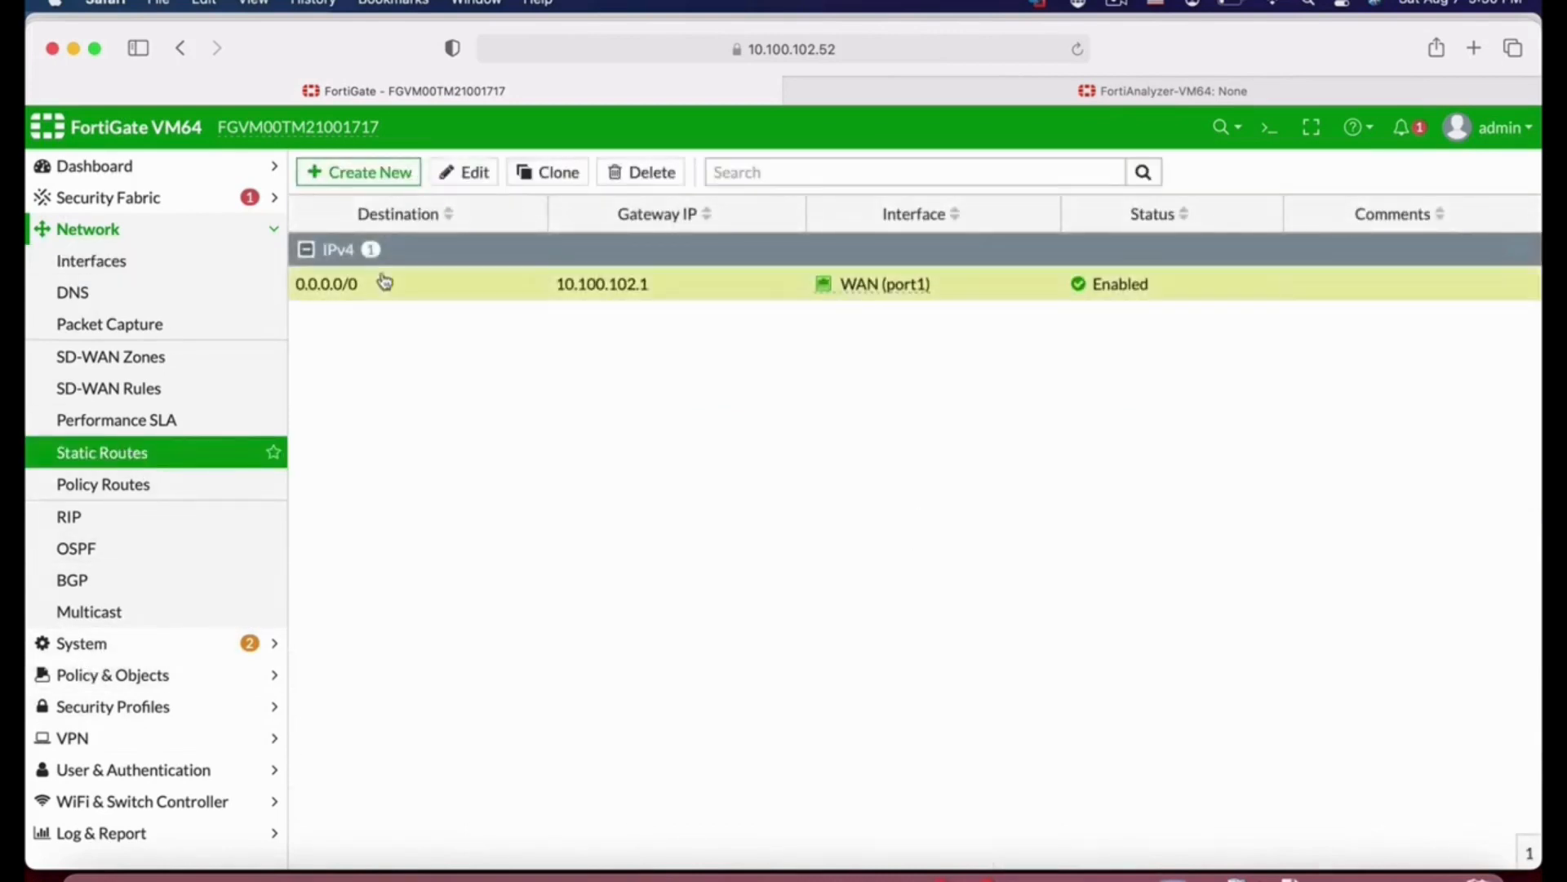
{"action": "left_click", "coordinate": [475, 175]}
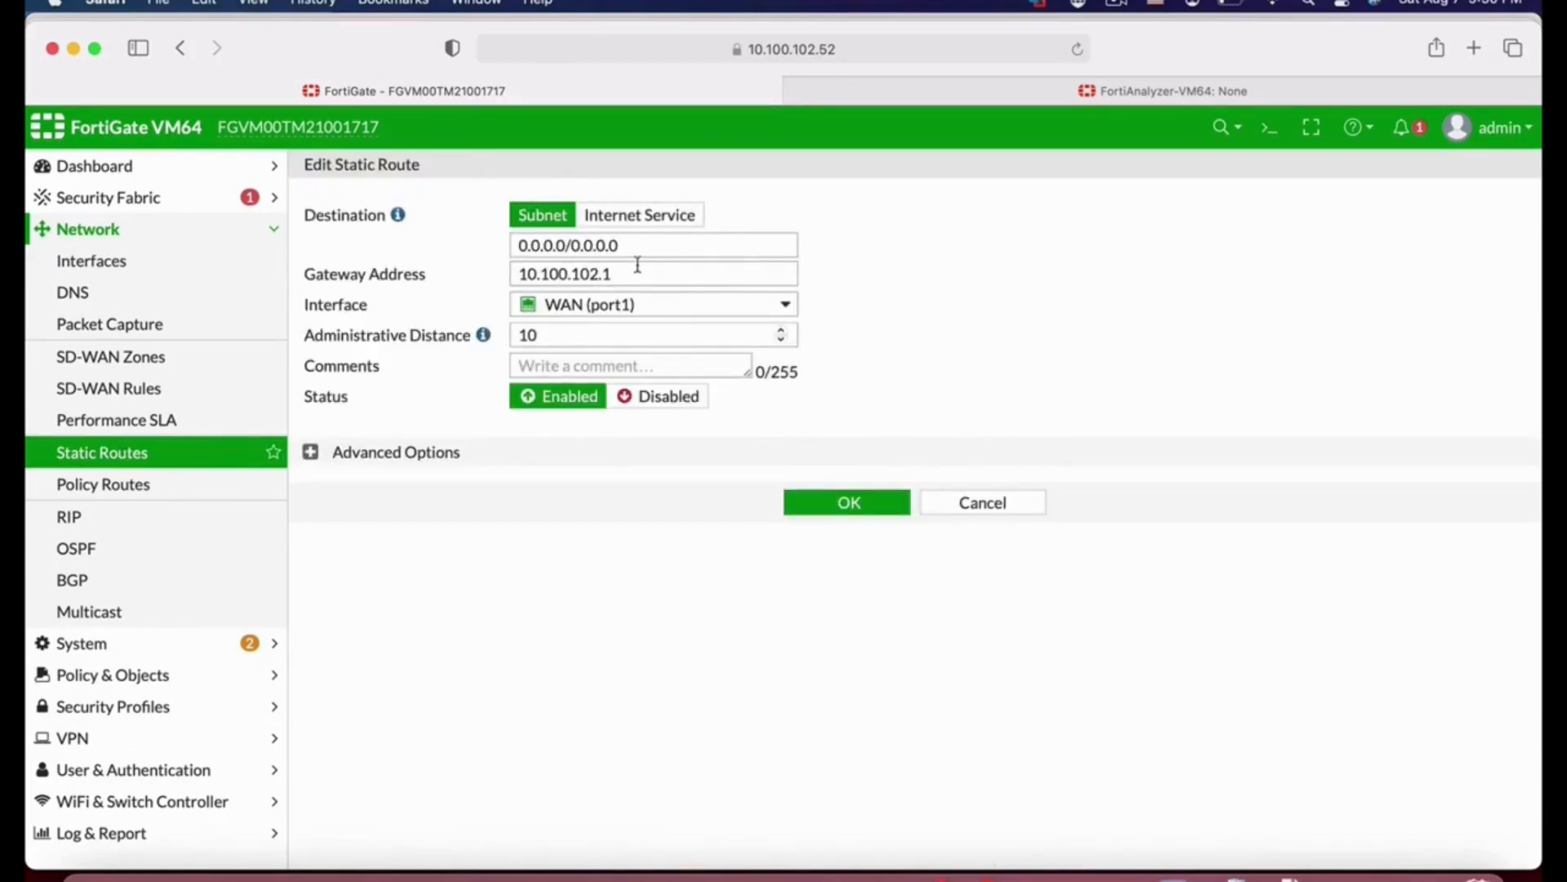
{"action": "left_click_drag", "start_coordinate": [632, 245], "coordinate": [507, 247]}
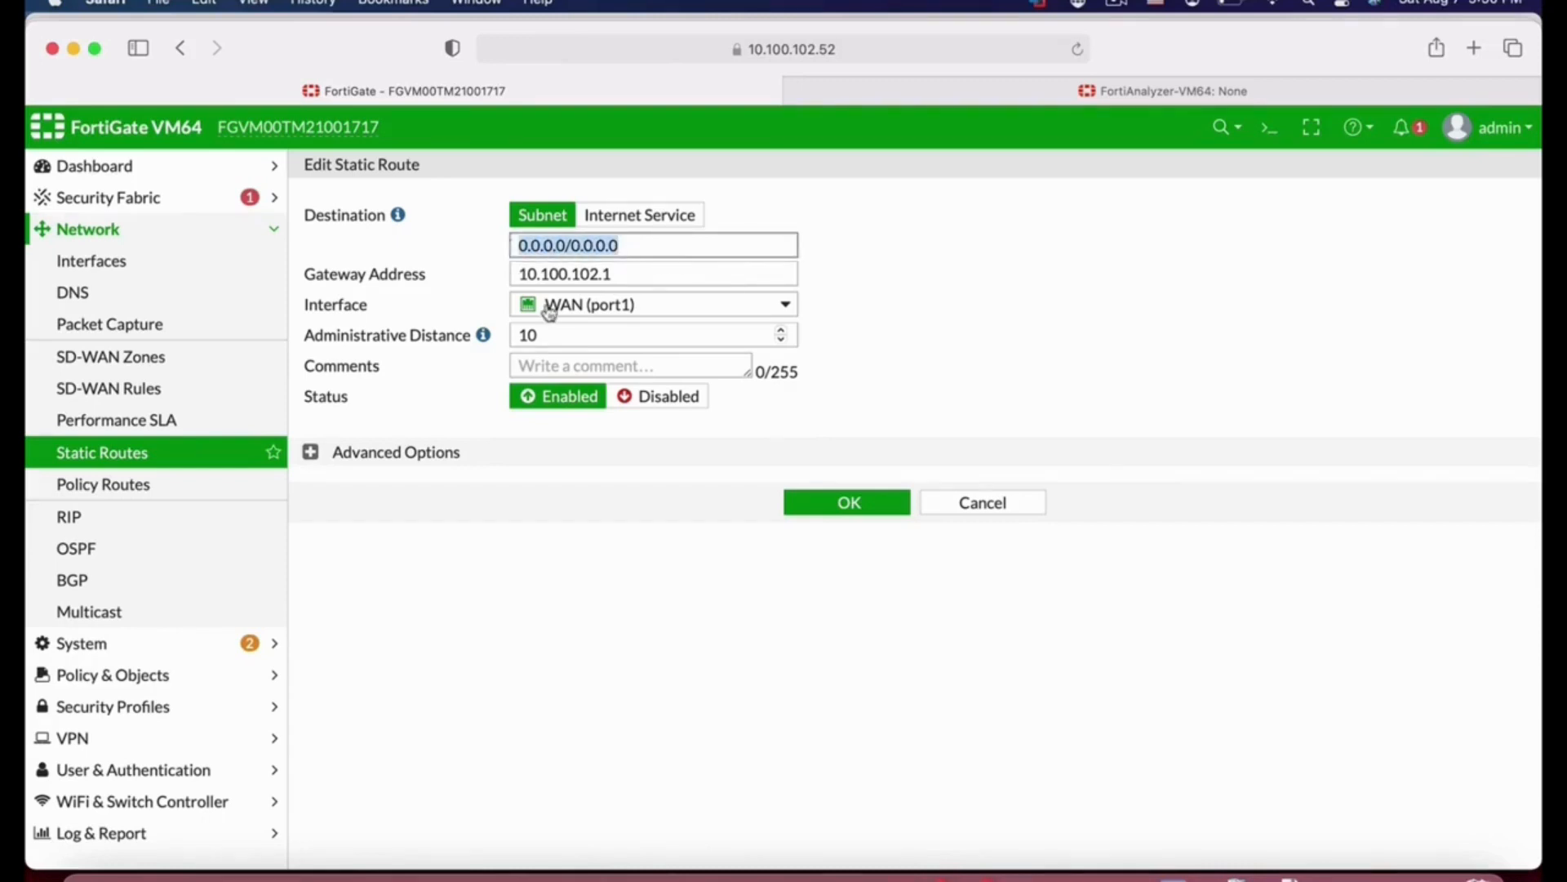
{"action": "left_click", "coordinate": [645, 273]}
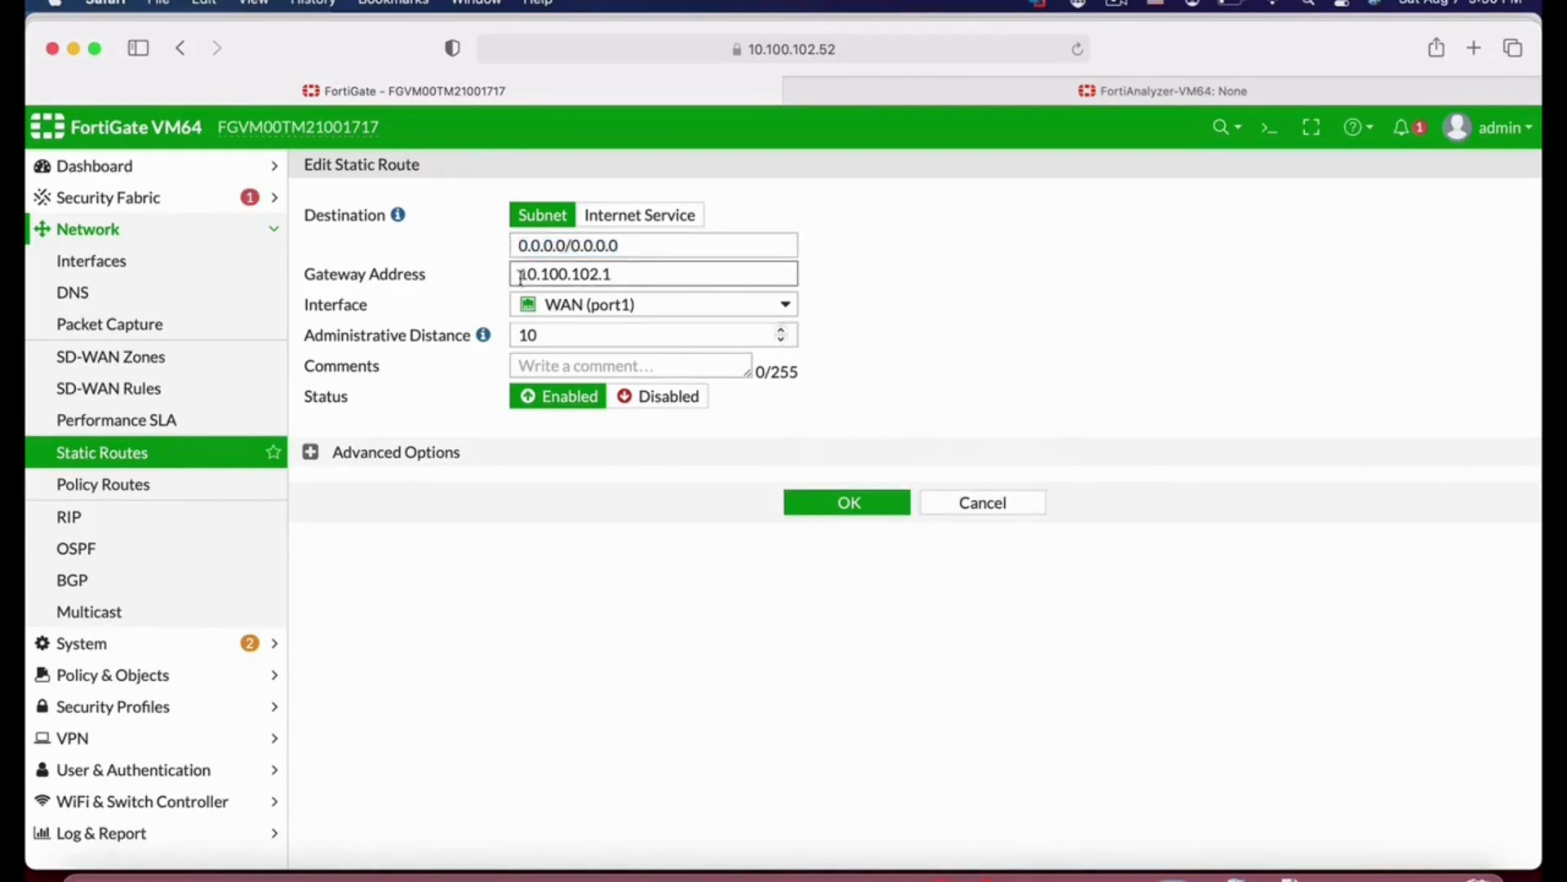
{"action": "mouse_move", "coordinate": [598, 315]}
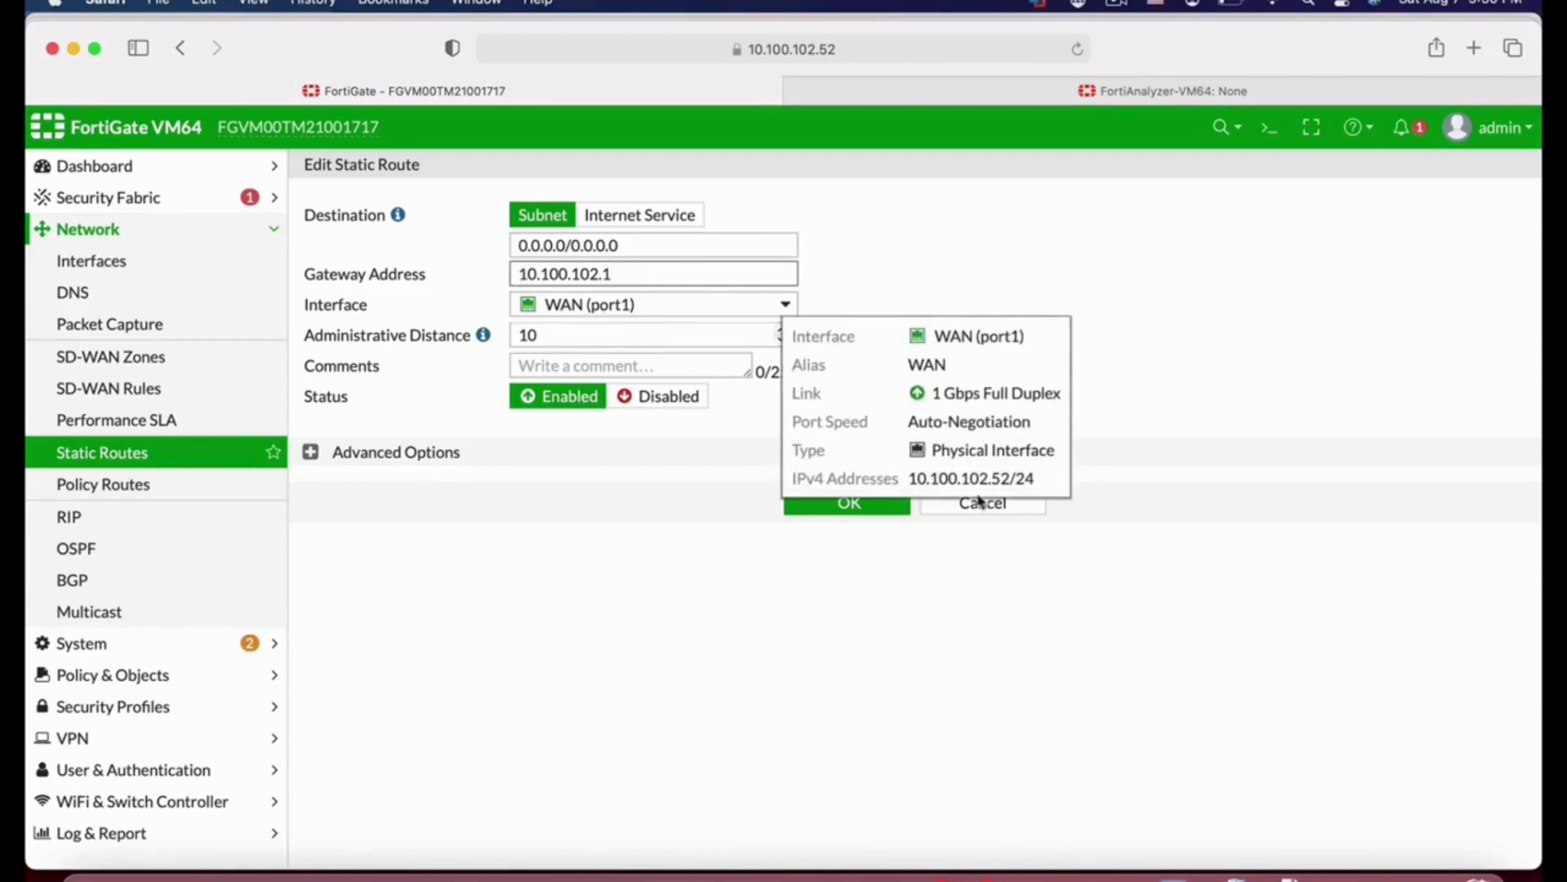
{"action": "left_click", "coordinate": [849, 501]}
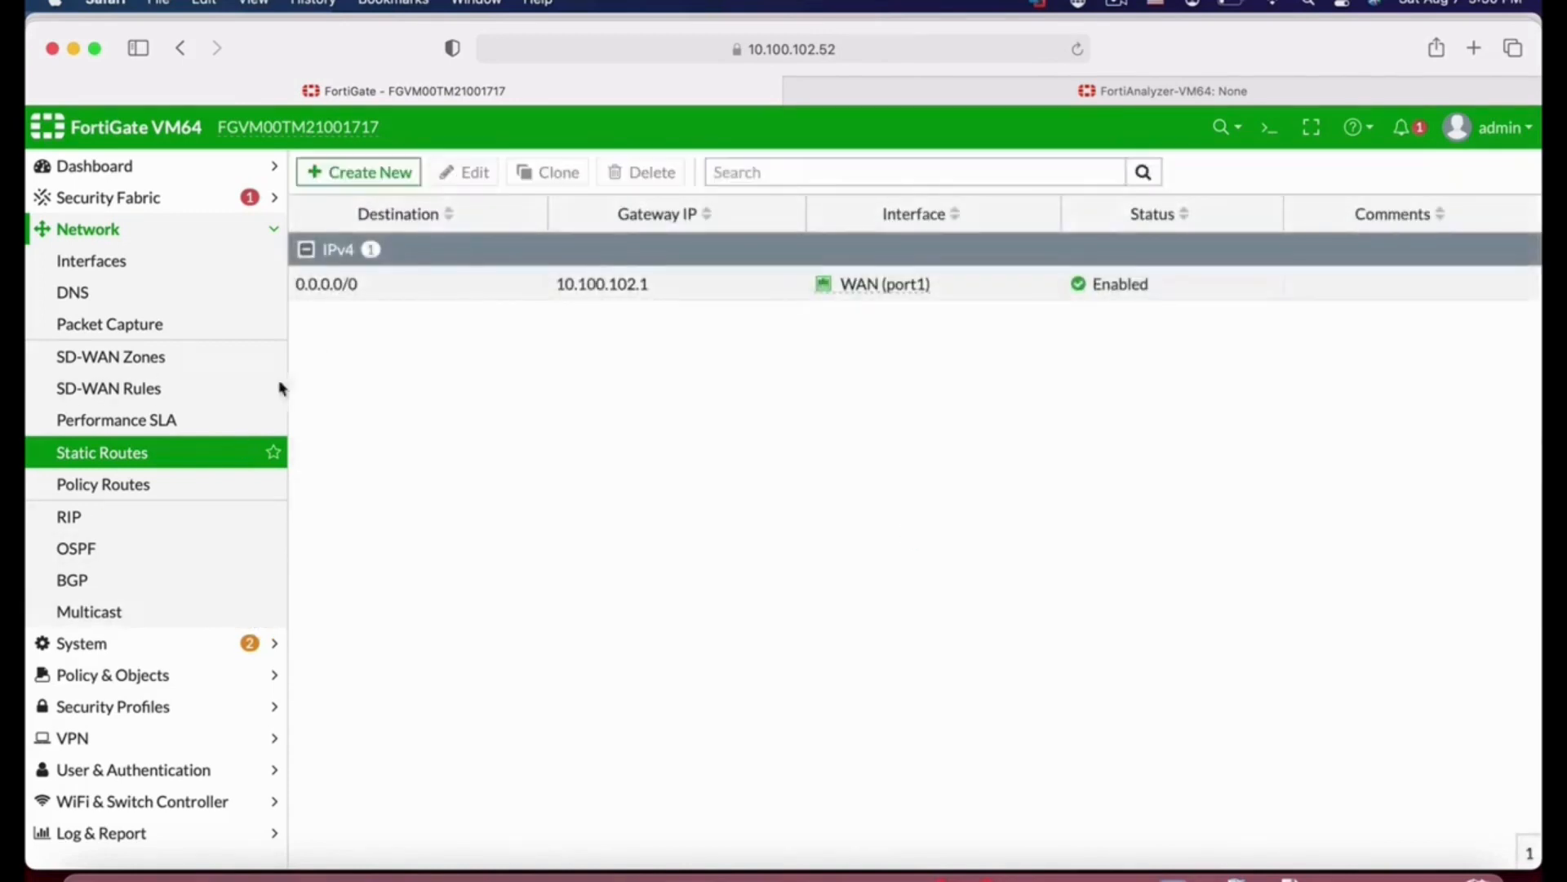
Step: Start a new firewall policy named finance_out with Finance (port3) as the incoming interface
{"action": "left_click", "coordinate": [154, 675]}
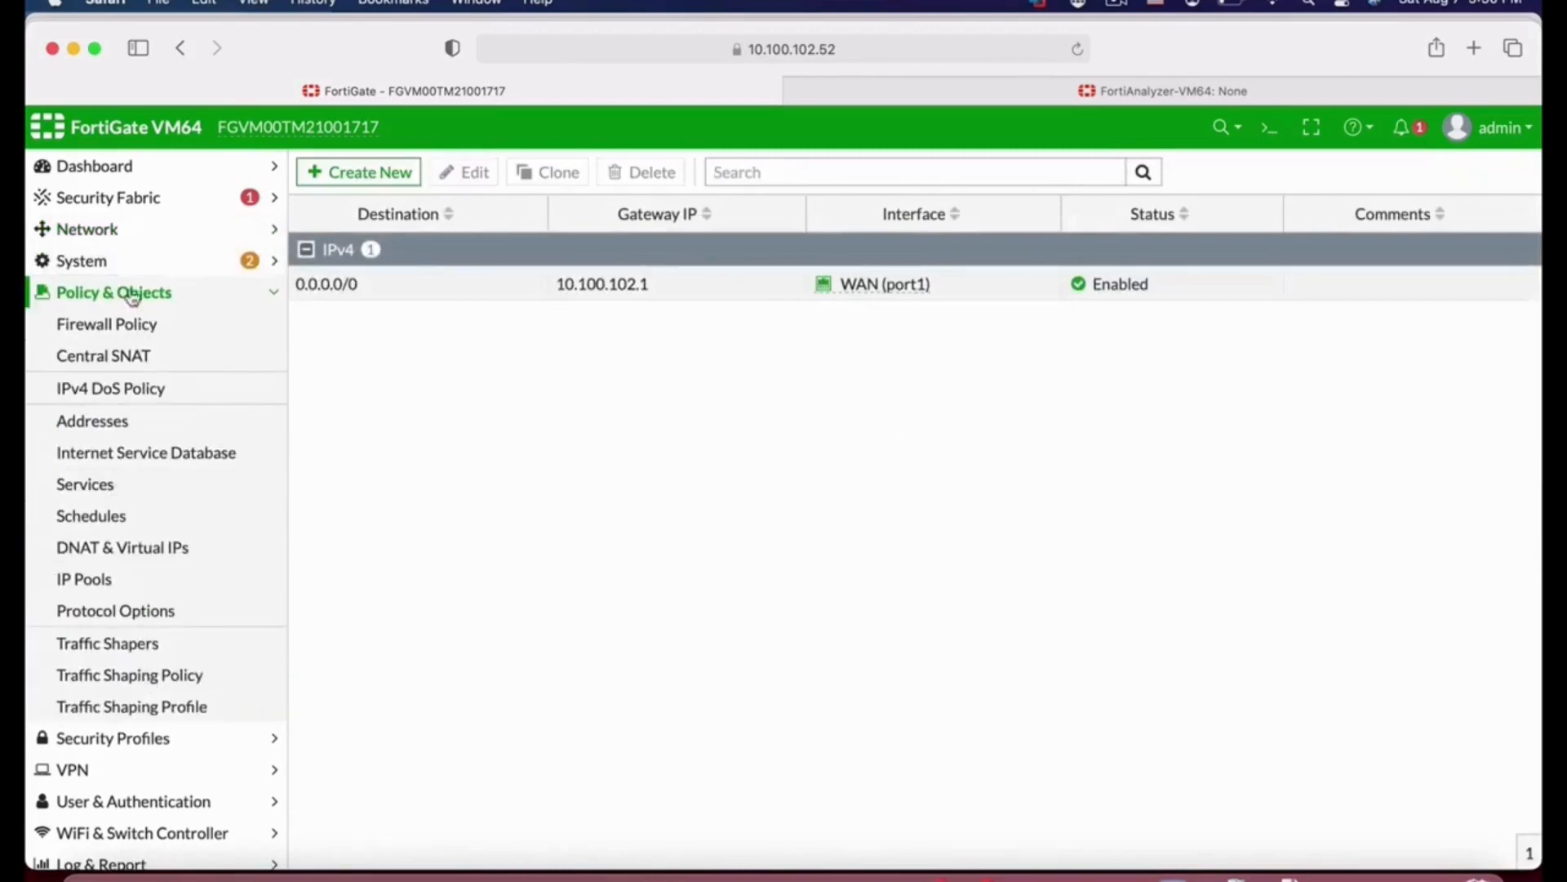
{"action": "left_click", "coordinate": [118, 325]}
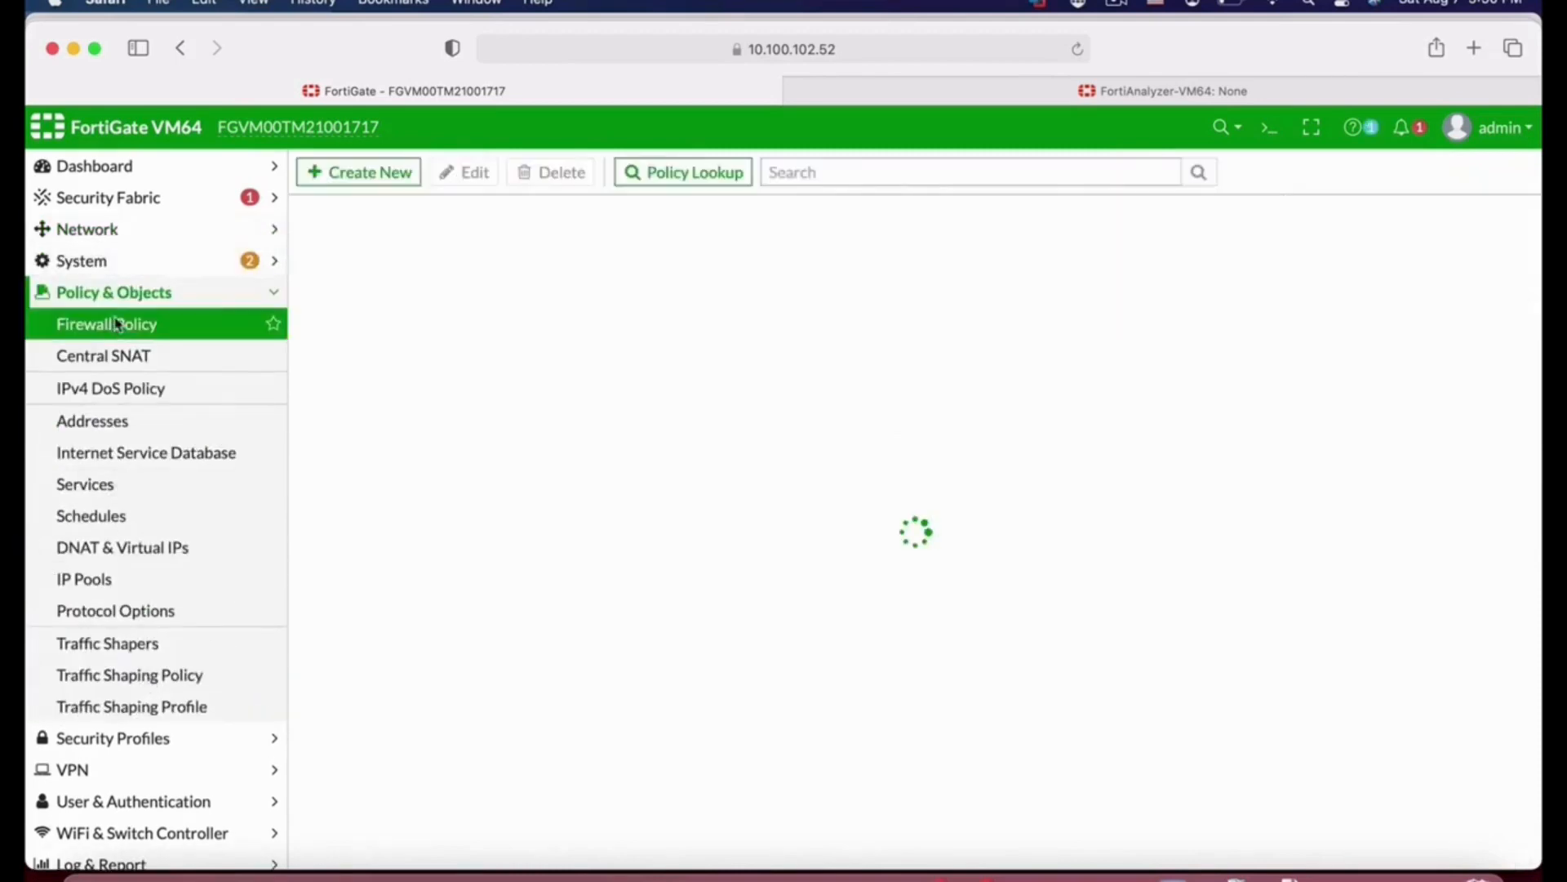
{"action": "left_click", "coordinate": [412, 167]}
{"action": "left_click", "coordinate": [505, 231]}
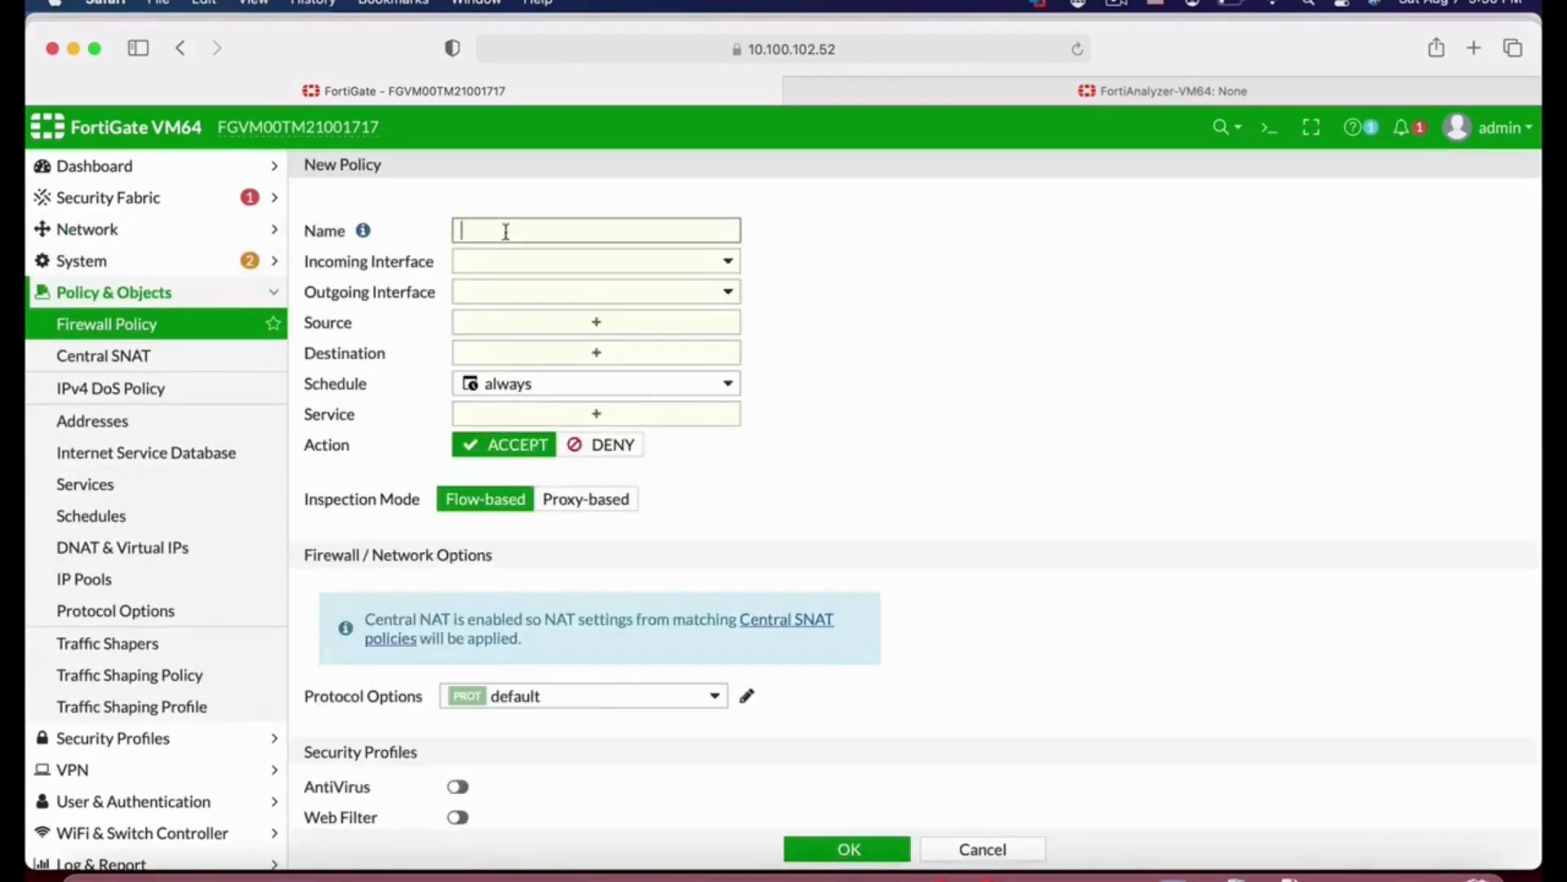
{"action": "type", "text": "finance_out"}
{"action": "left_click", "coordinate": [607, 262]}
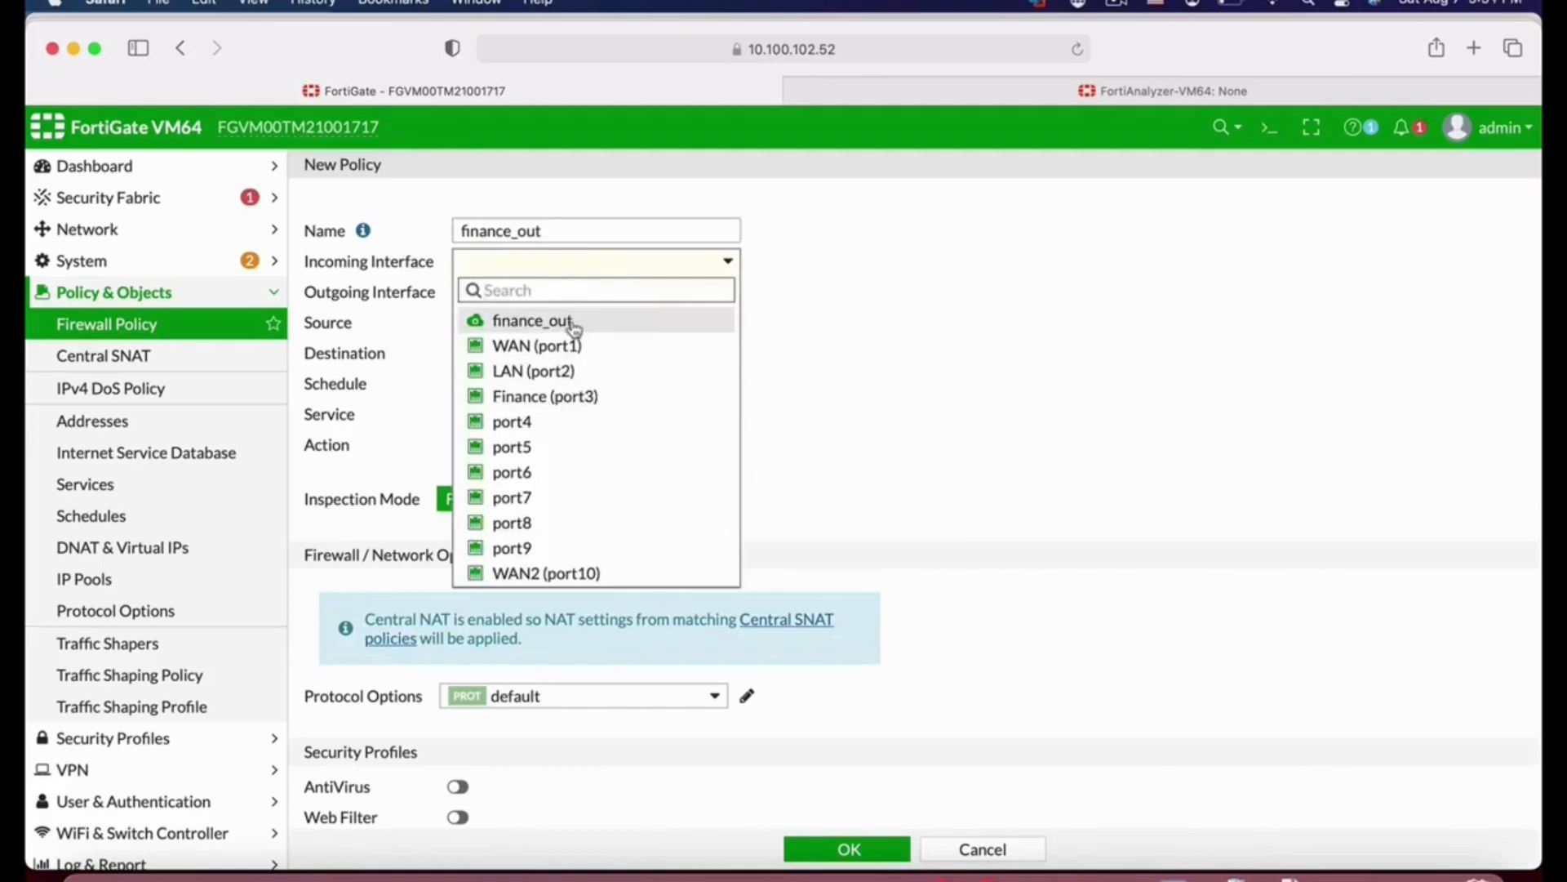
{"action": "left_click", "coordinate": [545, 396]}
{"action": "mouse_move", "coordinate": [601, 275]}
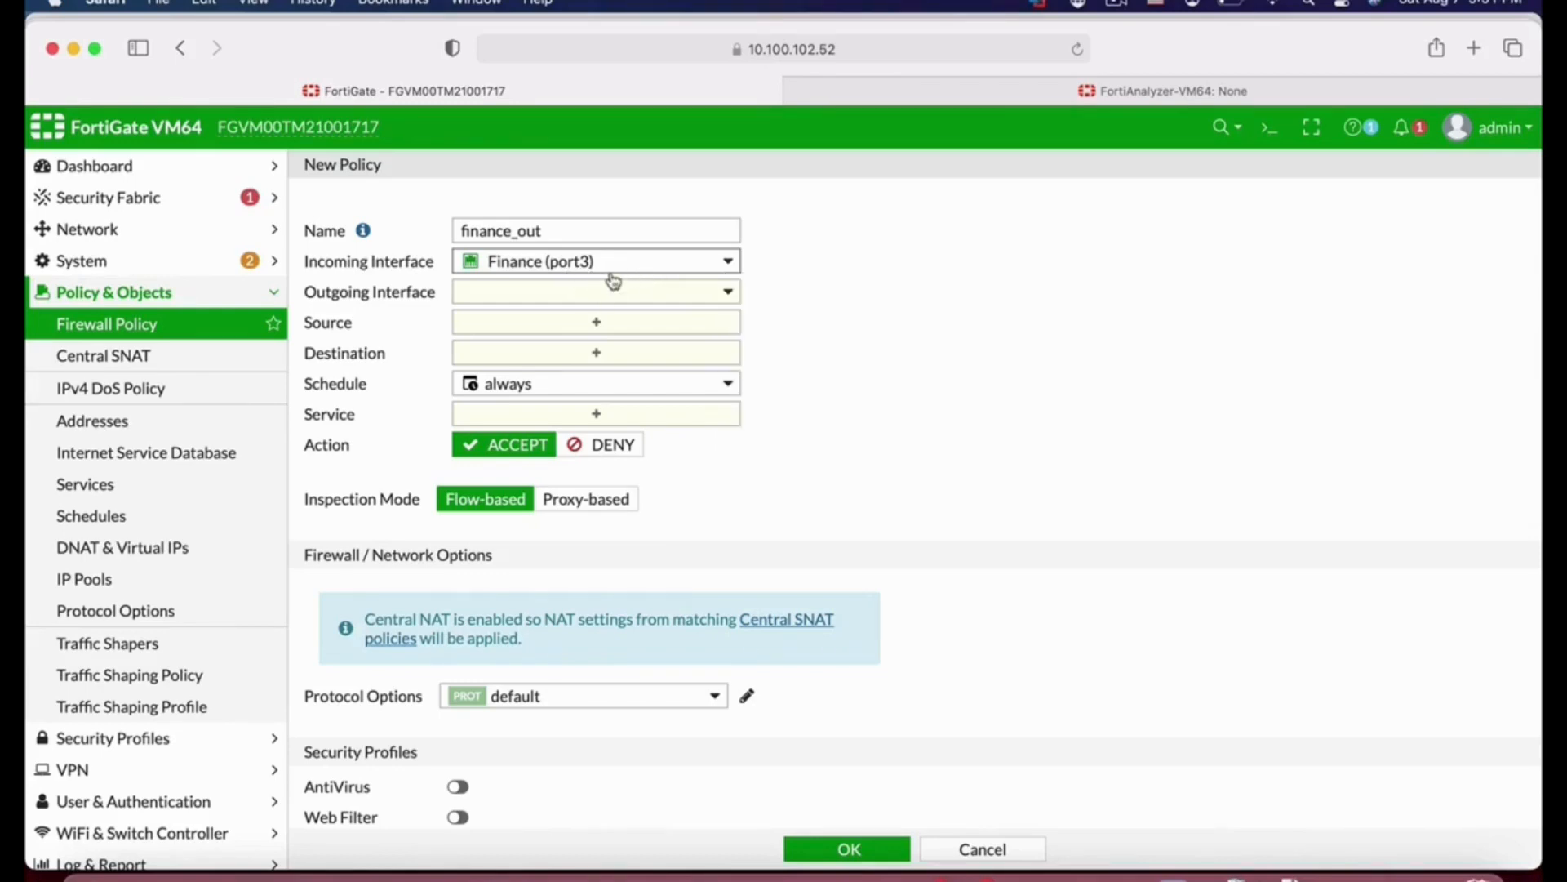
Step: Set the policy's outgoing interface to WAN (port1) and its source to port3 address
{"action": "left_click", "coordinate": [602, 295]}
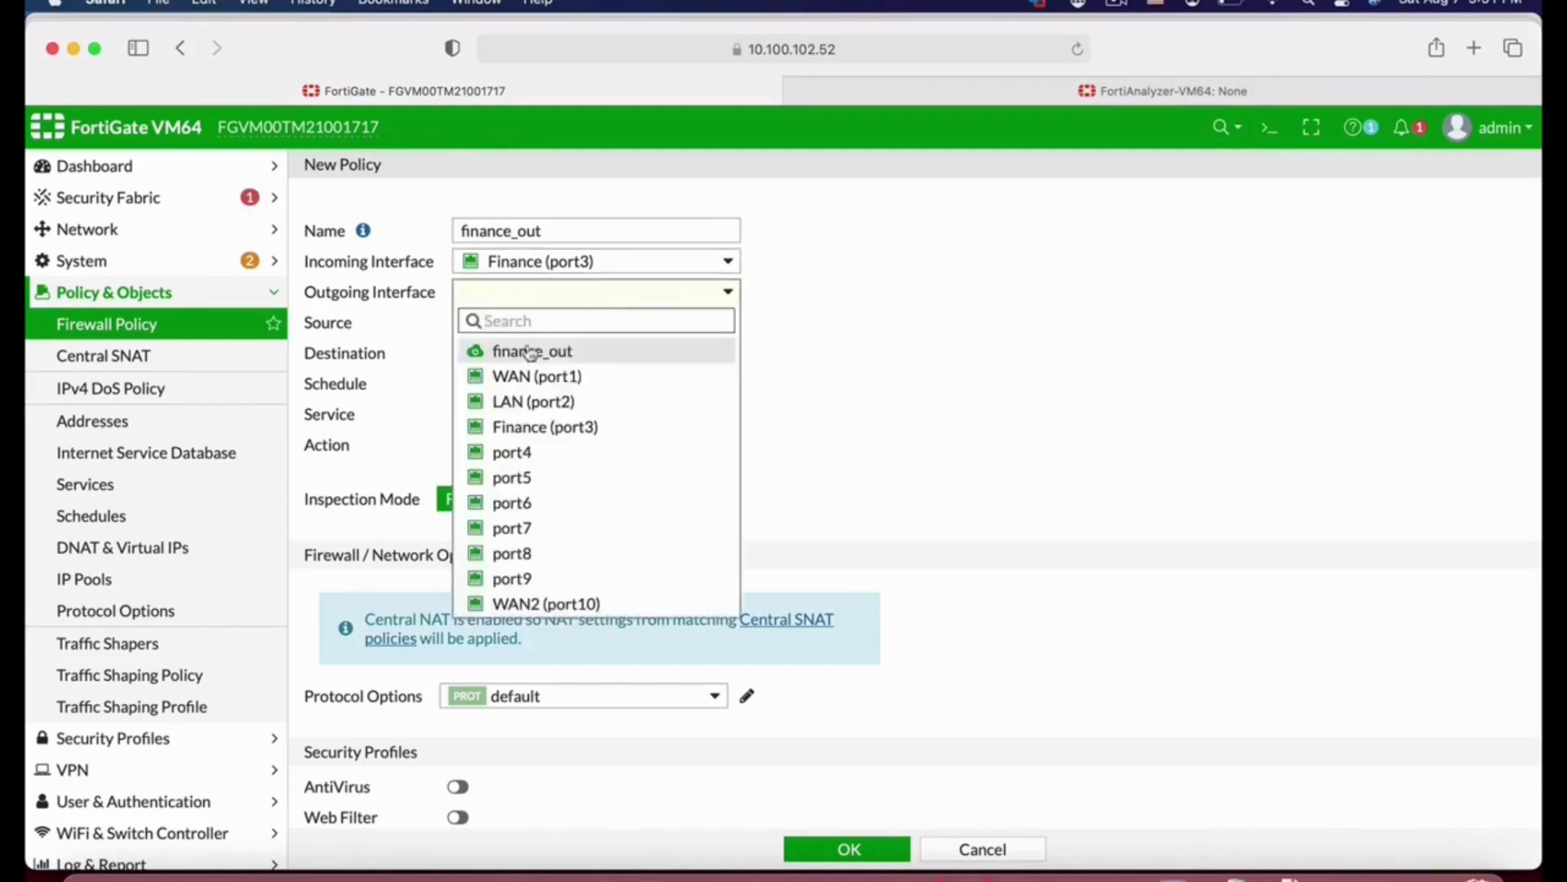
{"action": "left_click", "coordinate": [544, 378]}
{"action": "left_click", "coordinate": [586, 321]}
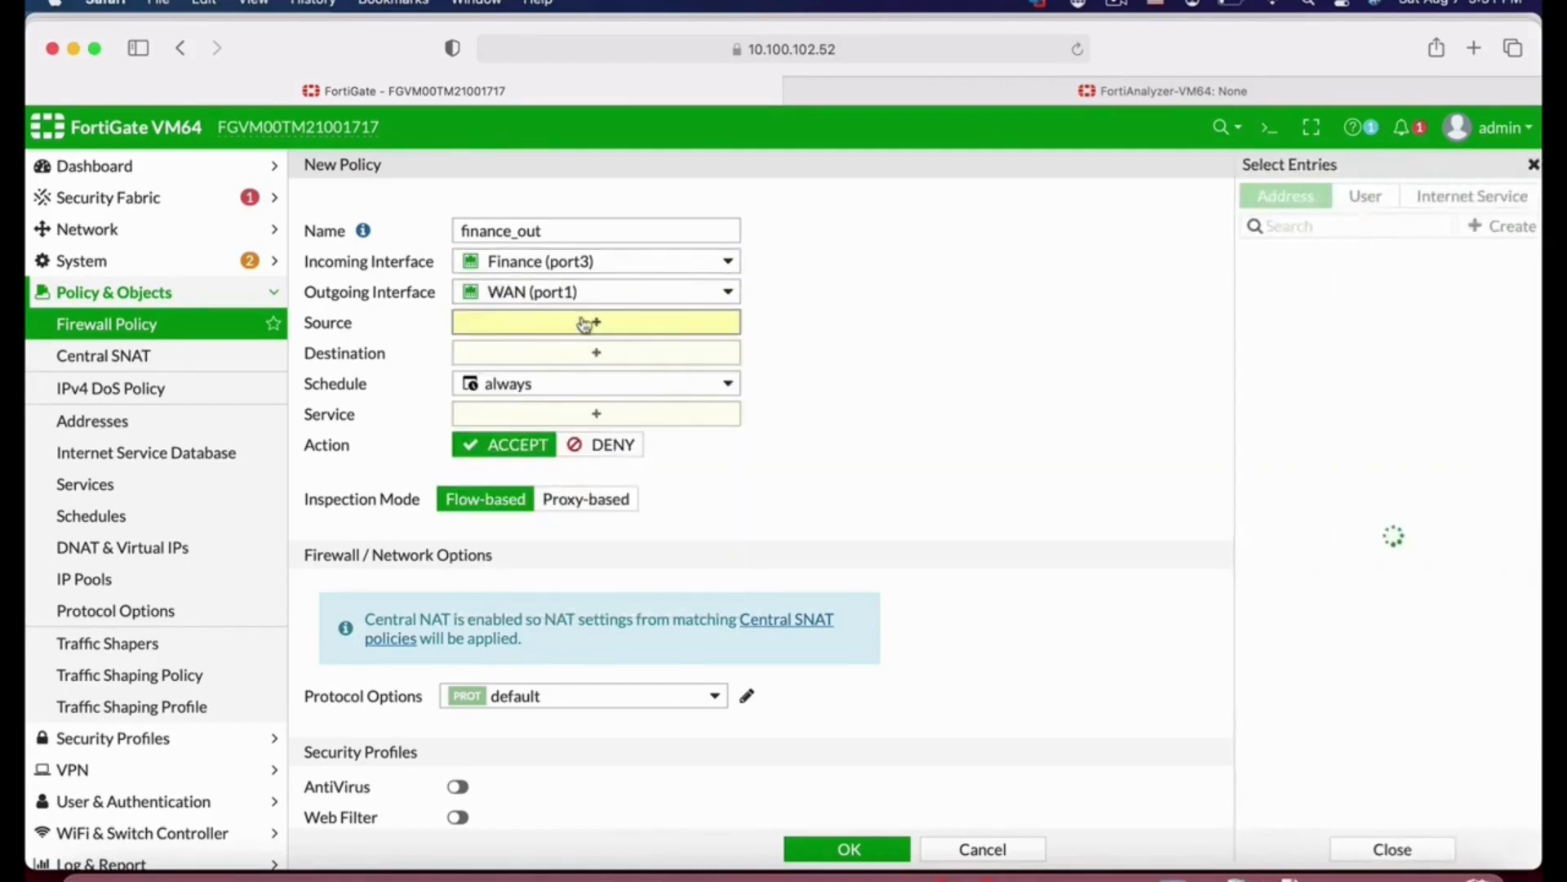
{"action": "mouse_move", "coordinate": [1314, 543]}
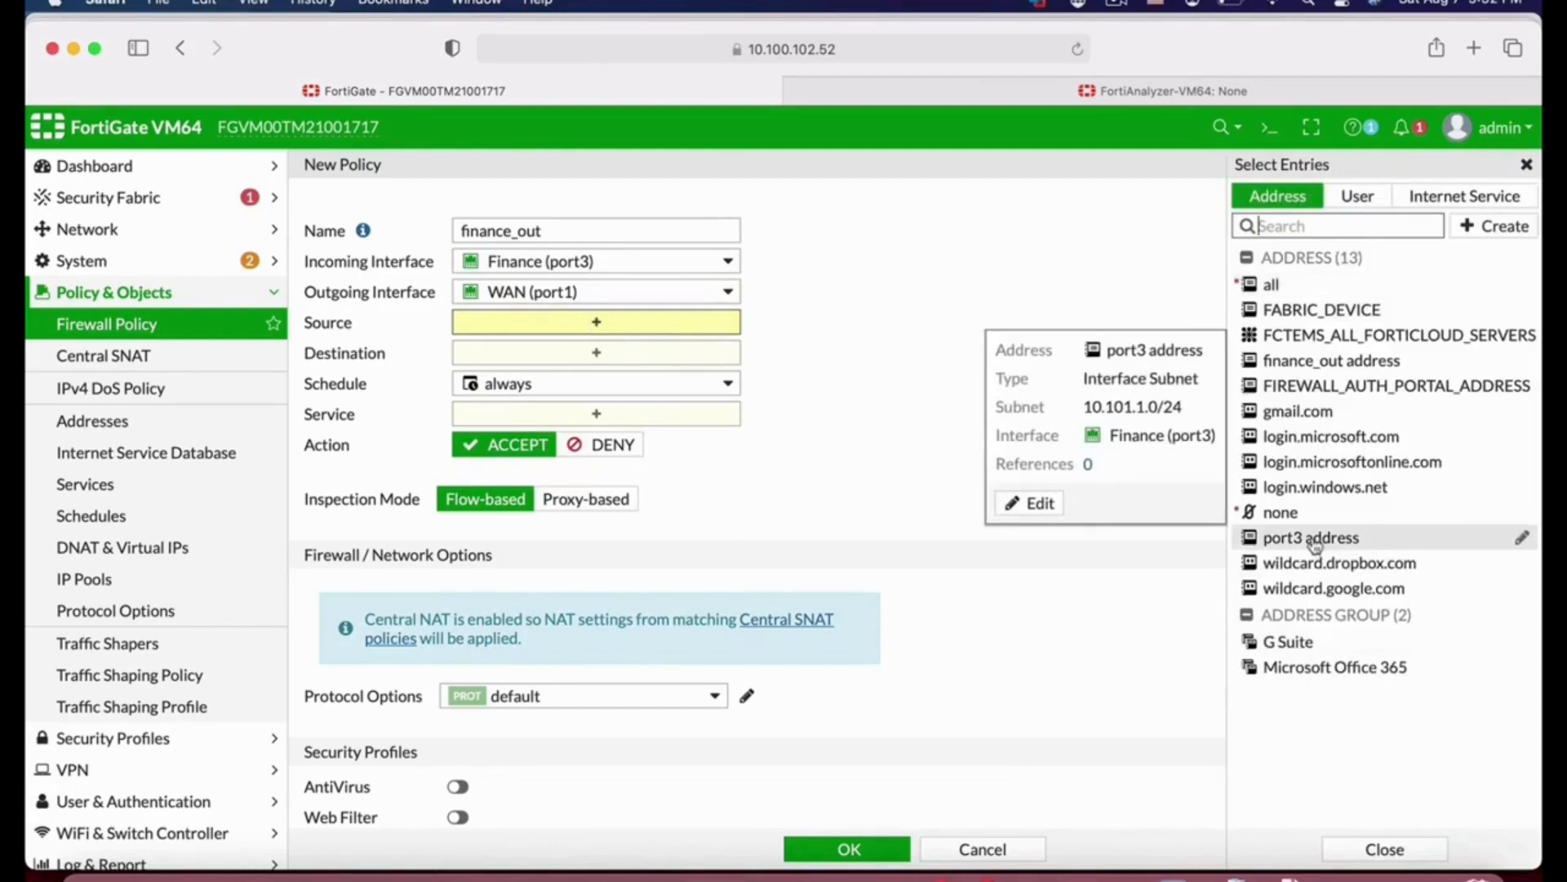
{"action": "left_click", "coordinate": [1312, 540]}
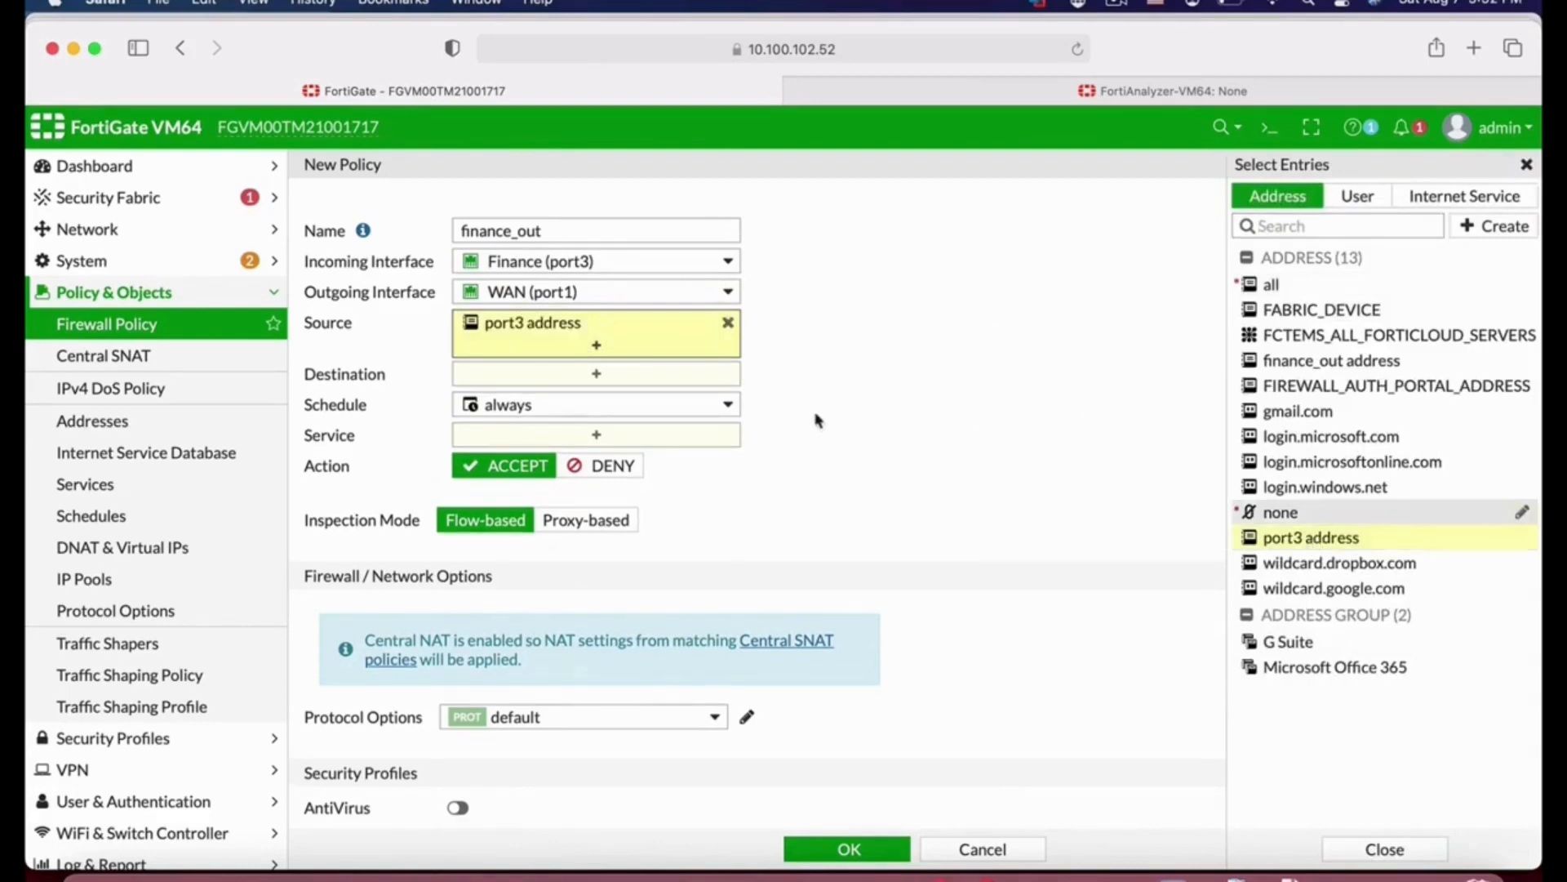
{"action": "mouse_move", "coordinate": [527, 334]}
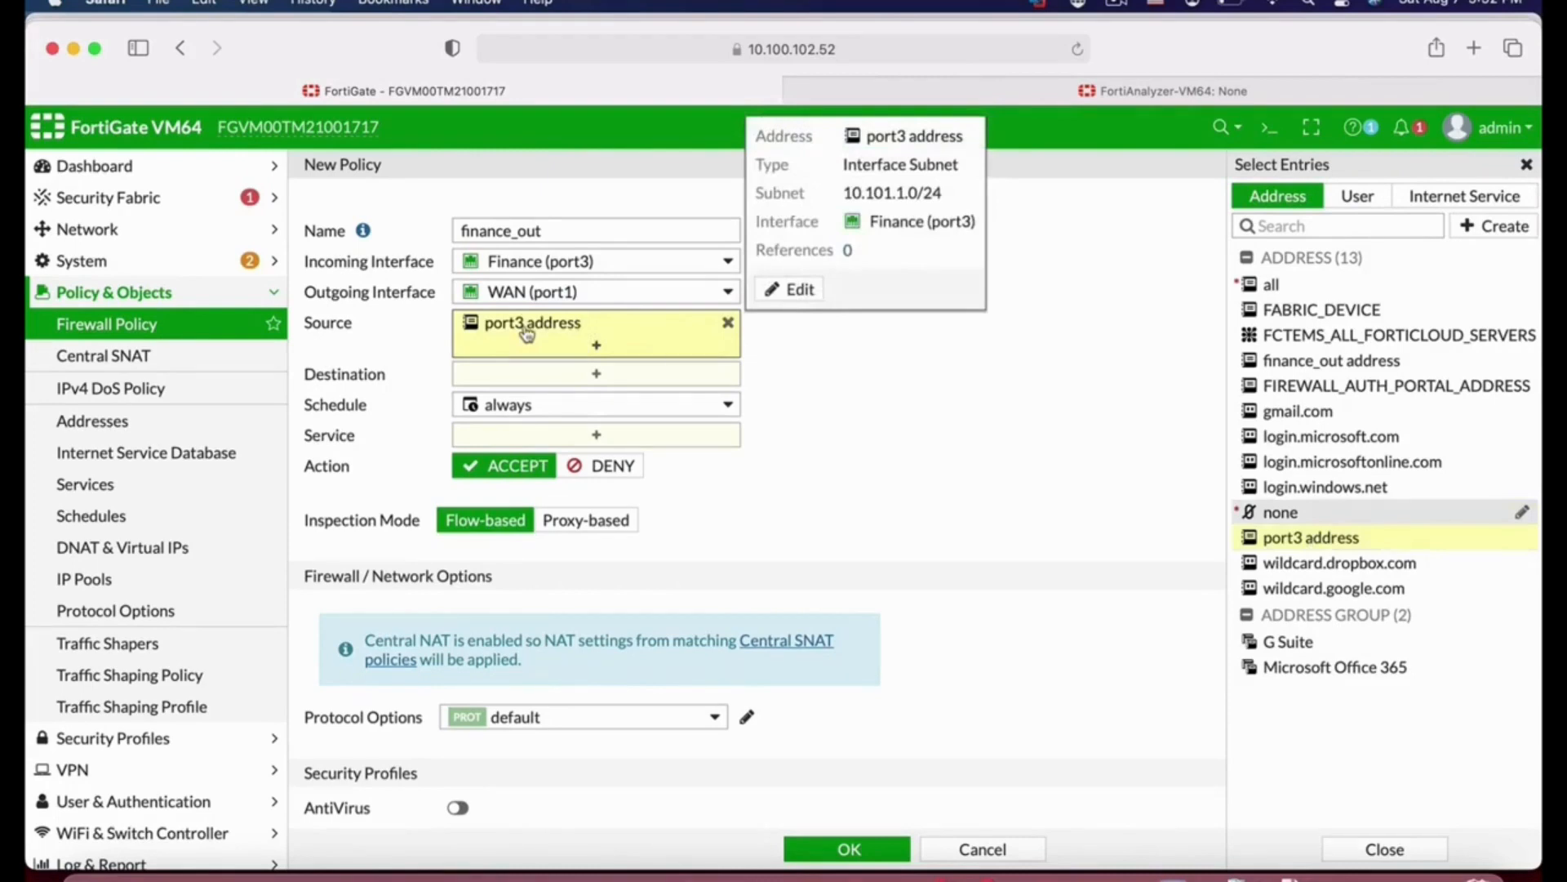
Step: Set the policy's destination to all and its service to ALL
{"action": "left_click", "coordinate": [640, 374]}
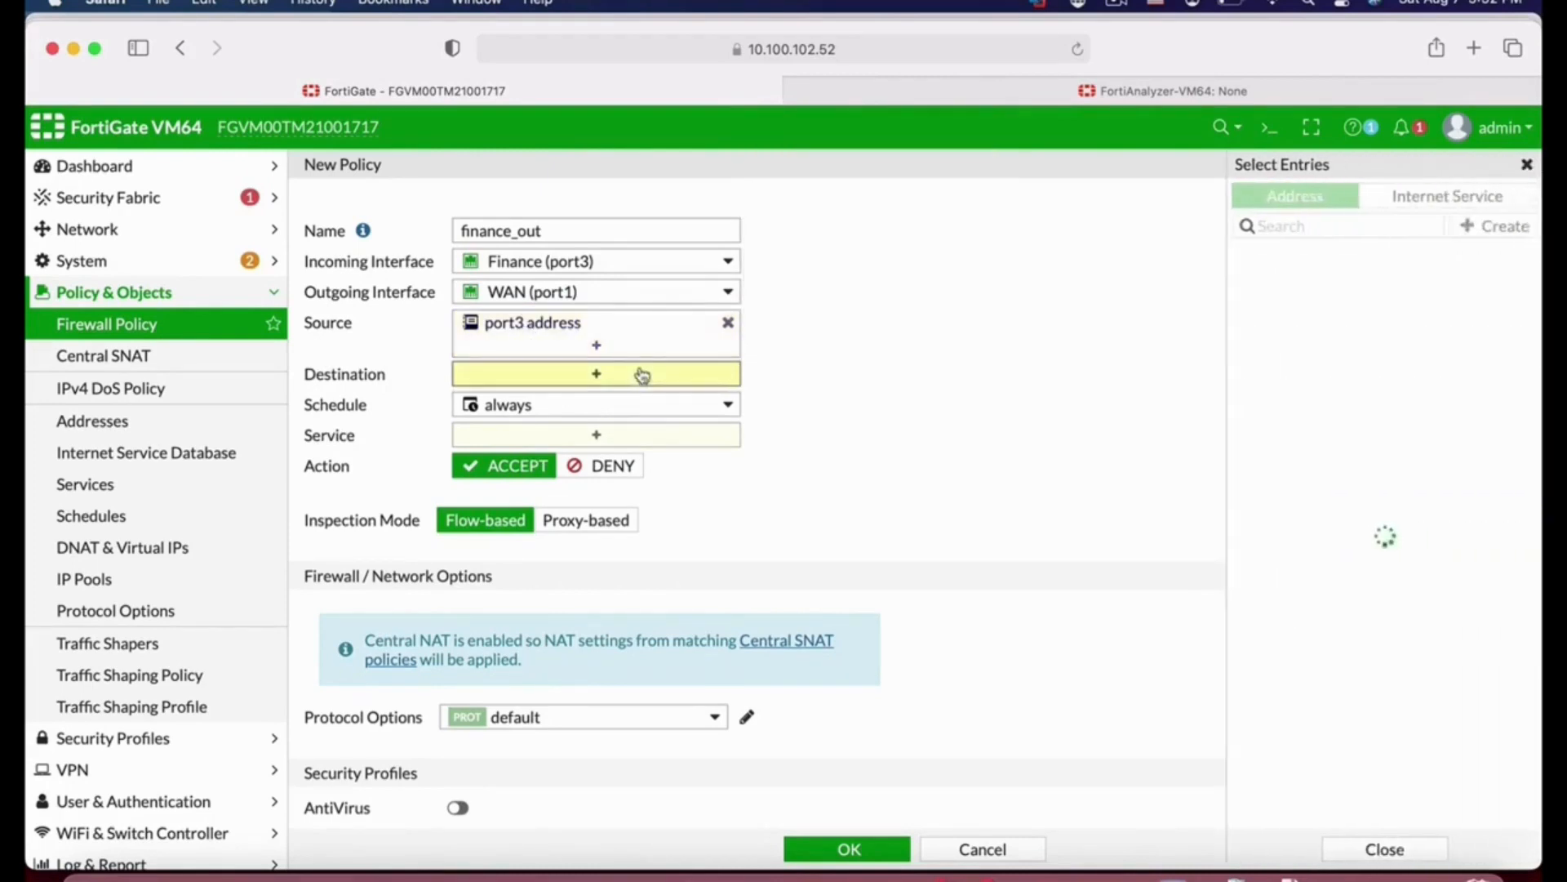
{"action": "left_click", "coordinate": [1273, 285]}
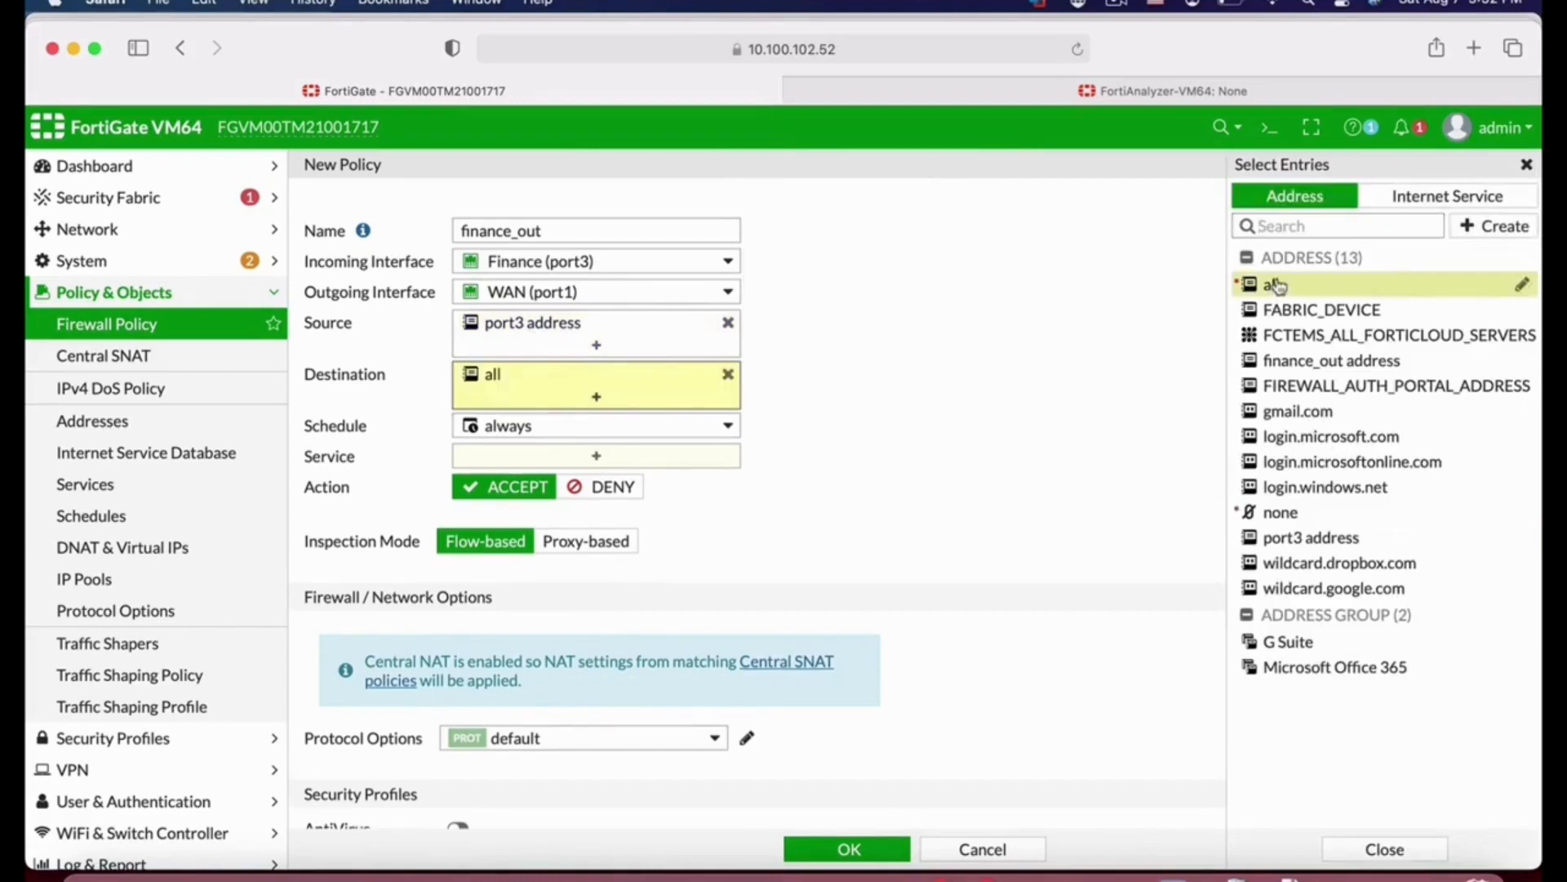
{"action": "mouse_move", "coordinate": [555, 340]}
{"action": "left_click", "coordinate": [716, 456]}
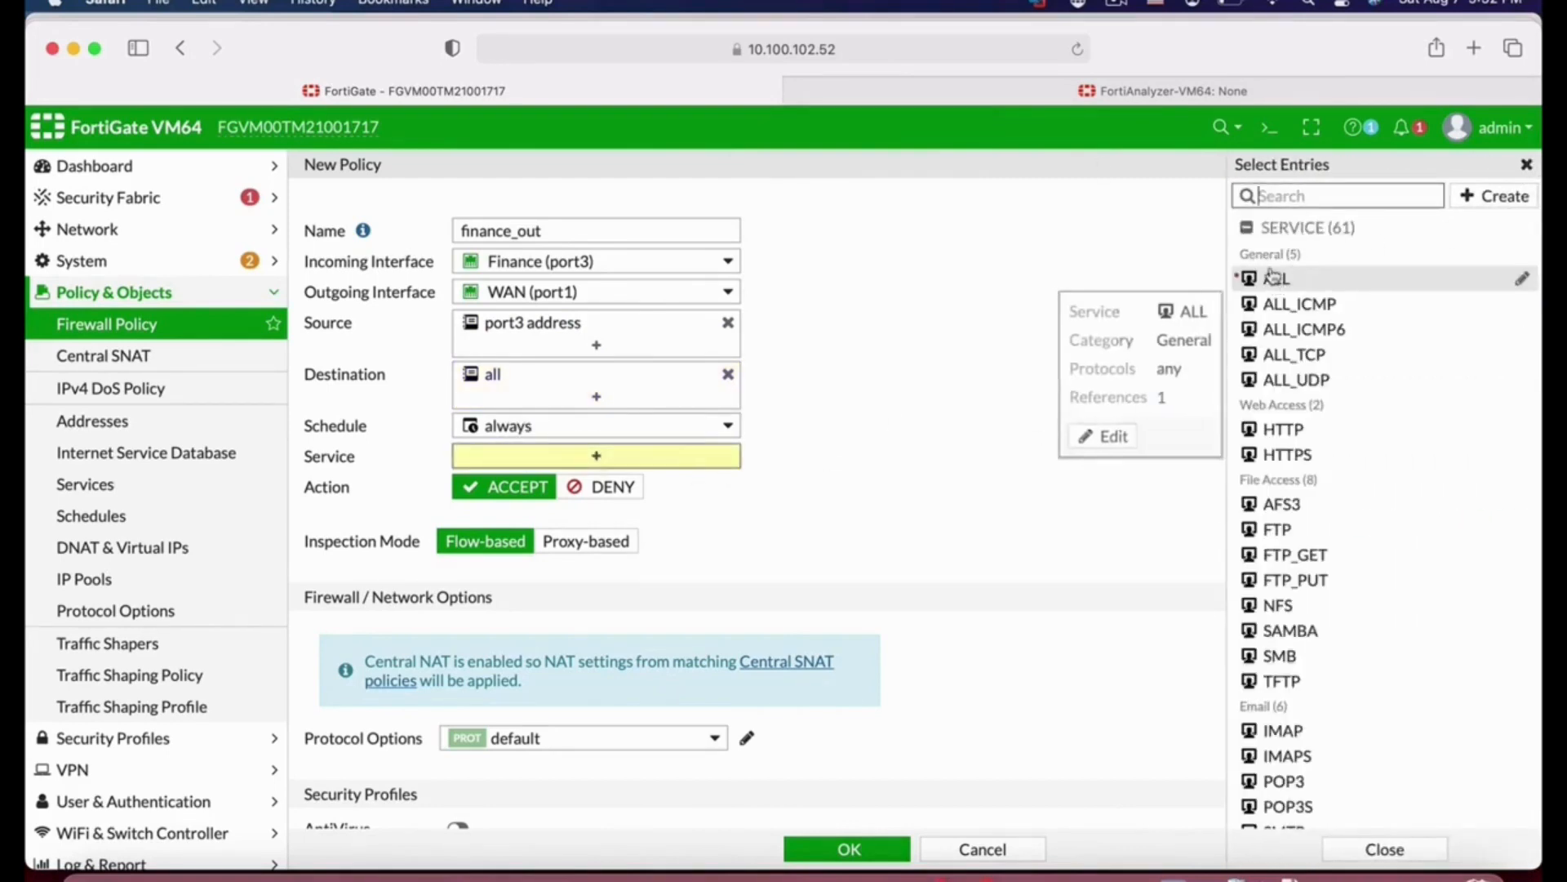
{"action": "left_click", "coordinate": [1273, 277]}
Step: Try enabling the AntiVirus and Web Filter security profiles on the policy, then switch both off again
{"action": "scroll", "coordinate": [955, 632], "scroll_direction": "down", "scroll_amount": 5}
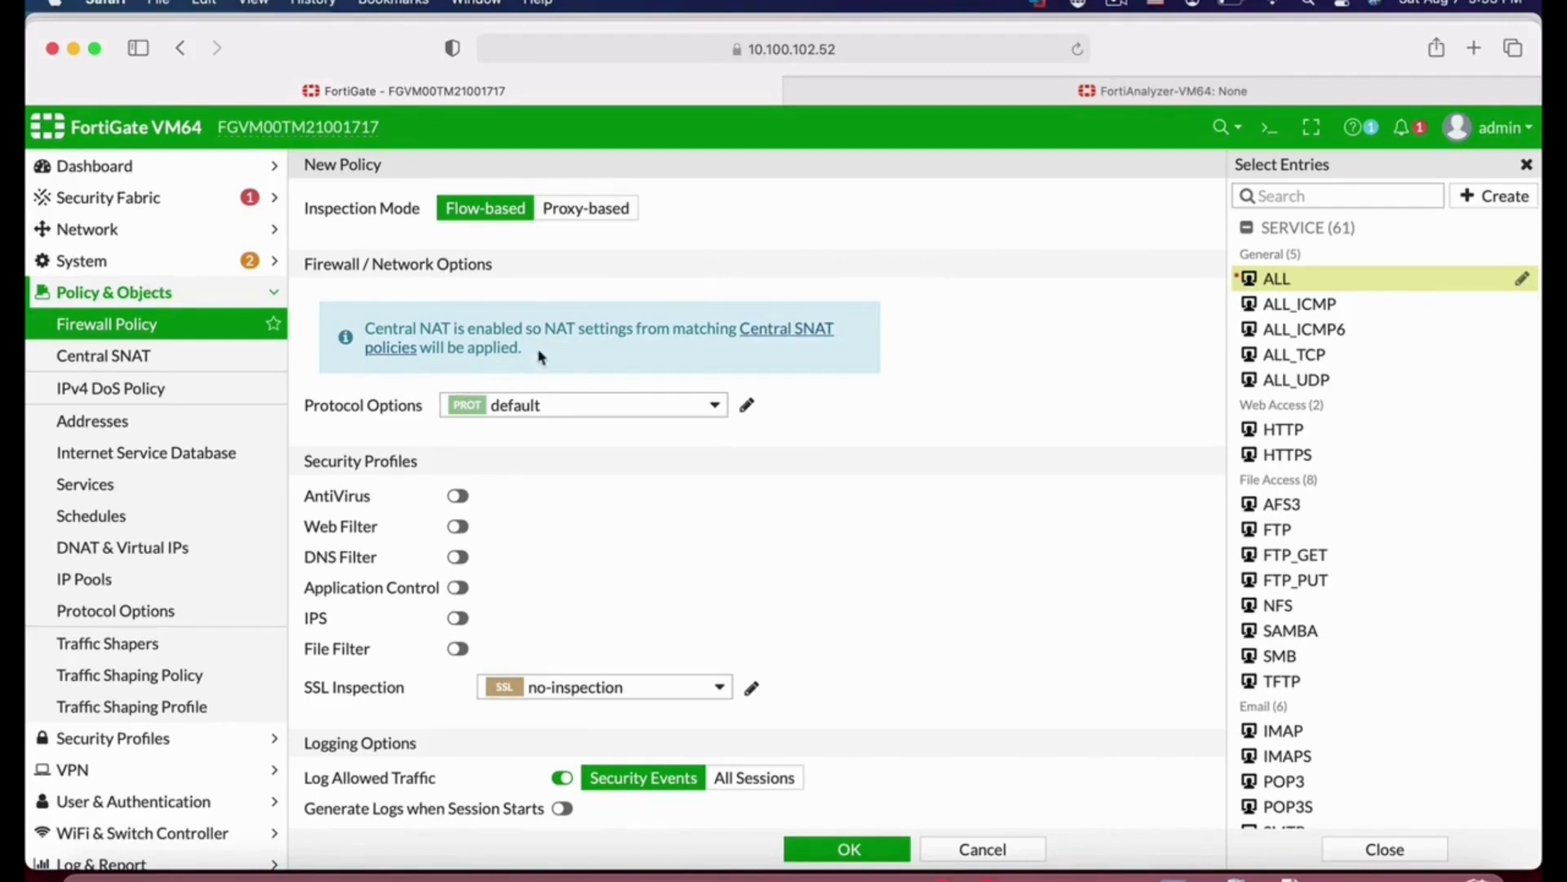
{"action": "scroll", "coordinate": [883, 552], "scroll_direction": "down", "scroll_amount": 5}
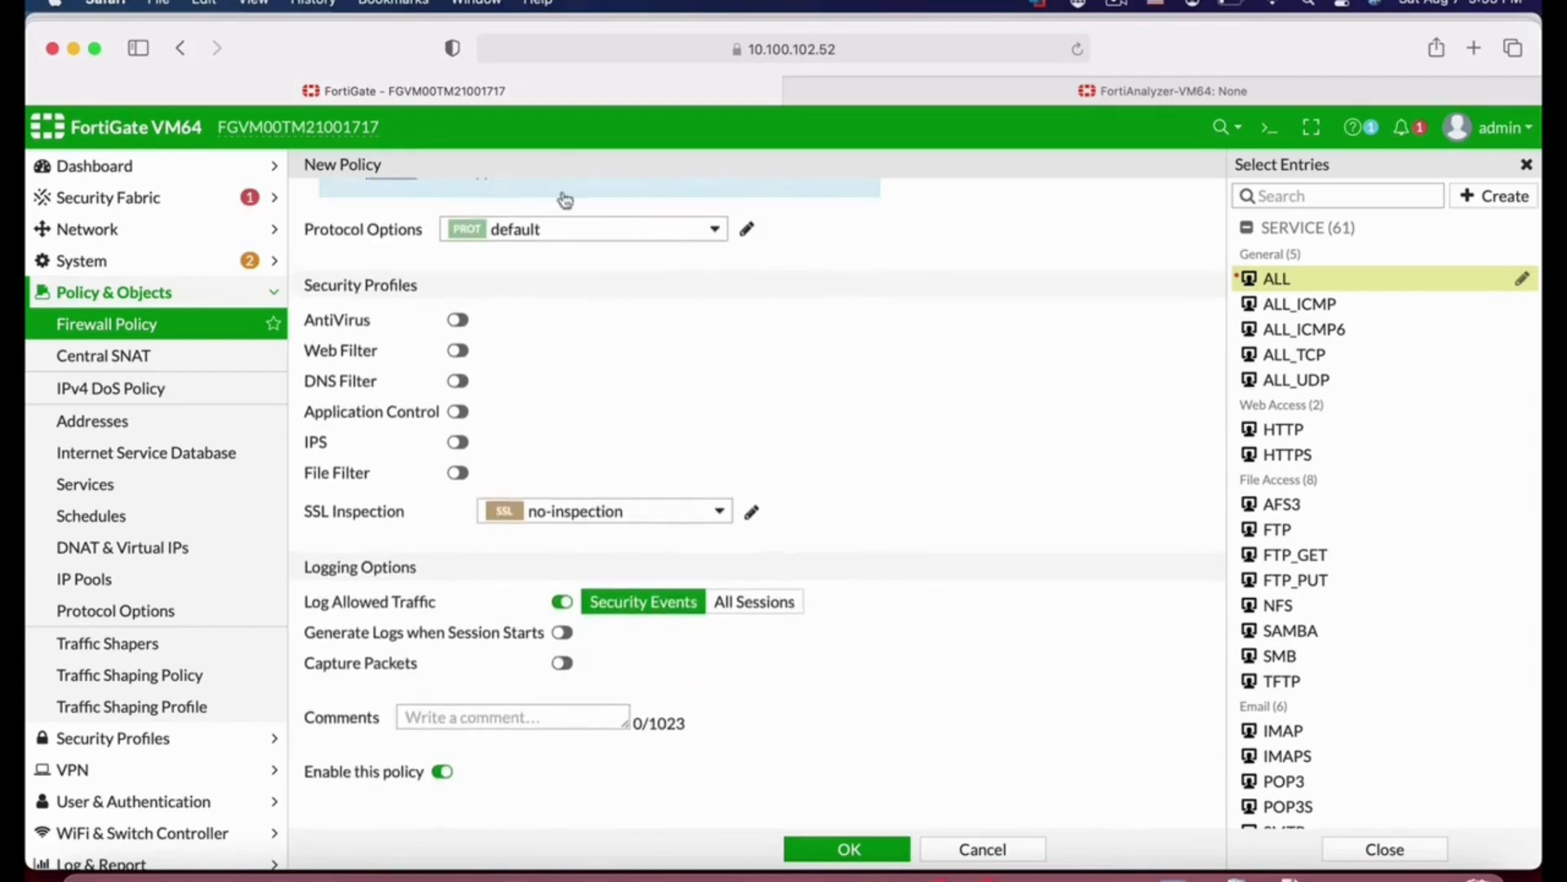
{"action": "left_click", "coordinate": [459, 320]}
{"action": "left_click", "coordinate": [588, 323]}
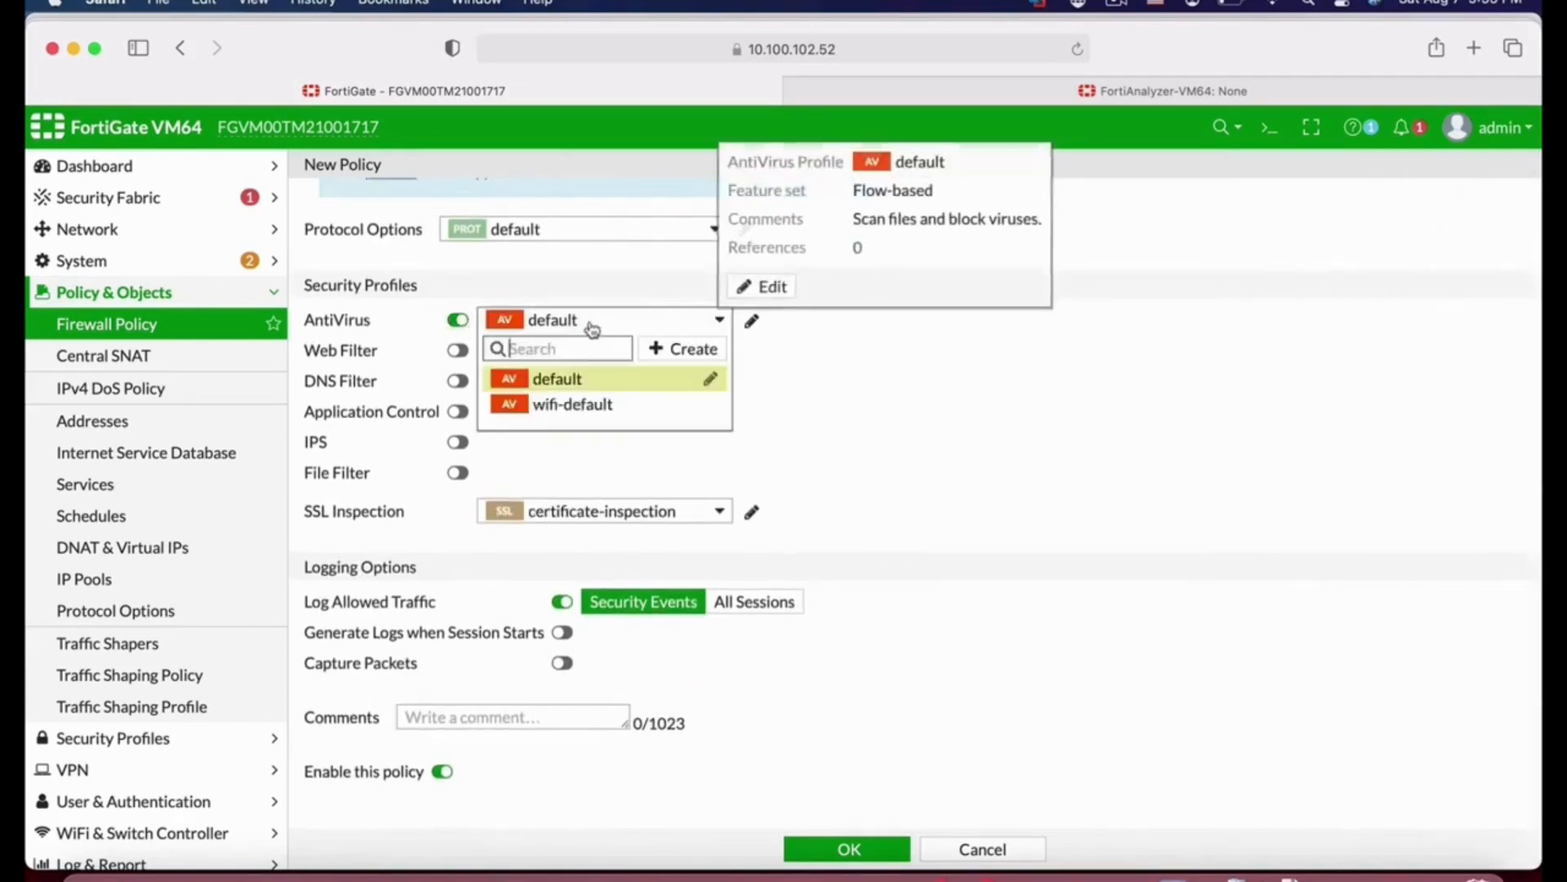
{"action": "left_click", "coordinate": [456, 349]}
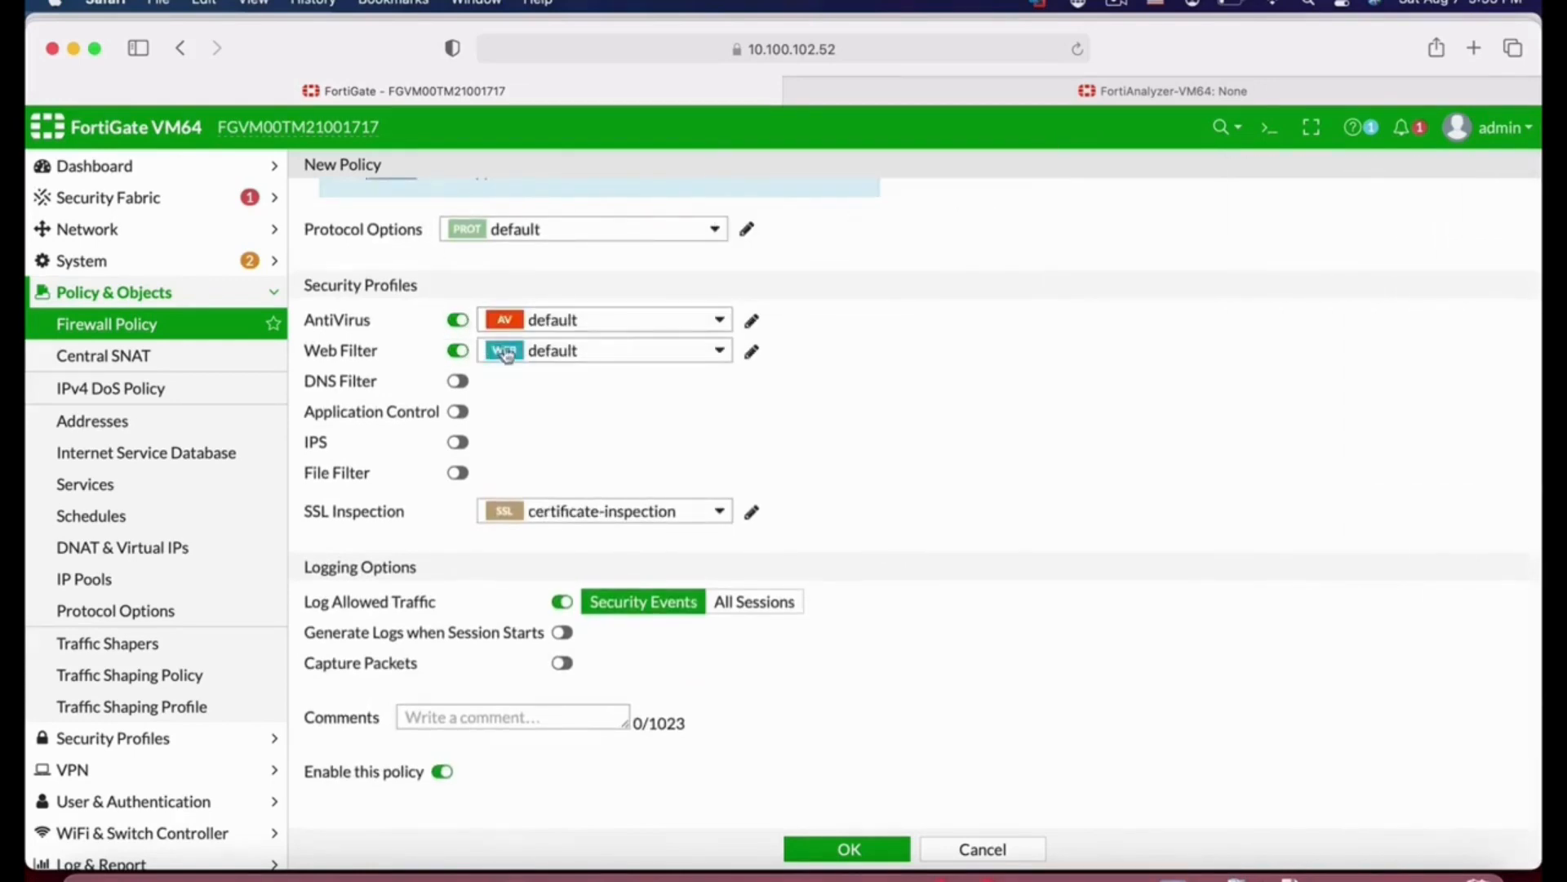
{"action": "left_click", "coordinate": [457, 350]}
{"action": "left_click", "coordinate": [458, 319]}
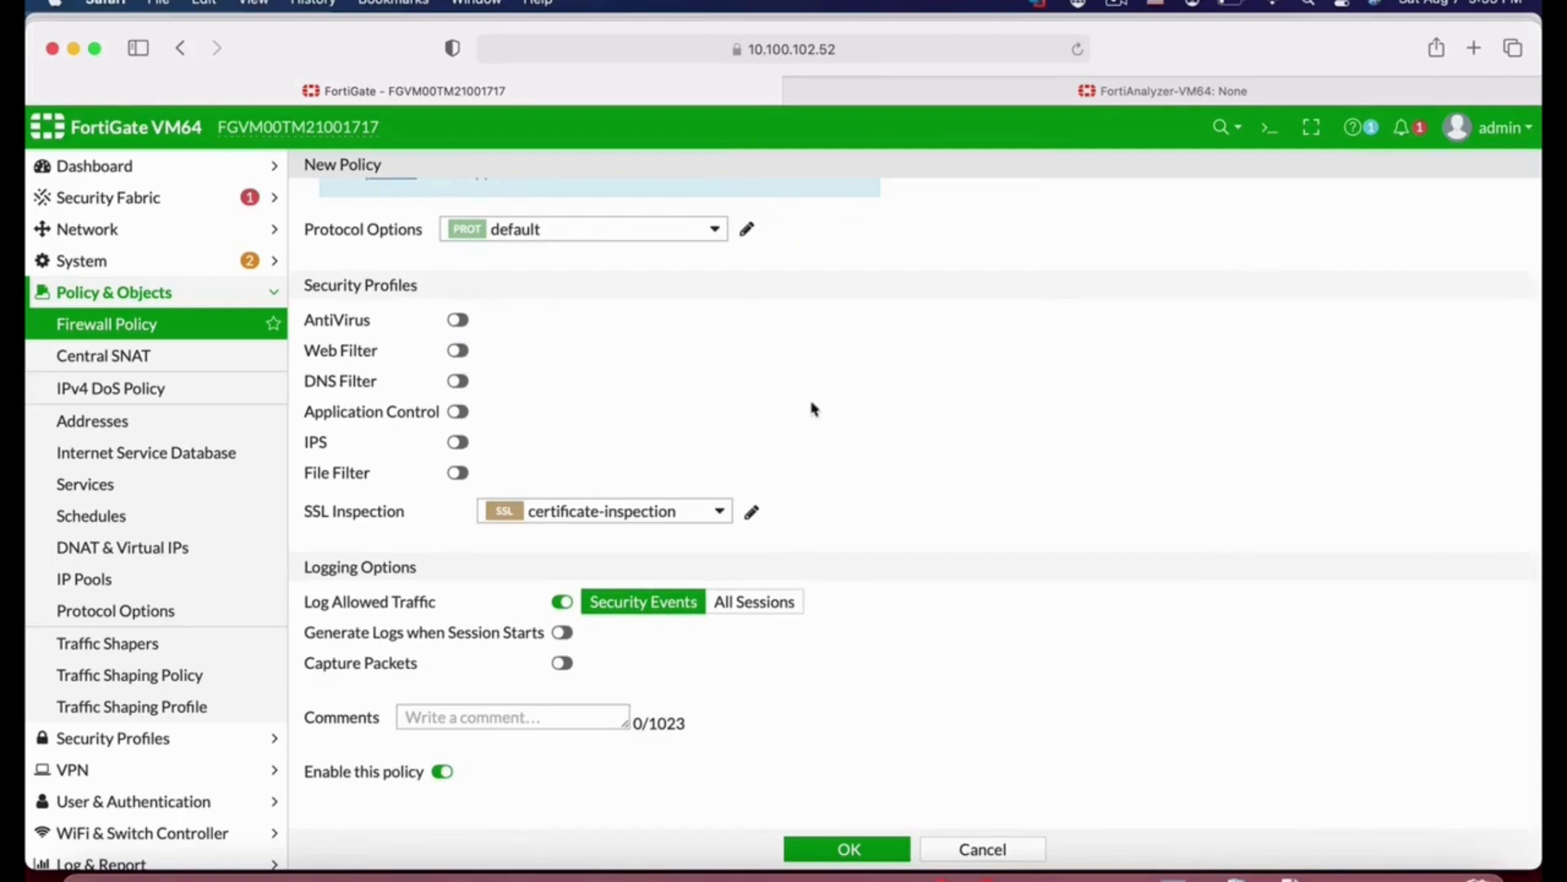
Step: Save the finance_out policy and start another new policy named finance_1
{"action": "left_click", "coordinate": [849, 850]}
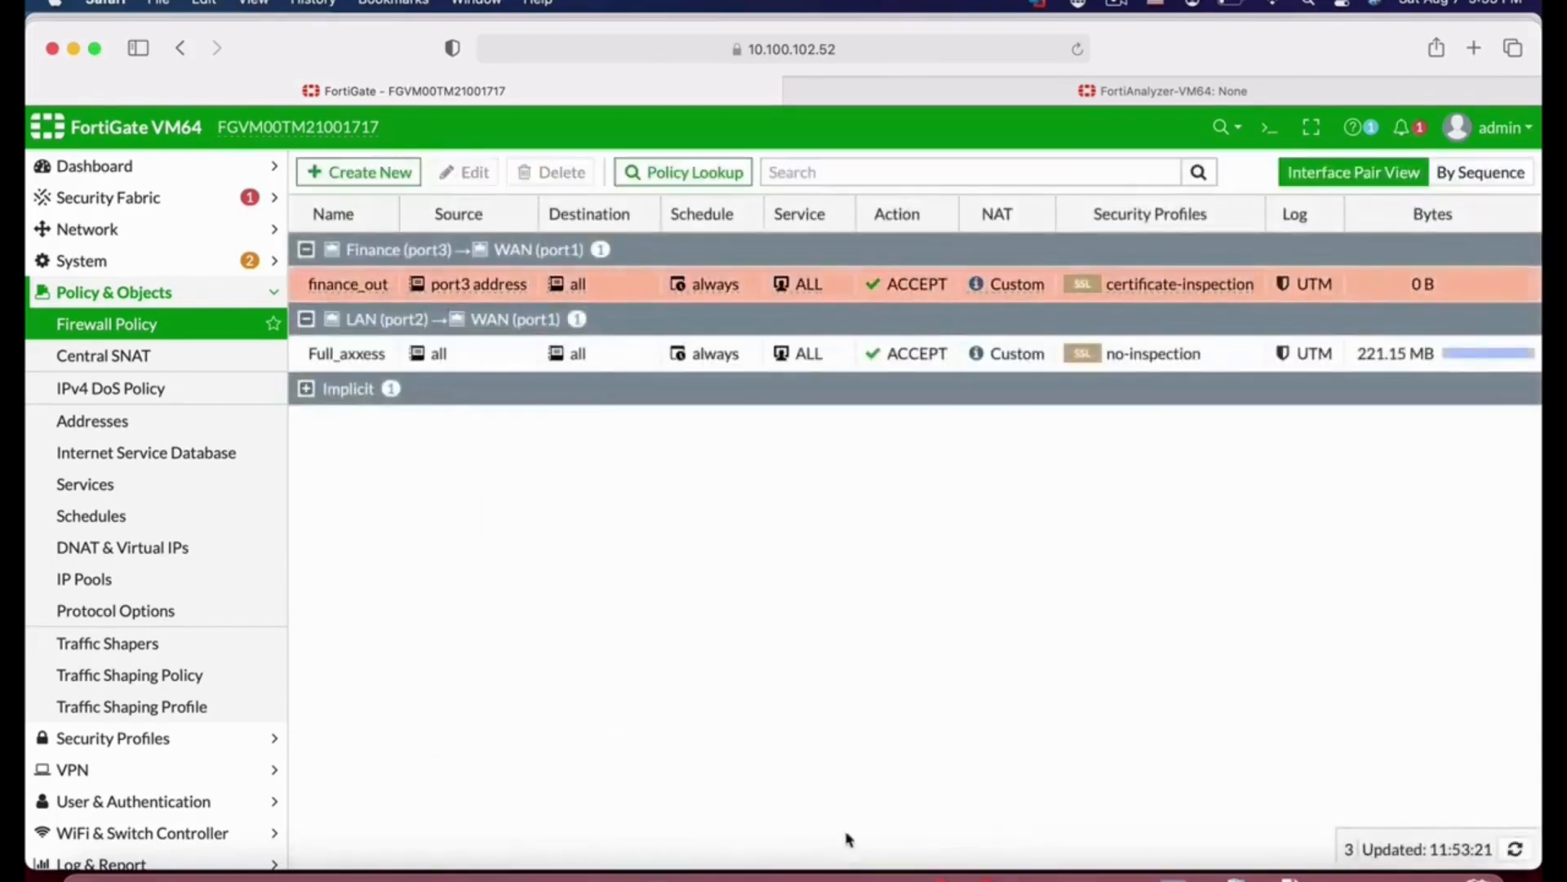
{"action": "left_click", "coordinate": [382, 175]}
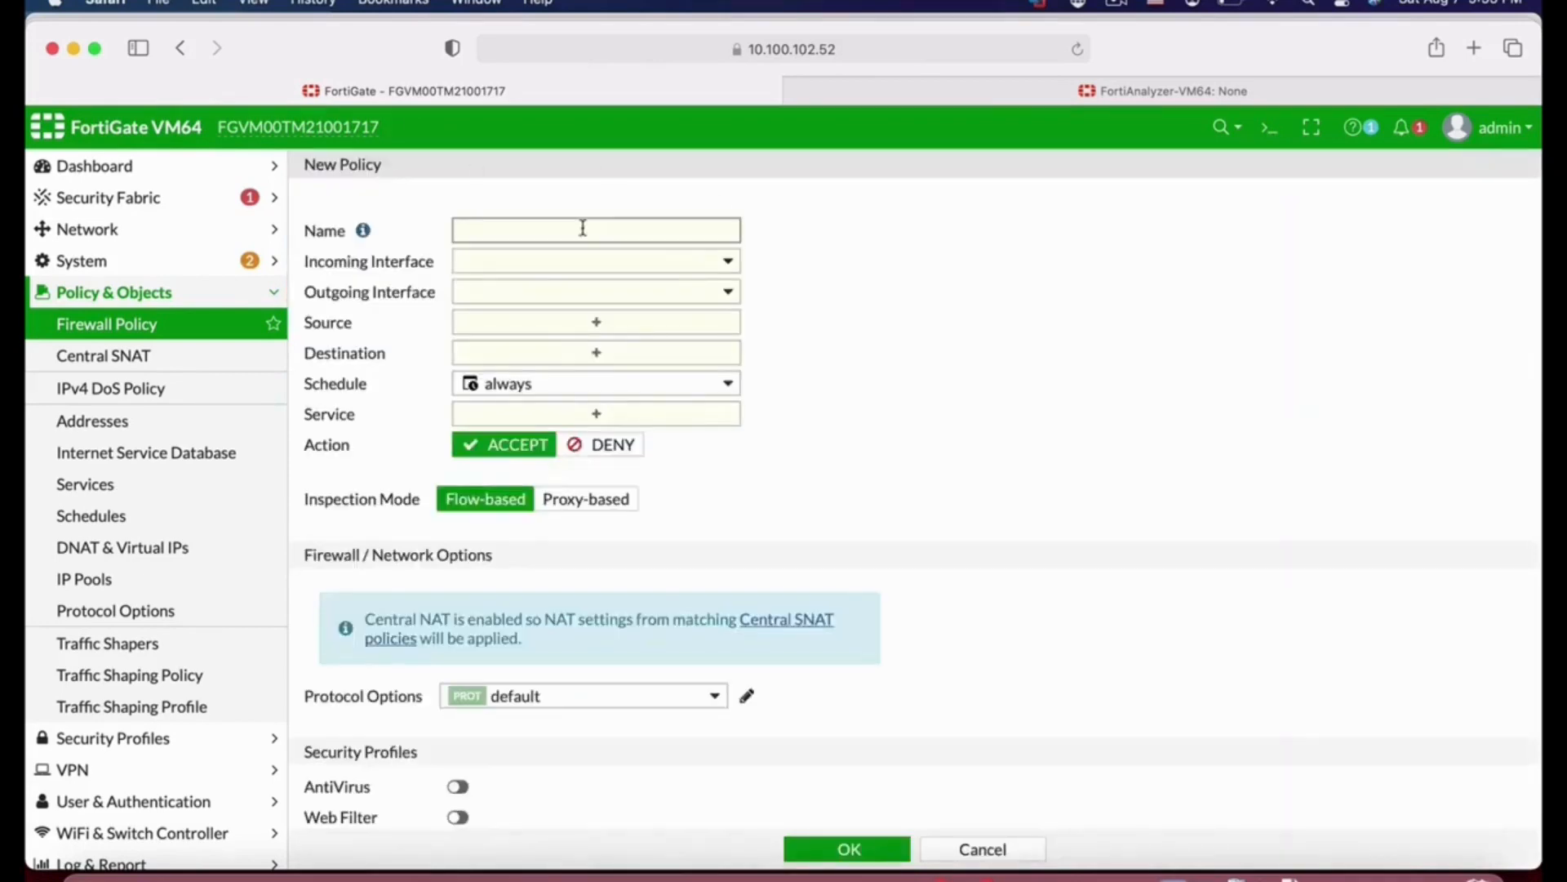
{"action": "type", "text": "finance_out"}
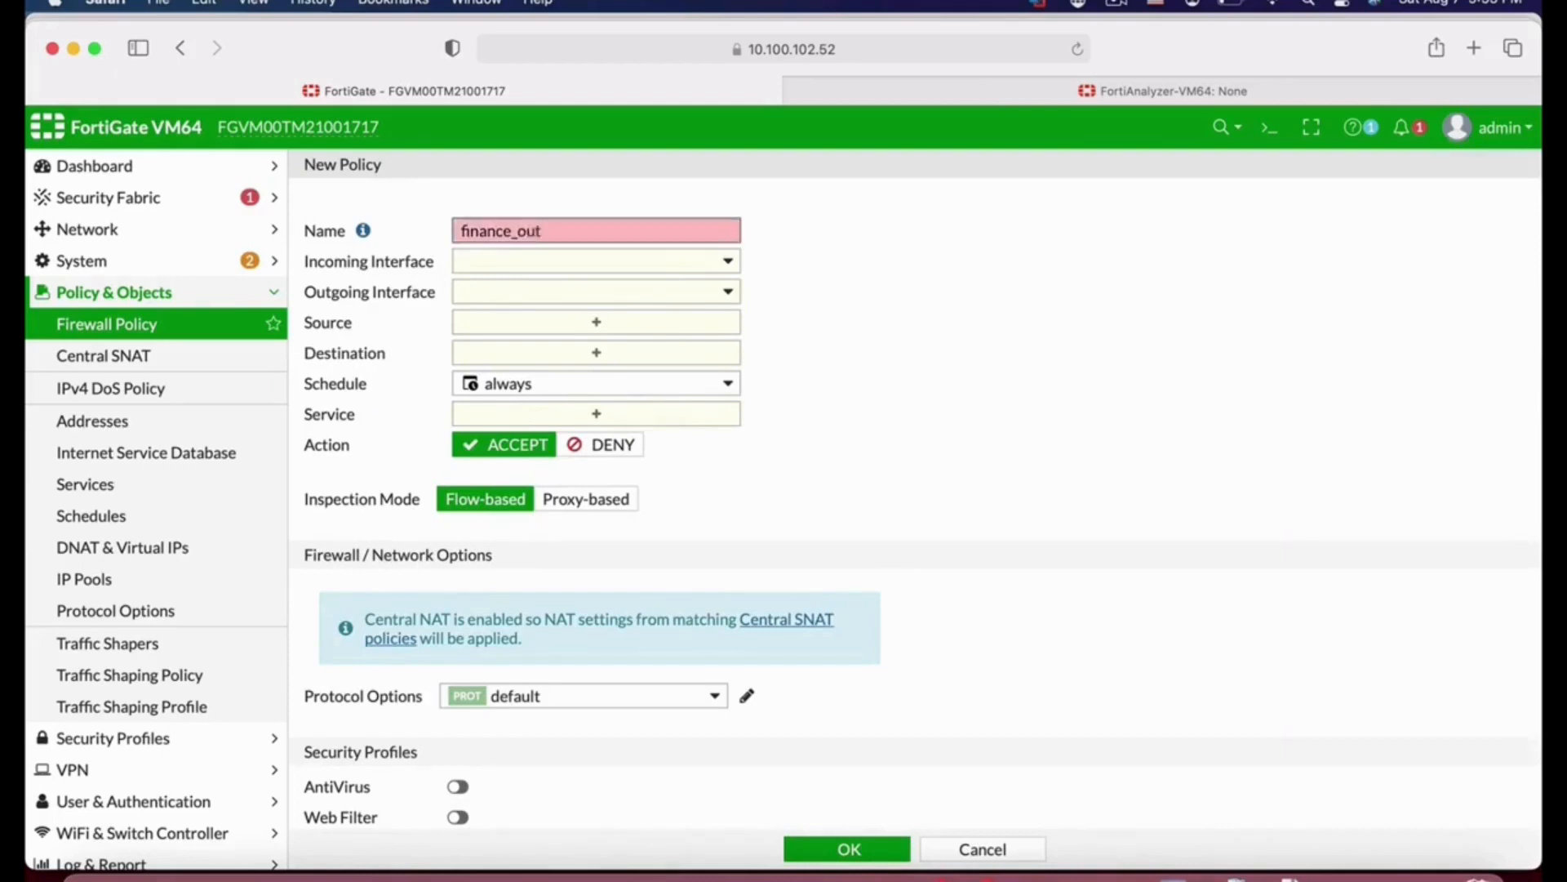
{"action": "key", "text": "BackSpace"}
{"action": "key", "text": "BackSpace"}
{"action": "key", "text": "BackSpace"}
{"action": "type", "text": "1"}
Step: Set the incoming interface to finance_out and the outgoing interface to WAN (port1)
{"action": "left_click", "coordinate": [578, 259]}
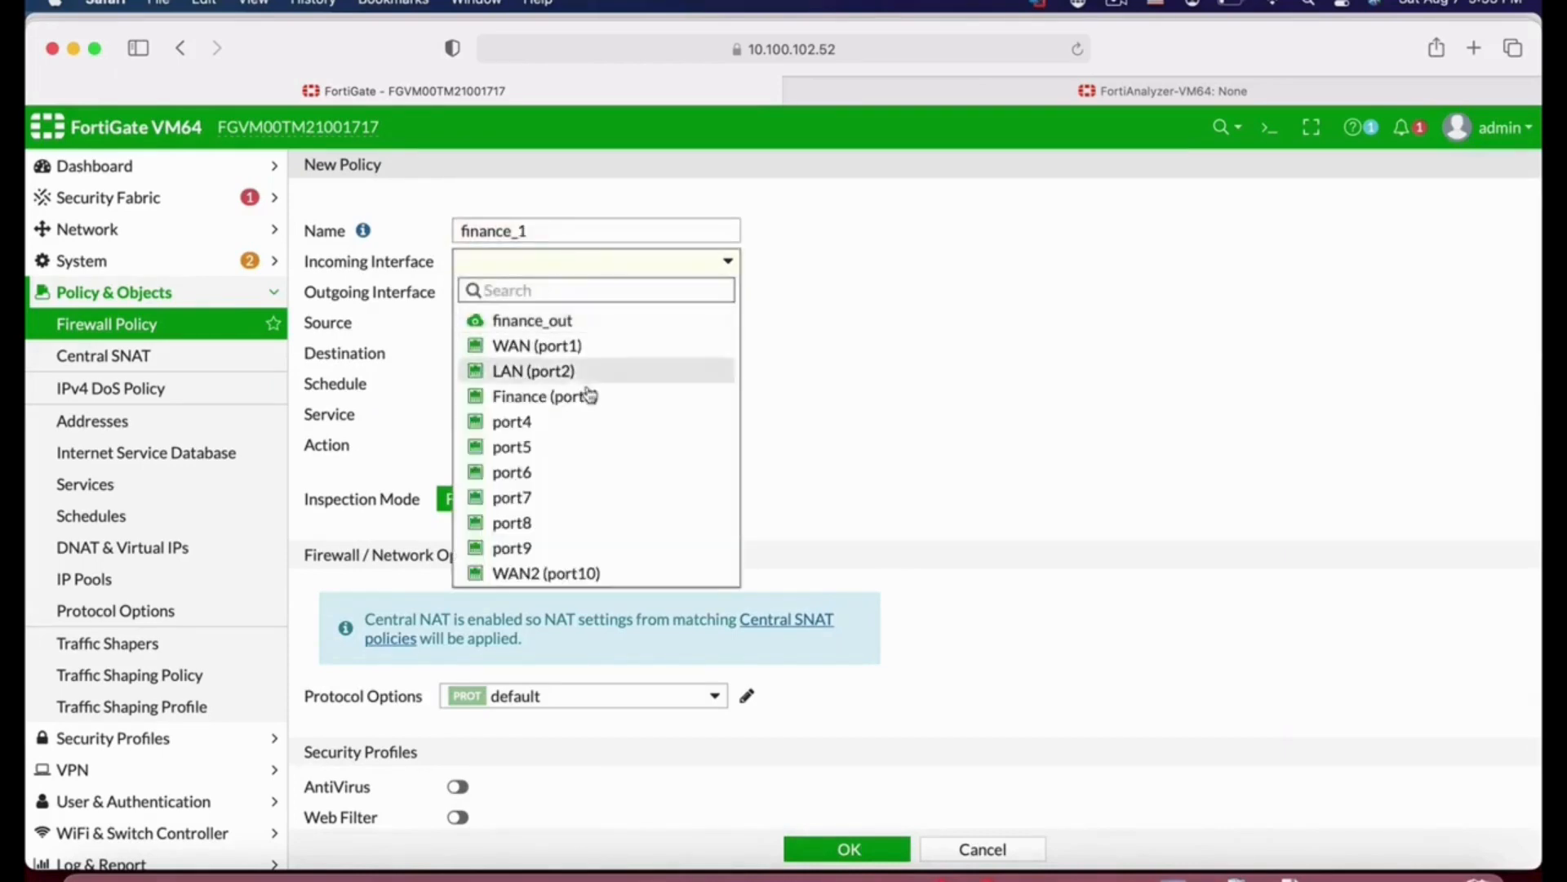
{"action": "left_click", "coordinate": [559, 321]}
{"action": "mouse_move", "coordinate": [558, 262]}
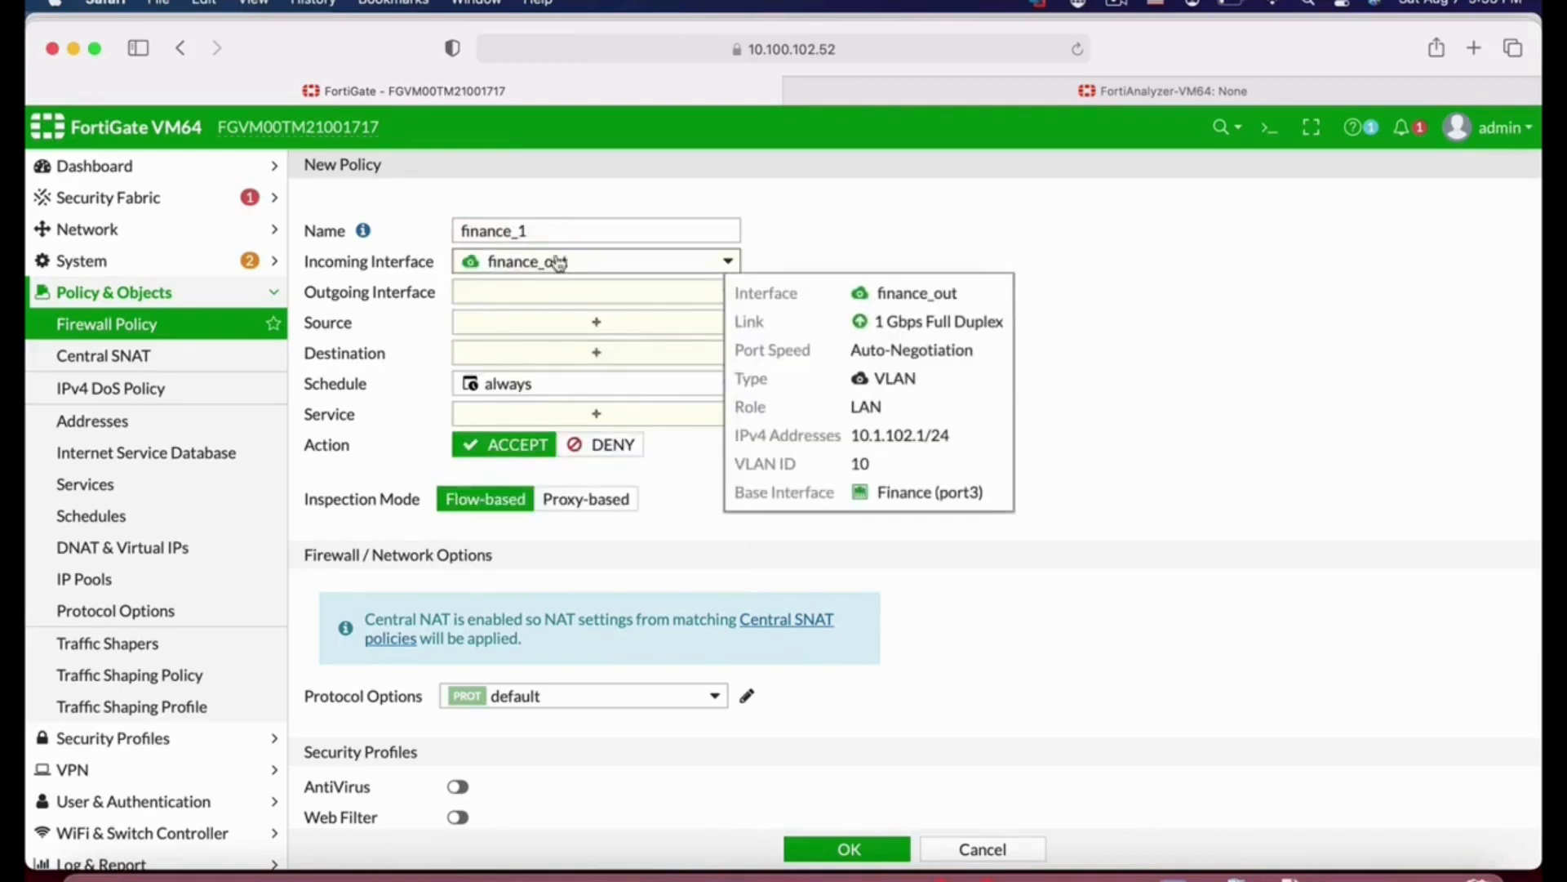
{"action": "left_click", "coordinate": [560, 298]}
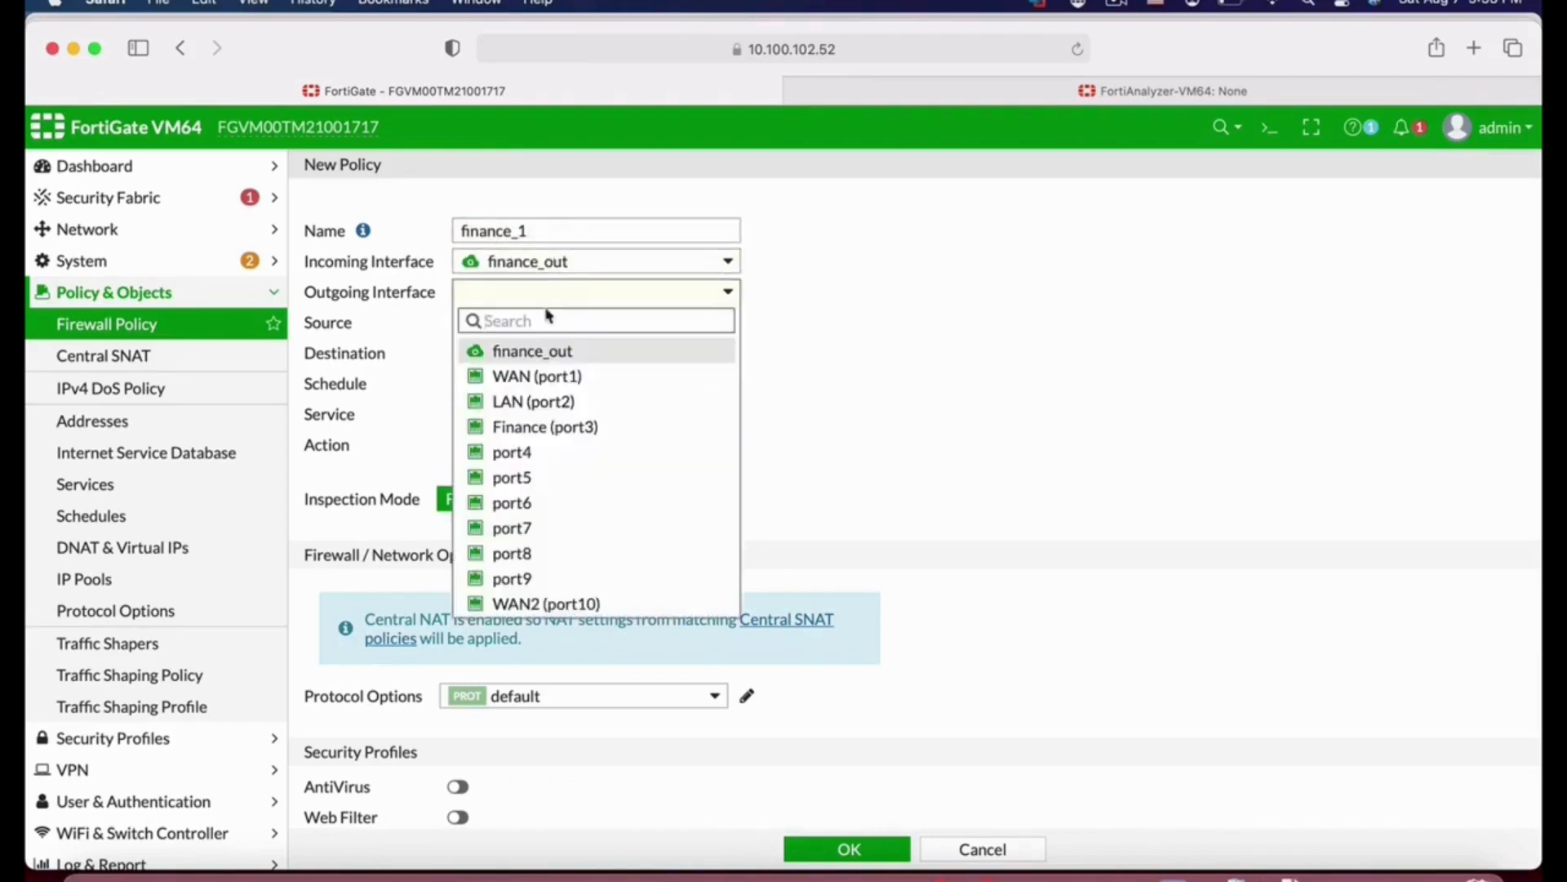
{"action": "left_click", "coordinate": [553, 381]}
Step: Set the policy's source to finance_out address and its destination to all
{"action": "left_click", "coordinate": [605, 319]}
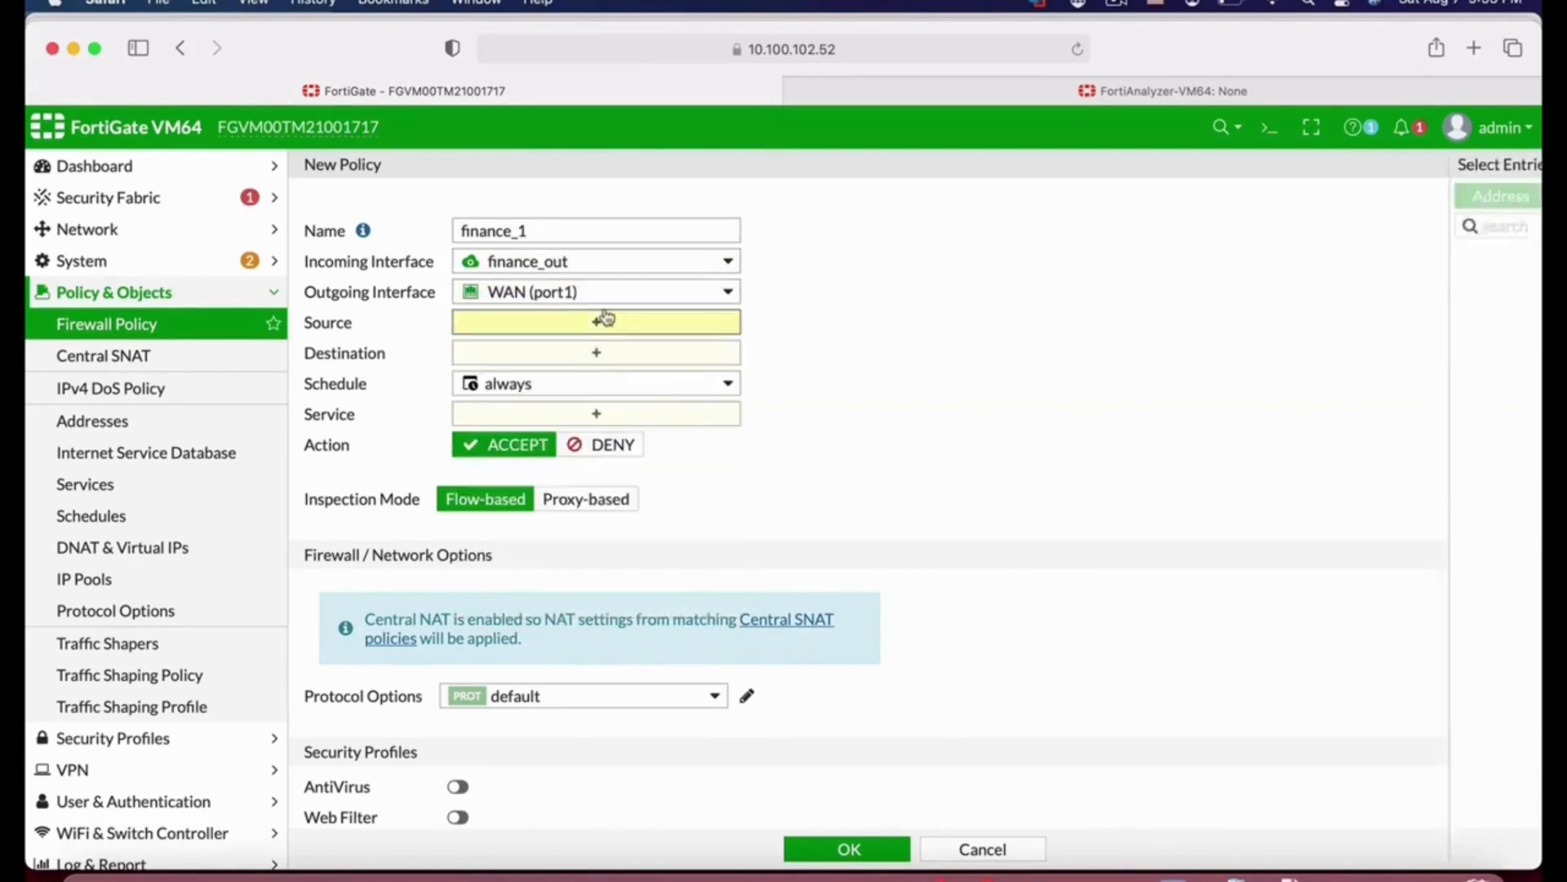
{"action": "mouse_move", "coordinate": [1362, 283]}
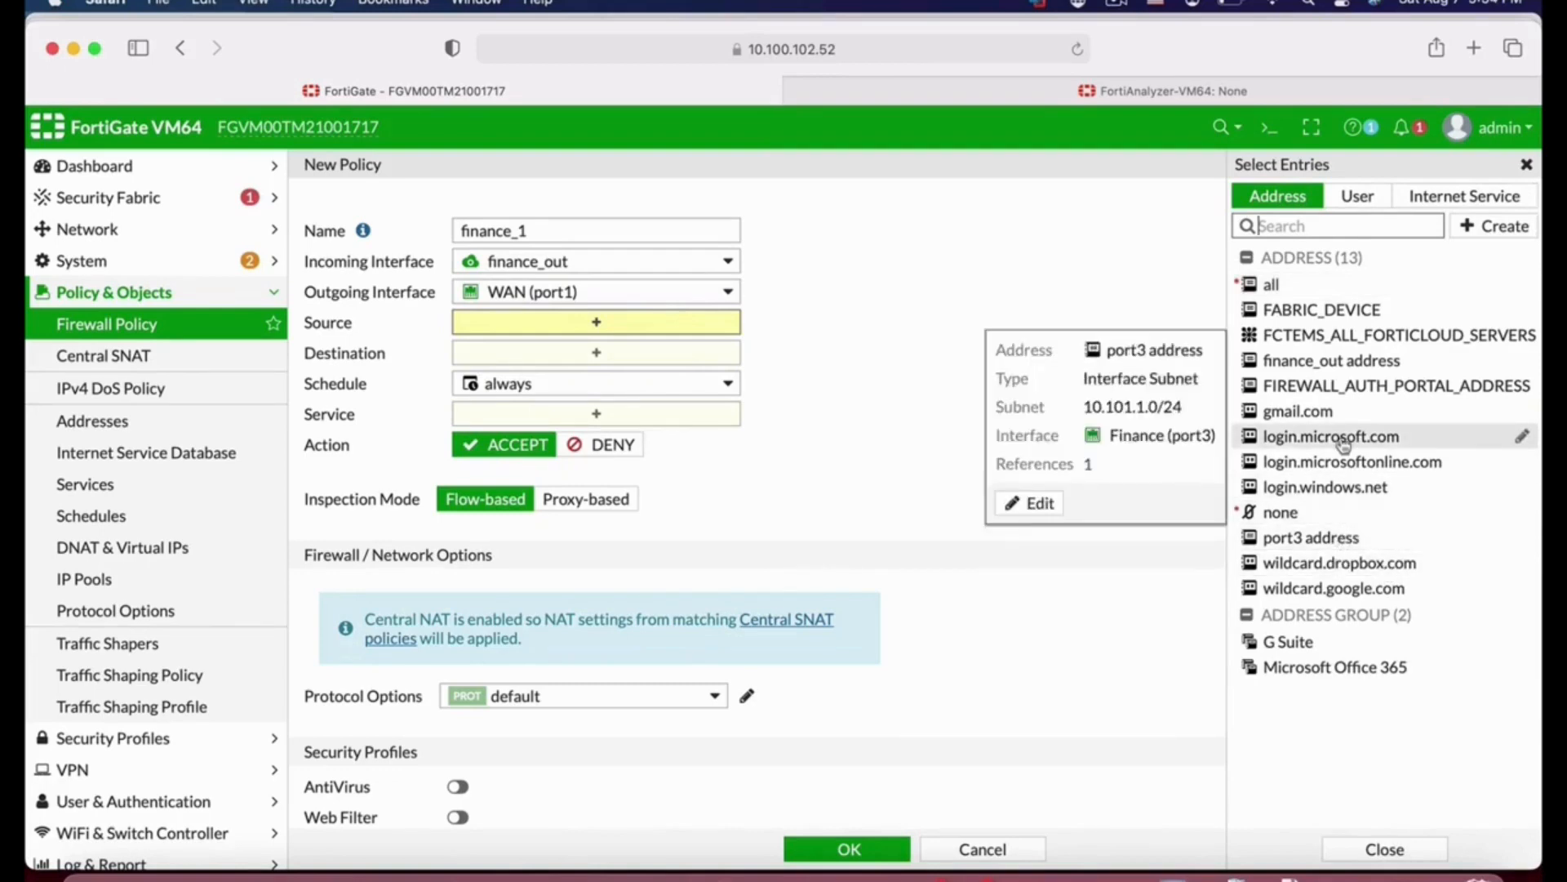
{"action": "left_click", "coordinate": [1298, 360]}
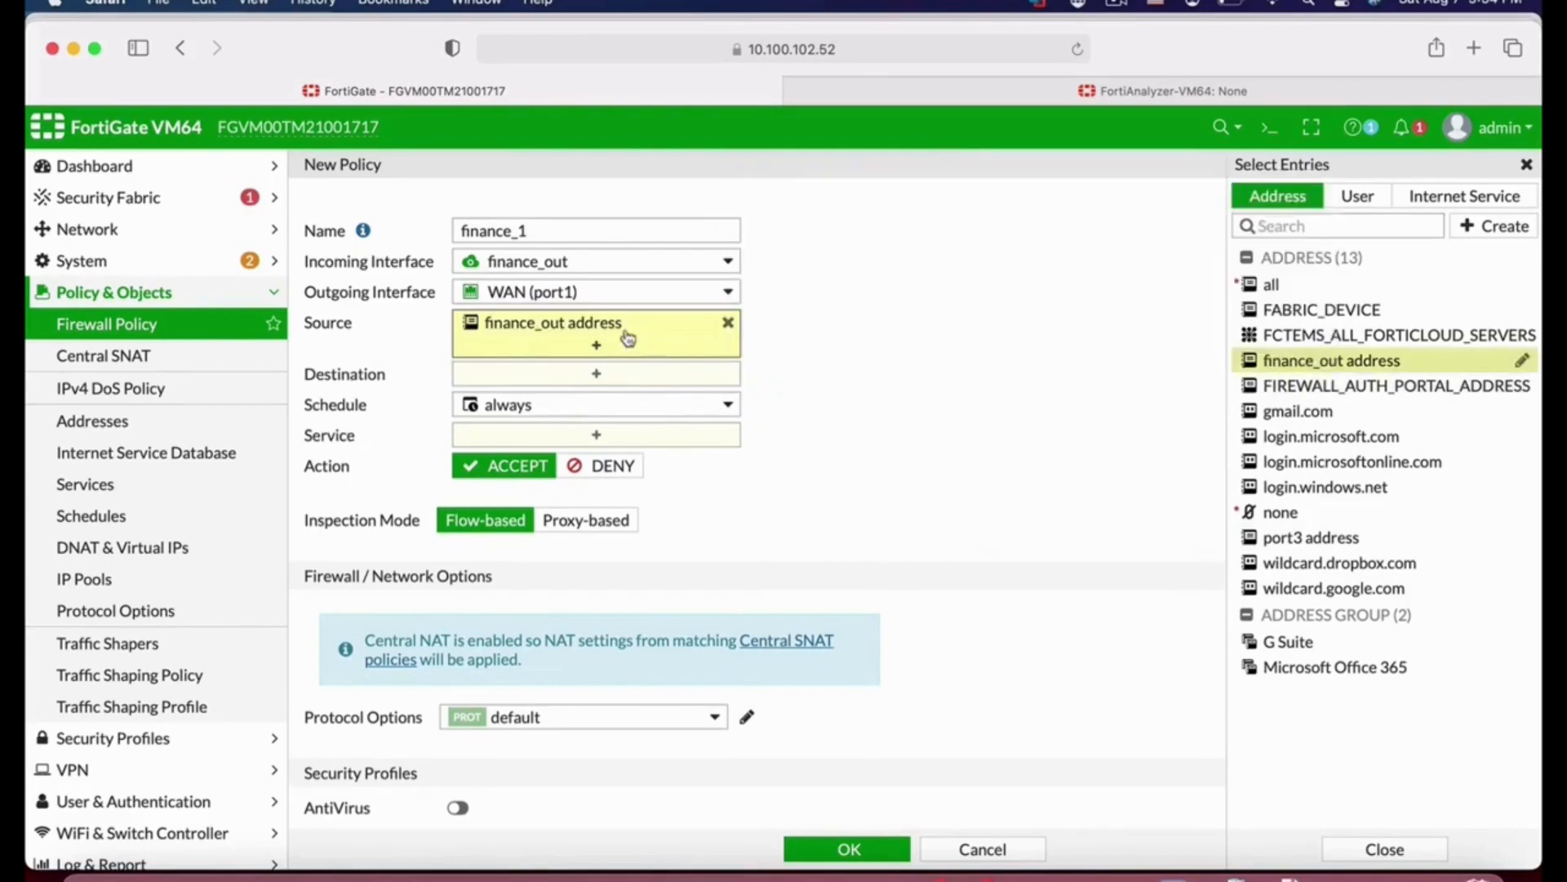
{"action": "left_click", "coordinate": [544, 374]}
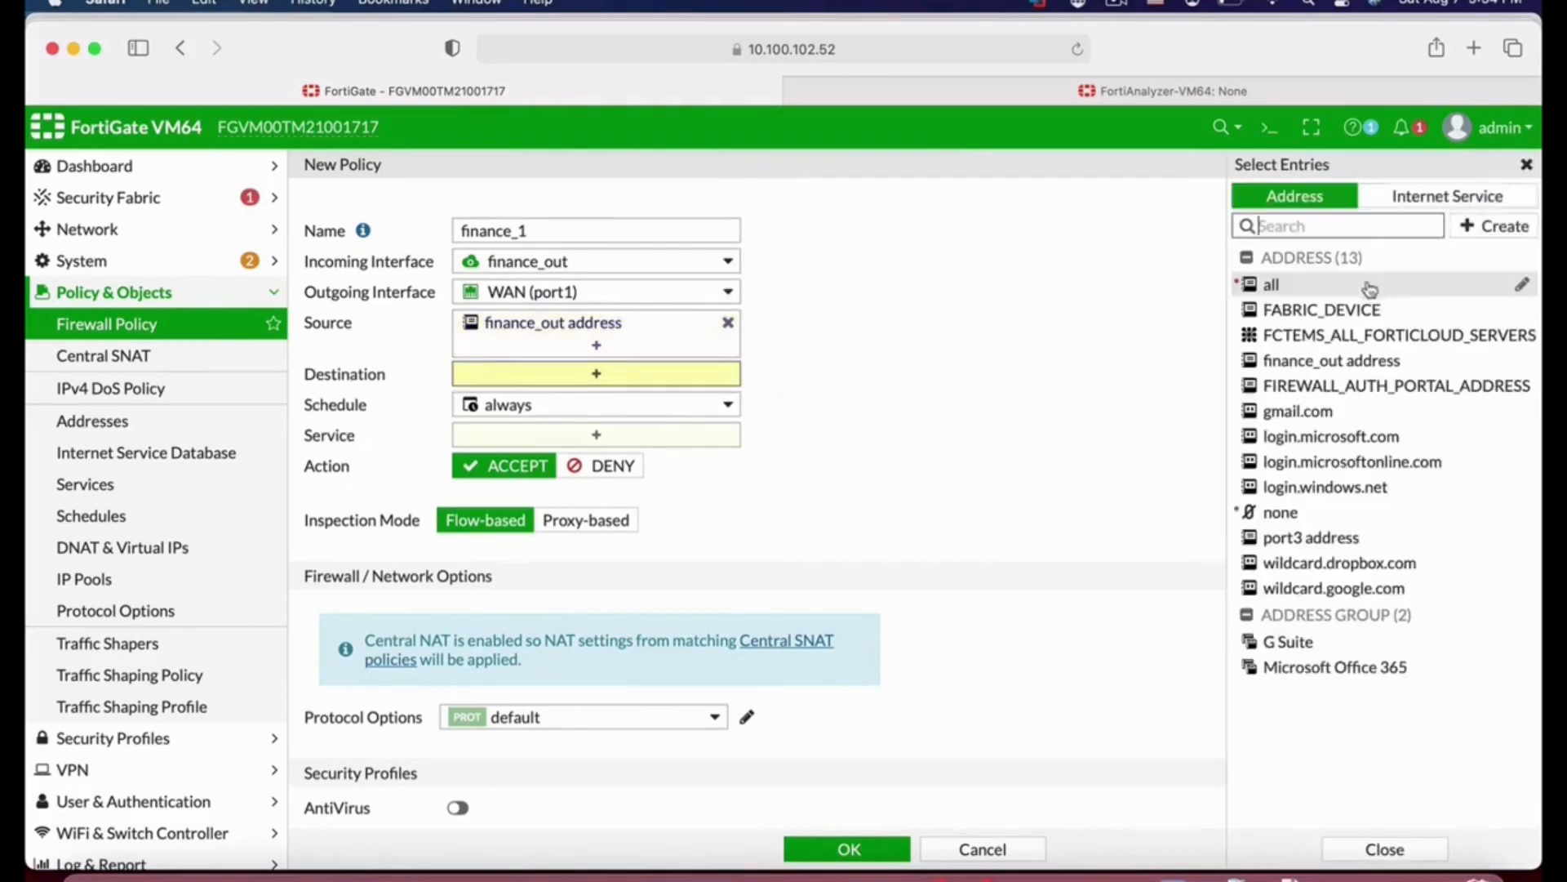
{"action": "left_click", "coordinate": [1315, 284]}
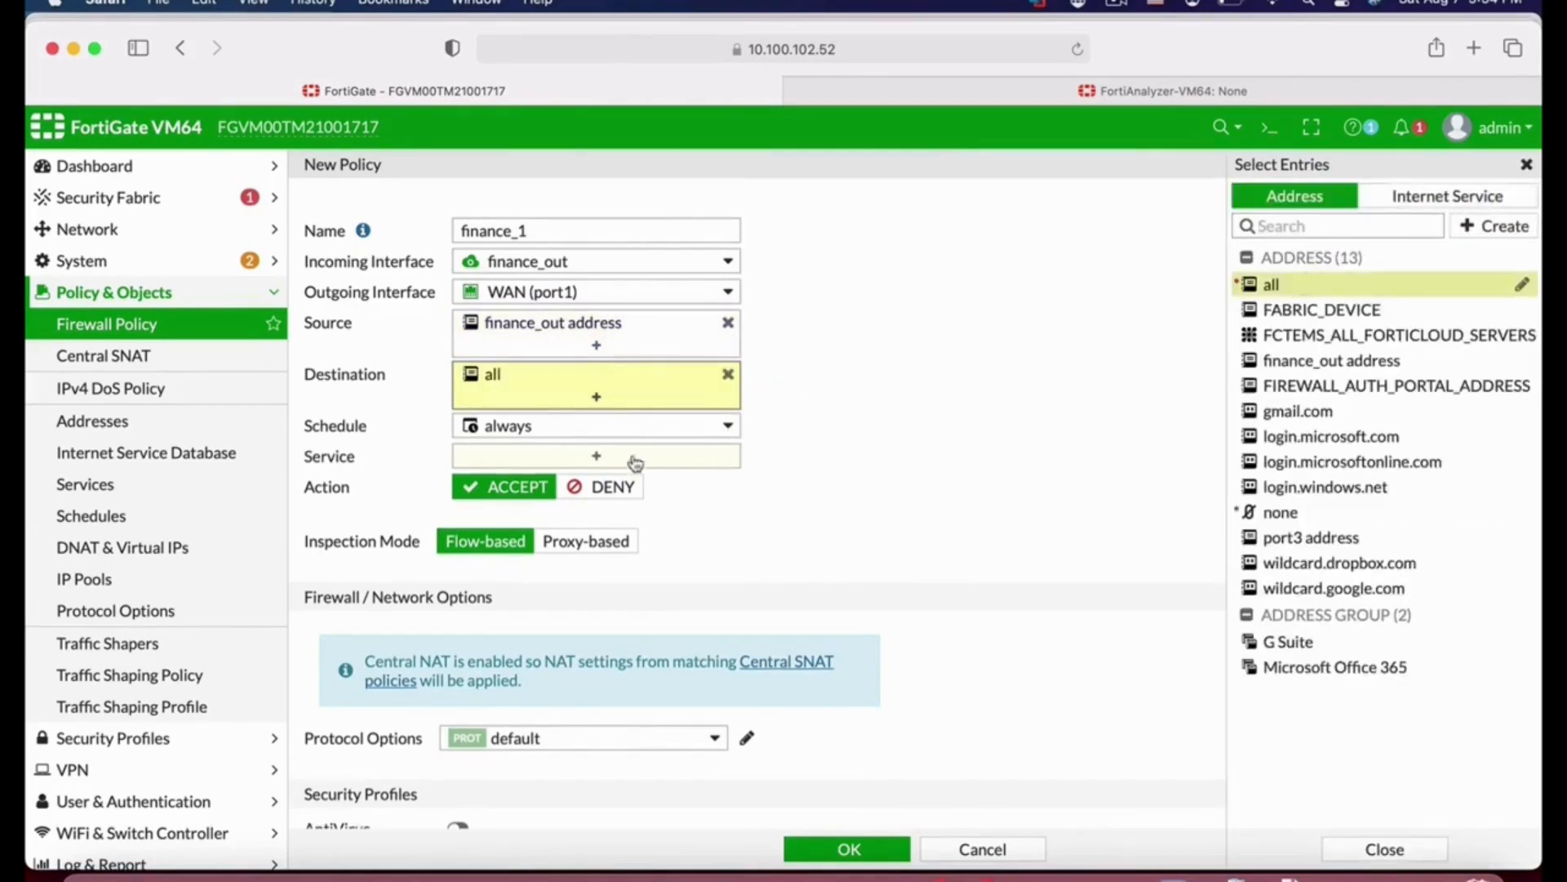
Step: Set the policy's service to ALL and save the finance_1 policy
{"action": "left_click", "coordinate": [676, 464]}
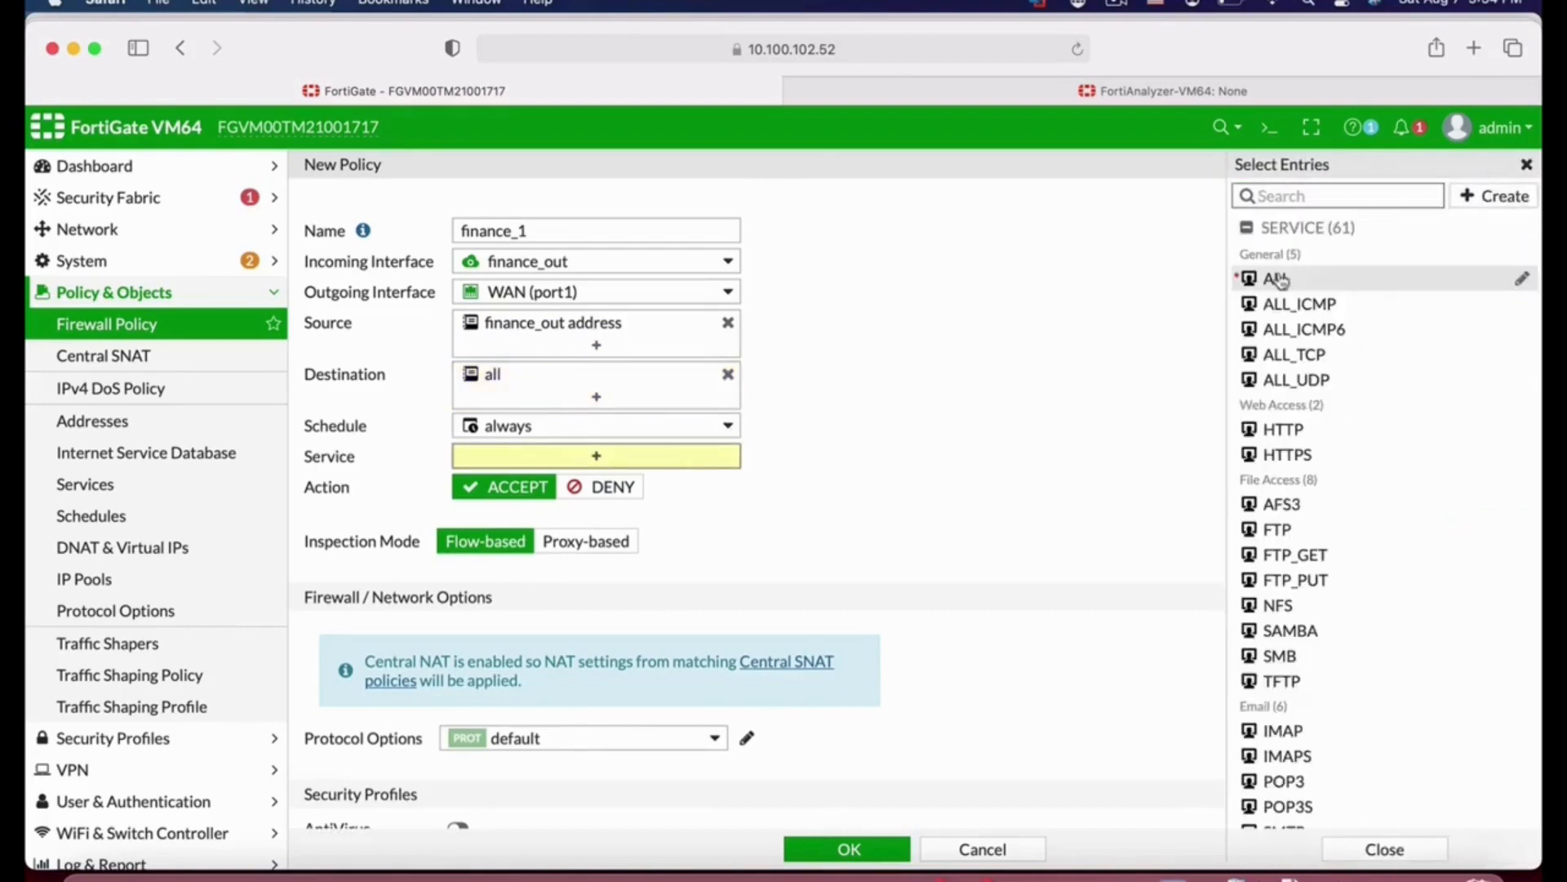
{"action": "left_click", "coordinate": [1279, 280]}
{"action": "scroll", "coordinate": [898, 624], "scroll_direction": "down", "scroll_amount": 6}
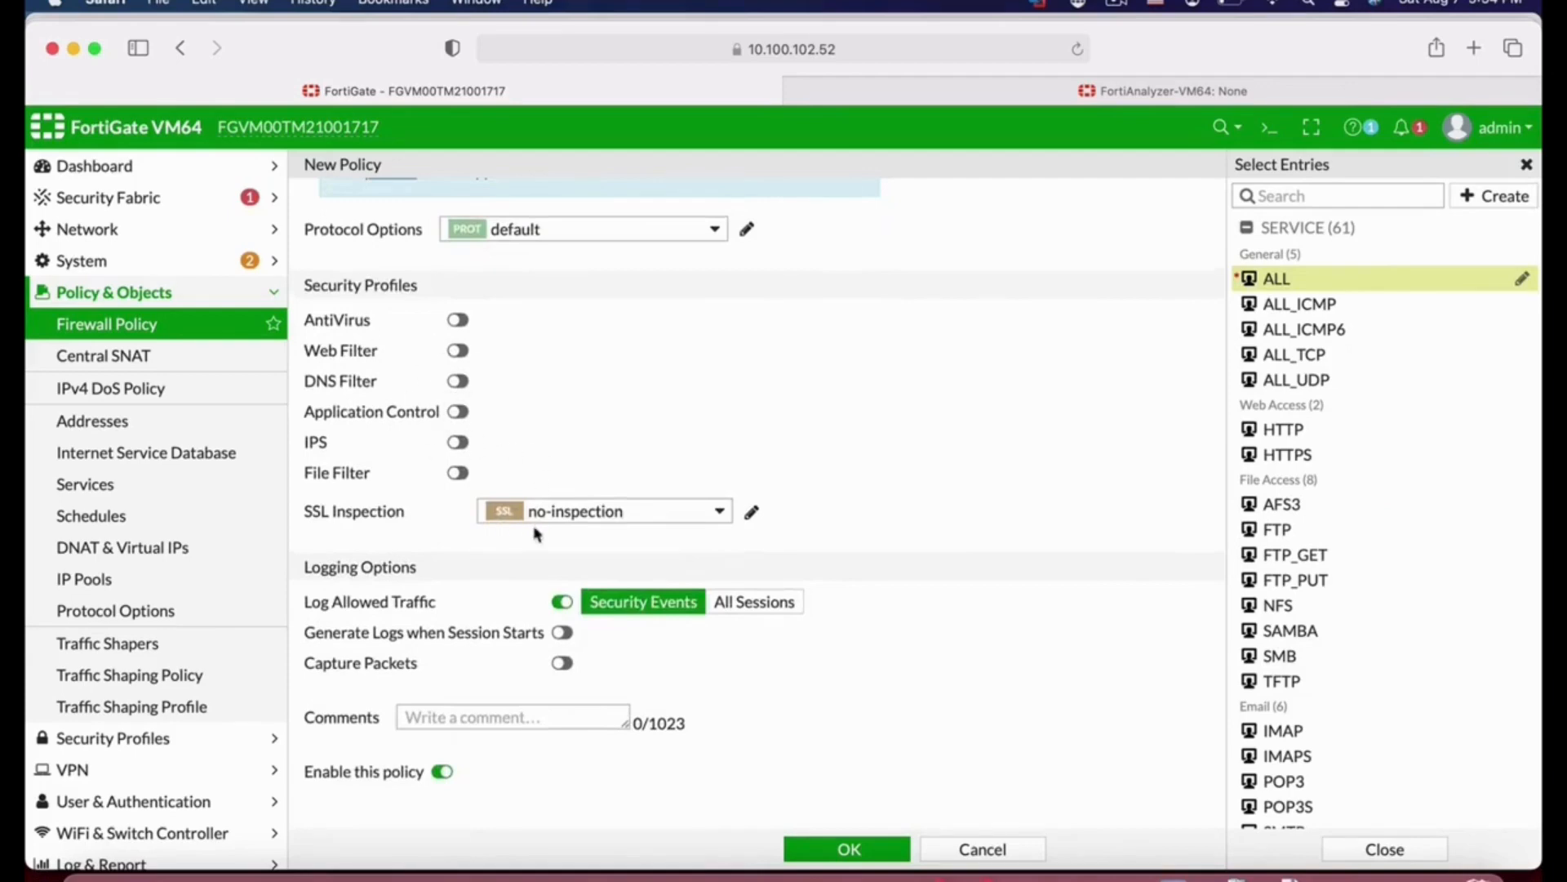
{"action": "left_click", "coordinate": [849, 849]}
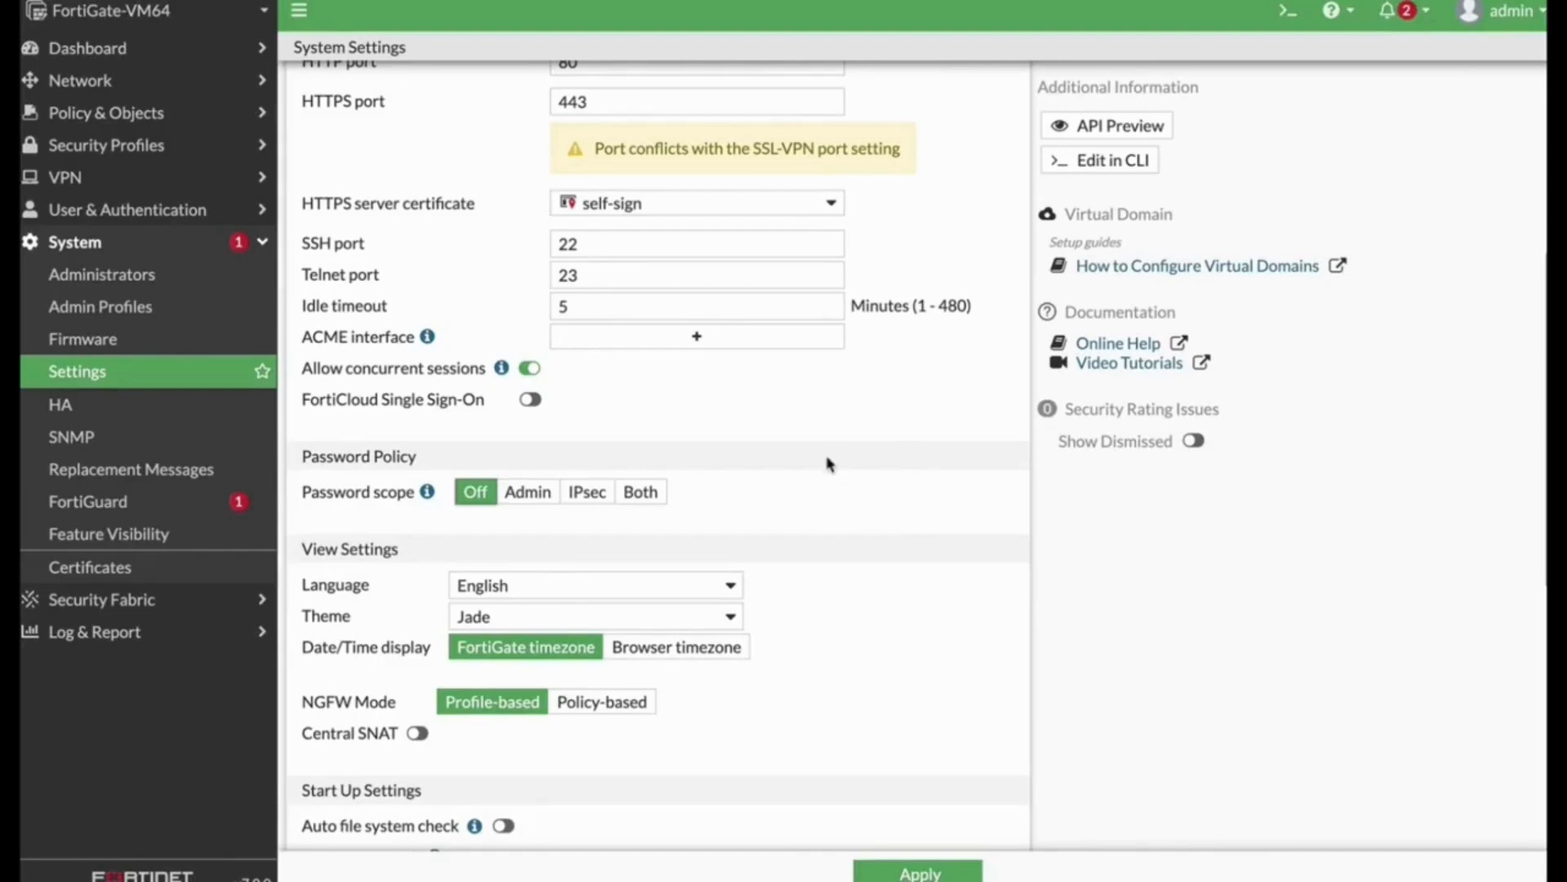
Step: Set the administrator idle timeout in system settings to 30 minutes
{"action": "double_click", "coordinate": [572, 308]}
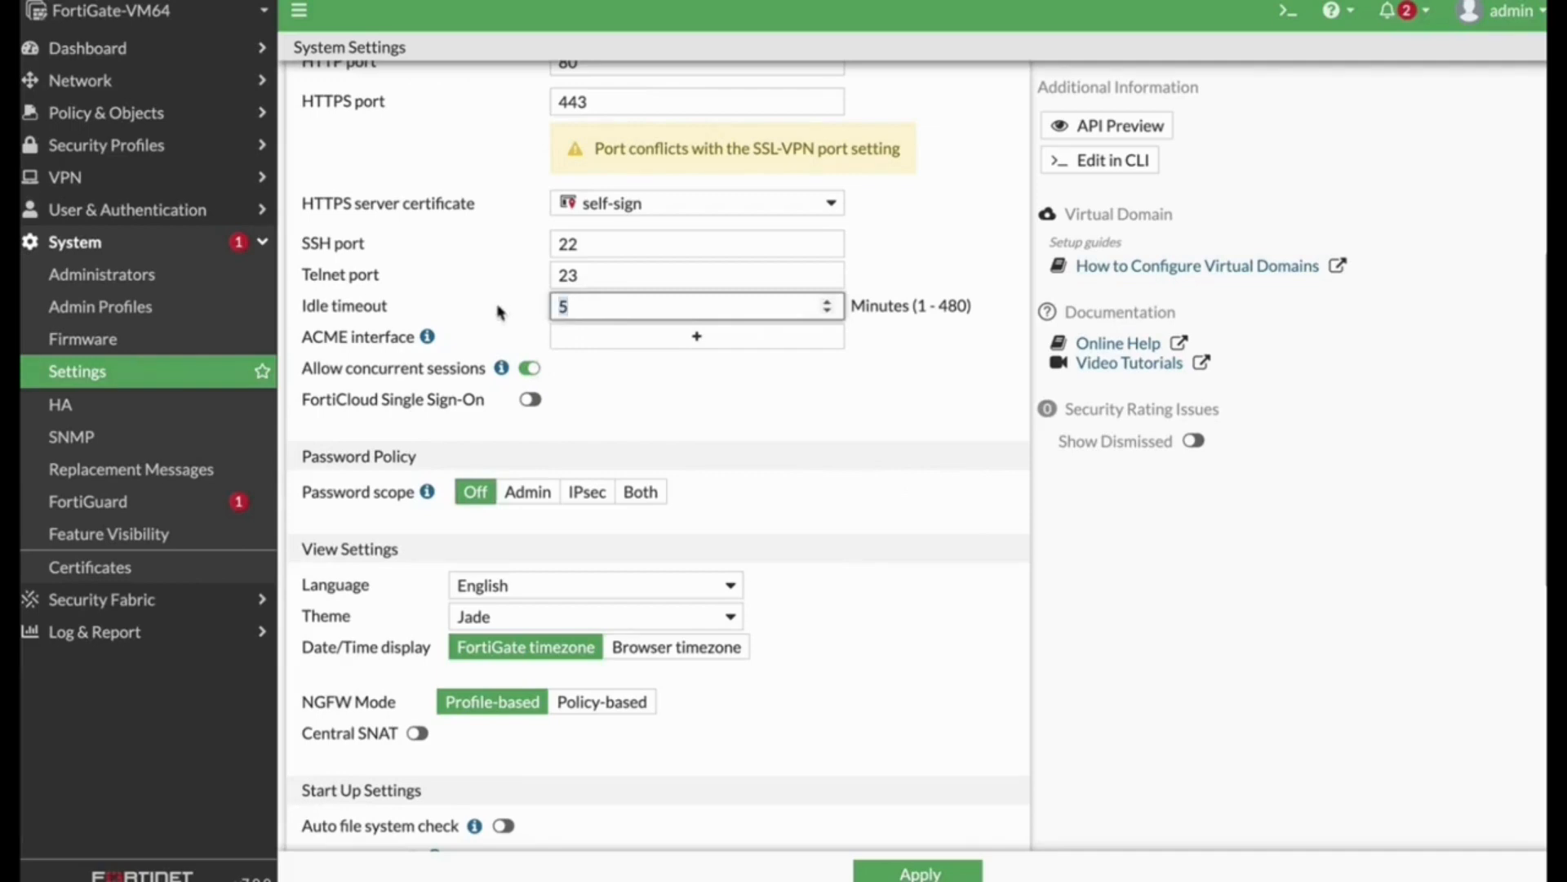
{"action": "type", "text": "30"}
Step: Set the password policy scope to Admin and apply the system settings
{"action": "left_click", "coordinate": [931, 455]}
{"action": "scroll", "coordinate": [874, 644], "scroll_direction": "down", "scroll_amount": 2}
{"action": "left_click", "coordinate": [517, 365]}
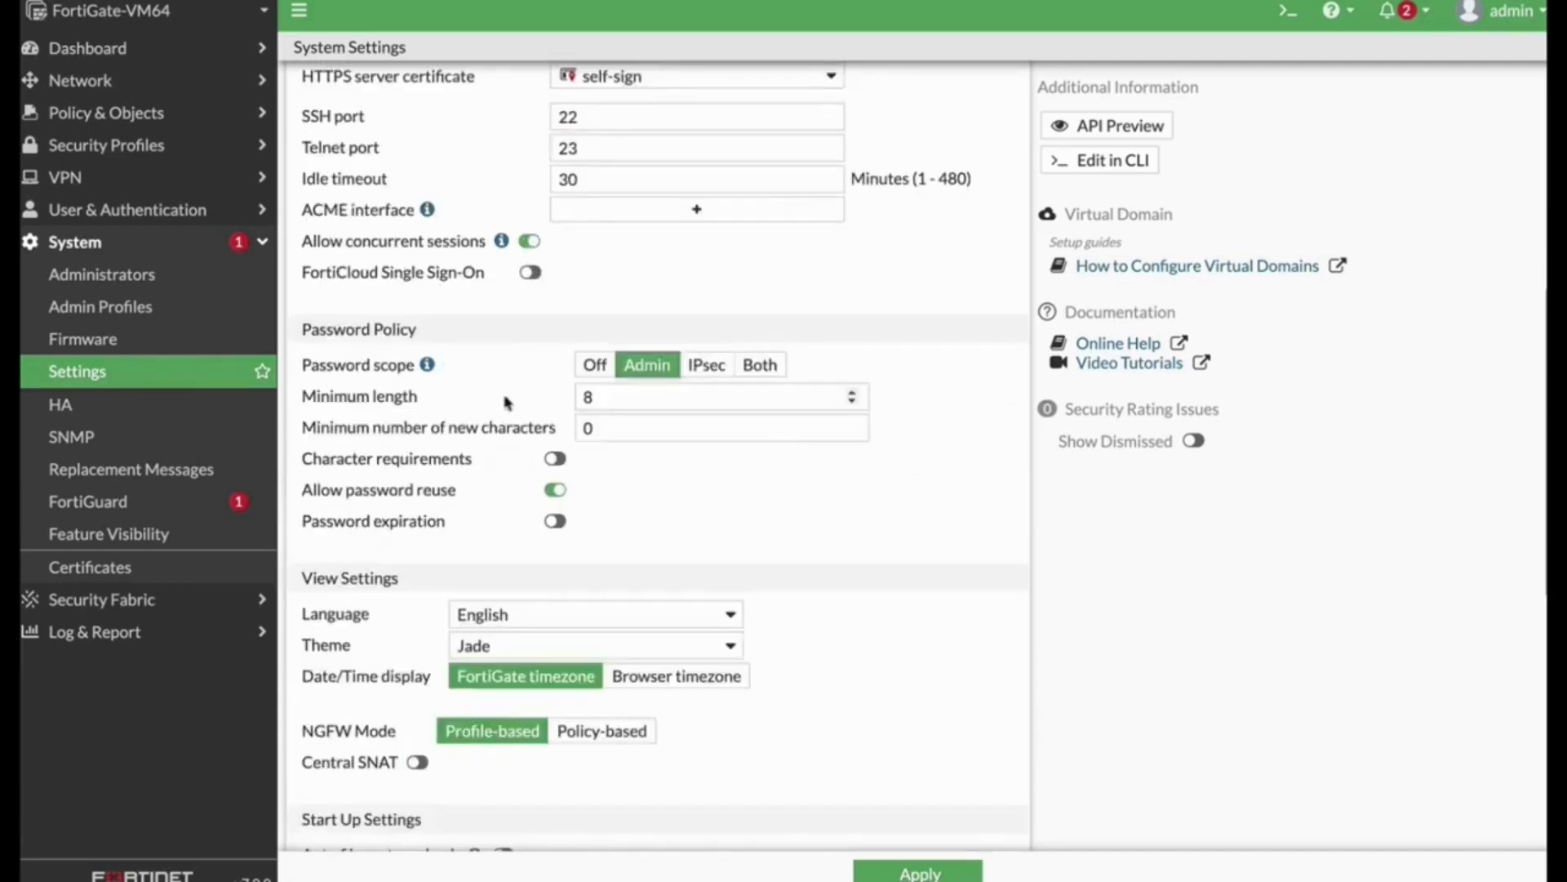
{"action": "left_click", "coordinate": [626, 394]}
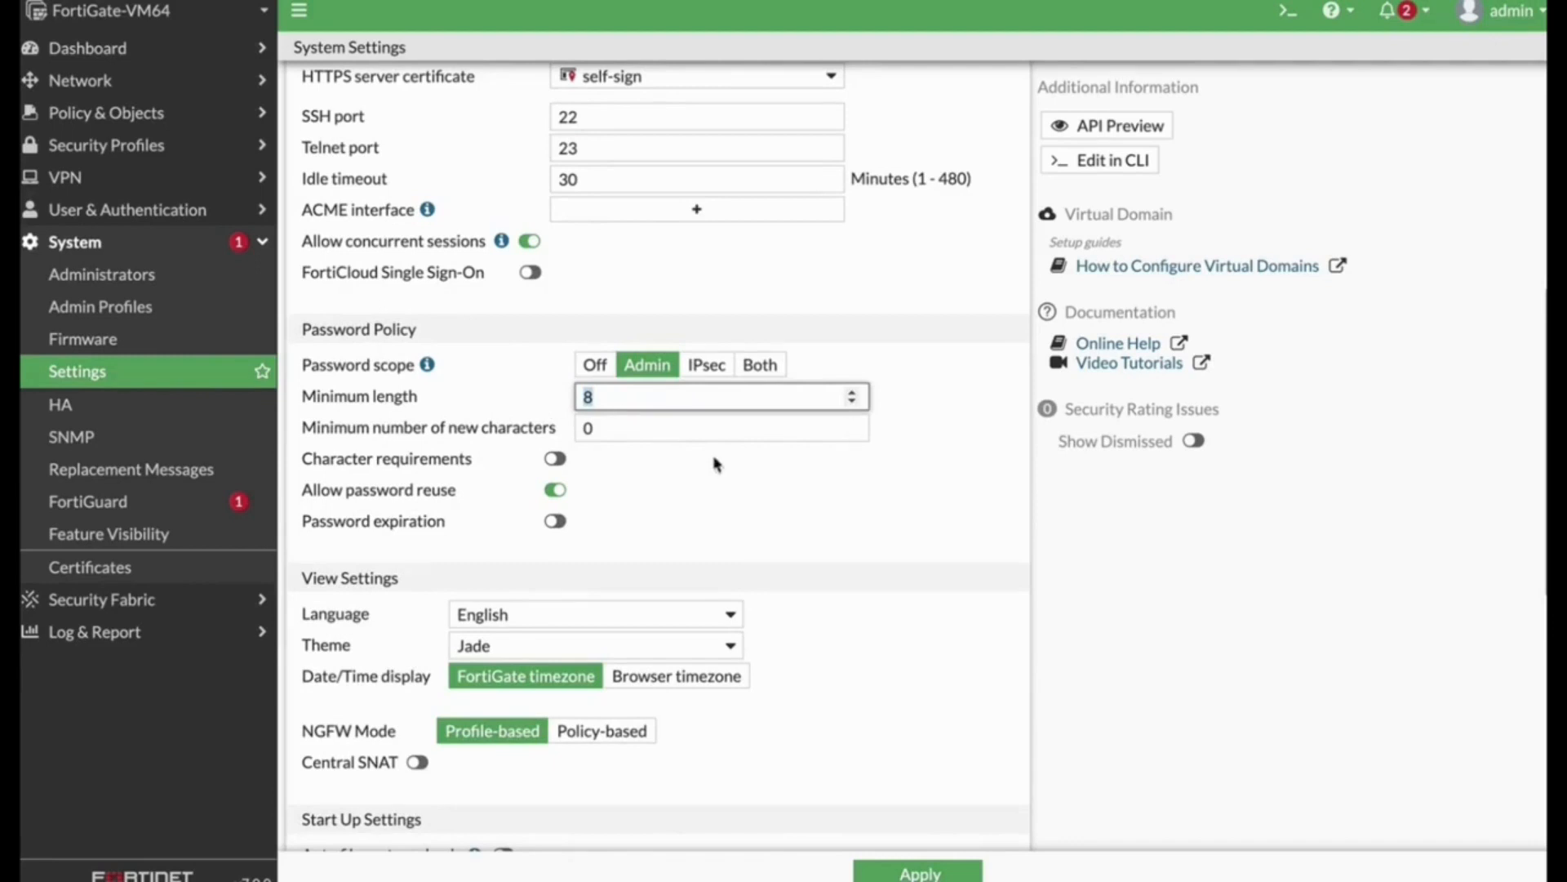
{"action": "left_click", "coordinate": [919, 870]}
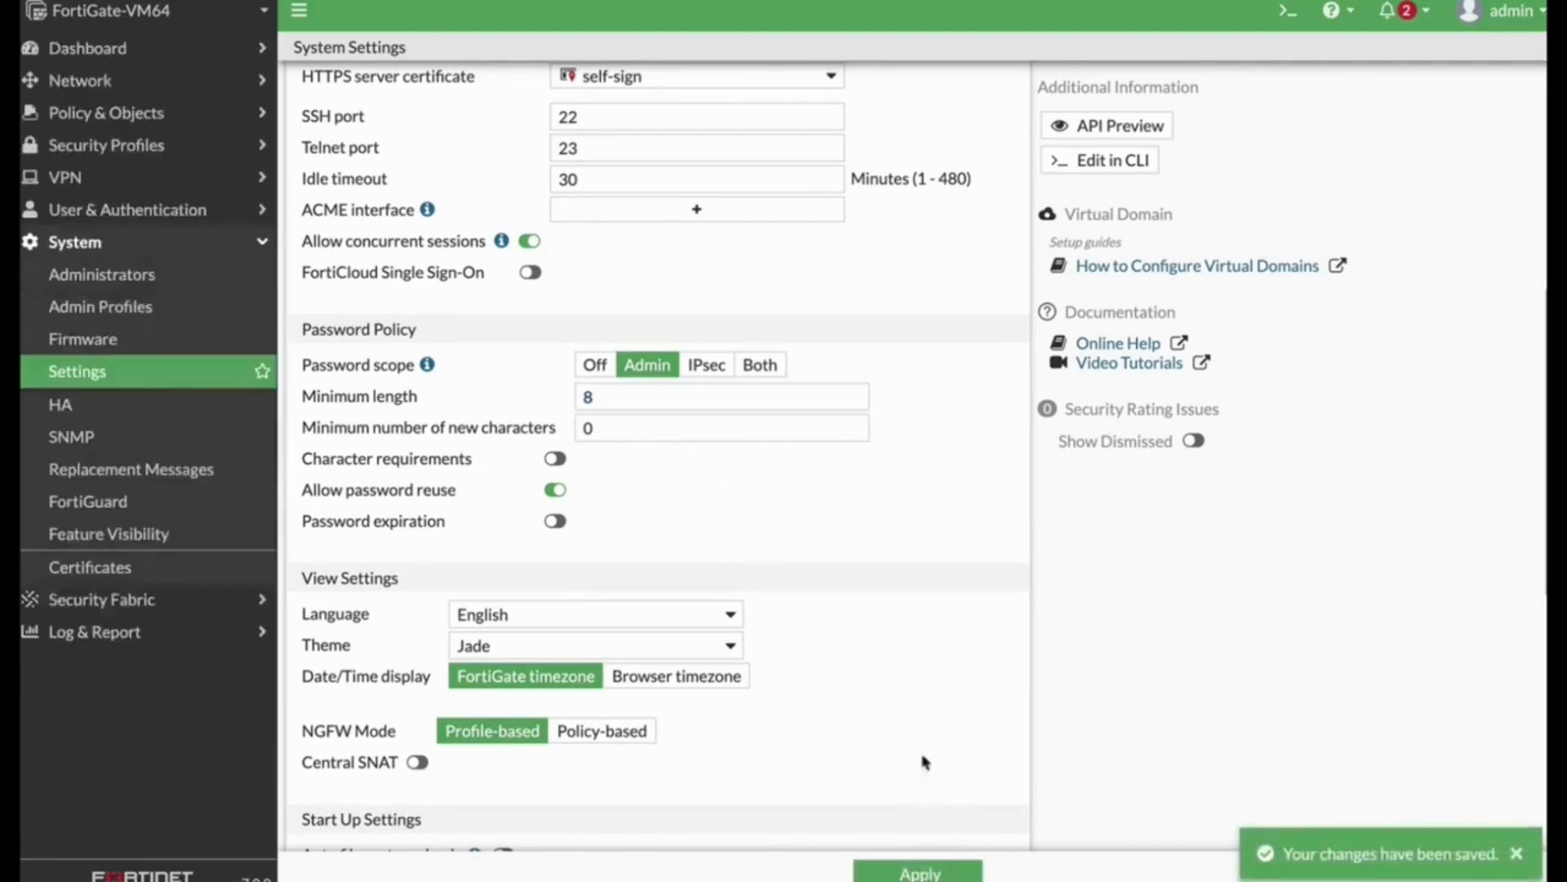
Step: Create a new local administrator with the username admin2
{"action": "left_click", "coordinate": [90, 276]}
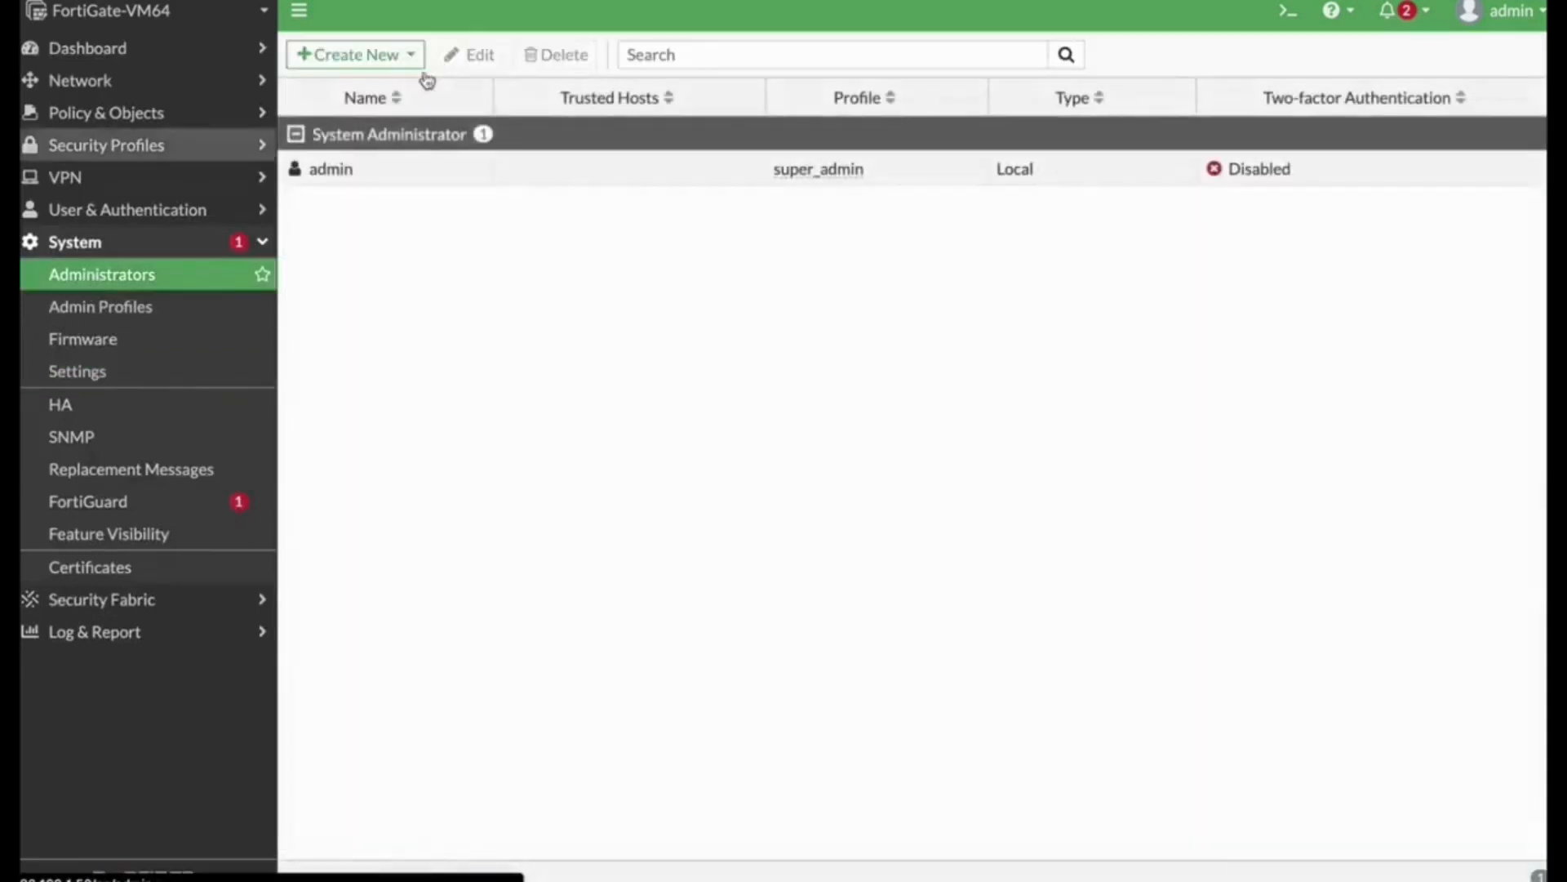
{"action": "left_click", "coordinate": [365, 56]}
{"action": "left_click", "coordinate": [369, 82]}
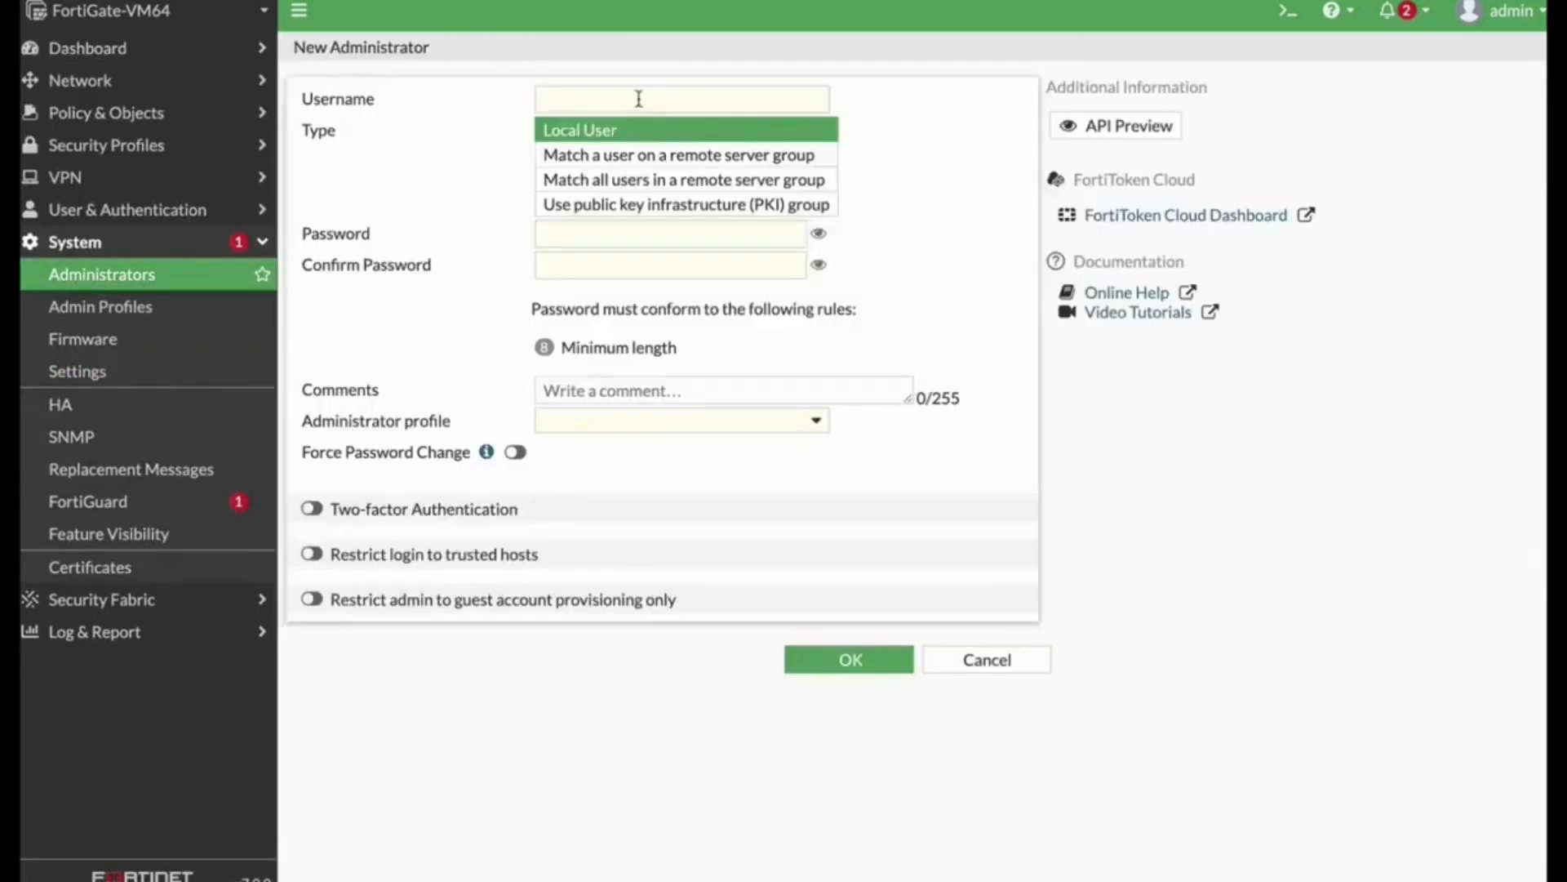
{"action": "left_click", "coordinate": [612, 104]}
{"action": "type", "text": "admin2"}
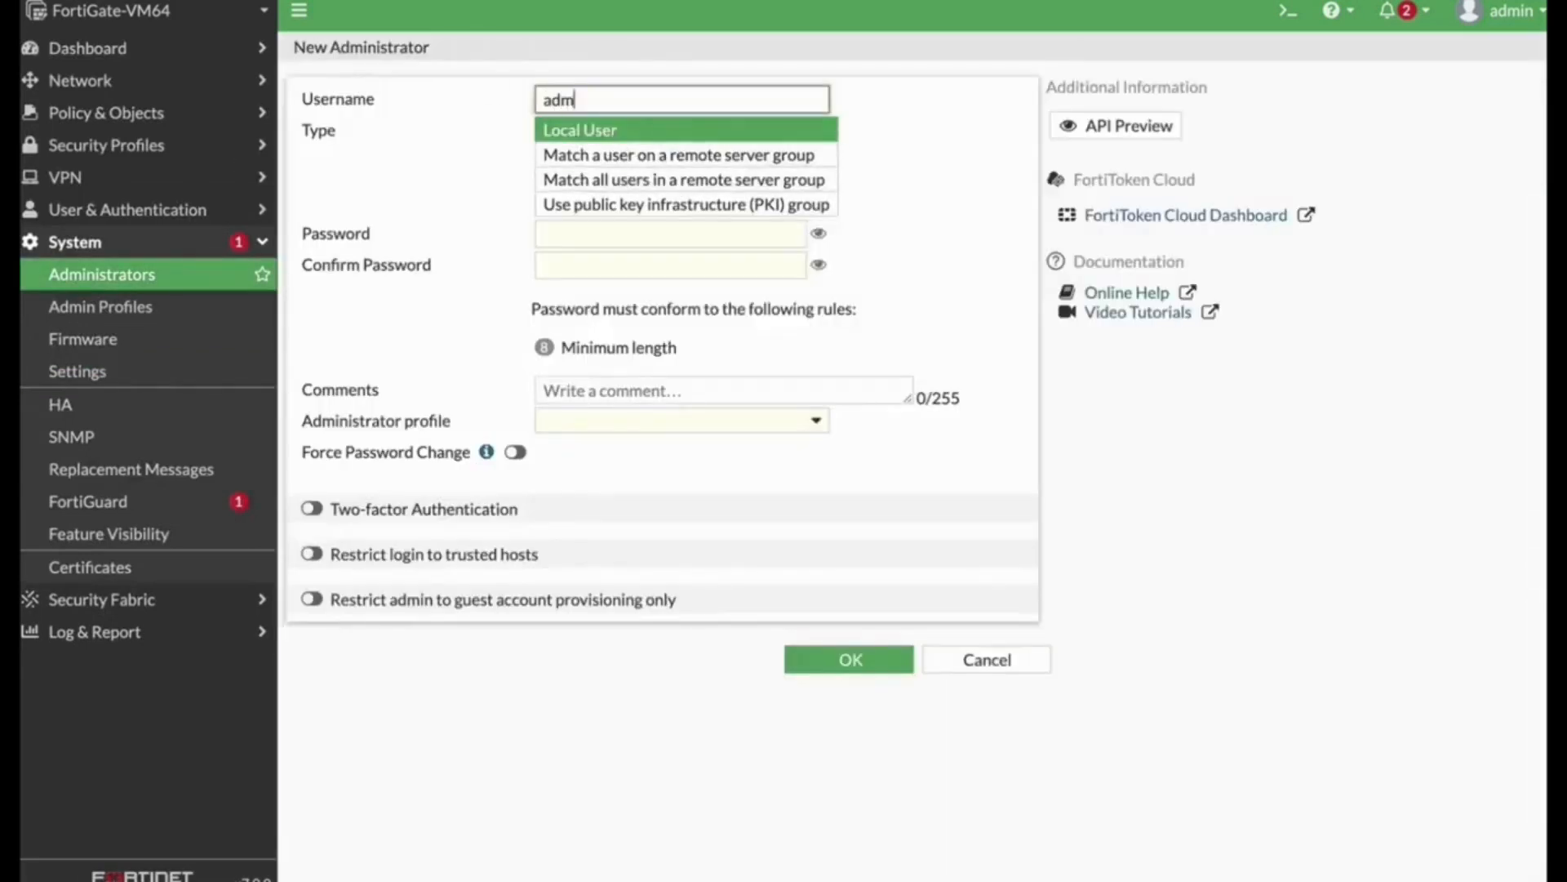
Step: Enter and confirm the new administrator's password
{"action": "left_click", "coordinate": [635, 234]}
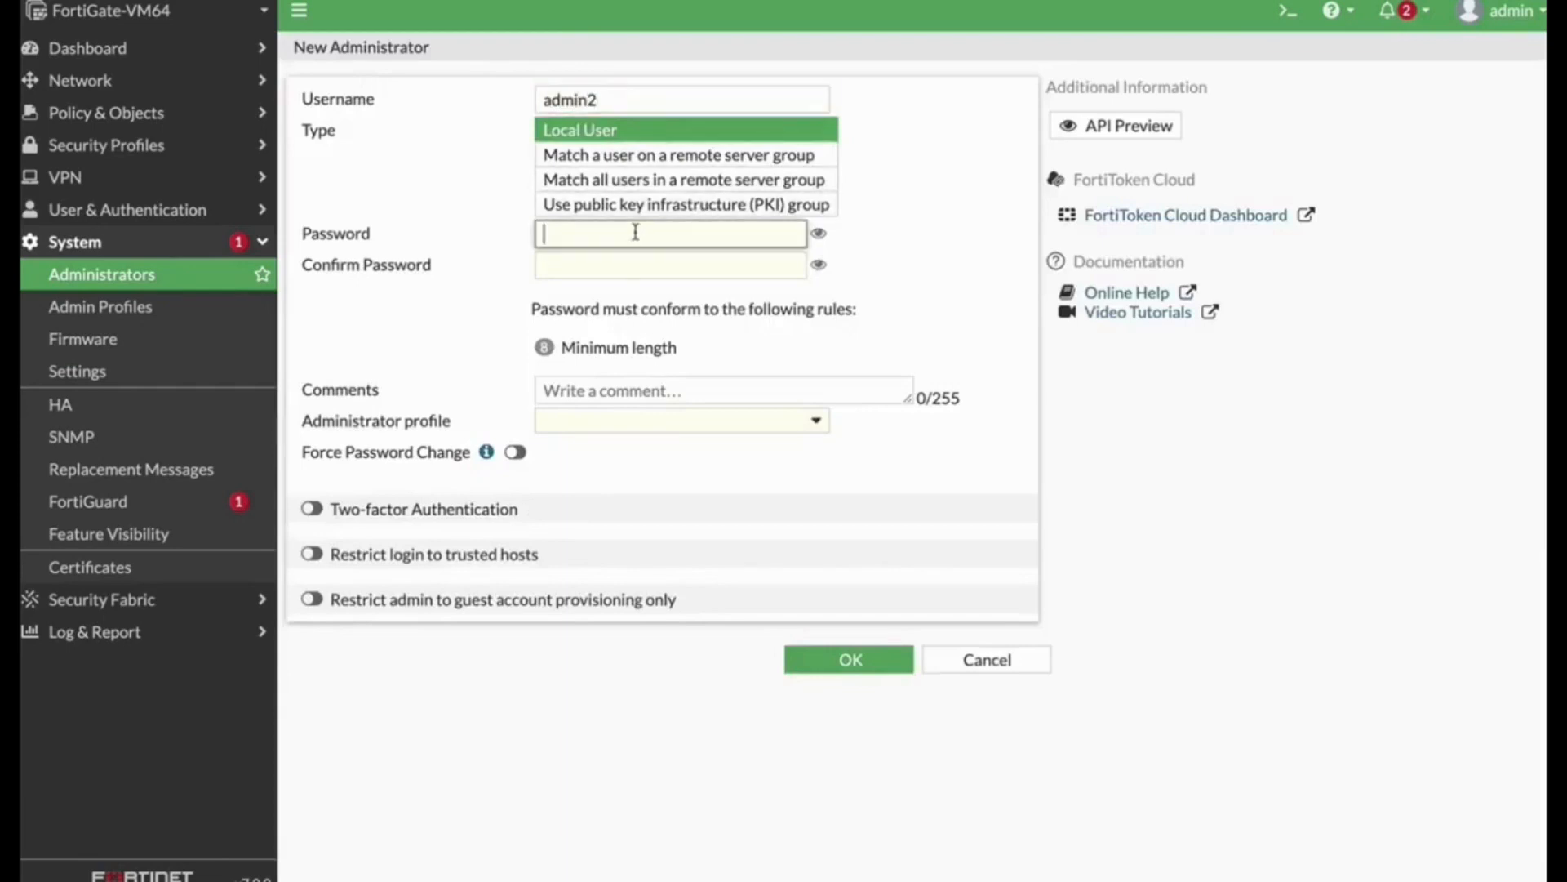
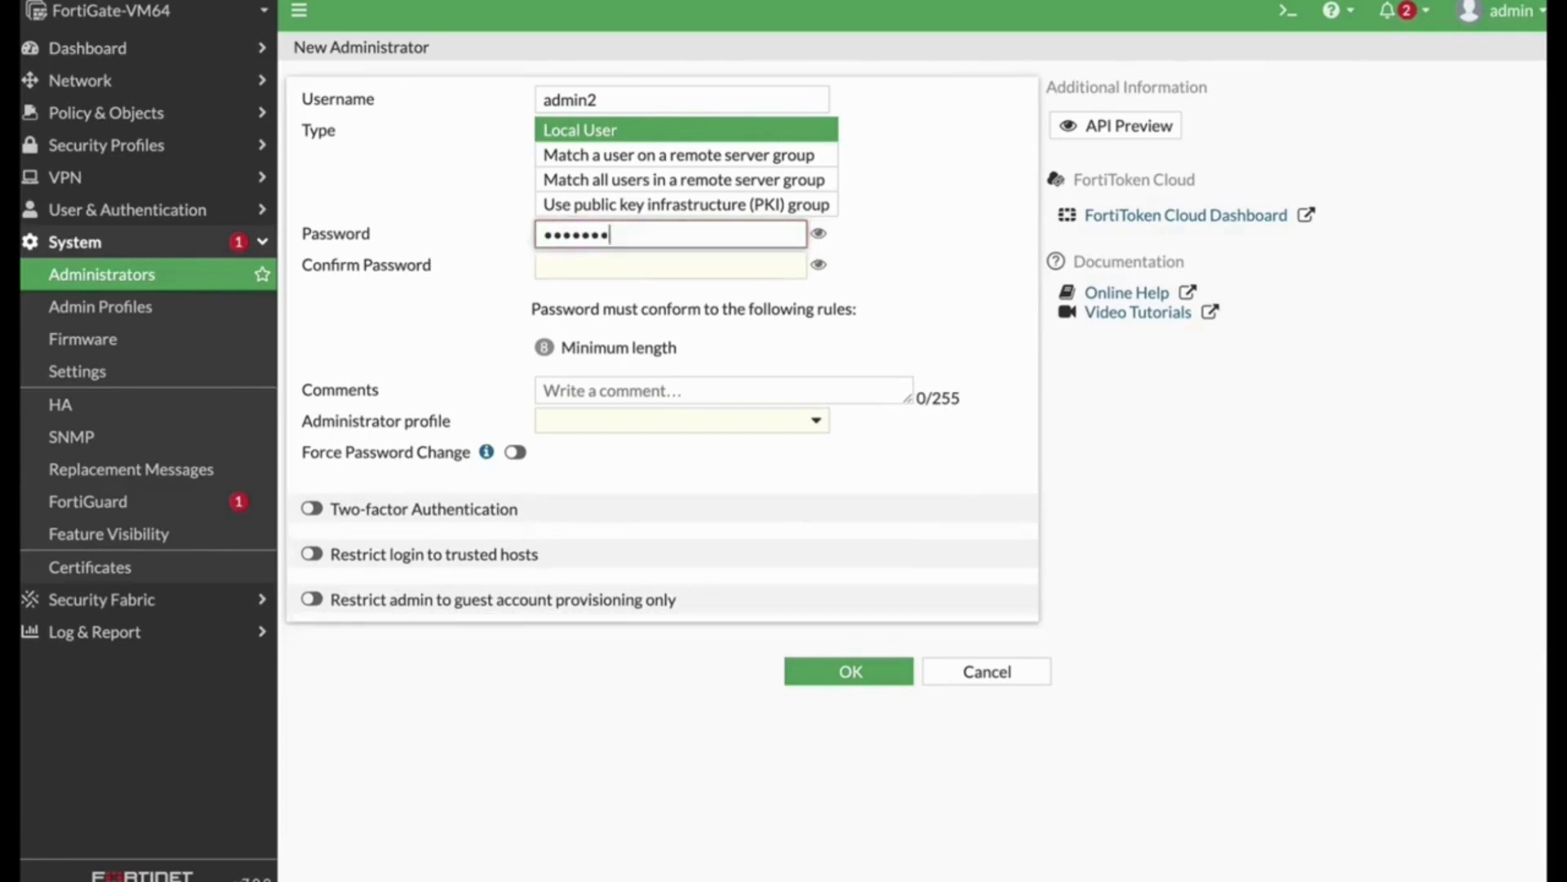
{"action": "left_click", "coordinate": [605, 259]}
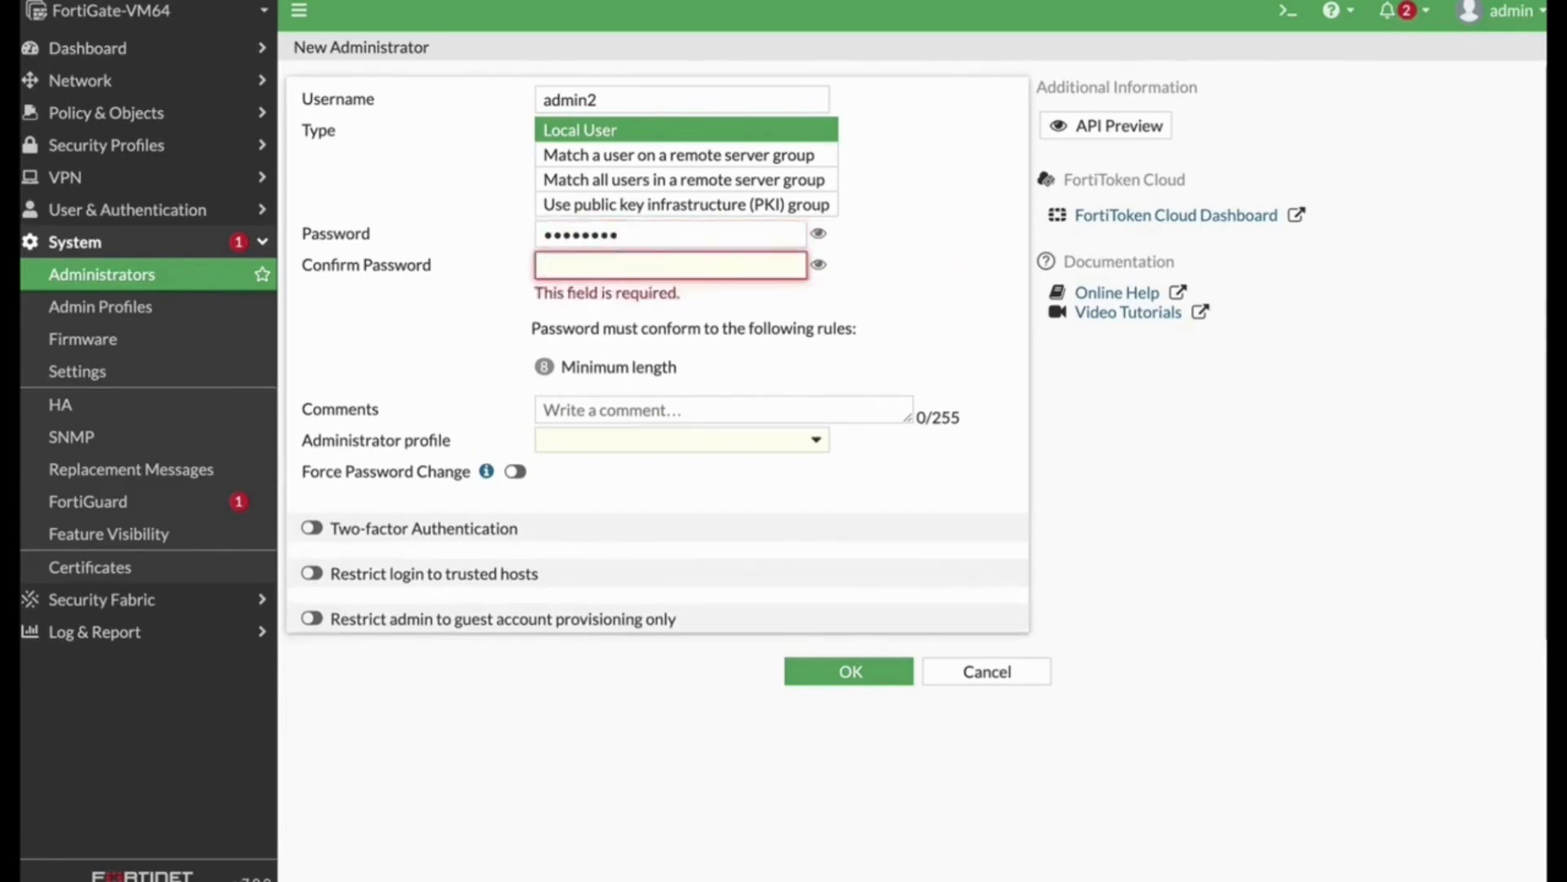
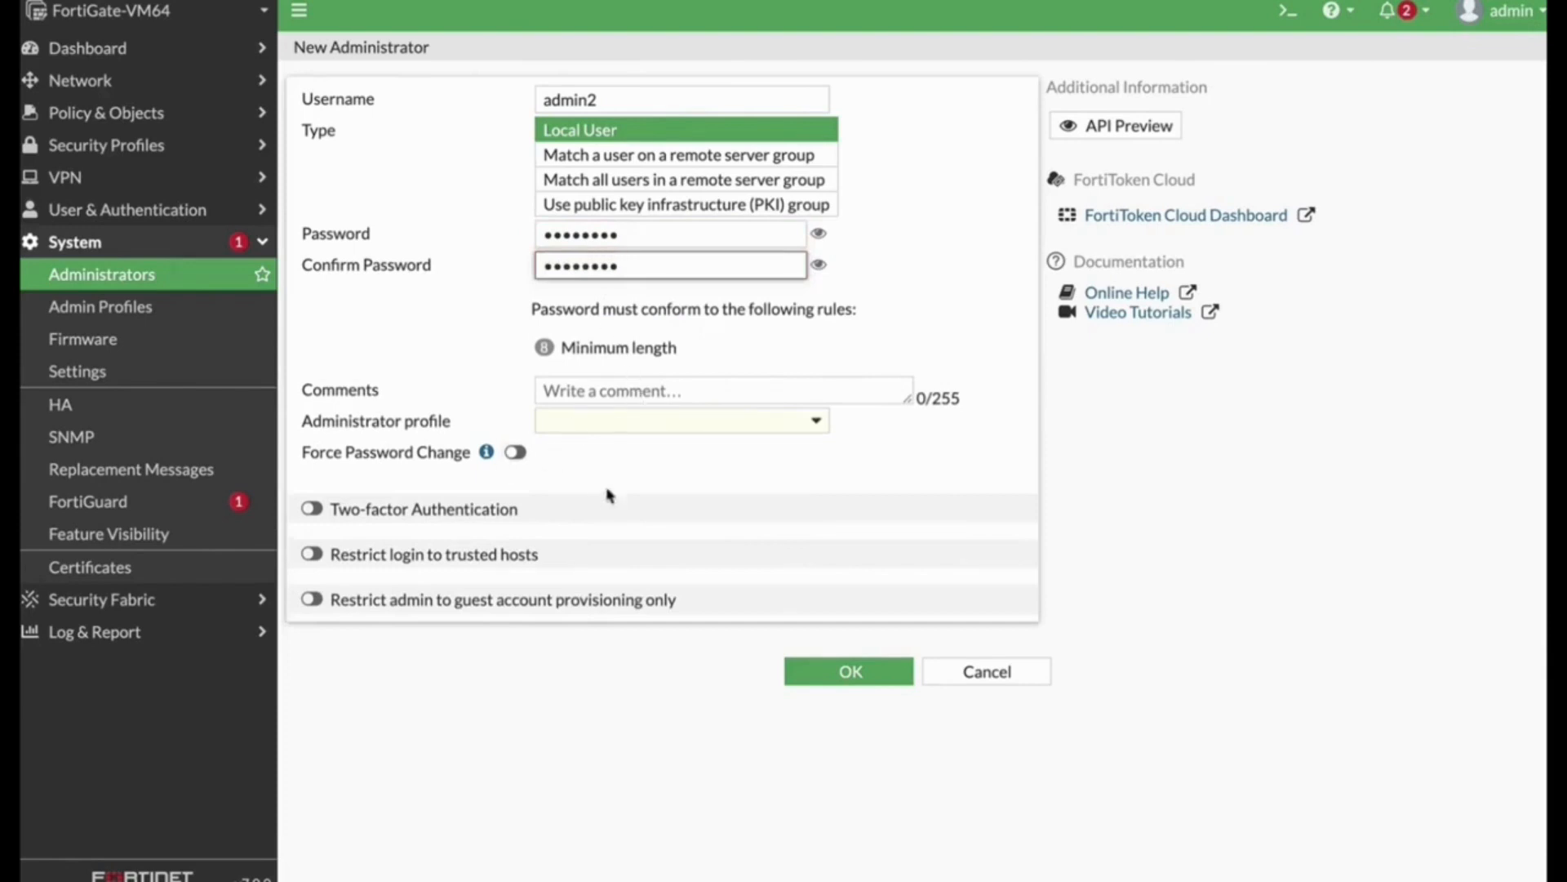
Step: Assign the super_admin profile to admin2 and save the administrator
{"action": "left_click", "coordinate": [614, 469]}
{"action": "left_click", "coordinate": [607, 418]}
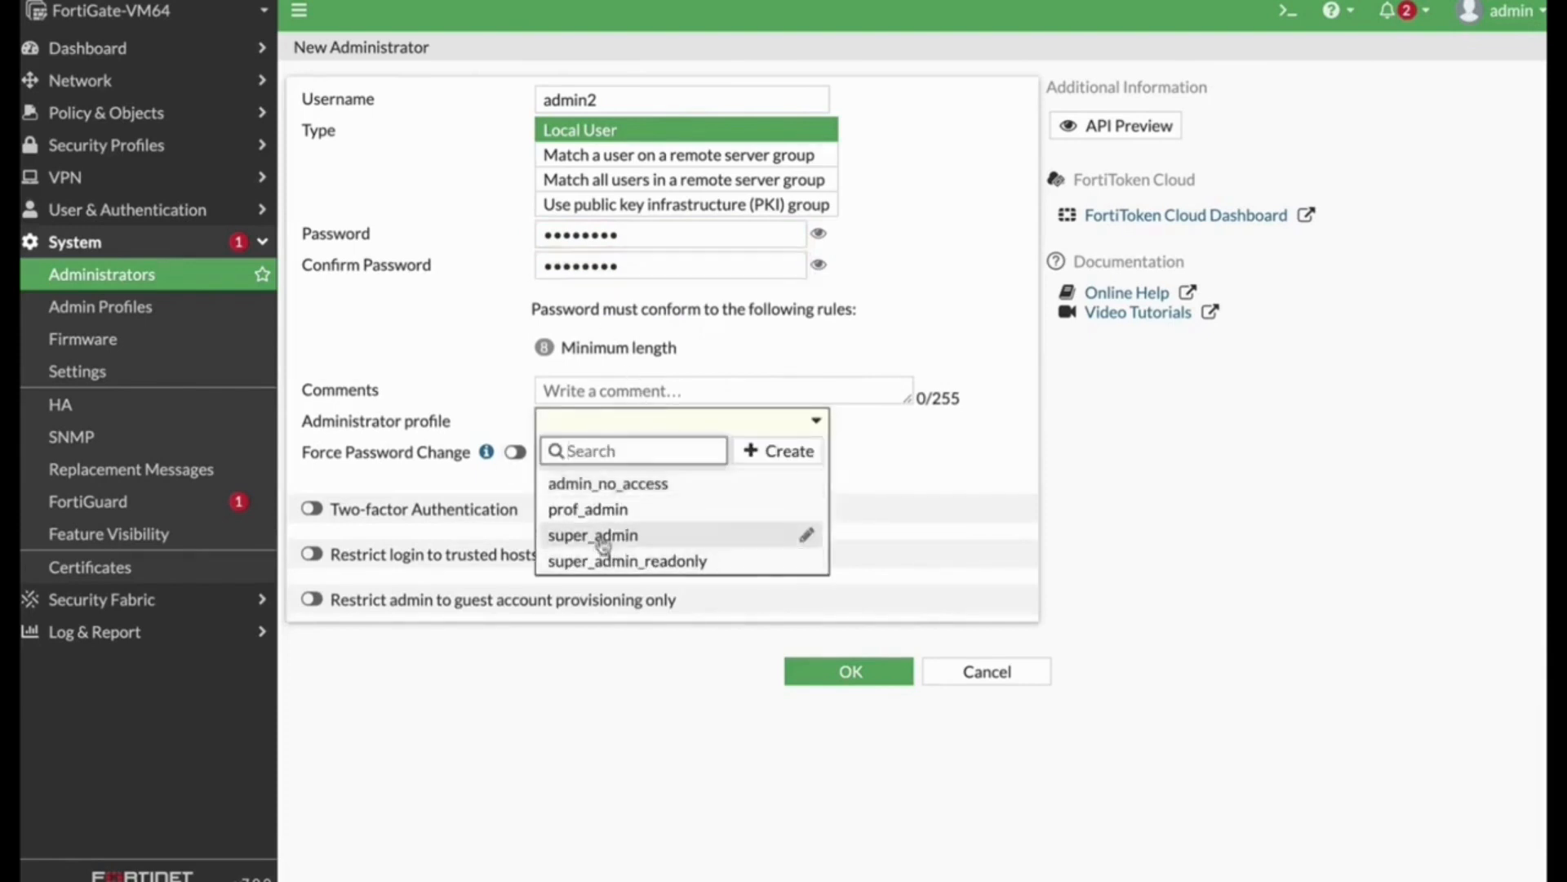
{"action": "left_click", "coordinate": [604, 538]}
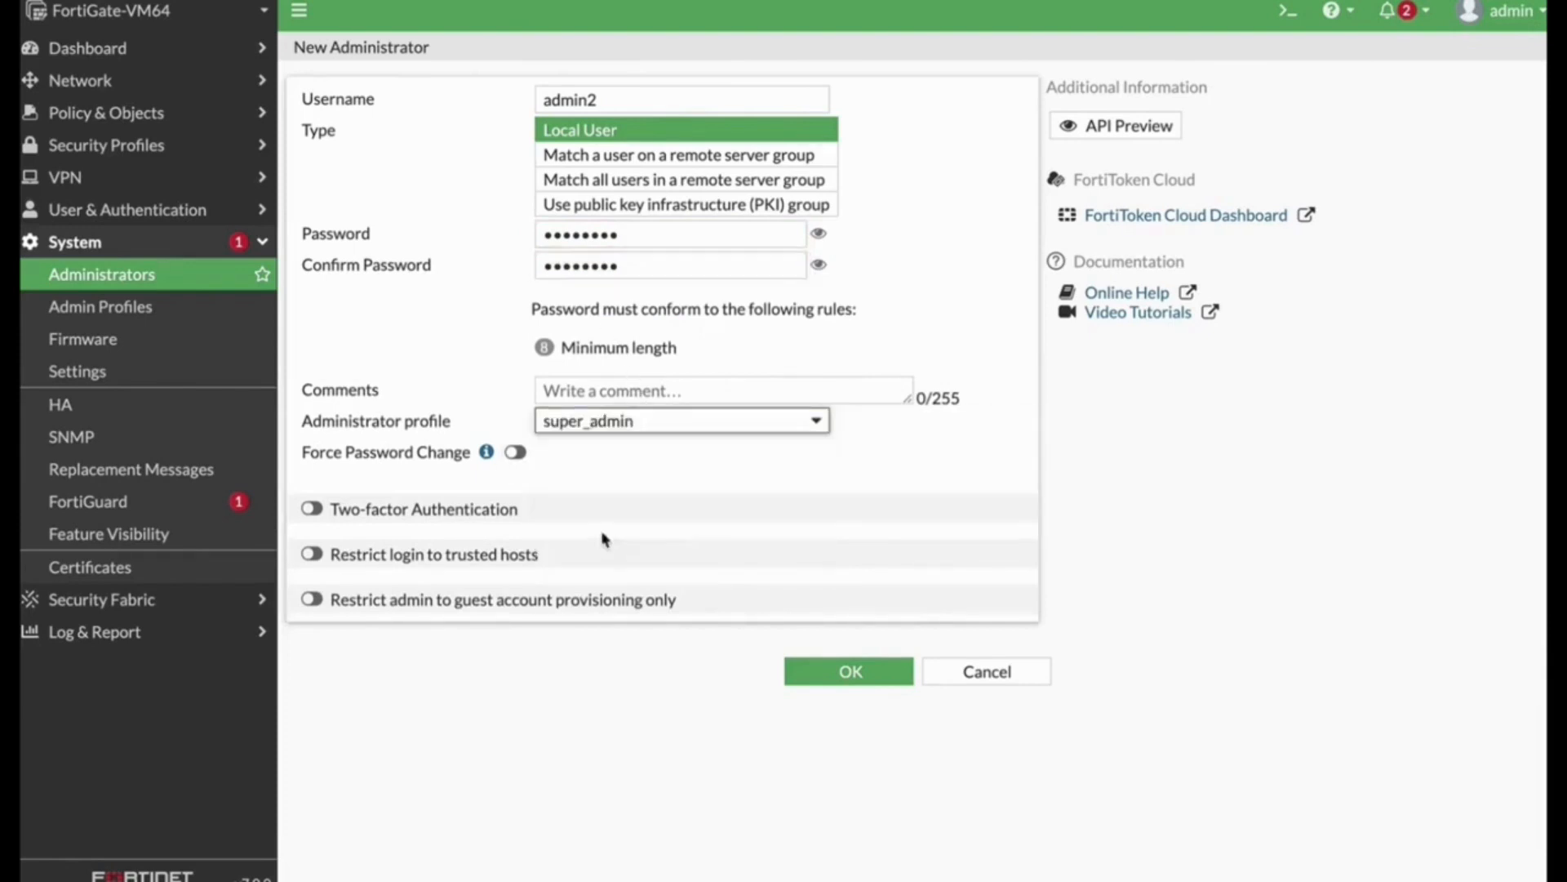
{"action": "left_click", "coordinate": [840, 669]}
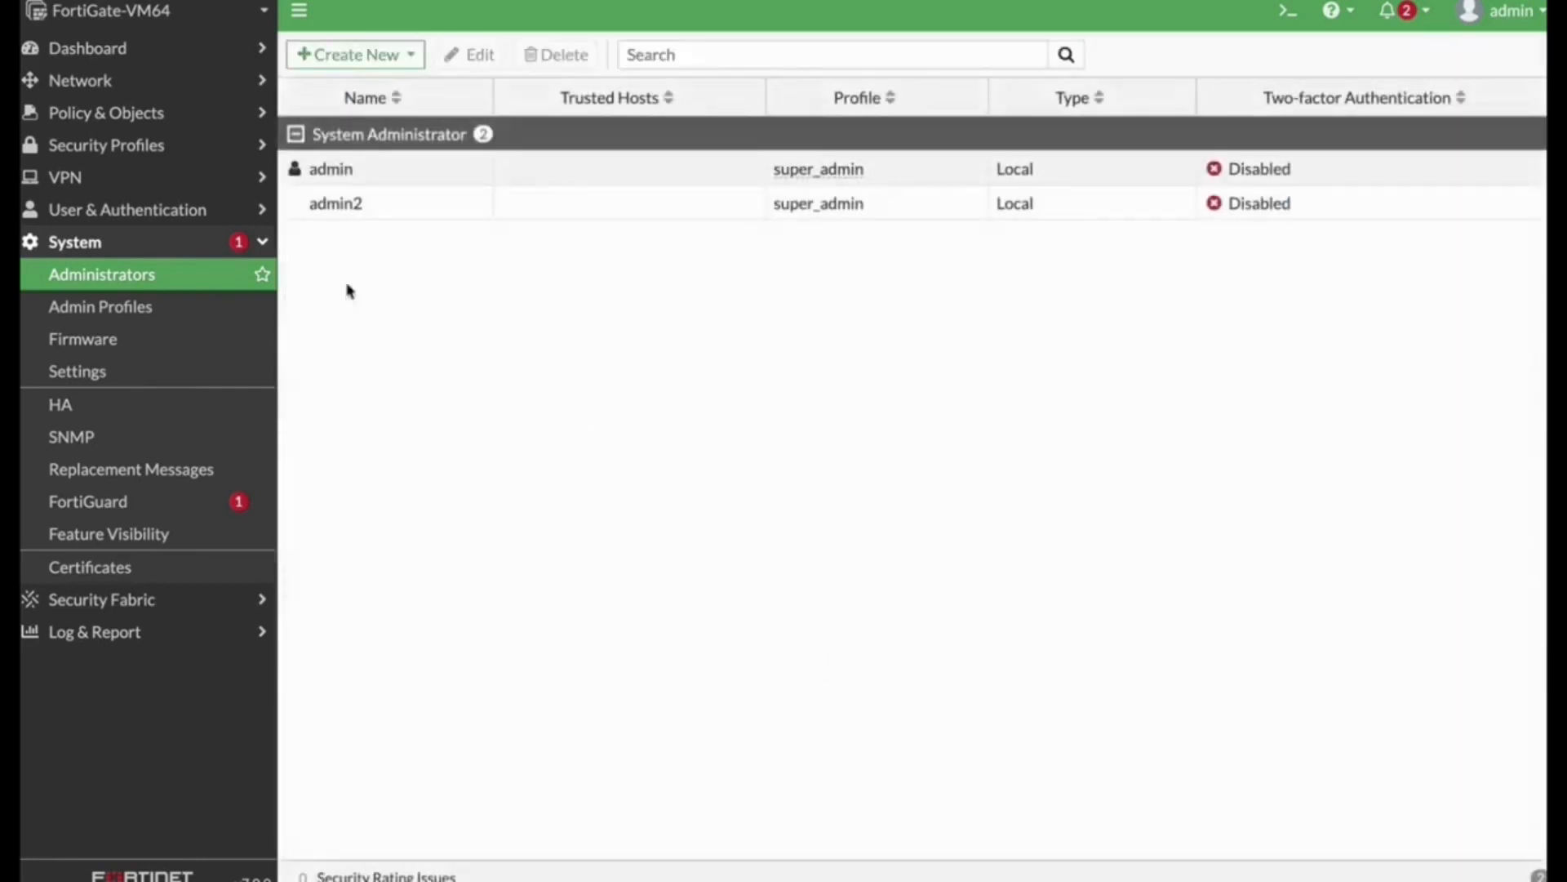
Step: Open admin2 for editing in the CLI console and show its configuration
{"action": "left_click", "coordinate": [346, 214]}
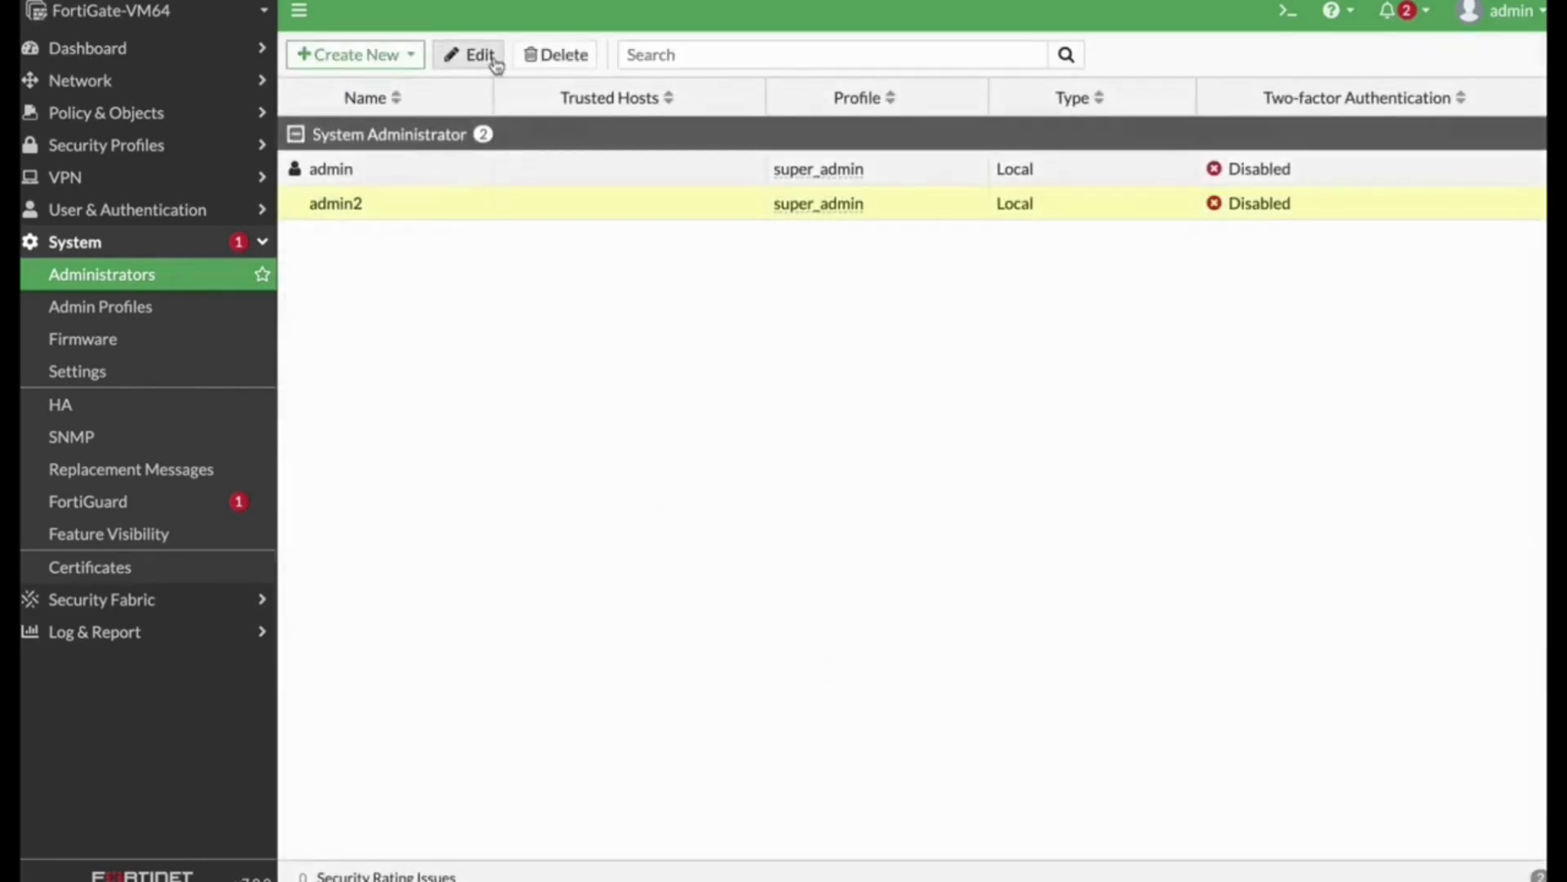
{"action": "left_click", "coordinate": [488, 58]}
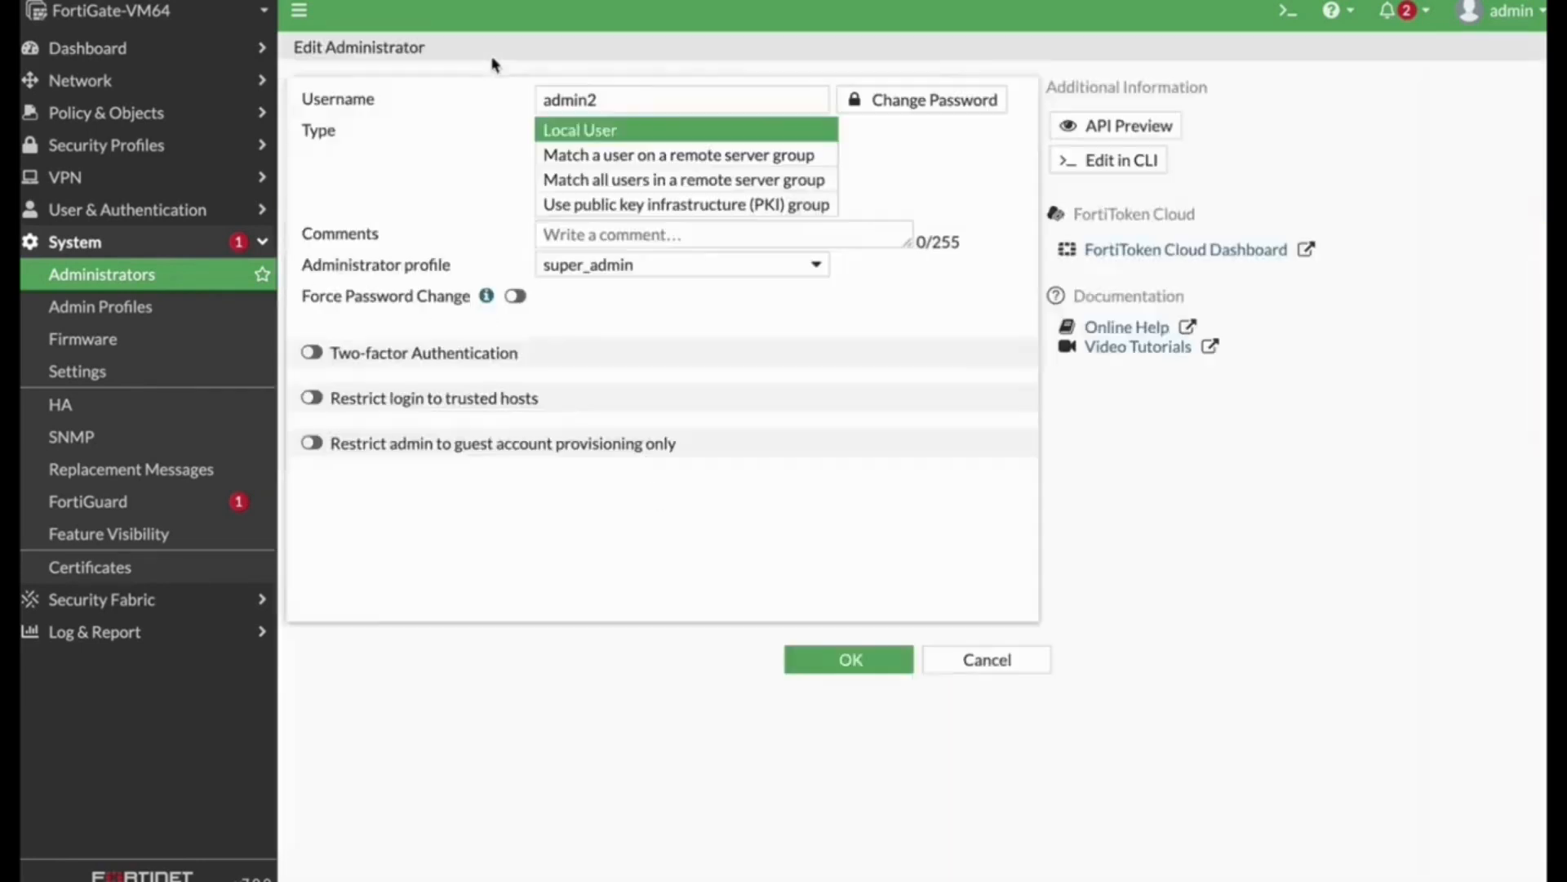
{"action": "left_click", "coordinate": [1108, 160]}
{"action": "type", "text": "show"}
{"action": "key", "text": "Return"}
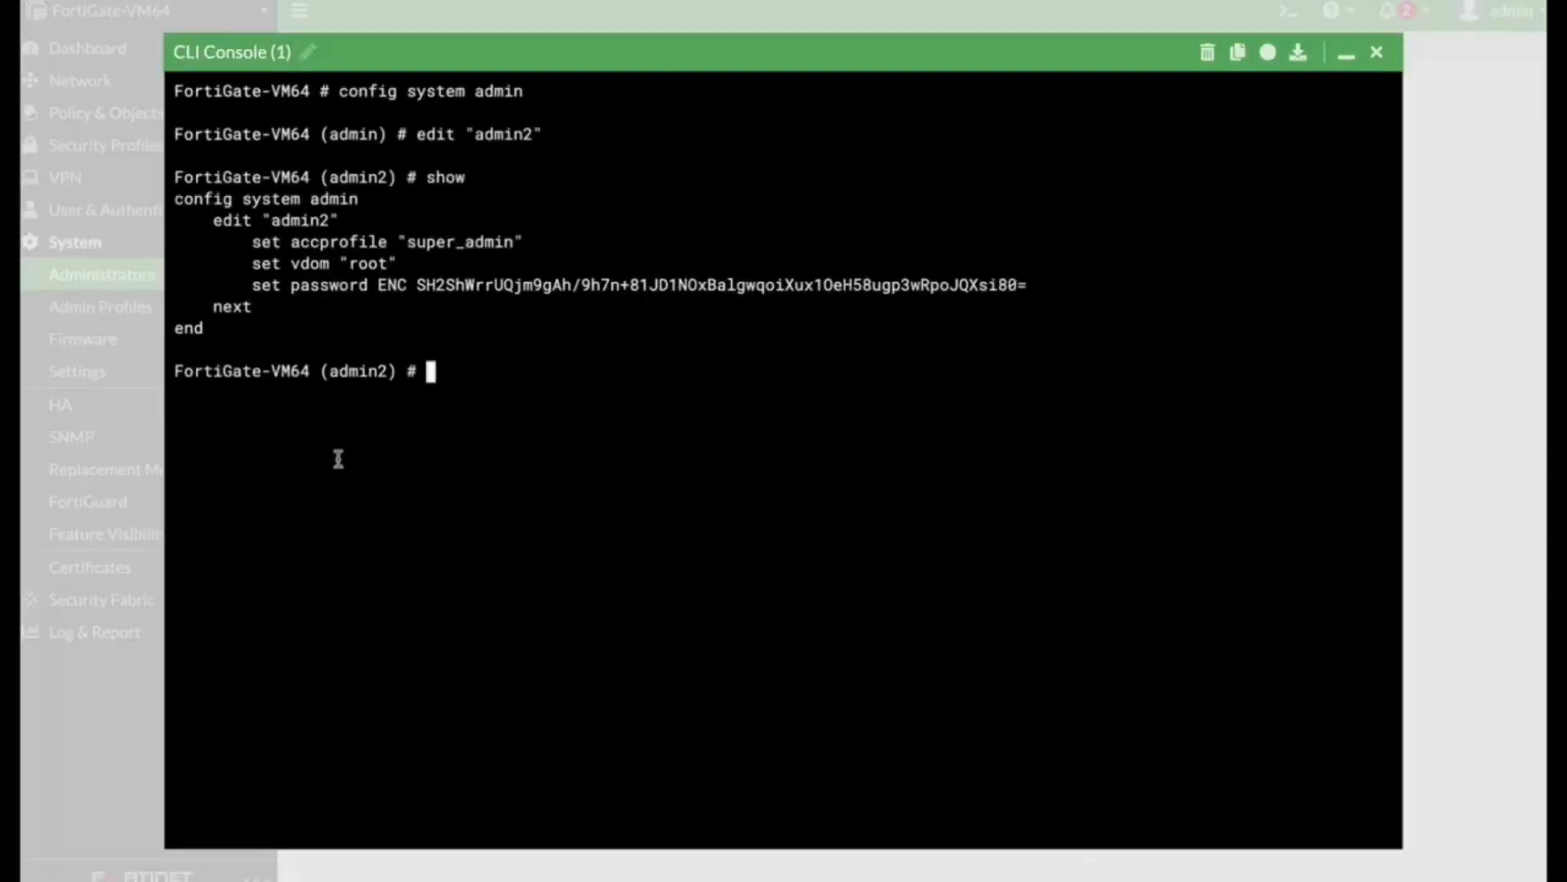
Step: Set admin2's two-factor authentication to email with a CLI command
{"action": "type", "text": "set"}
{"action": "type", "text": "two-factor "}
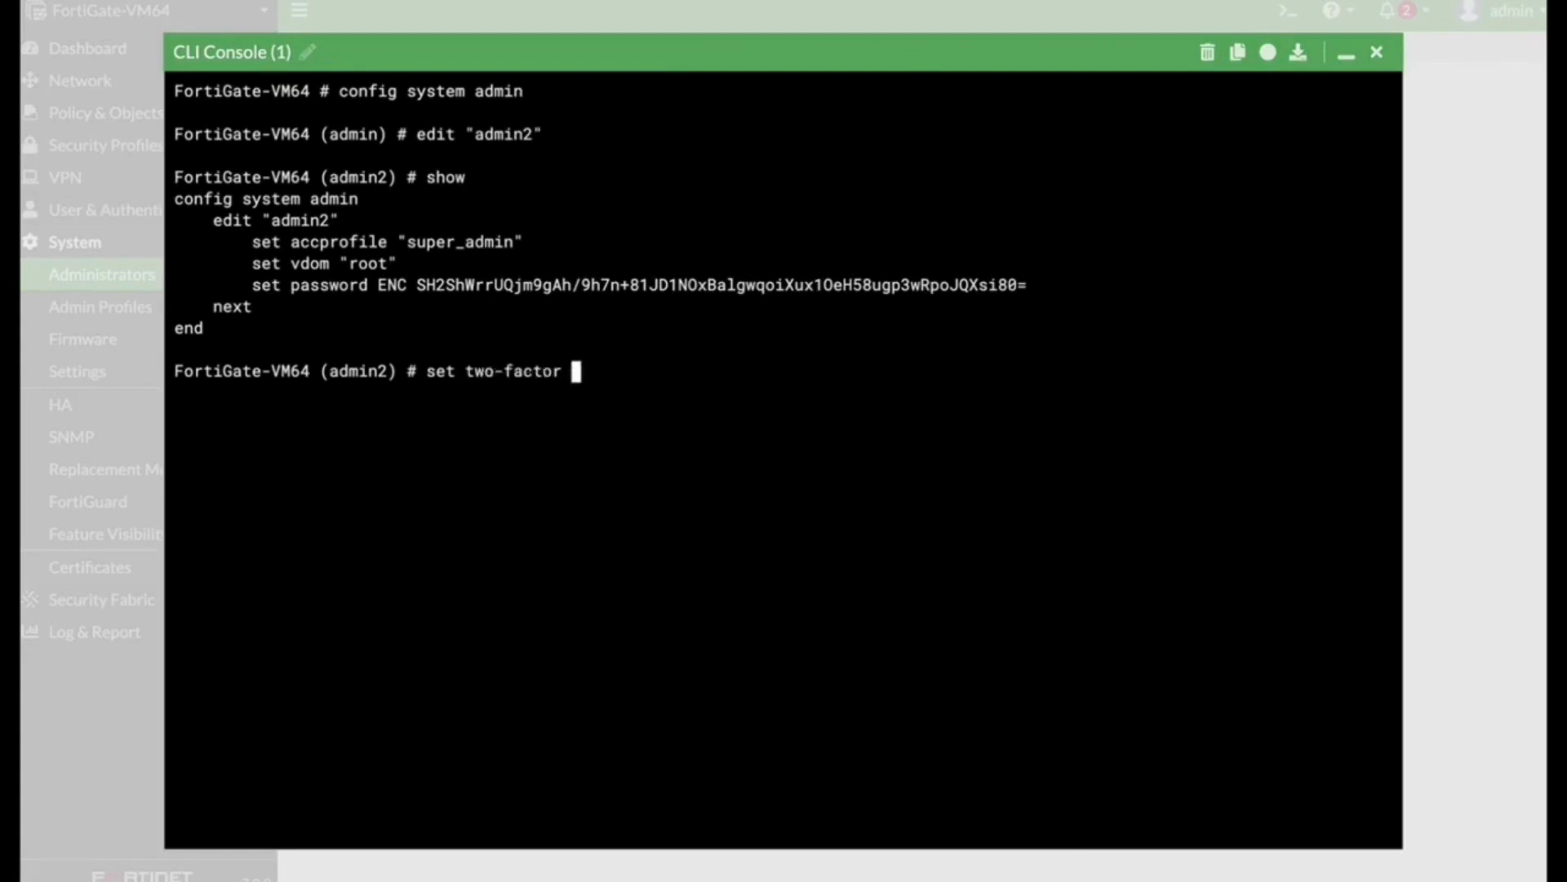
{"action": "type", "text": "email"}
{"action": "key", "text": "Return"}
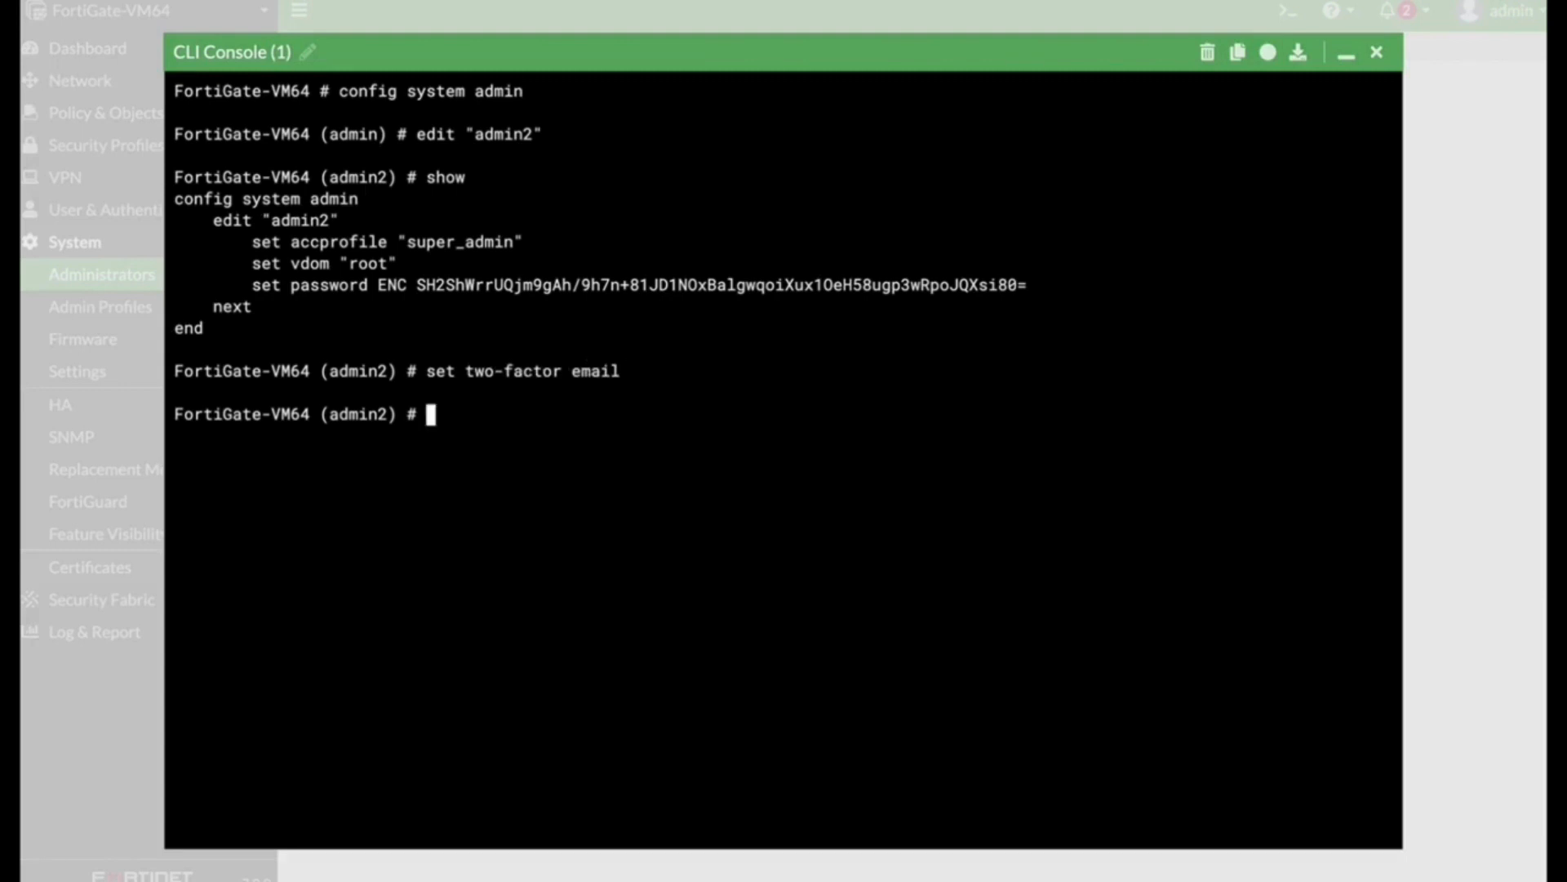
Step: Set admin2's two-factor email address in the CLI, end the configuration and close the console
{"action": "type", "text": "set email-to "}
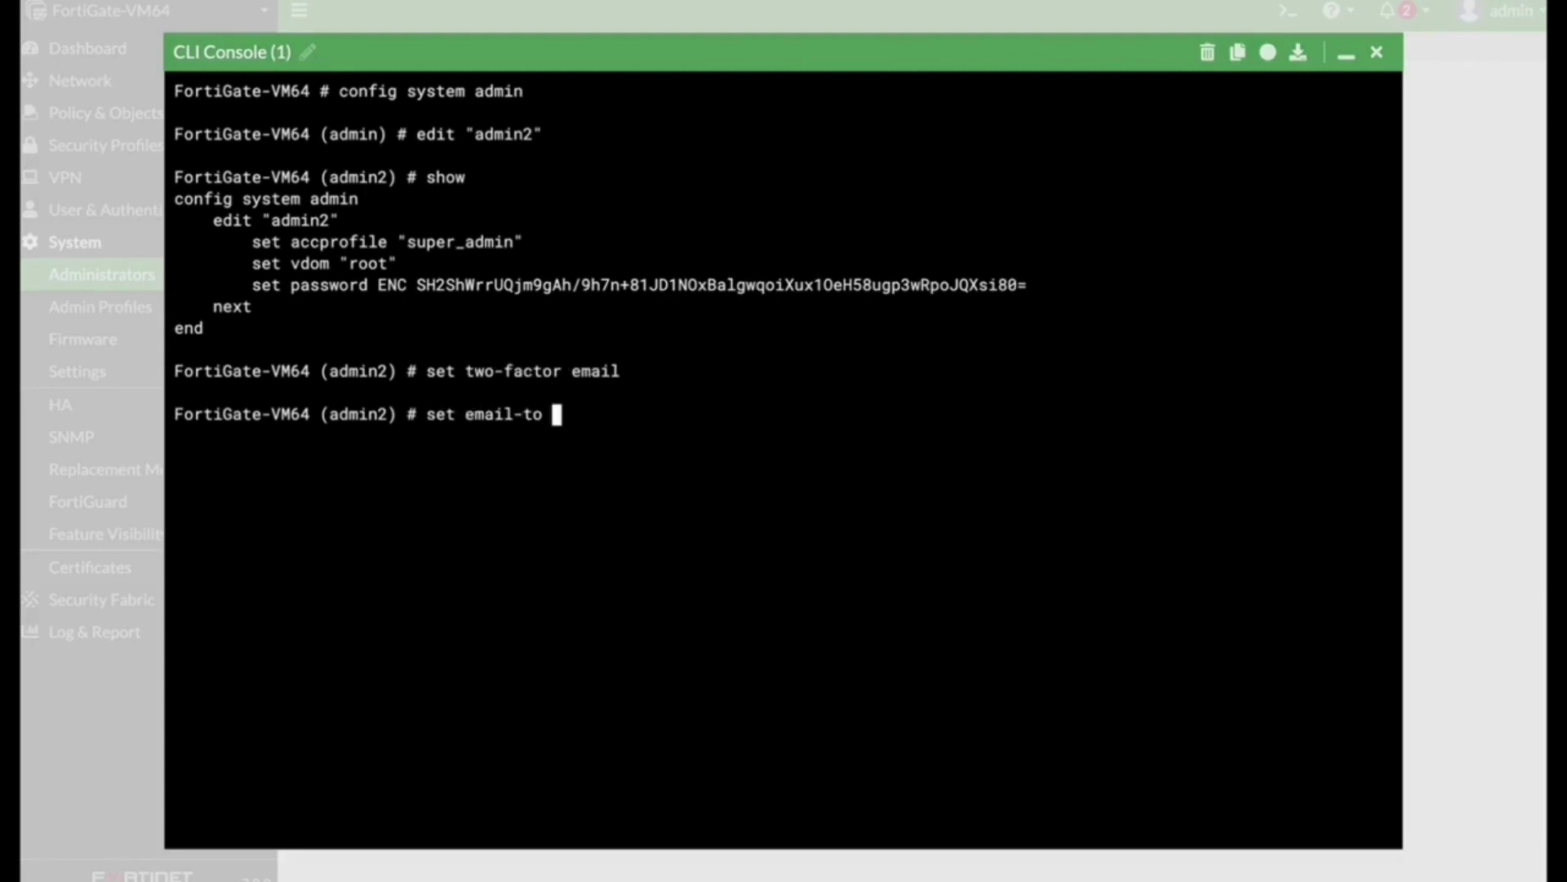
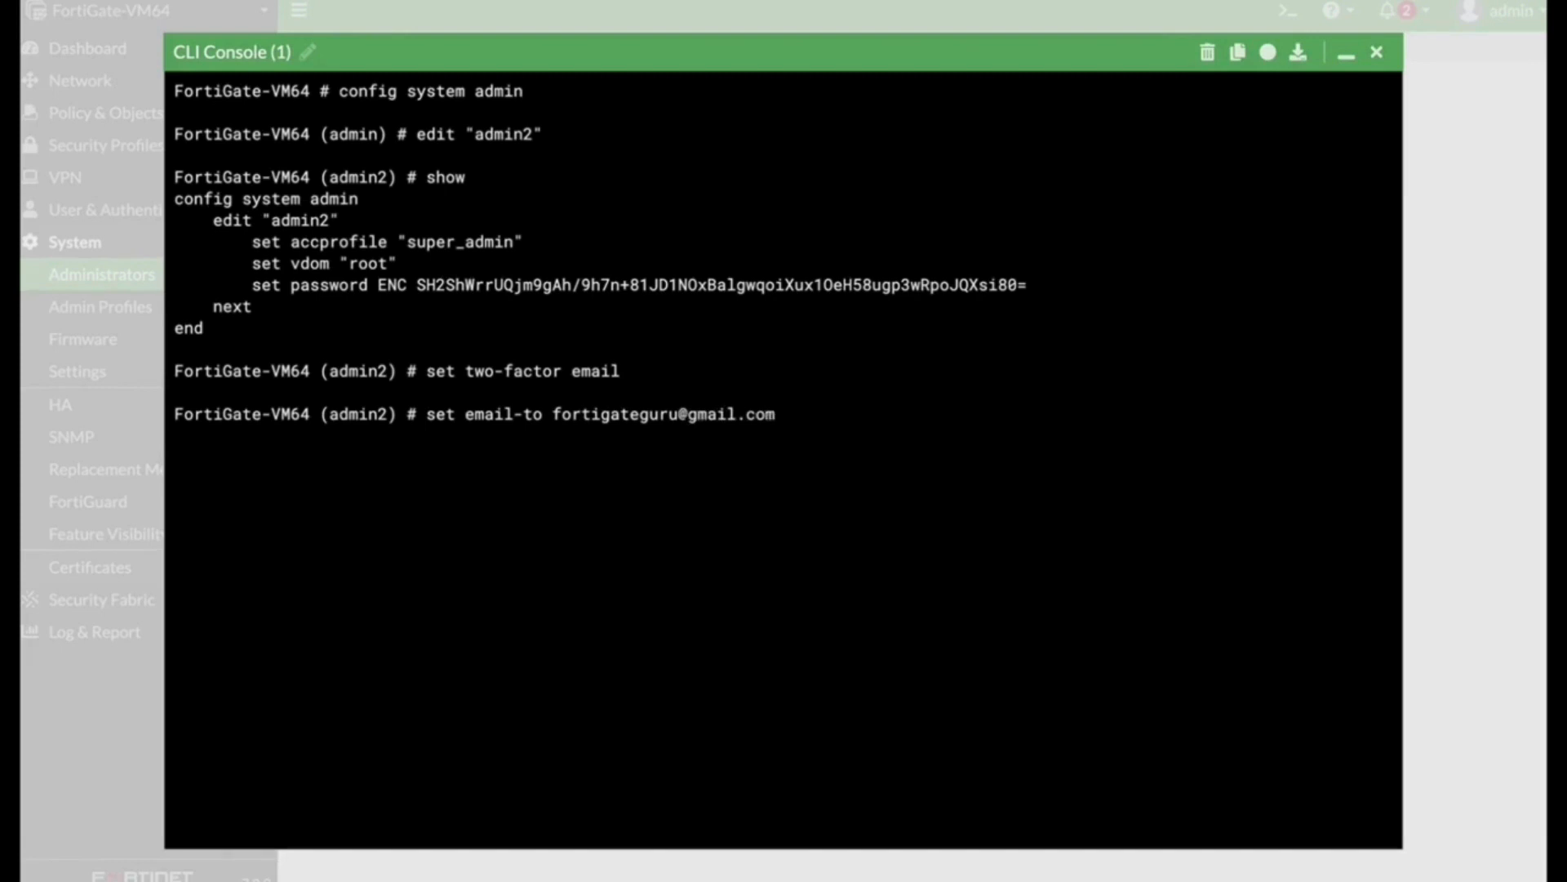
{"action": "key", "text": "Return"}
{"action": "type", "text": "end"}
{"action": "key", "text": "Return"}
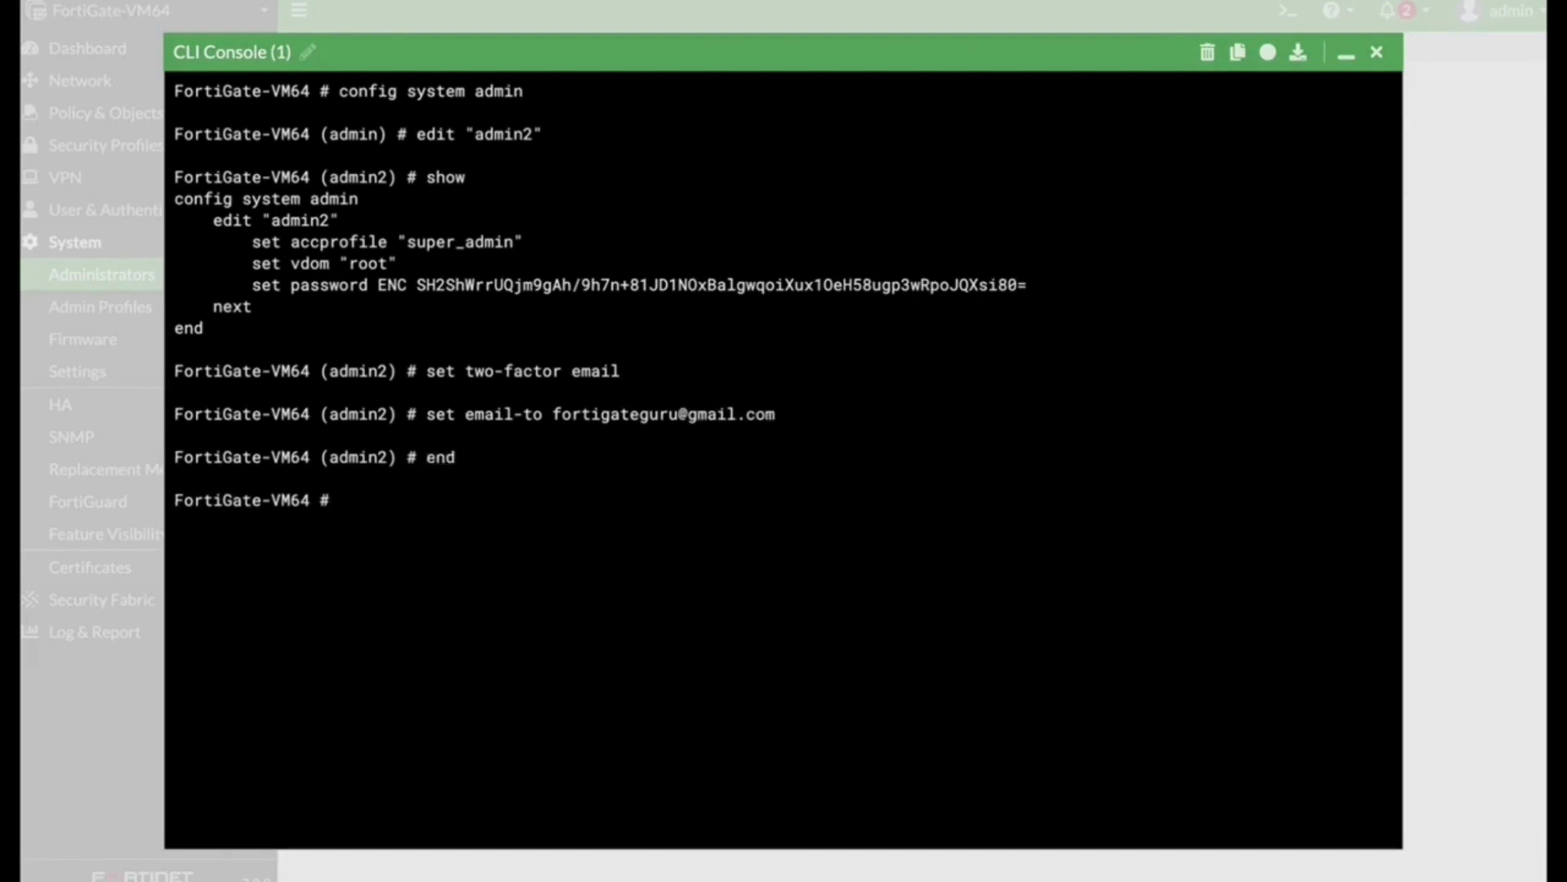
{"action": "left_click", "coordinate": [1375, 54]}
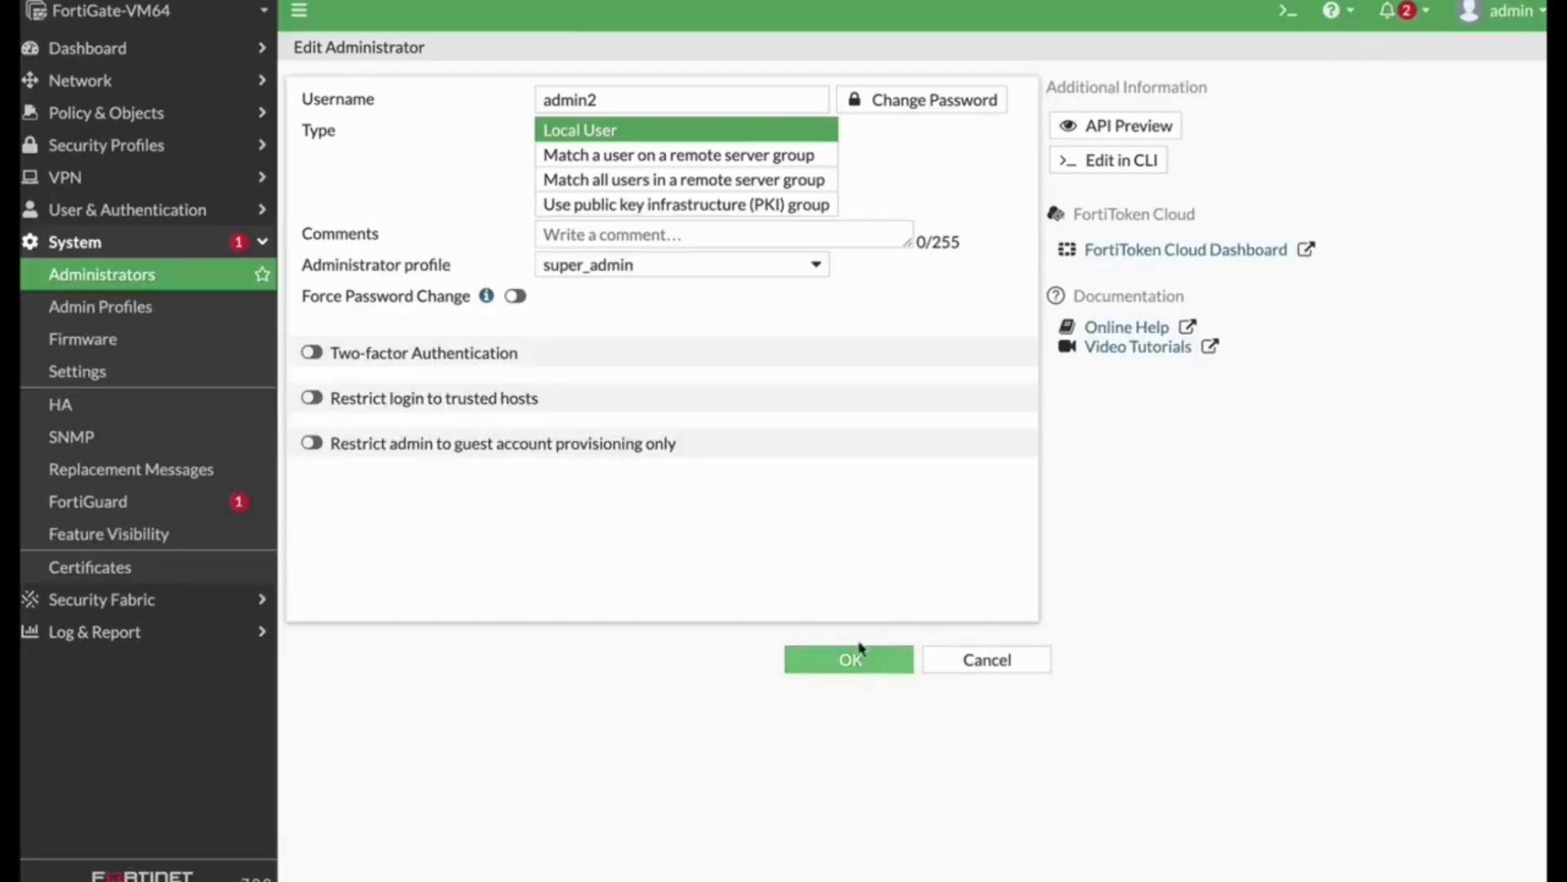
{"action": "left_click", "coordinate": [311, 353]}
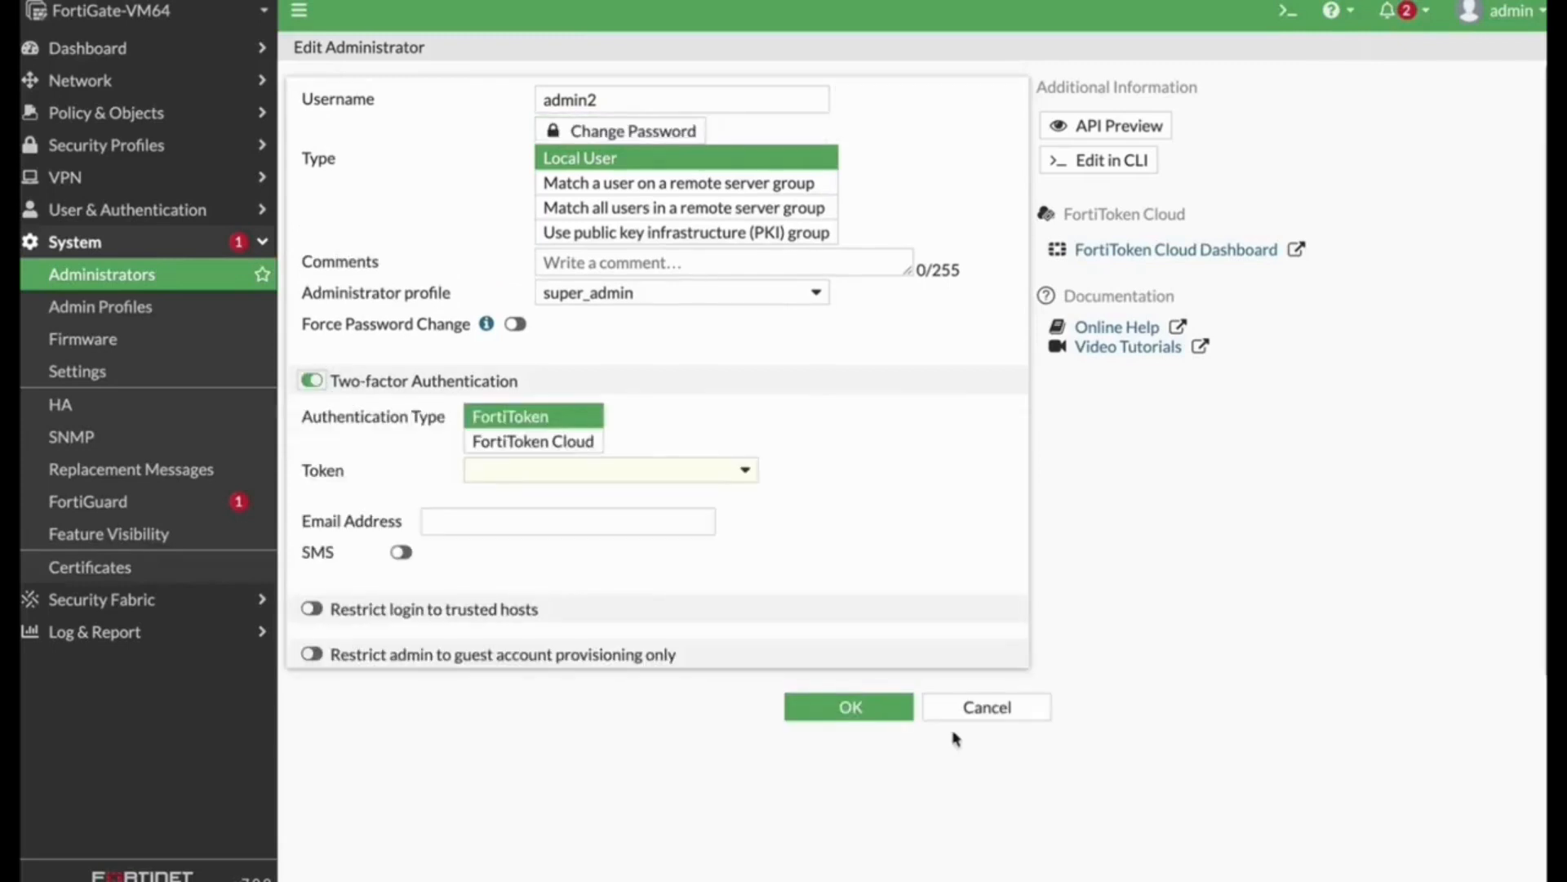
{"action": "left_click", "coordinate": [859, 702]}
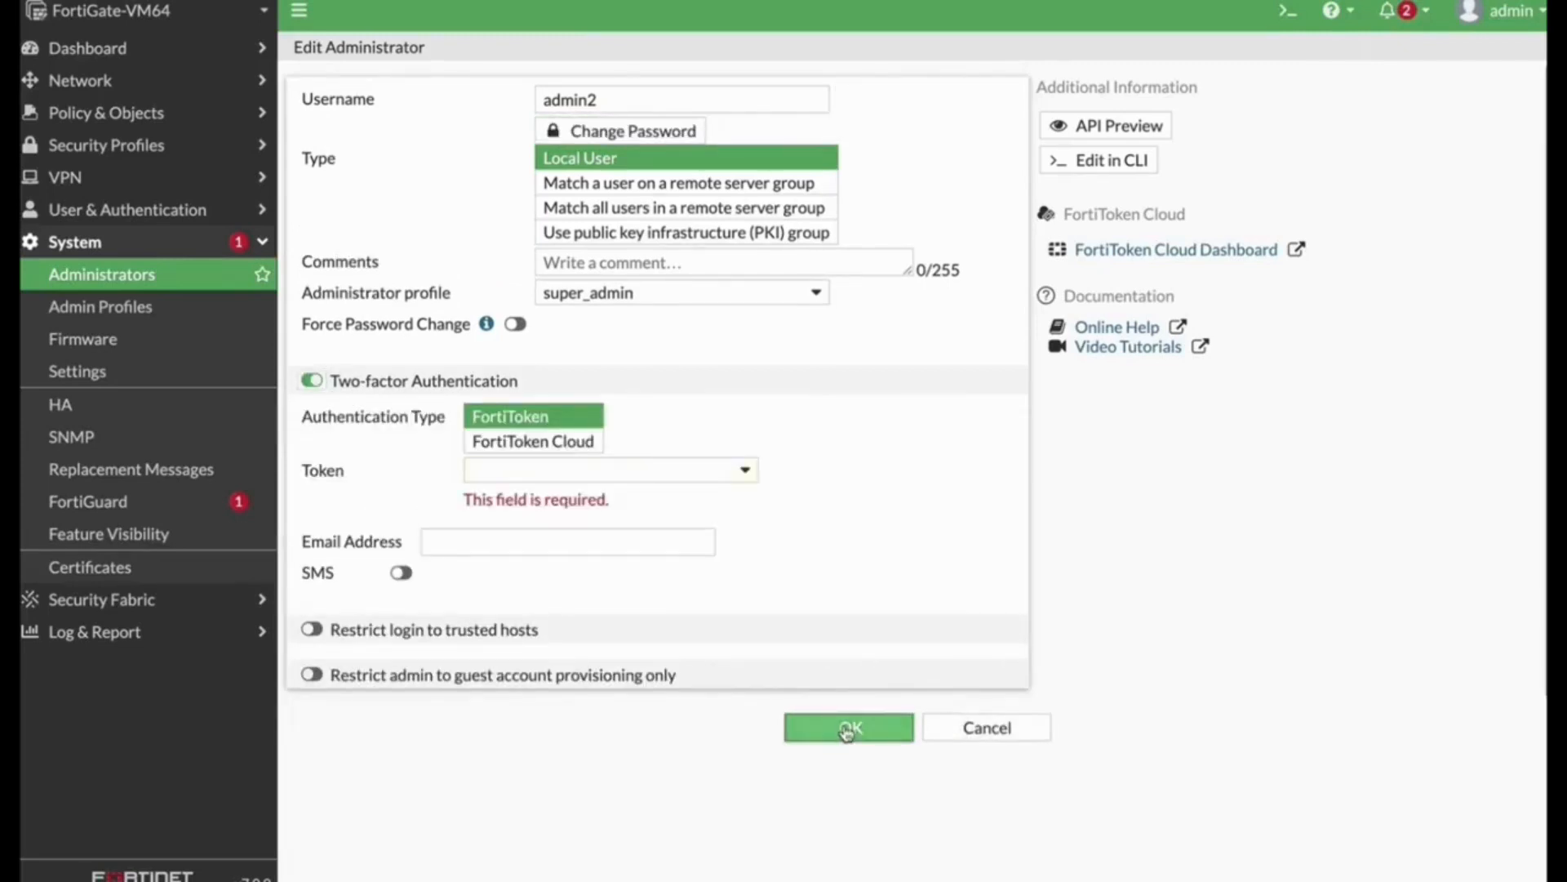
{"action": "left_click", "coordinate": [987, 727]}
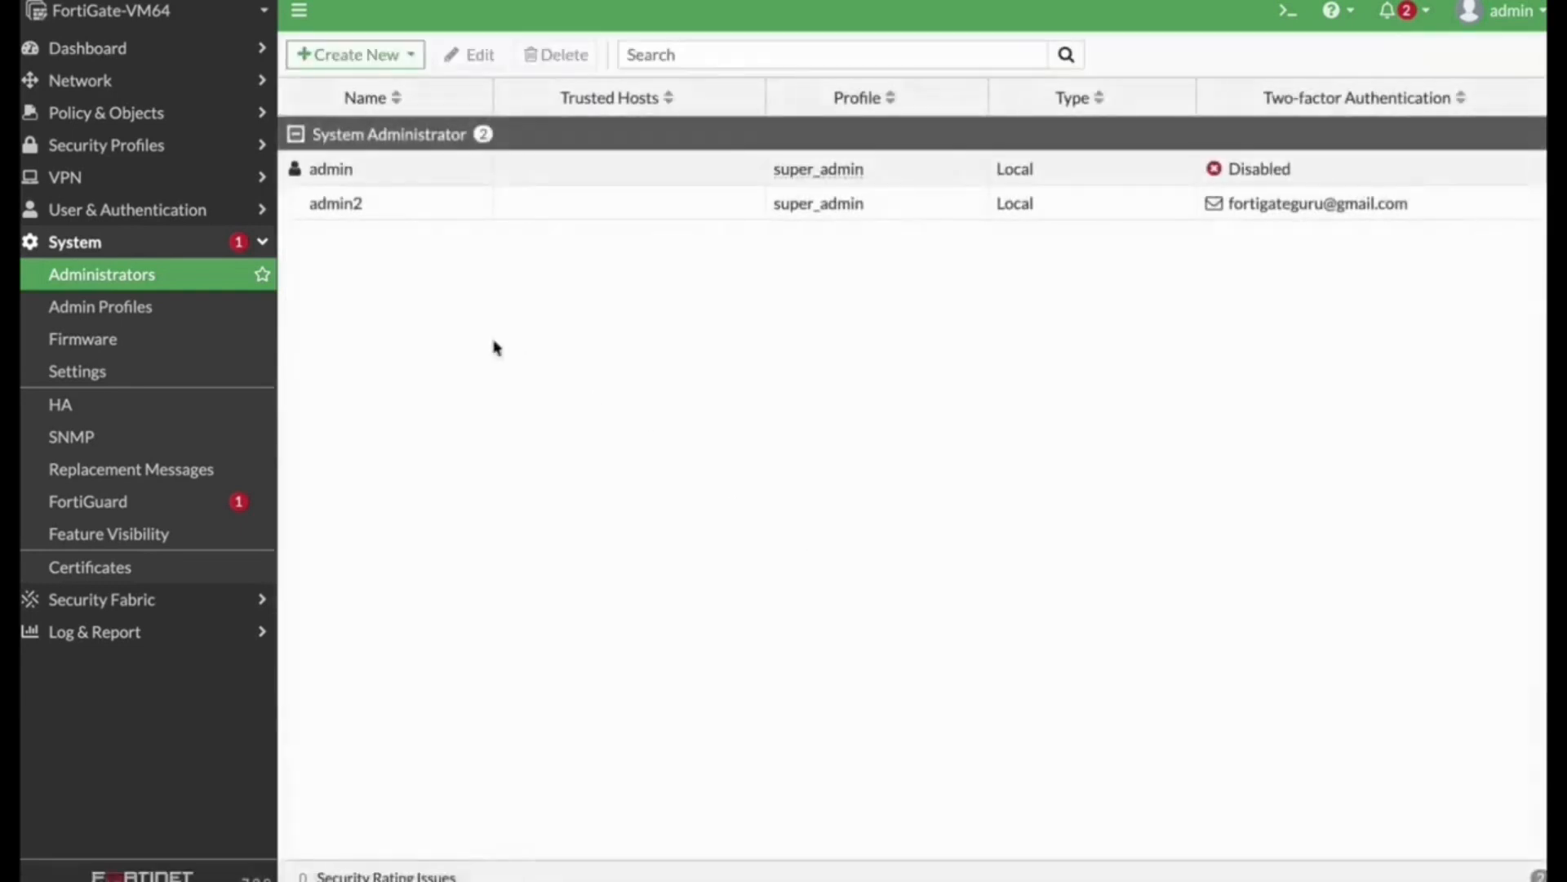
Step: Open admin2's settings to review its email-based two-factor authentication and close the dialog
{"action": "left_click", "coordinate": [369, 213]}
{"action": "left_click", "coordinate": [479, 63]}
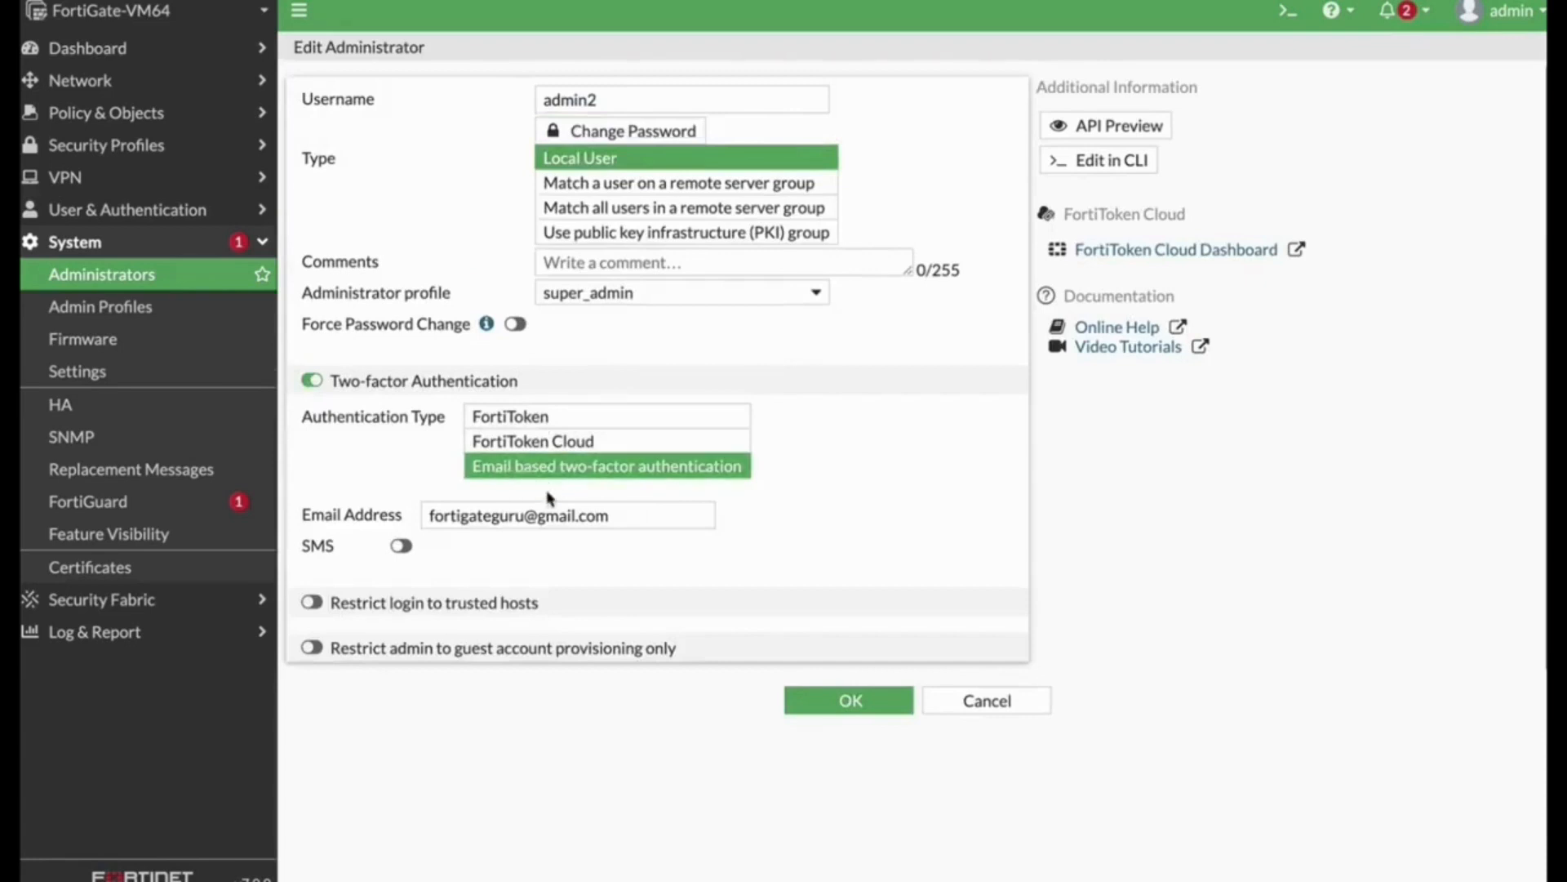
{"action": "left_click", "coordinate": [849, 702]}
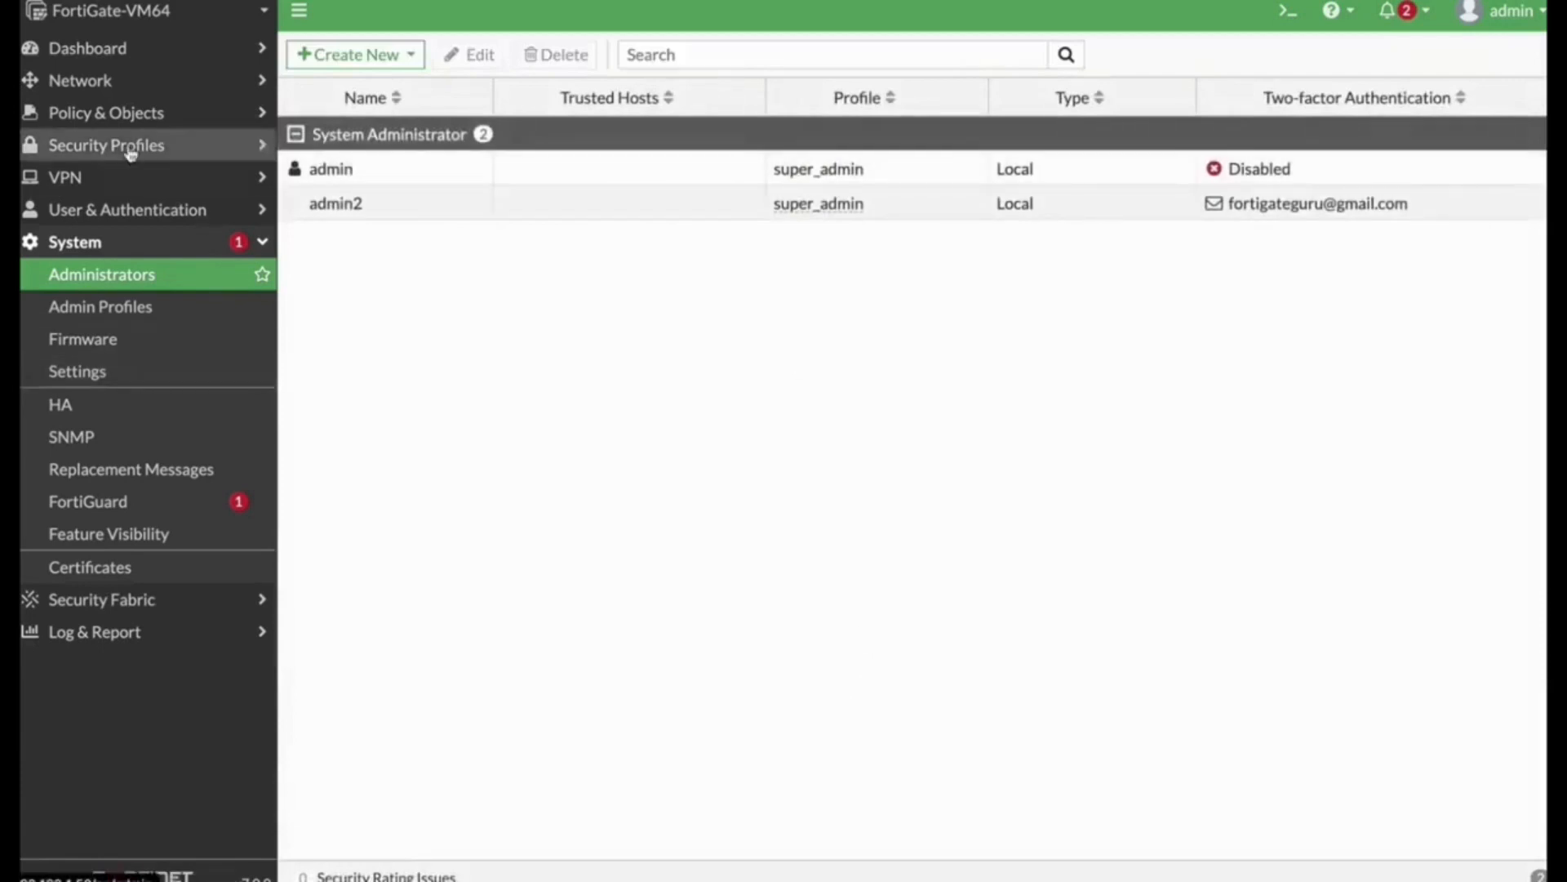
Step: Edit interface port2, setting its alias to finance and its role to LAN
{"action": "left_click", "coordinate": [89, 80]}
{"action": "left_click", "coordinate": [95, 114]}
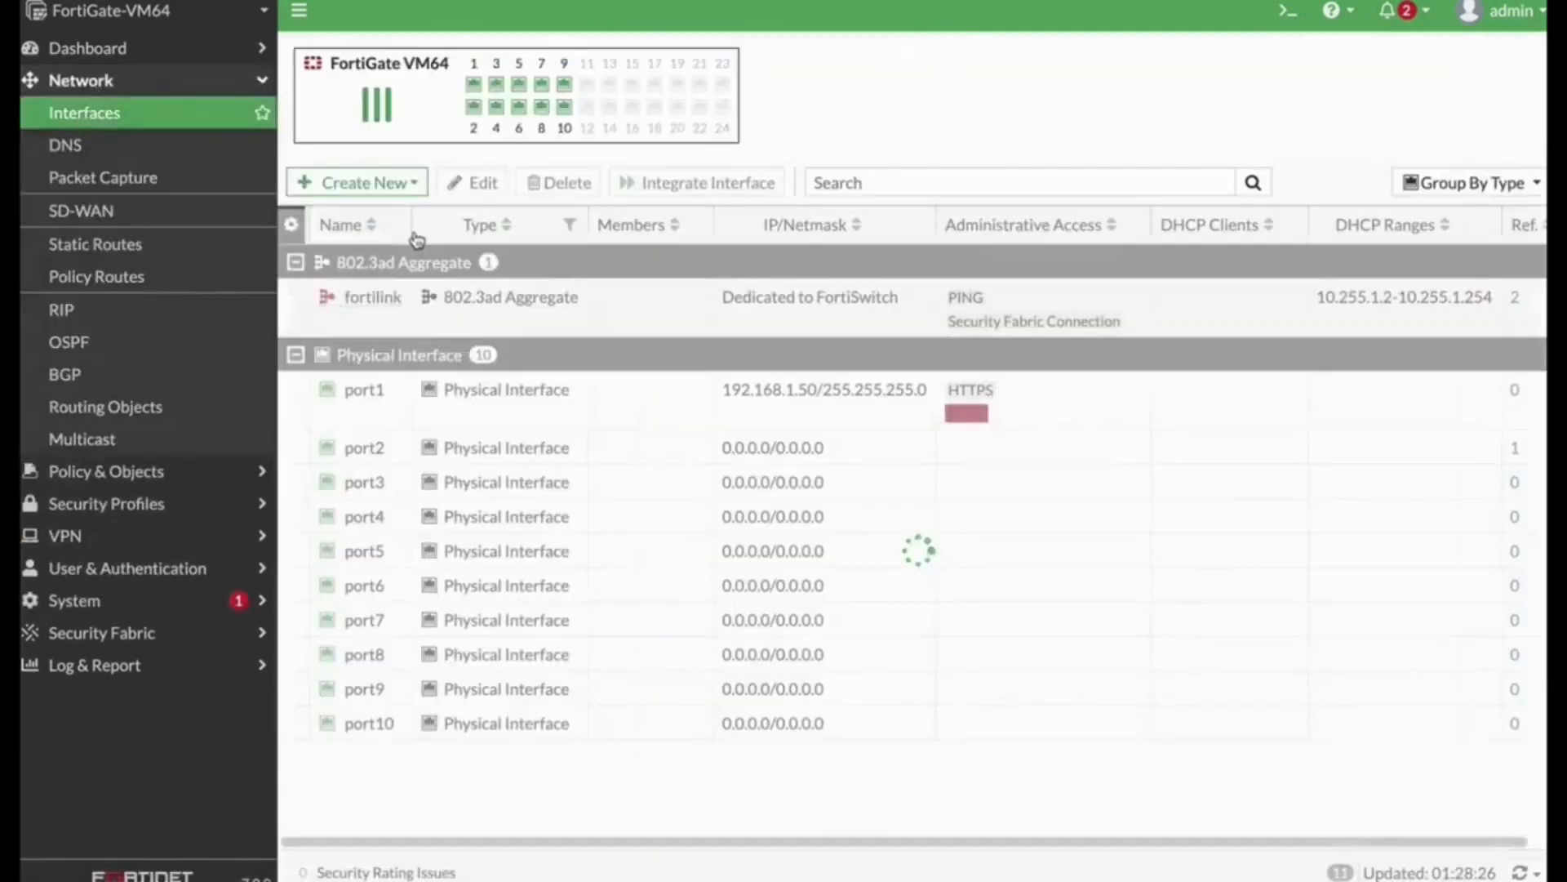
{"action": "left_click", "coordinate": [354, 448]}
{"action": "left_click", "coordinate": [500, 183]}
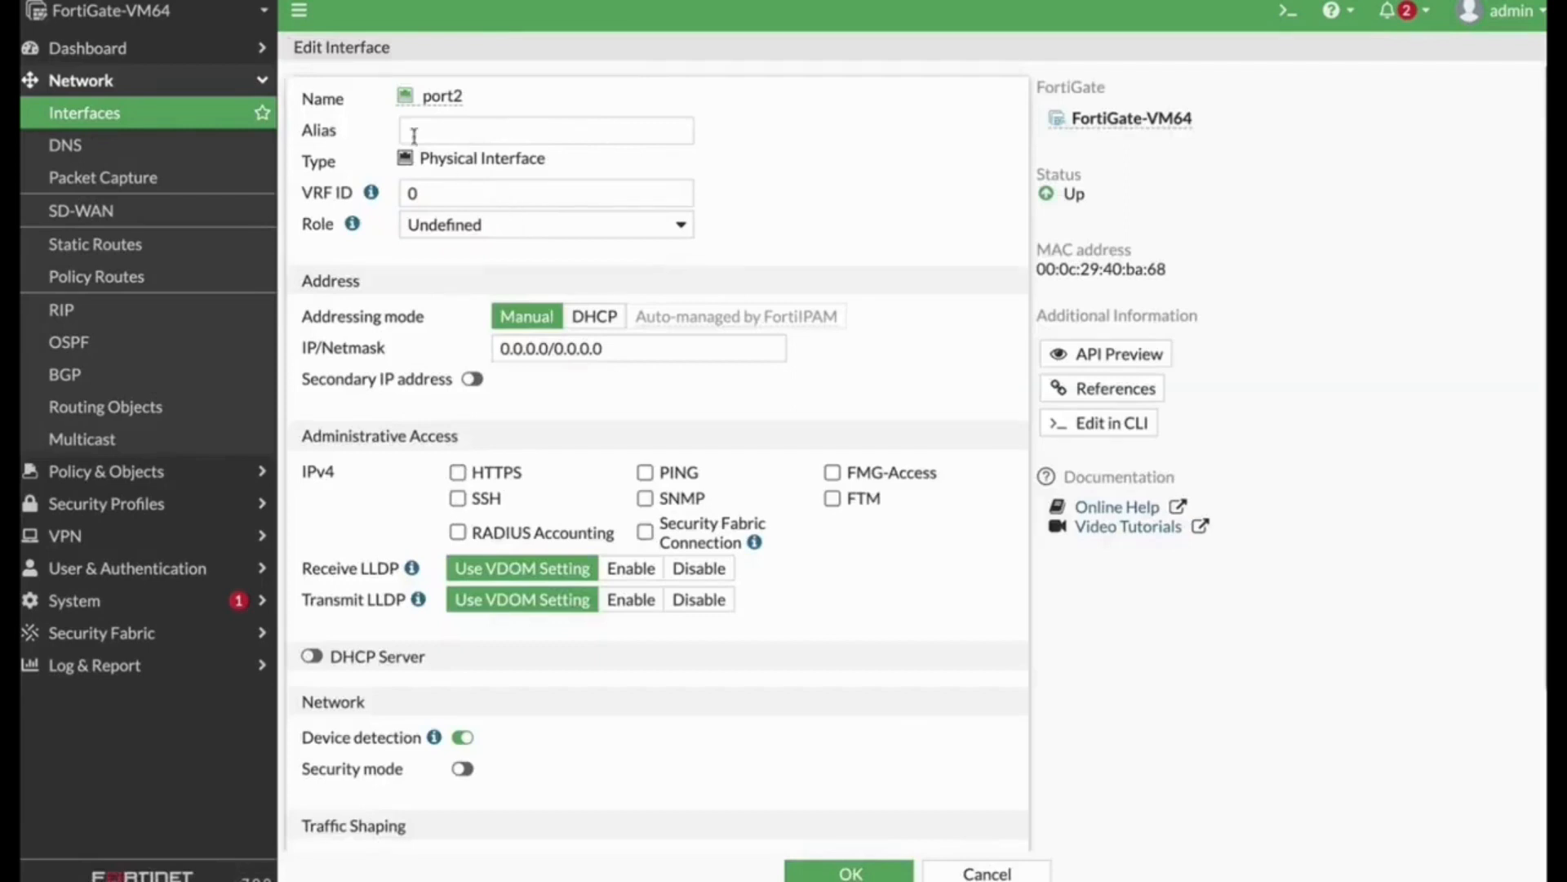
{"action": "left_click", "coordinate": [299, 24]}
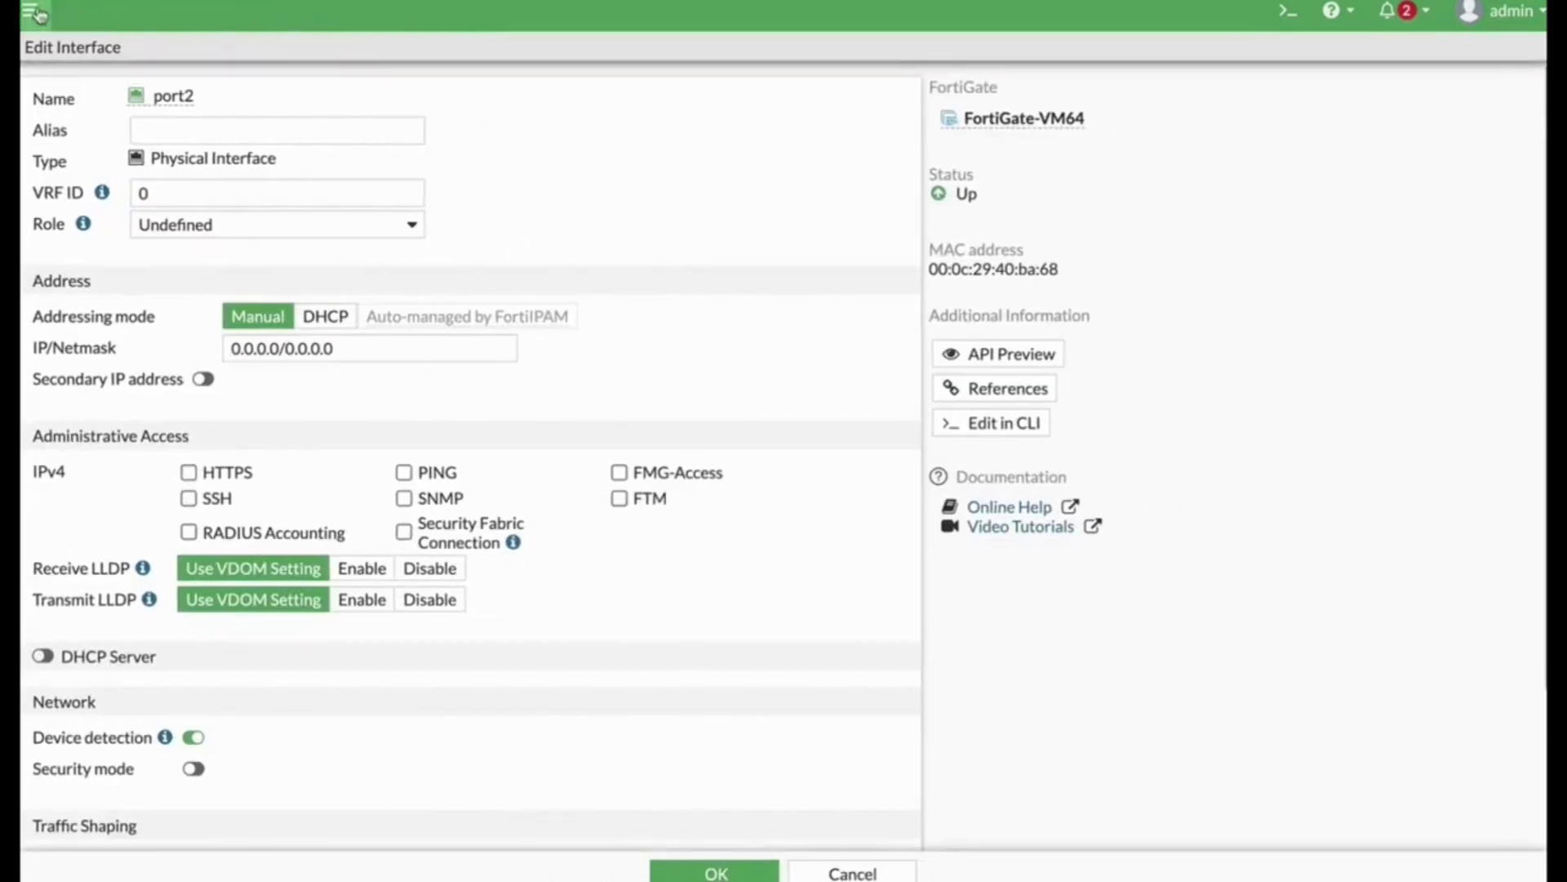
{"action": "left_click", "coordinate": [33, 11]}
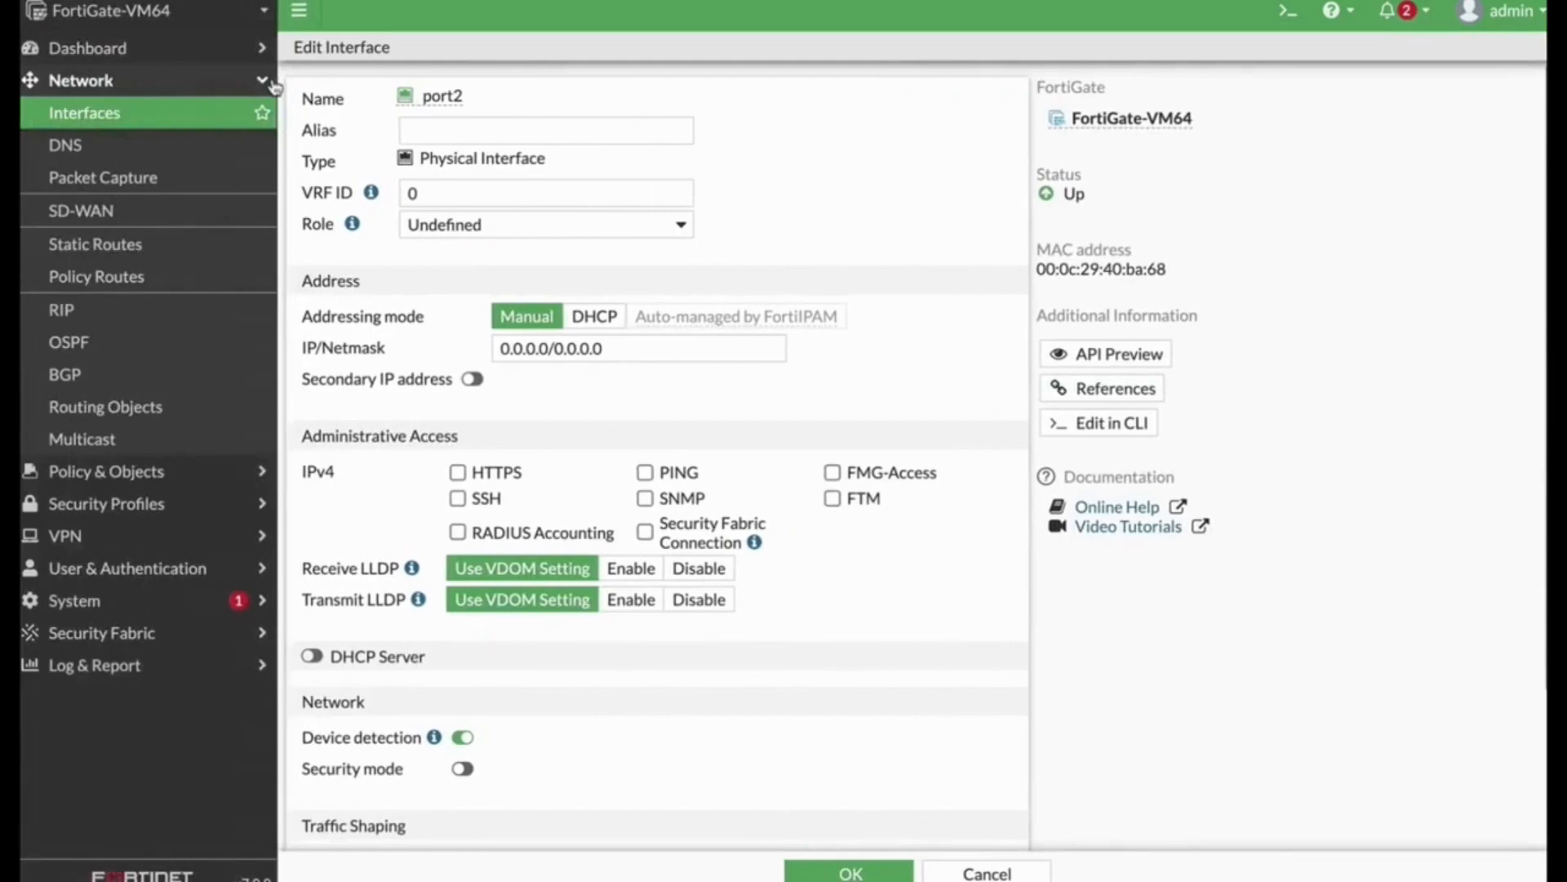
{"action": "left_click", "coordinate": [480, 121]}
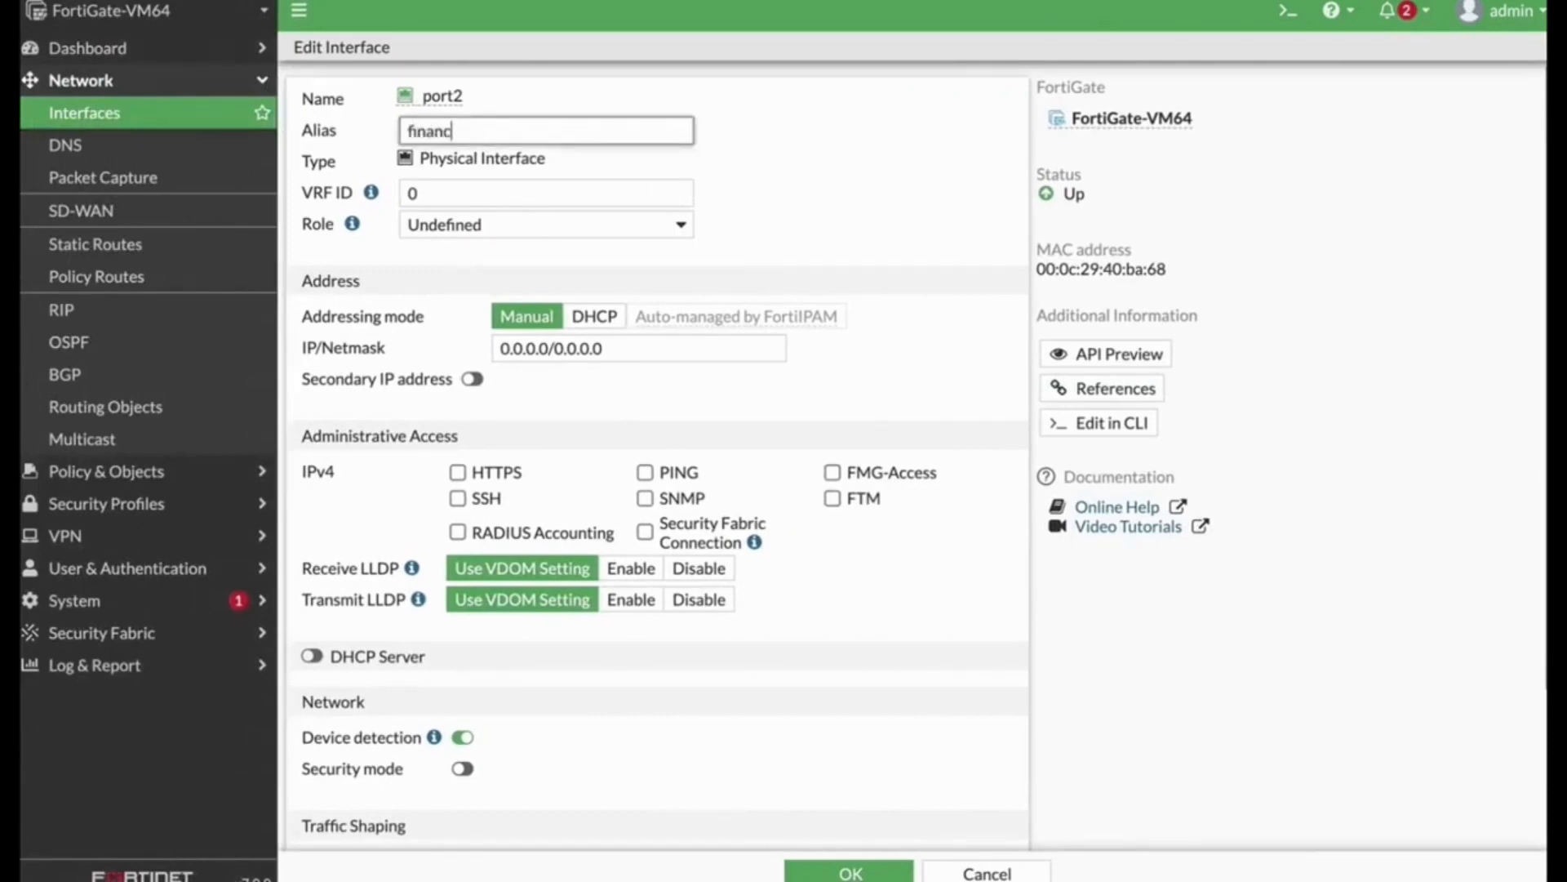
{"action": "left_click", "coordinate": [441, 228]}
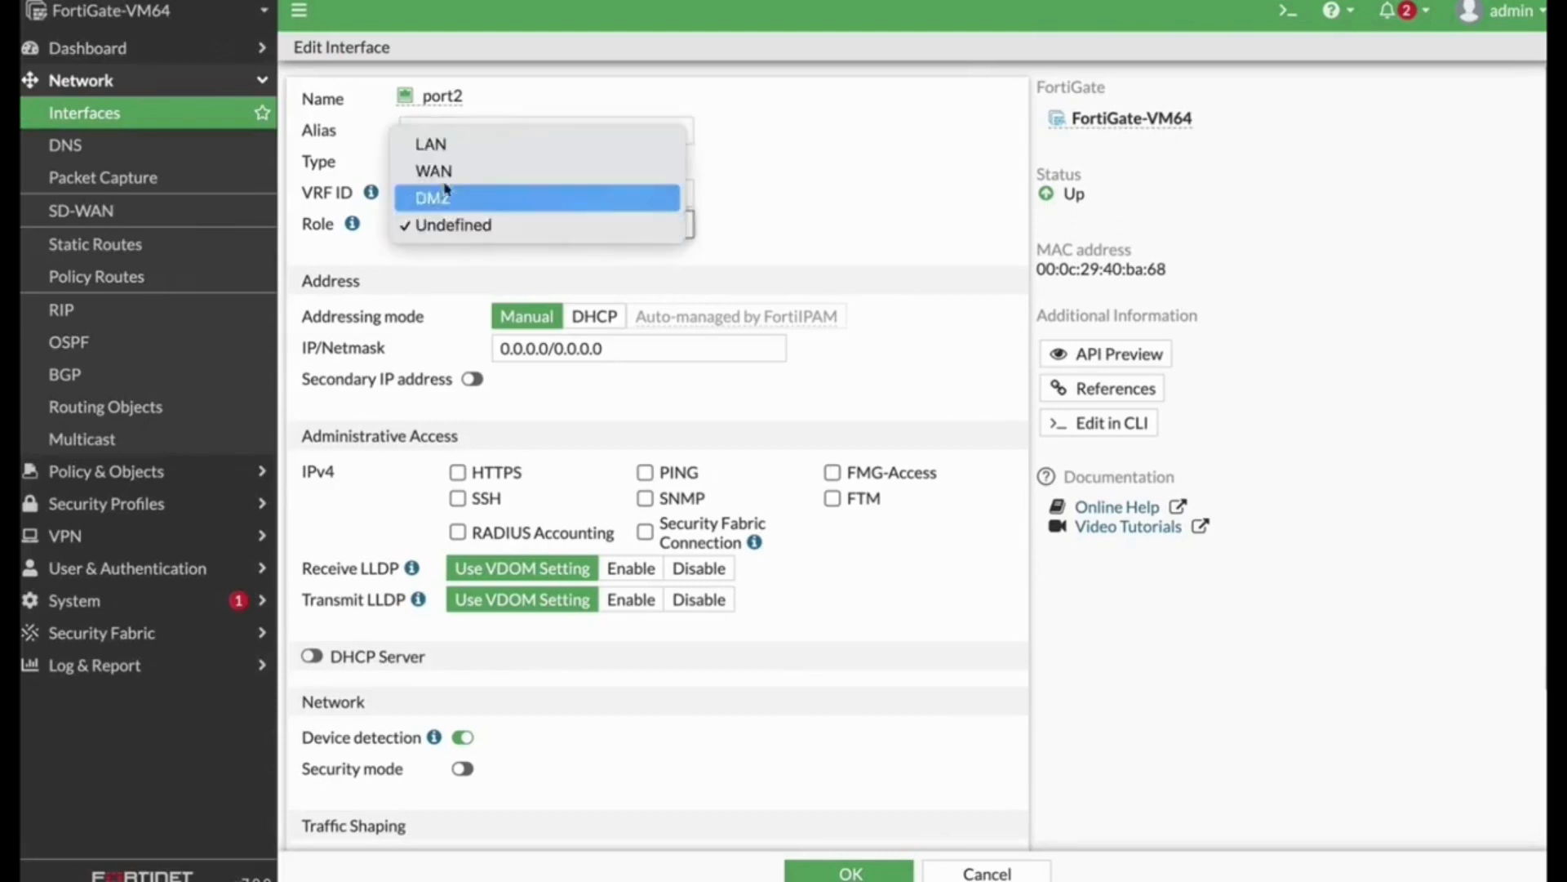
{"action": "left_click", "coordinate": [433, 141]}
Step: Allow HTTPS and PING administrative access on port2
{"action": "scroll", "coordinate": [837, 278], "scroll_direction": "down", "scroll_amount": 2}
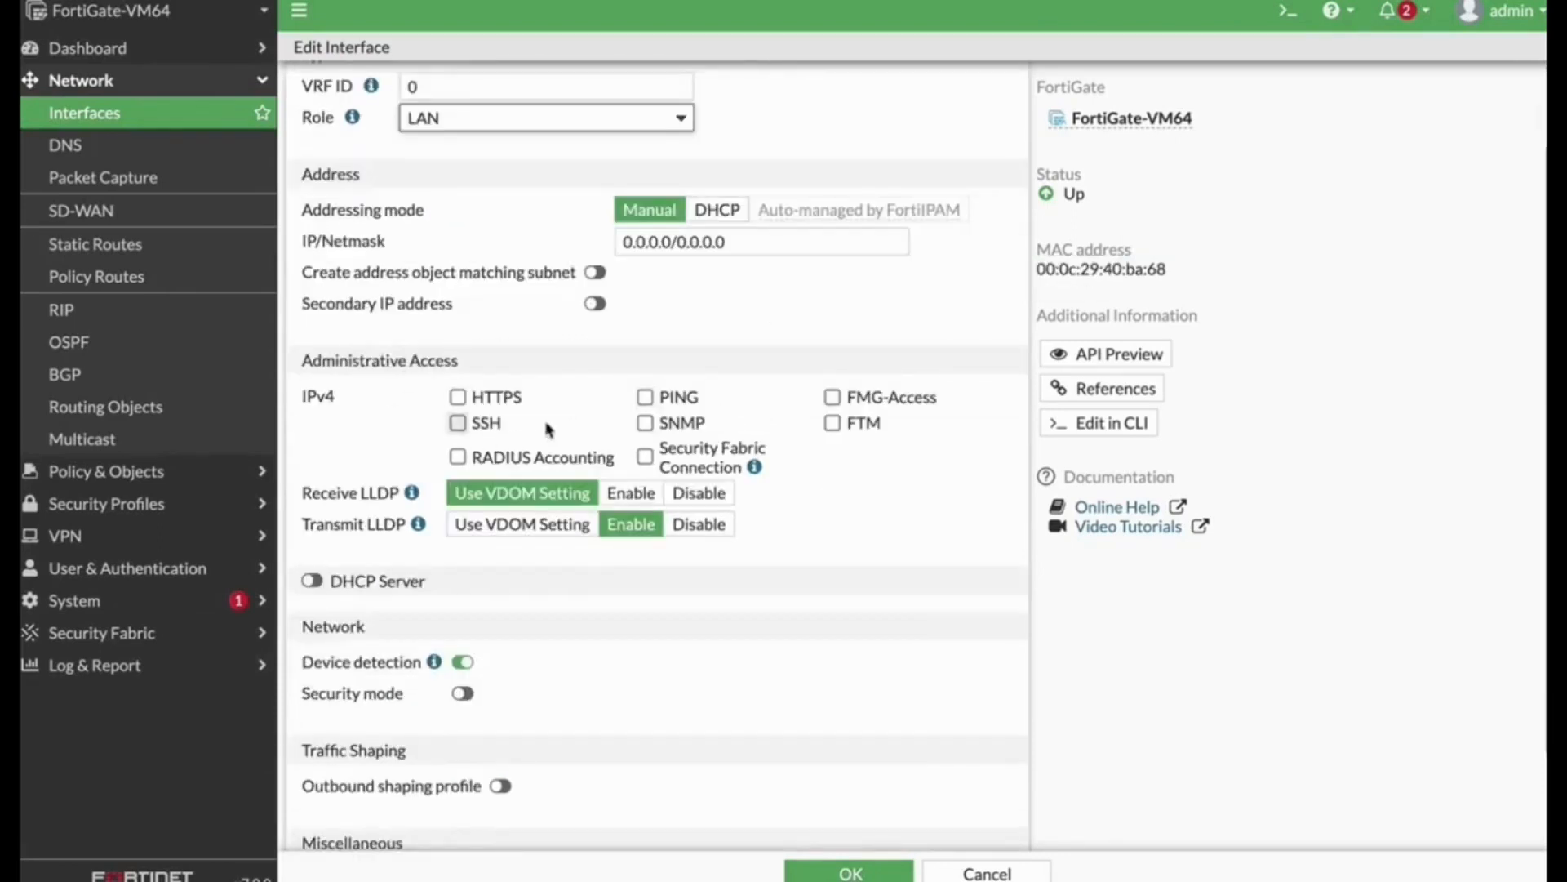
{"action": "left_click", "coordinate": [455, 398]}
{"action": "left_click", "coordinate": [644, 397]}
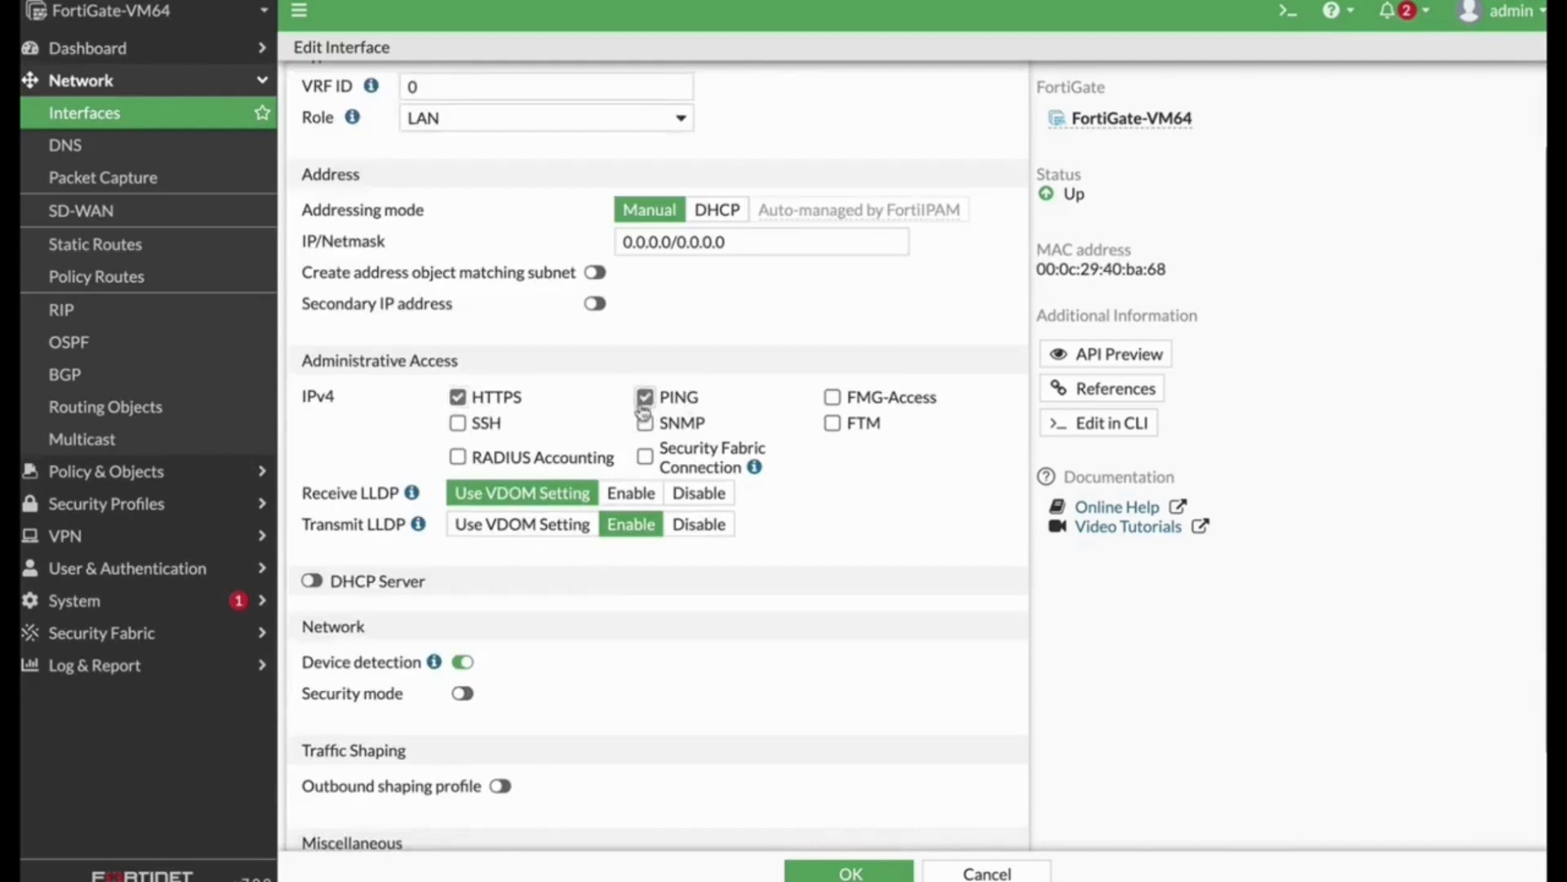
Step: Set port2's IP/Netmask to 10.0.5.1/24
{"action": "scroll", "coordinate": [658, 296], "scroll_direction": "up", "scroll_amount": 3}
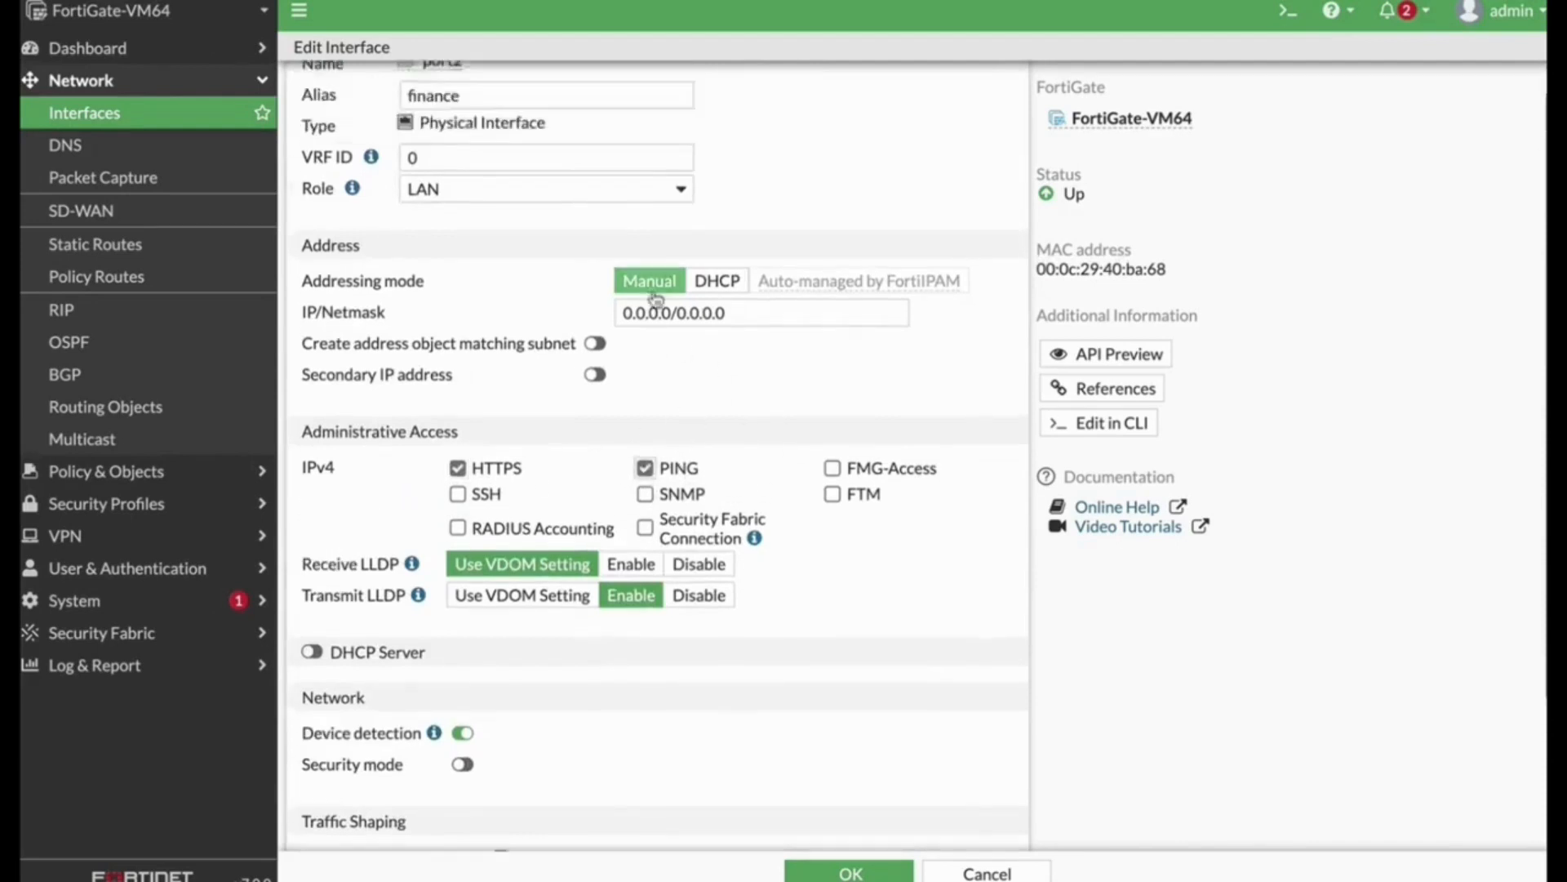
{"action": "left_click", "coordinate": [755, 349]}
{"action": "left_click_drag", "start_coordinate": [755, 349], "coordinate": [461, 338]}
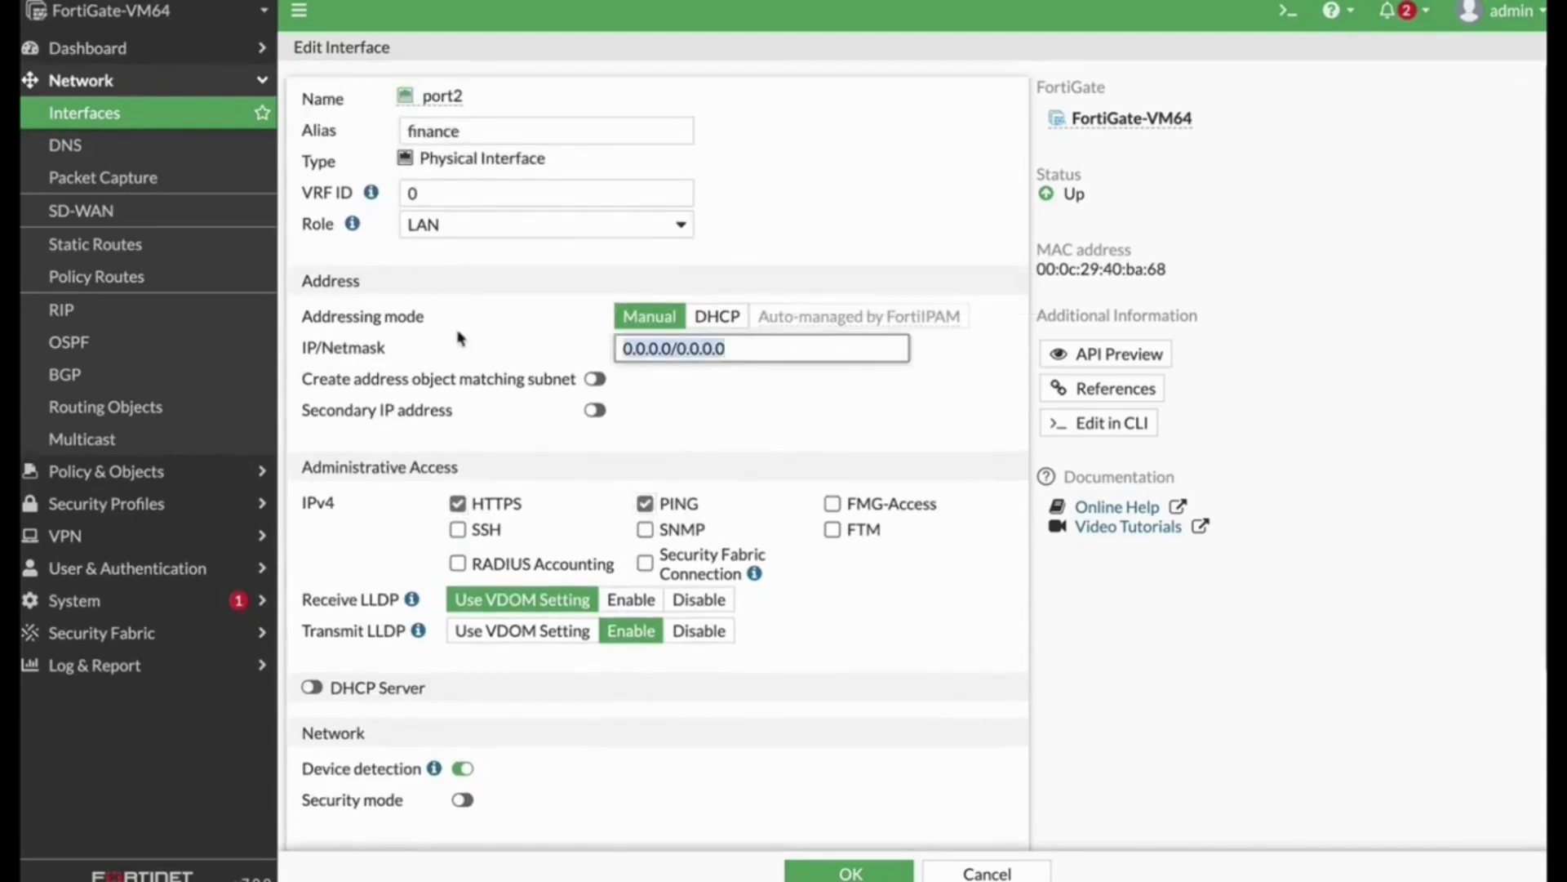
{"action": "type", "text": "10.0.5.1/2"}
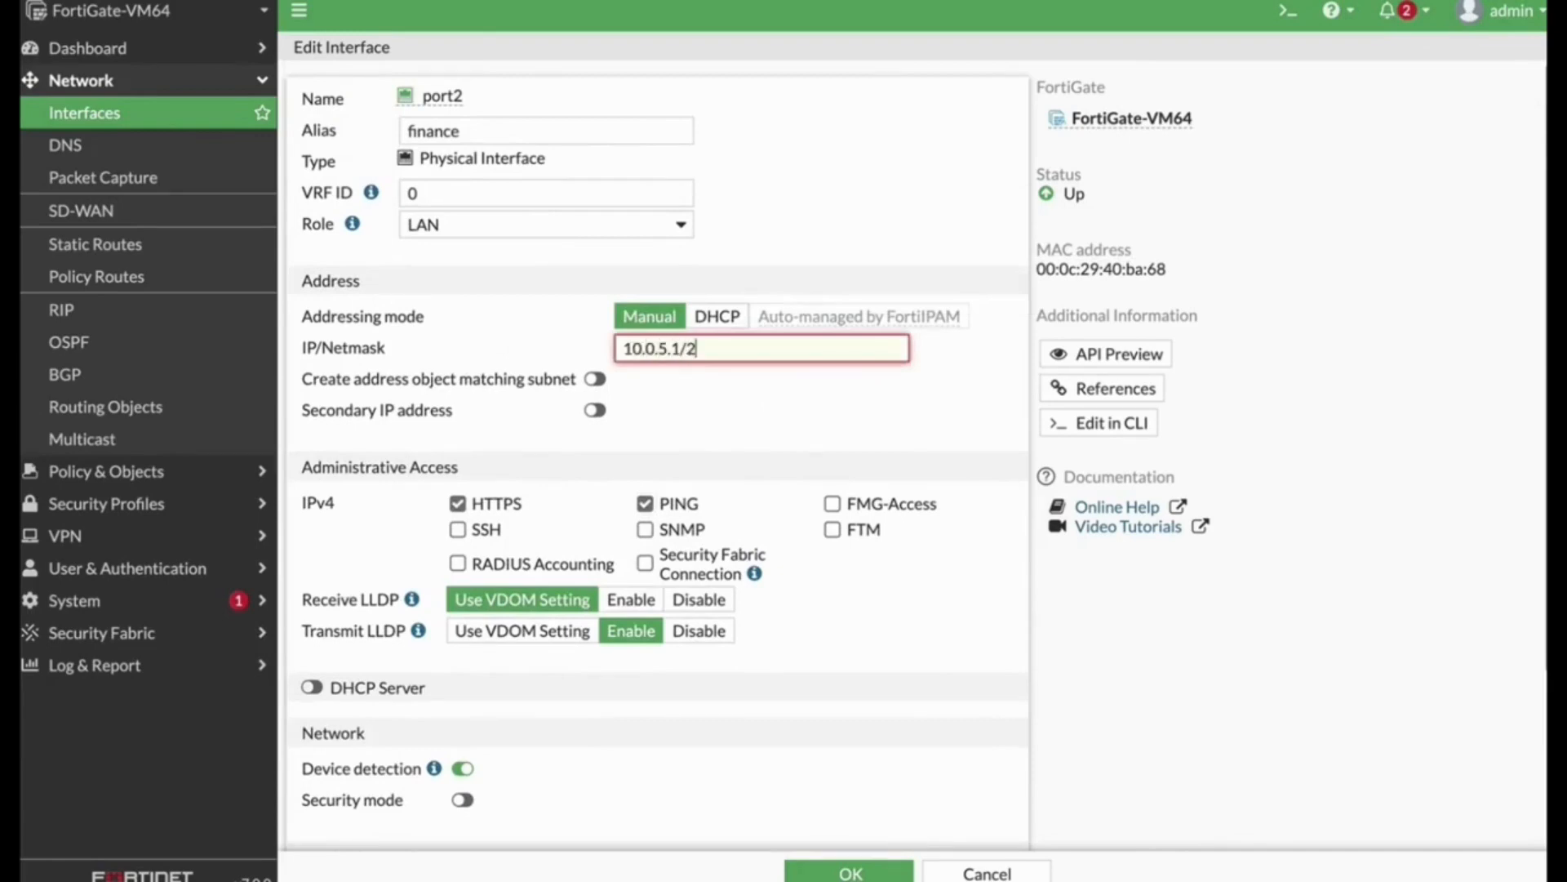
{"action": "type", "text": "4"}
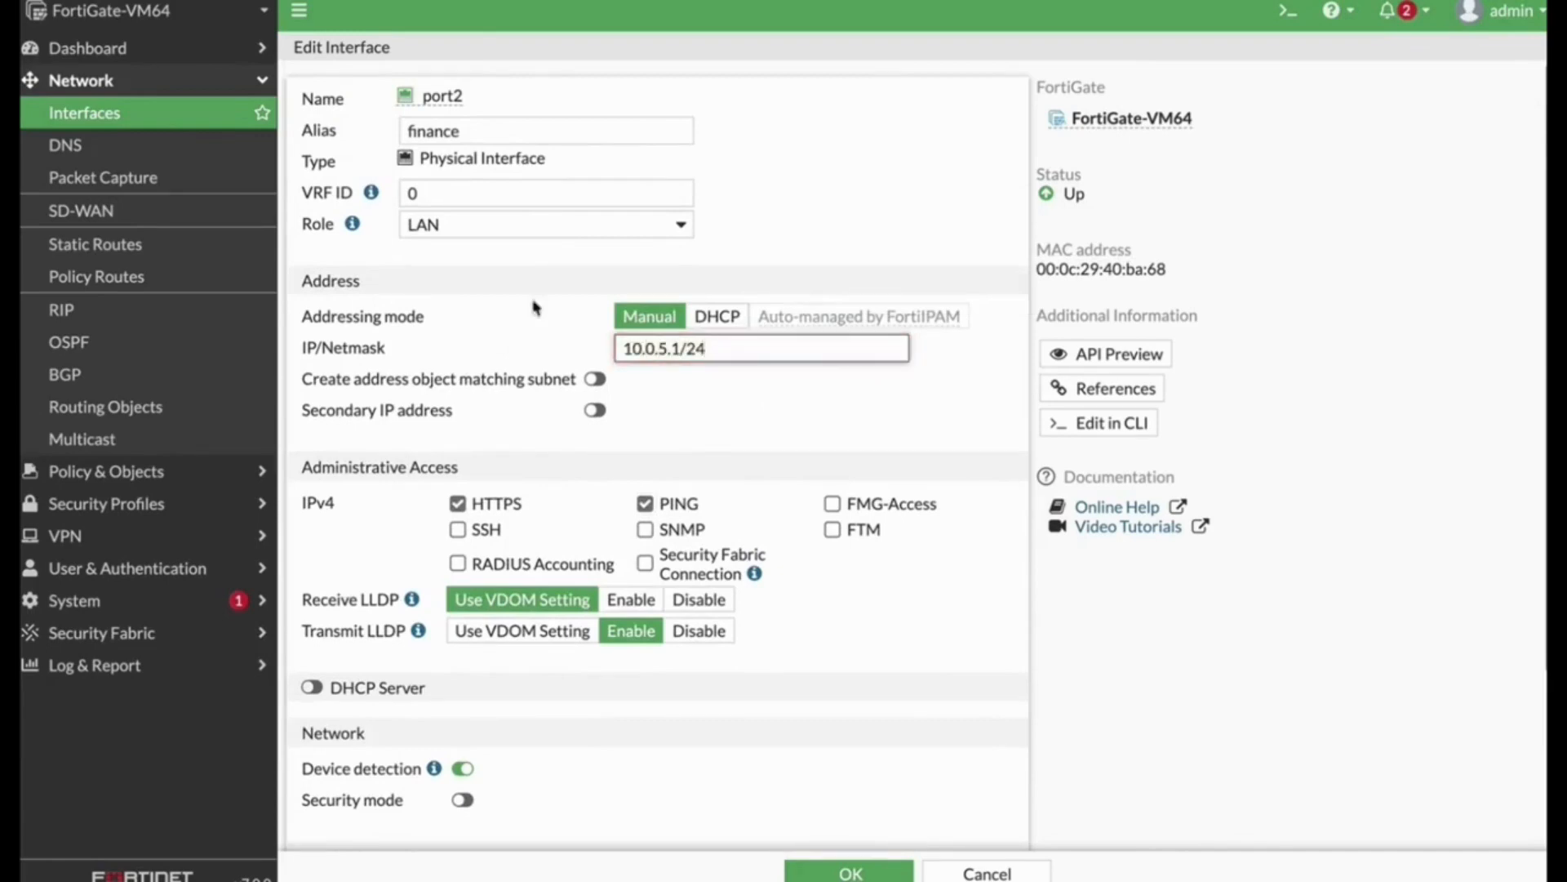
Step: Enable the DHCP server on port2 with address range 10.0.5.2-10.0.5.54
{"action": "left_click", "coordinate": [710, 419]}
{"action": "scroll", "coordinate": [746, 479], "scroll_direction": "down", "scroll_amount": 2}
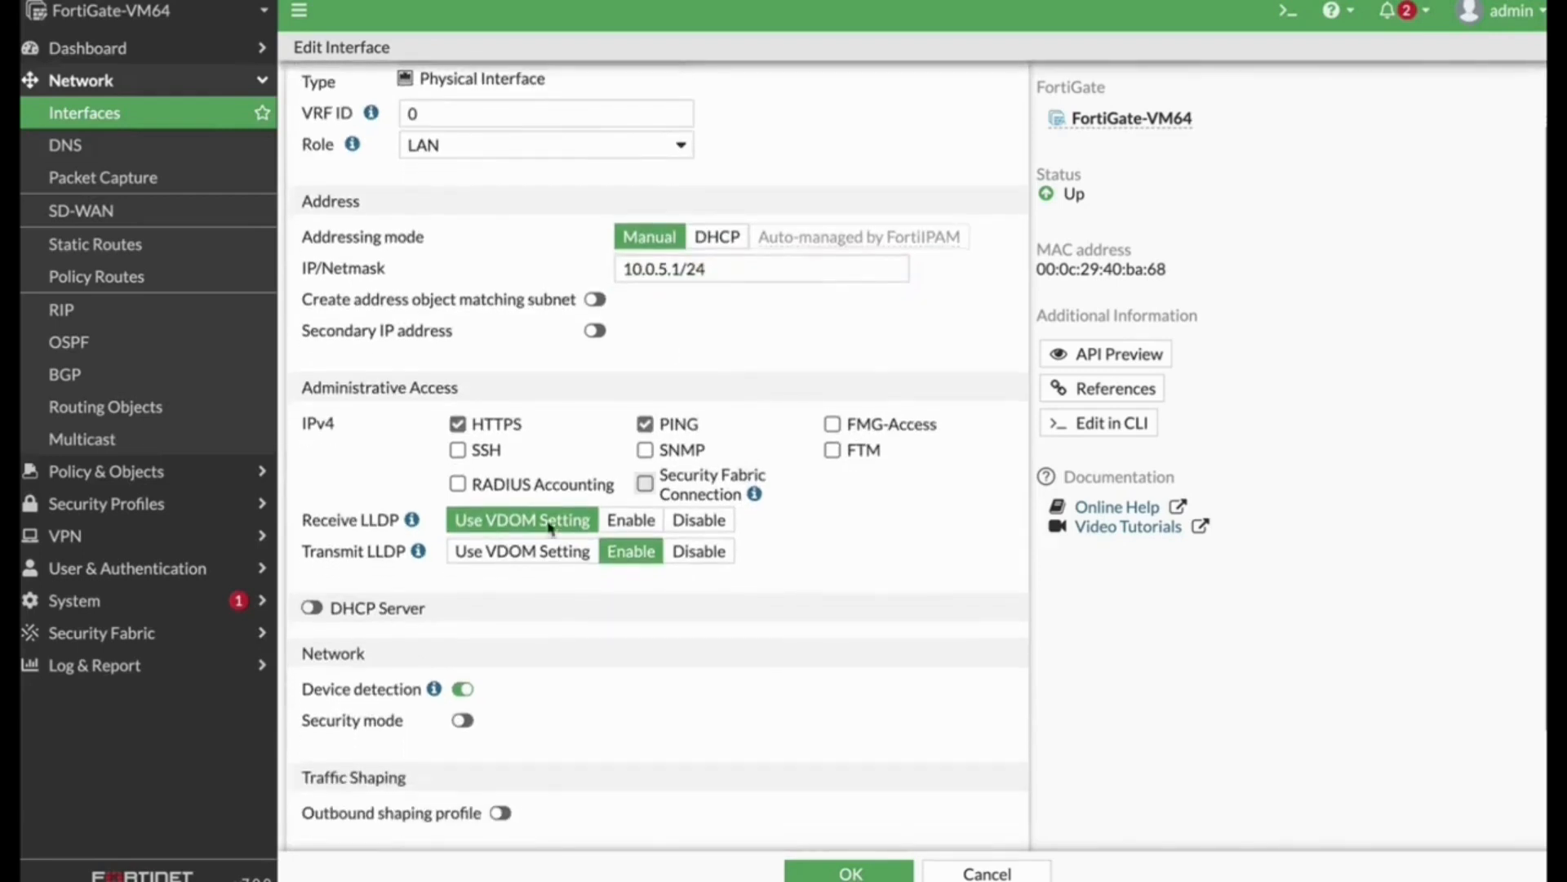
{"action": "left_click", "coordinate": [424, 608]}
{"action": "scroll", "coordinate": [637, 582], "scroll_direction": "down", "scroll_amount": 5}
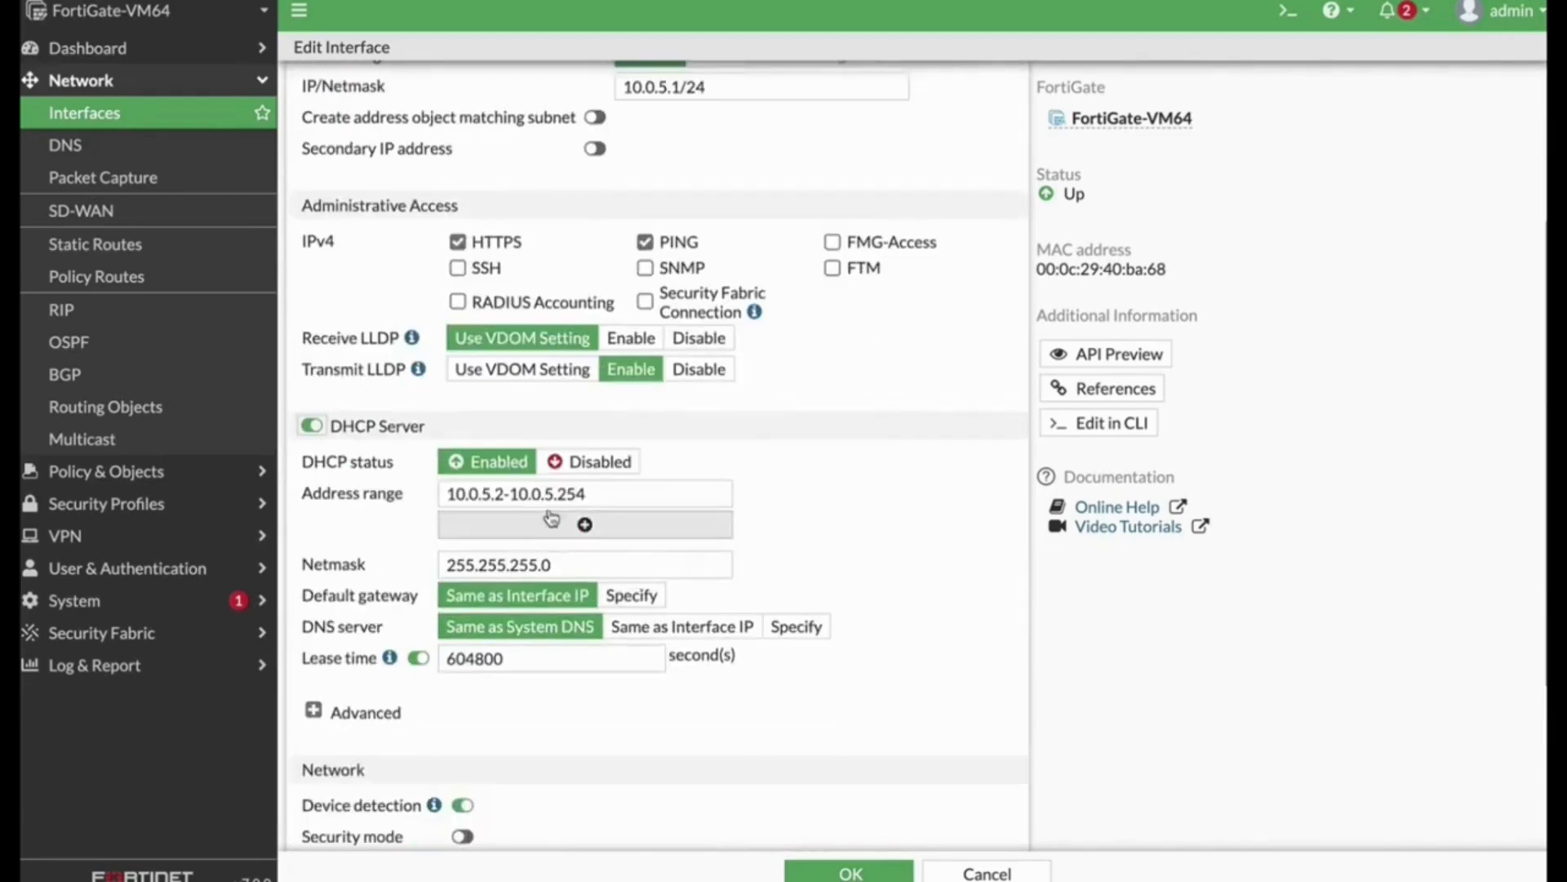
{"action": "left_click_drag", "start_coordinate": [557, 493], "coordinate": [582, 493]}
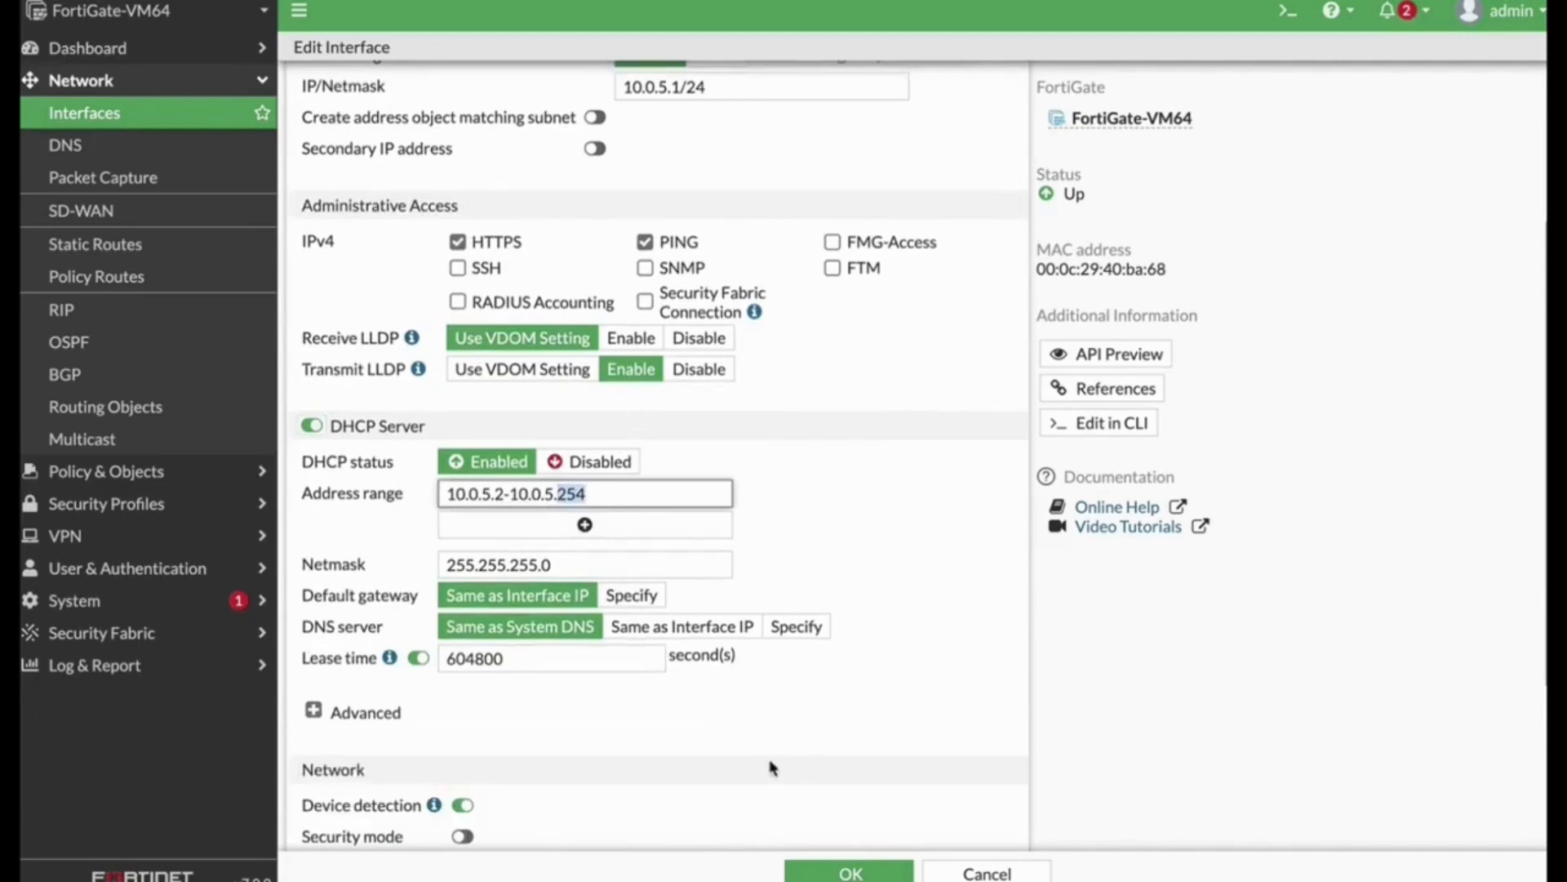
{"action": "type", "text": "54"}
Step: Review the advanced DHCP server options and save the port2 interface
{"action": "scroll", "coordinate": [858, 594], "scroll_direction": "down", "scroll_amount": 1}
{"action": "scroll", "coordinate": [858, 594], "scroll_direction": "down", "scroll_amount": 2}
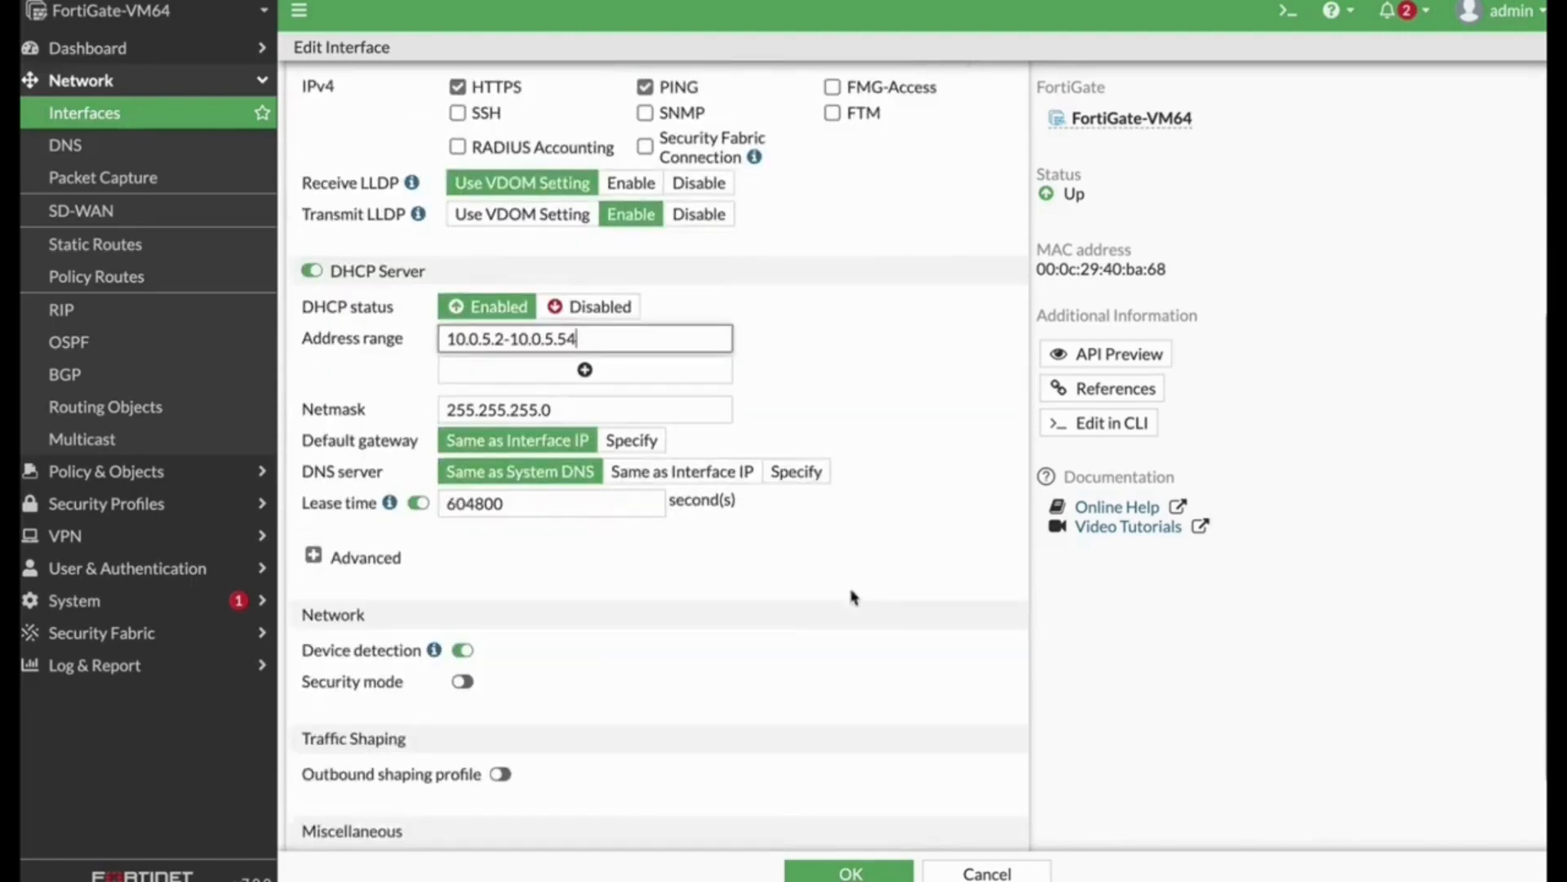
{"action": "left_click", "coordinate": [333, 558]}
{"action": "scroll", "coordinate": [858, 633], "scroll_direction": "down", "scroll_amount": 4}
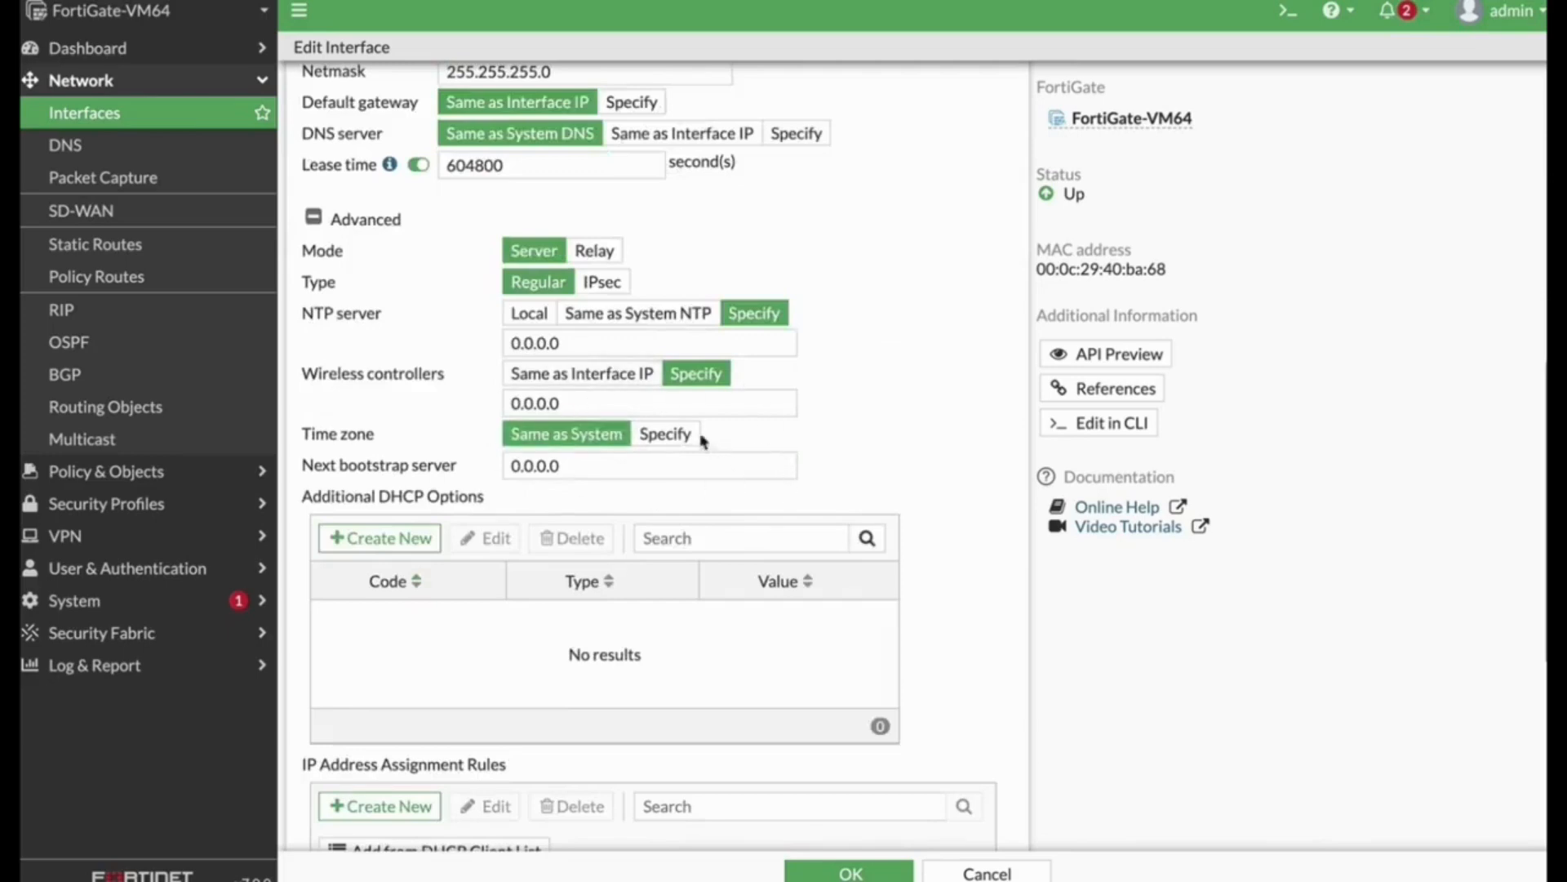
{"action": "scroll", "coordinate": [810, 511], "scroll_direction": "down", "scroll_amount": 7}
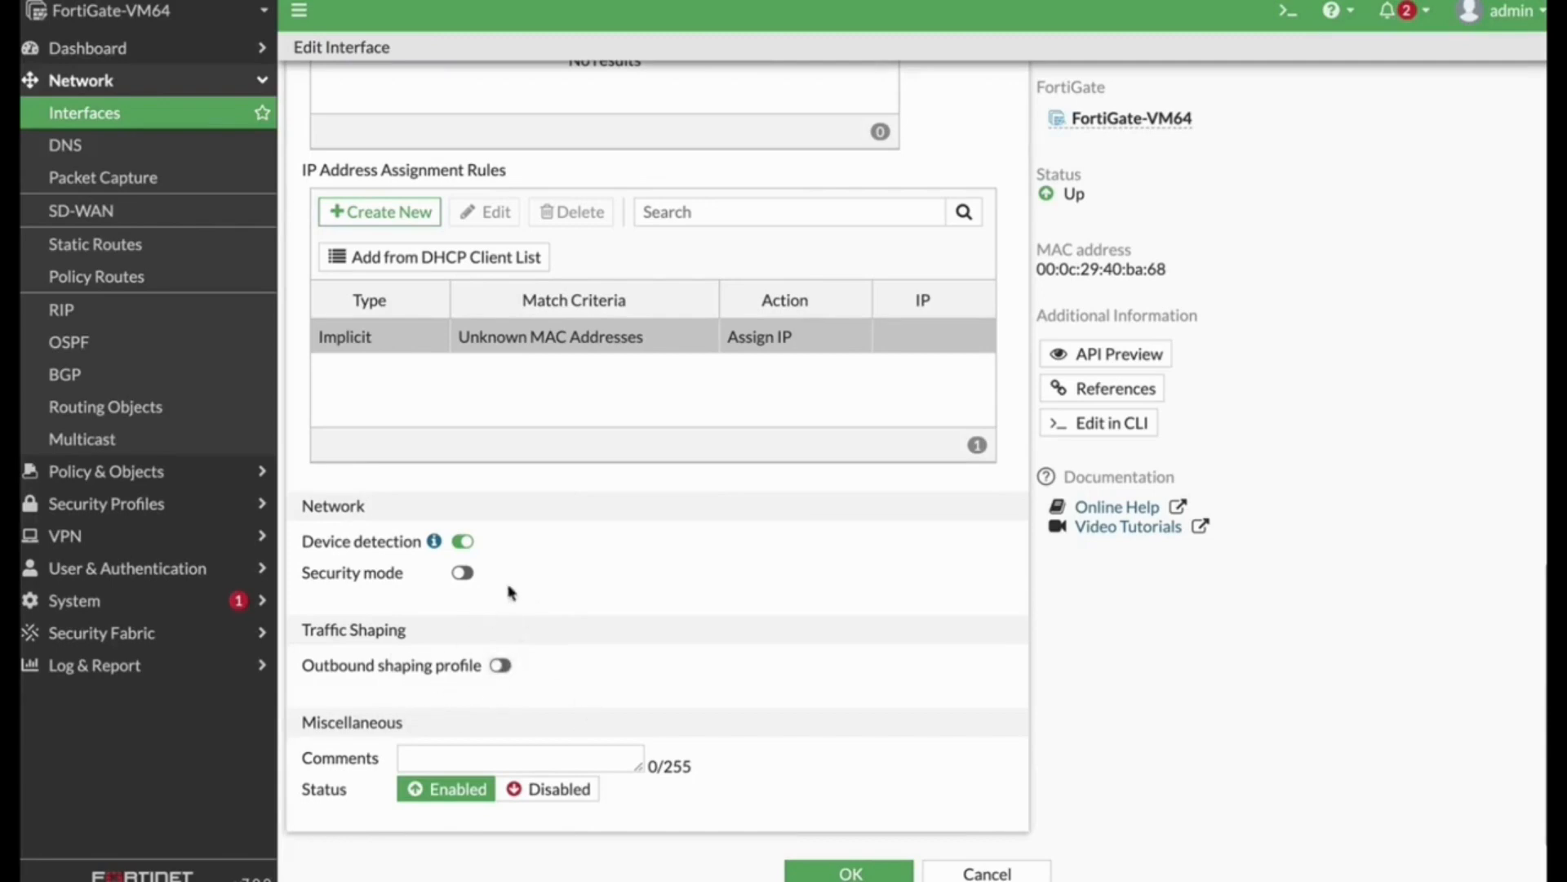
{"action": "scroll", "coordinate": [772, 490], "scroll_direction": "up", "scroll_amount": 13}
{"action": "scroll", "coordinate": [766, 512], "scroll_direction": "down", "scroll_amount": 13}
{"action": "scroll", "coordinate": [764, 523], "scroll_direction": "up", "scroll_amount": 10}
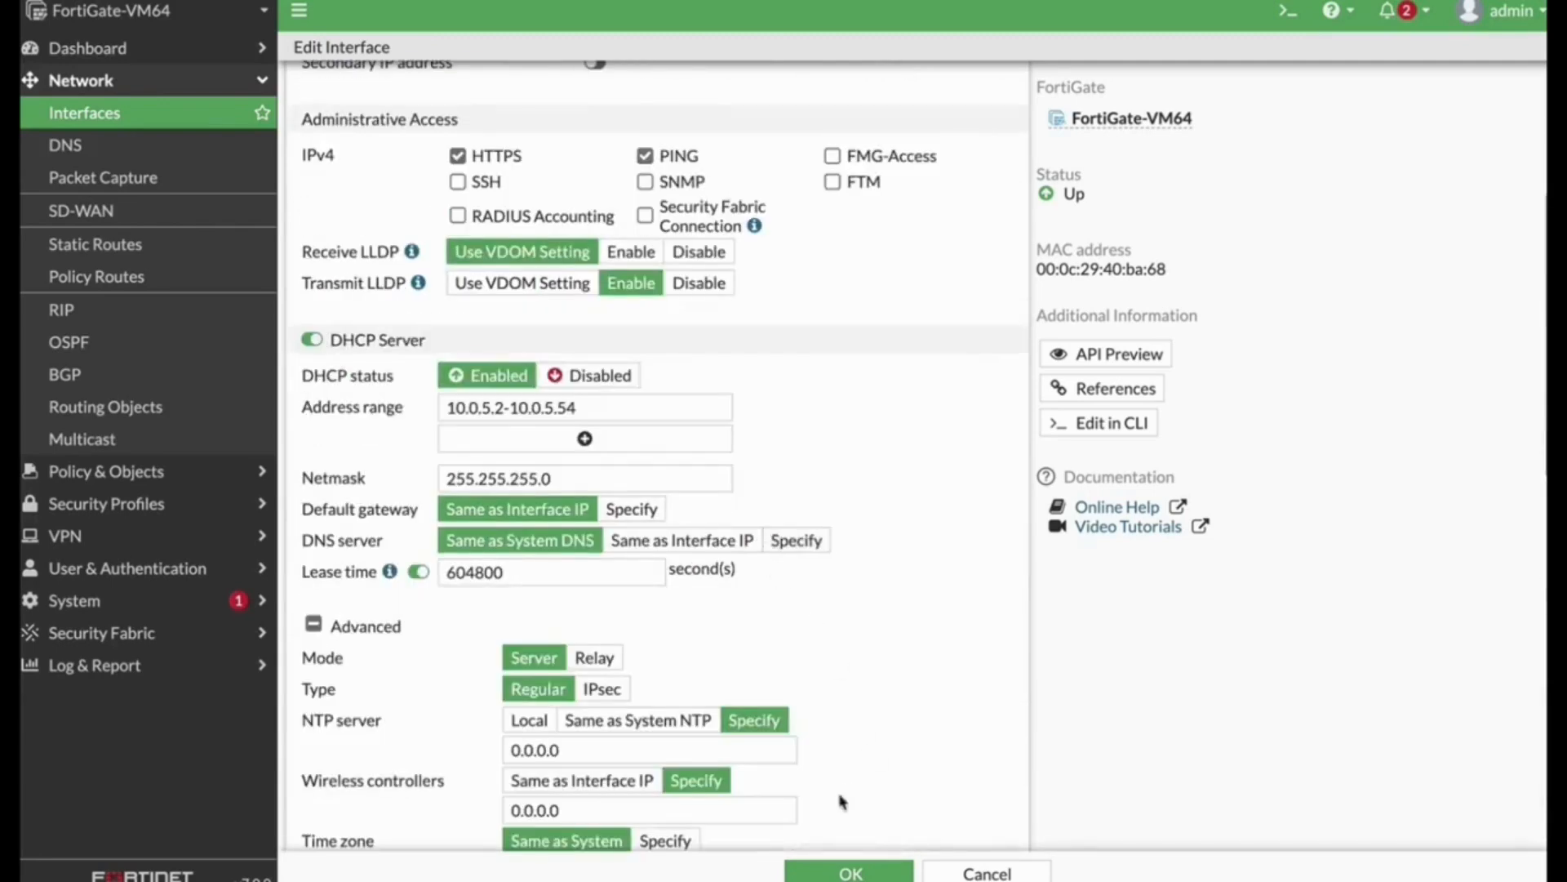
{"action": "left_click", "coordinate": [847, 872]}
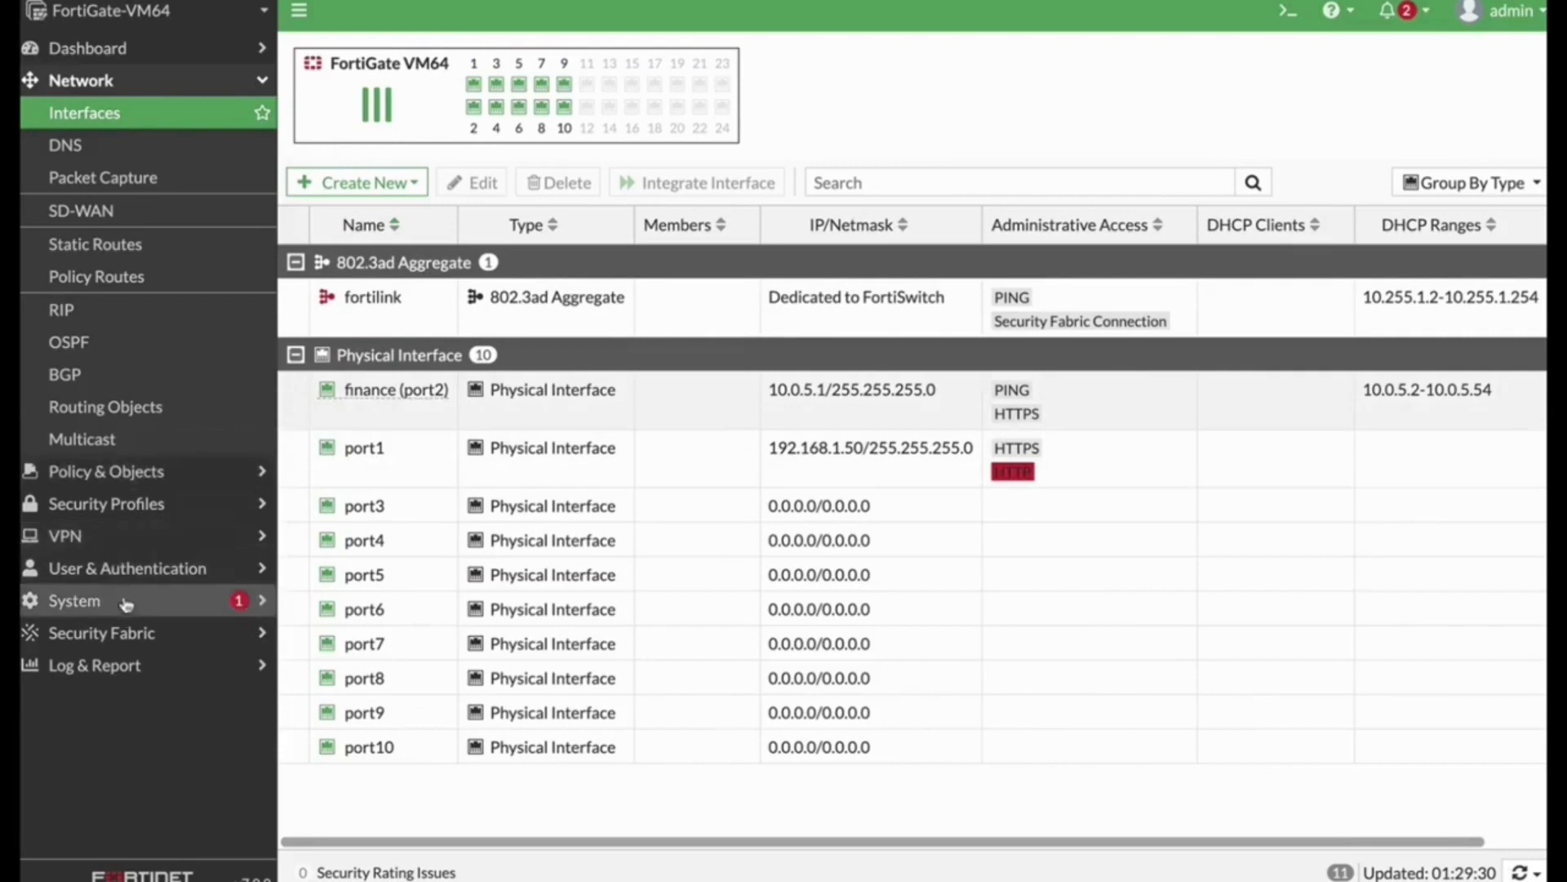
Step: Start a new user group named finance
{"action": "left_click", "coordinate": [126, 569]}
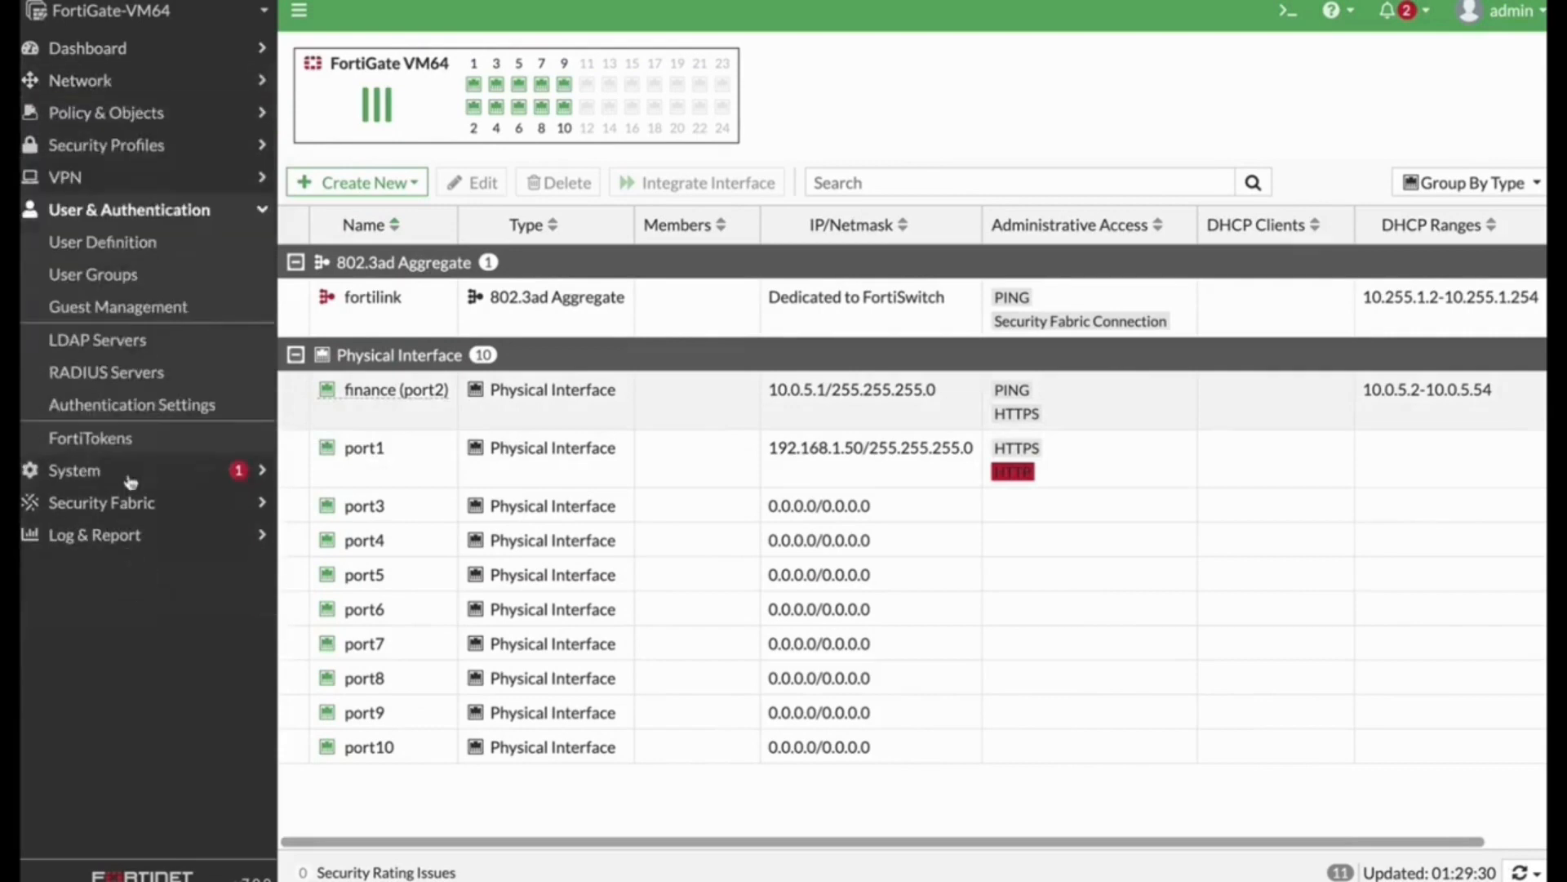
{"action": "left_click", "coordinate": [123, 278]}
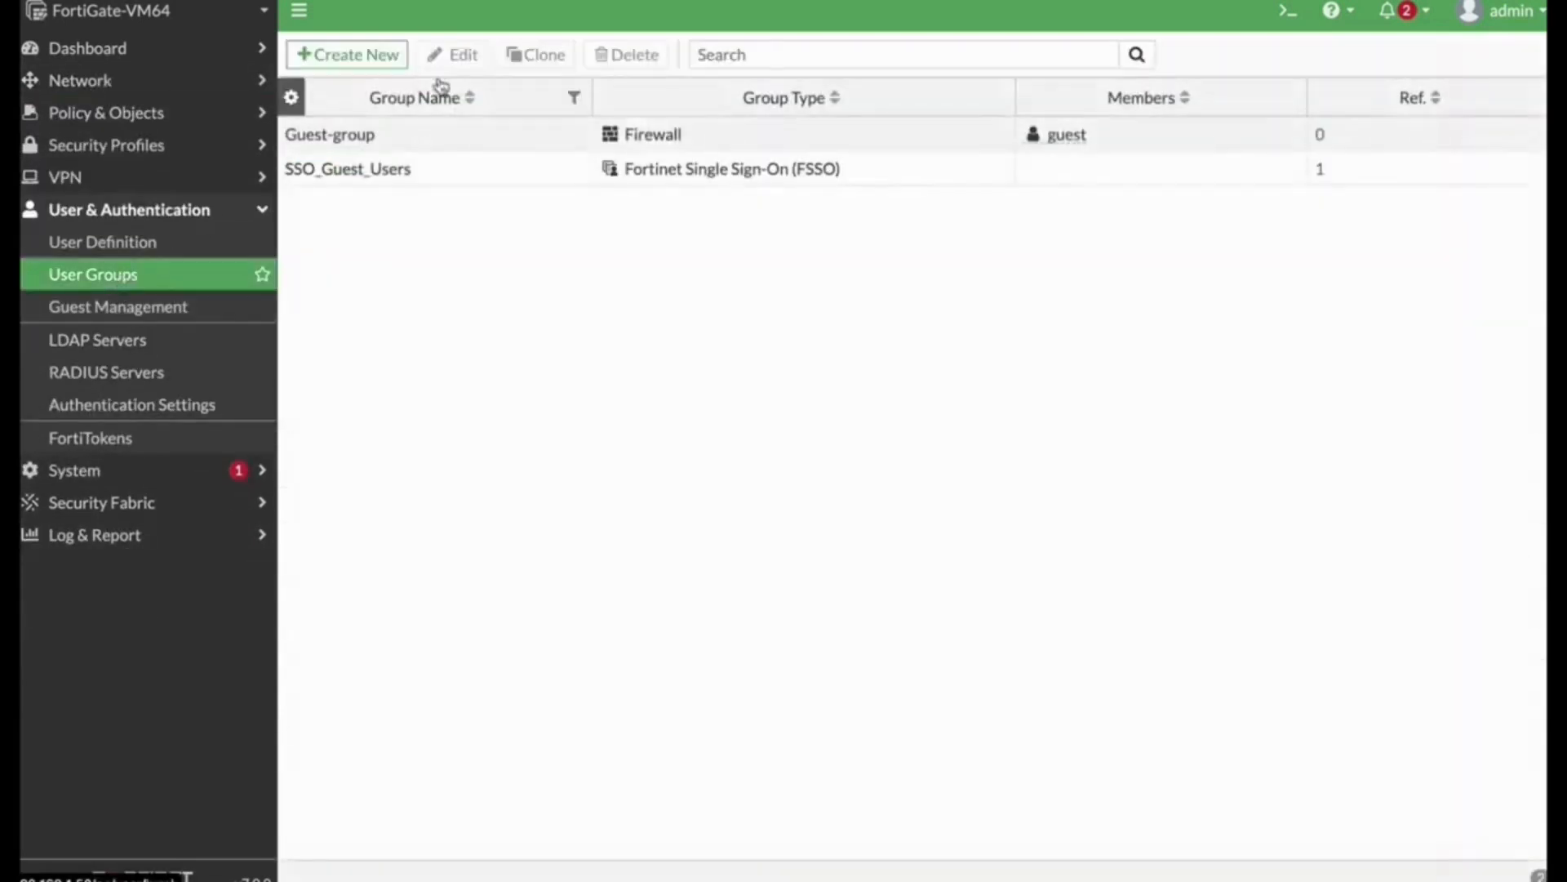
{"action": "left_click", "coordinate": [349, 55]}
{"action": "left_click", "coordinate": [450, 97]}
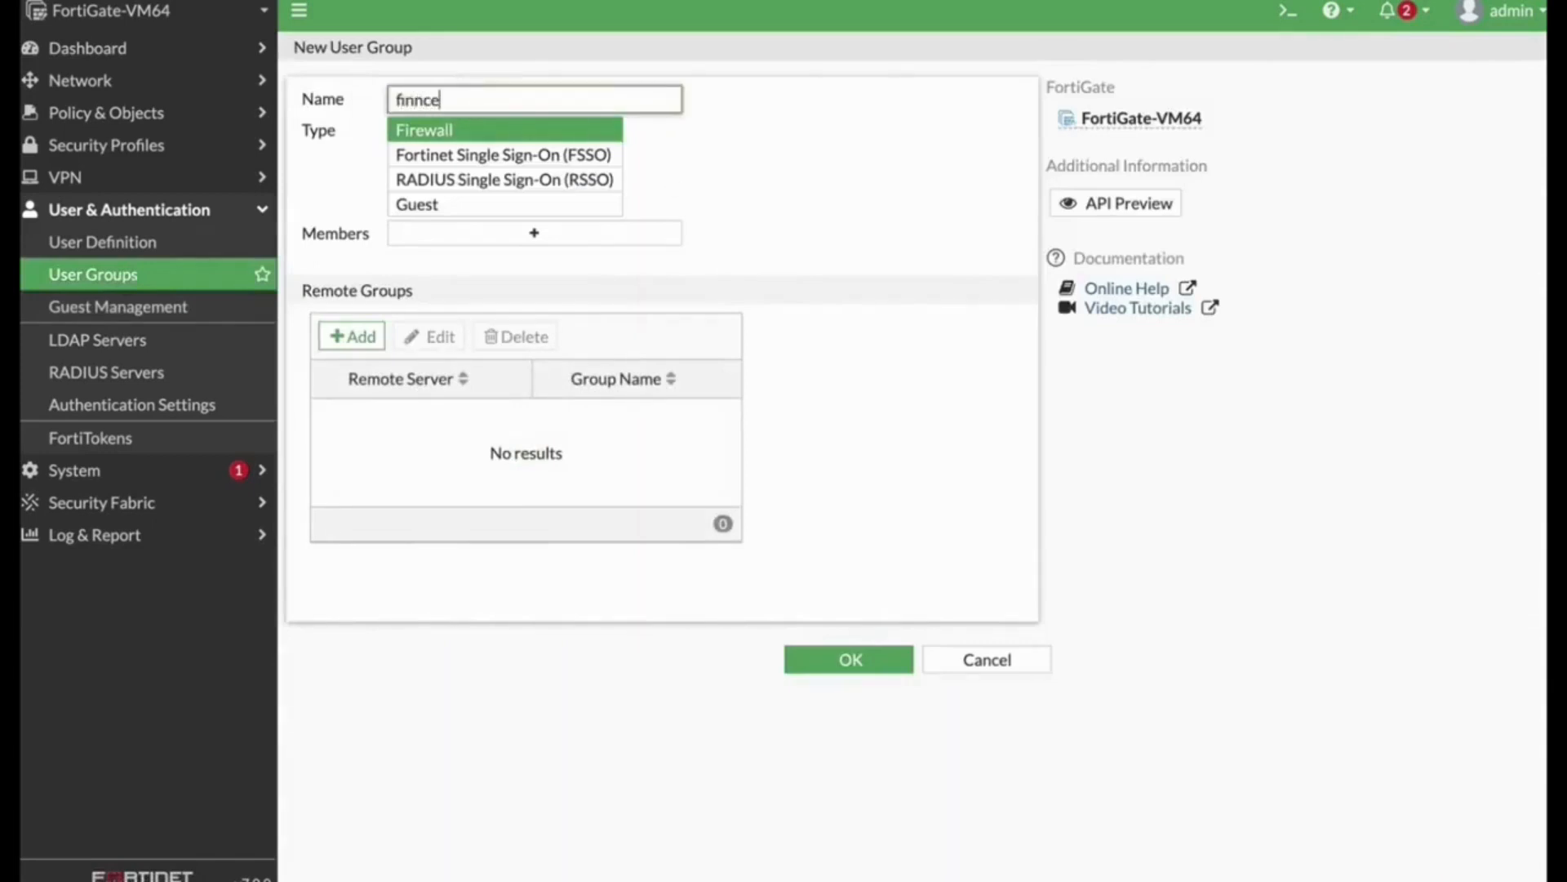
{"action": "type", "text": "finnce"}
{"action": "key", "text": "BackSpace"}
{"action": "key", "text": "BackSpace"}
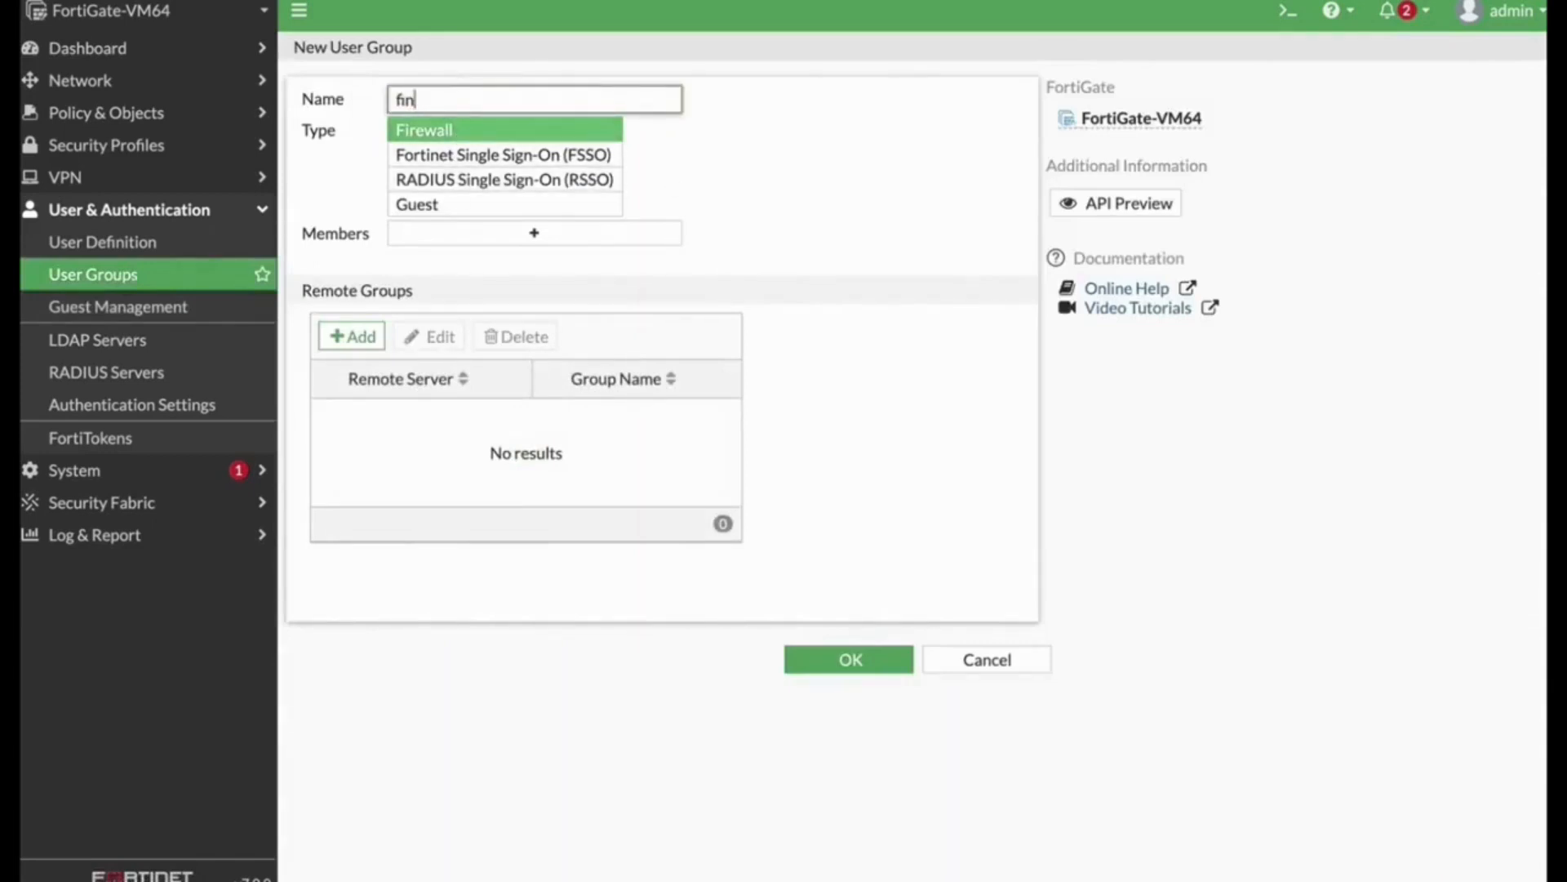
{"action": "type", "text": "ance"}
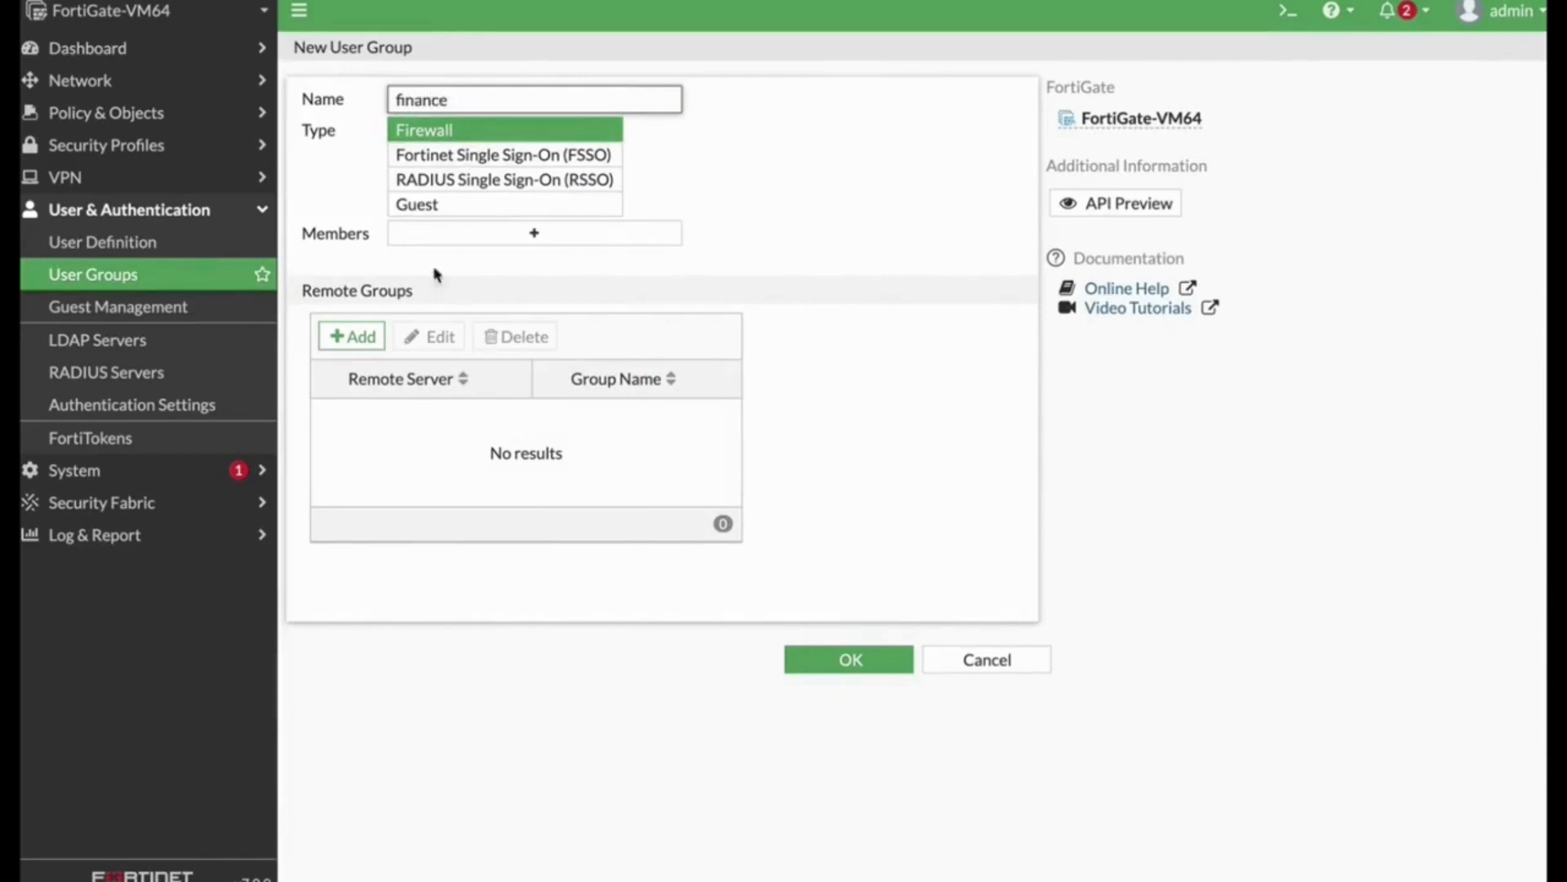
Step: Add a remote group match on the radius server specifying group finance, and save the user group
{"action": "left_click", "coordinate": [351, 337]}
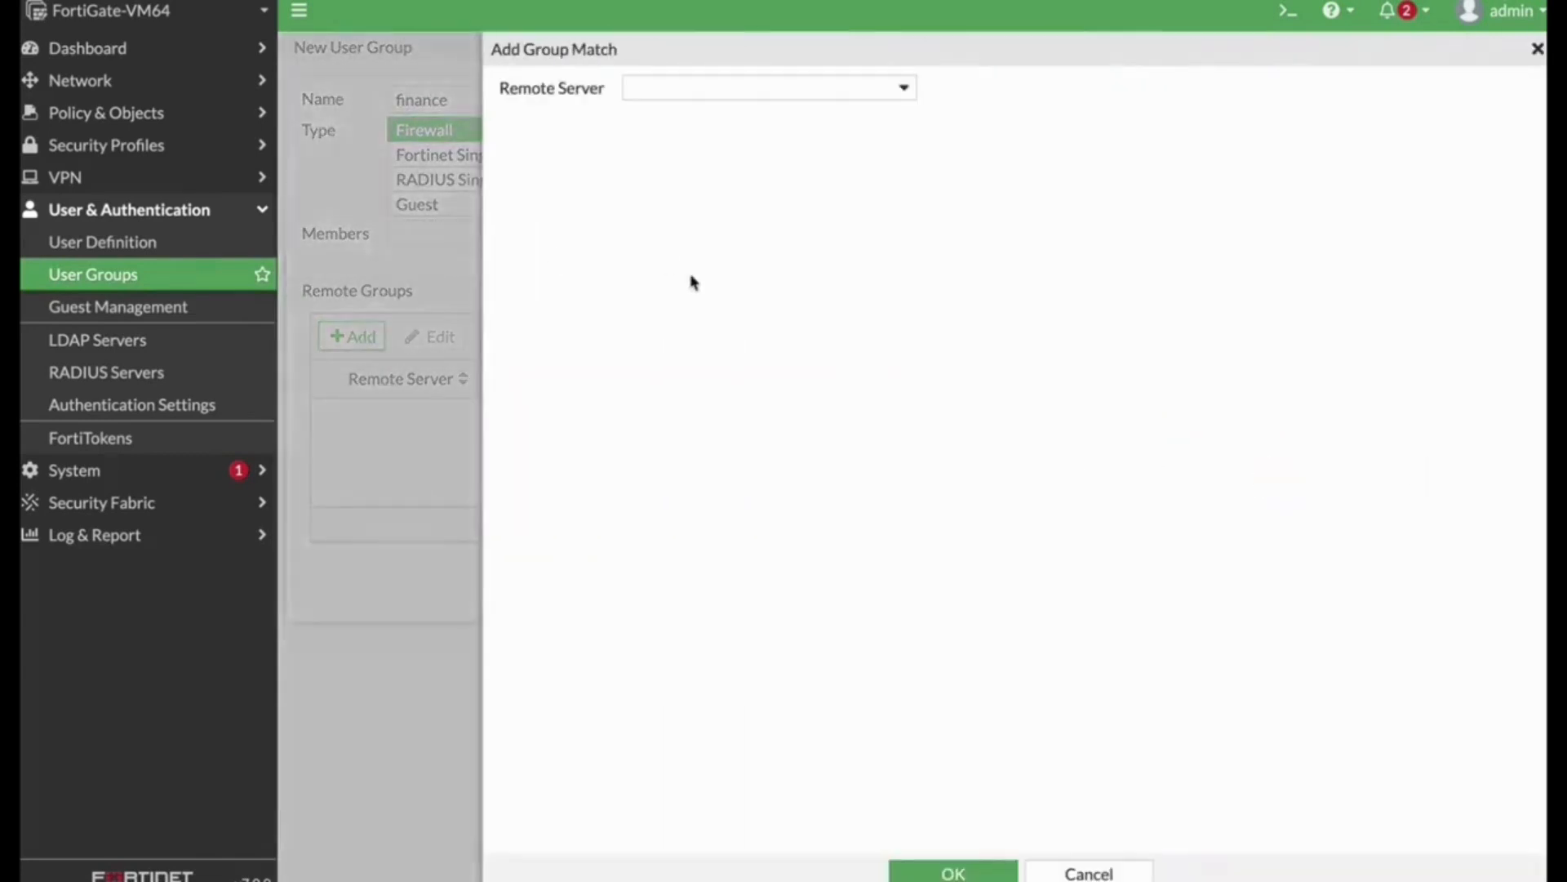
{"action": "left_click", "coordinate": [682, 92]}
{"action": "left_click", "coordinate": [674, 185]}
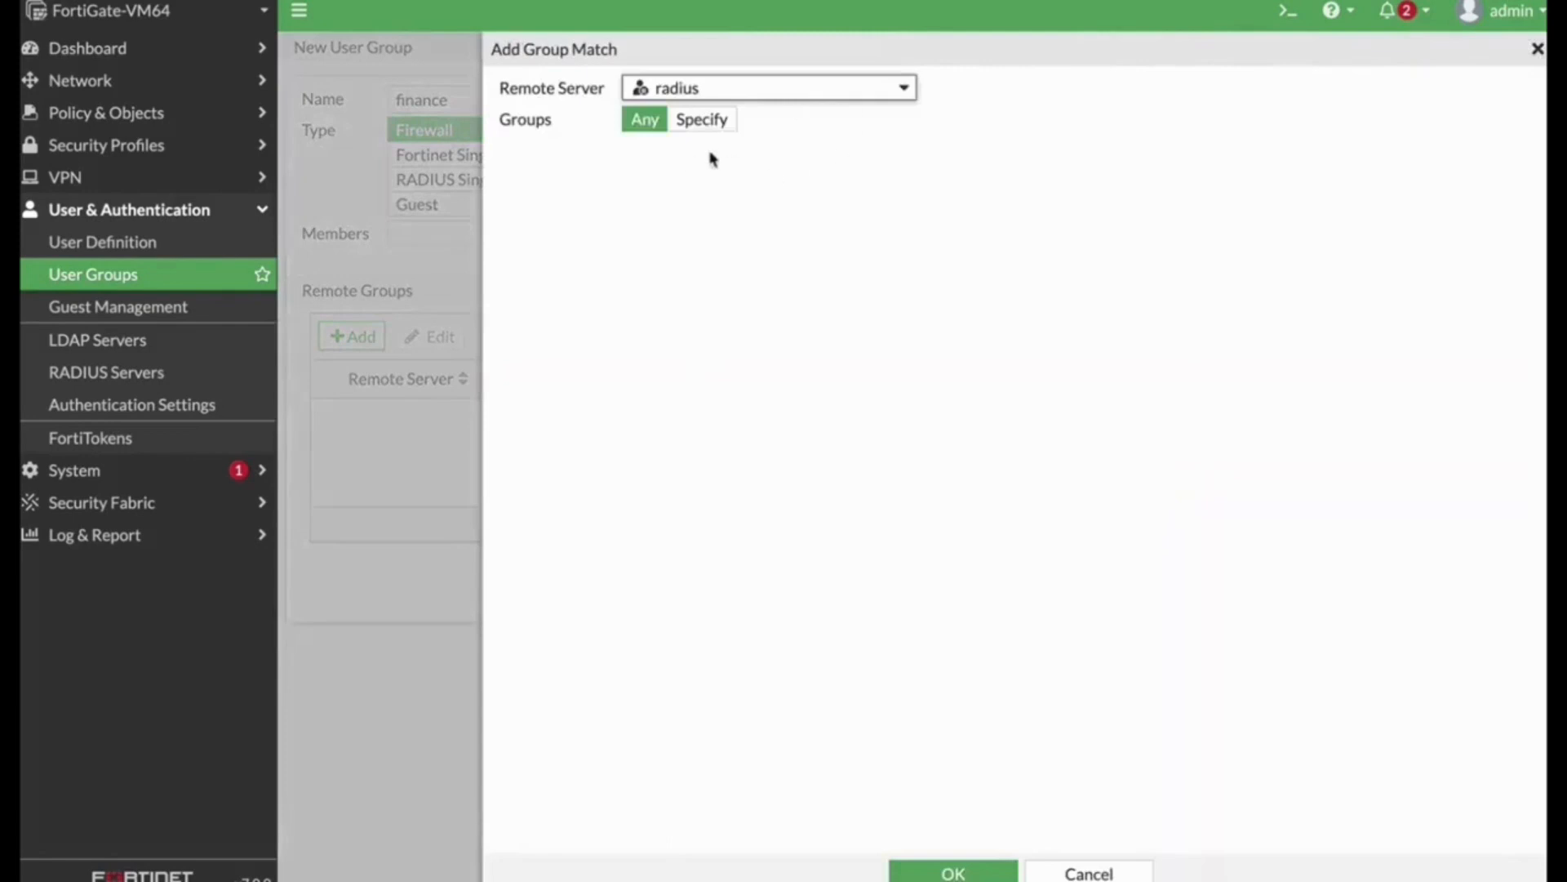
{"action": "left_click", "coordinate": [702, 119]}
{"action": "left_click", "coordinate": [688, 155]}
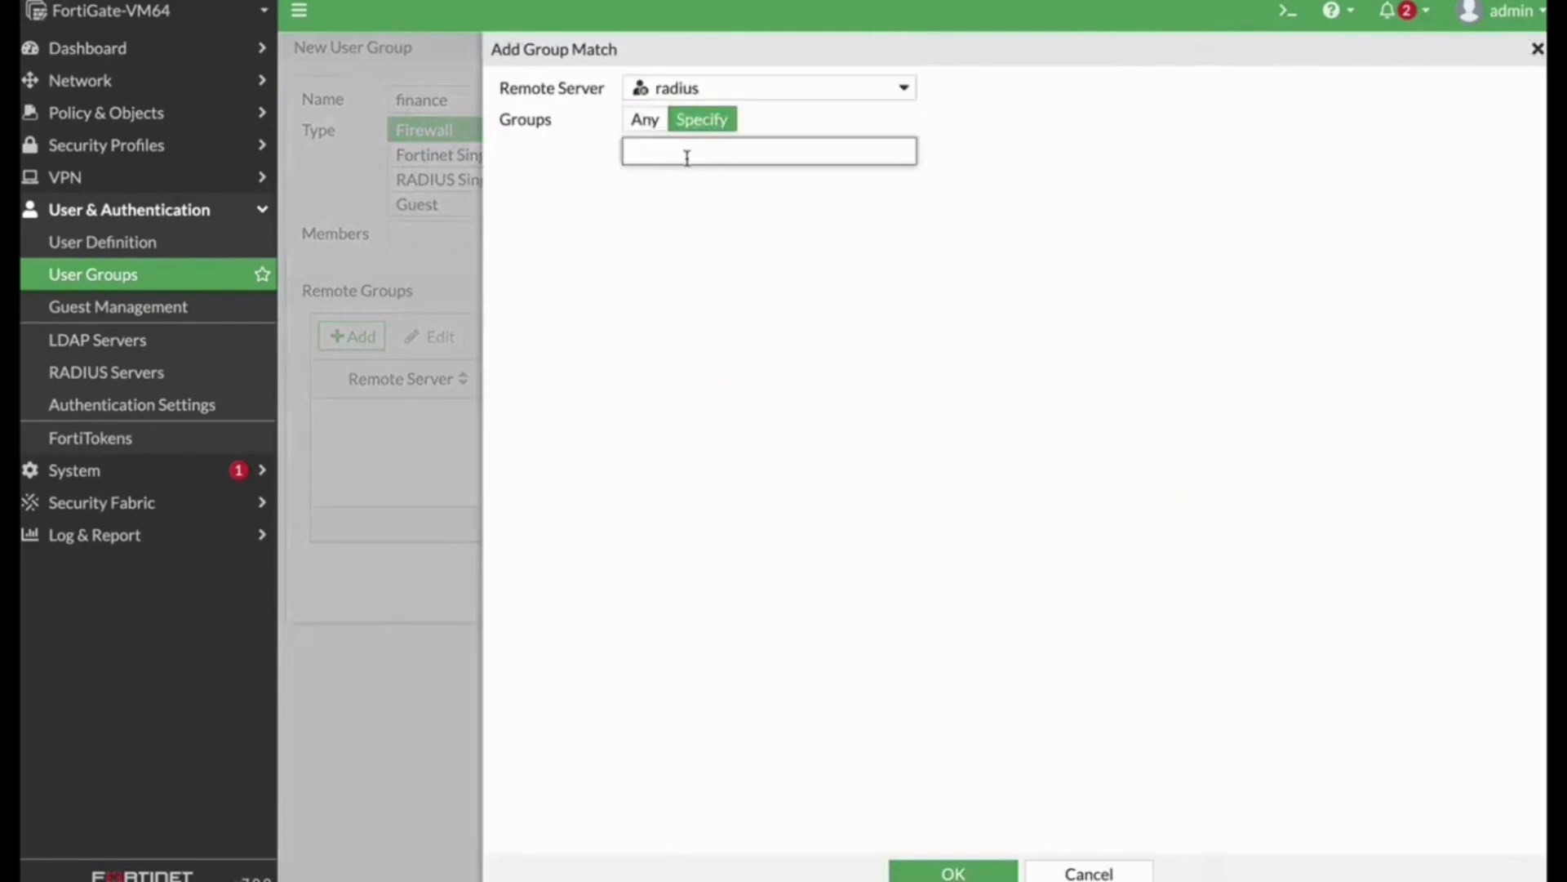
{"action": "type", "text": "finance"}
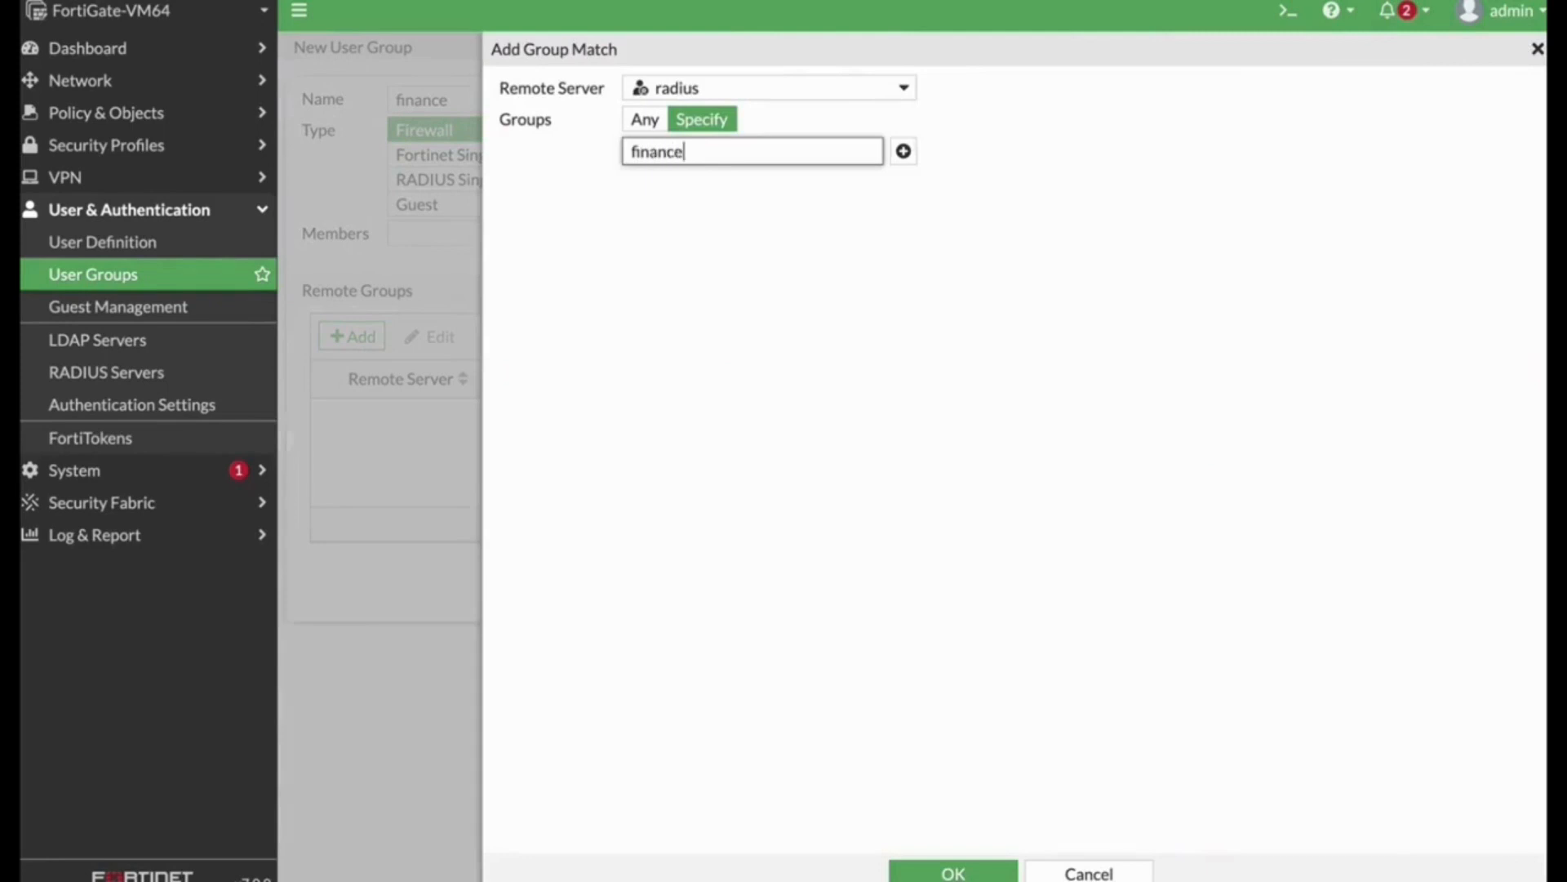
{"action": "left_click", "coordinate": [943, 873]}
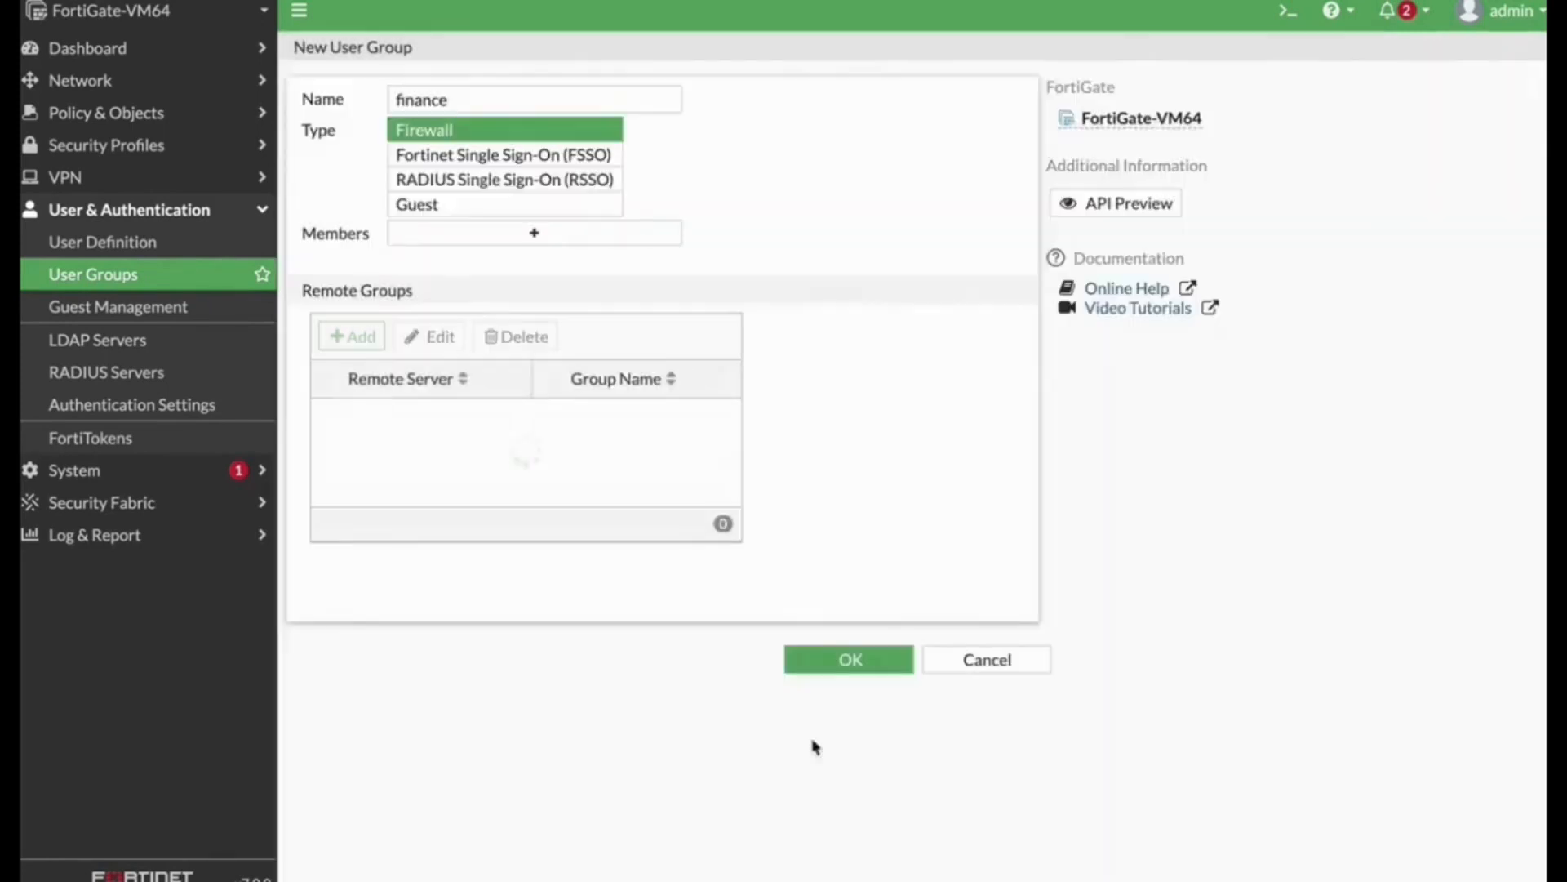
{"action": "left_click", "coordinate": [877, 666]}
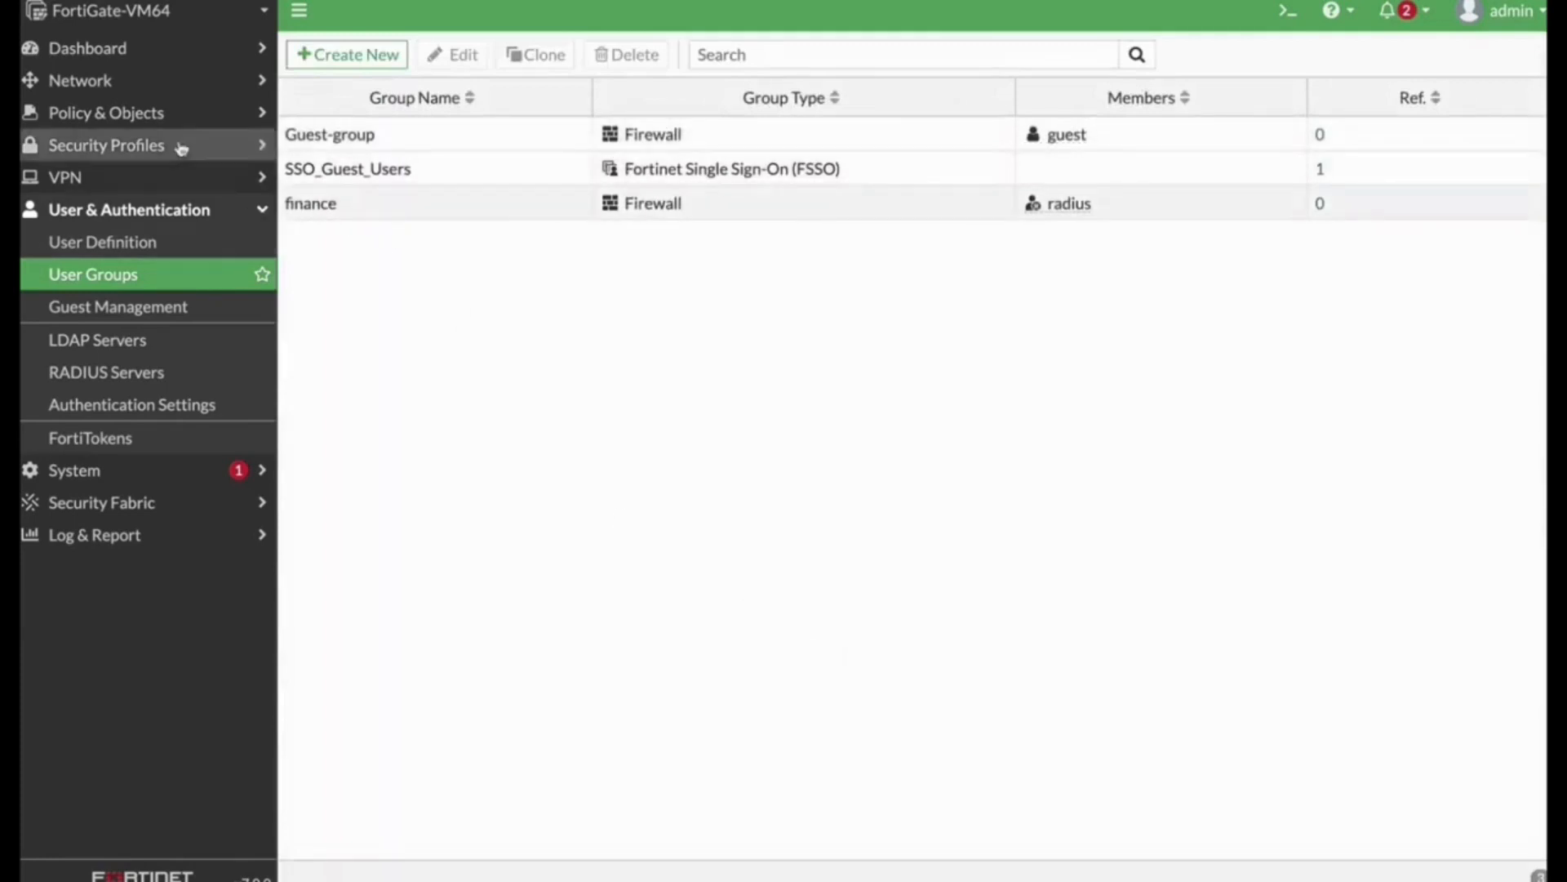
Step: Create a new firewall policy named finance_out from finance (port2) to outgoing interface port1
{"action": "left_click", "coordinate": [133, 114]}
{"action": "left_click", "coordinate": [90, 155]}
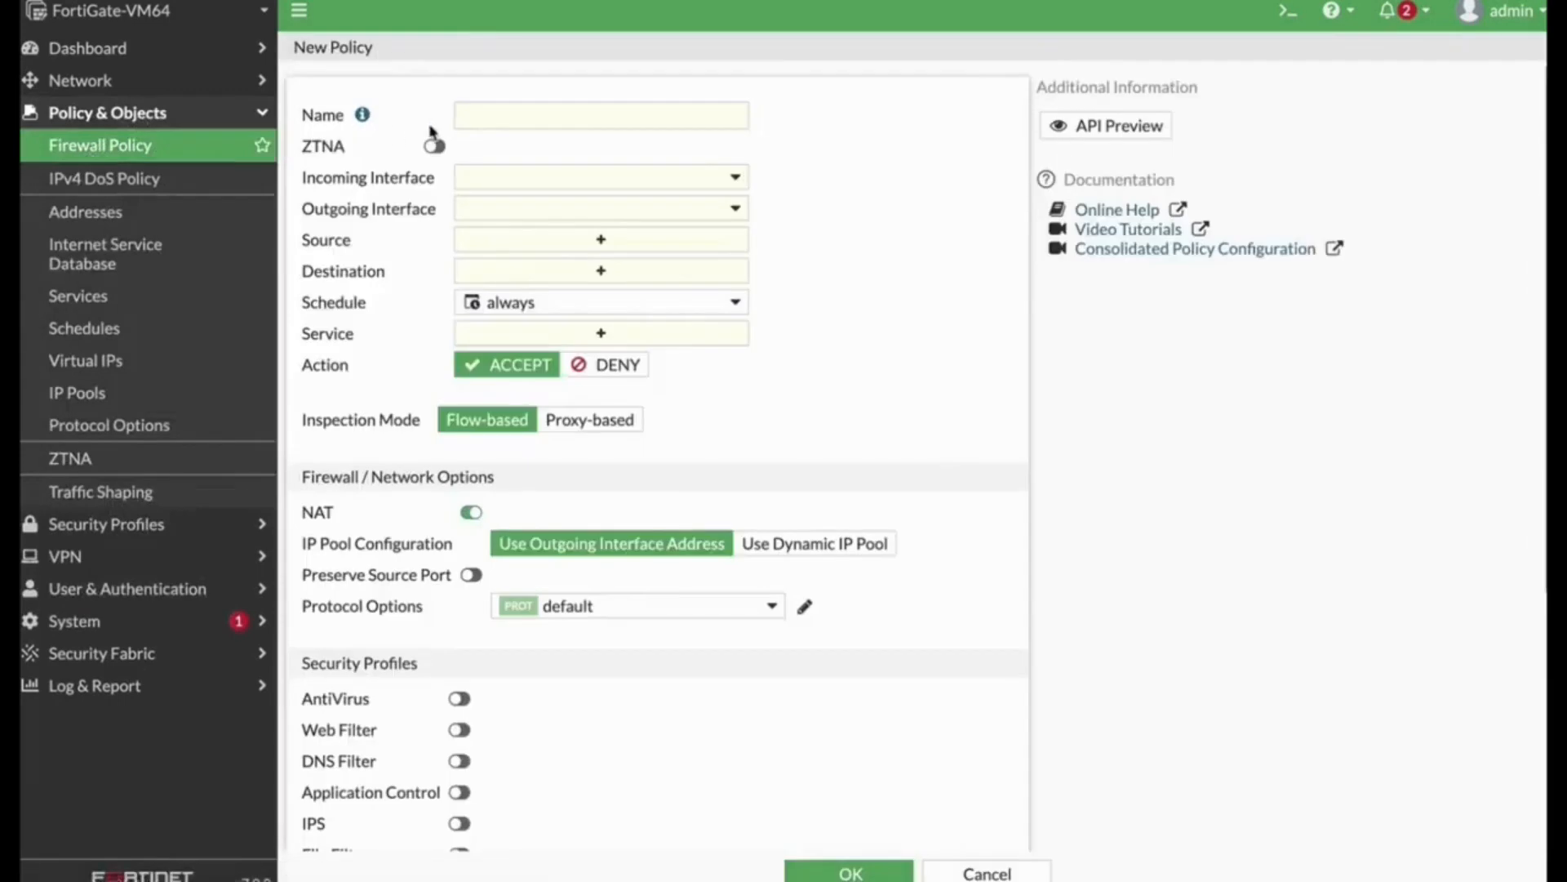
{"action": "left_click", "coordinate": [479, 121]}
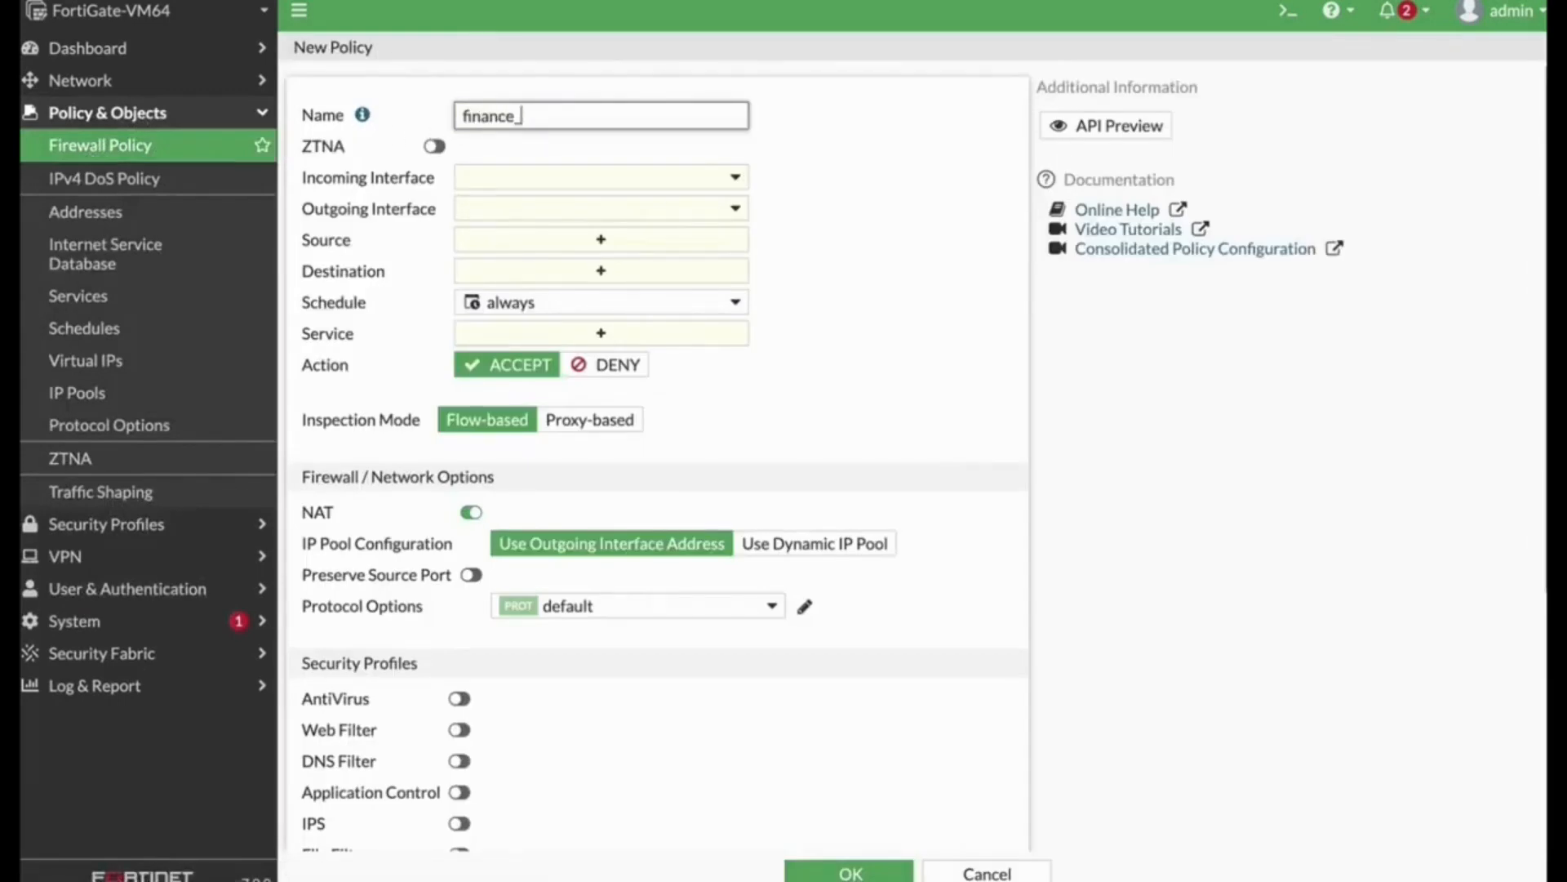
{"action": "left_click", "coordinate": [576, 185]}
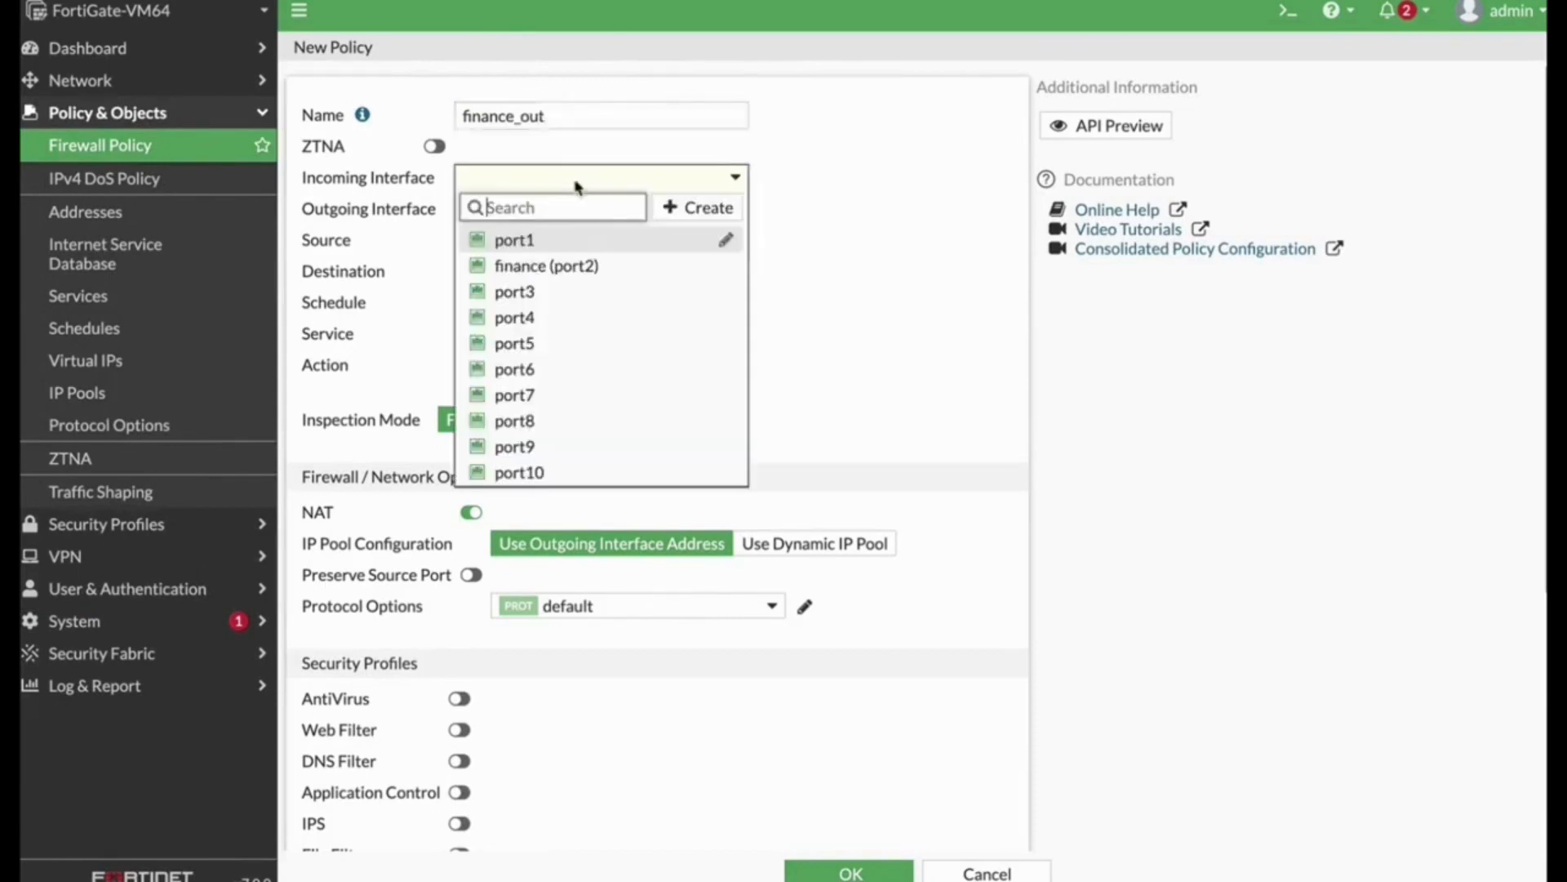
{"action": "left_click", "coordinate": [523, 266]}
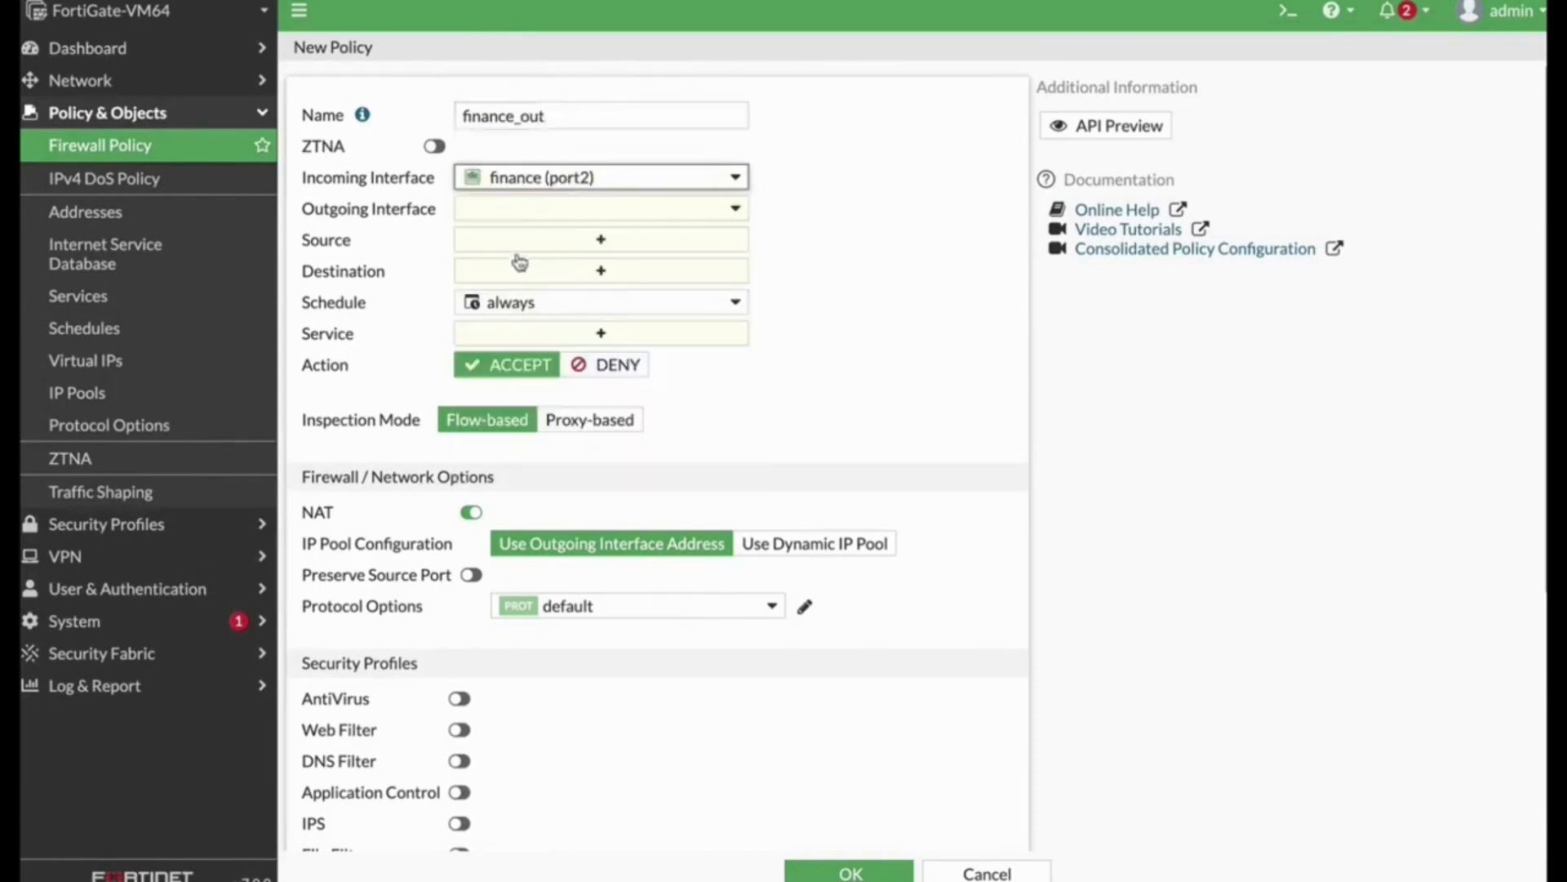
{"action": "left_click", "coordinate": [526, 208]}
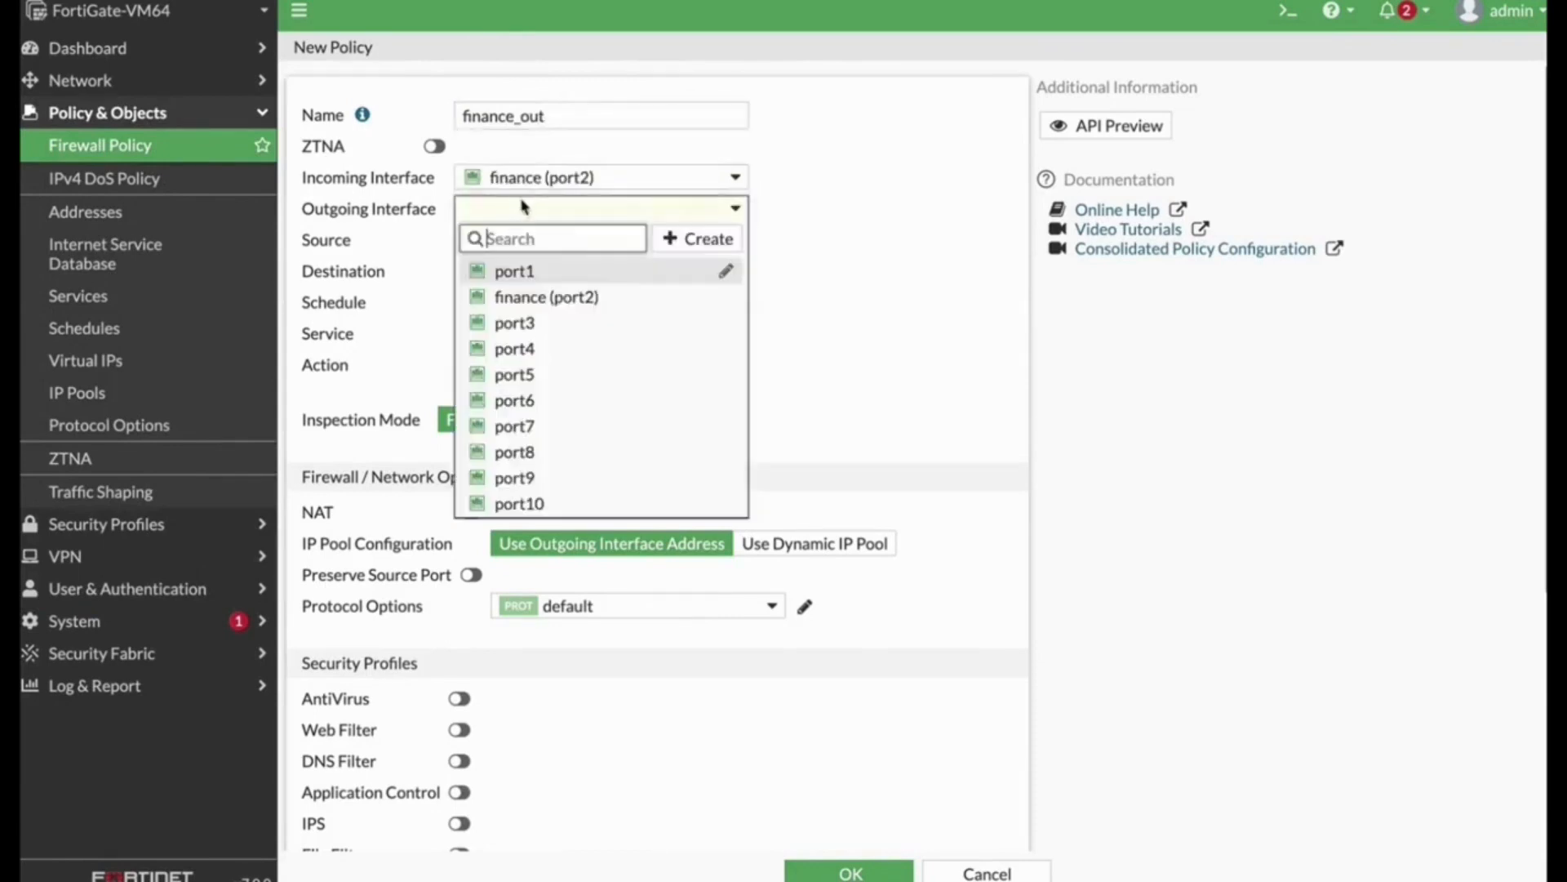
{"action": "left_click", "coordinate": [501, 270]}
Step: Set the policy's source to the finance user group and the all address
{"action": "left_click", "coordinate": [551, 244]}
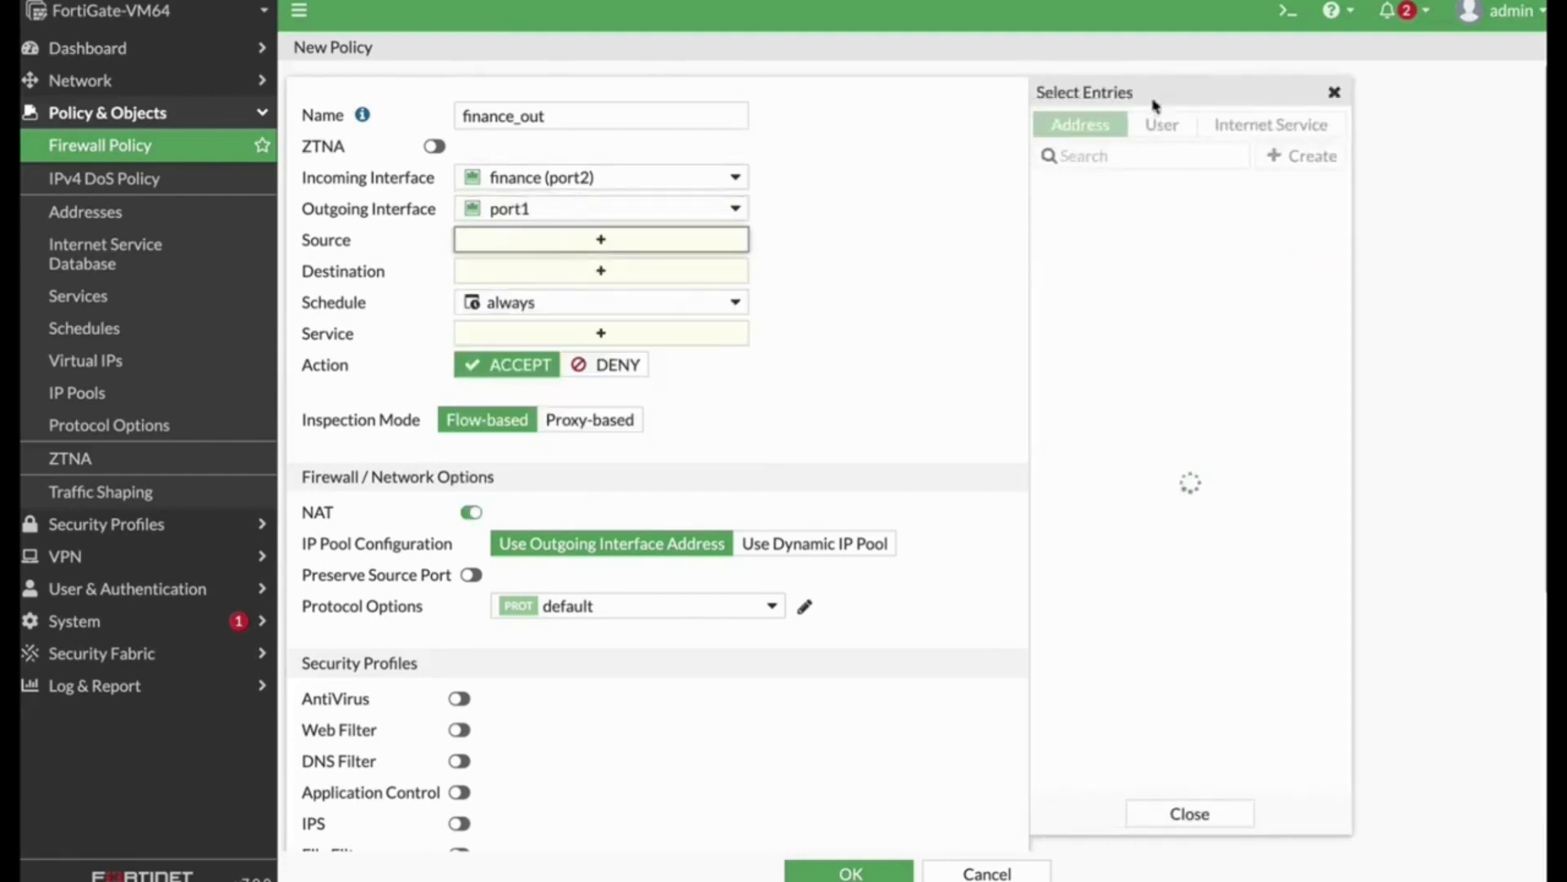
{"action": "left_click", "coordinate": [1162, 124]}
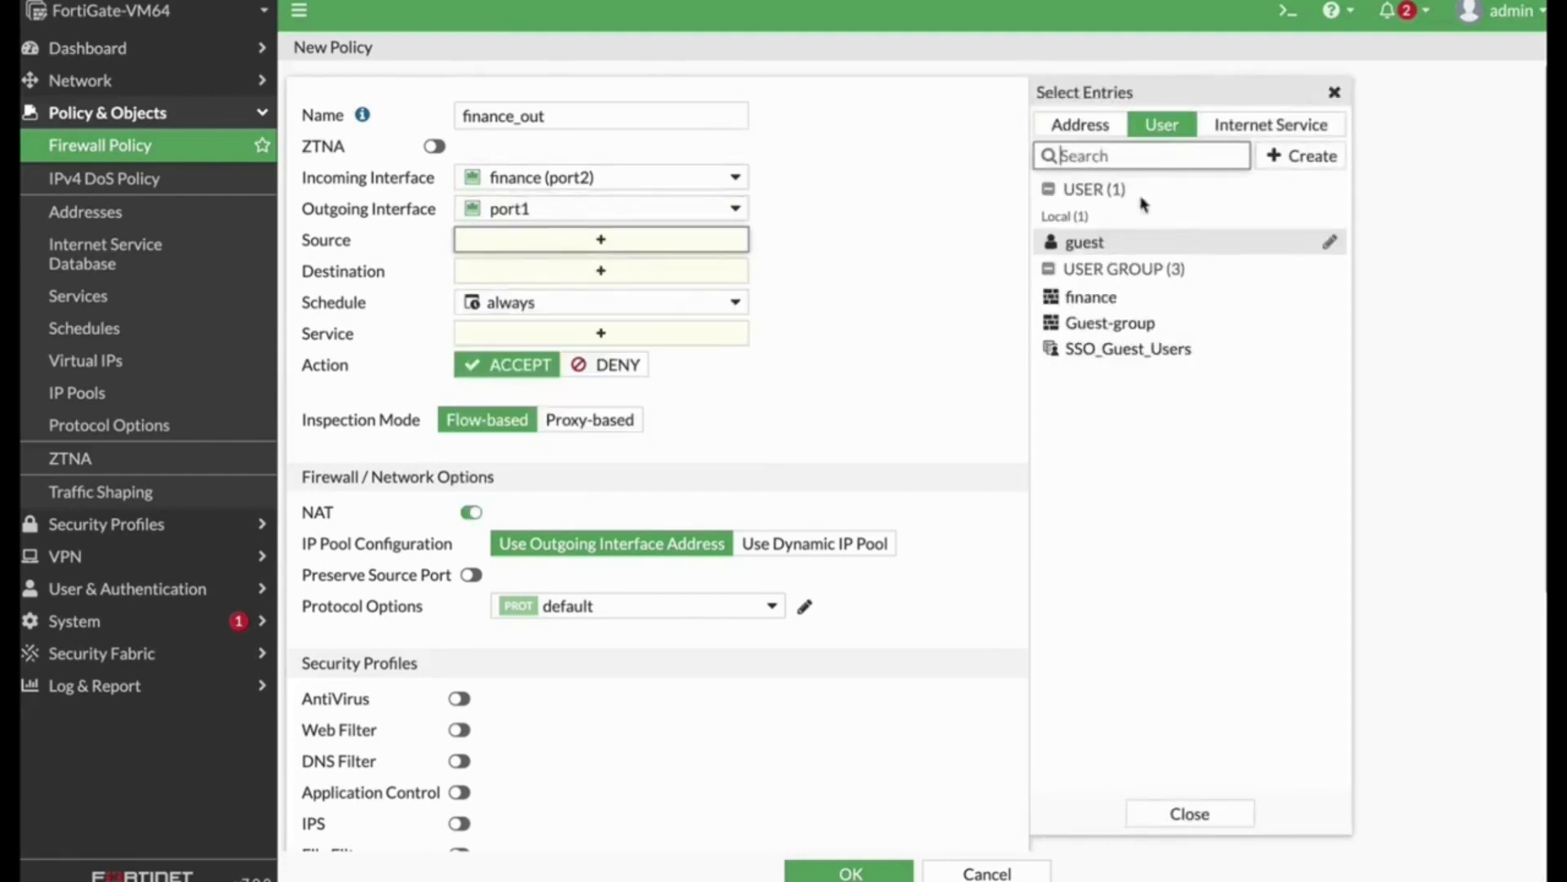
{"action": "left_click", "coordinate": [1092, 299]}
{"action": "left_click", "coordinate": [1088, 135]}
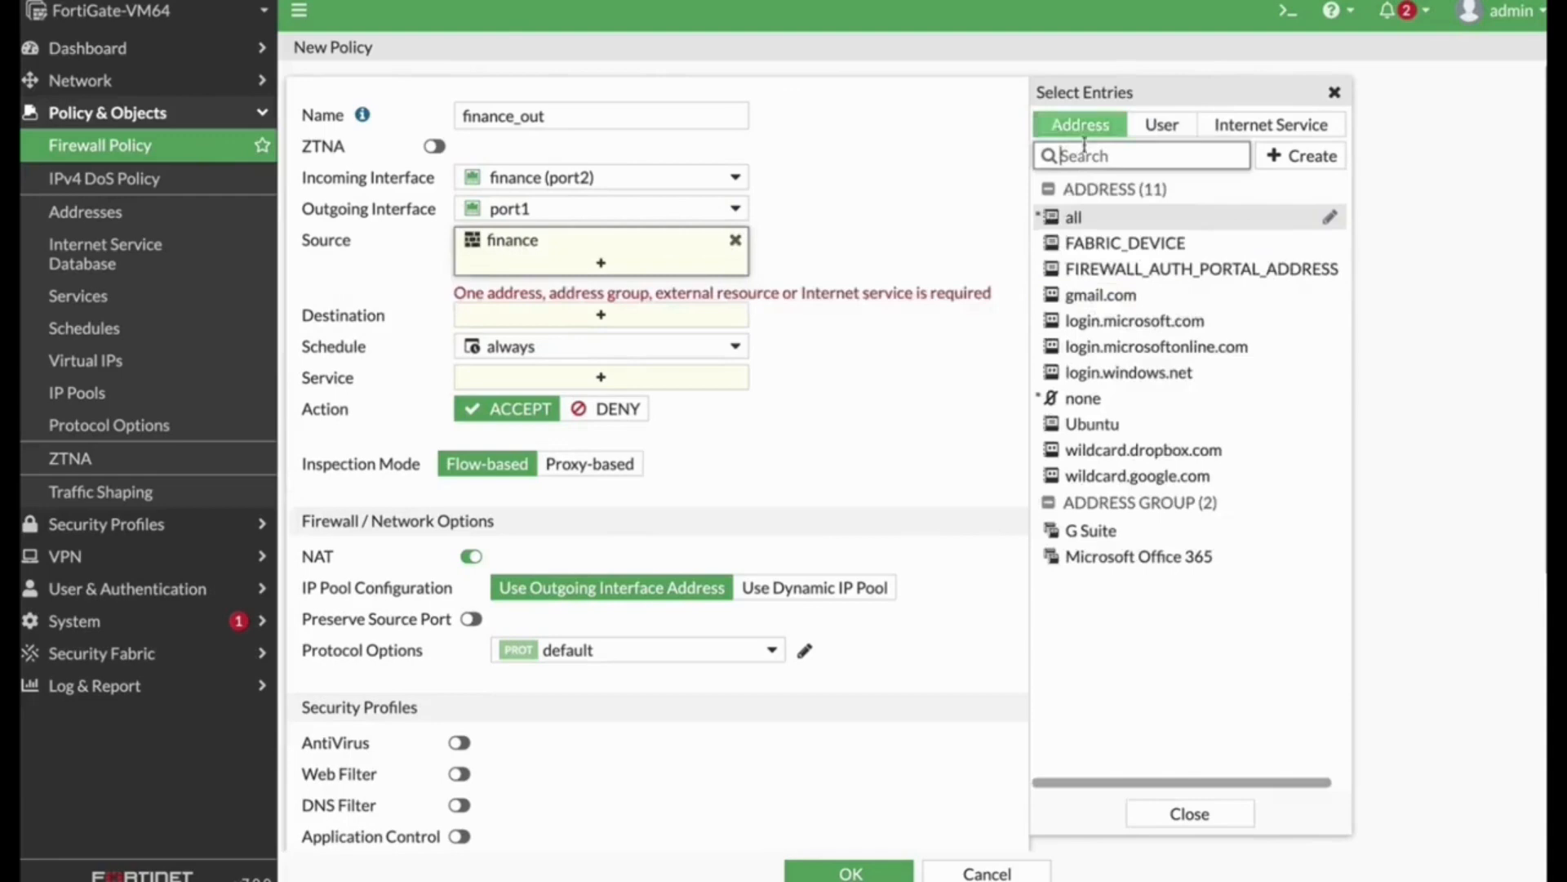
{"action": "left_click", "coordinate": [1072, 217]}
Step: Set the policy's destination to all and service to ALL, then save the policy
{"action": "left_click", "coordinate": [576, 324]}
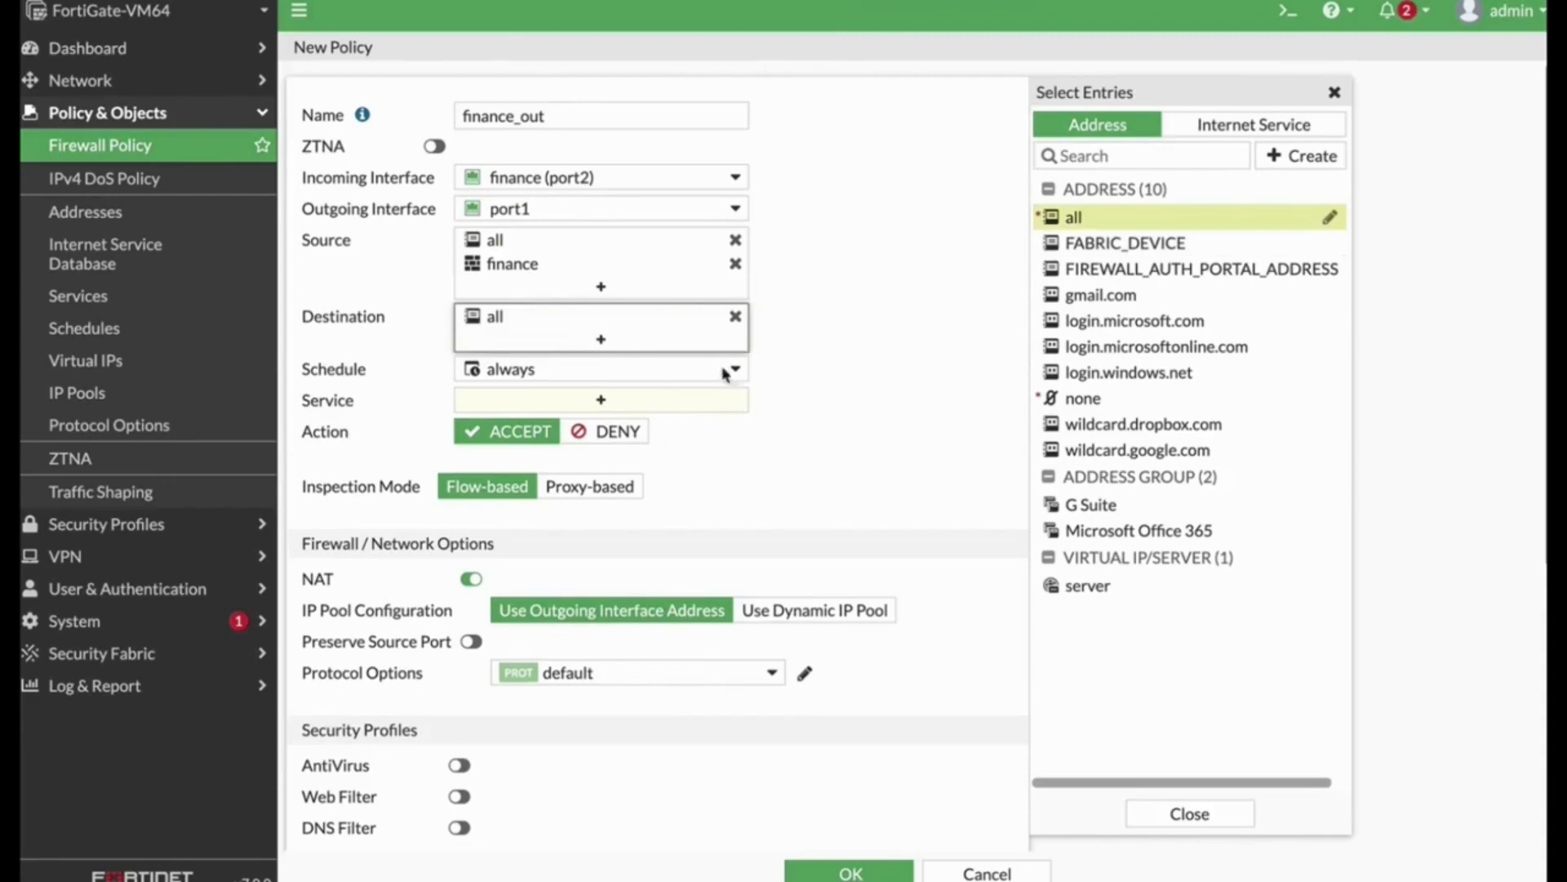
{"action": "left_click", "coordinate": [522, 406]}
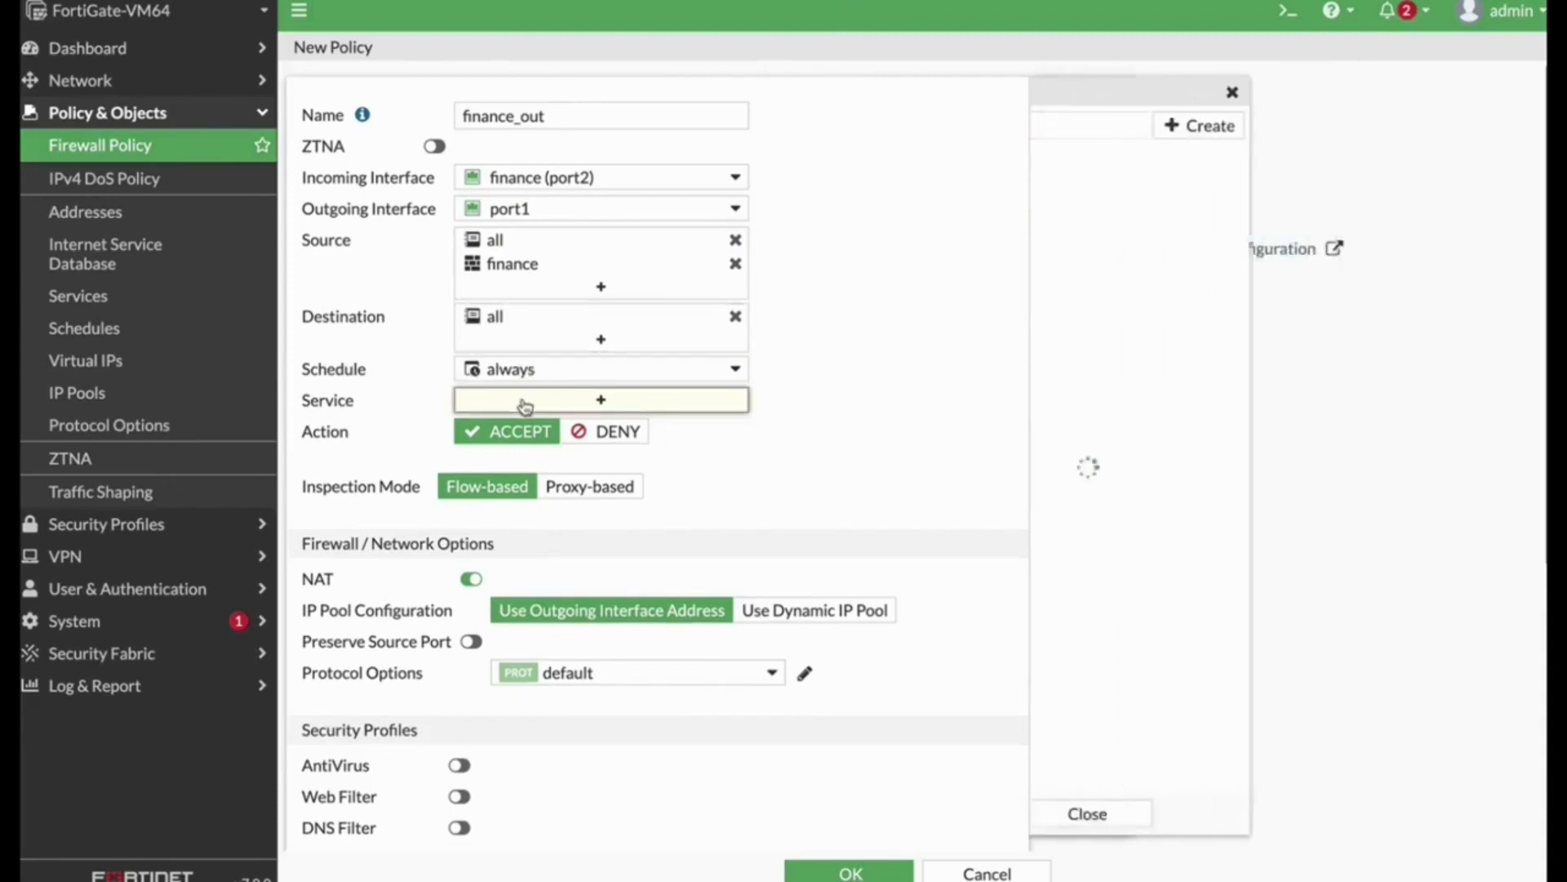
{"action": "left_click", "coordinate": [1079, 212]}
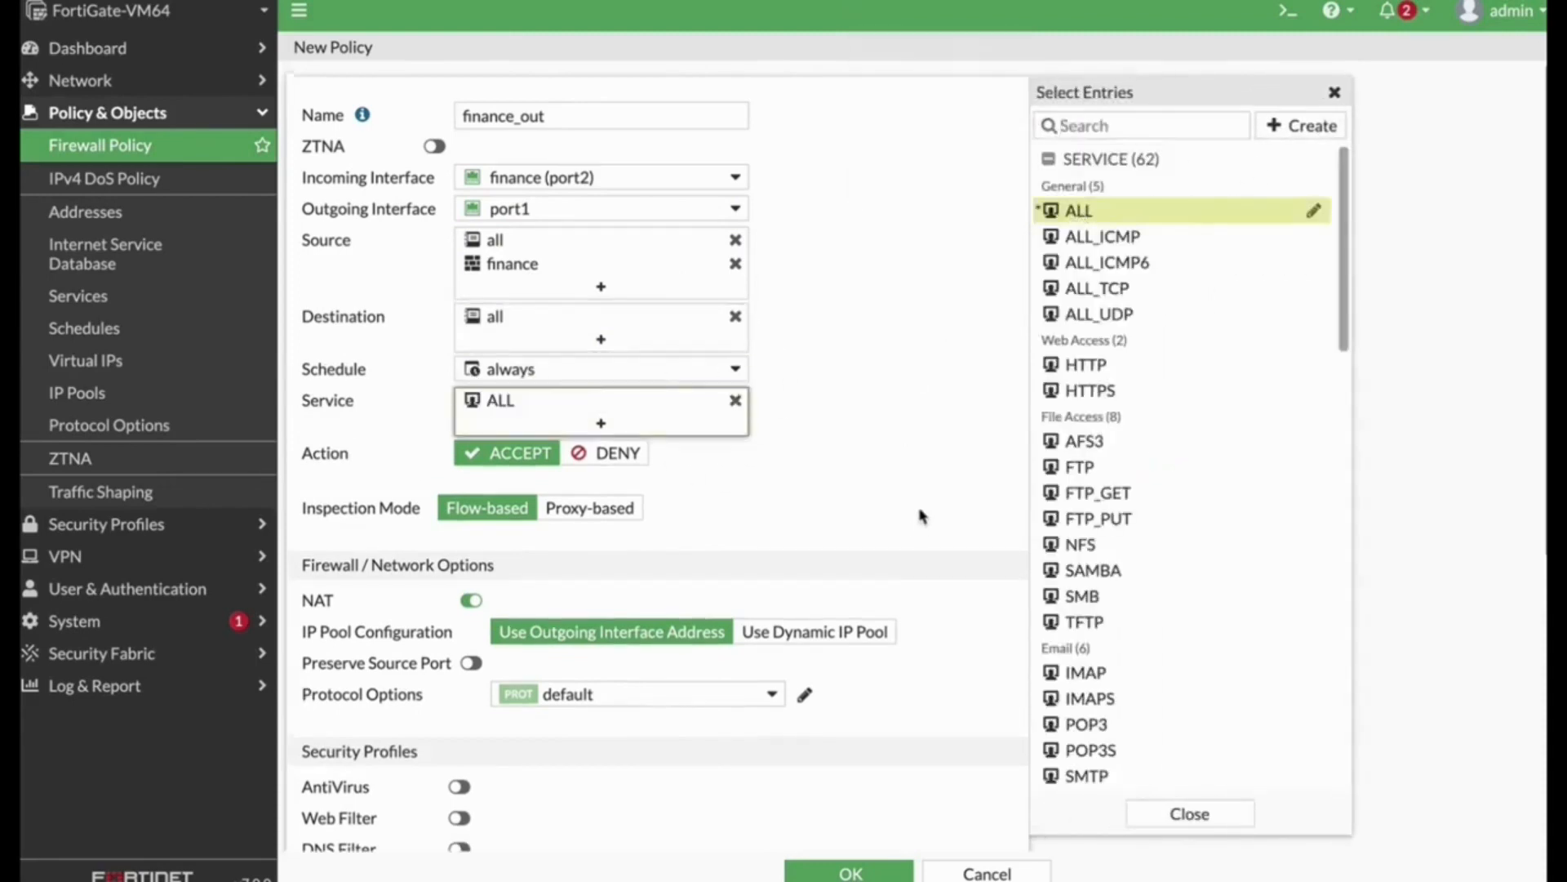
{"action": "scroll", "coordinate": [921, 522], "scroll_direction": "down", "scroll_amount": 5}
{"action": "scroll", "coordinate": [877, 357], "scroll_direction": "up", "scroll_amount": 1}
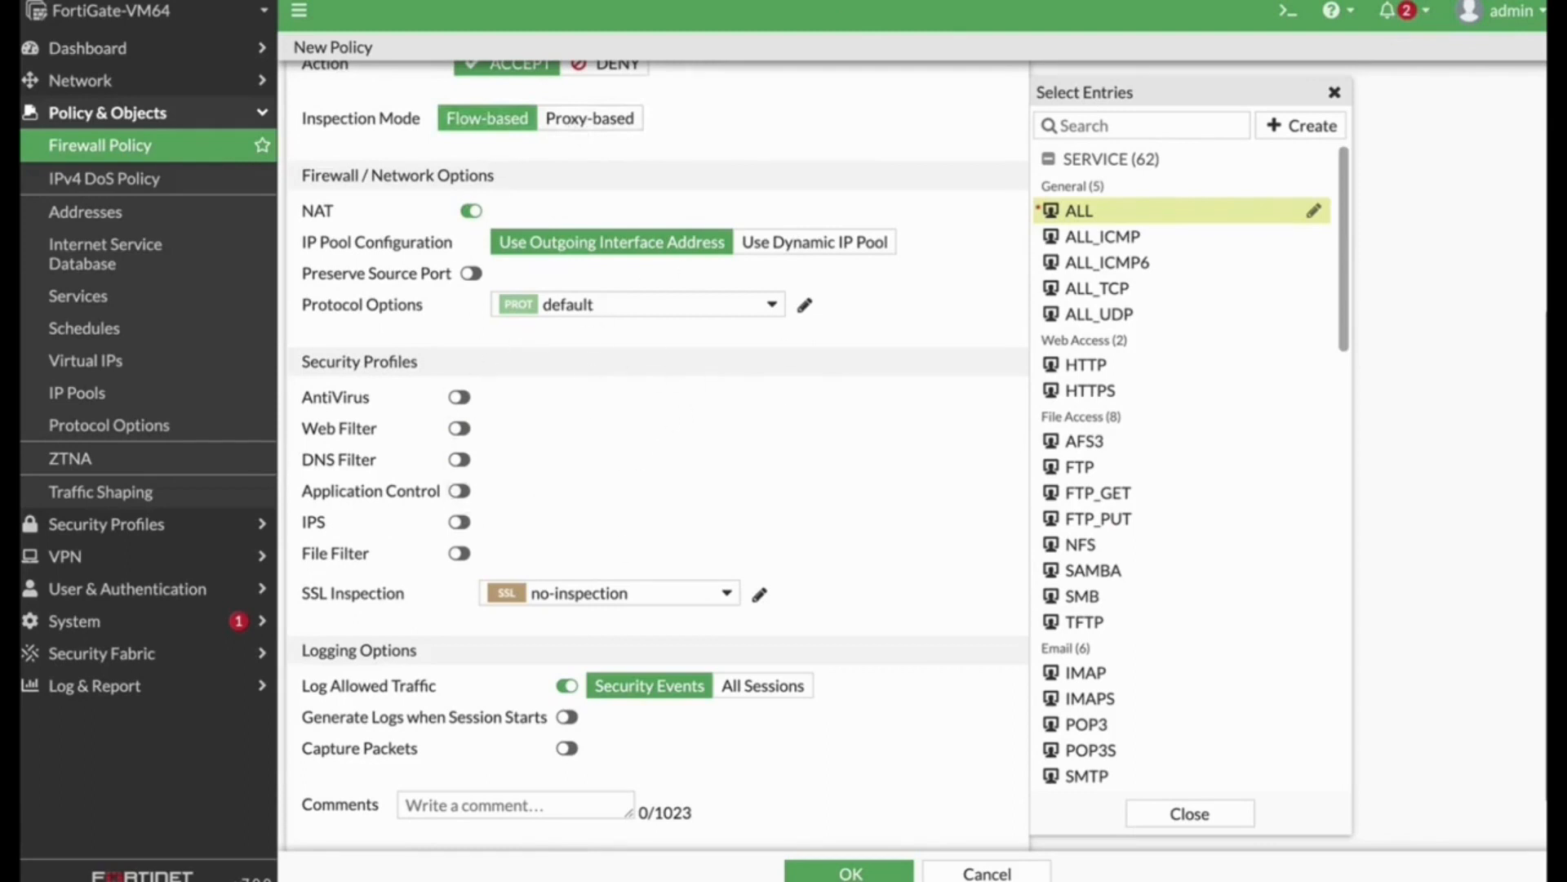
{"action": "left_click", "coordinate": [865, 872]}
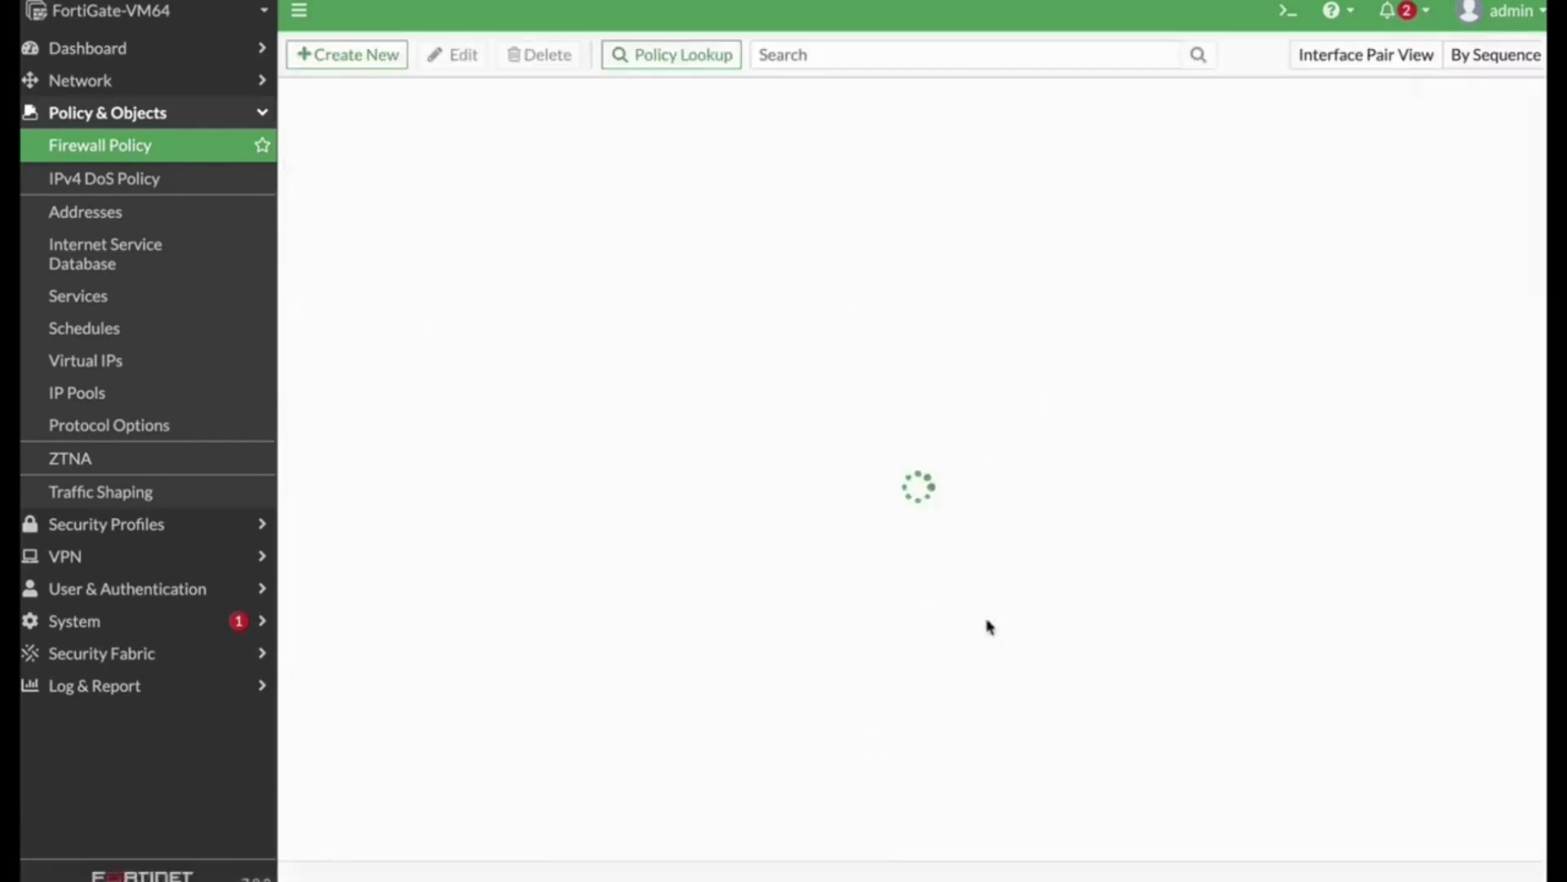
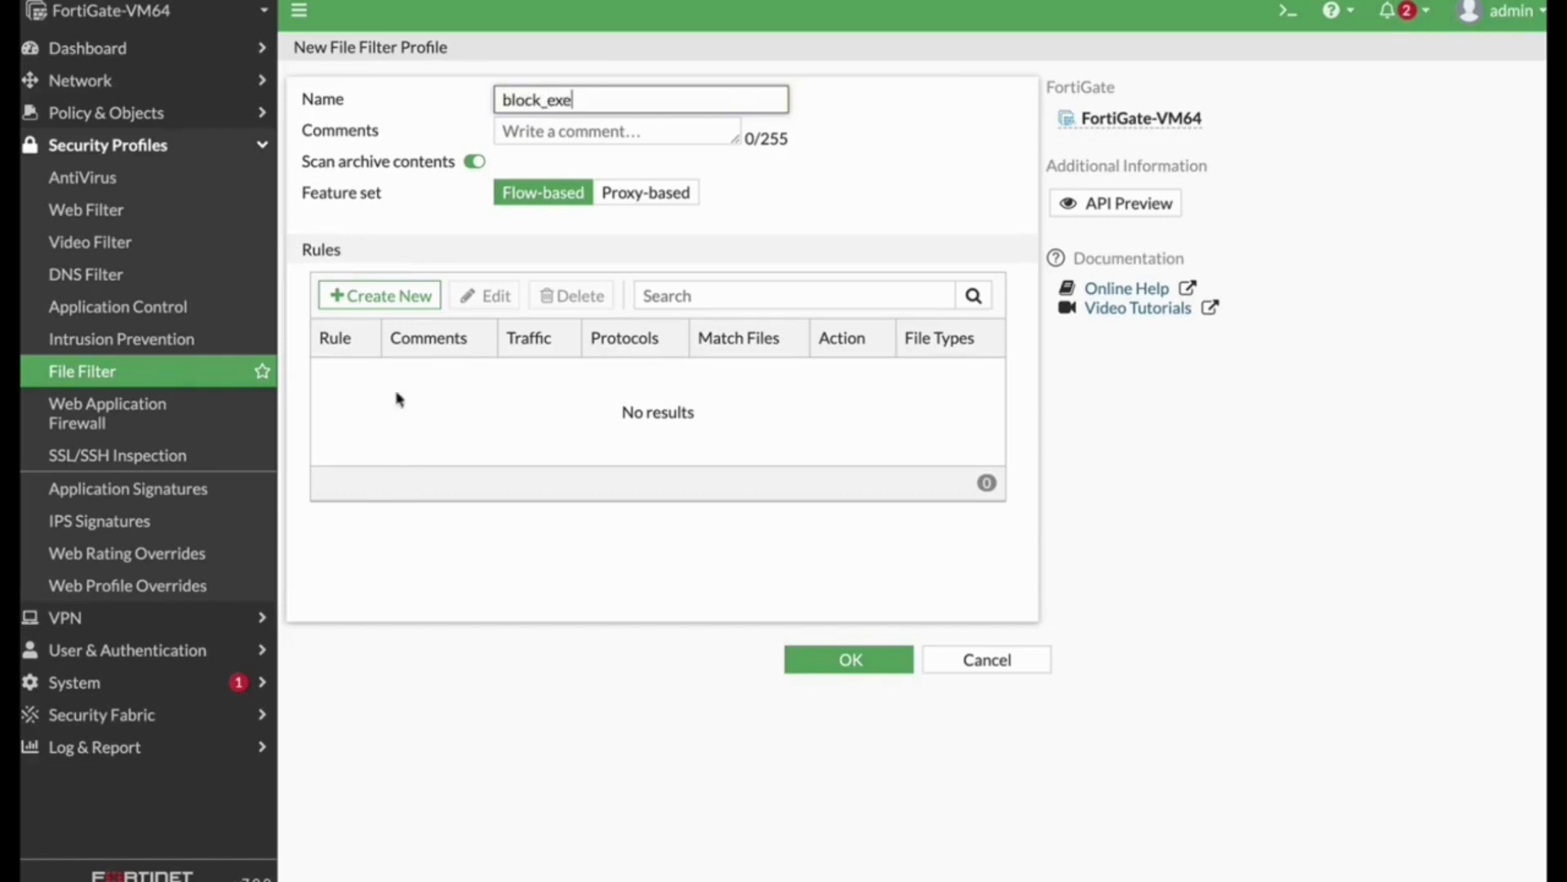
Step: Add a rule named exe to the block_exe file filter profile that blocks the exe file type, and save the profile
{"action": "left_click", "coordinate": [375, 297]}
{"action": "left_click", "coordinate": [666, 106]}
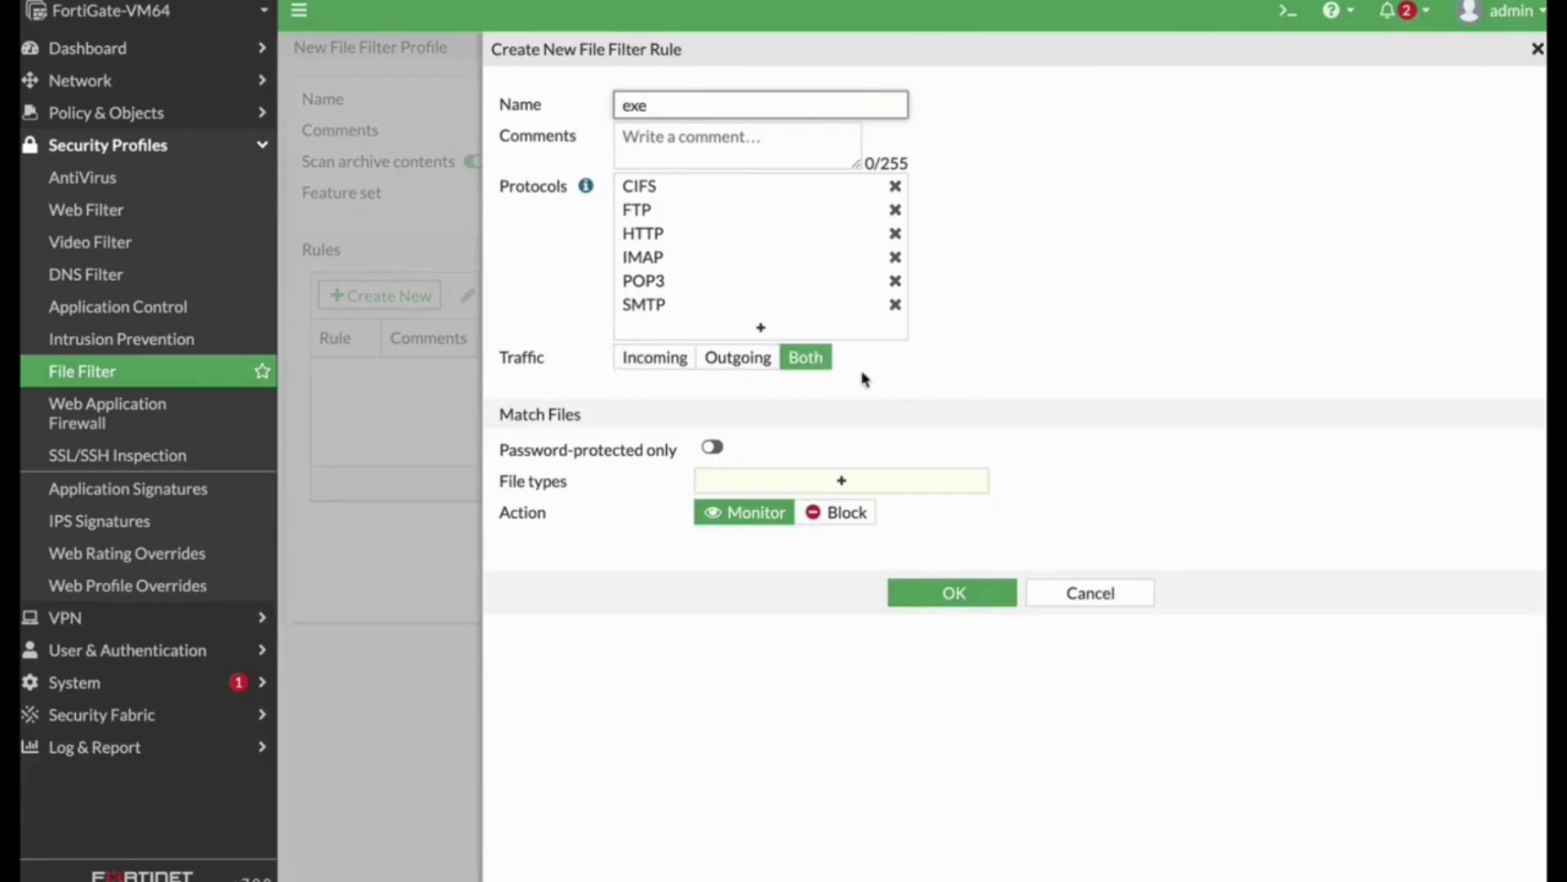
{"action": "left_click", "coordinate": [767, 483]}
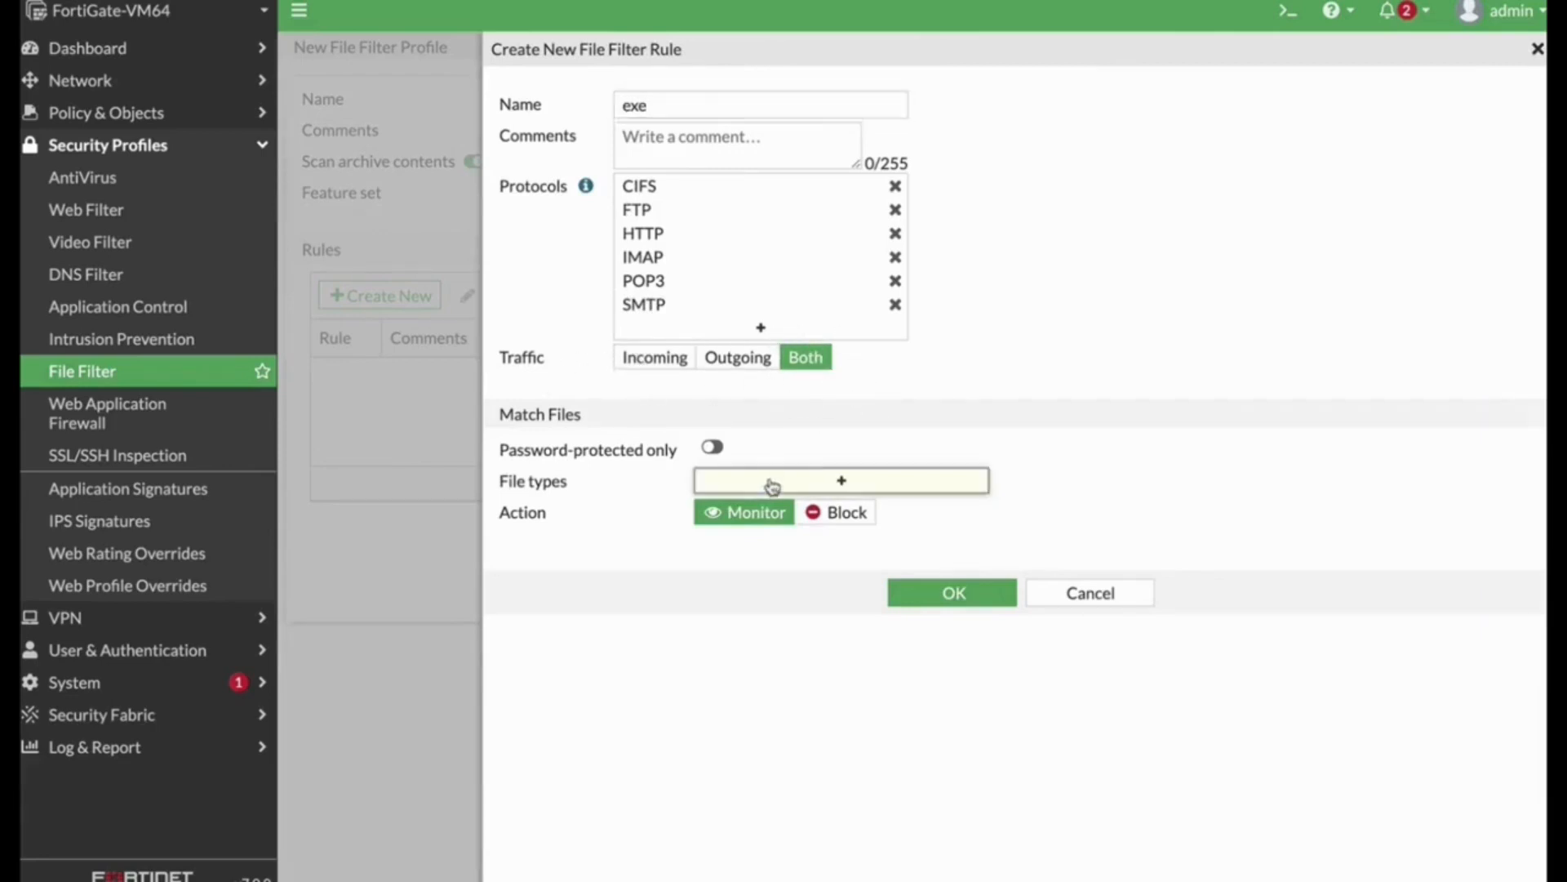
{"action": "type", "text": "exe"}
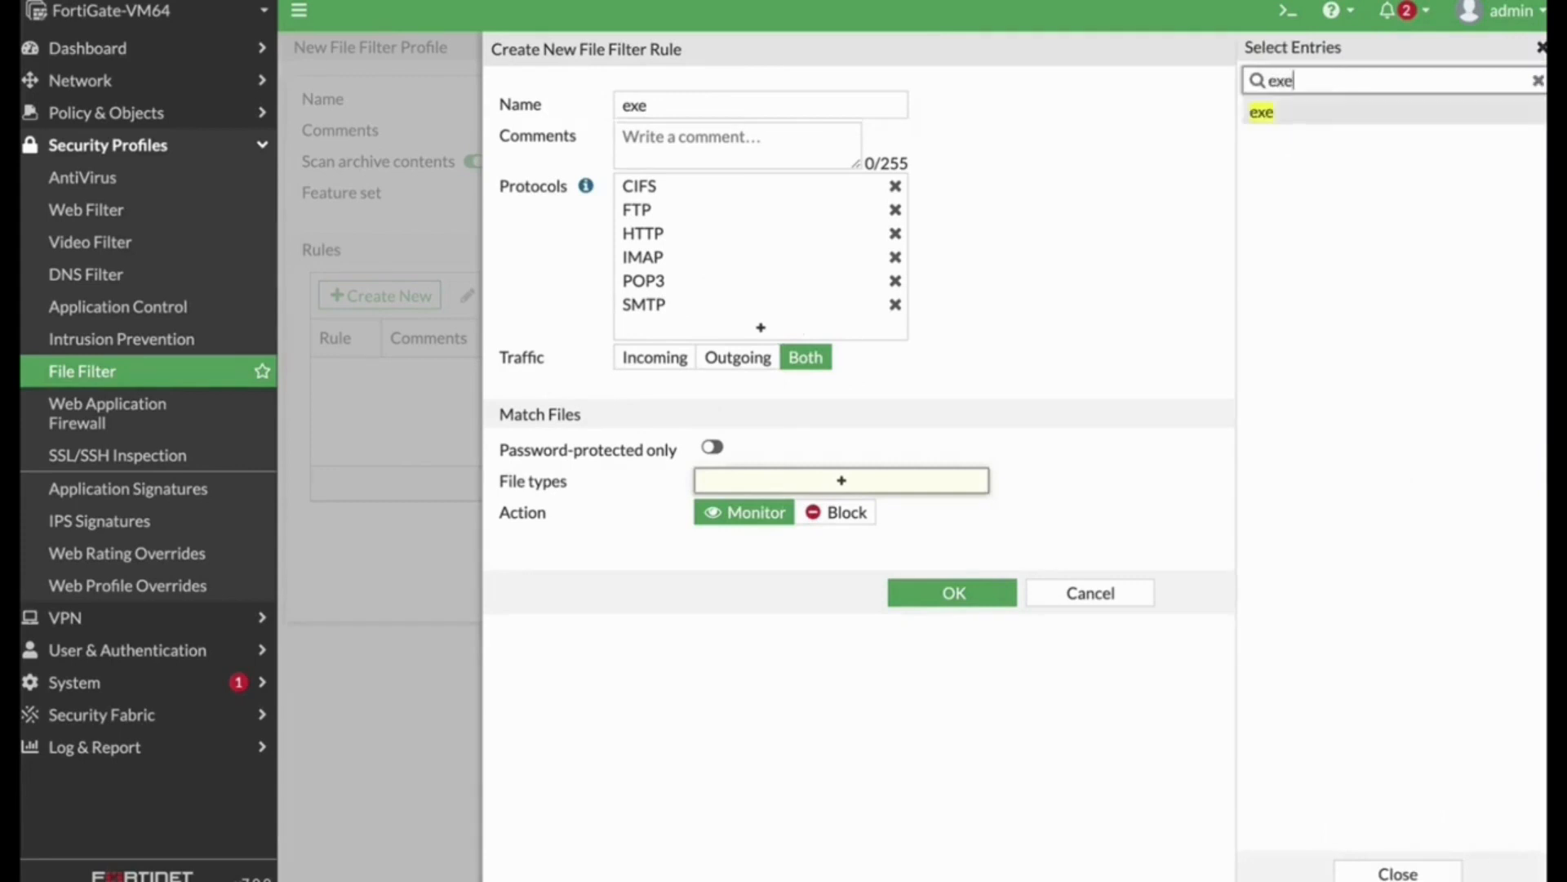
{"action": "key", "text": "Return"}
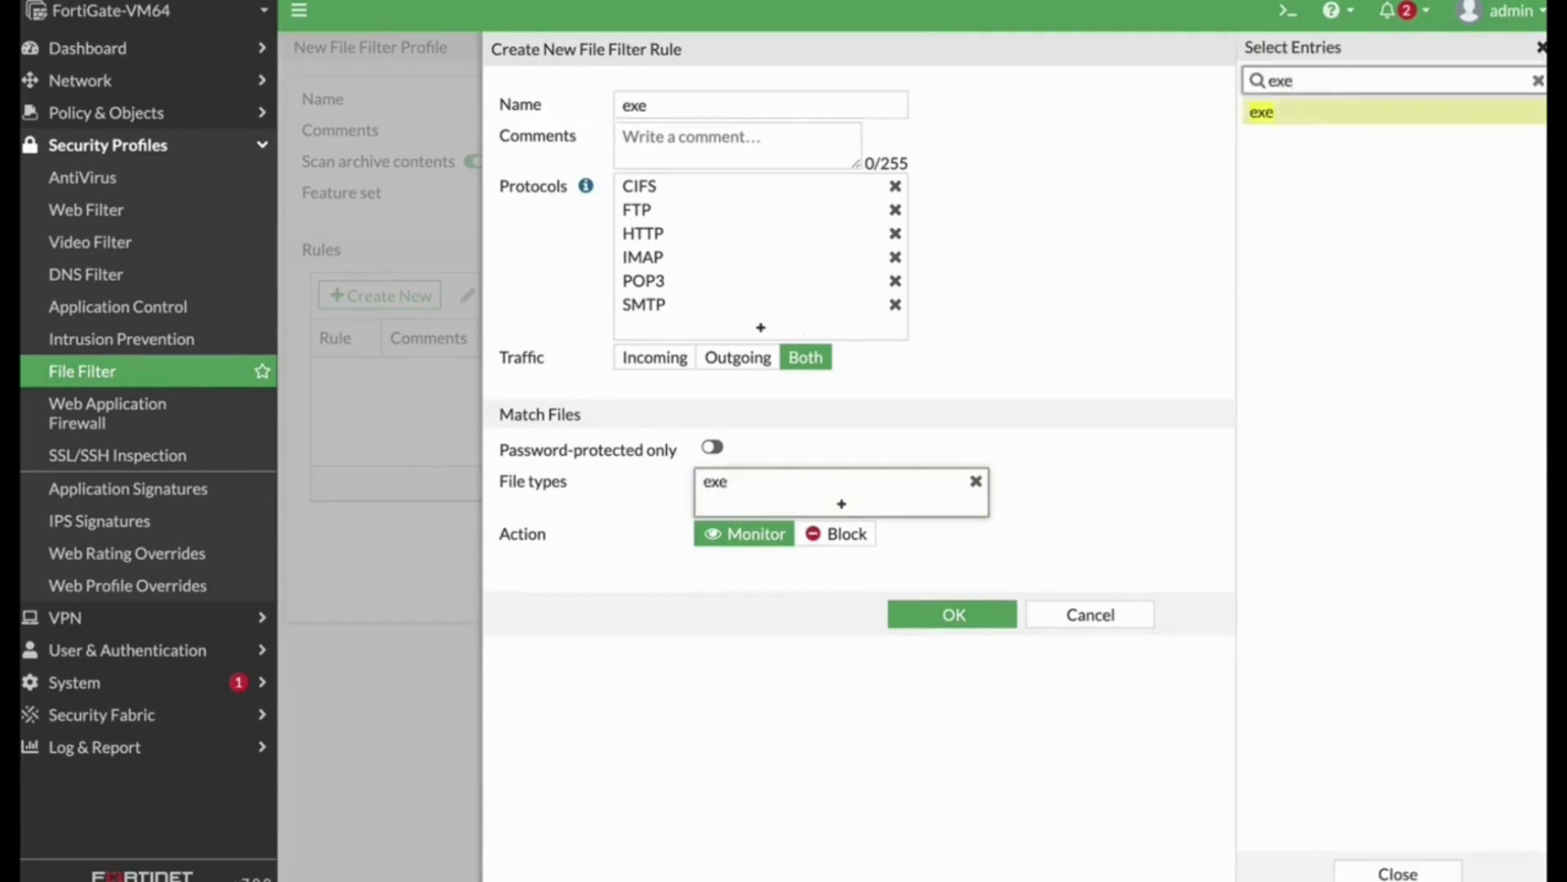
{"action": "left_click", "coordinate": [834, 534]}
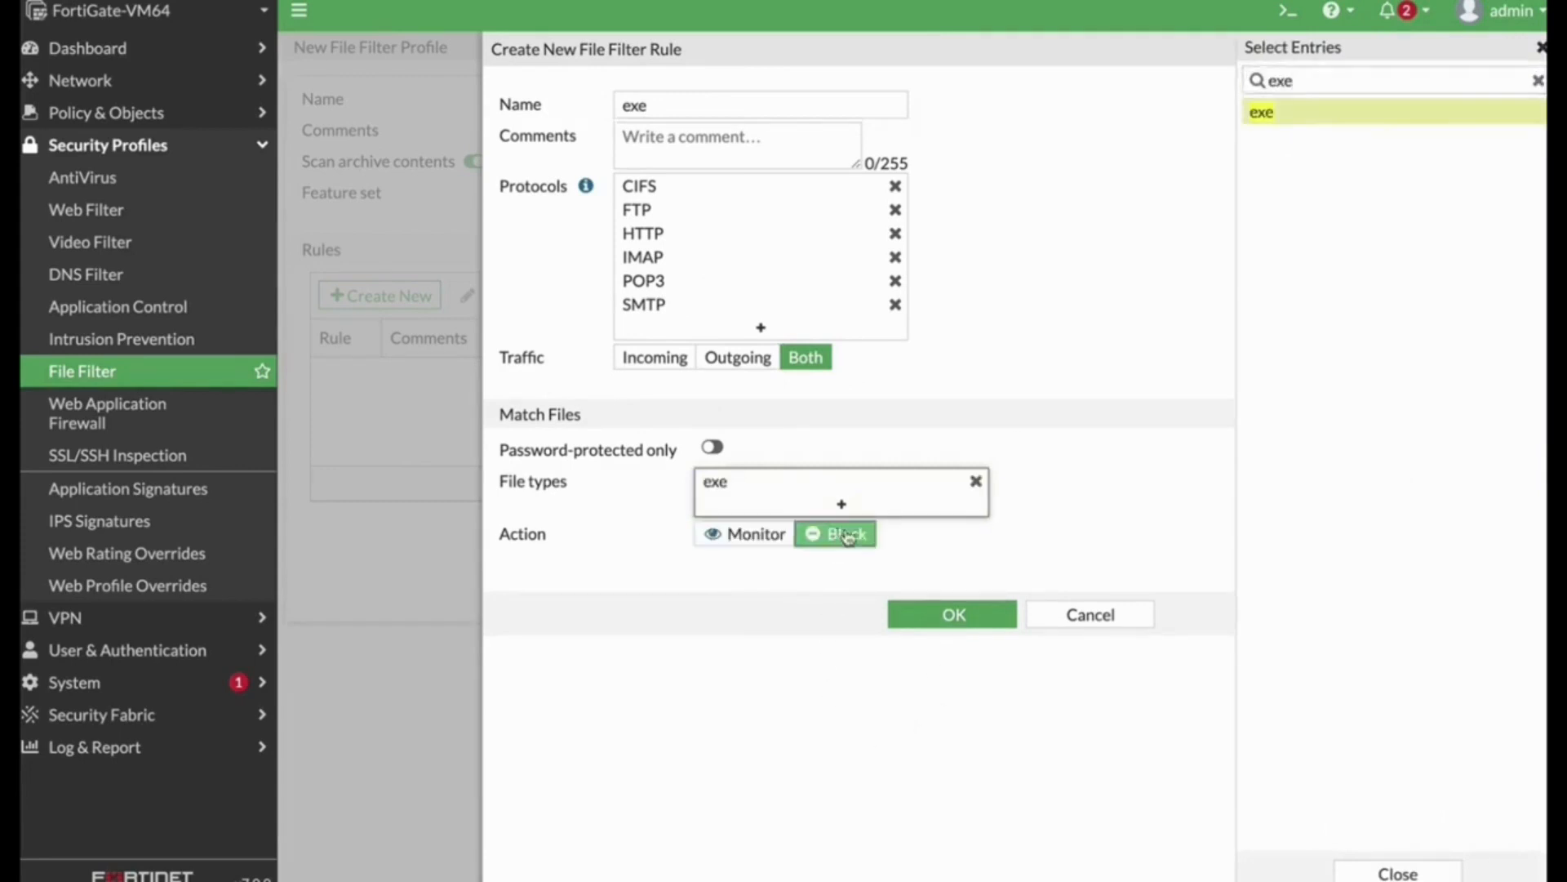
{"action": "left_click", "coordinate": [954, 618]}
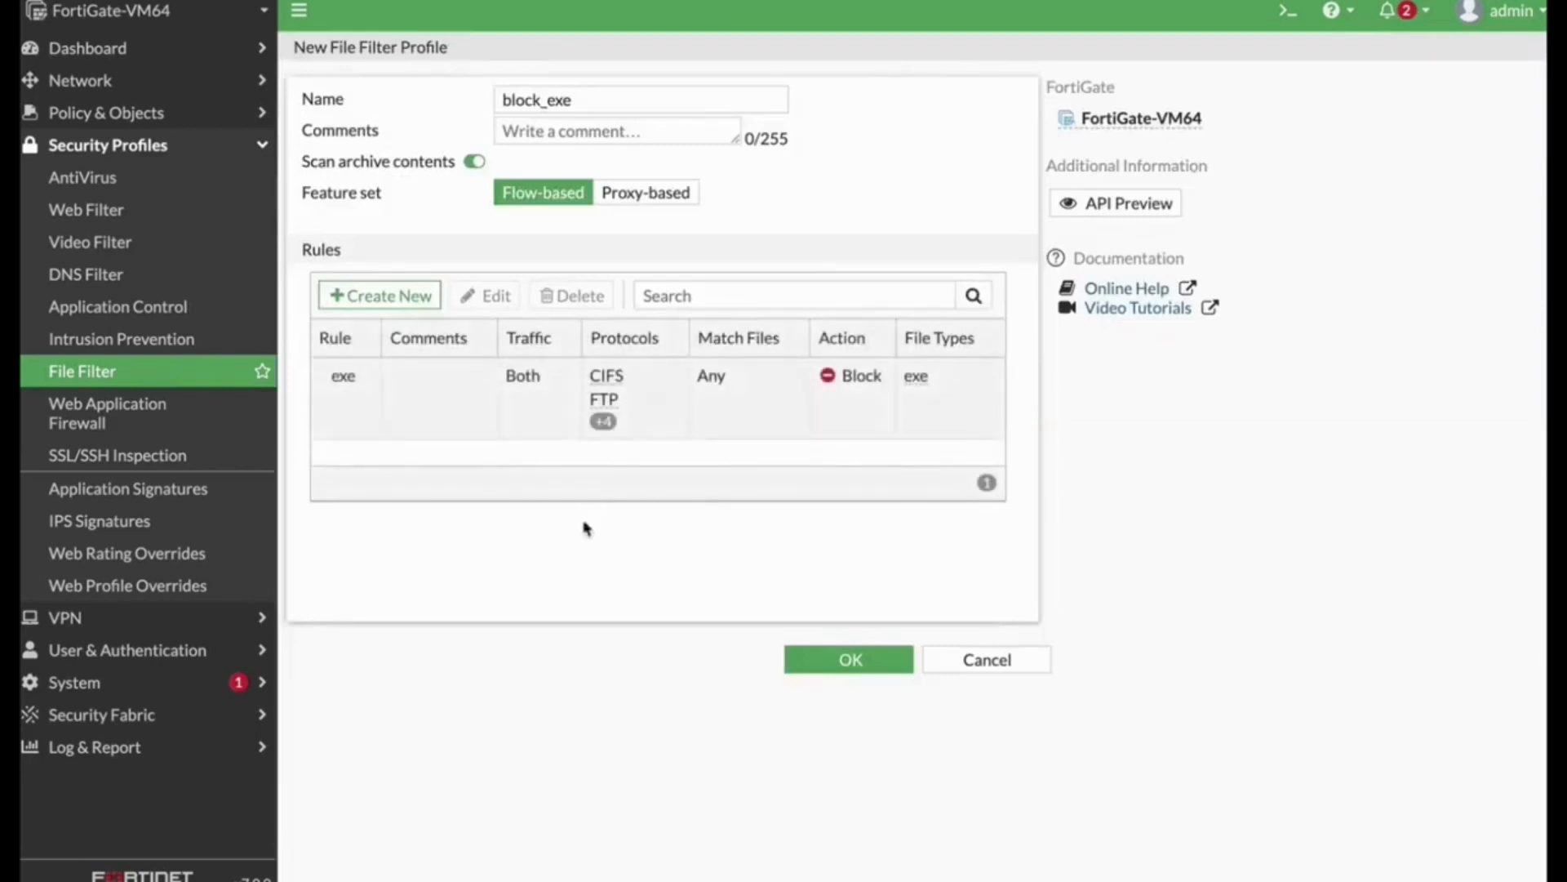
{"action": "left_click", "coordinate": [851, 657]}
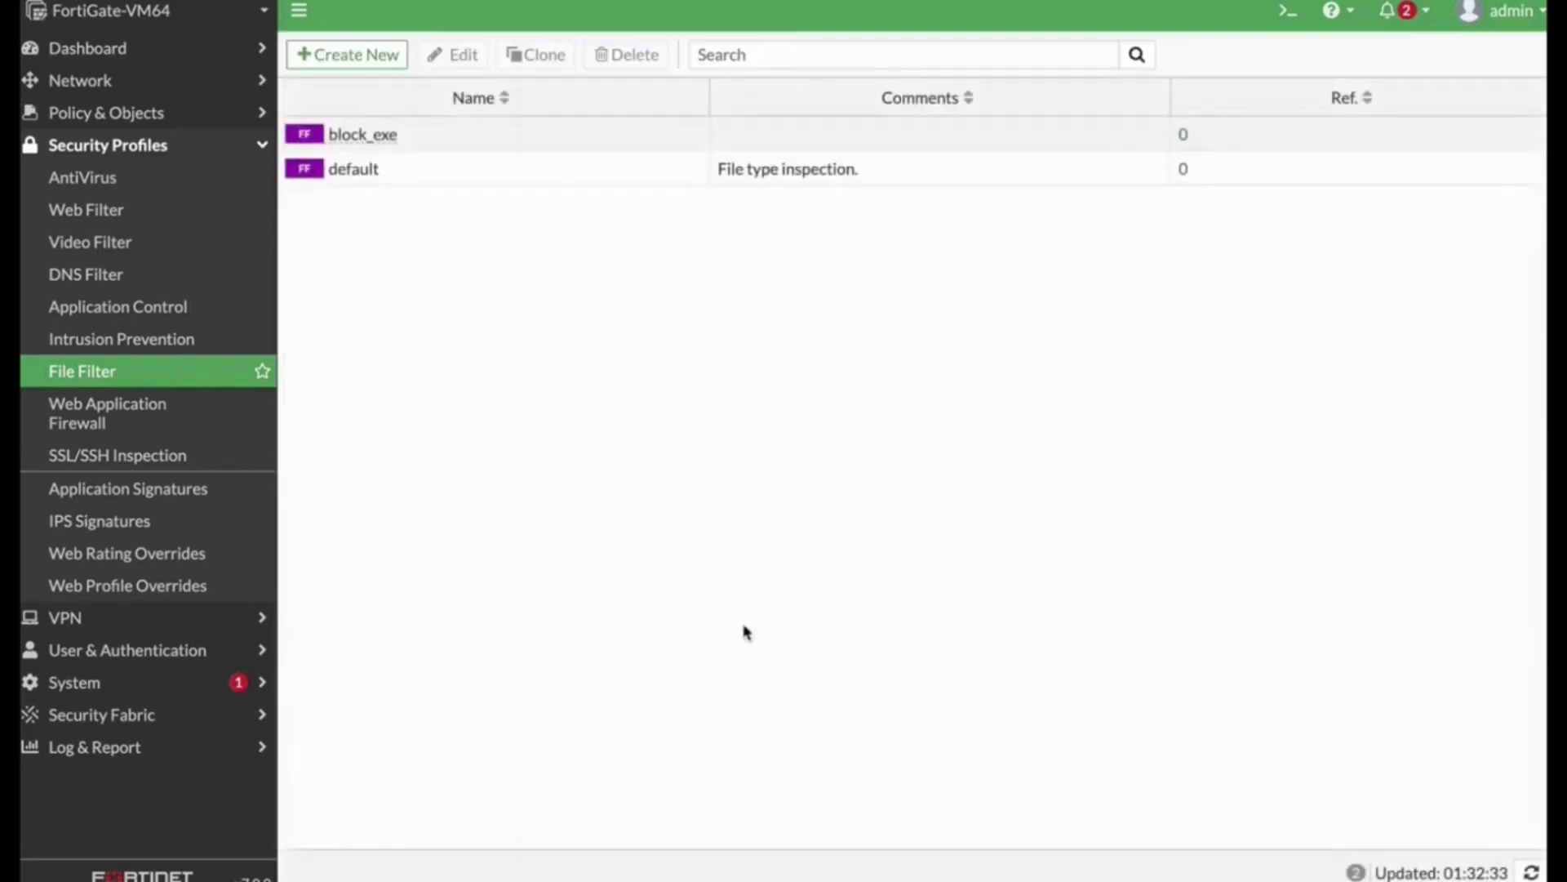
Step: Enable the File Filter security profile block_exe on the finance_out firewall policy and save it
{"action": "left_click", "coordinate": [106, 111]}
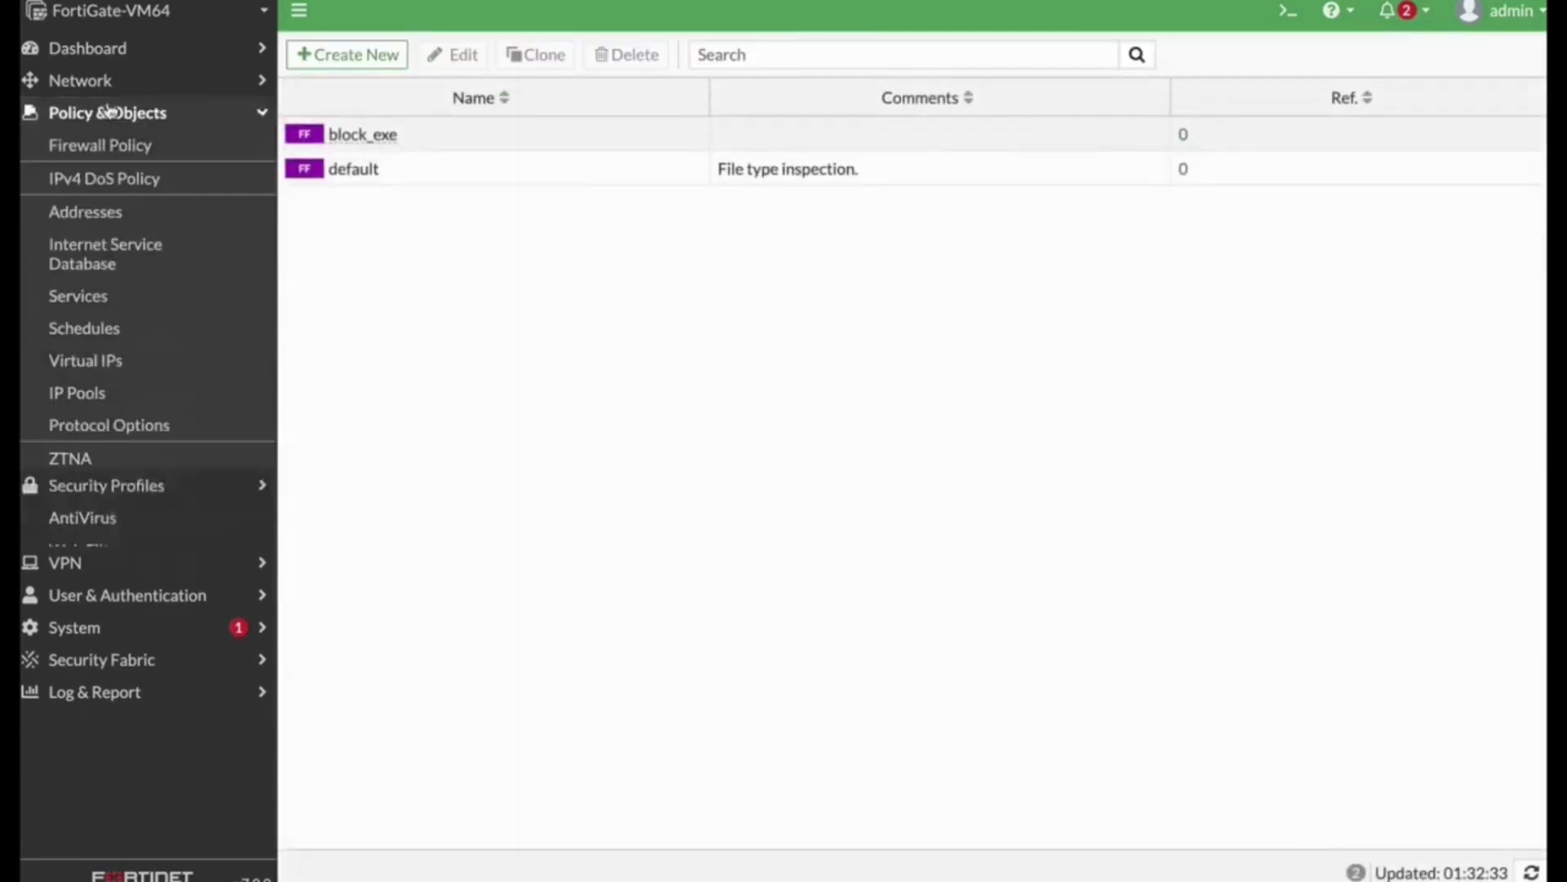
{"action": "left_click", "coordinate": [98, 145]}
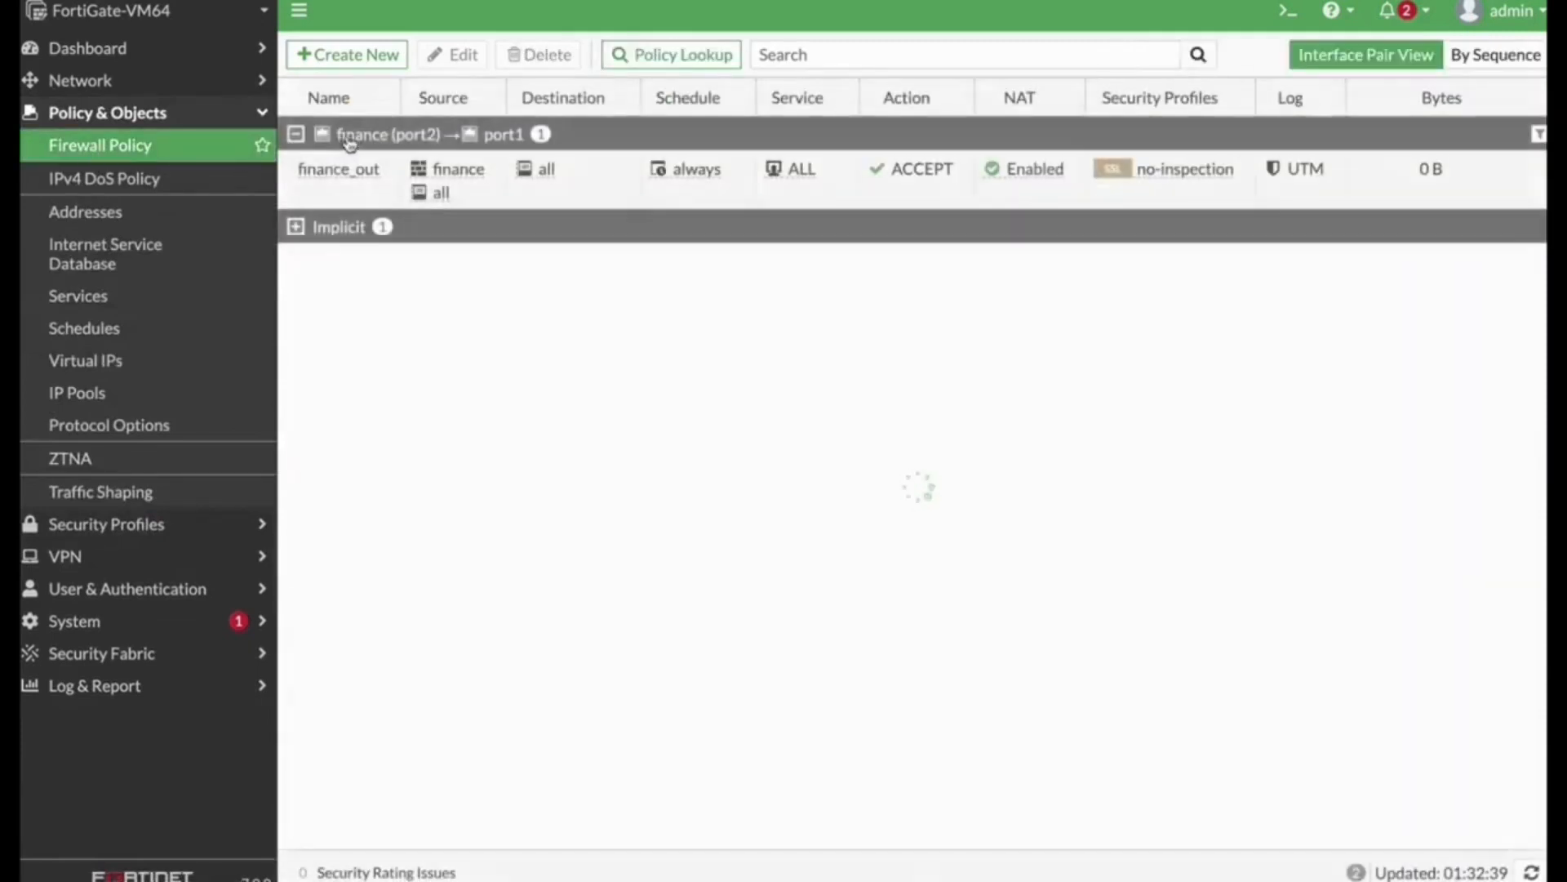
{"action": "double_click", "coordinate": [704, 162]}
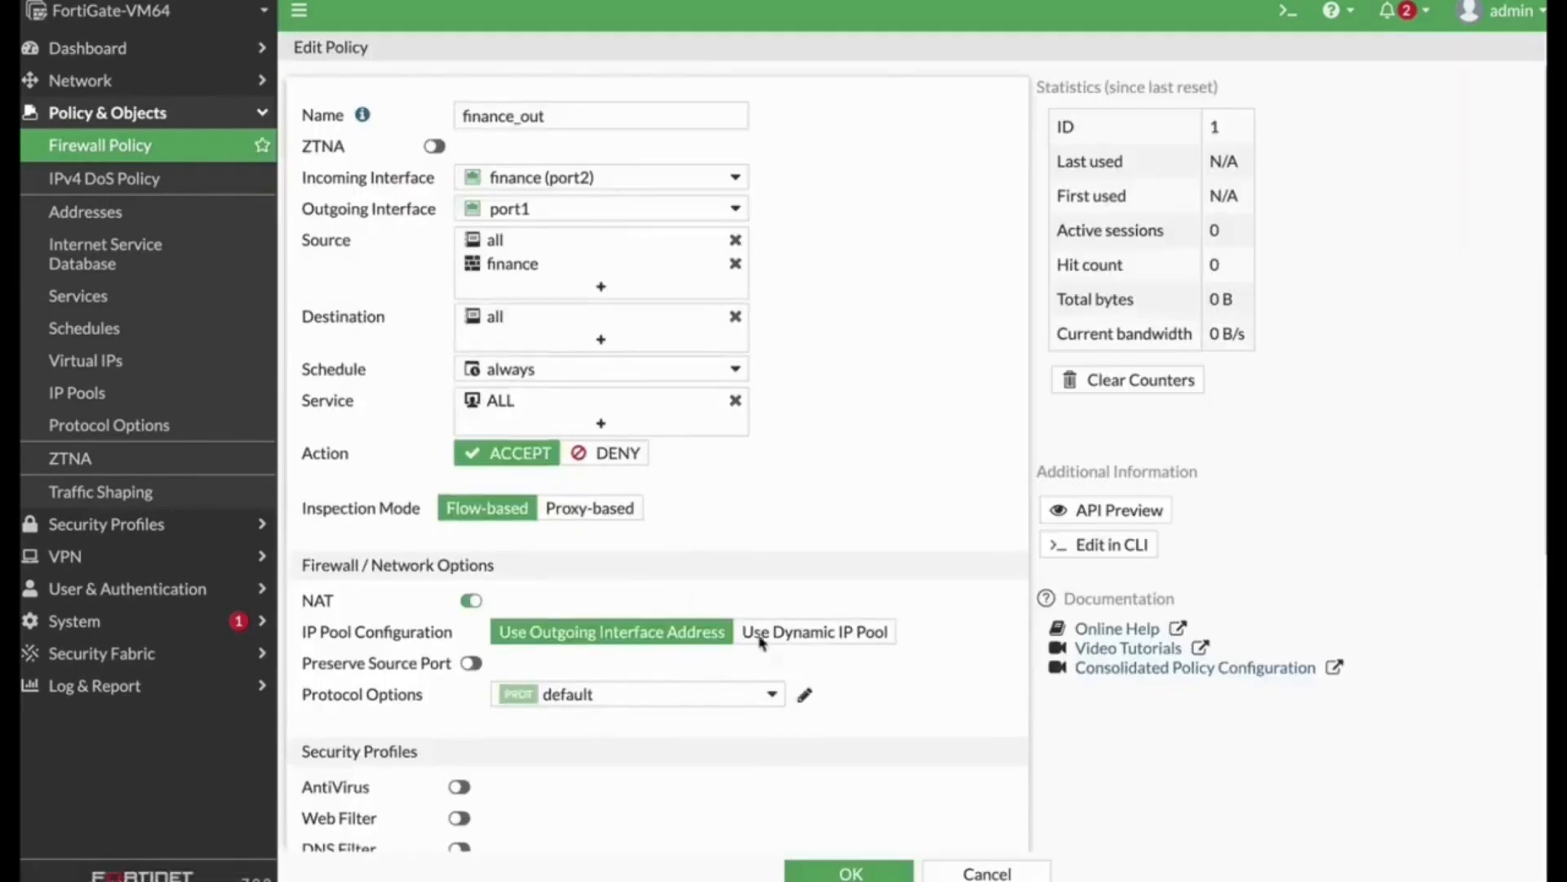
{"action": "scroll", "coordinate": [694, 549], "scroll_direction": "down", "scroll_amount": 5}
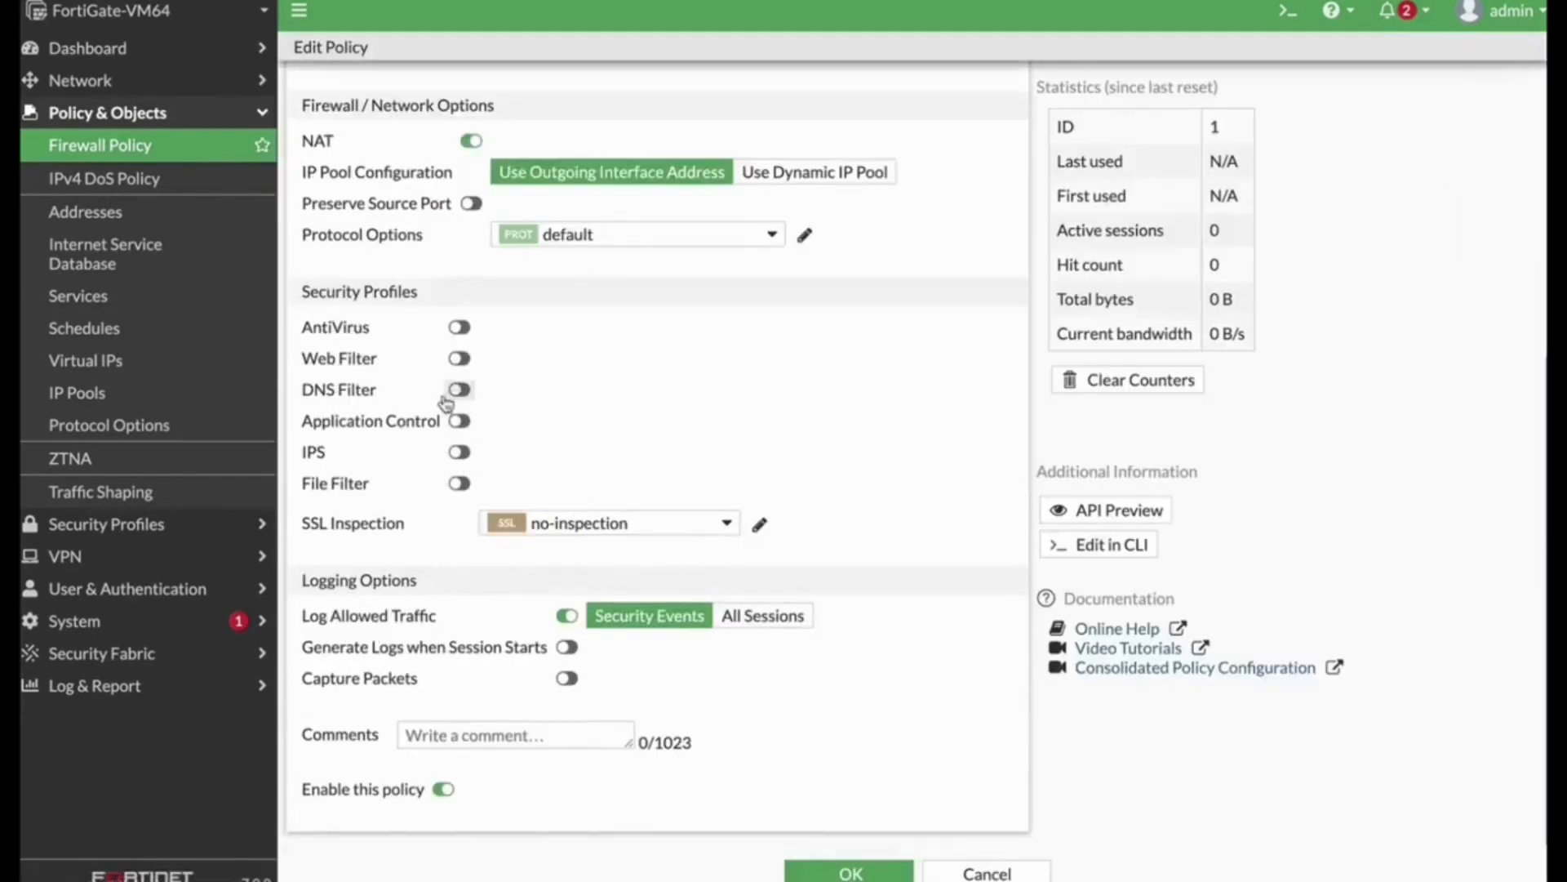
{"action": "left_click", "coordinate": [459, 483]}
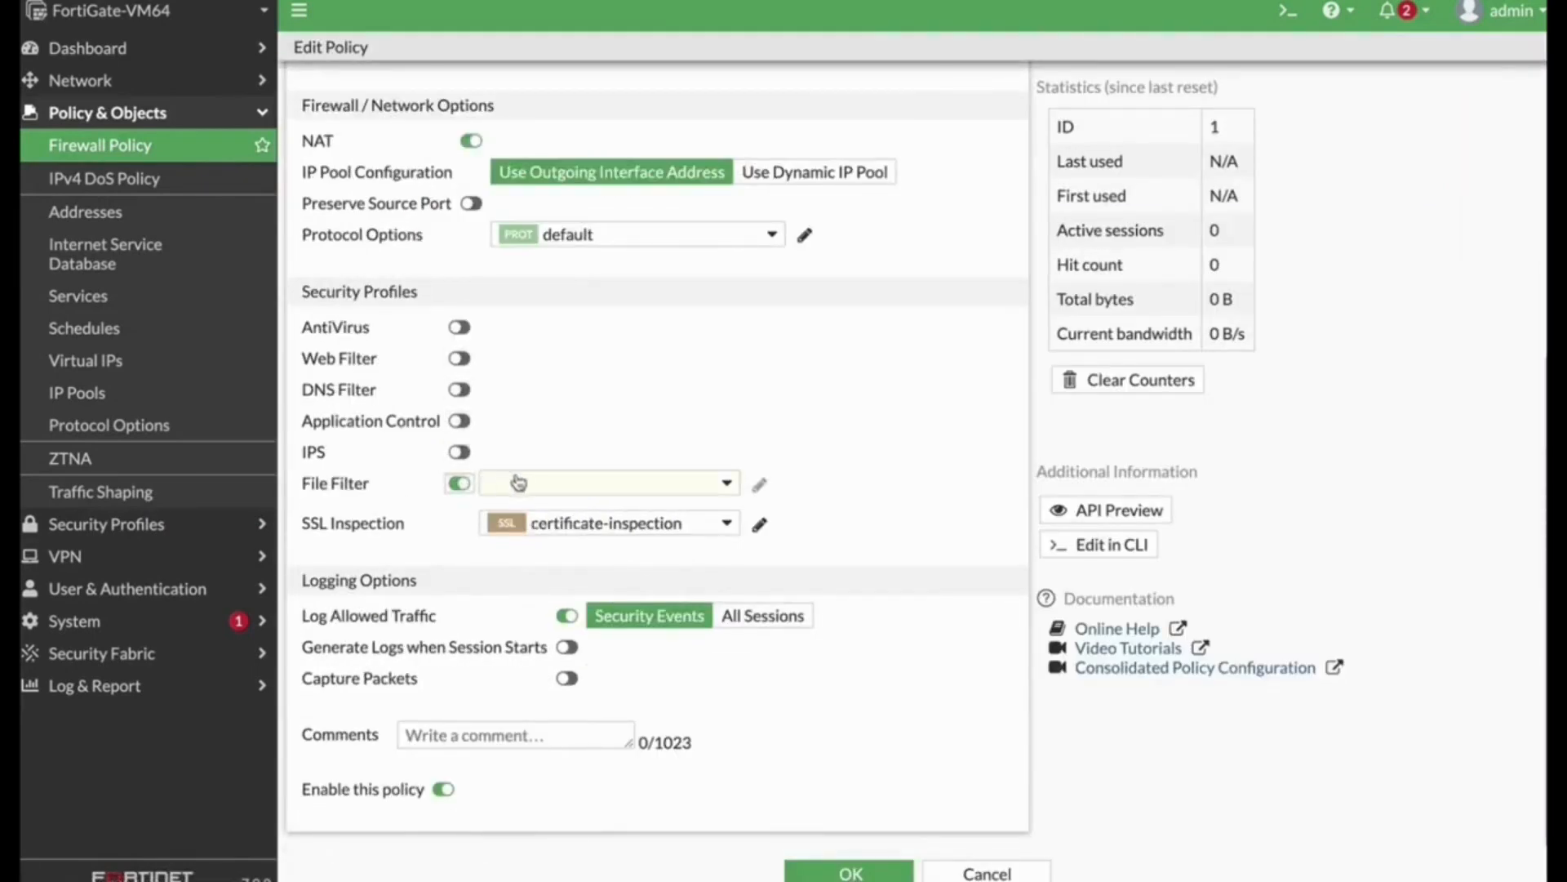
{"action": "left_click", "coordinate": [525, 484]}
{"action": "left_click", "coordinate": [549, 547]}
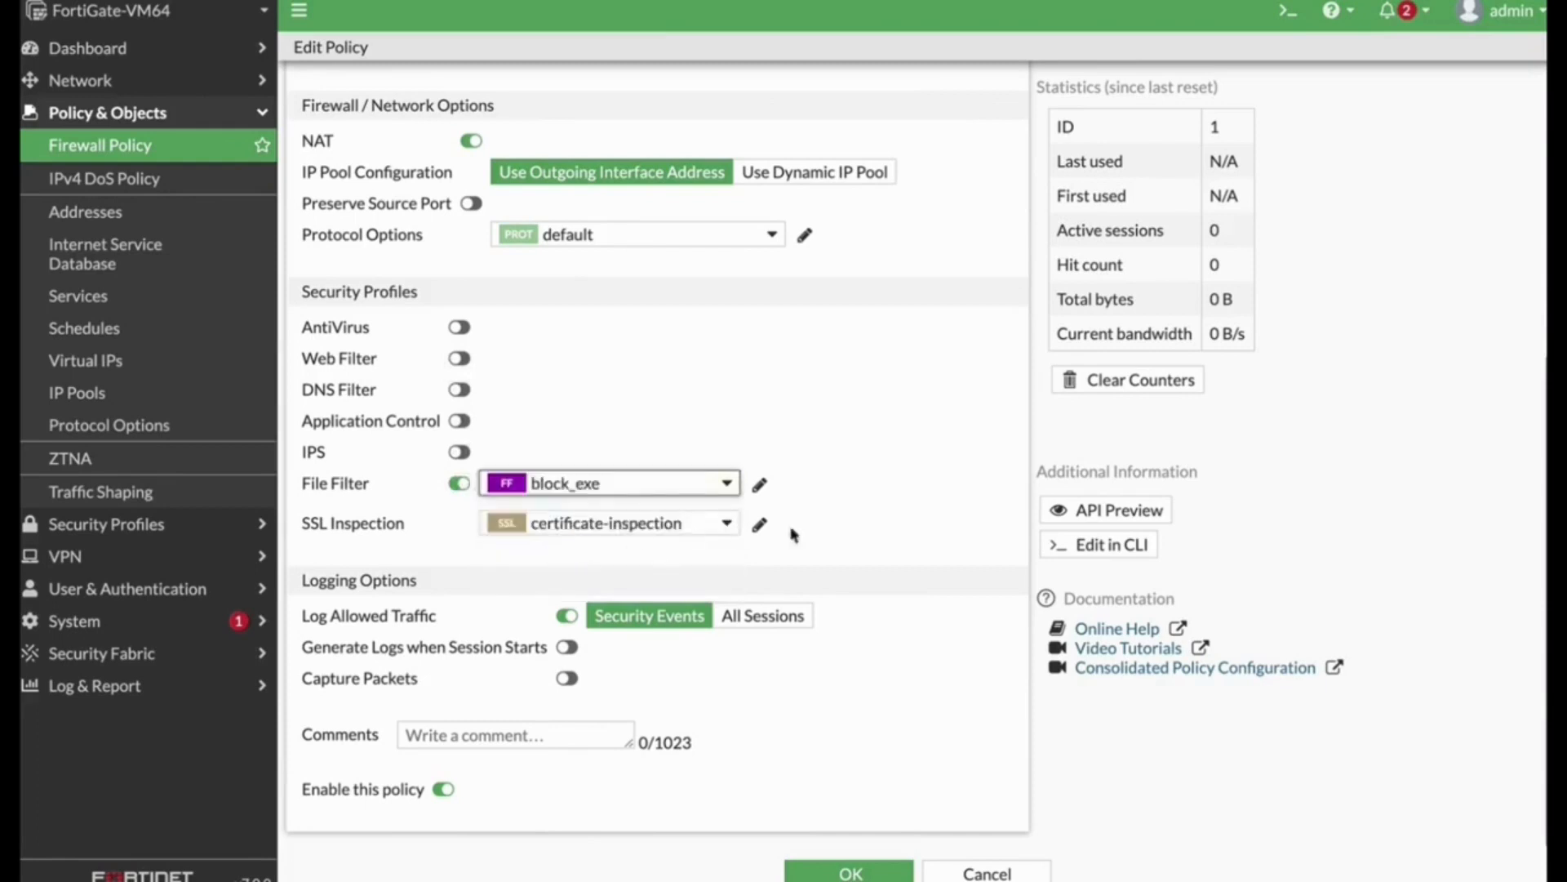
{"action": "left_click", "coordinate": [841, 871]}
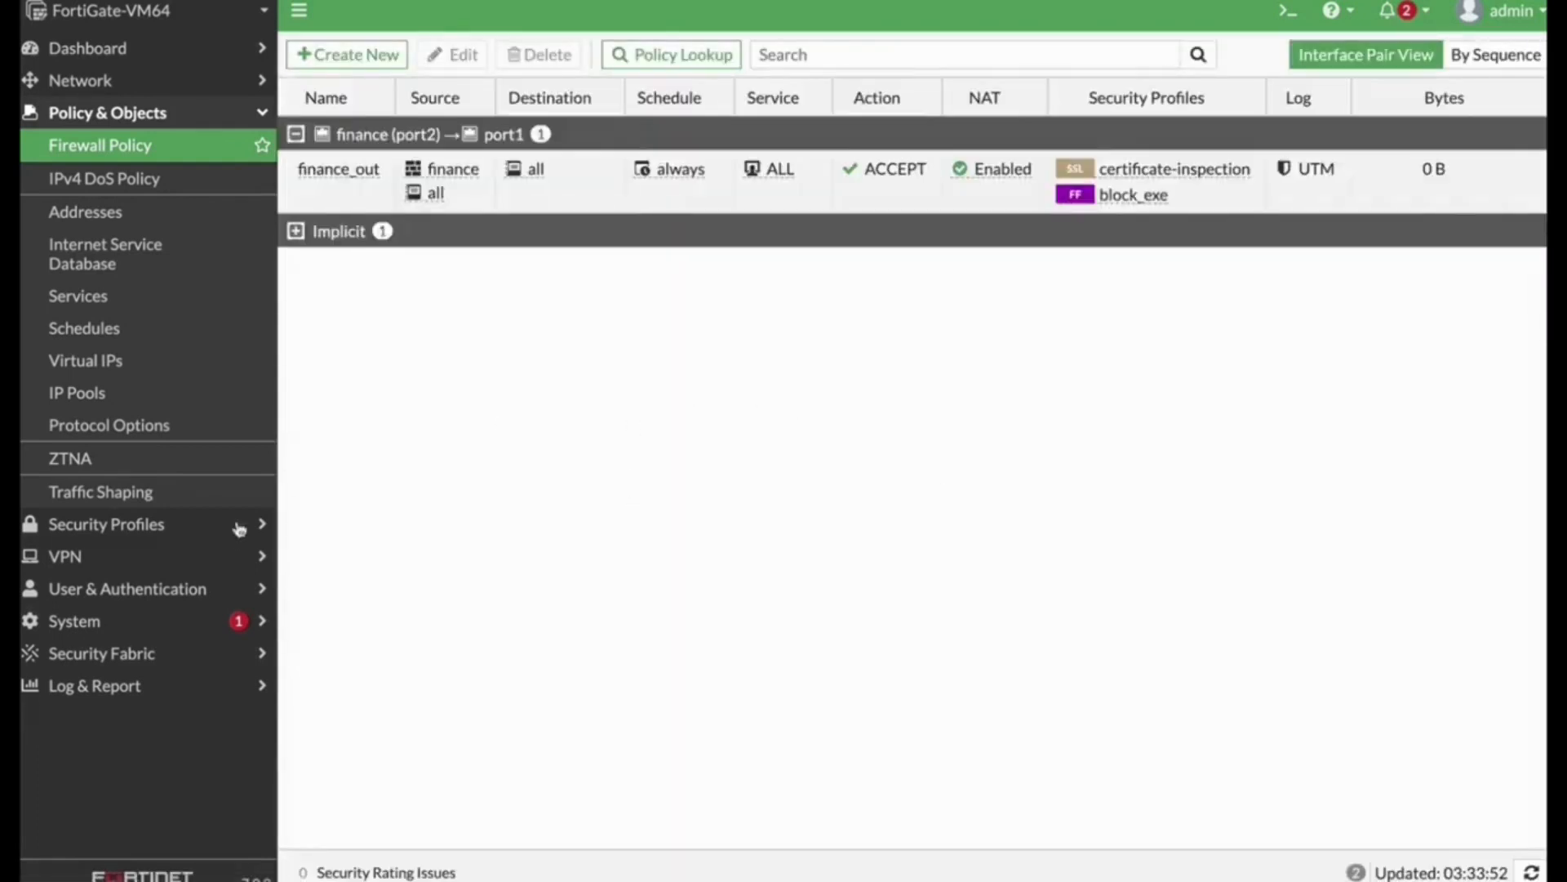
Step: Create a static route for 0.0.0.0/0.0.0.0 with gateway 192.168.1.1 through interface port1
{"action": "left_click", "coordinate": [143, 91]}
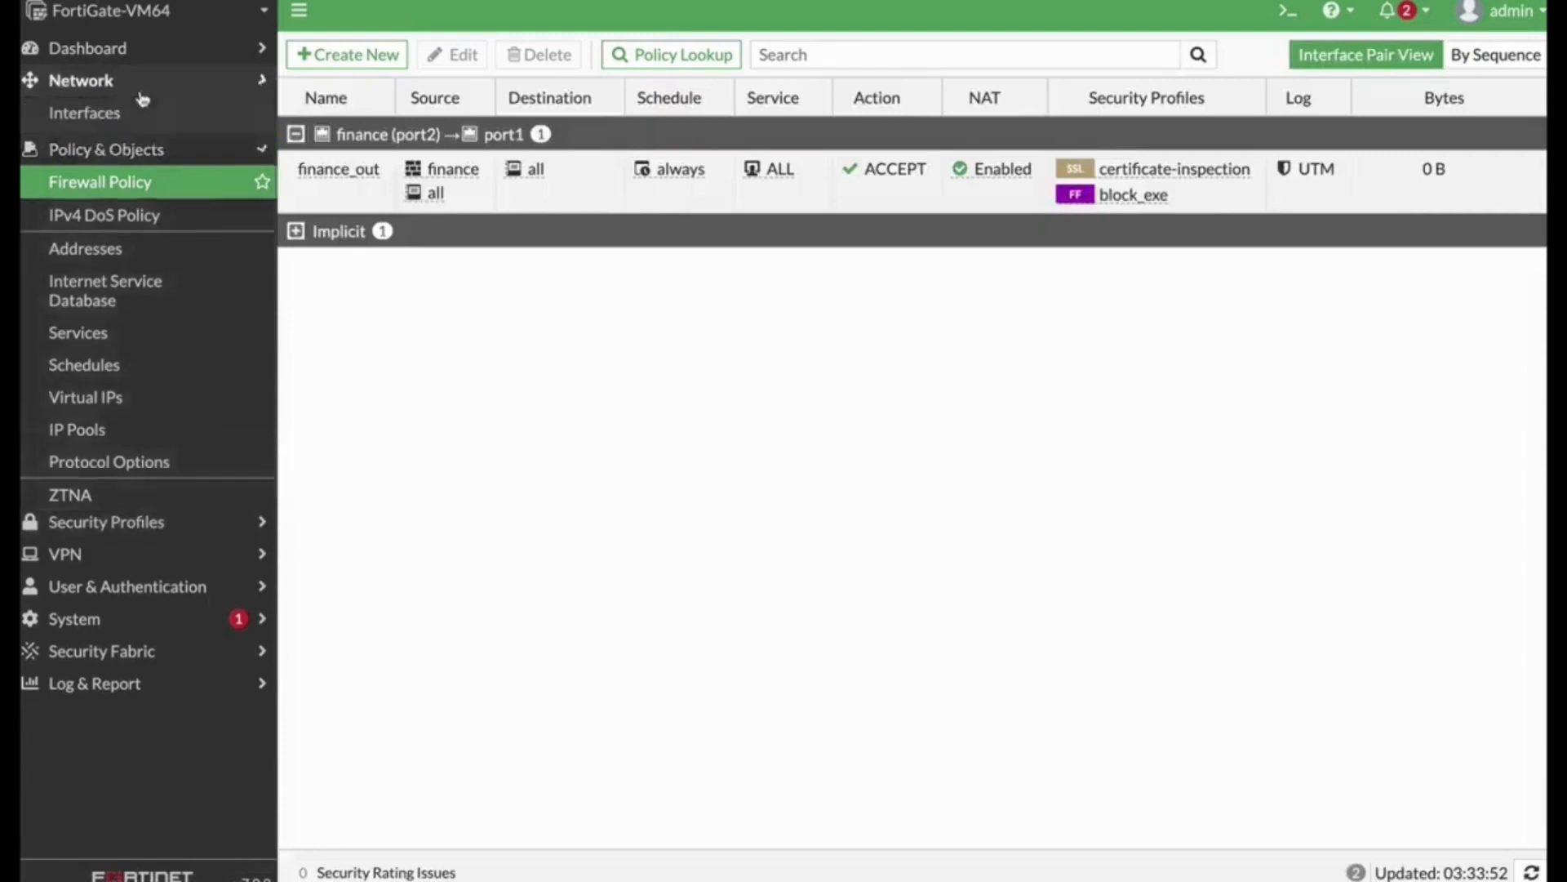
{"action": "left_click", "coordinate": [166, 244]}
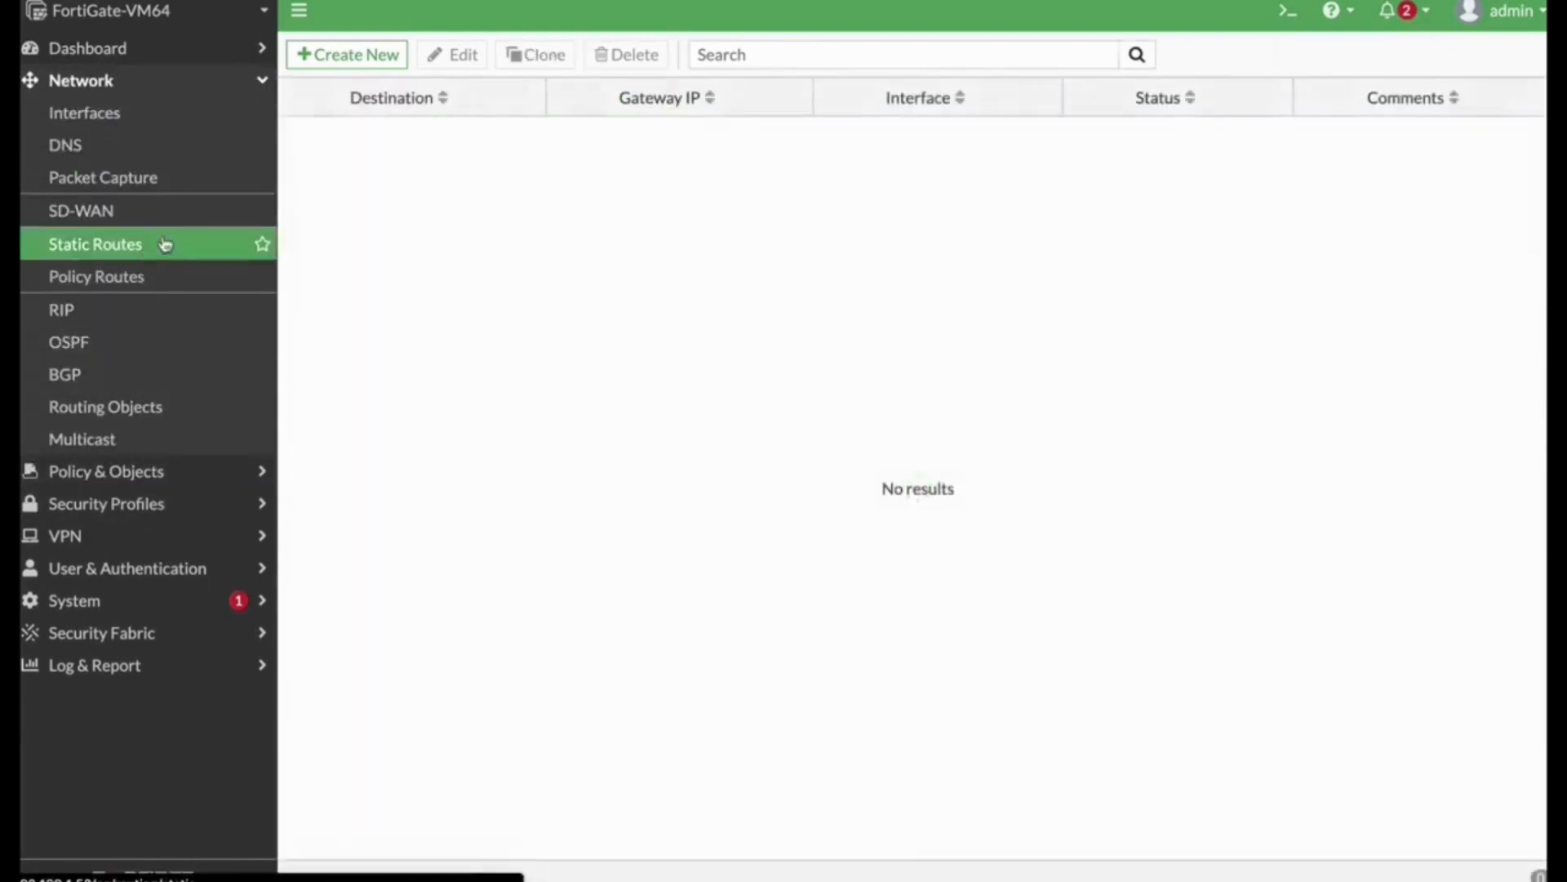
{"action": "left_click", "coordinate": [363, 59]}
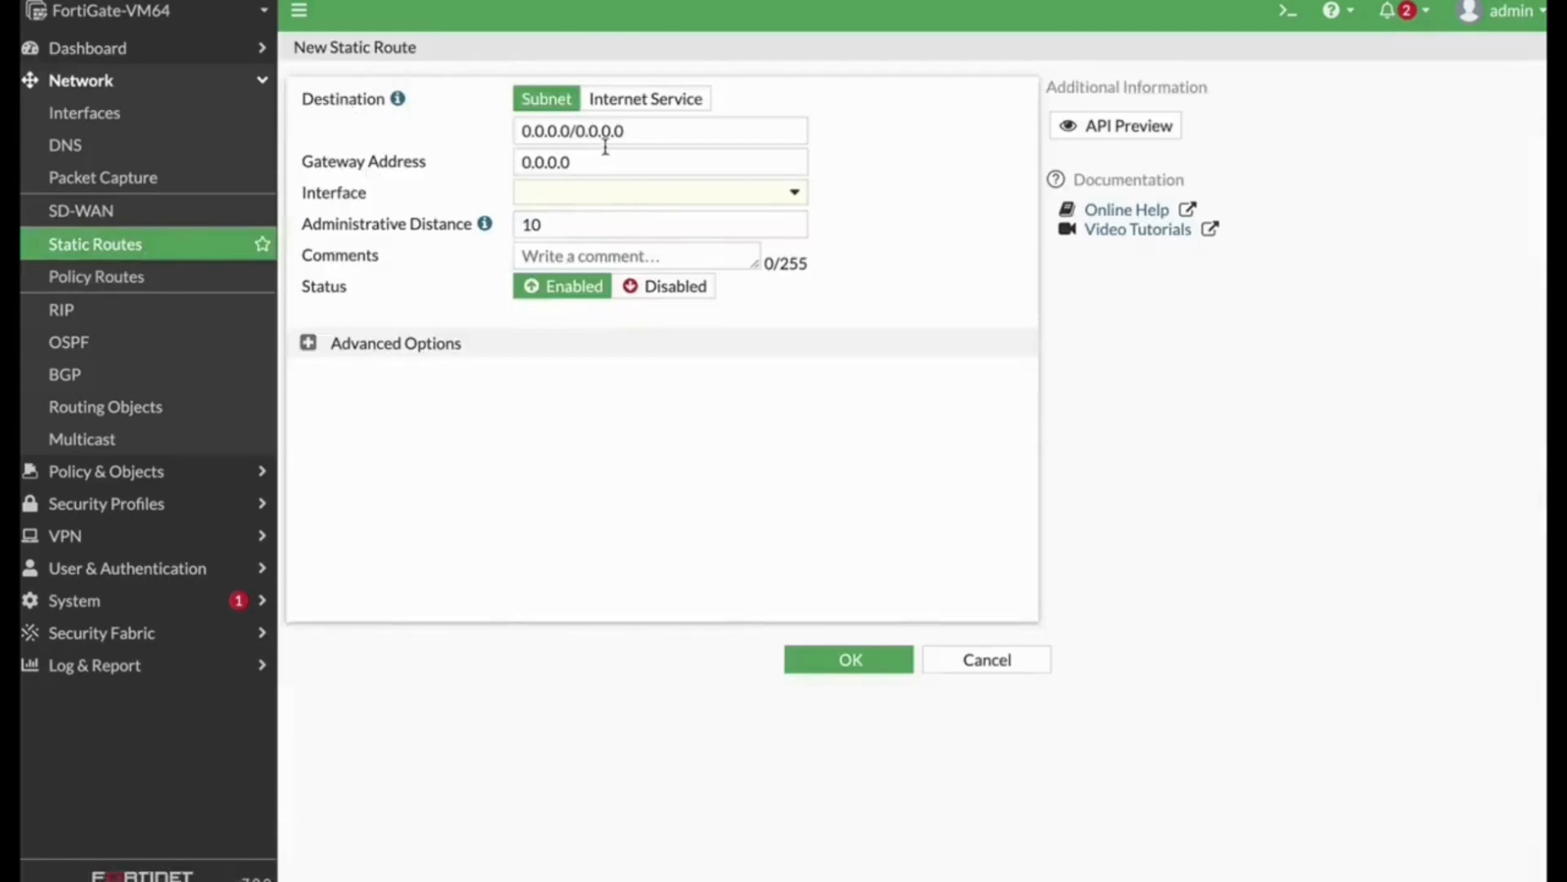
{"action": "left_click", "coordinate": [595, 170]}
{"action": "type", "text": "192.168.1.1"}
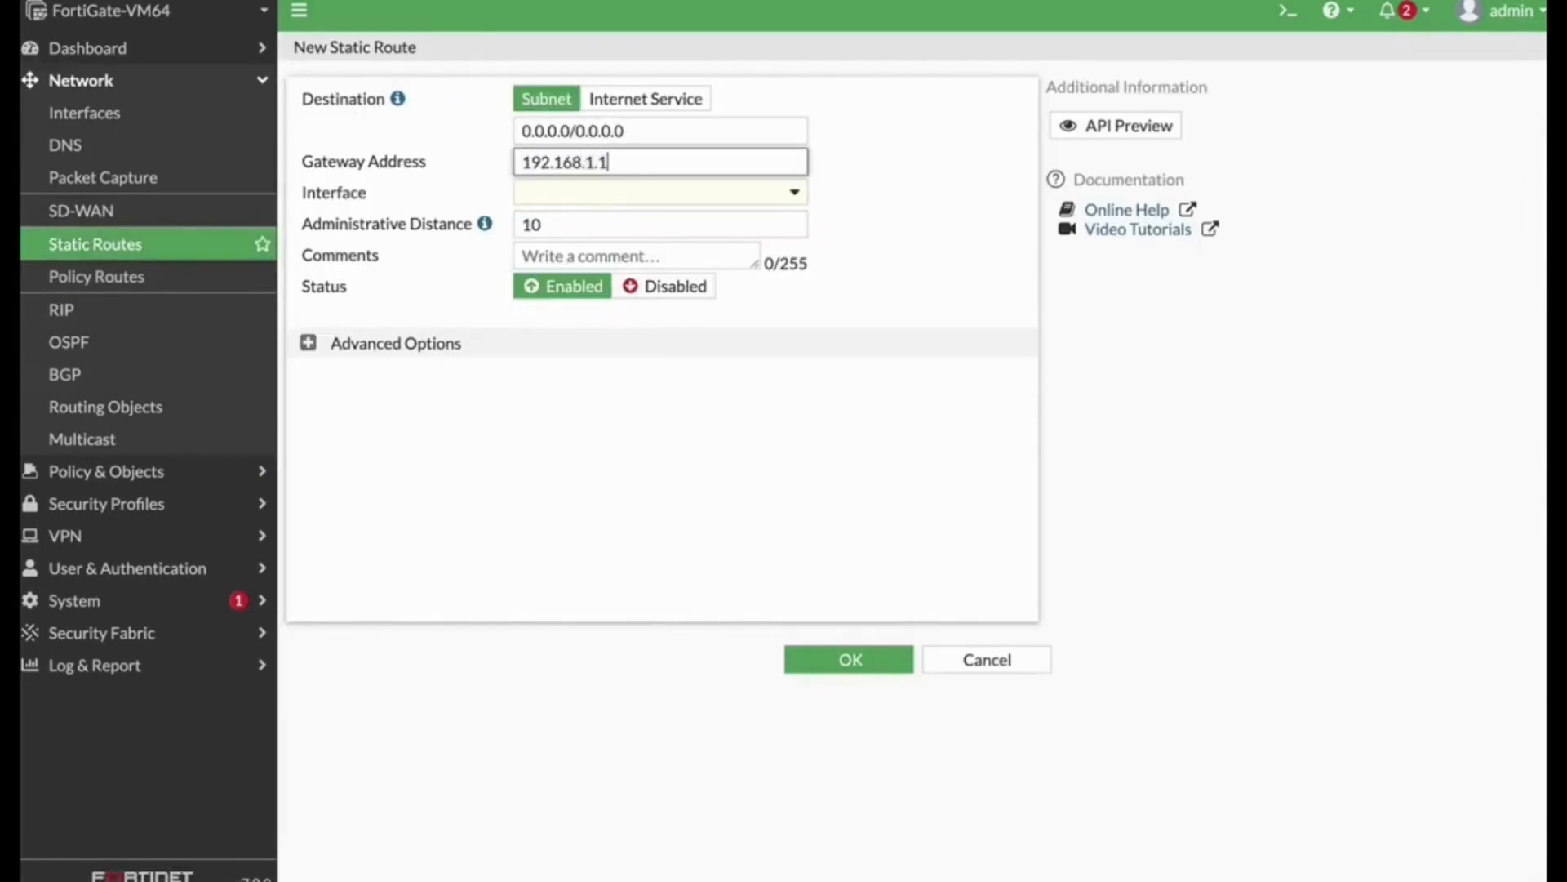
{"action": "left_click", "coordinate": [577, 194]}
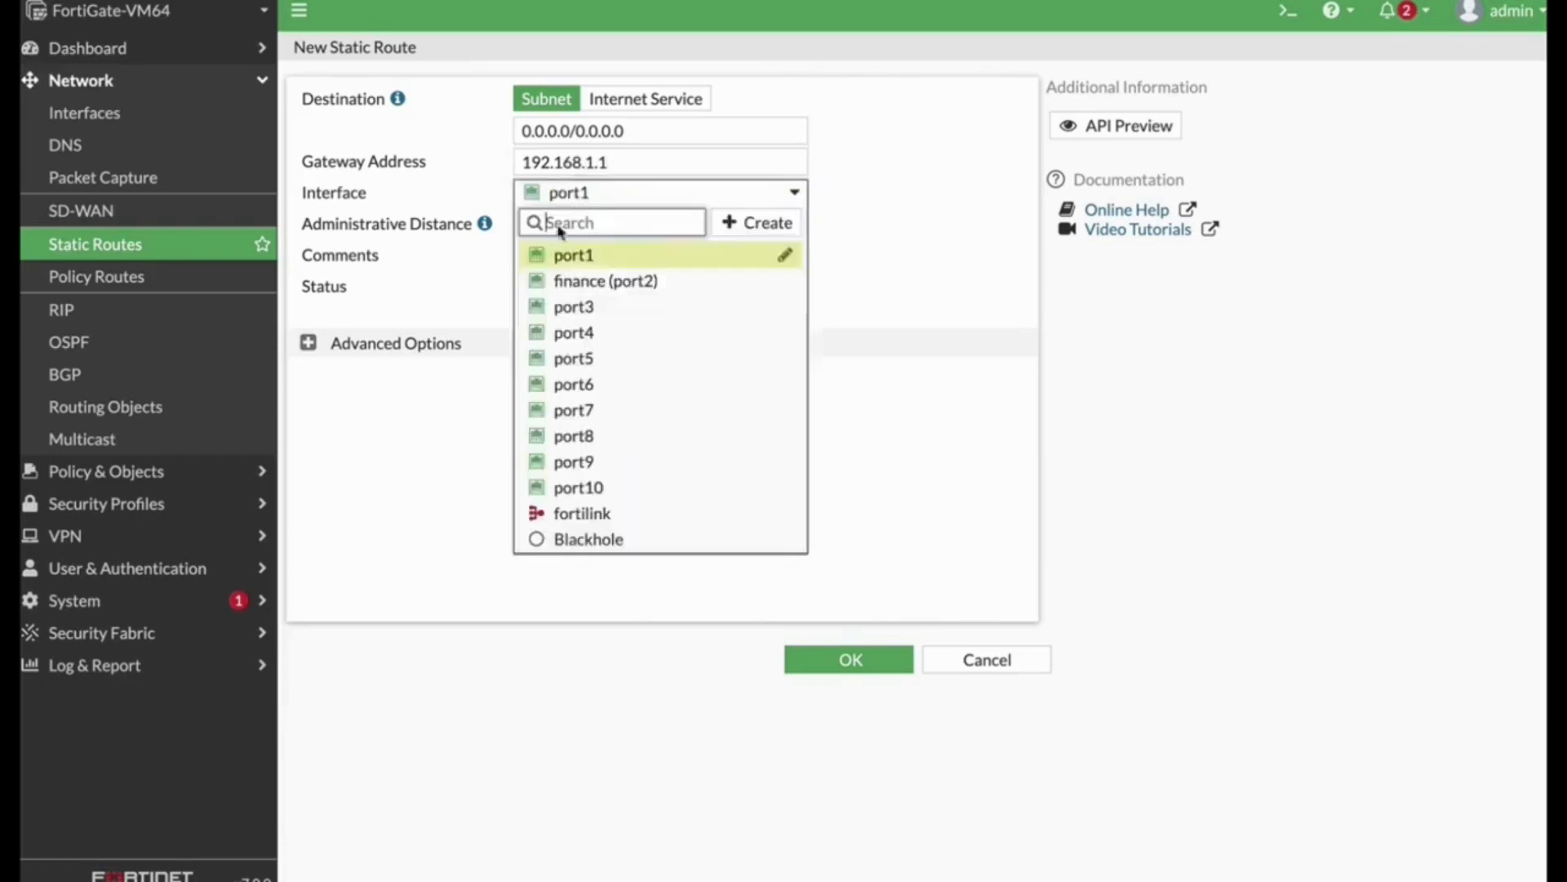
{"action": "left_click", "coordinate": [592, 262]}
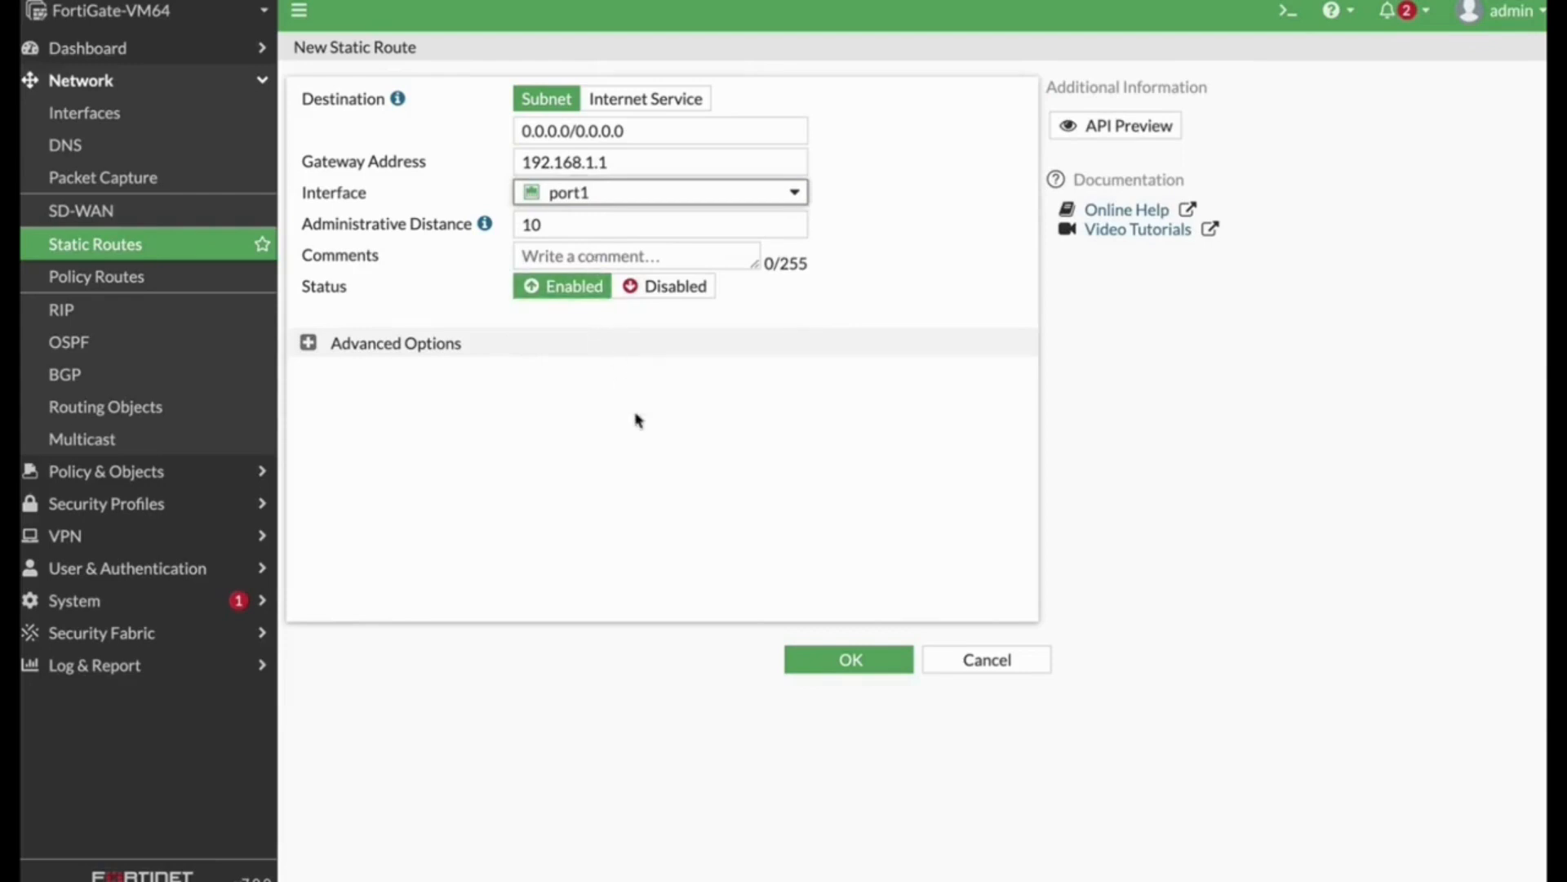
{"action": "left_click", "coordinate": [850, 659]}
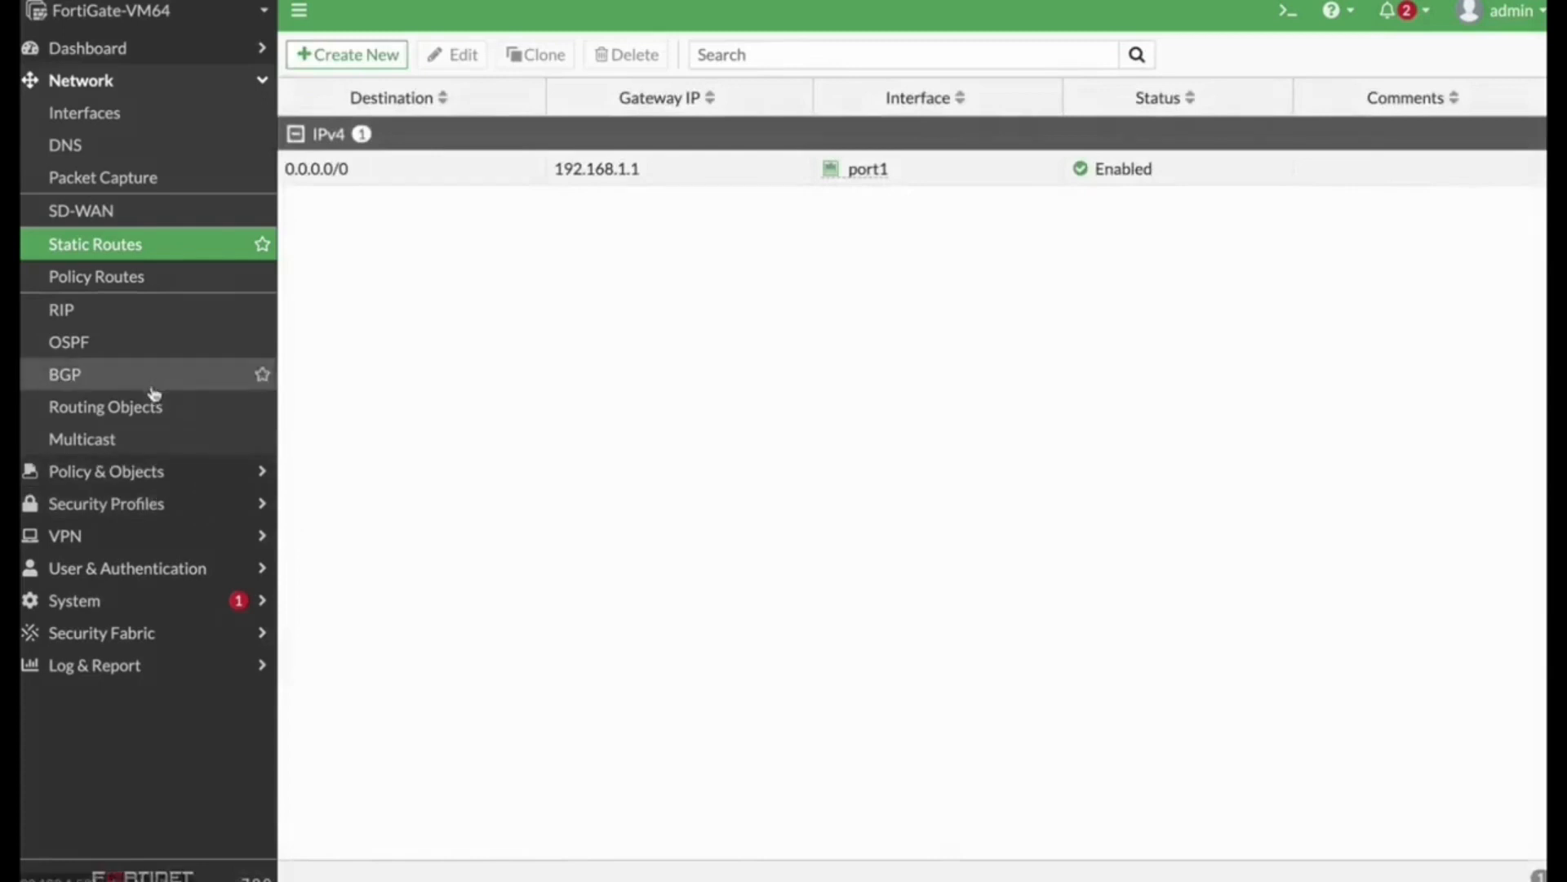
Step: Edit interface port3, setting its alias to DMZ and its role to DMZ
{"action": "left_click", "coordinate": [111, 111]}
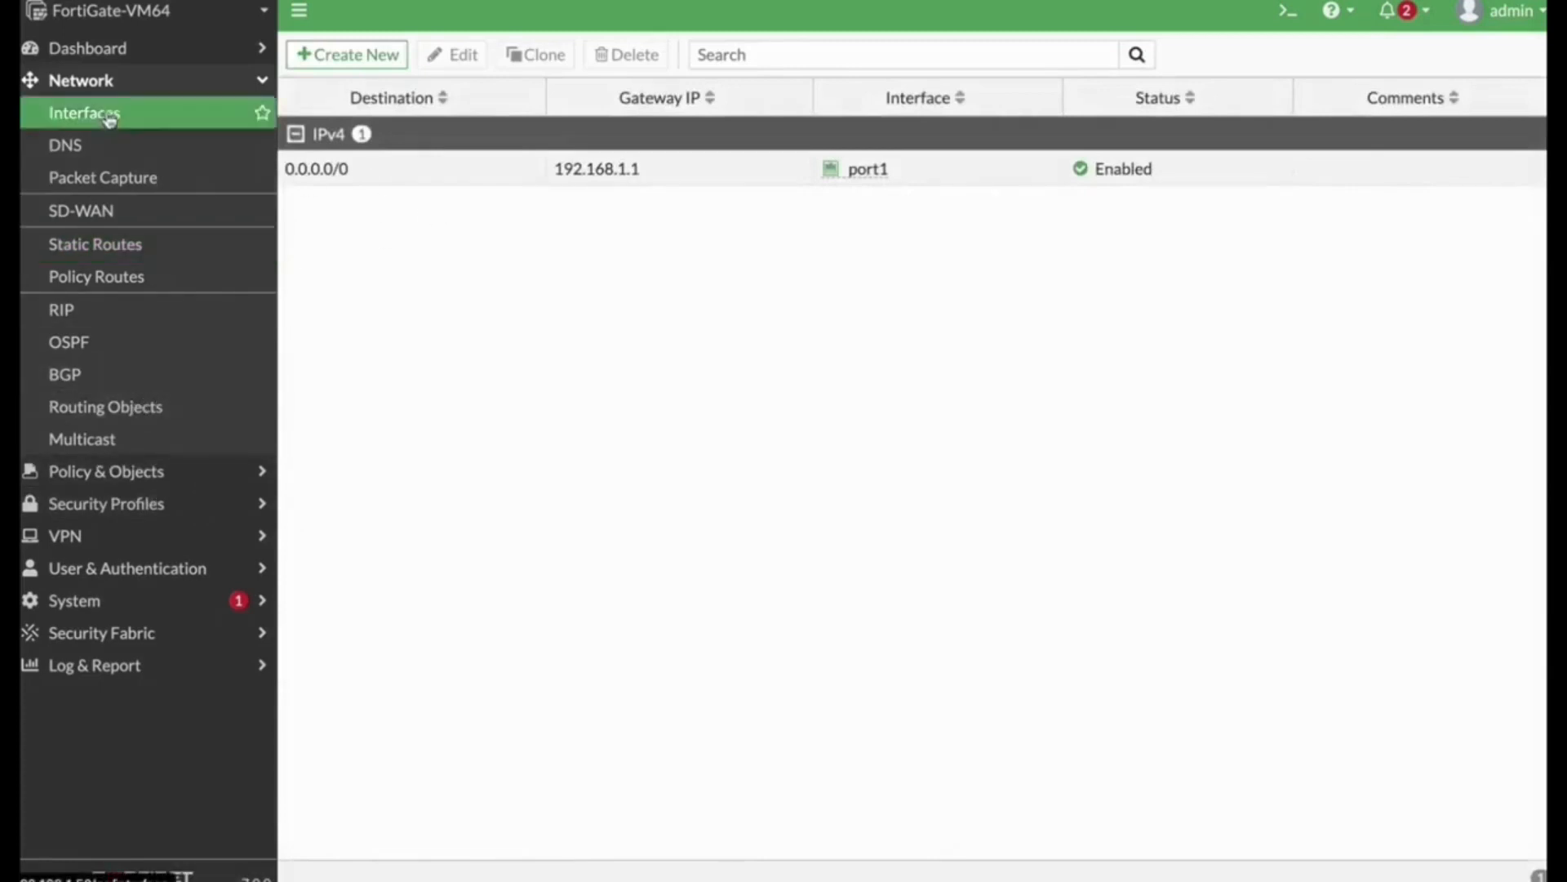
{"action": "left_click", "coordinate": [361, 465]}
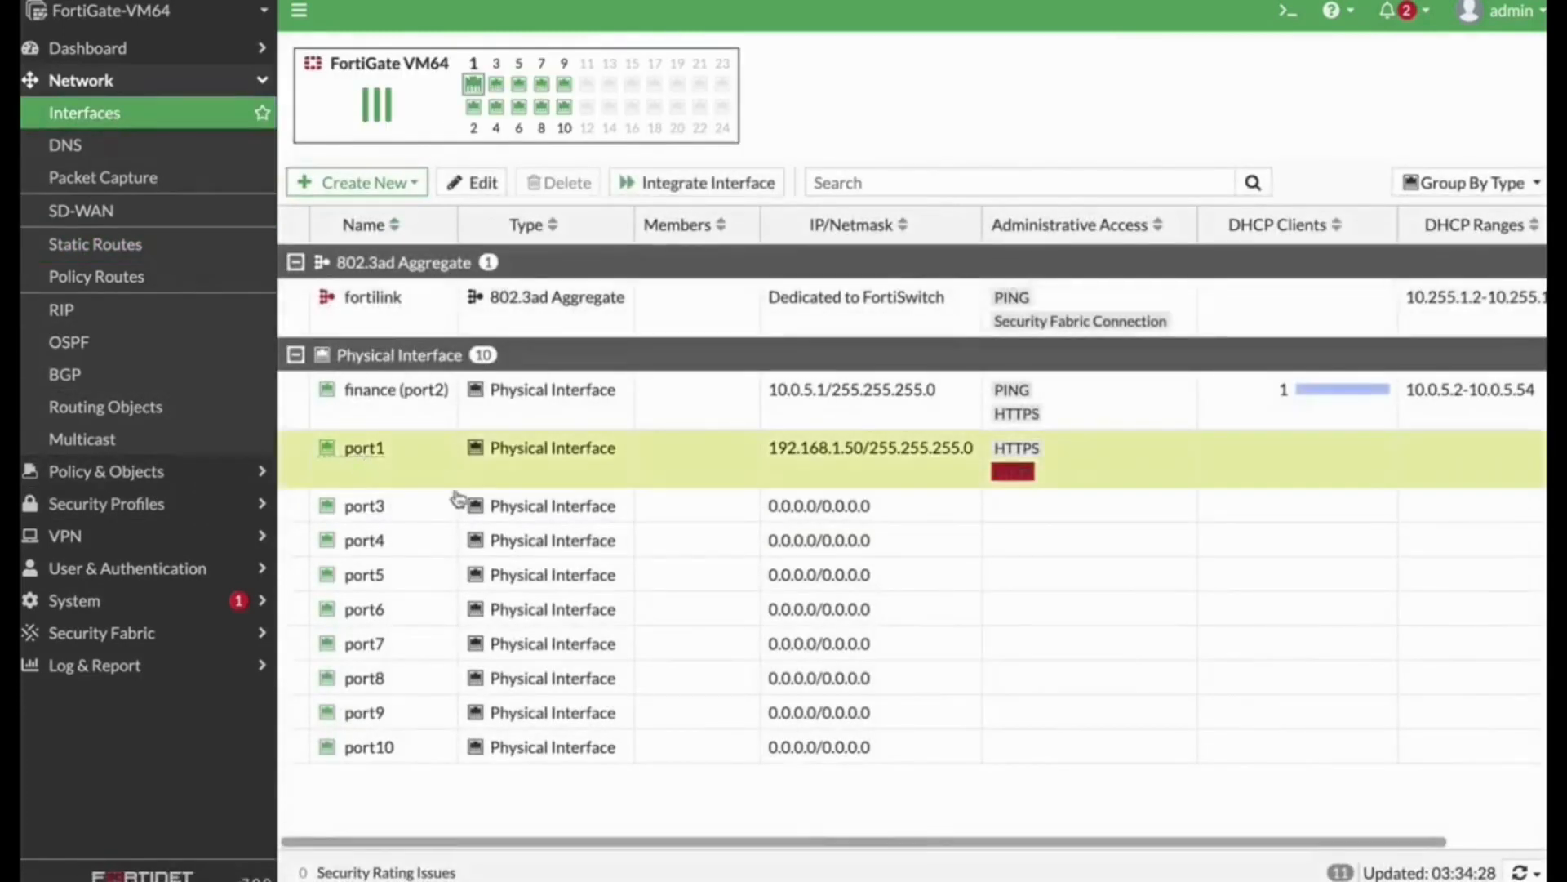
{"action": "left_click", "coordinate": [406, 509]}
{"action": "left_click", "coordinate": [487, 184]}
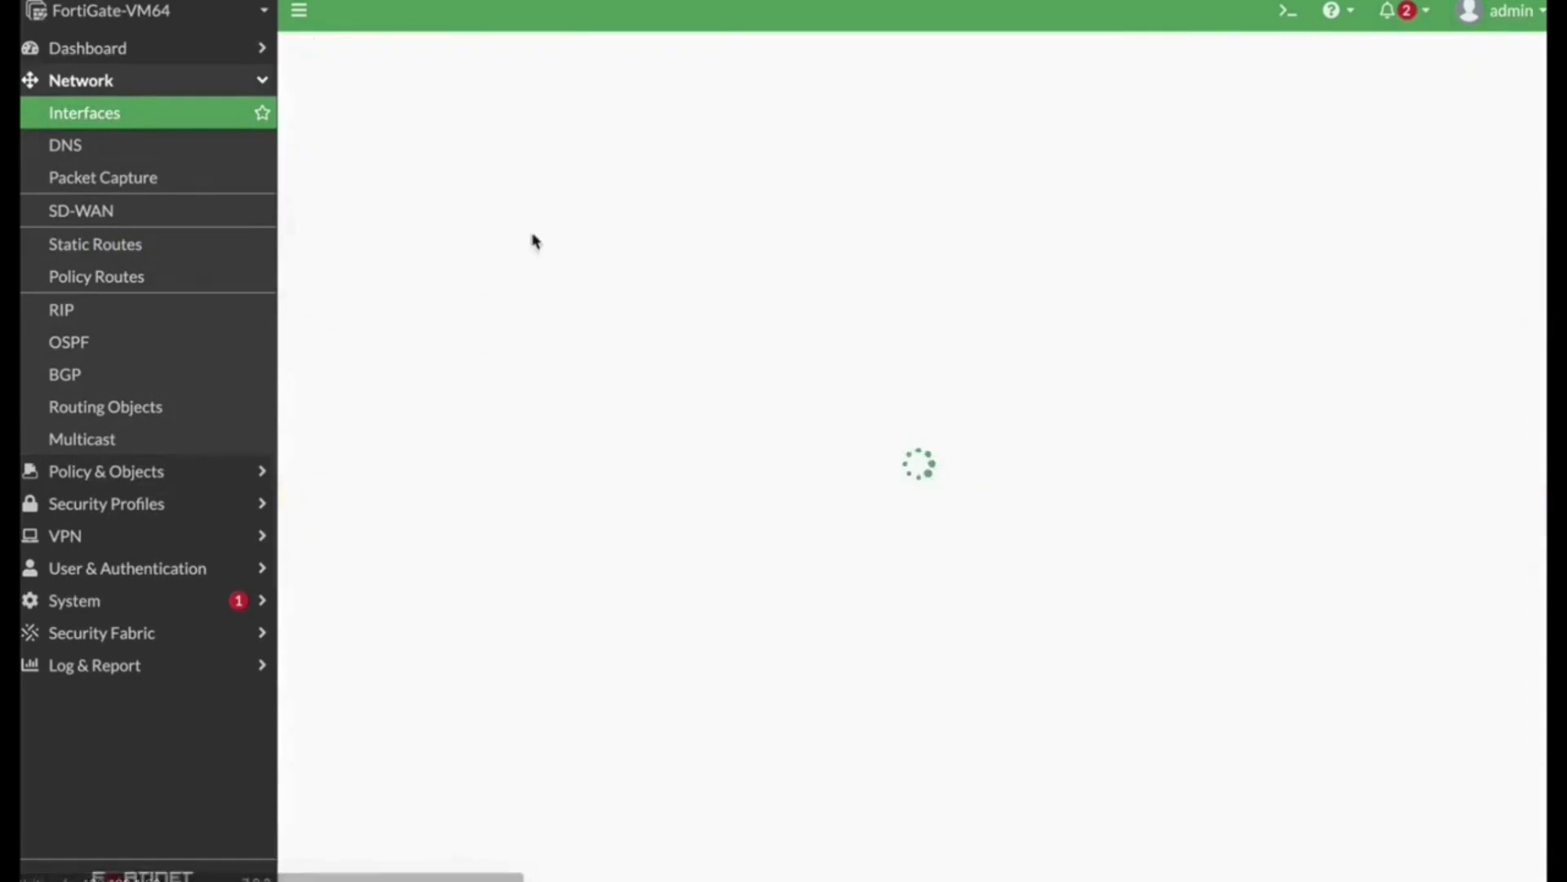
{"action": "left_click", "coordinate": [468, 133]}
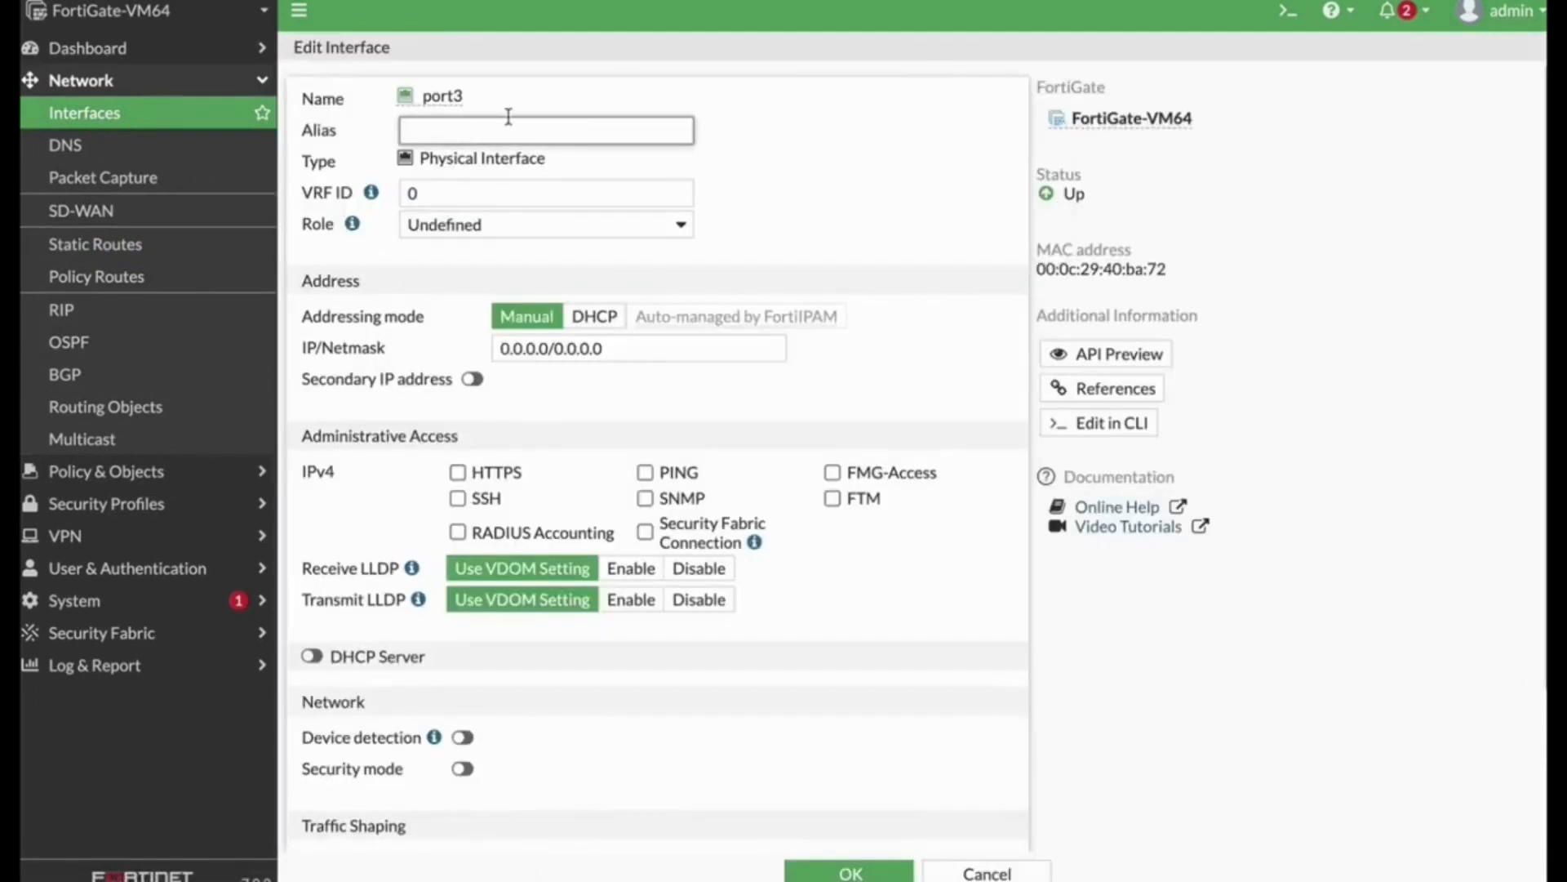
{"action": "type", "text": "DMZ"}
{"action": "left_click", "coordinate": [569, 227]}
{"action": "left_click", "coordinate": [578, 198]}
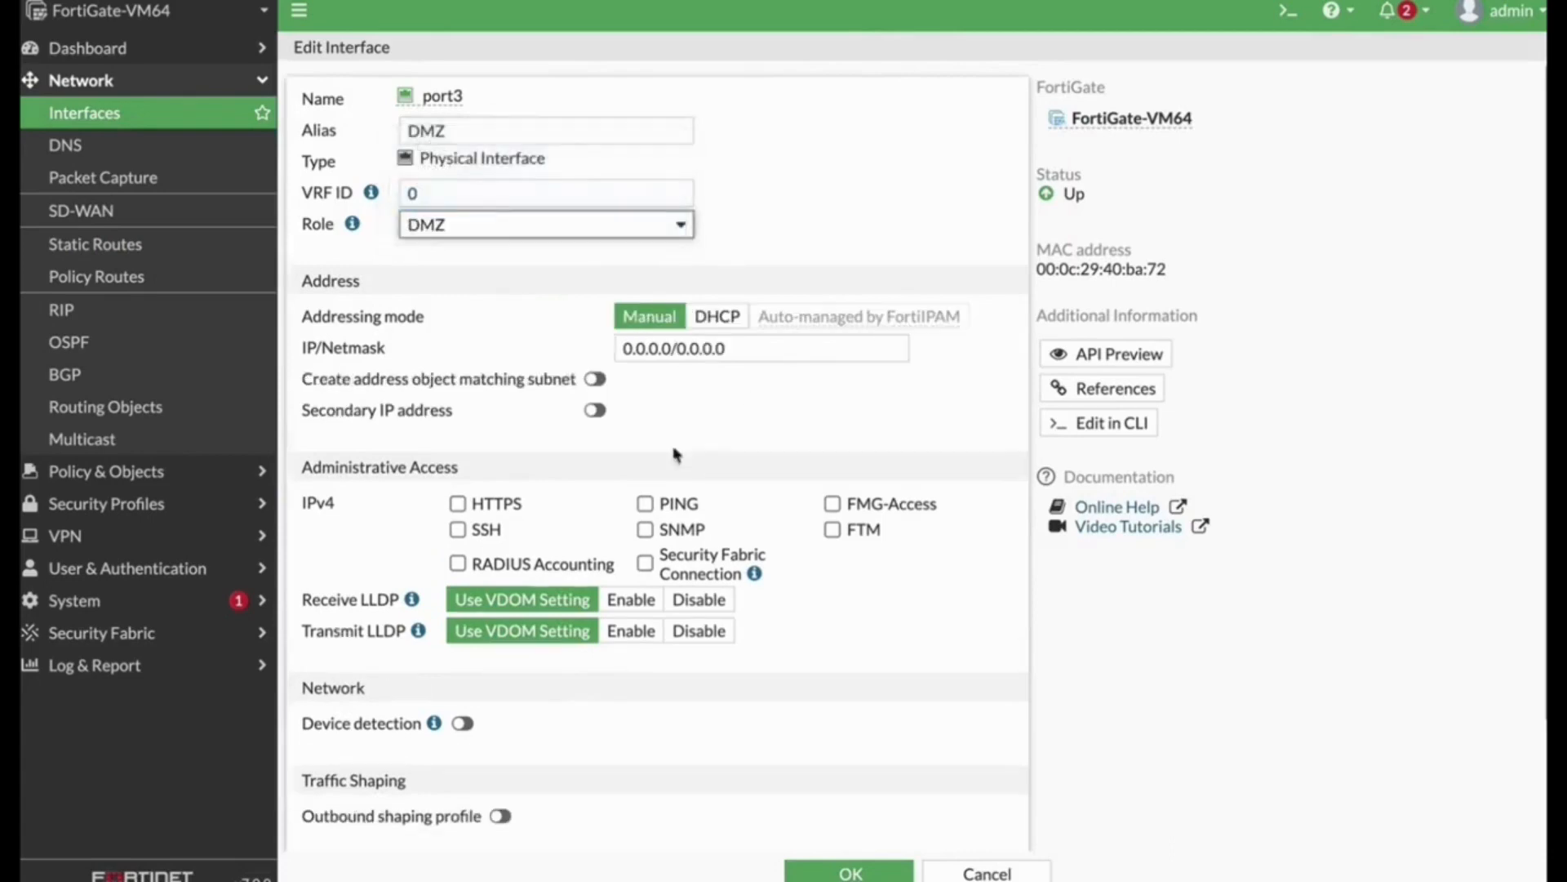
Step: Set port3's IP/netmask to 10.0.6.1/24, allow PING administrative access, and save the interface
{"action": "left_click", "coordinate": [716, 351]}
{"action": "key", "text": "ctrl+a"}
{"action": "type", "text": "1"}
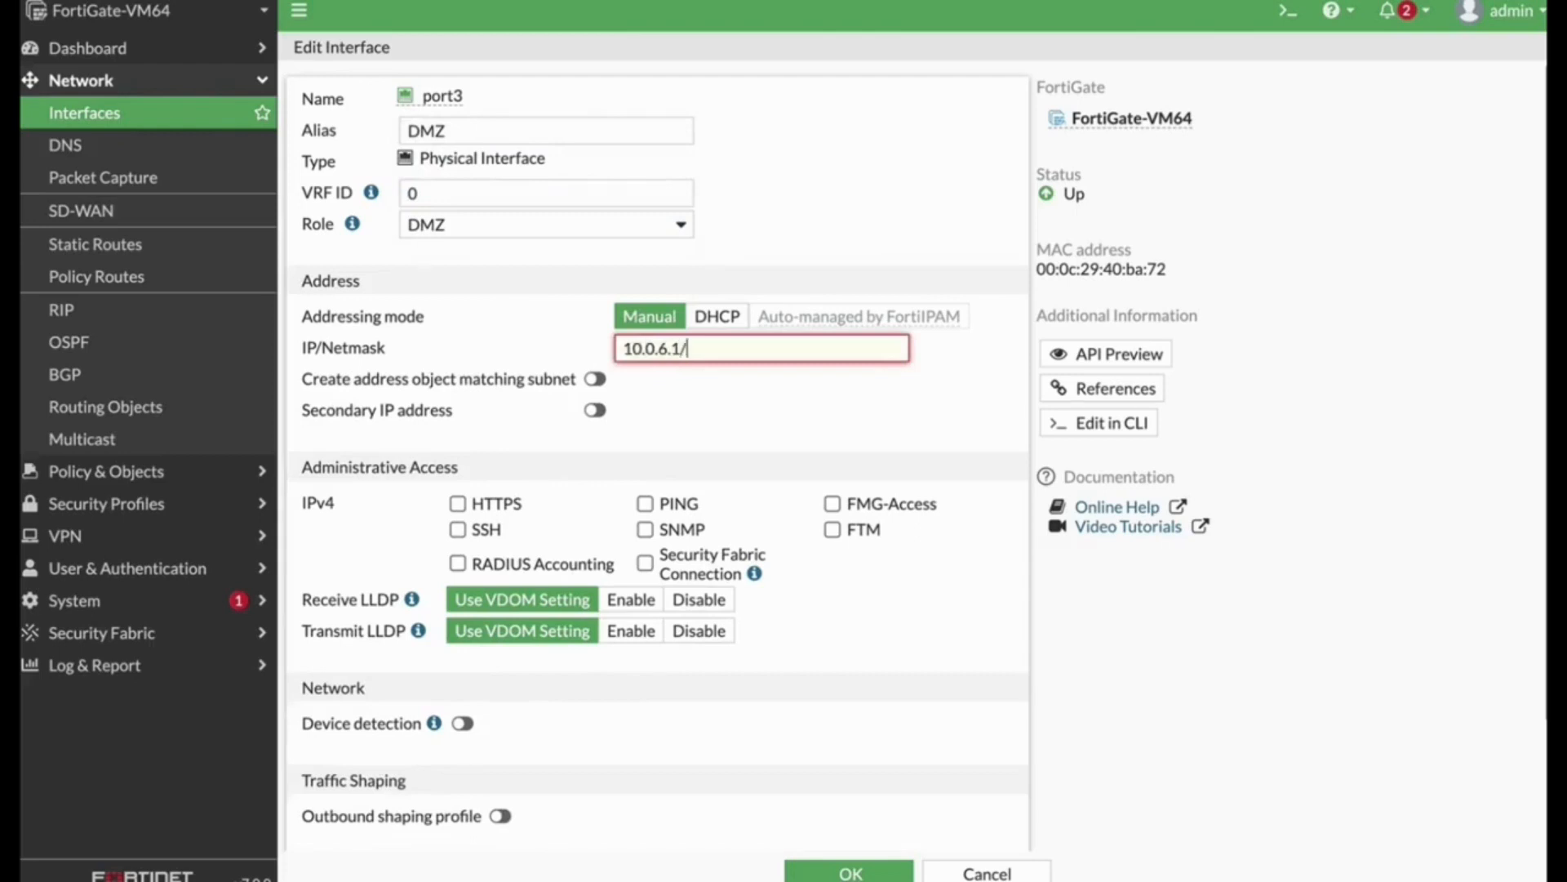
{"action": "type", "text": "0.0.6.1/24"}
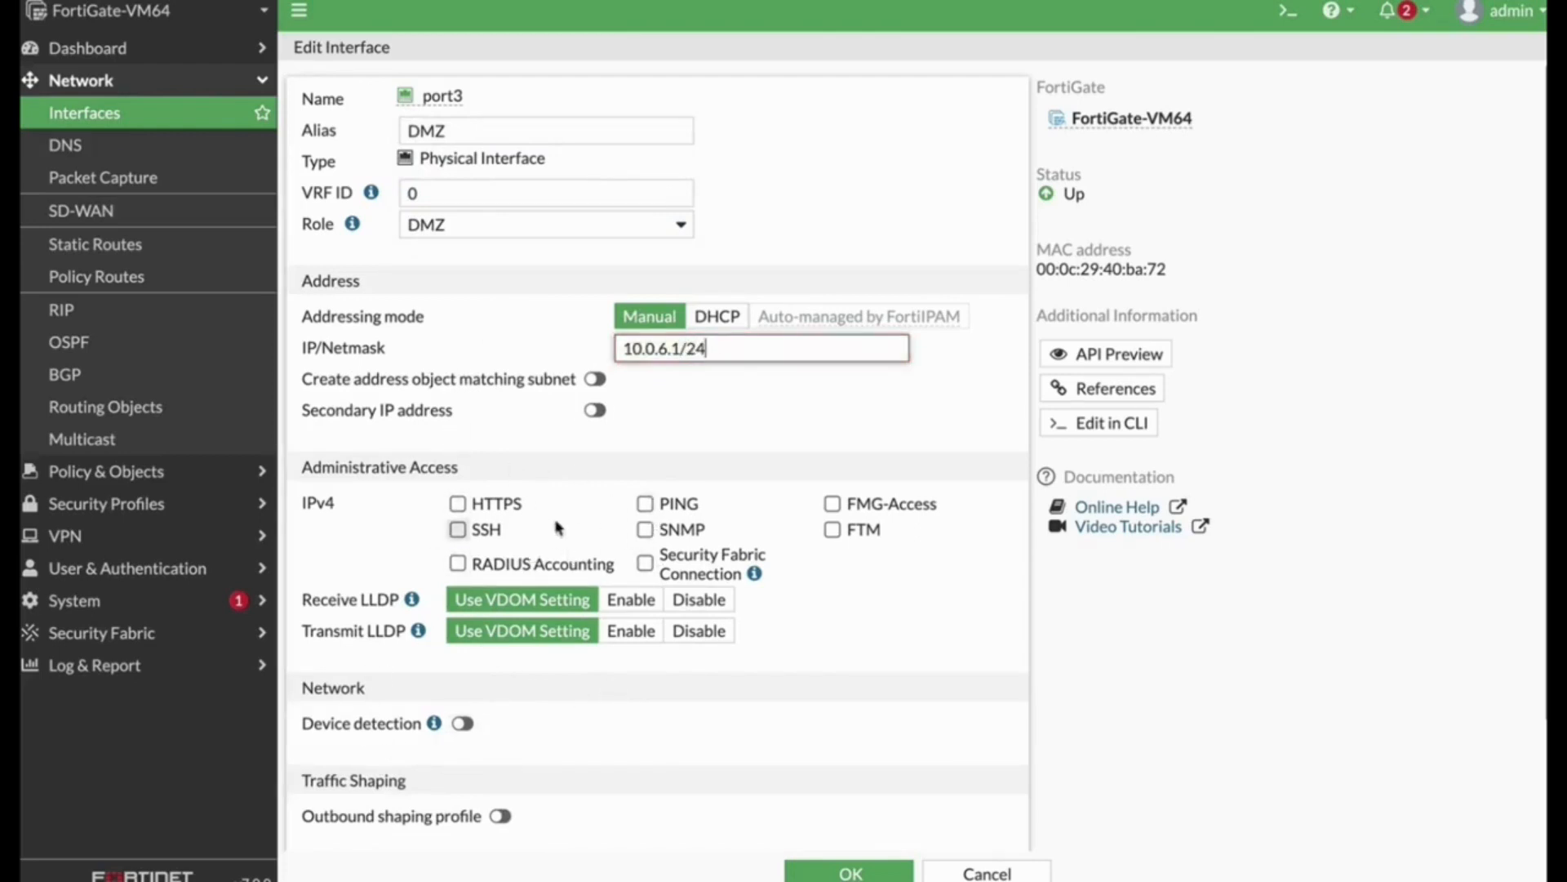
{"action": "left_click", "coordinate": [644, 504]}
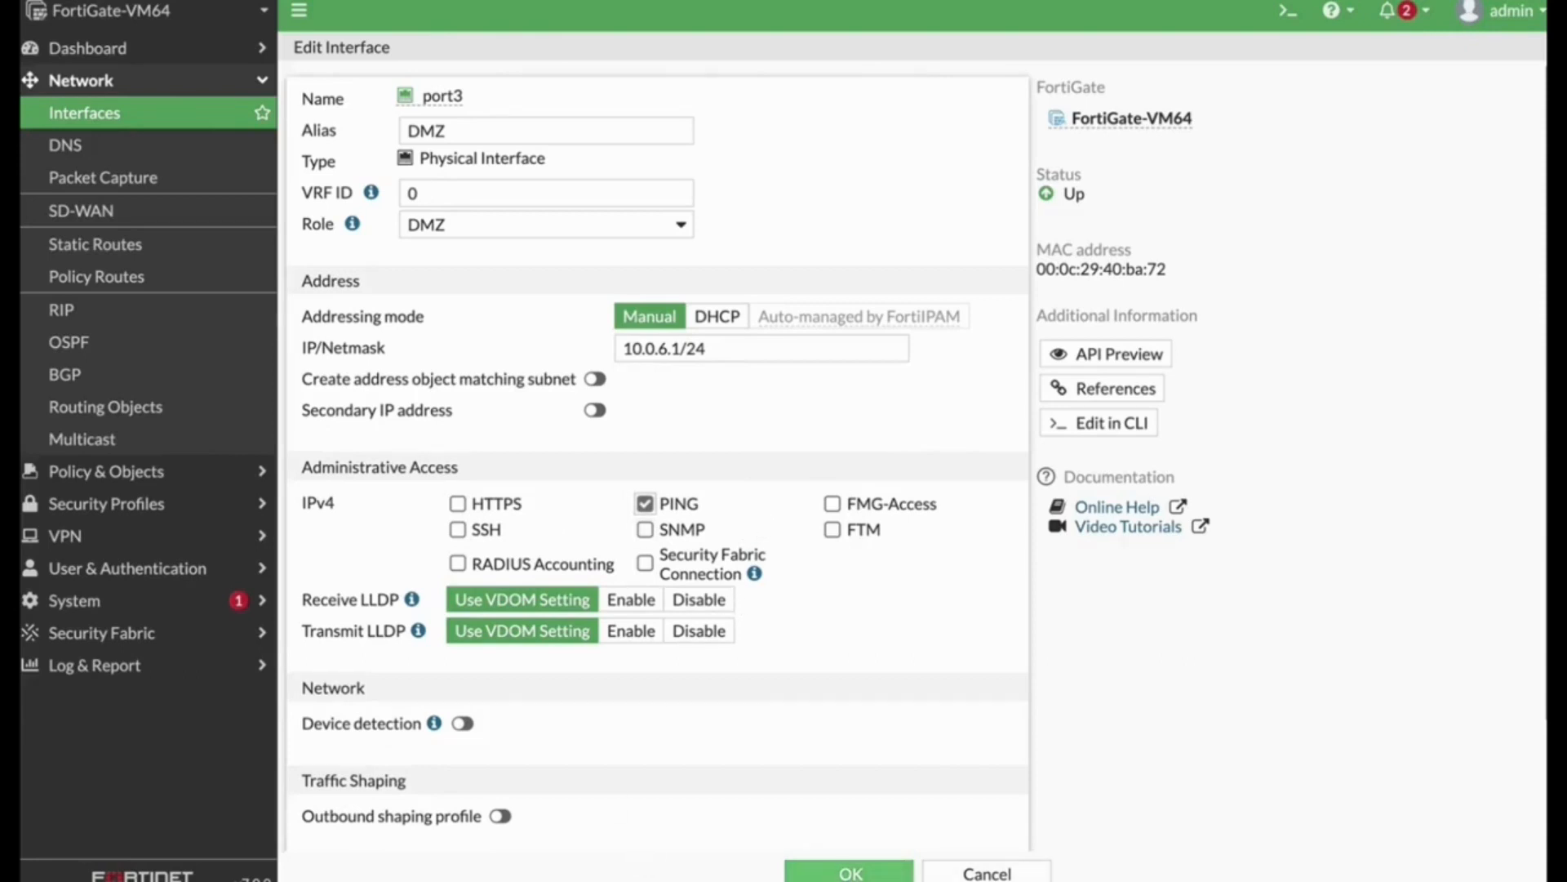
{"action": "left_click", "coordinate": [850, 870]}
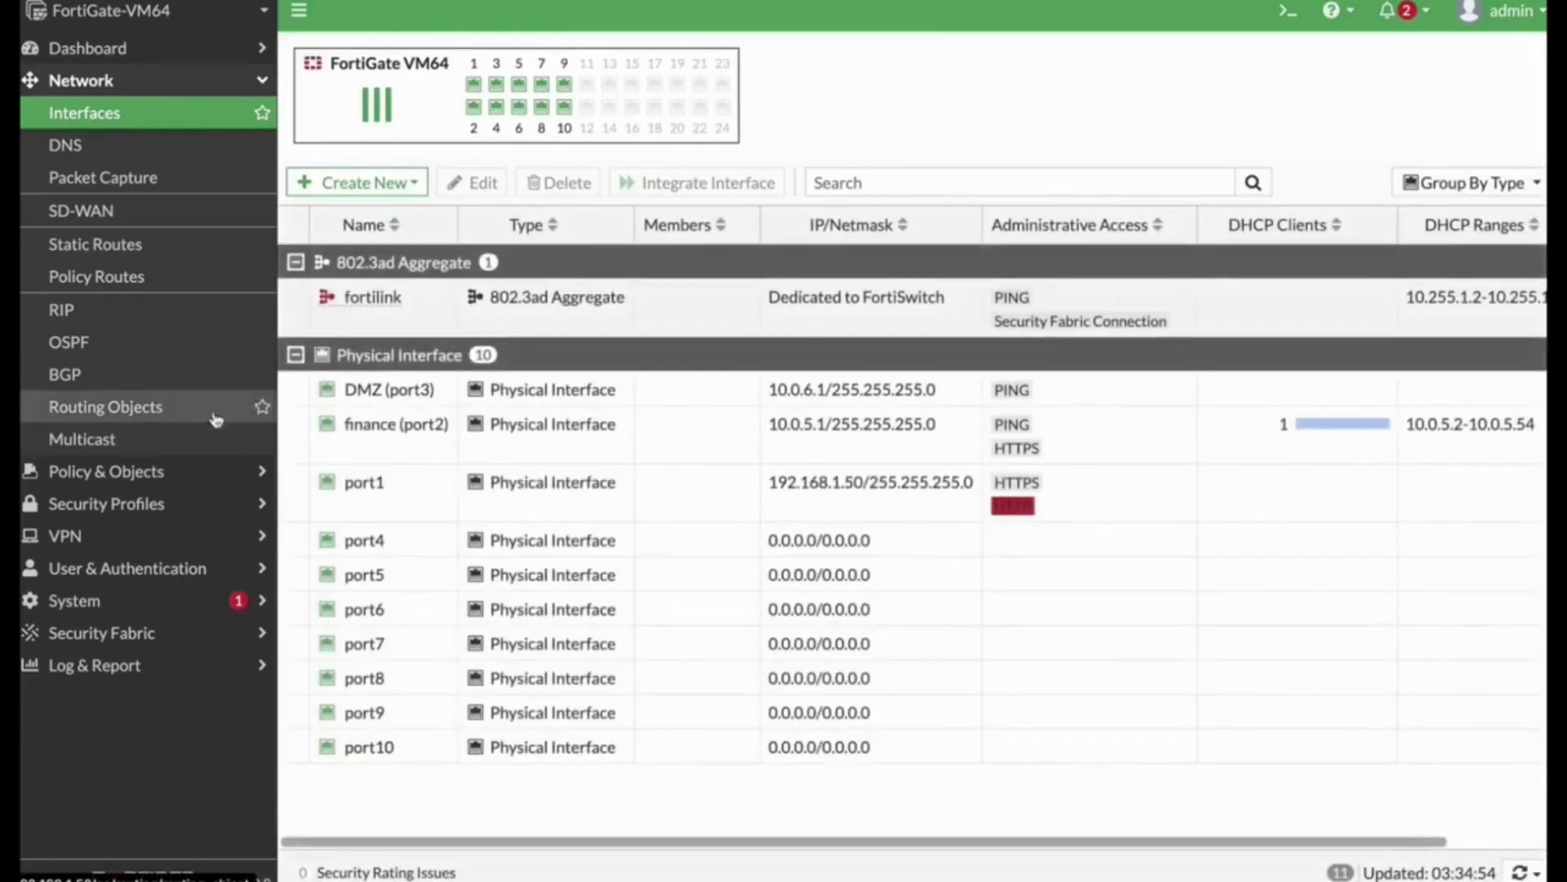
Step: Create a virtual IP named server mapping external address 1.1.1.1 to internal address 10.0.6.7
{"action": "left_click", "coordinate": [150, 471]}
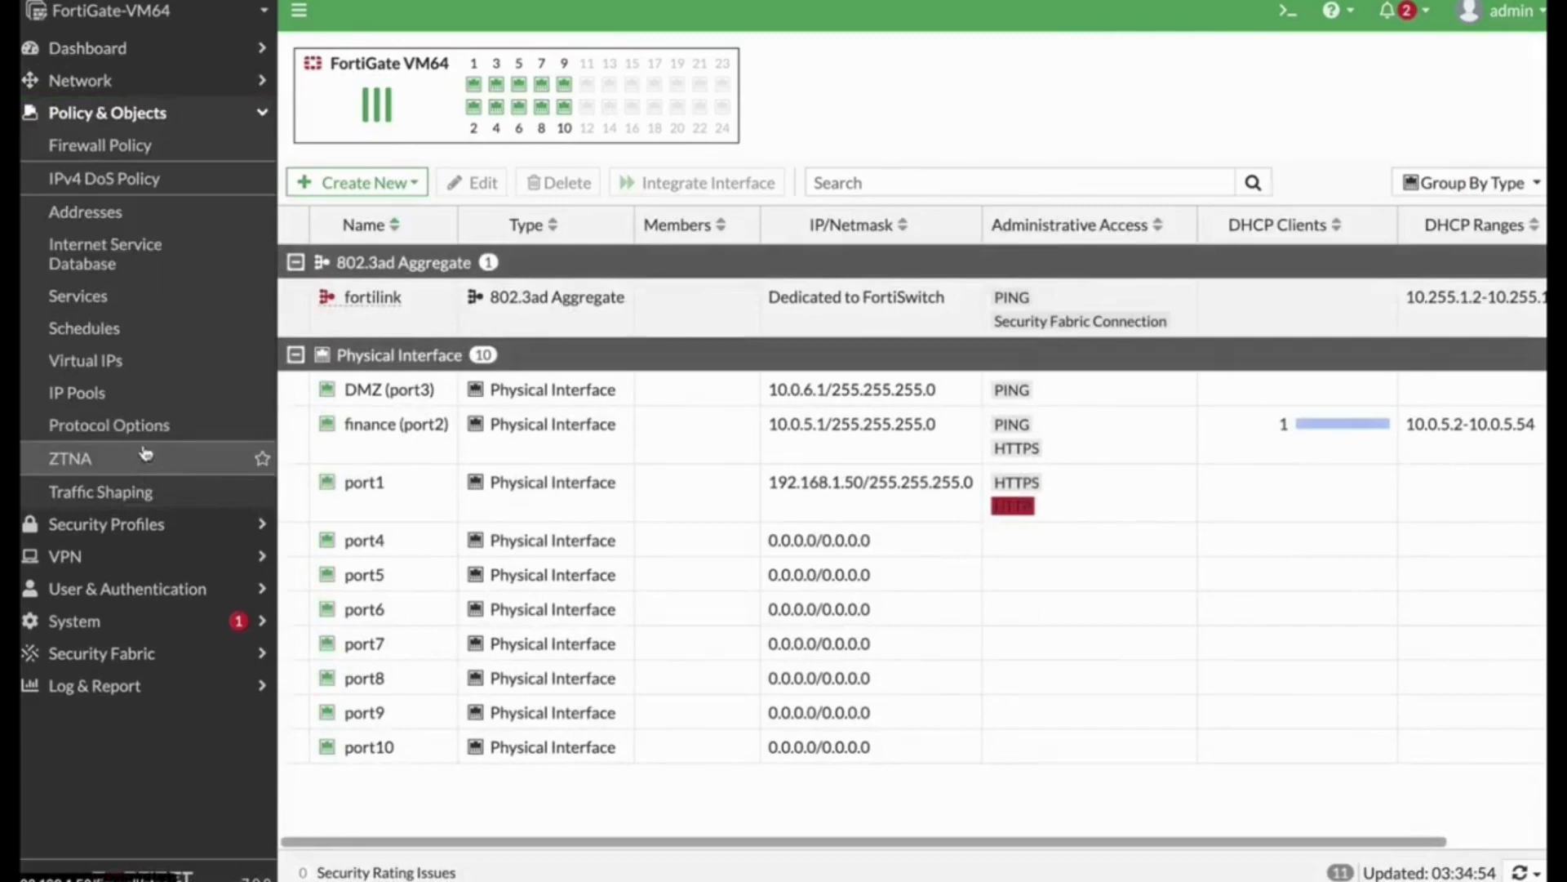
{"action": "left_click", "coordinate": [140, 364]}
{"action": "left_click", "coordinate": [351, 54]}
{"action": "left_click", "coordinate": [375, 84]}
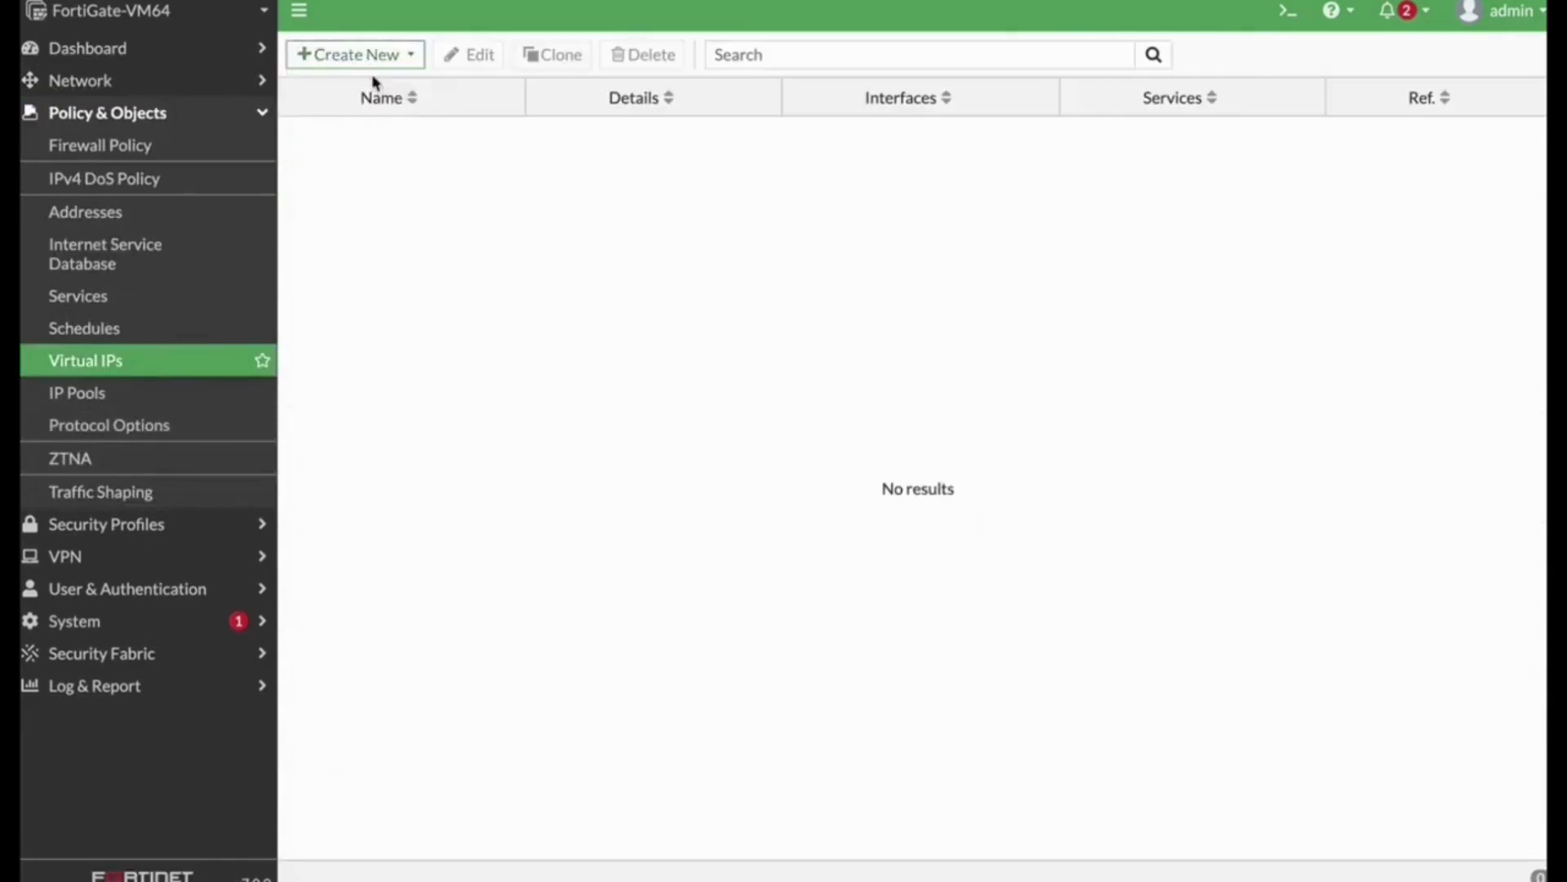
{"action": "left_click", "coordinate": [521, 133]}
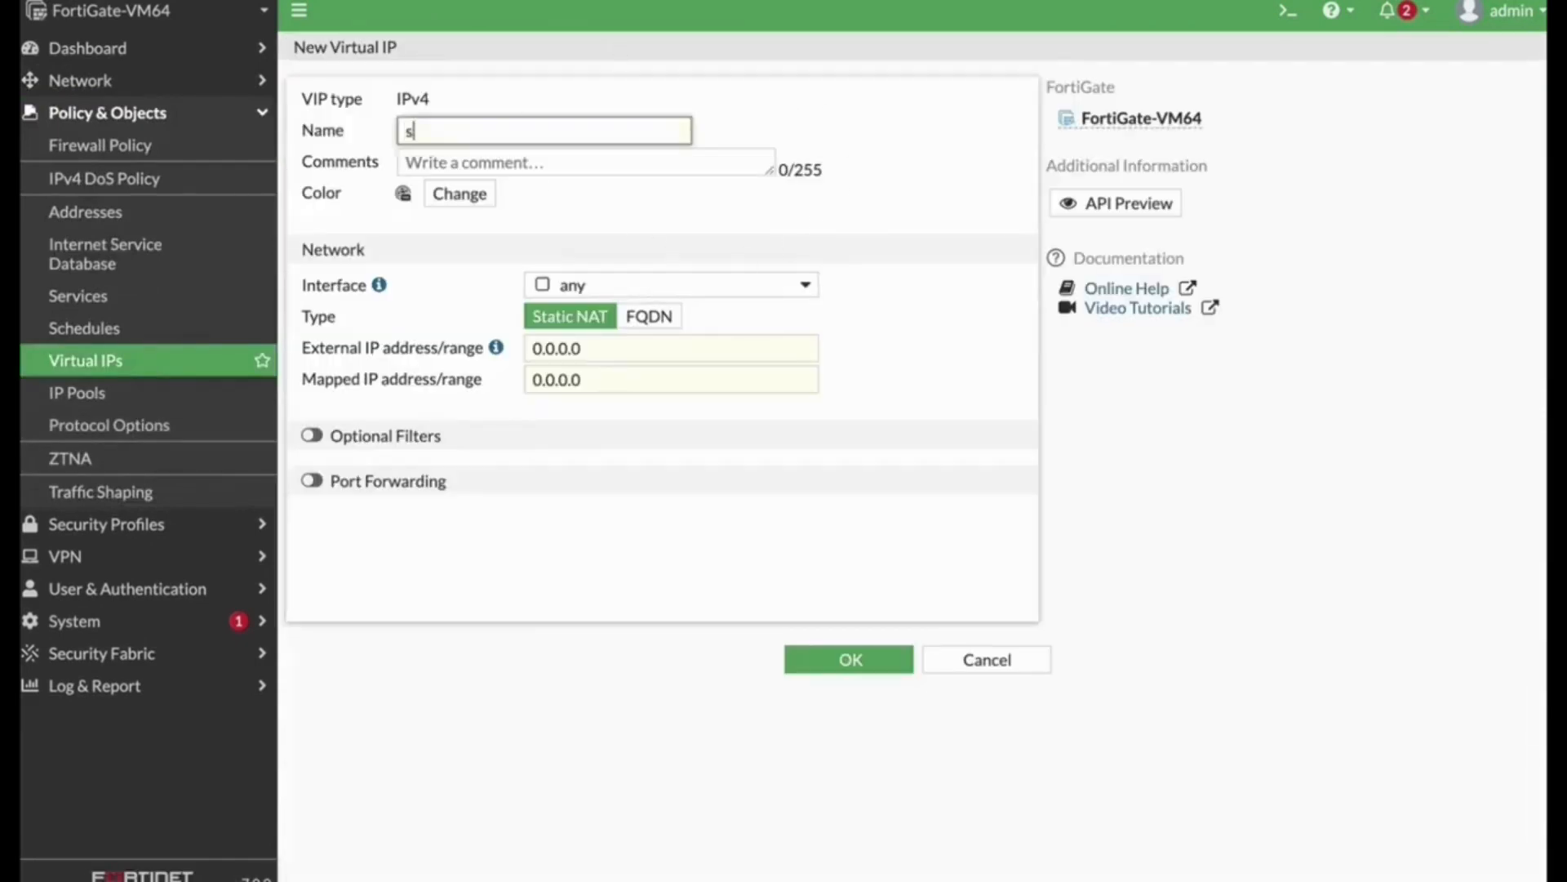
{"action": "left_click", "coordinate": [633, 349]}
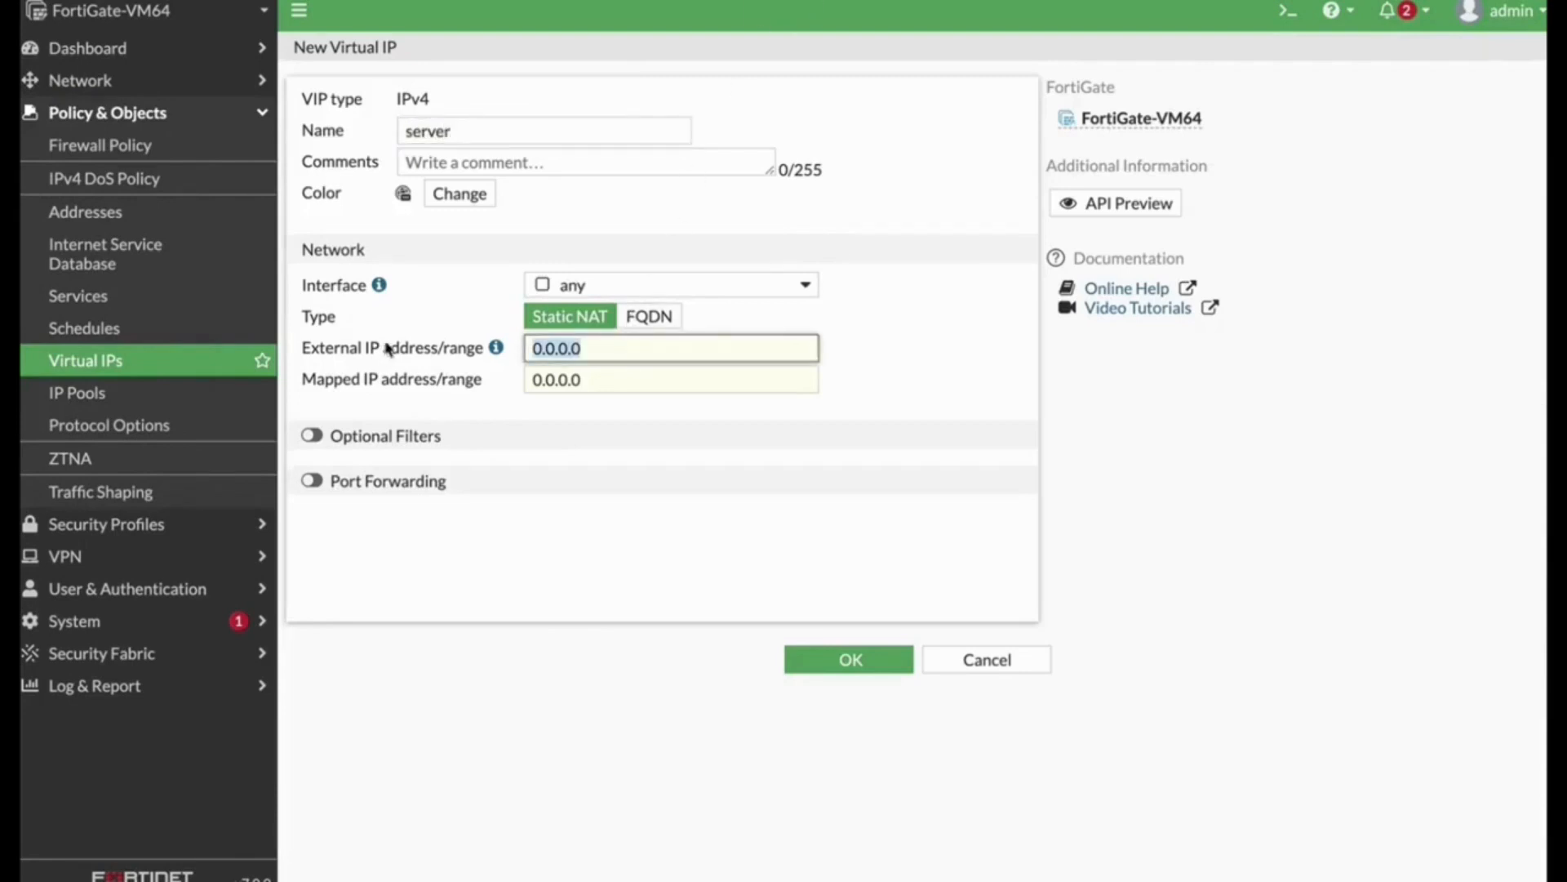
{"action": "type", "text": "1."}
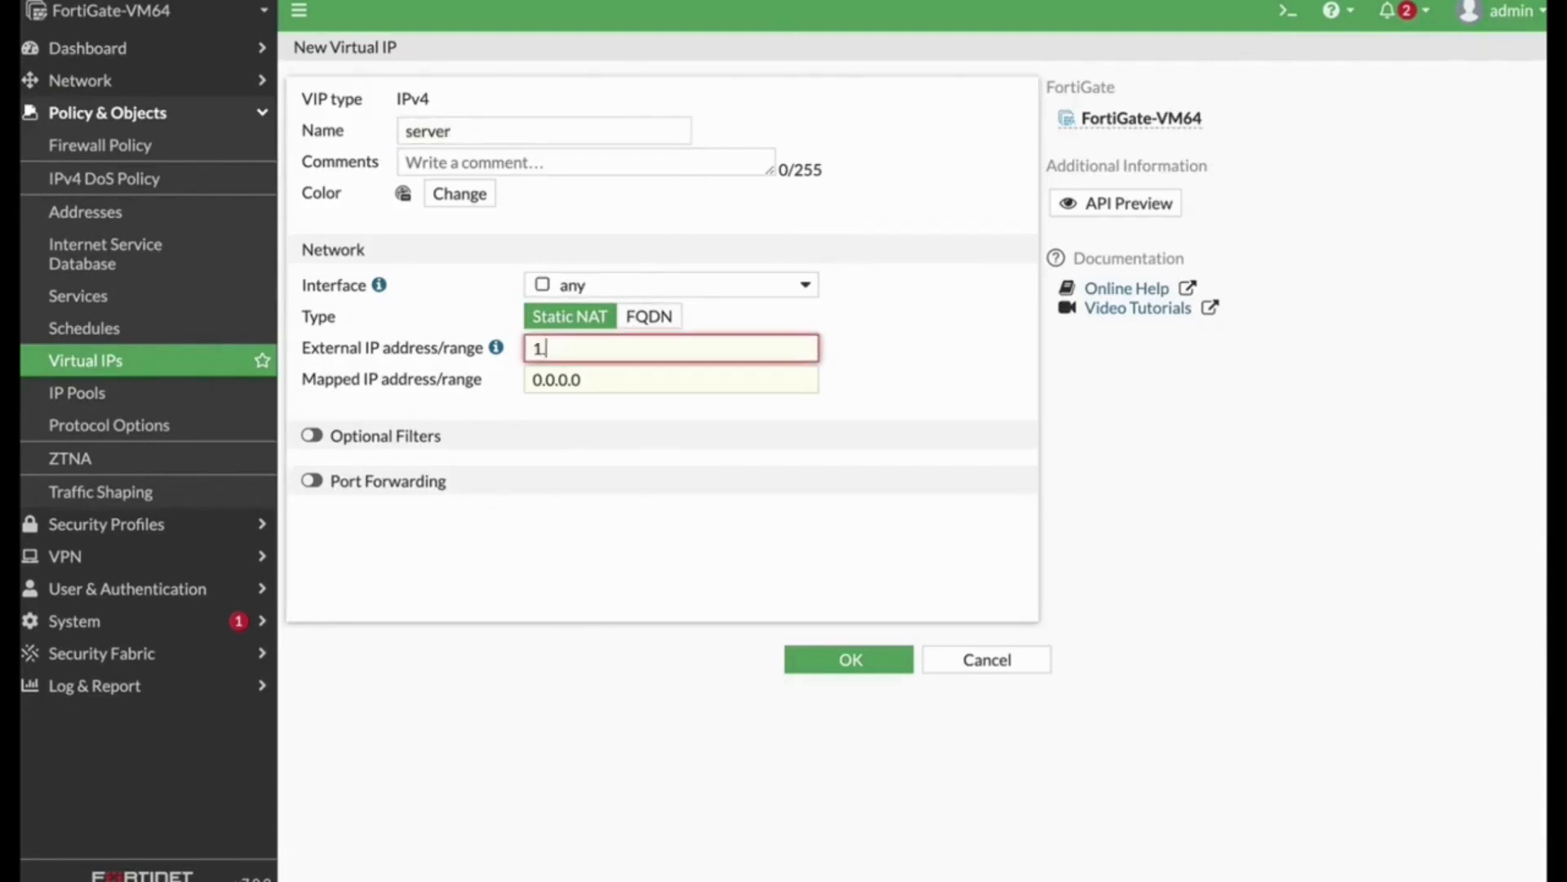
{"action": "type", "text": "1.1.1"}
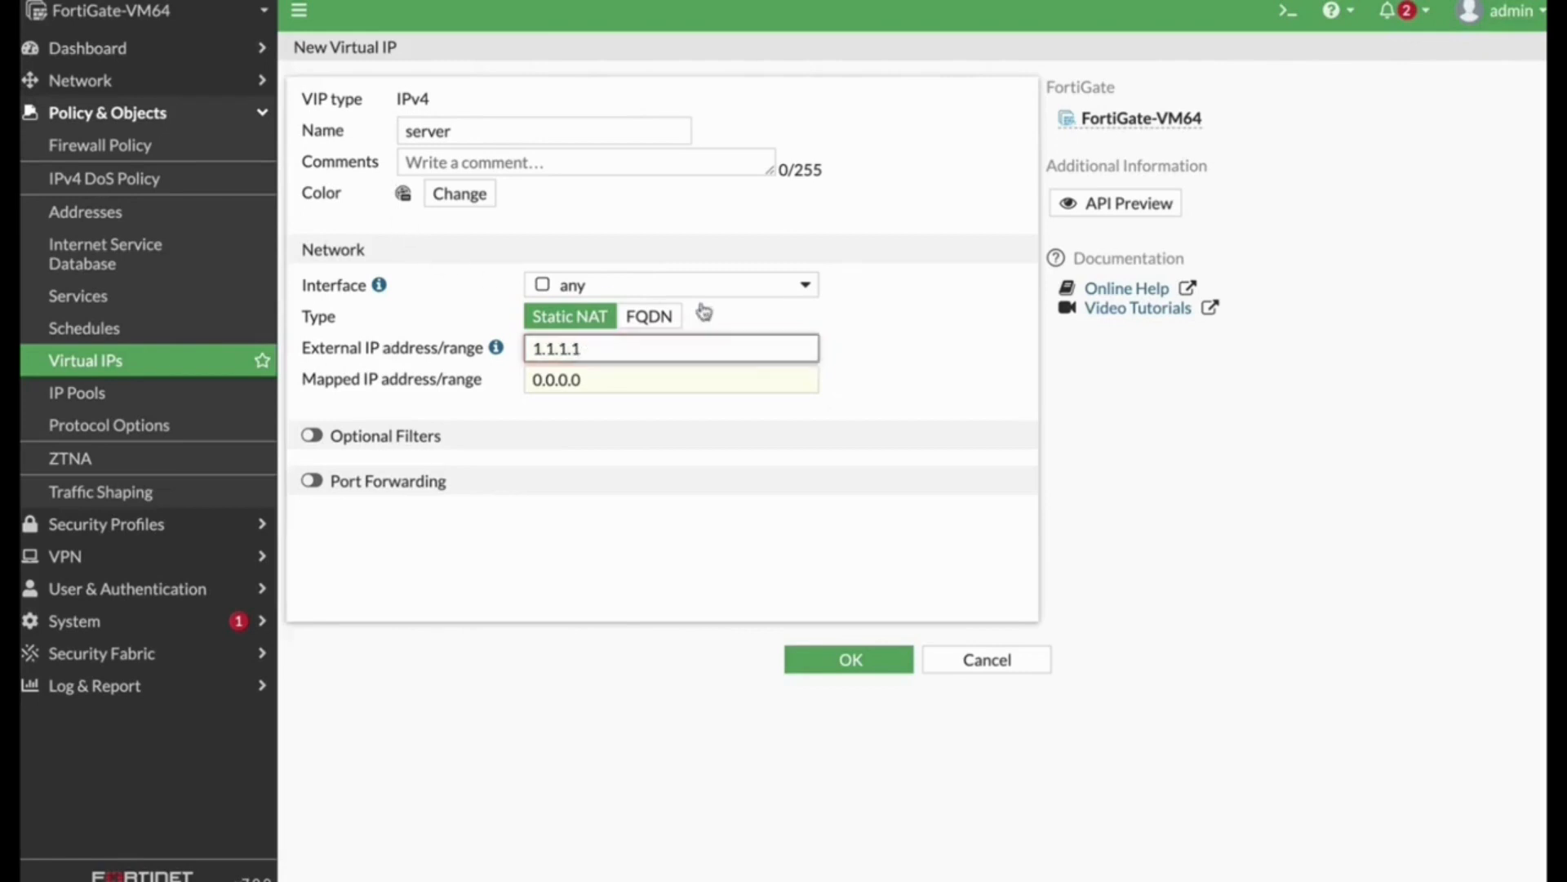
{"action": "left_click", "coordinate": [643, 382]}
{"action": "type", "text": "10"}
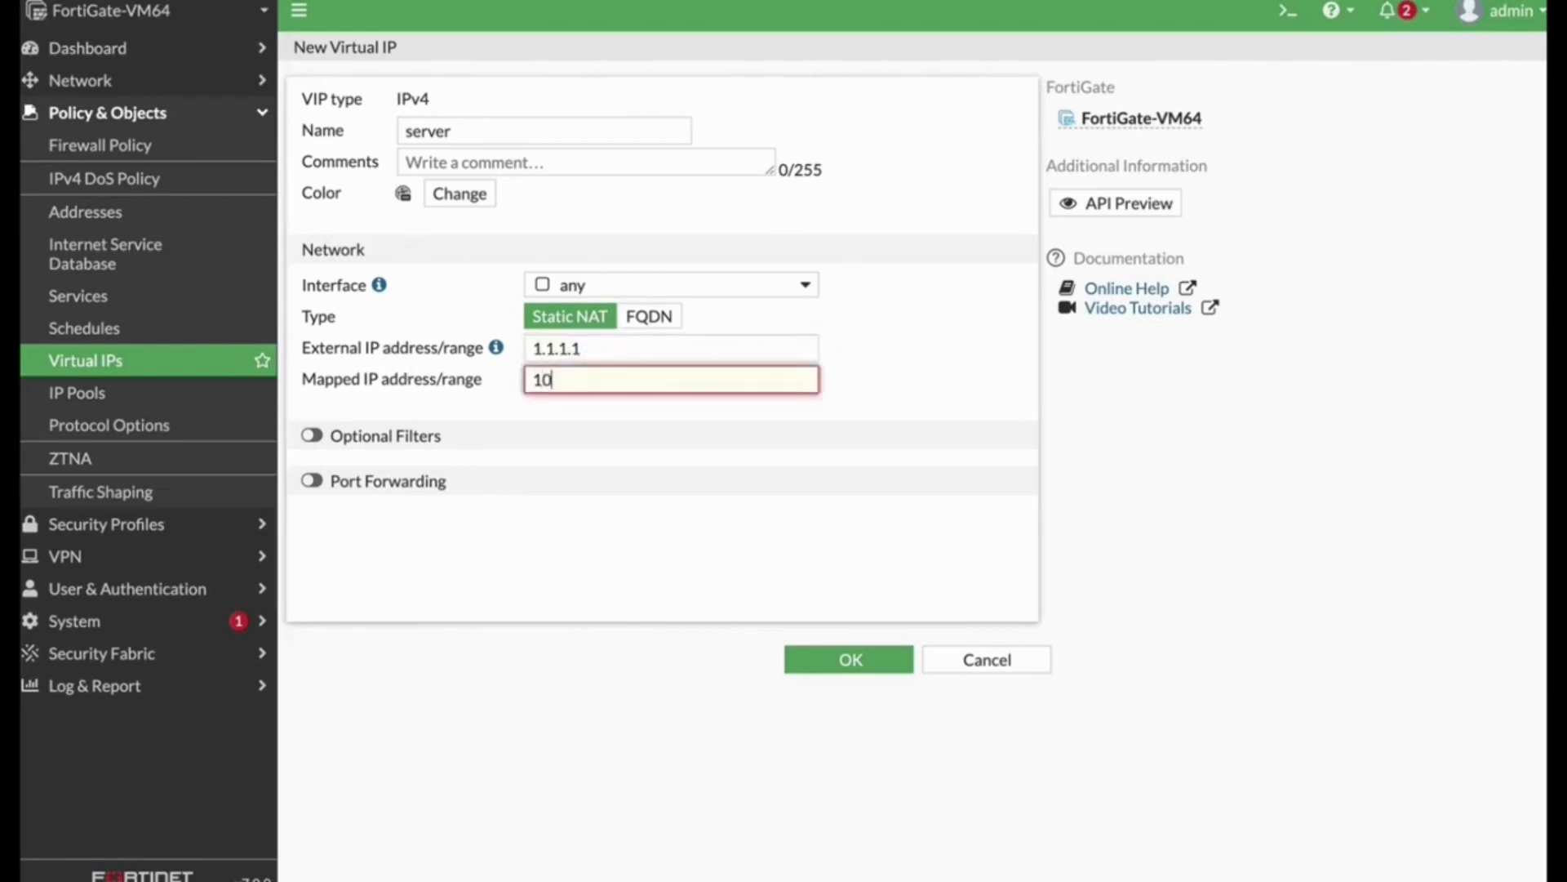
{"action": "type", "text": ".0.6.7"}
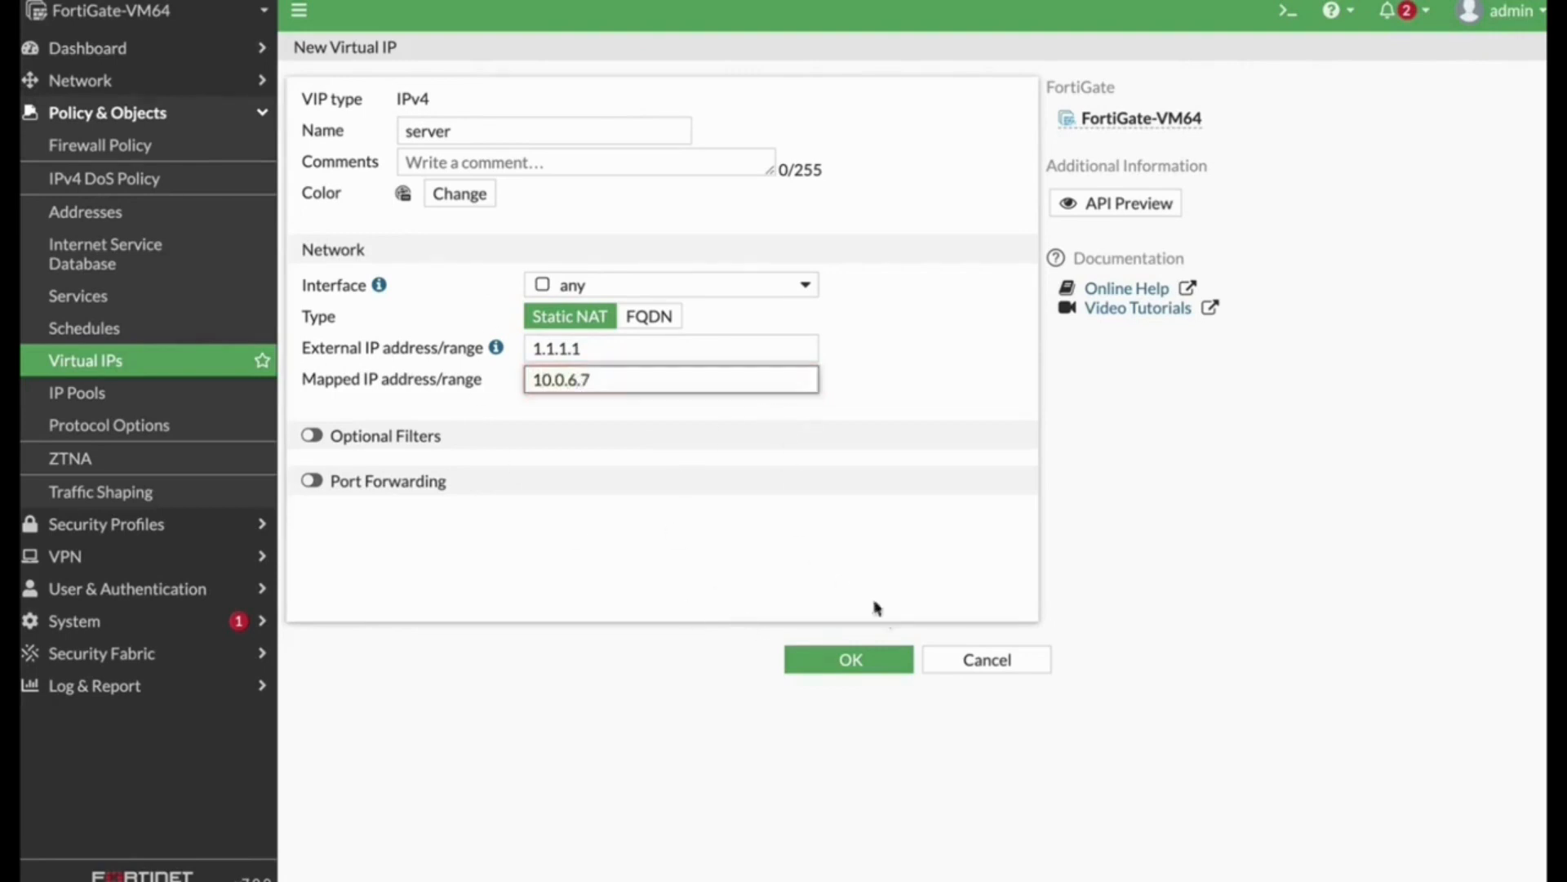
{"action": "left_click", "coordinate": [847, 657]}
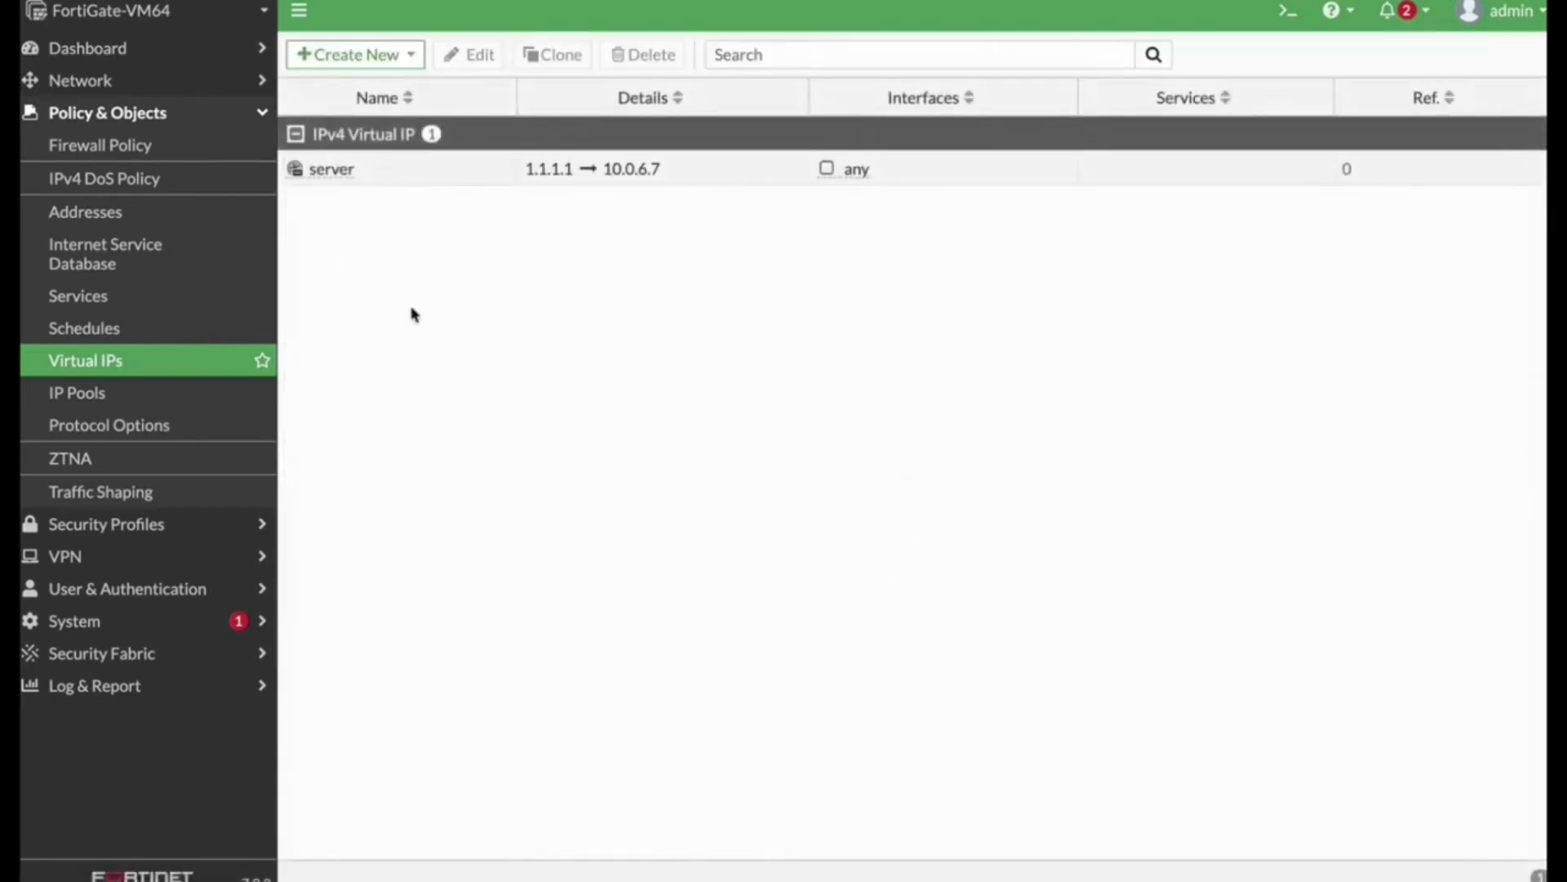
Step: Create a firewall policy from the server virtual IP named Server_in, incoming on port1 and outgoing to DMZ (port3)
{"action": "right_click", "coordinate": [356, 179]}
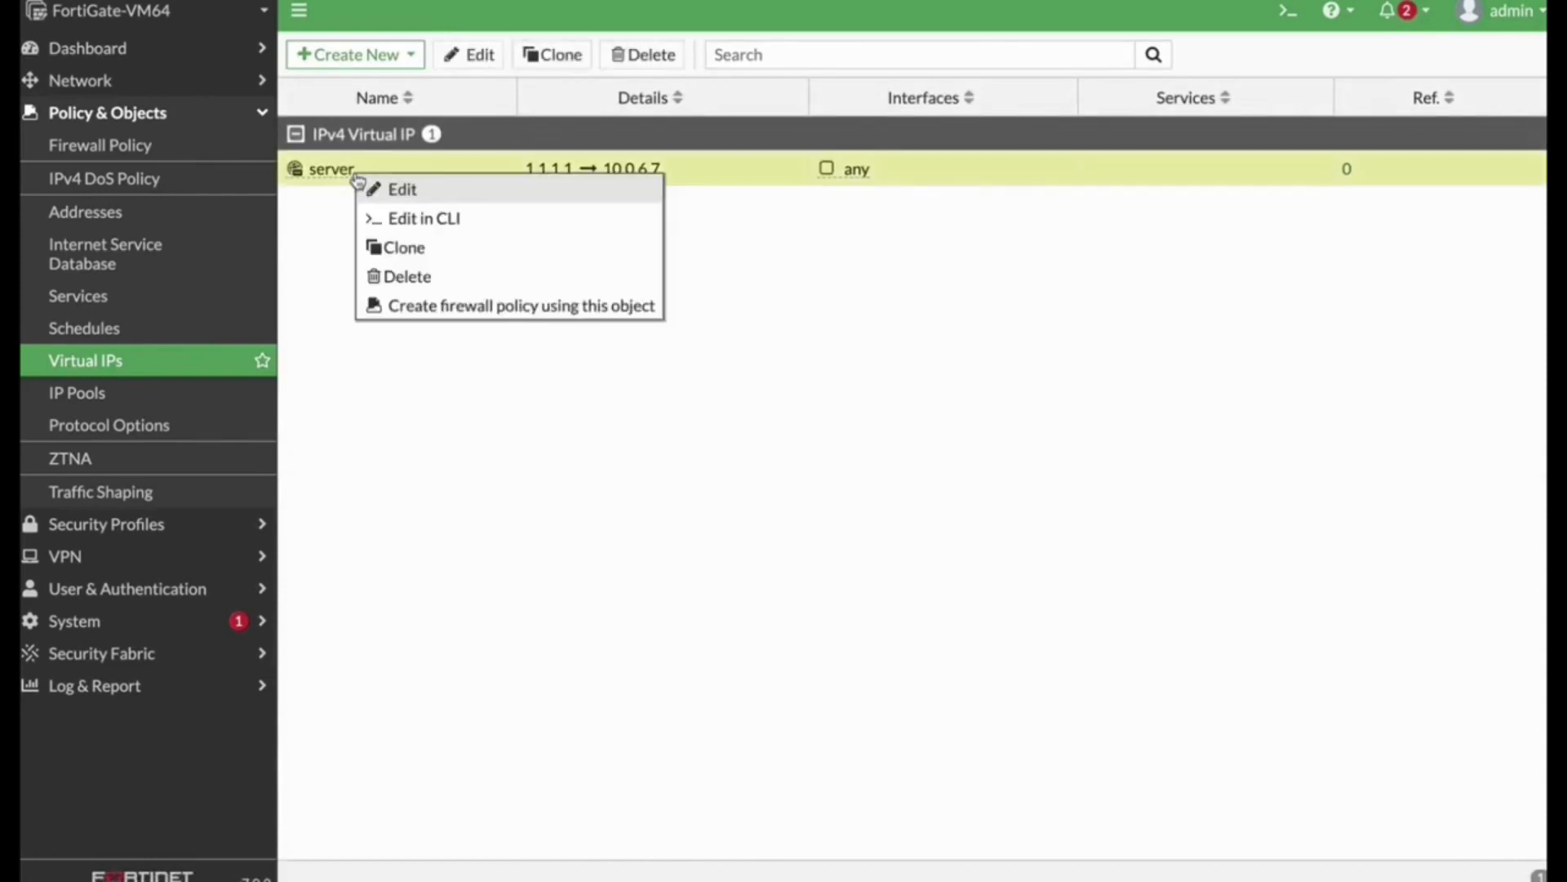
{"action": "left_click", "coordinate": [455, 308]}
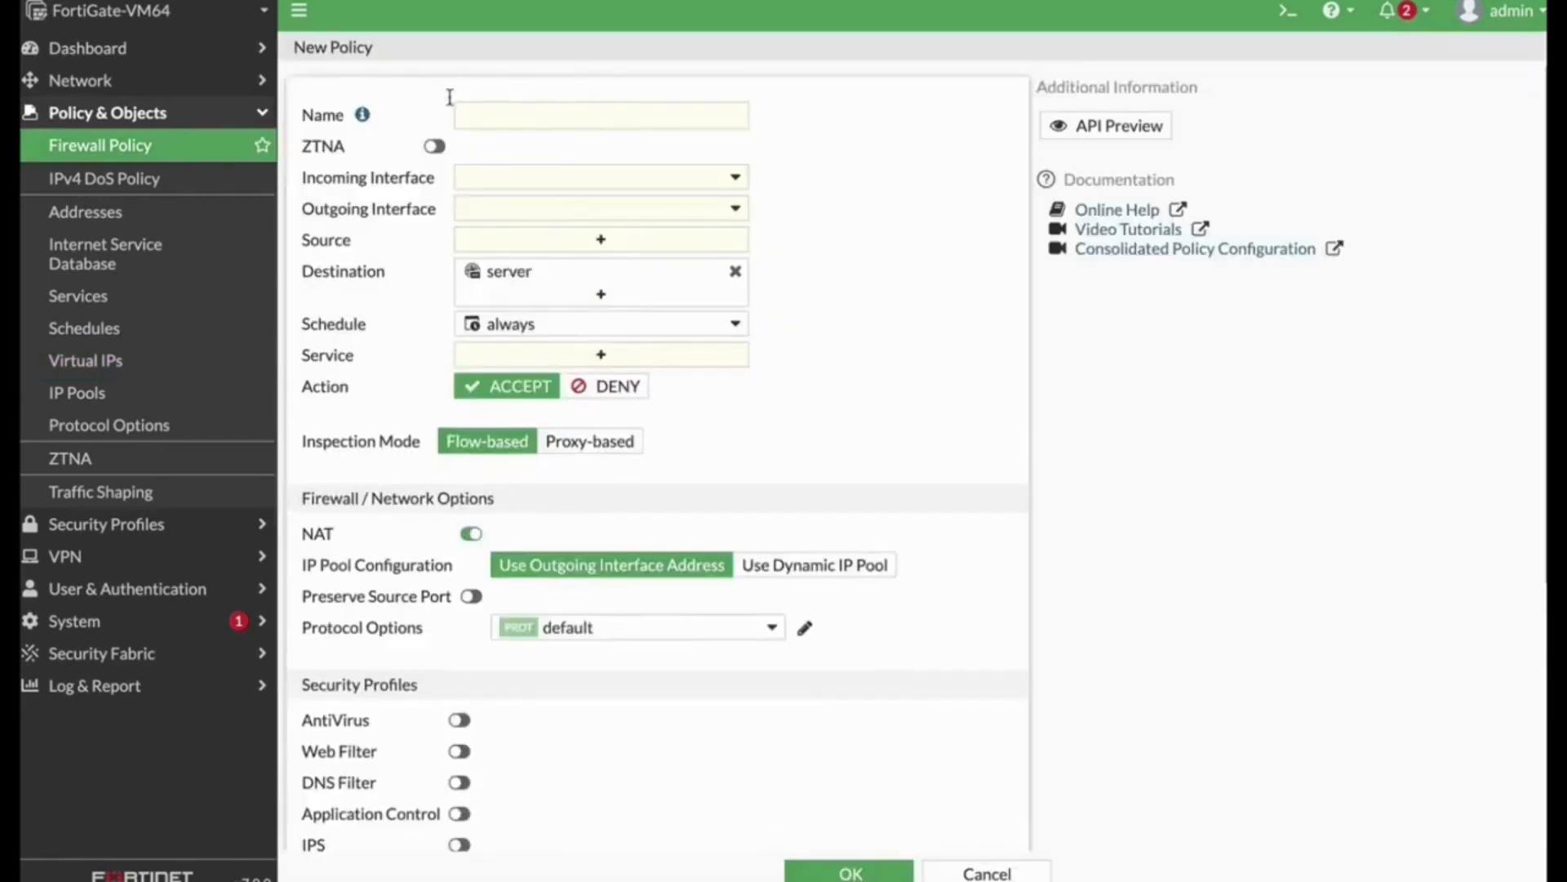
{"action": "left_click", "coordinate": [482, 122]}
{"action": "type", "text": "Server_in"}
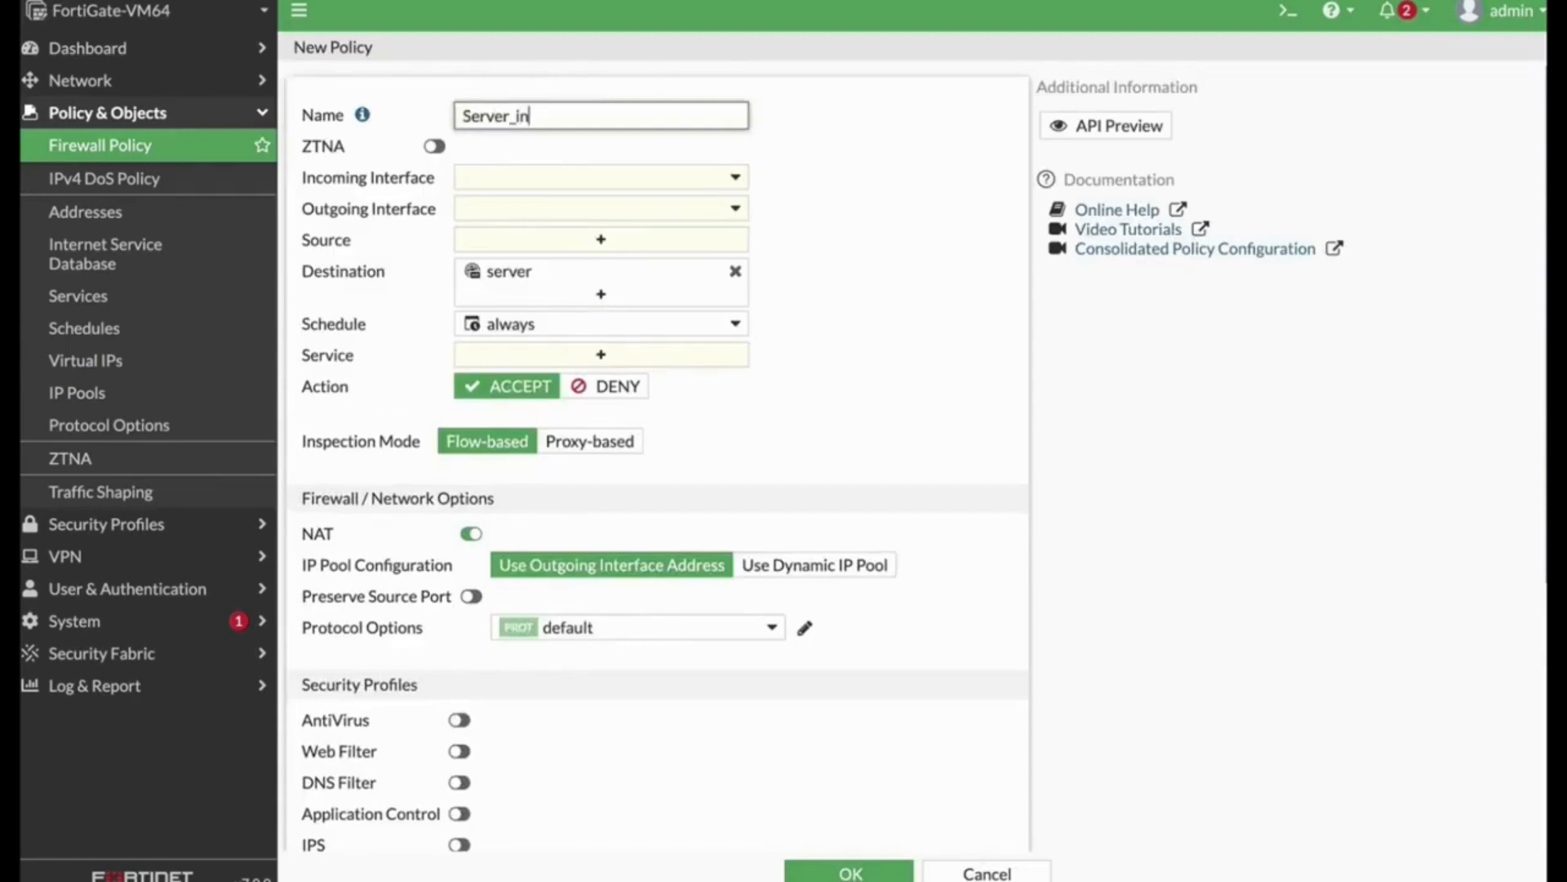
{"action": "left_click", "coordinate": [689, 181]}
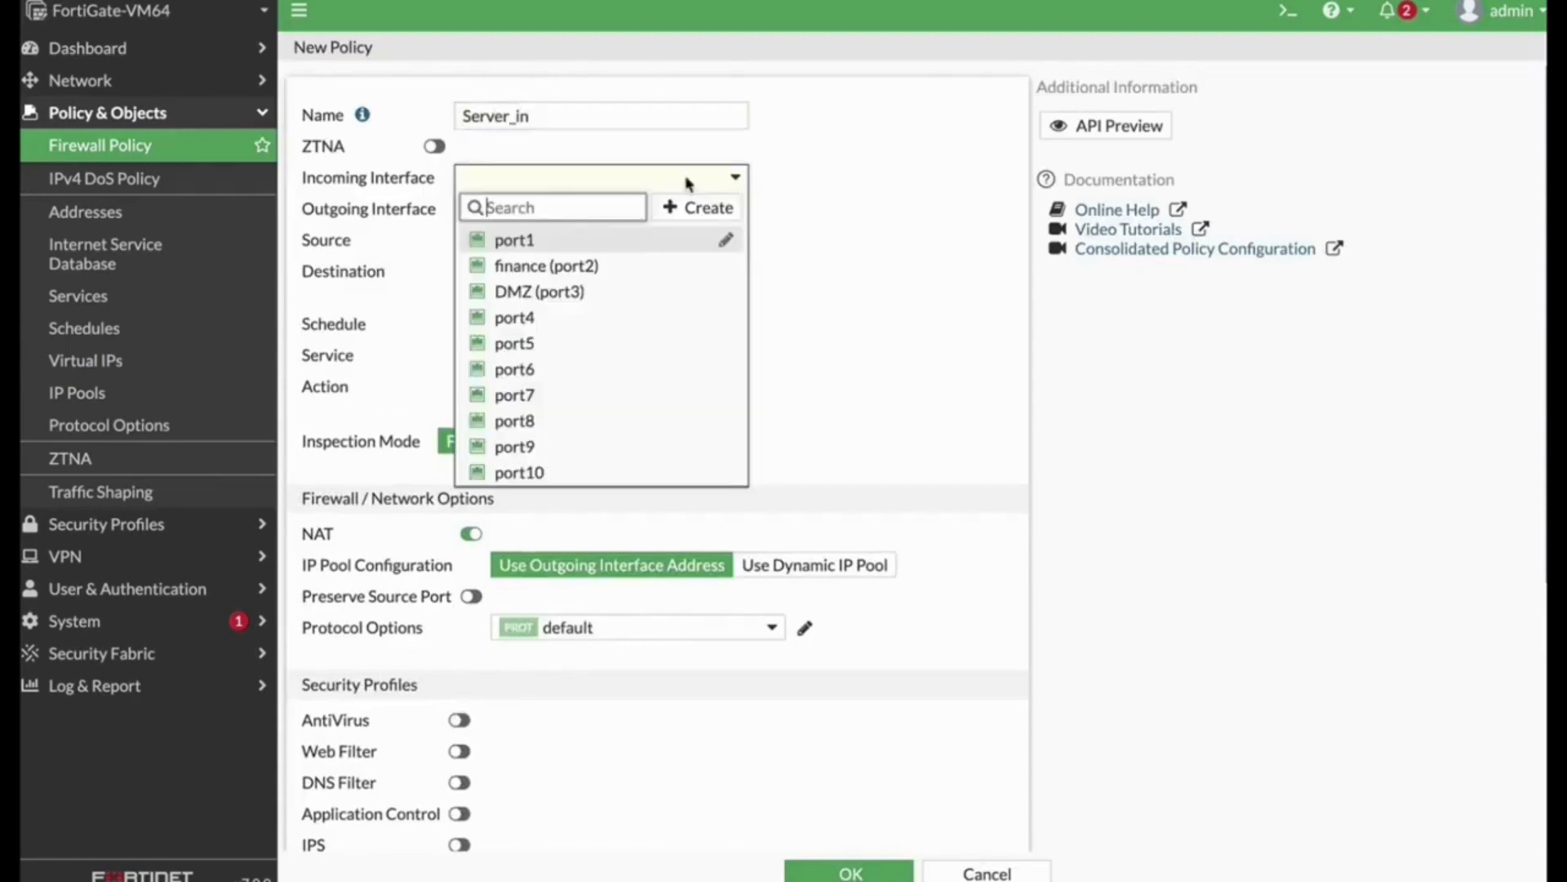
{"action": "left_click", "coordinate": [582, 245]}
{"action": "left_click", "coordinate": [644, 212]}
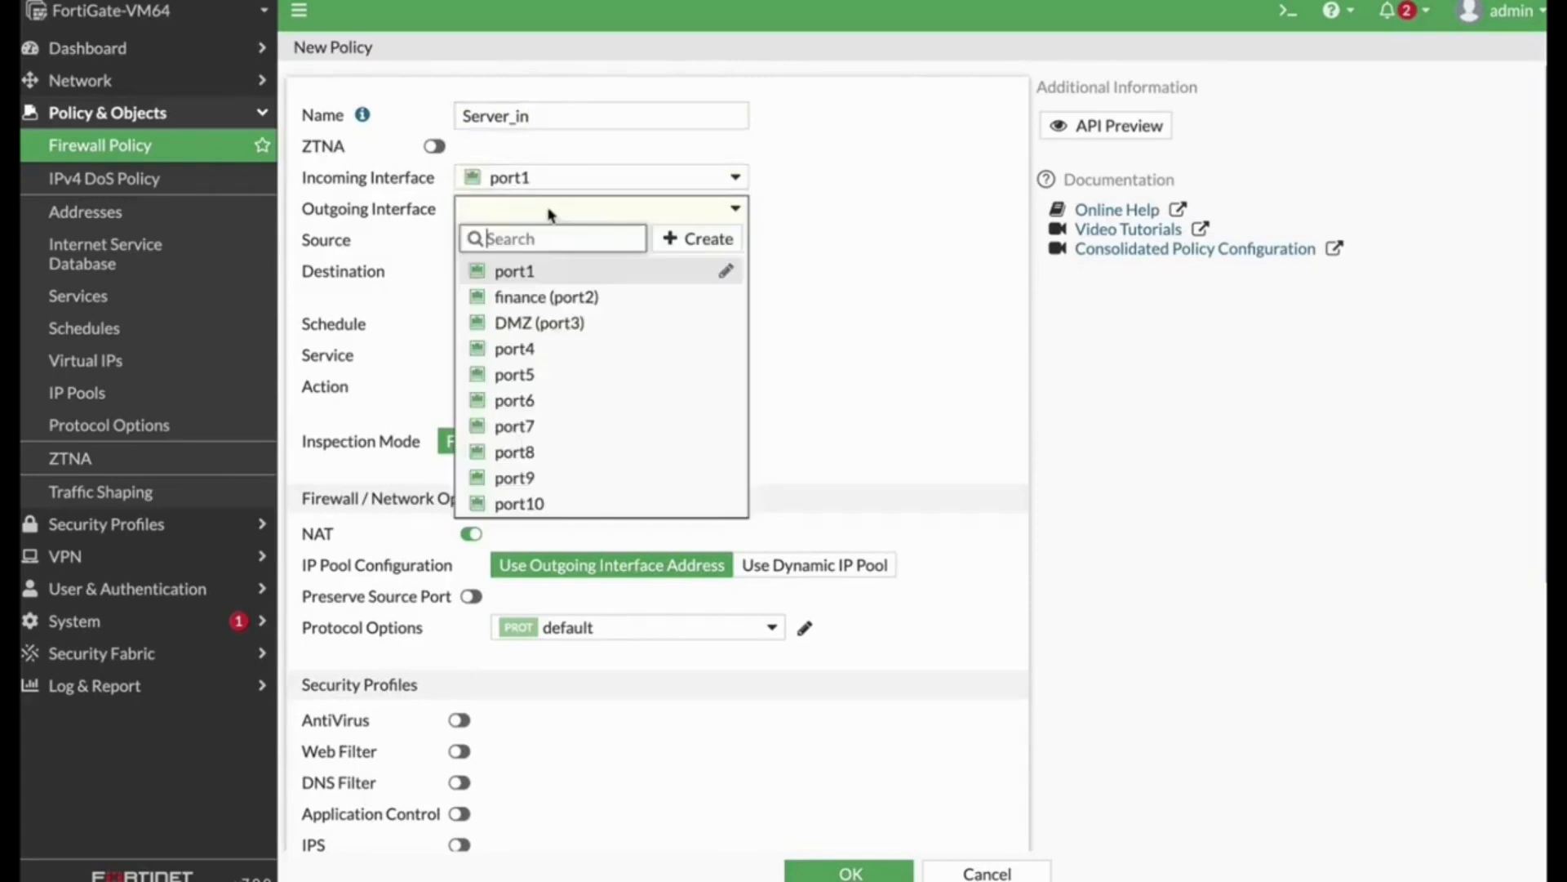
{"action": "left_click", "coordinate": [546, 324]}
Step: Set the Server_in policy's source to all and its services to HTTP and HTTPS
{"action": "left_click", "coordinate": [598, 245]}
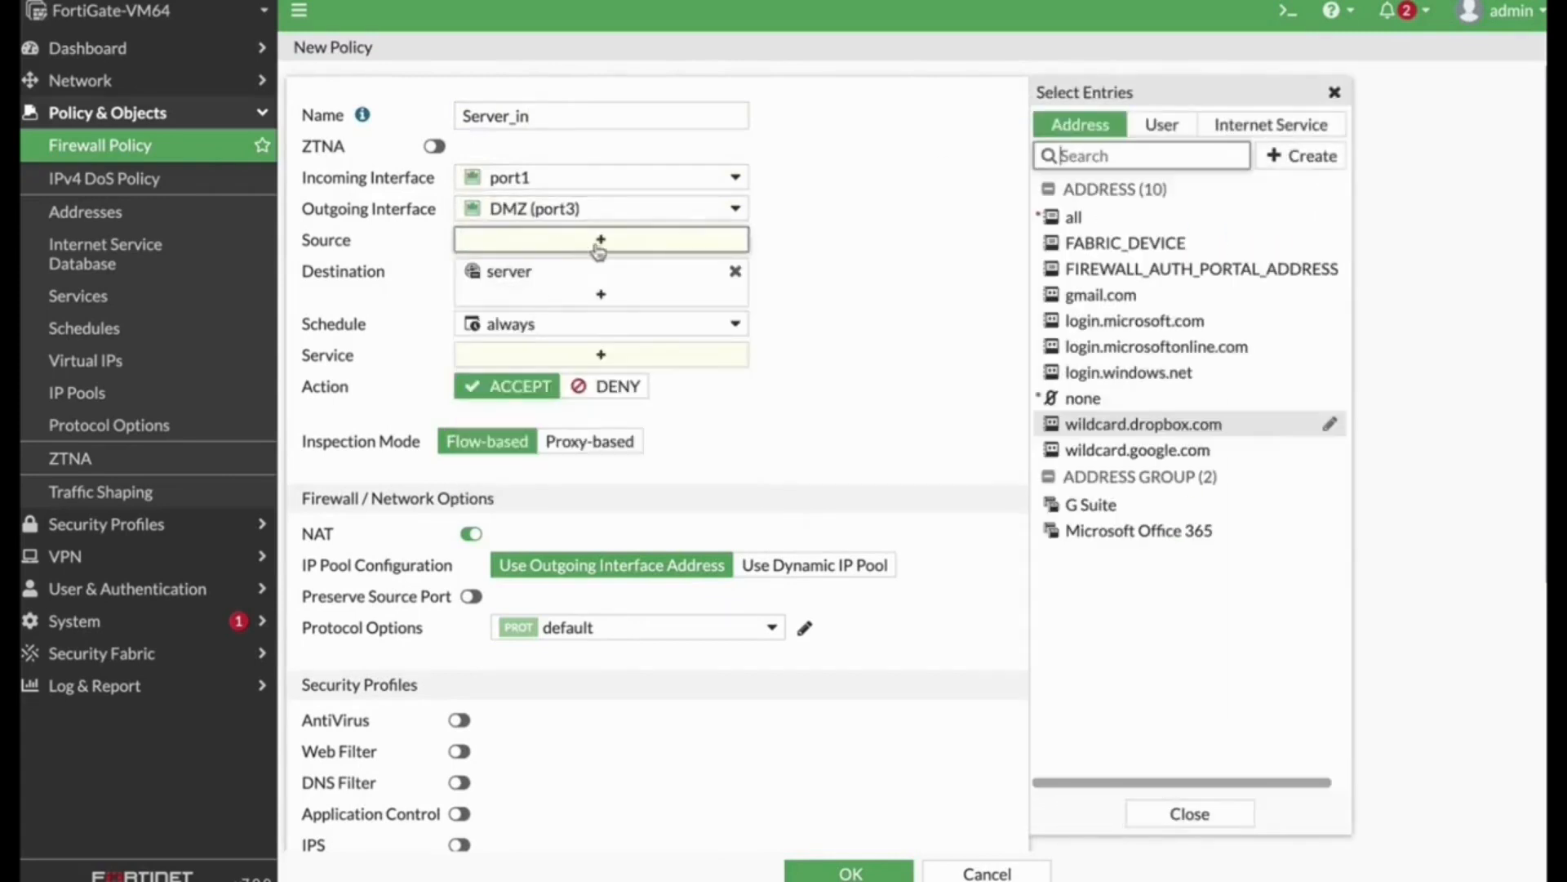
{"action": "left_click", "coordinate": [1074, 218]}
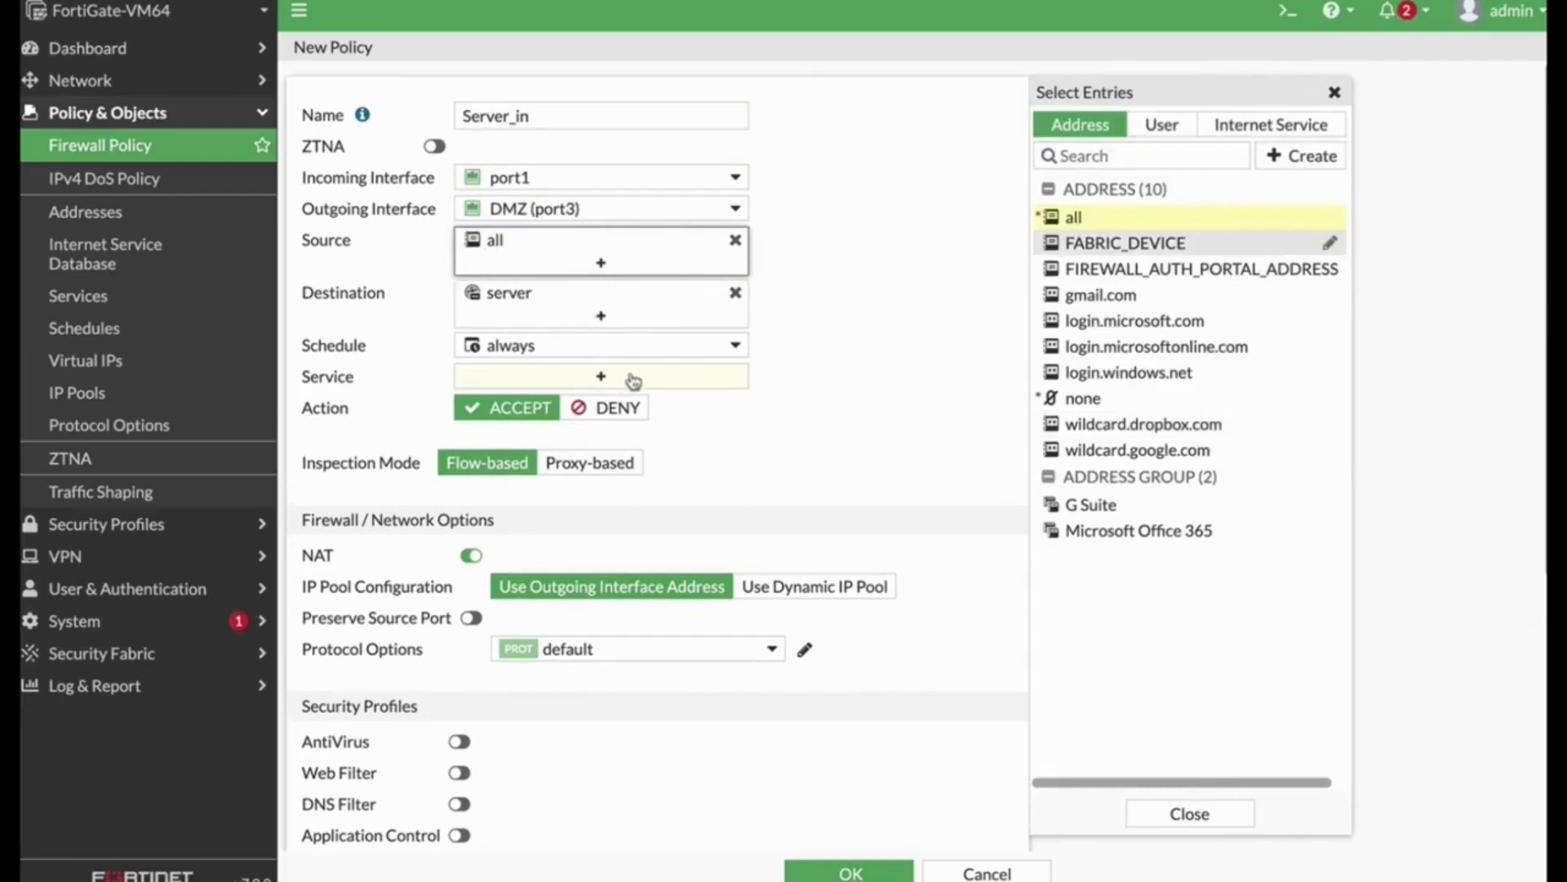
{"action": "left_click", "coordinate": [634, 381]}
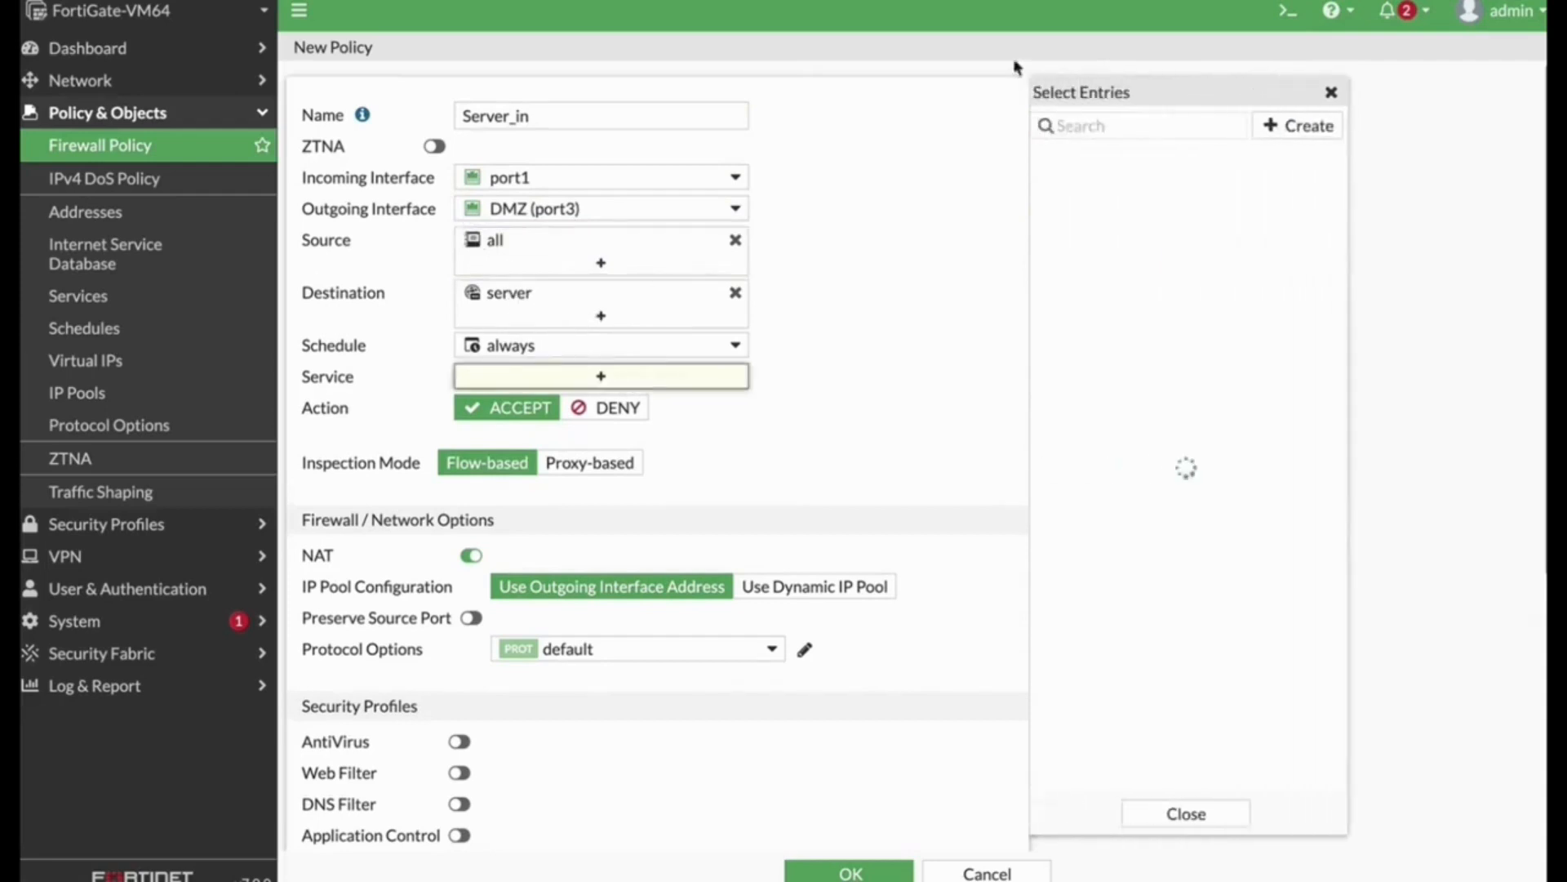
{"action": "left_click", "coordinate": [1123, 129]}
{"action": "type", "text": "http"}
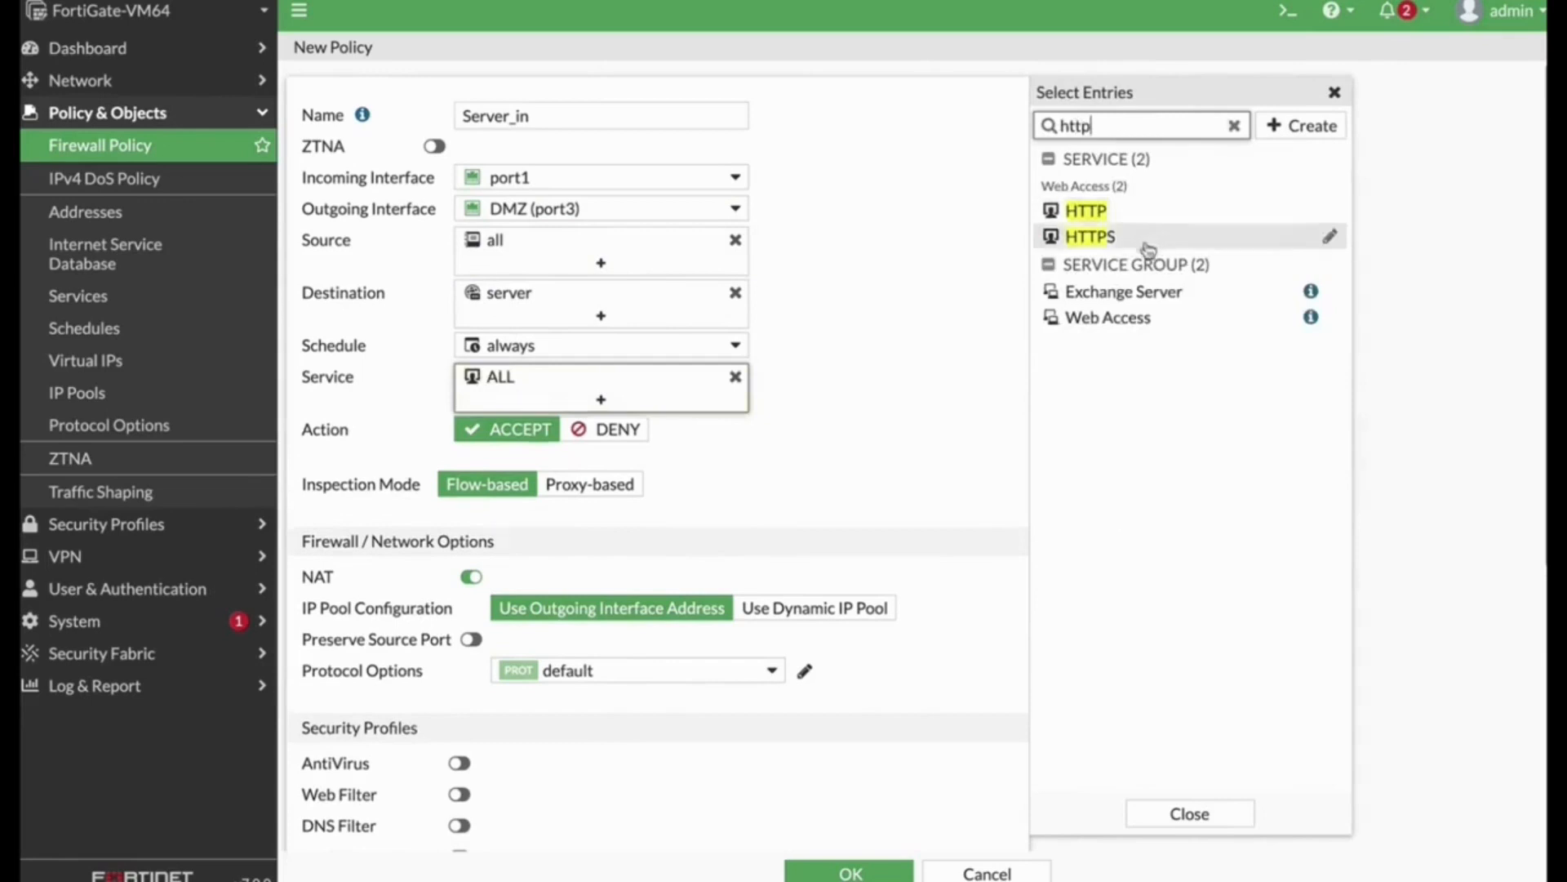
{"action": "left_click", "coordinate": [1098, 213]}
{"action": "left_click", "coordinate": [1116, 236]}
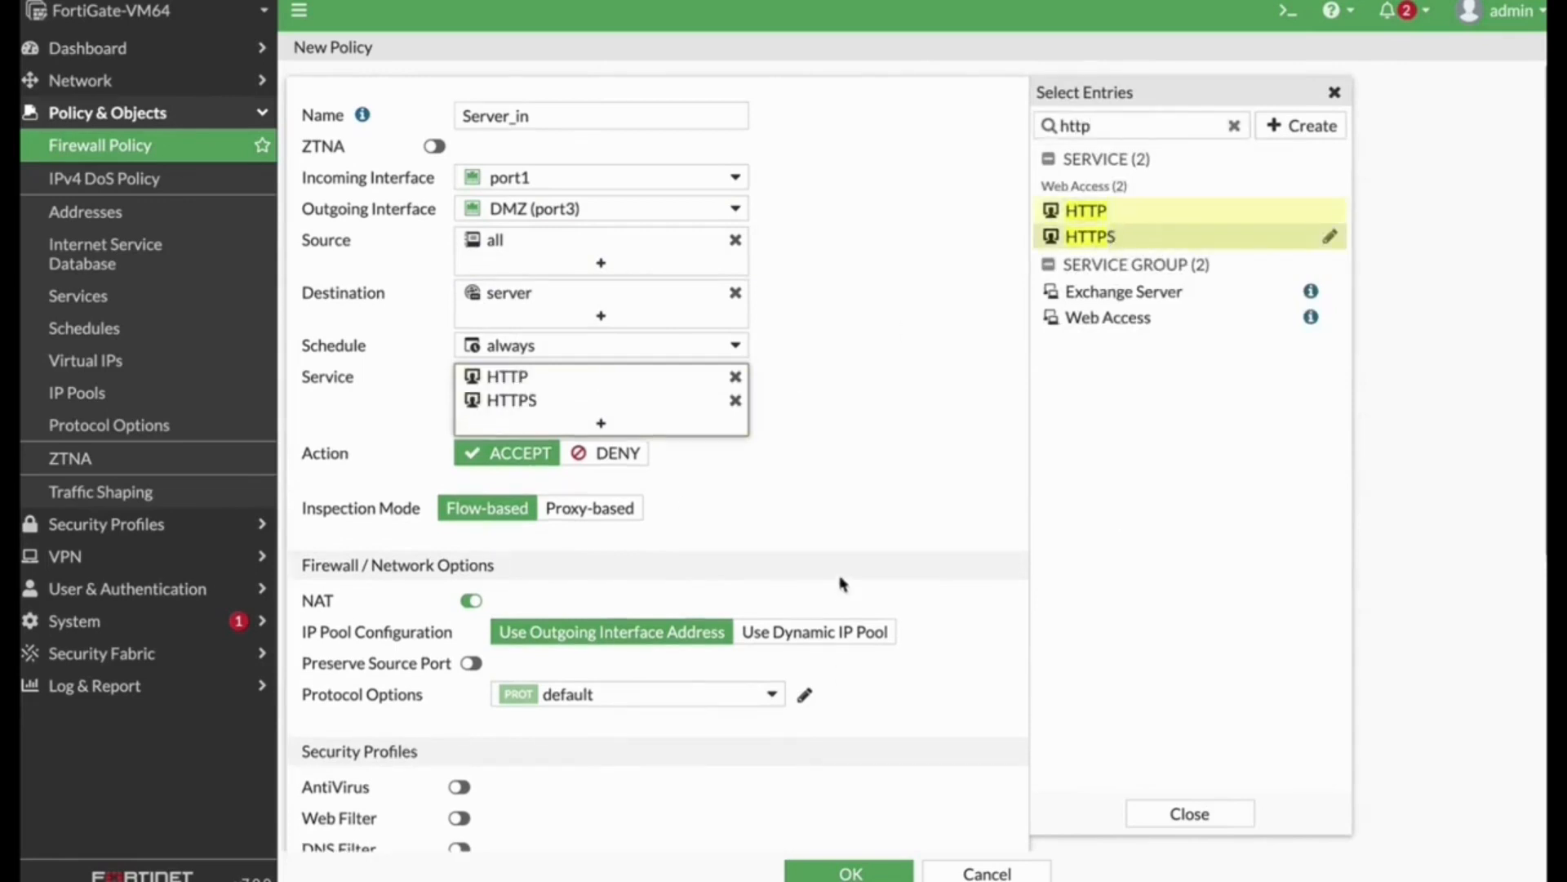
Step: Disable NAT on the Server_in policy and save it
{"action": "scroll", "coordinate": [817, 547], "scroll_direction": "down", "scroll_amount": 5}
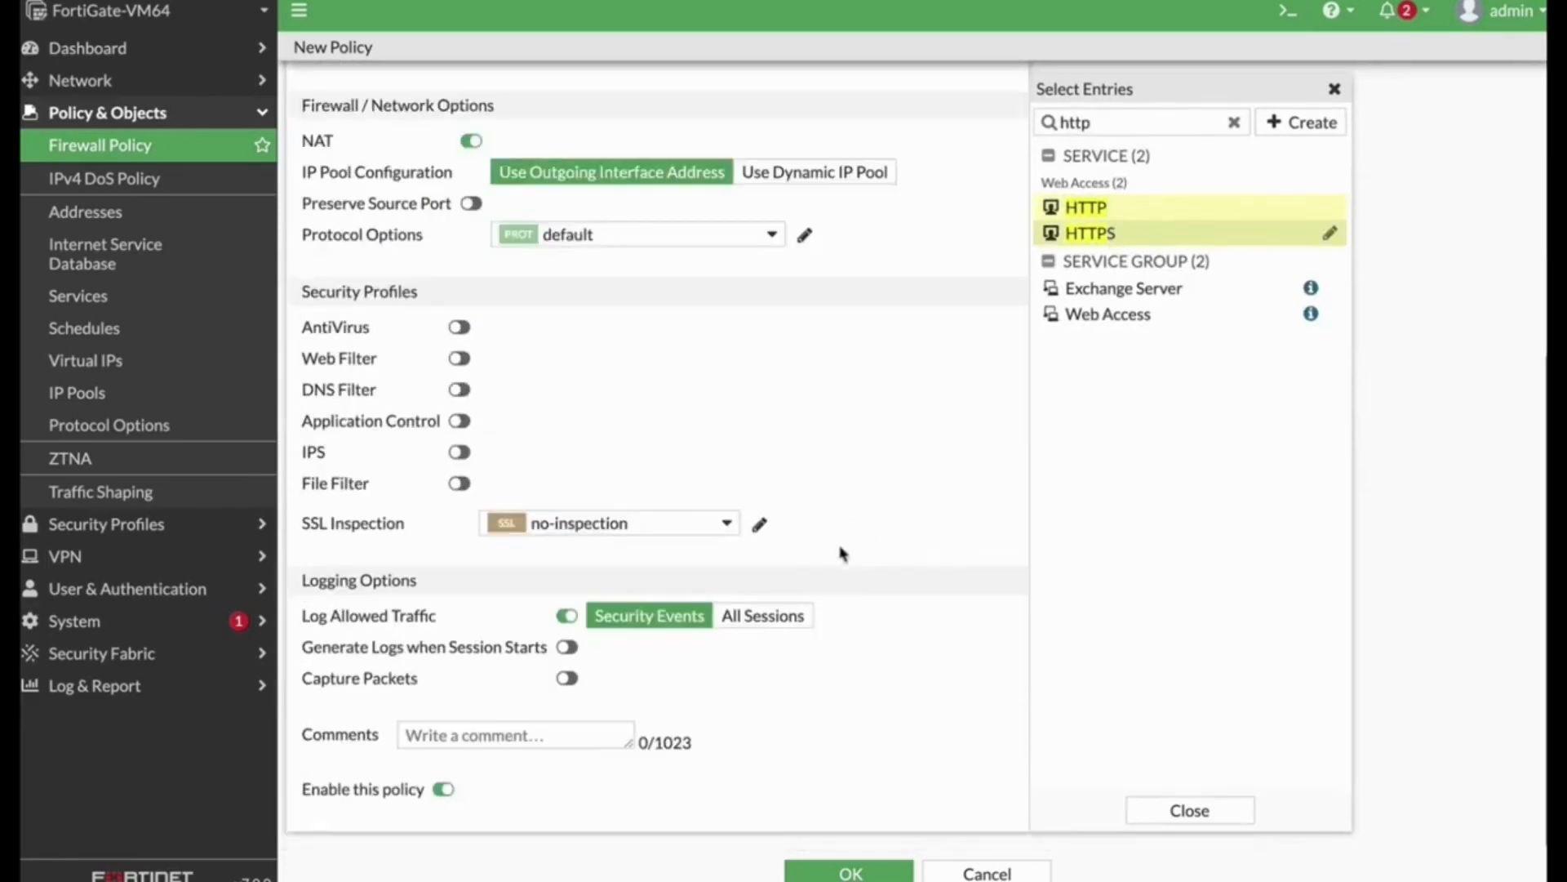
{"action": "left_click", "coordinate": [471, 141]}
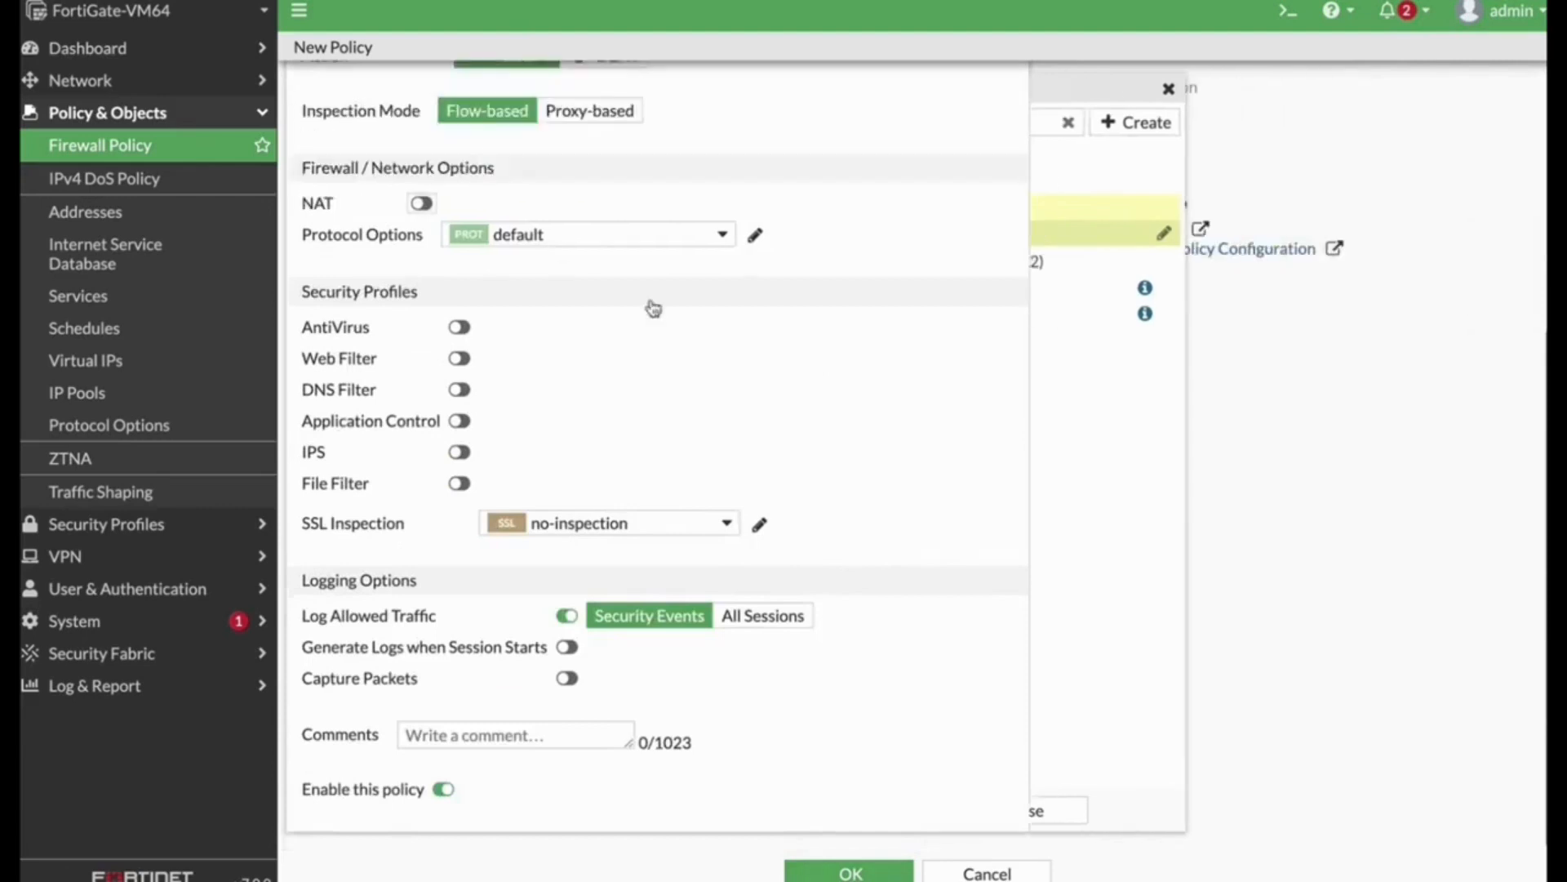
{"action": "left_click", "coordinate": [869, 871]}
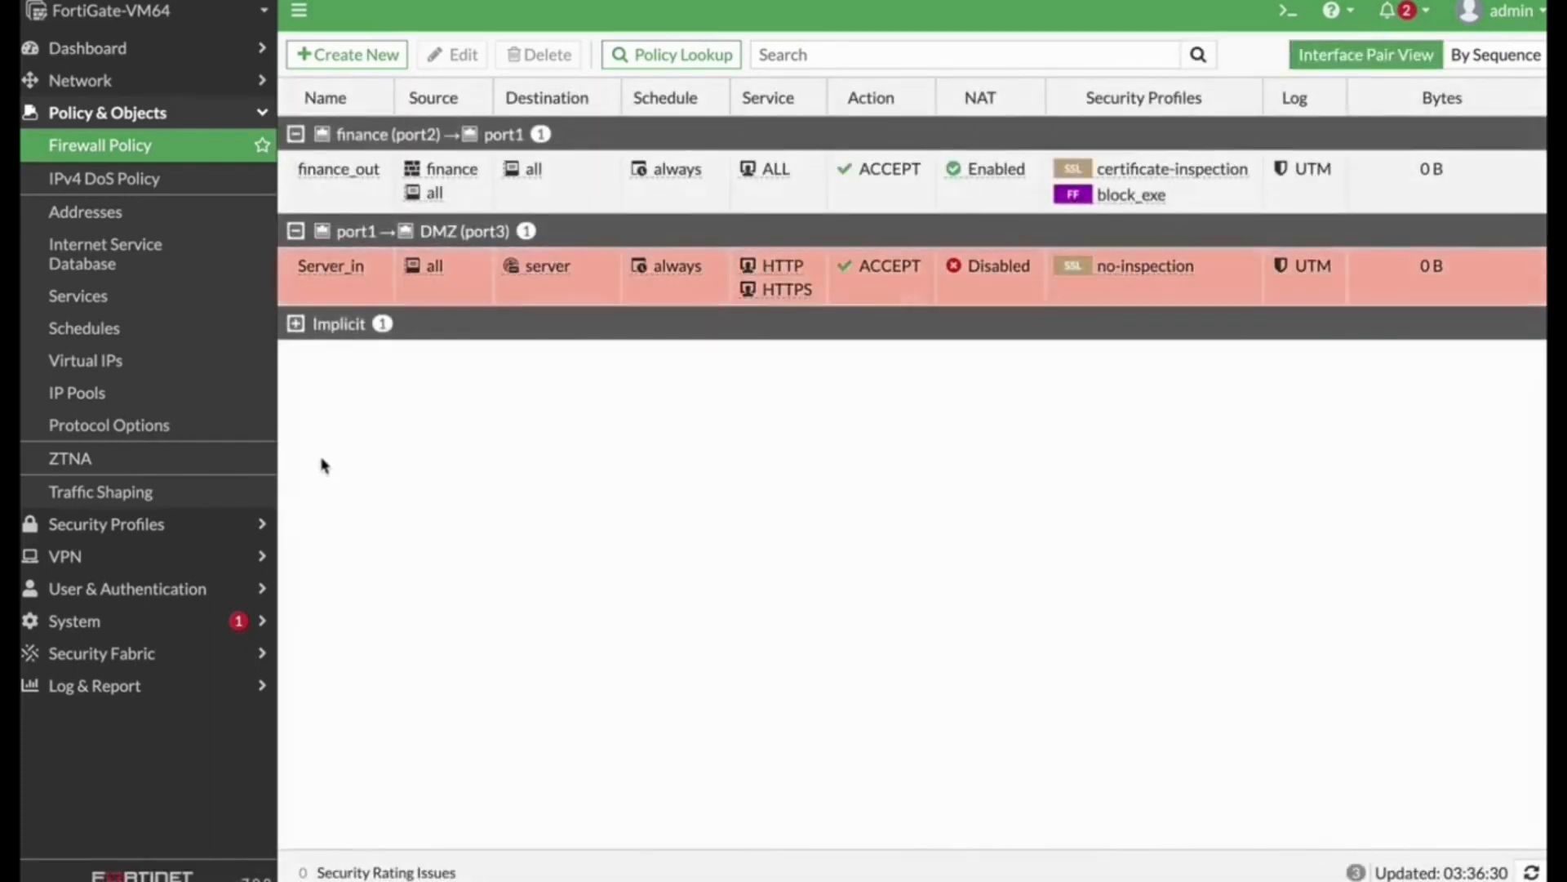
Step: Start a new Video Filter profile named block_forti_tip
{"action": "left_click", "coordinate": [215, 524]}
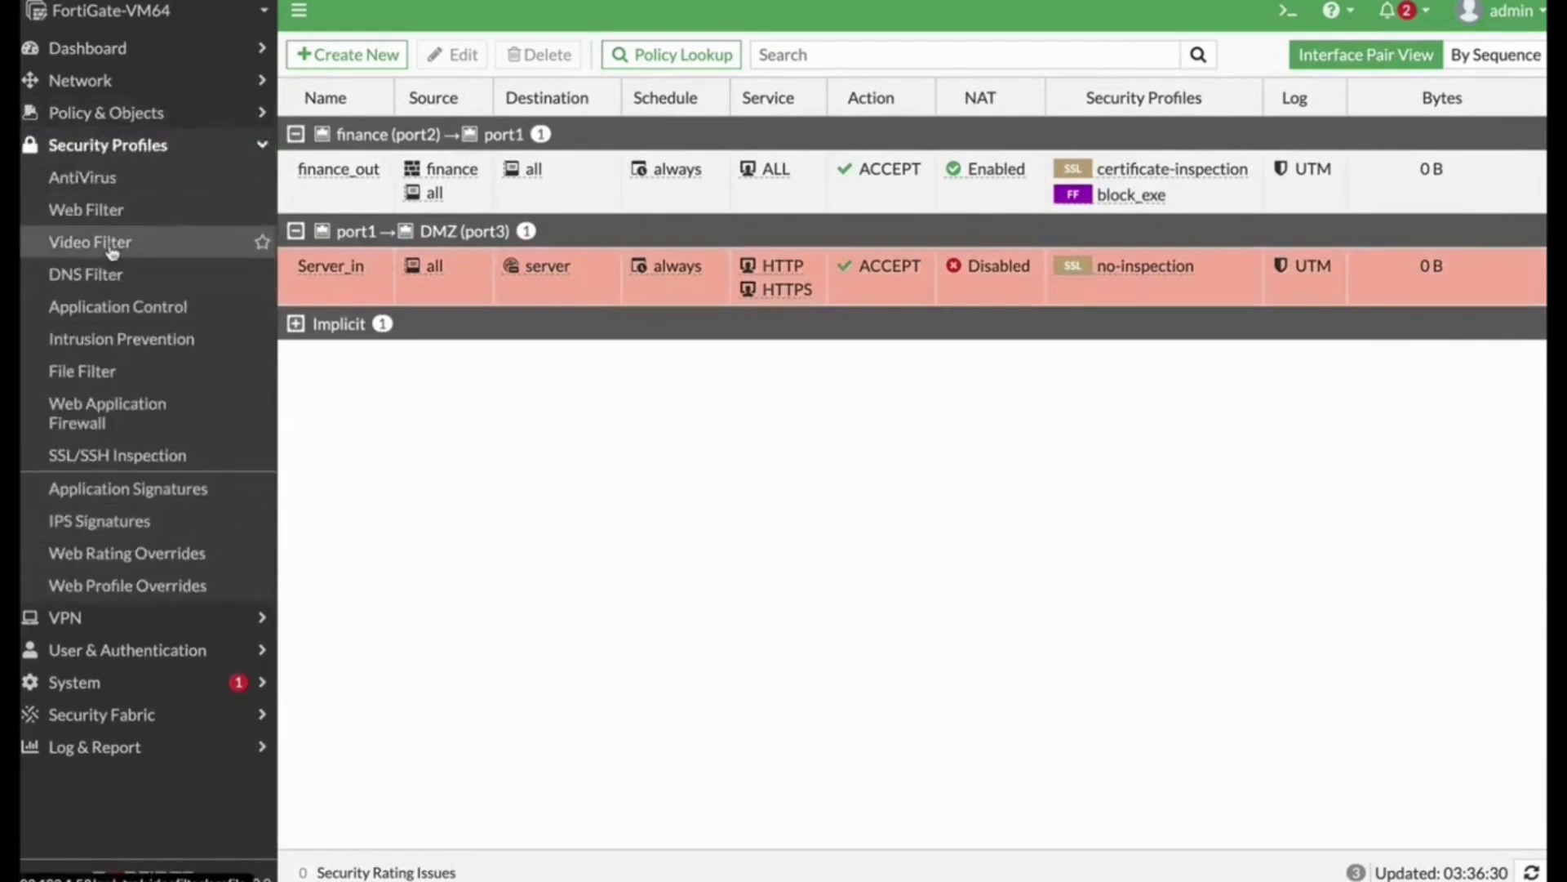
{"action": "left_click", "coordinate": [114, 242]}
{"action": "left_click", "coordinate": [359, 55]}
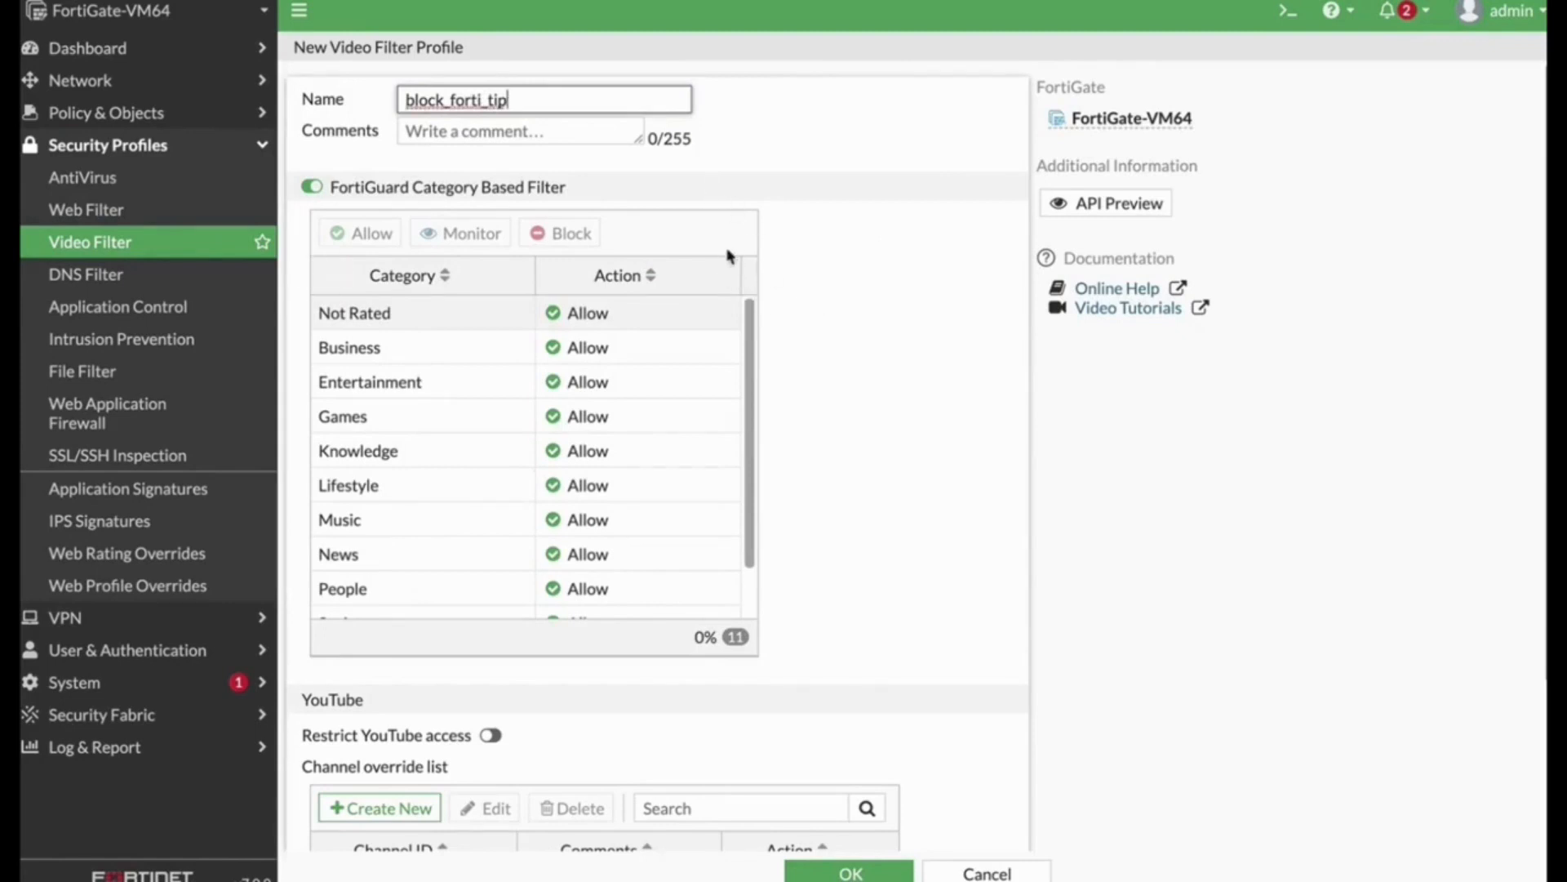
Step: Add a channel override entry to block_forti_tip with the pasted YouTube channel ID and action Block
{"action": "scroll", "coordinate": [850, 449], "scroll_direction": "down", "scroll_amount": 3}
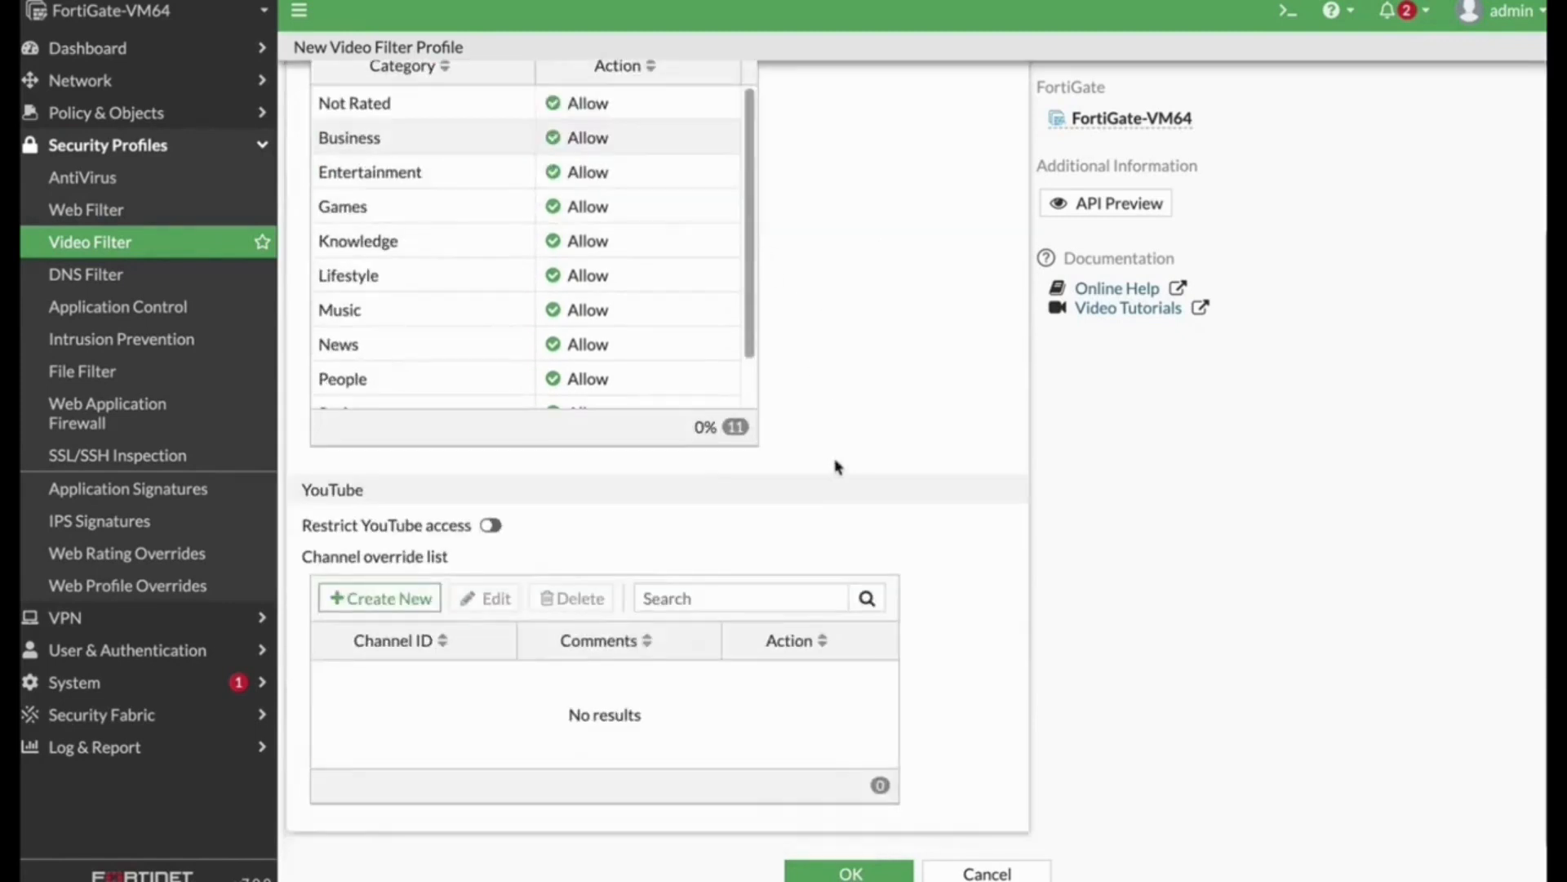
{"action": "left_click", "coordinate": [369, 600]}
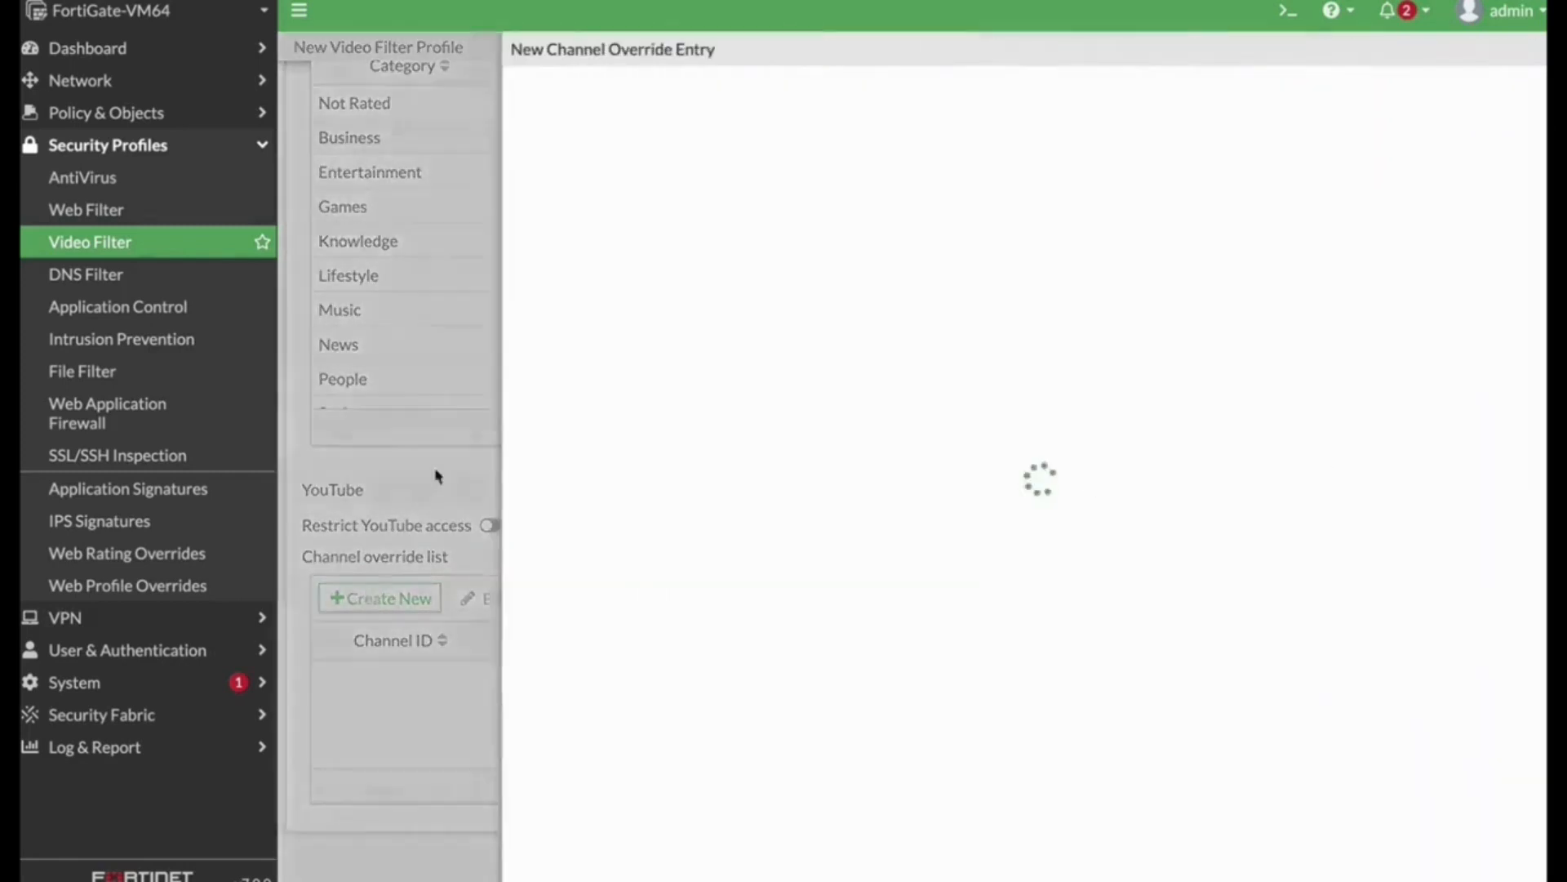
{"action": "left_click", "coordinate": [660, 107]}
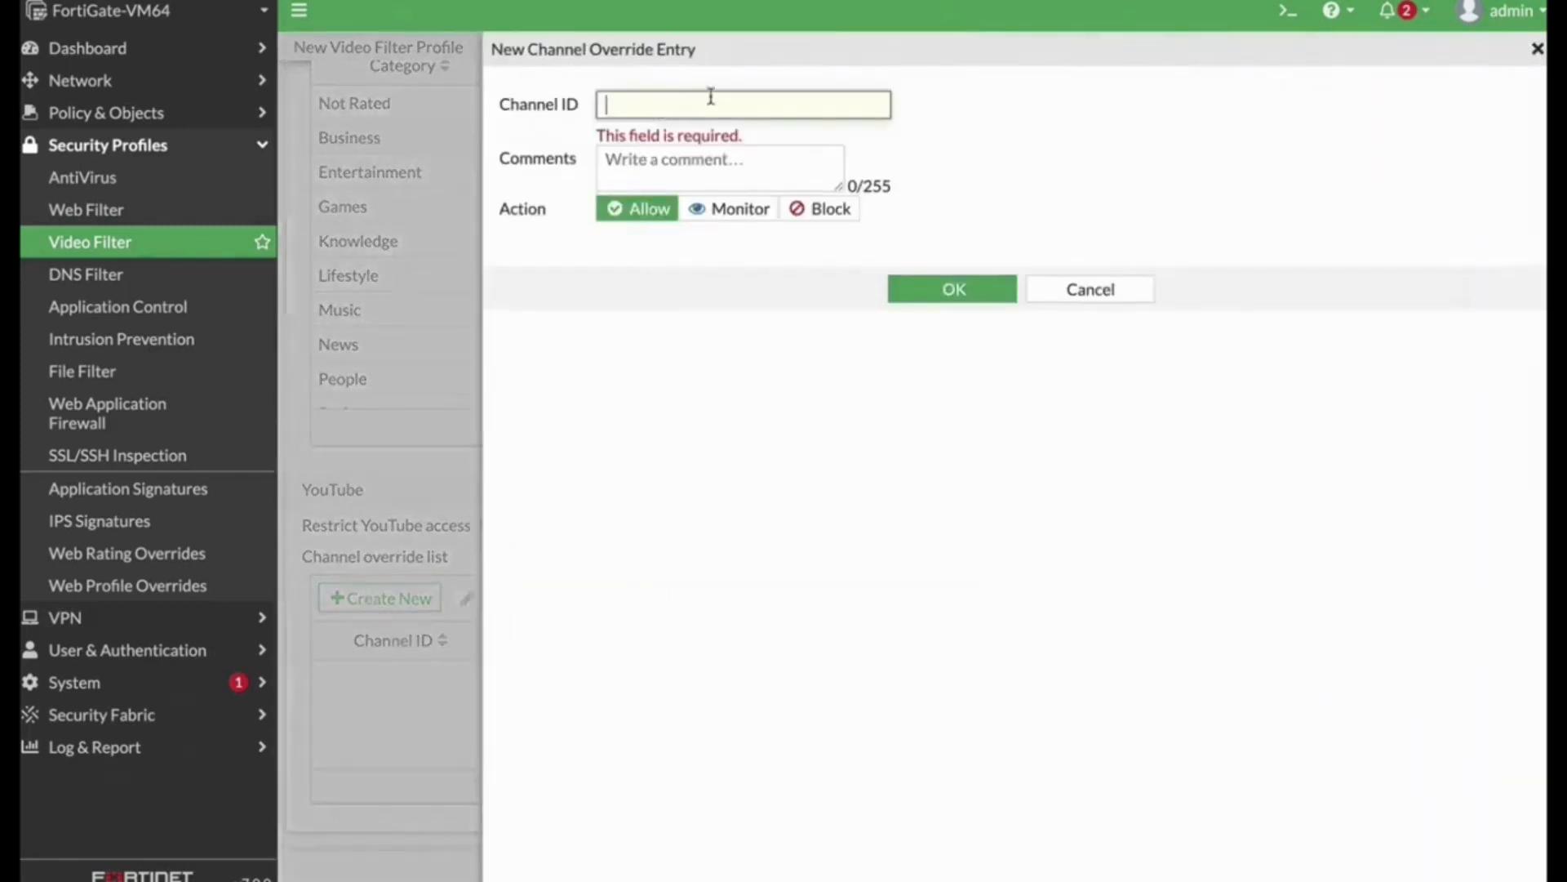
{"action": "type", "text": "UCOmu7BBztYvhksFS-Z_k3rg"}
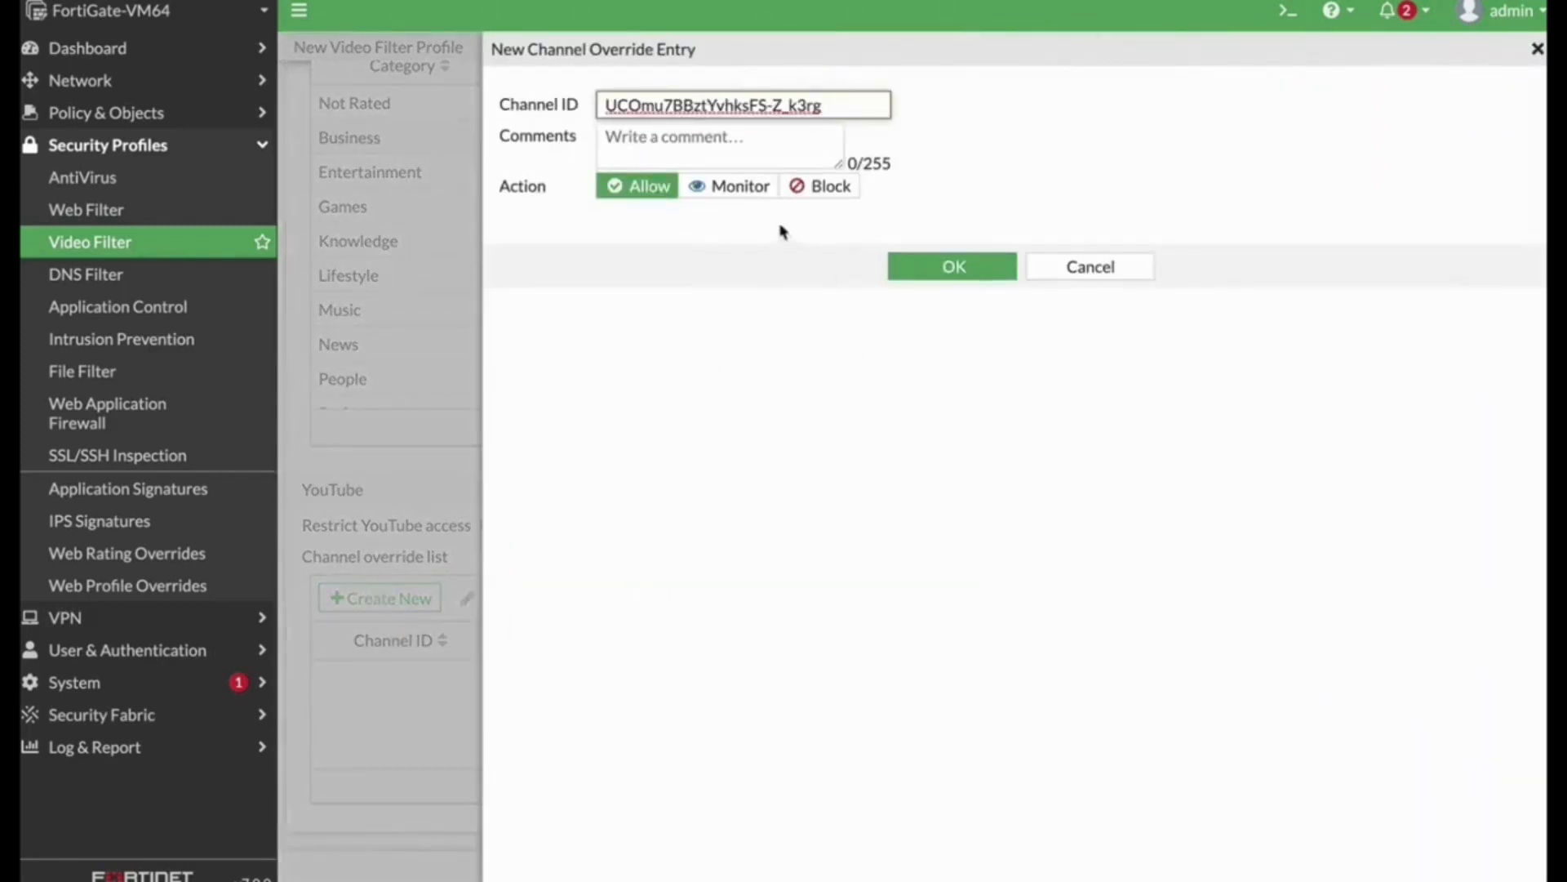
{"action": "left_click", "coordinate": [826, 186]}
{"action": "left_click", "coordinate": [938, 266]}
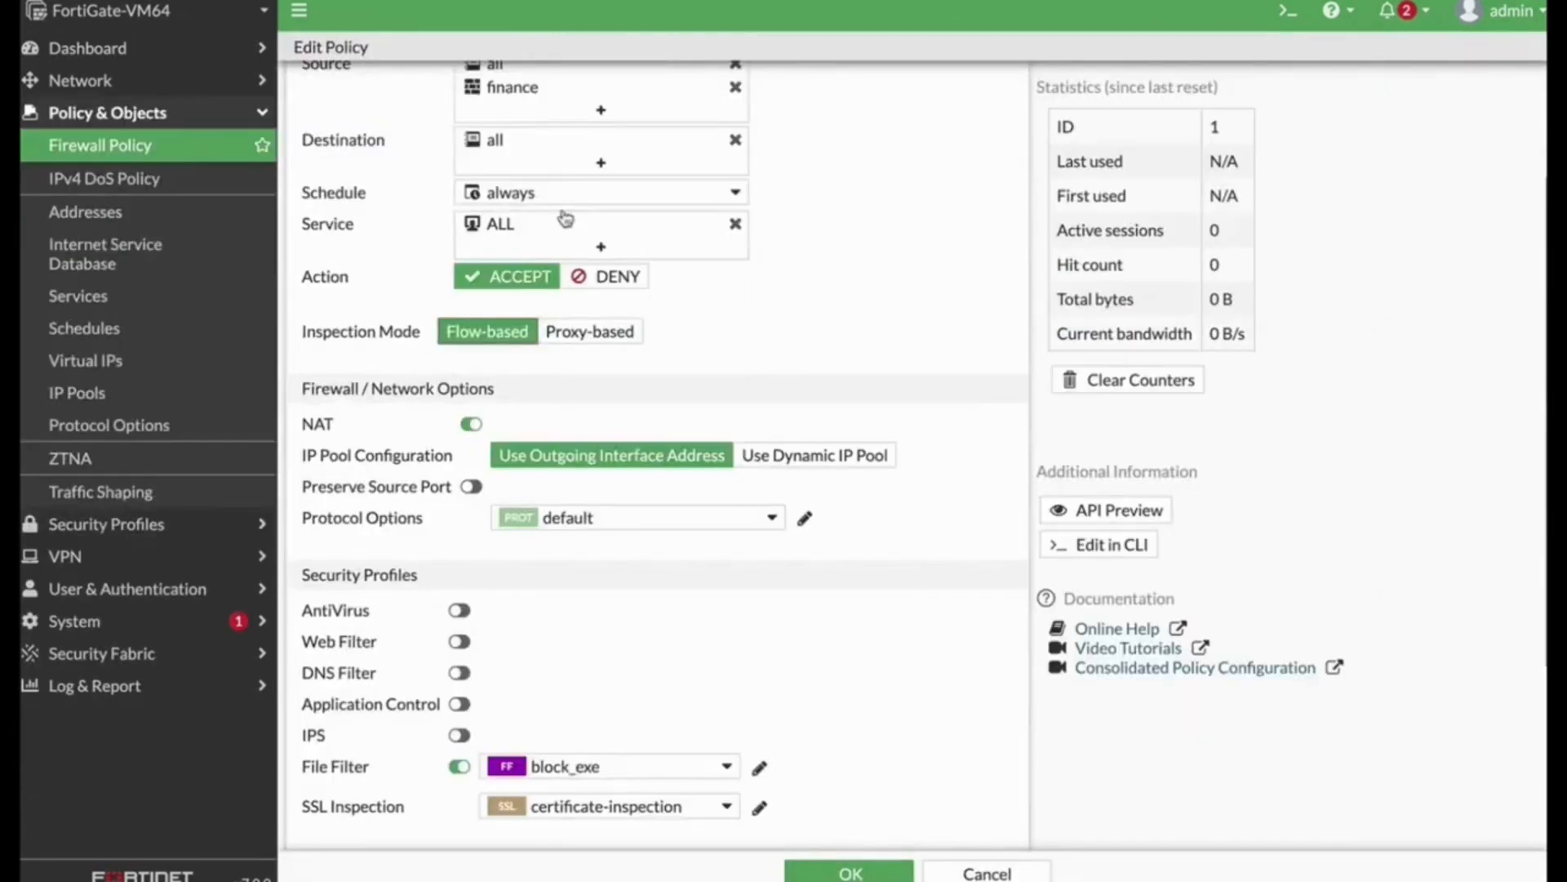
Step: In the finance_out policy, switch inspection mode to Proxy-based and set SSL inspection to deep-inspection
{"action": "scroll", "coordinate": [731, 268], "scroll_direction": "up", "scroll_amount": 2}
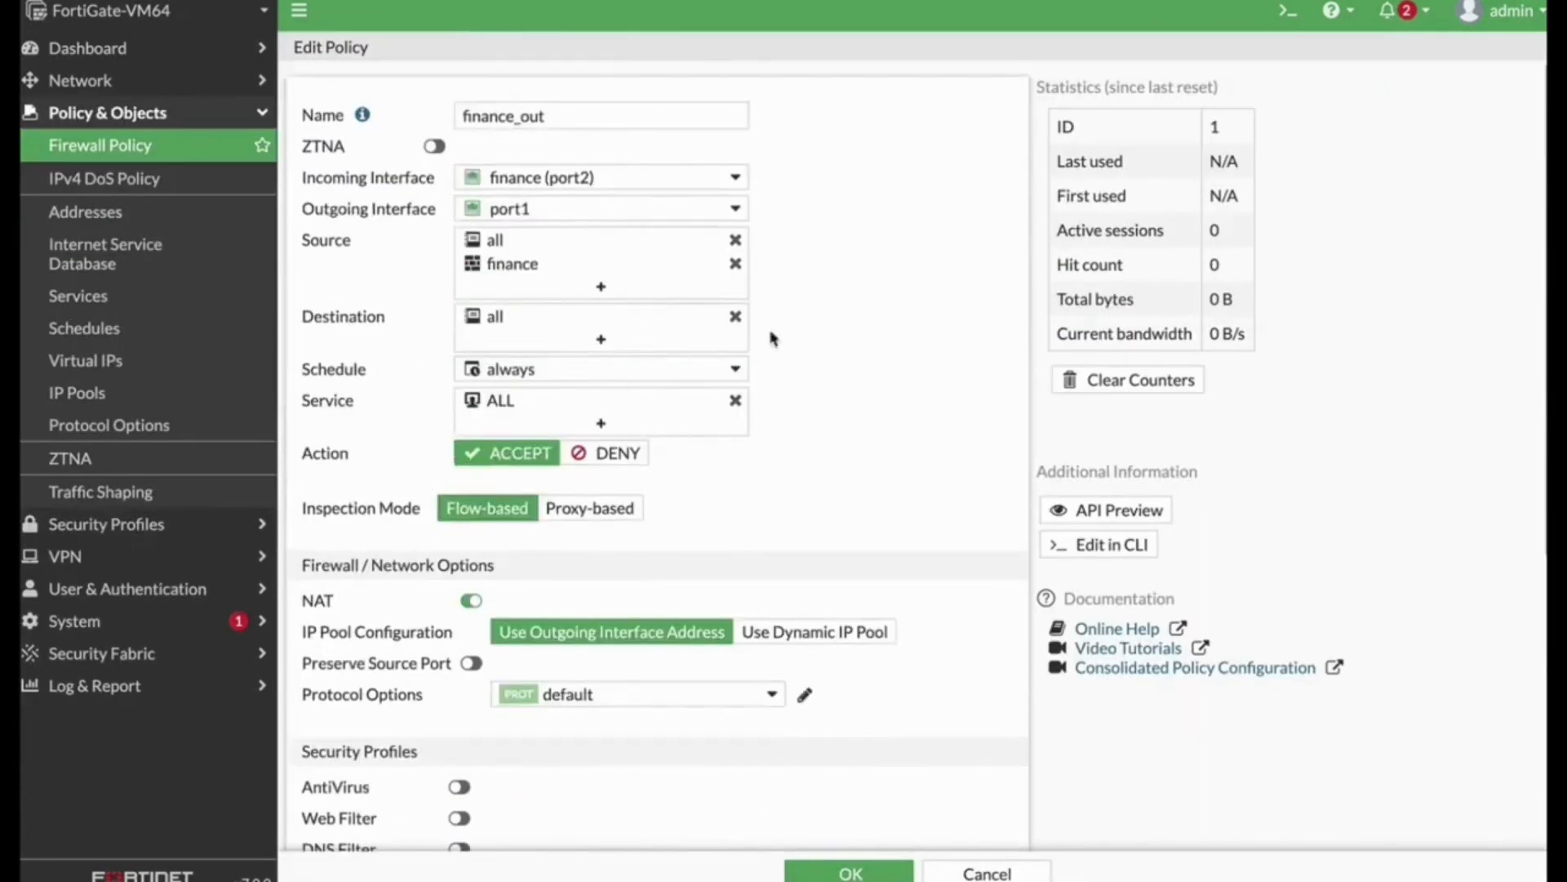
{"action": "scroll", "coordinate": [676, 467], "scroll_direction": "down", "scroll_amount": 5}
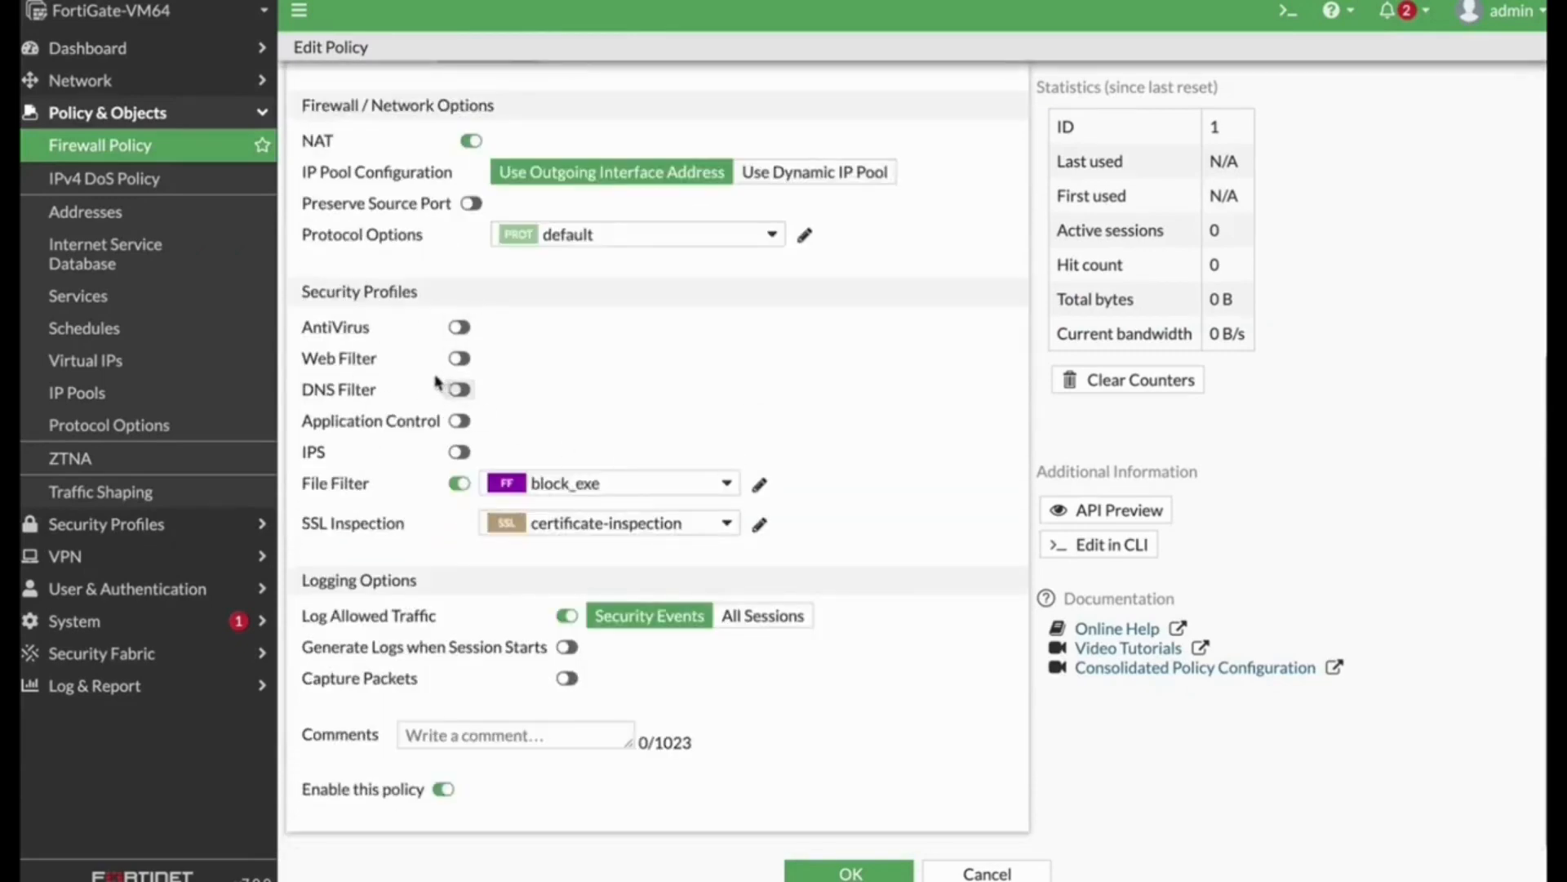
{"action": "scroll", "coordinate": [867, 419], "scroll_direction": "up", "scroll_amount": 4}
{"action": "scroll", "coordinate": [867, 419], "scroll_direction": "up", "scroll_amount": 1}
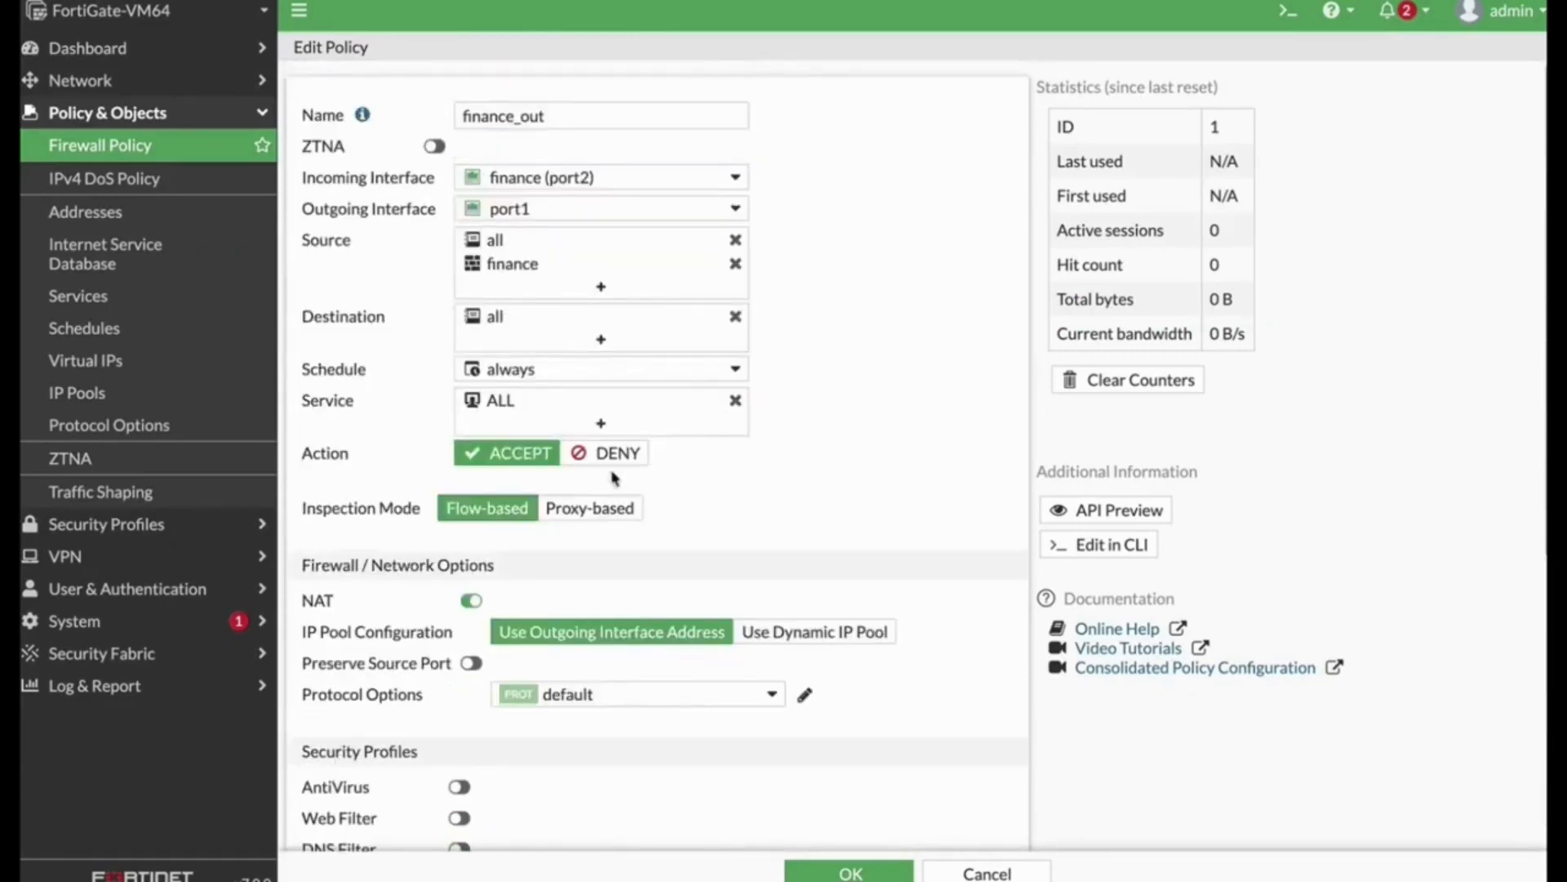
{"action": "left_click", "coordinate": [602, 508]}
{"action": "scroll", "coordinate": [845, 532], "scroll_direction": "down", "scroll_amount": 6}
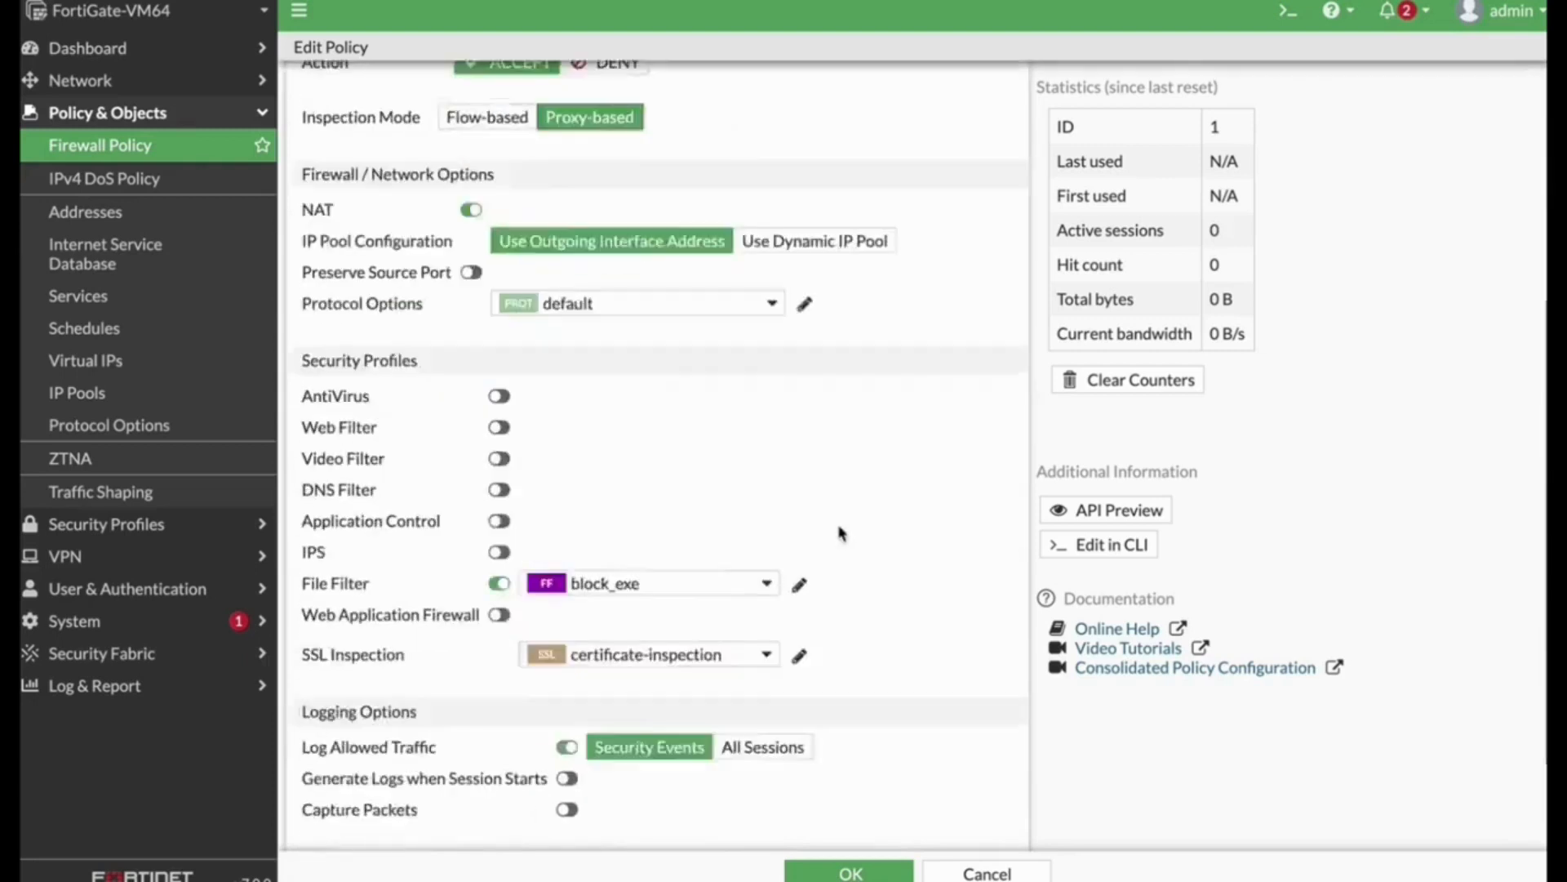
{"action": "left_click", "coordinate": [688, 534]}
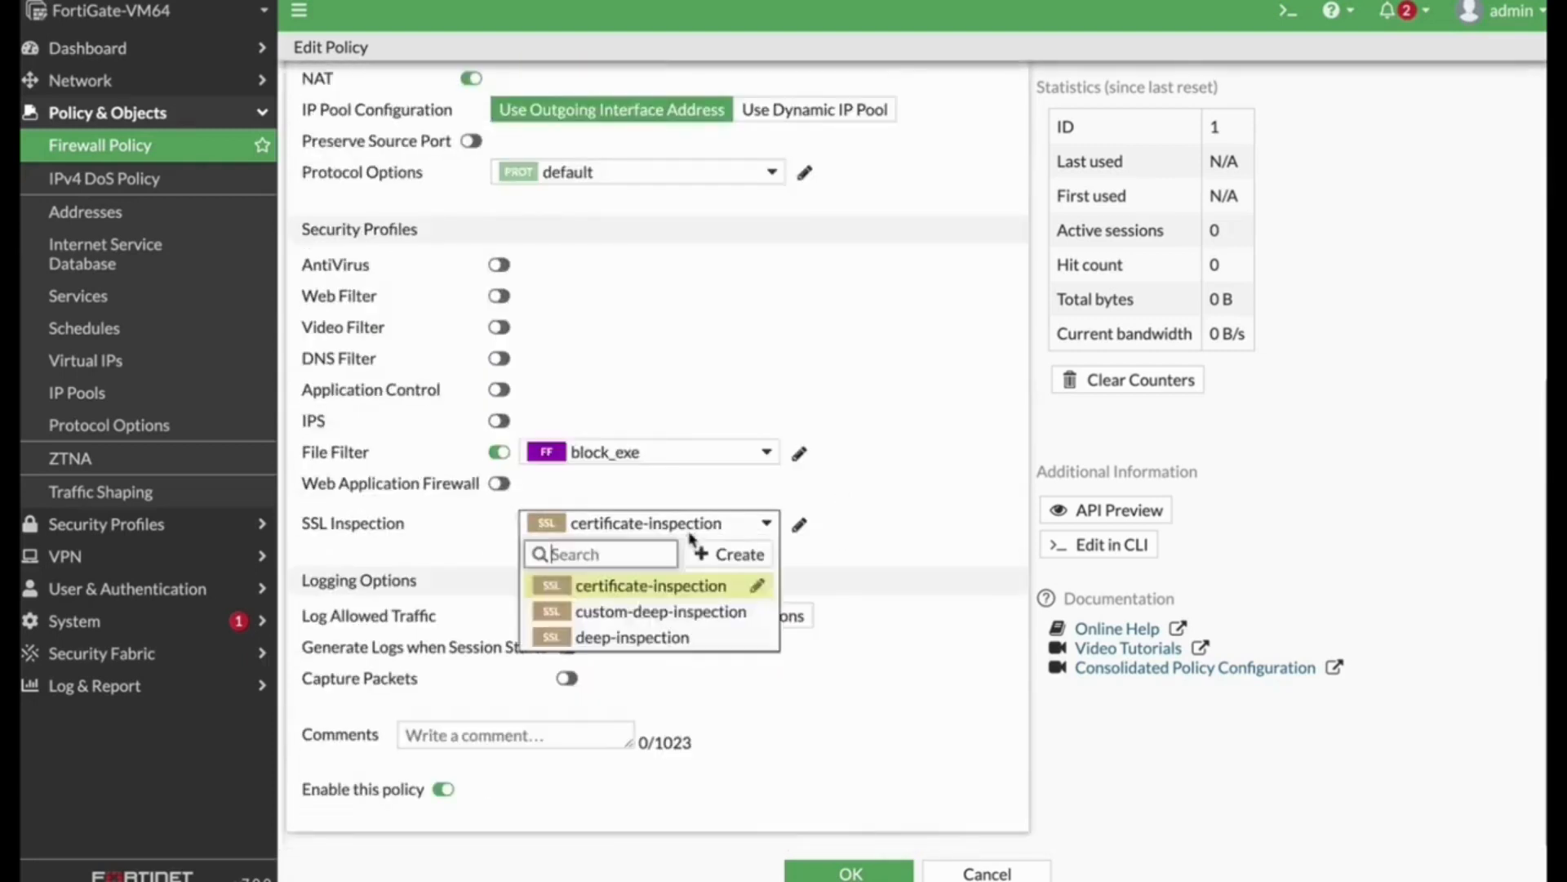
{"action": "left_click", "coordinate": [643, 641]}
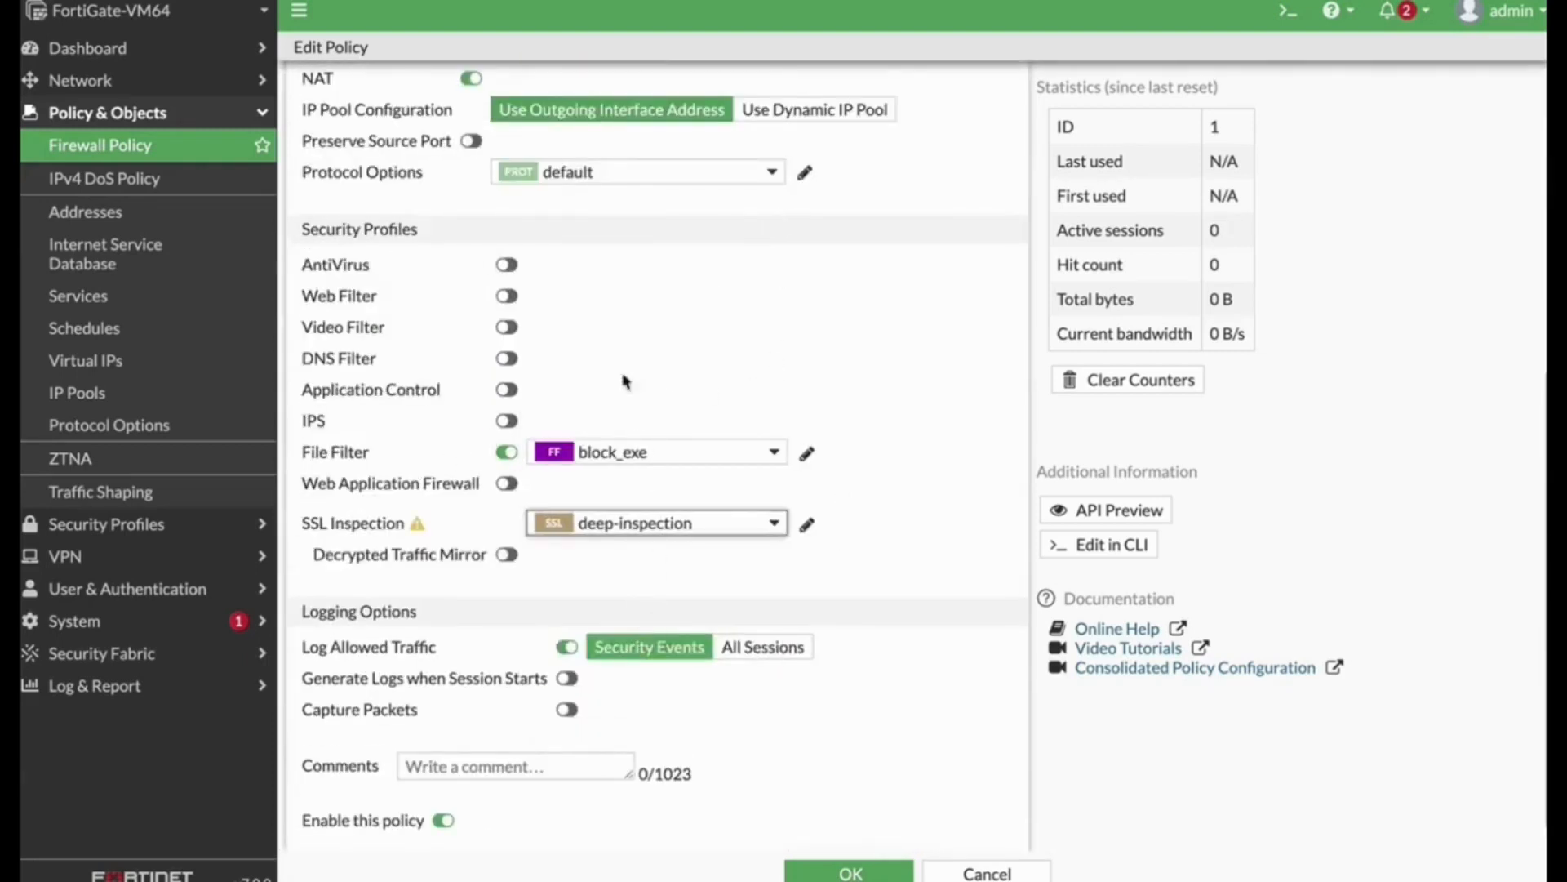
Step: Enable the Video Filter profile block_forti_tip on finance_out and save the policy
{"action": "left_click", "coordinate": [506, 326]}
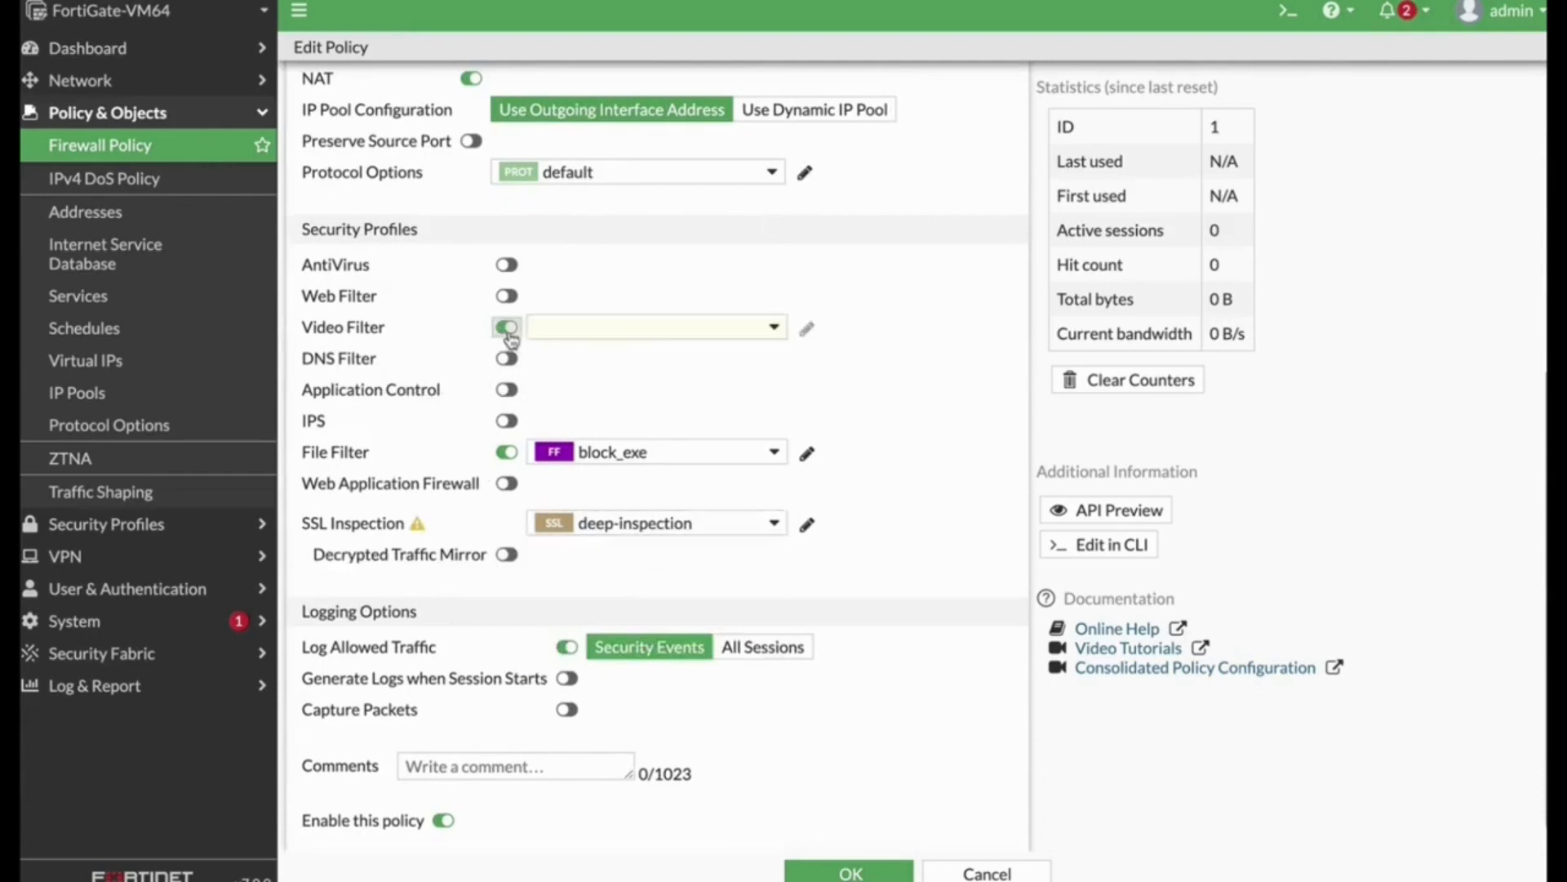
{"action": "left_click", "coordinate": [642, 336]}
{"action": "left_click", "coordinate": [616, 394]}
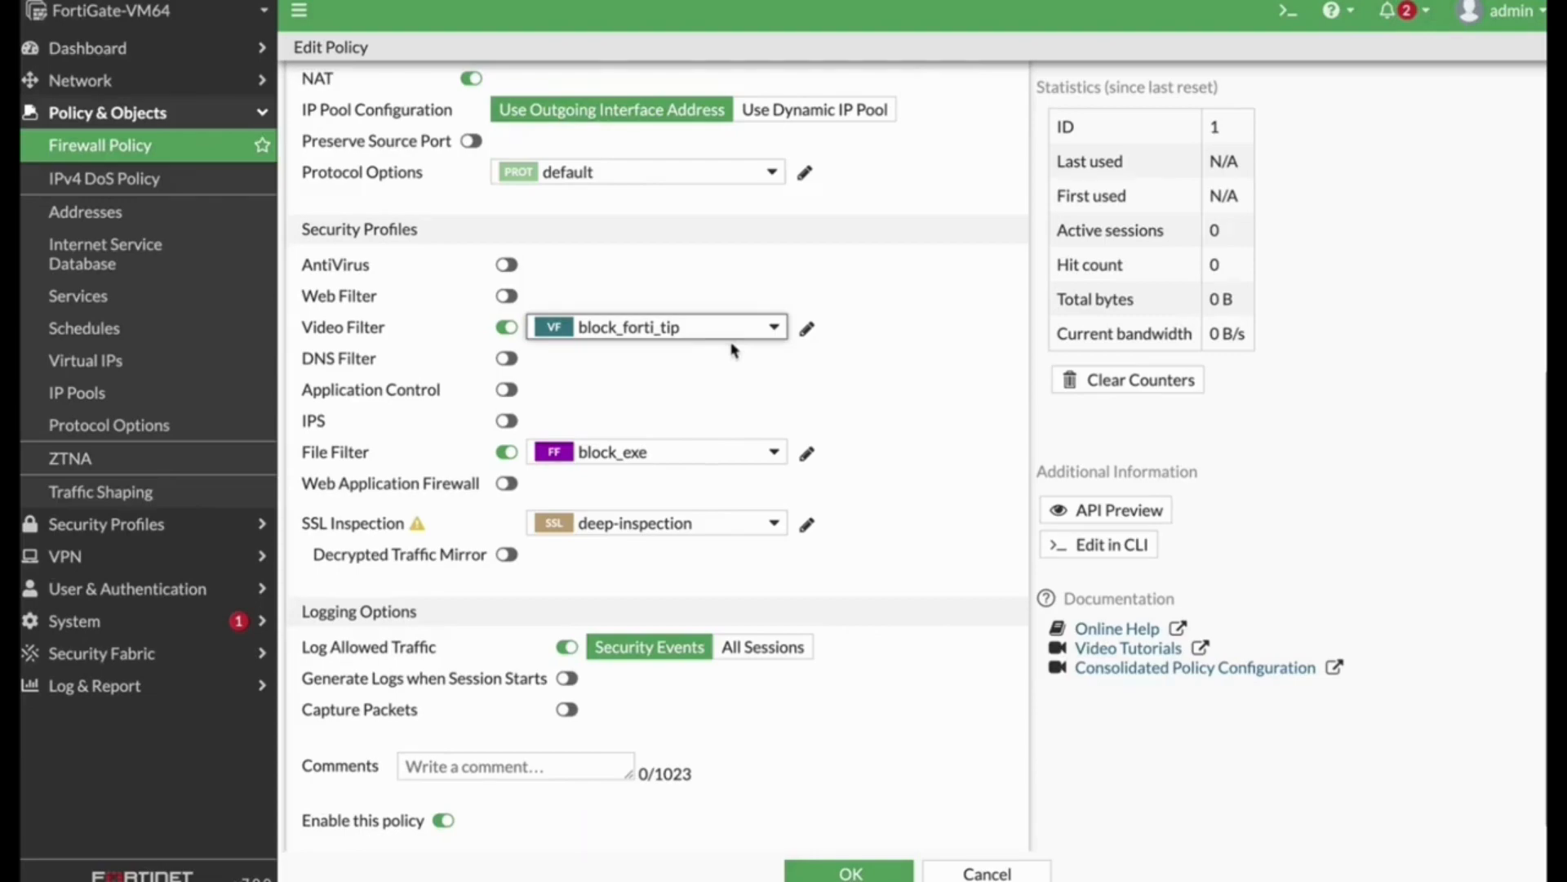
{"action": "left_click", "coordinate": [850, 872]}
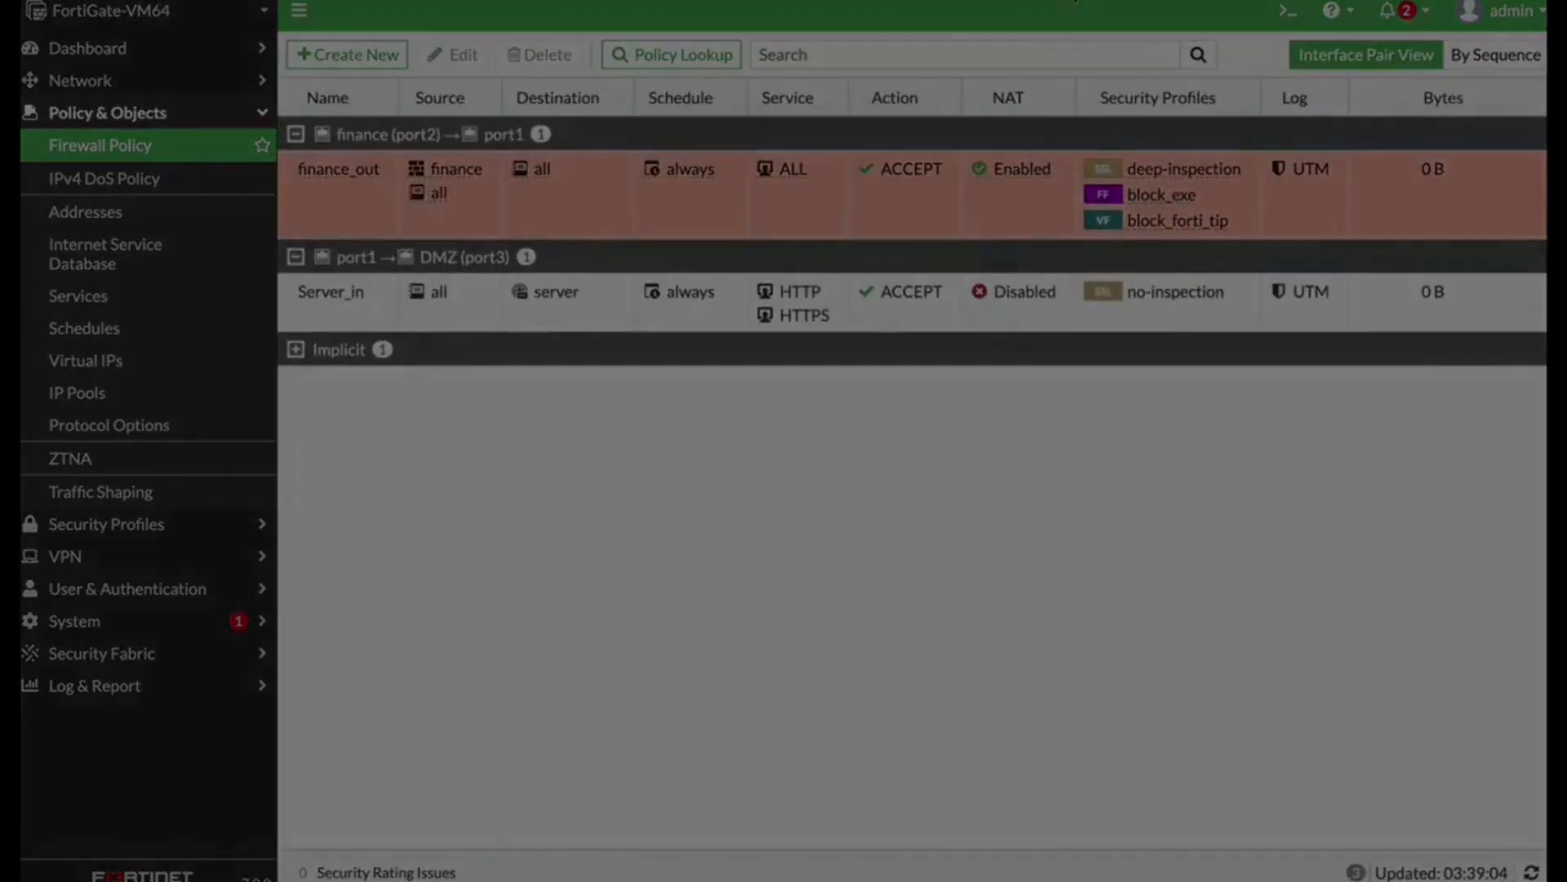